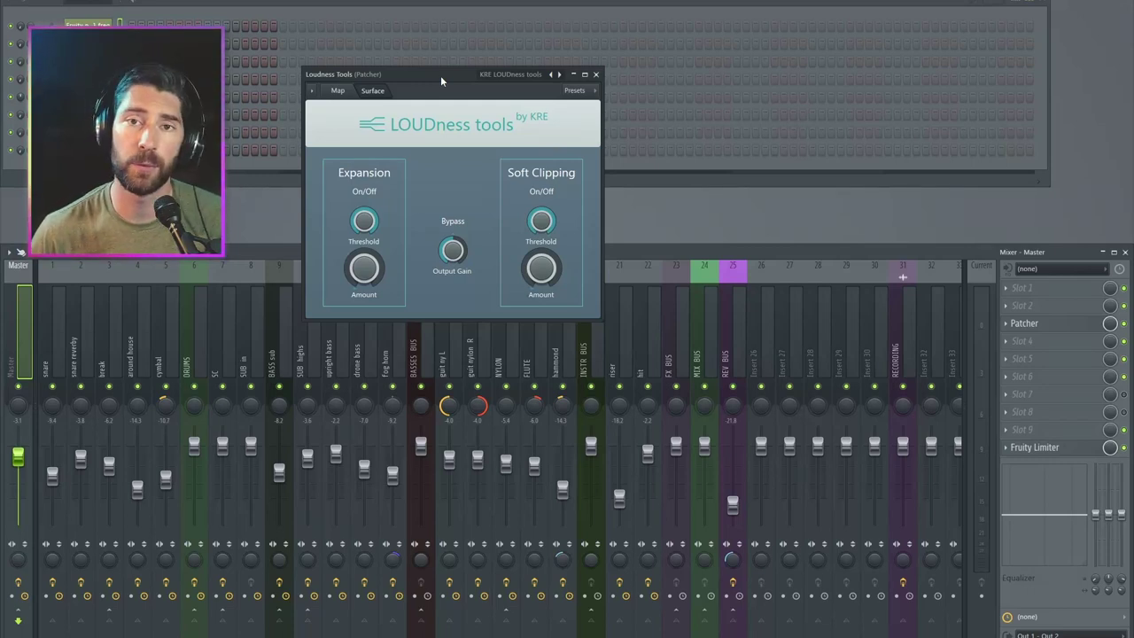
- Review the LOUDness tools preset's module map and its Expansion, Soft Clipping and Output Gain controls
mouse_move(440, 76)
left_mouse_down()
mouse_move(532, 81)
mouse_move(457, 89)
left_mouse_up()
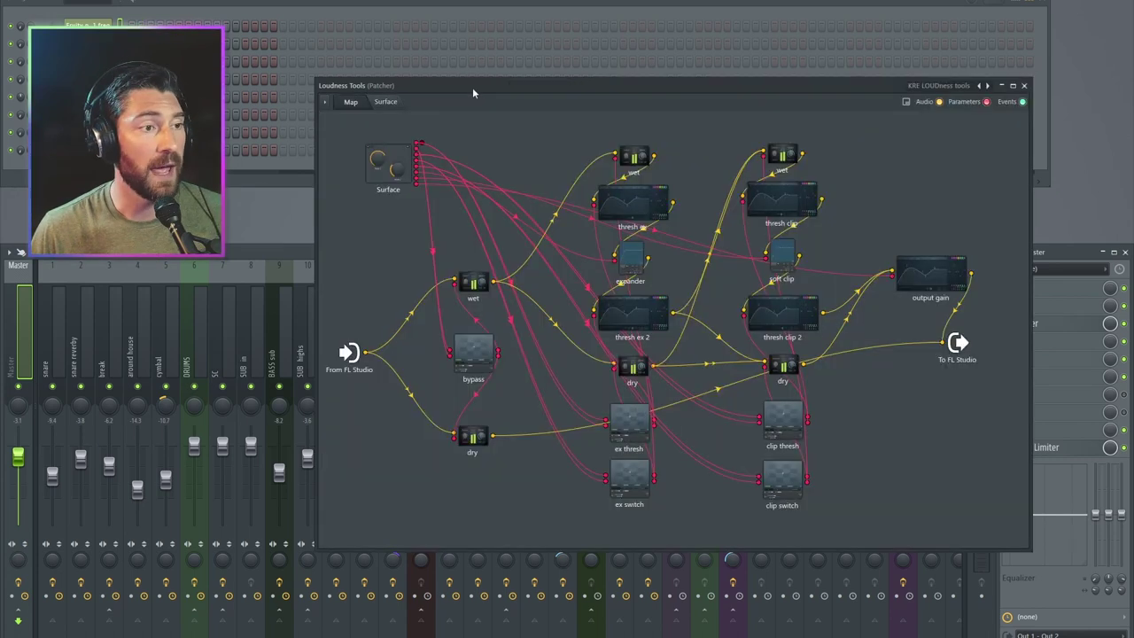
left_click_drag(472, 86, 459, 72)
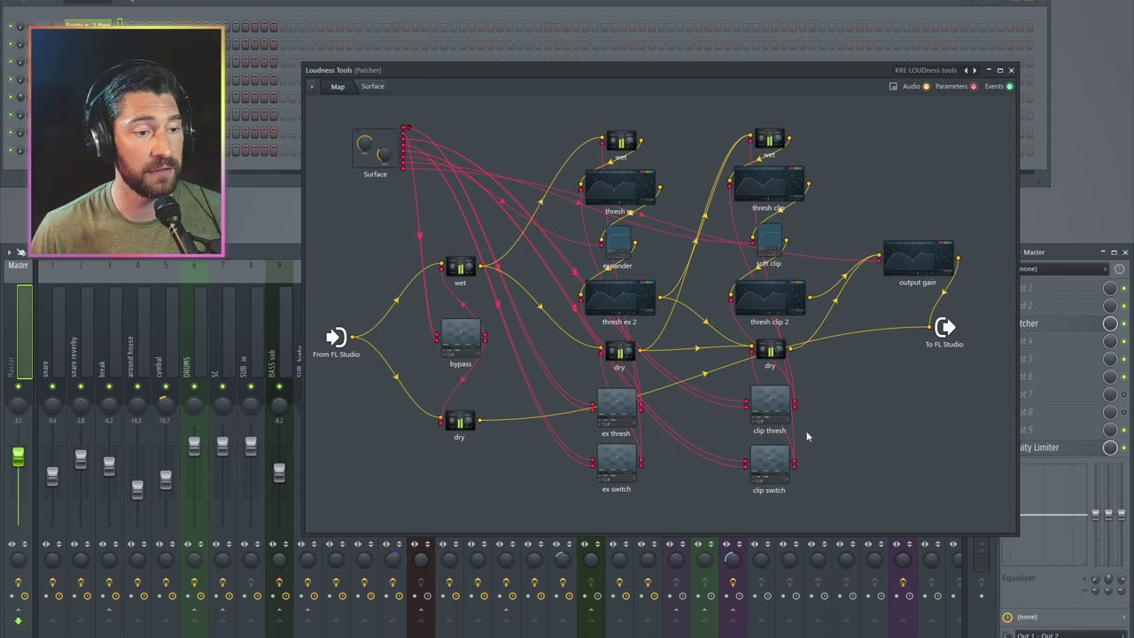
left_click(372, 86)
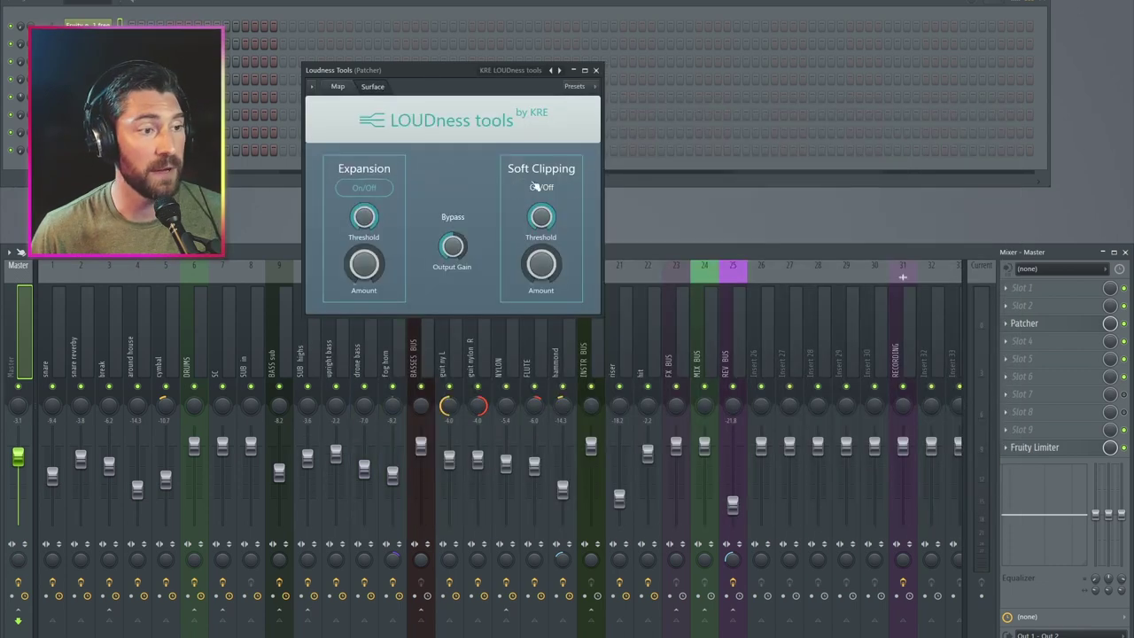
left_click(363, 187)
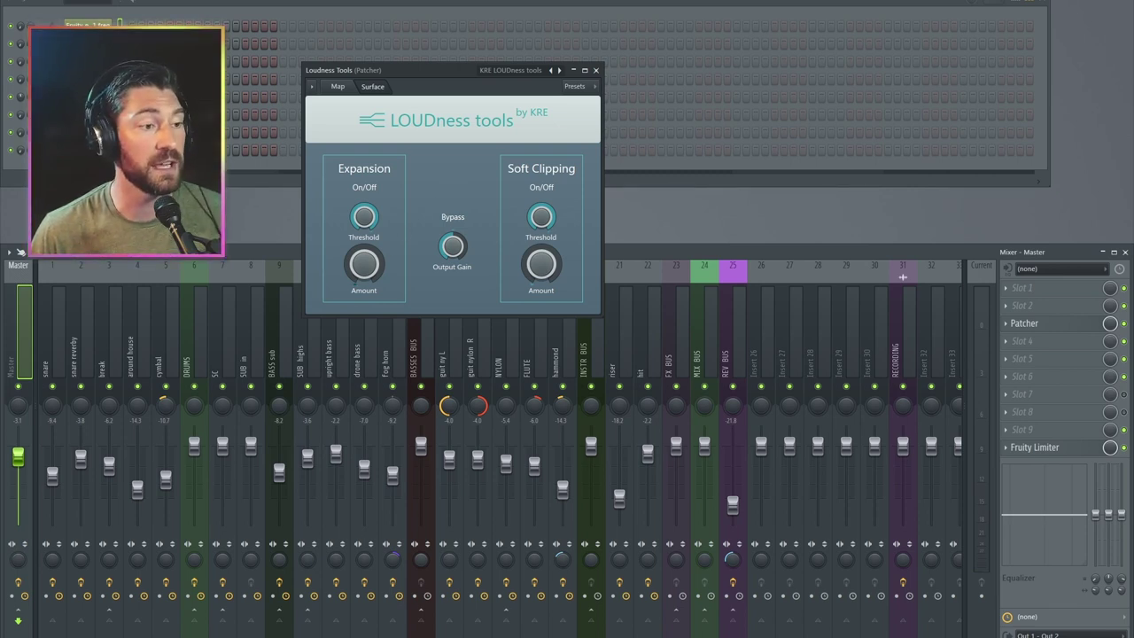
mouse_move(364, 266)
left_mouse_down()
mouse_move(364, 255)
mouse_move(364, 270)
left_mouse_up()
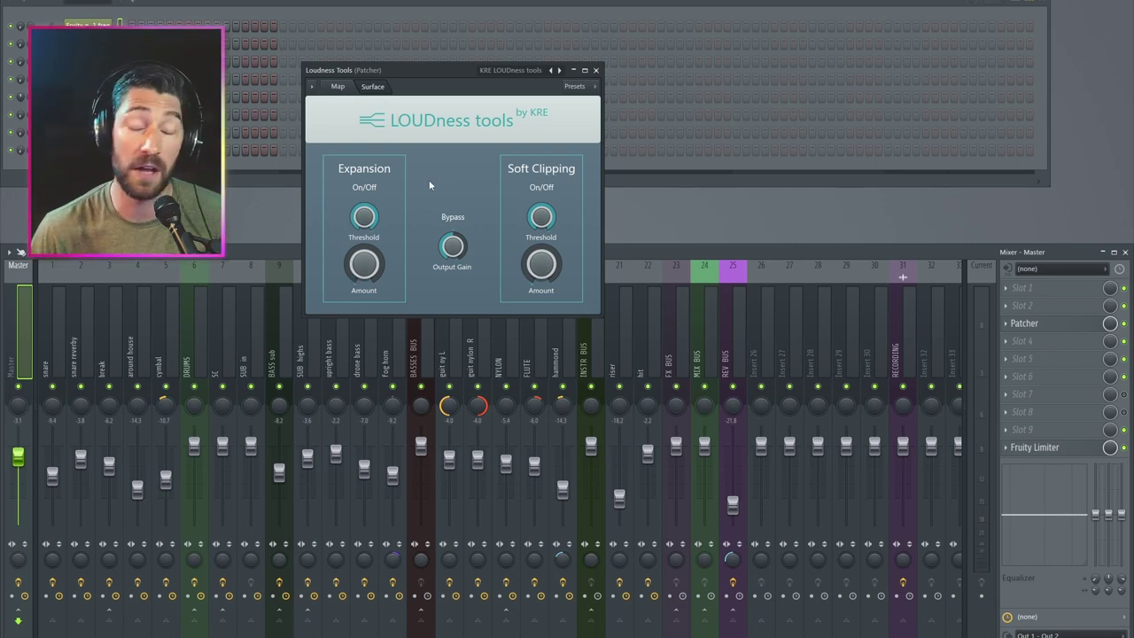
left_click(338, 86)
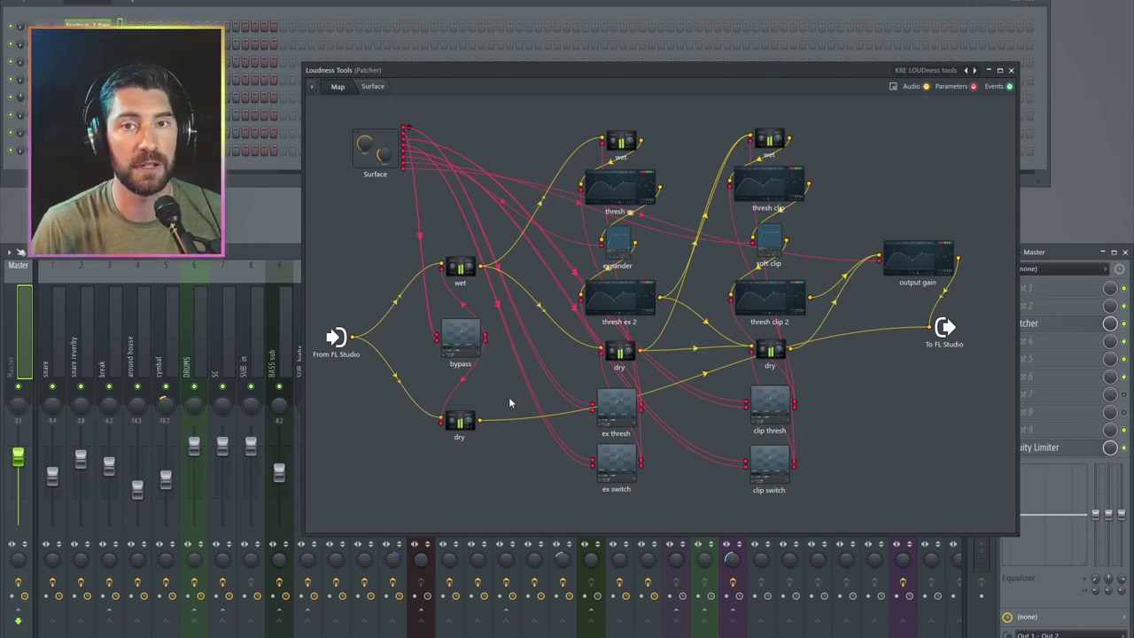
- Open the empty Patcher on the Master track and hide its minimap
left_click(1057, 331)
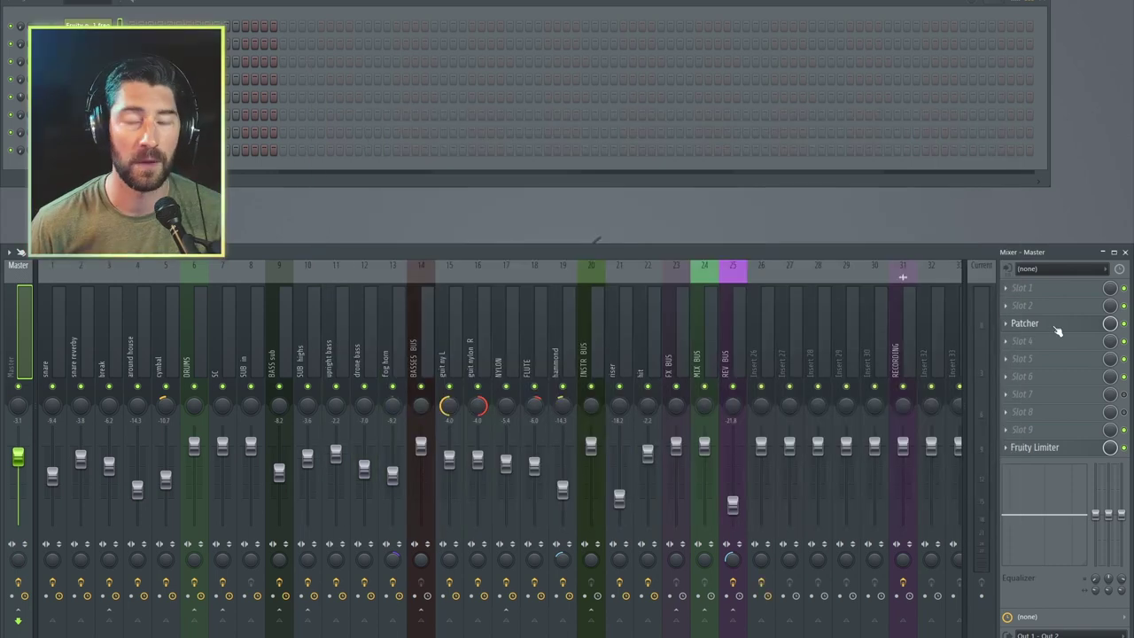
left_click(1054, 325)
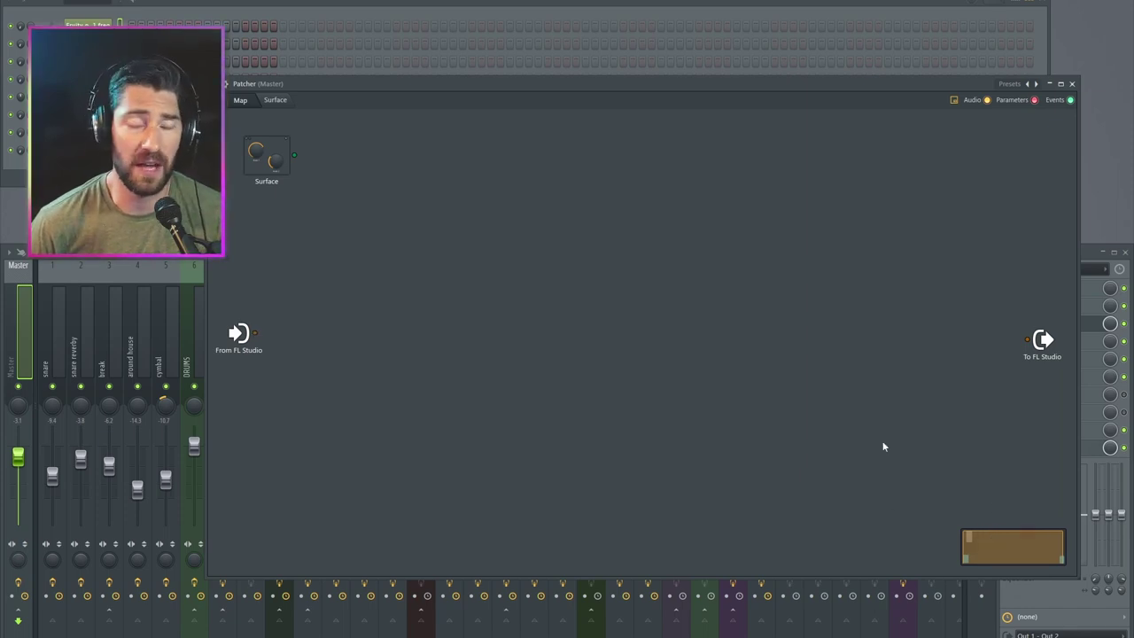
right_click(677, 381)
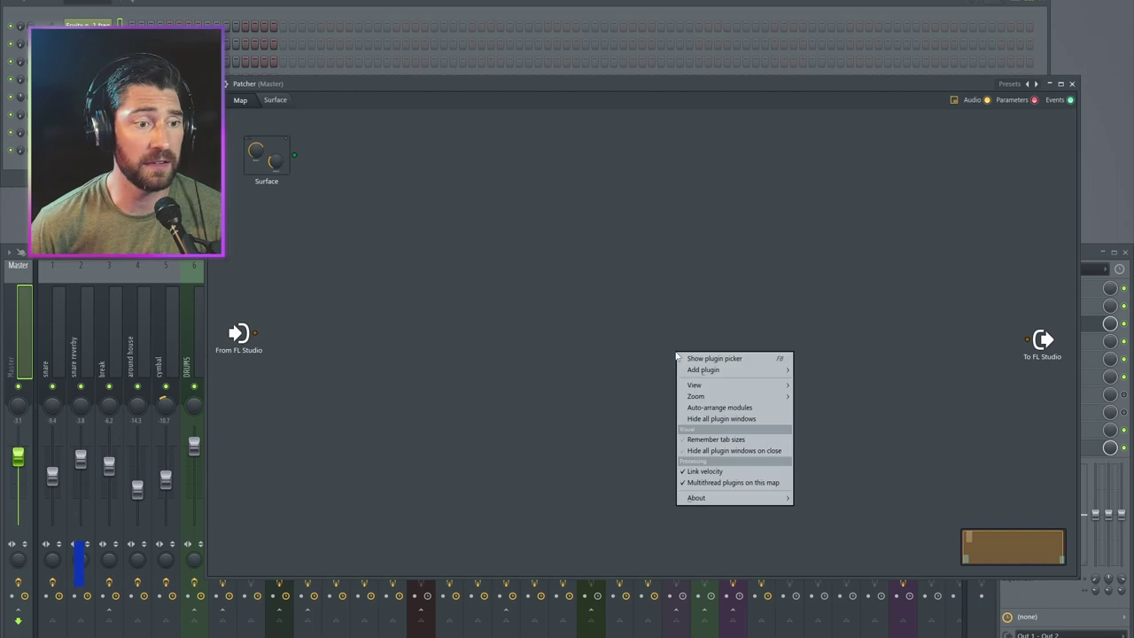
mouse_move(712, 385)
left_click(821, 471)
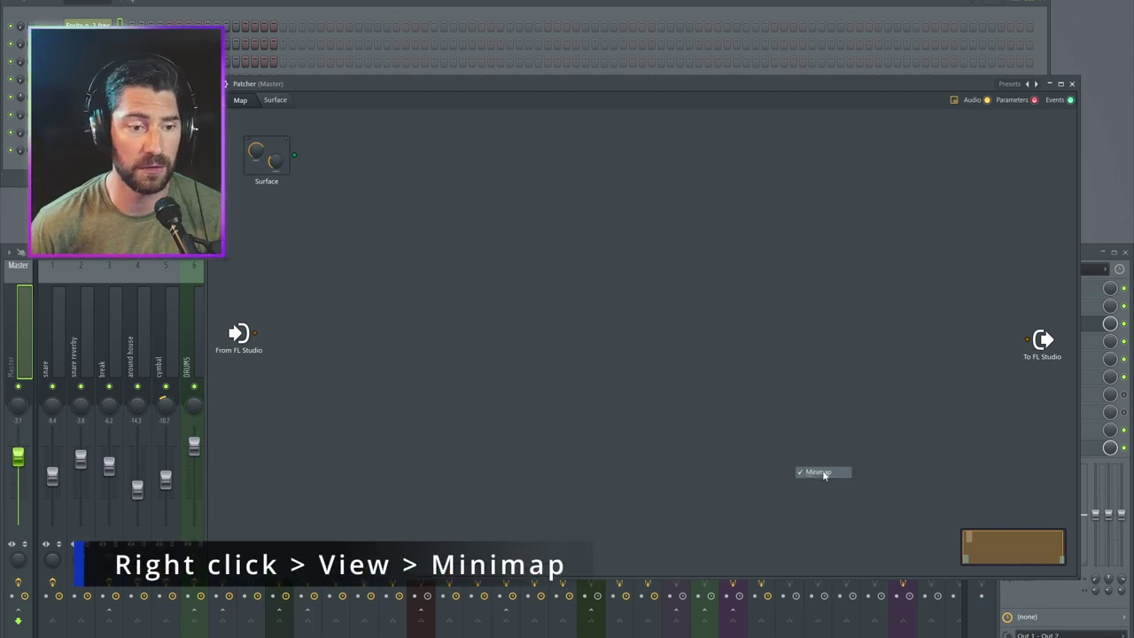
- Check the new Patcher's empty Surface, then return to its module map
right_click(591, 227)
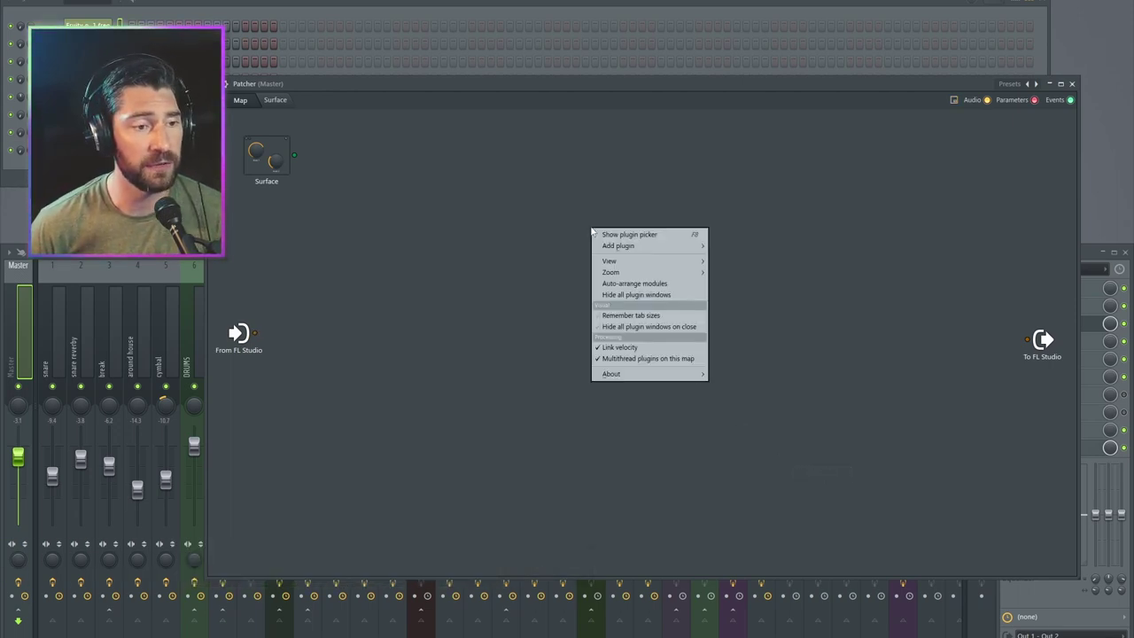
left_click(634, 323)
left_click(276, 101)
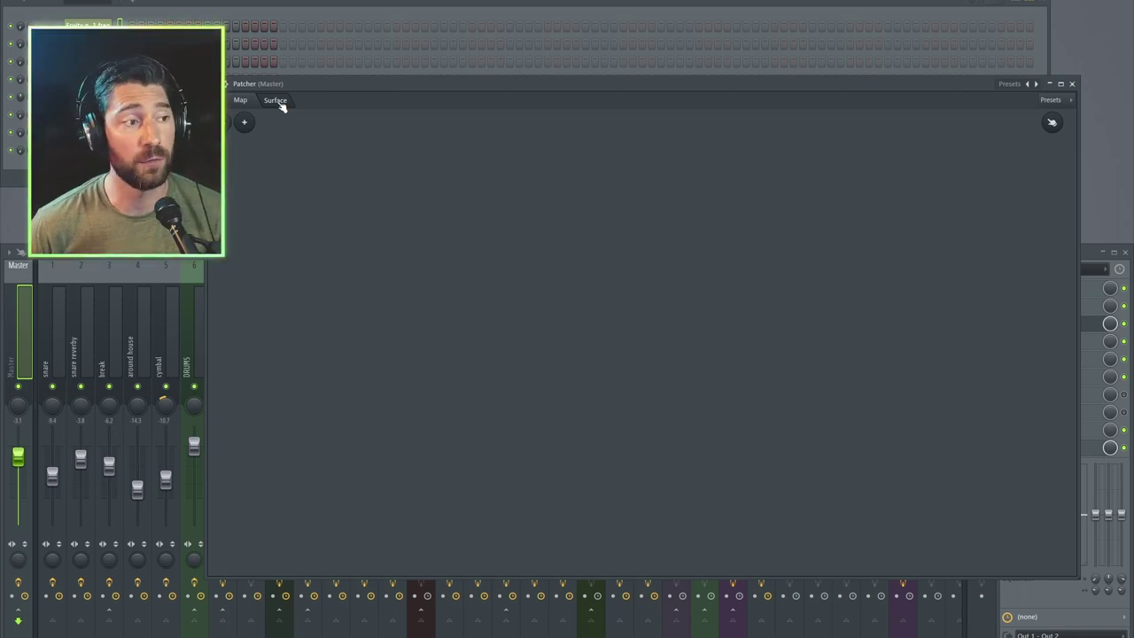
left_click(240, 101)
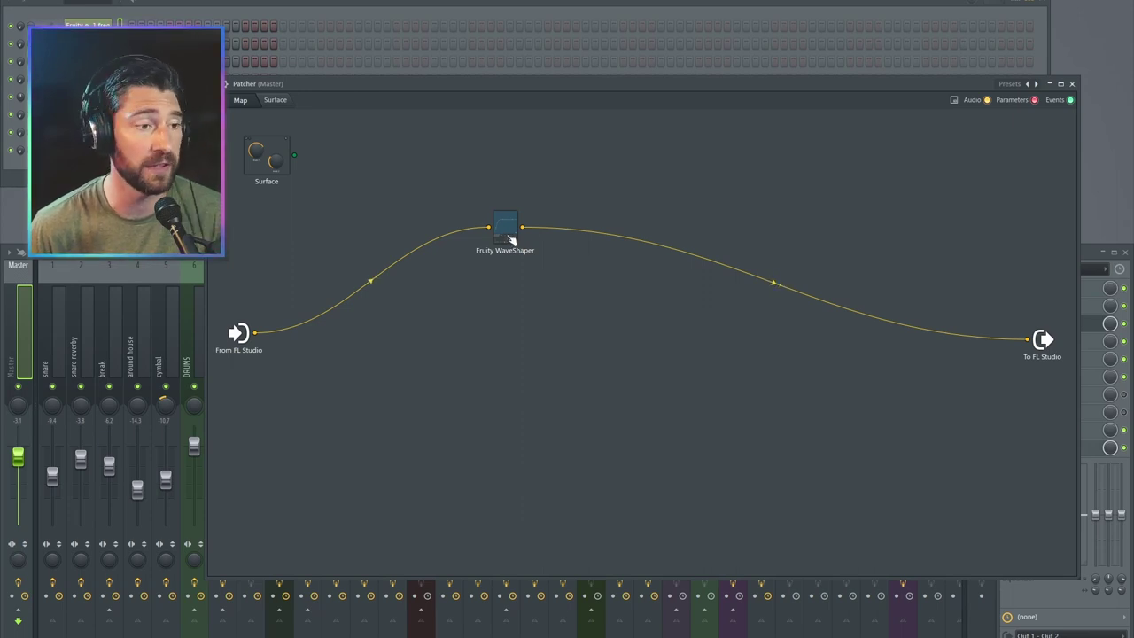
- Set two Fruity WaveShaper modules side by side on the map and remove the audio cables to FL Studio's input and output
right_click(507, 236)
left_click_drag(523, 257, 649, 248)
right_click(1028, 339)
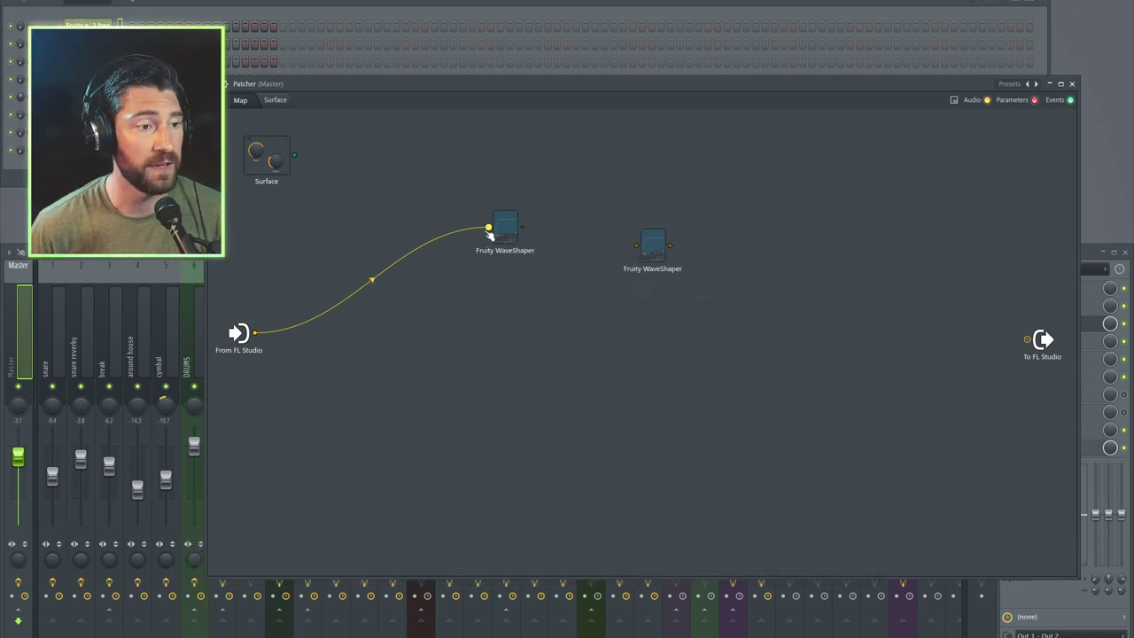
right_click(488, 228)
left_click_drag(653, 239, 758, 237)
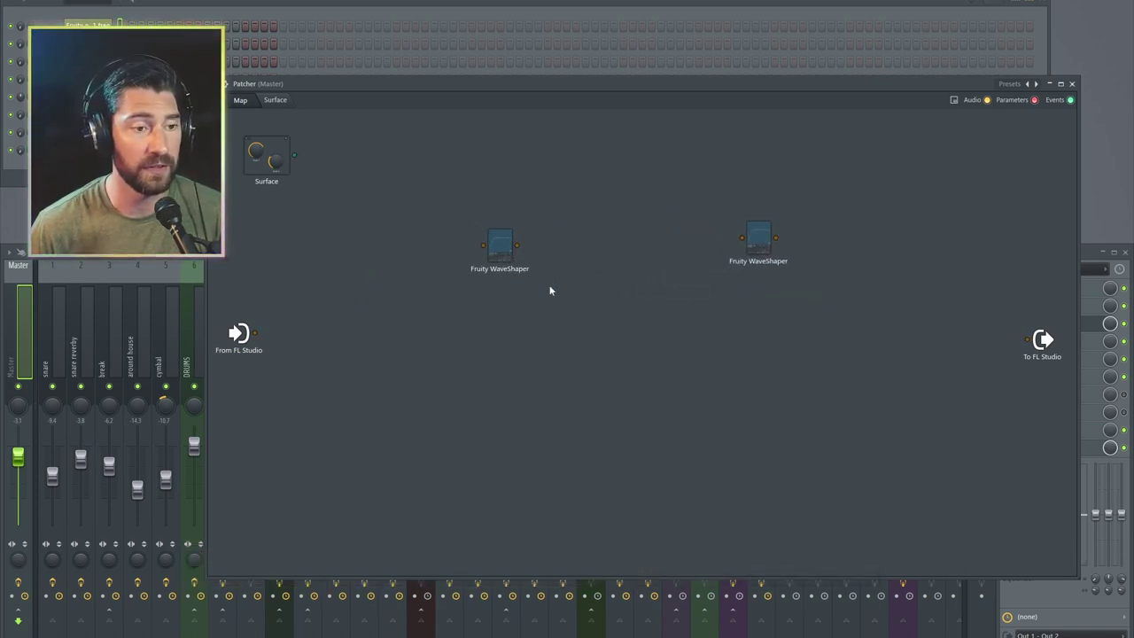
left_click_drag(505, 228, 523, 253)
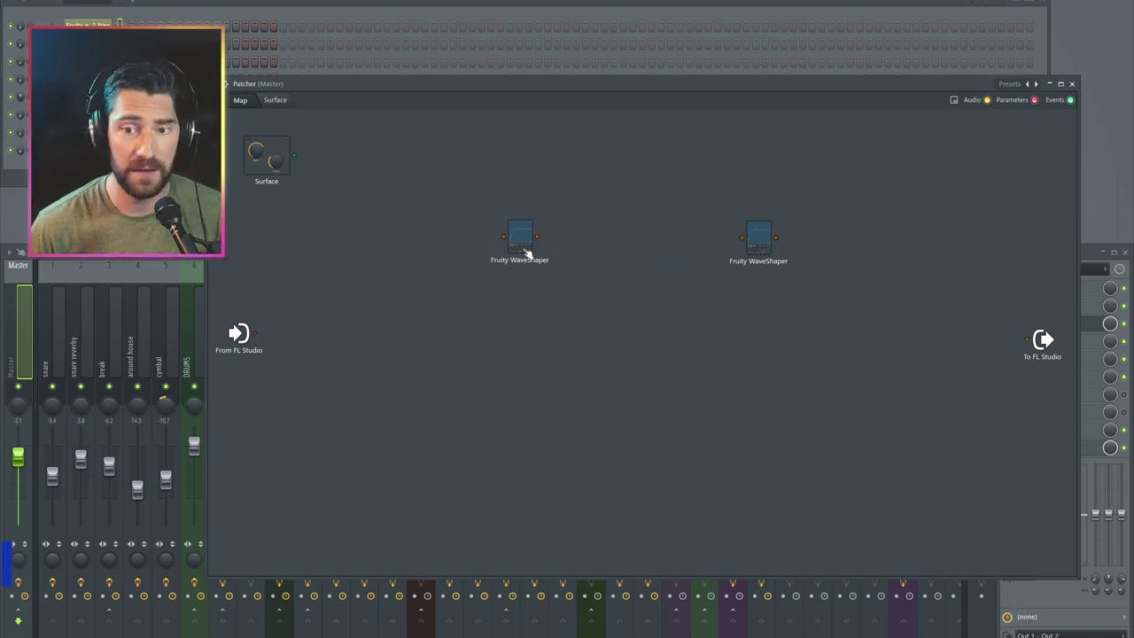
- Rename the first Fruity WaveShaper, nearest the FL Studio input, to "expander"
right_click(522, 243)
left_click(542, 251)
type("e")
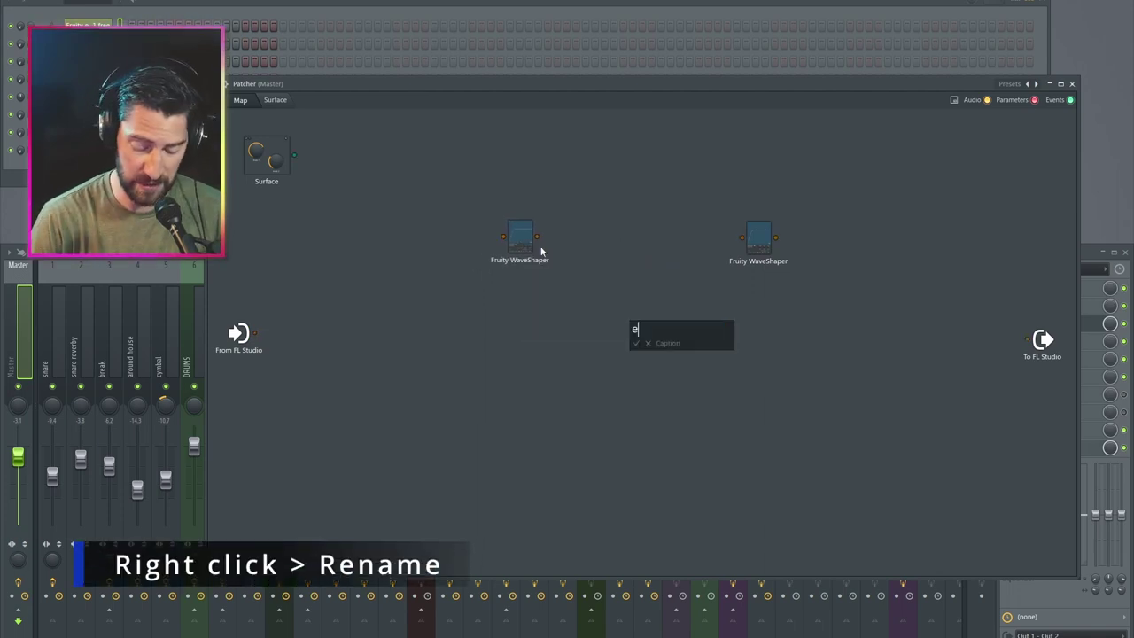
type("xpander")
key("Return")
- Rename the remaining Fruity WaveShaper module to "soft clipper"
right_click(769, 241)
left_click(771, 246)
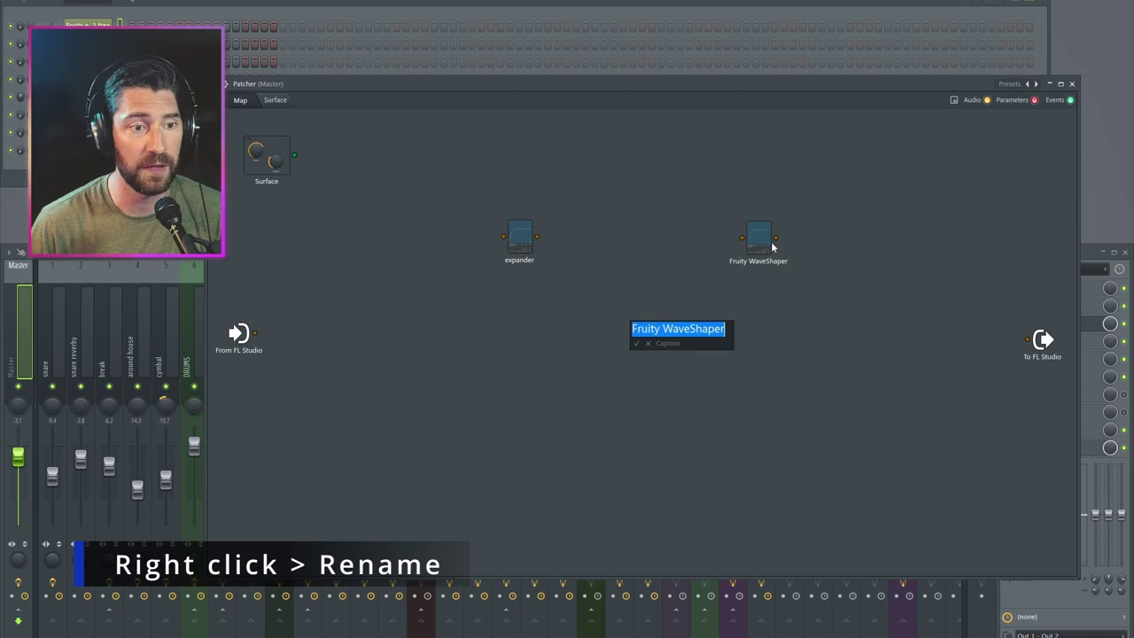
type("soft clipper")
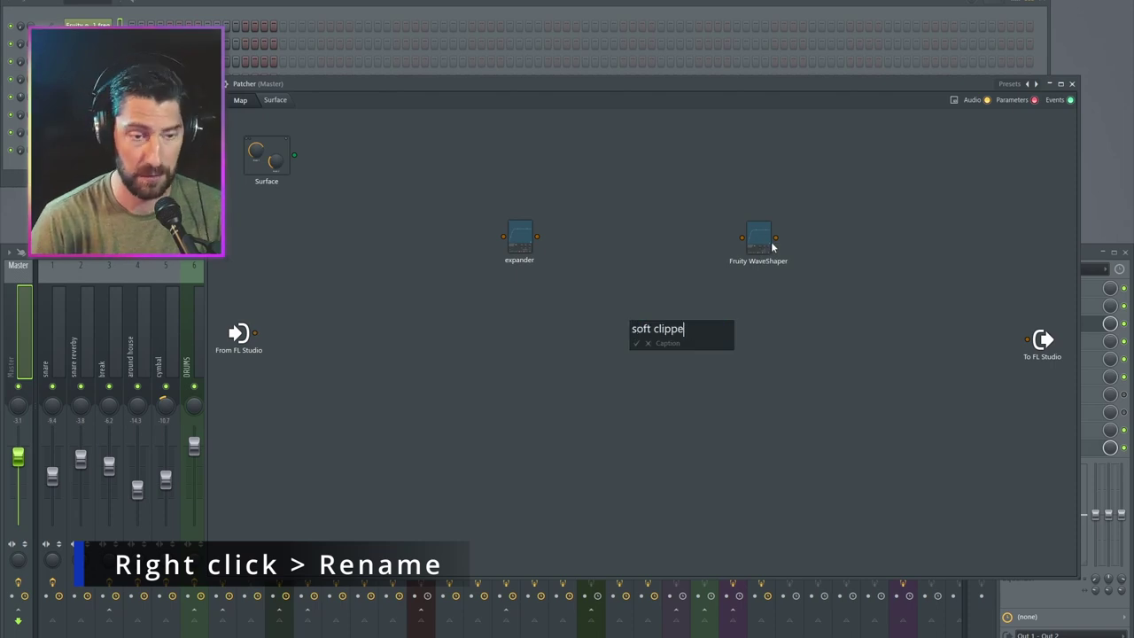
key("Return")
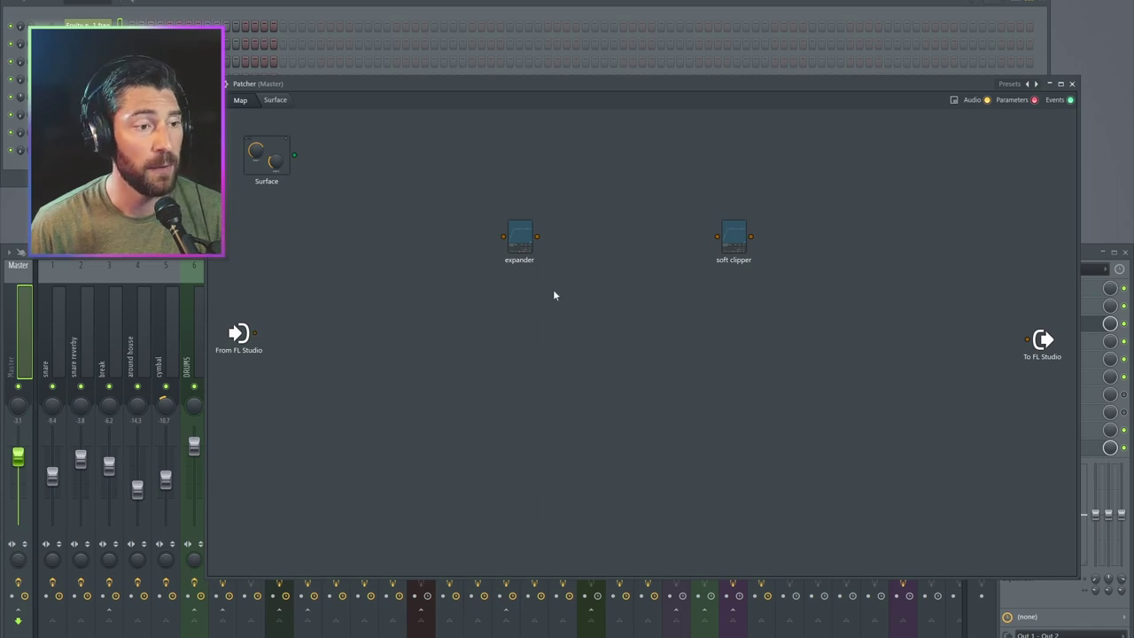
- Enable the Mix level parameter as an input on the expander module
right_click(521, 241)
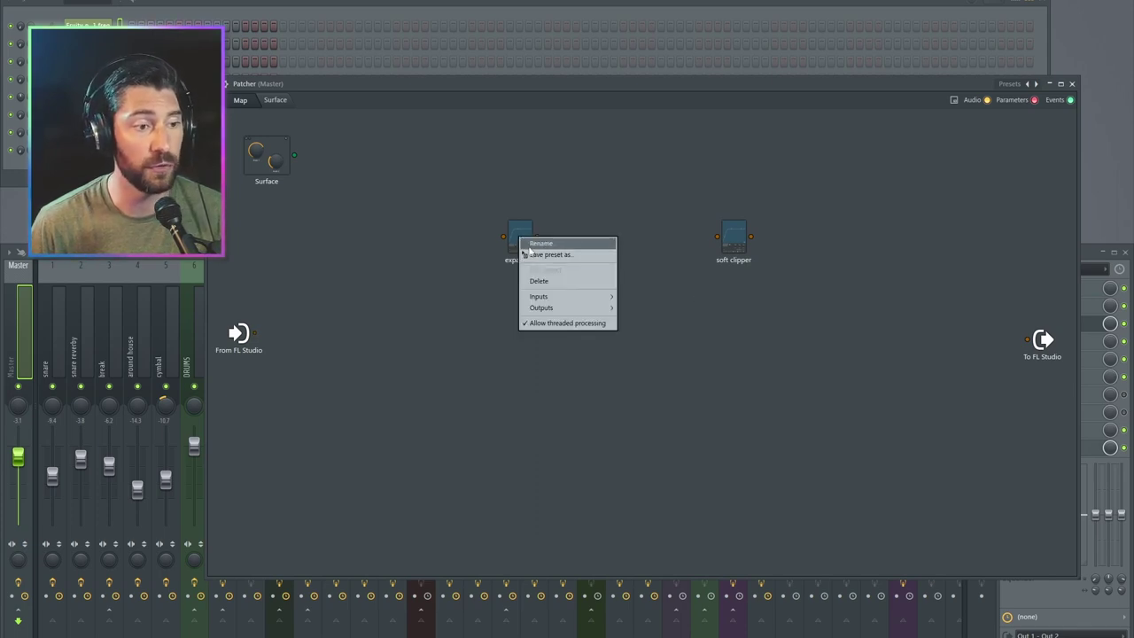
mouse_move(543, 298)
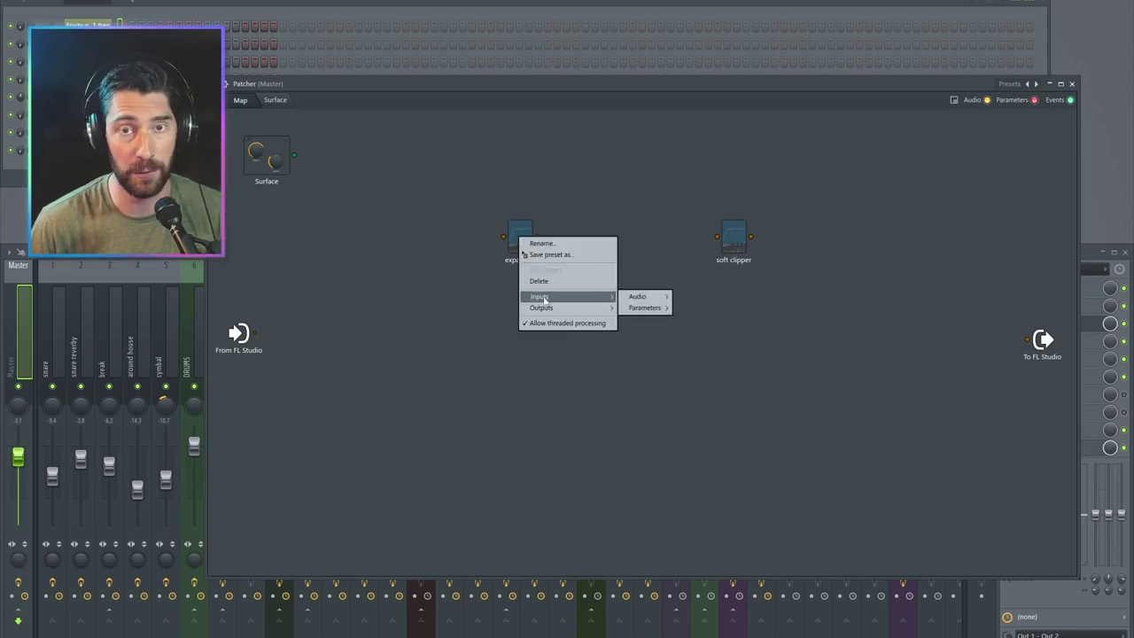
mouse_move(662, 310)
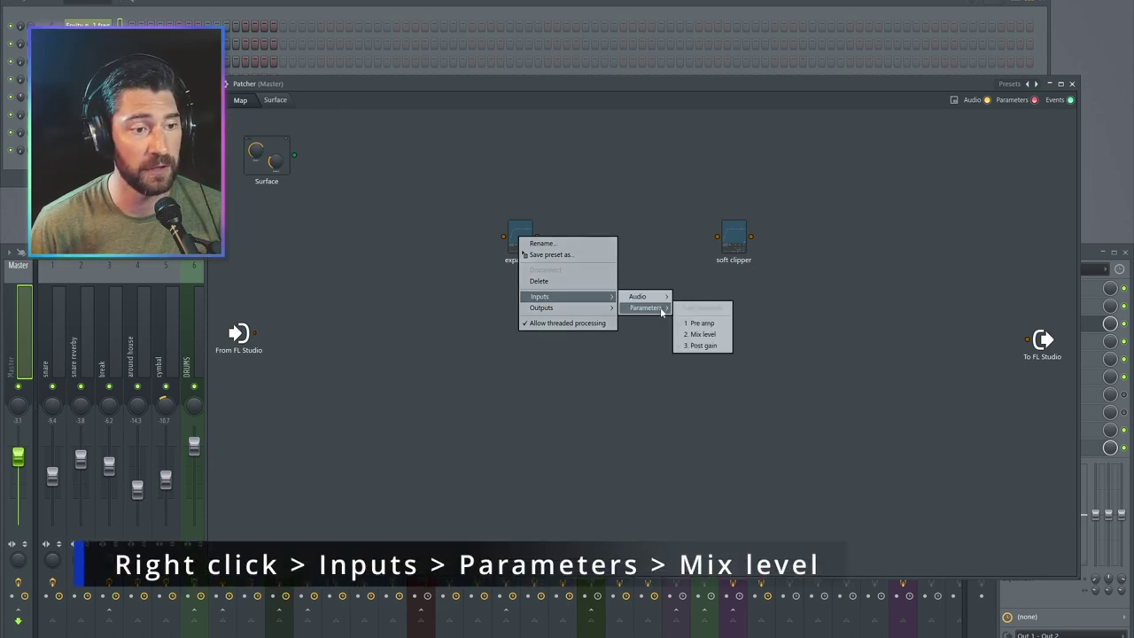
left_click(713, 335)
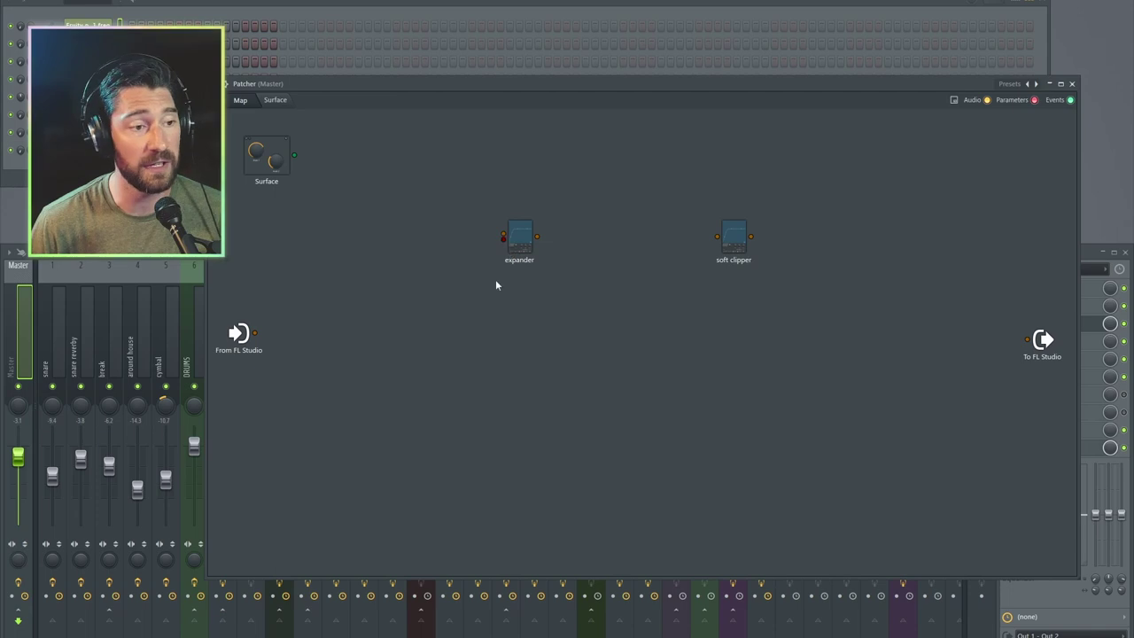
- Examine the Mix knob in the expander's full WaveShaper controls, then close its window
left_click(526, 240)
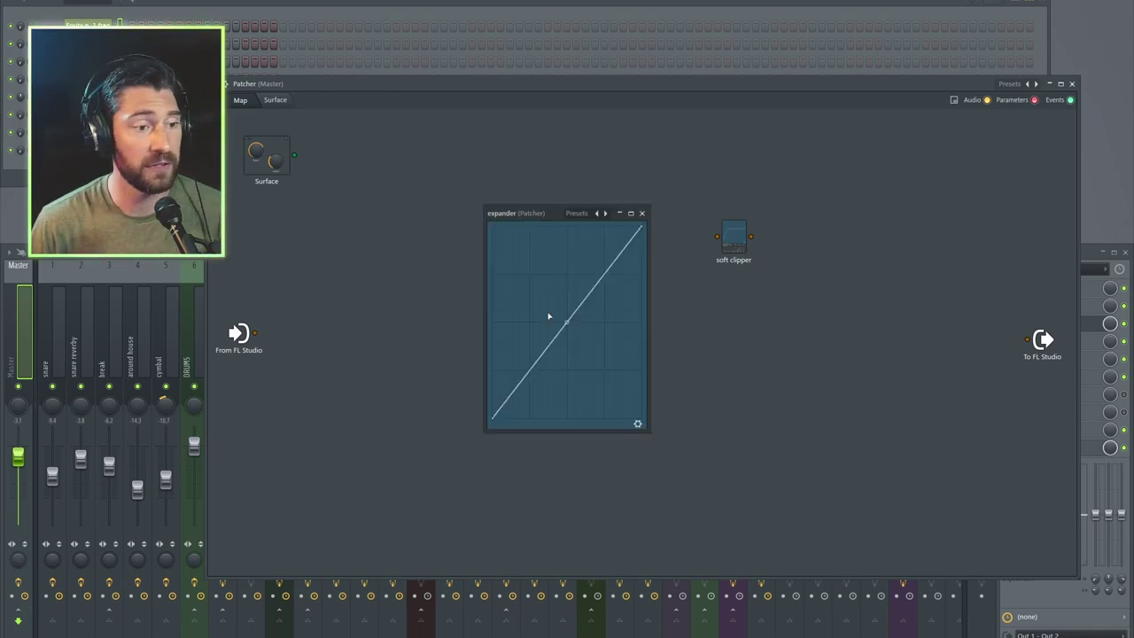
left_click(639, 424)
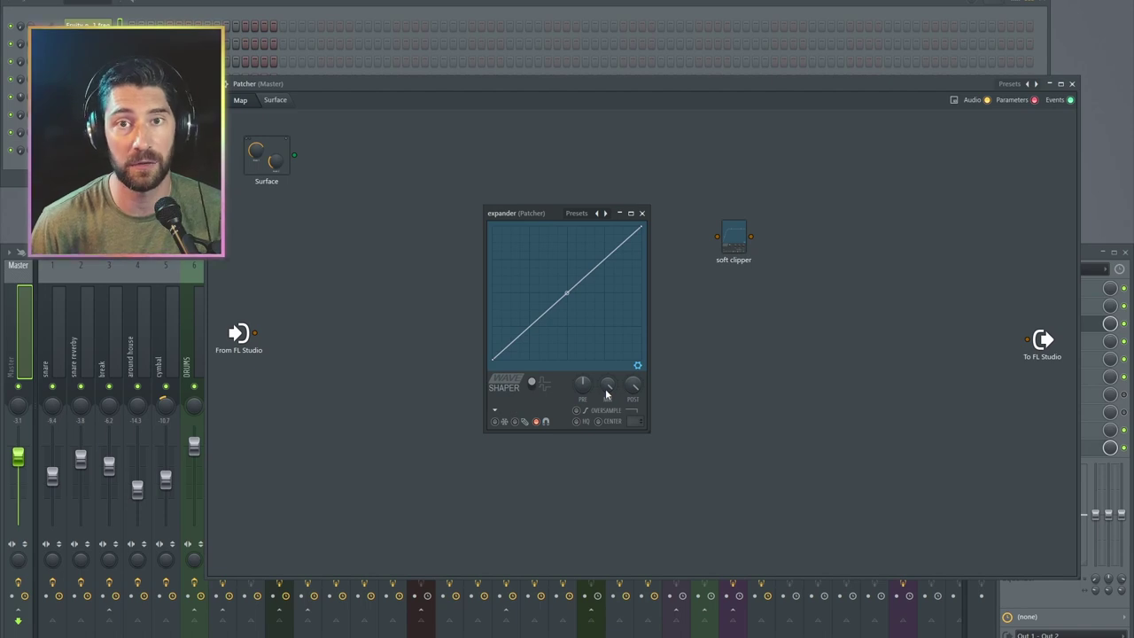
left_click(641, 212)
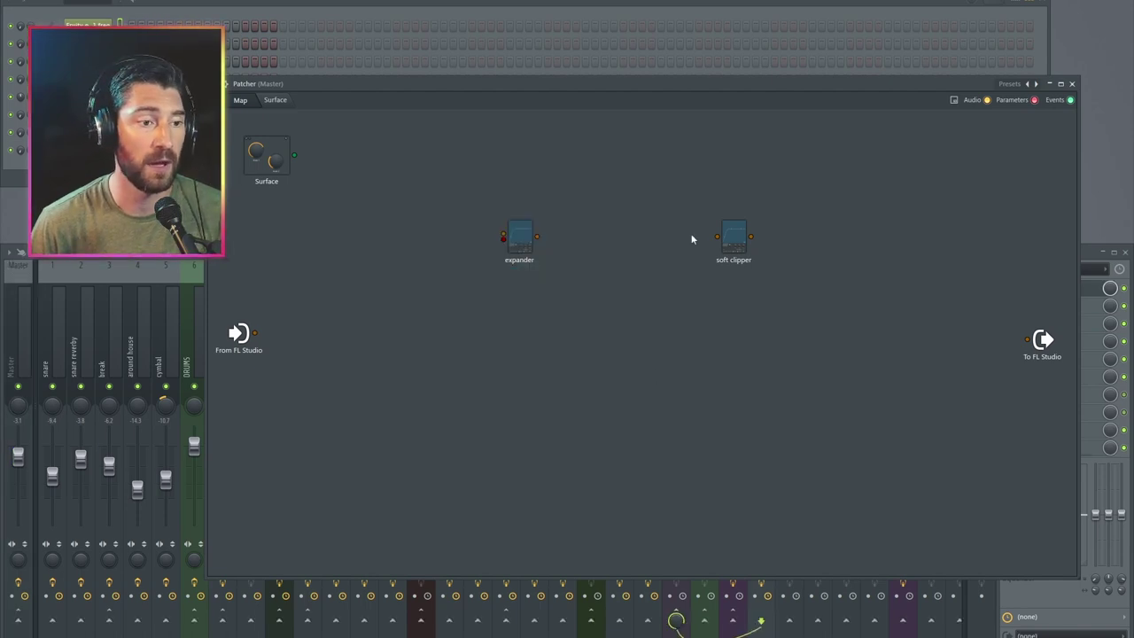
- Enable the Mix level parameter as an input on the soft clipper module
right_click(731, 240)
mouse_move(759, 304)
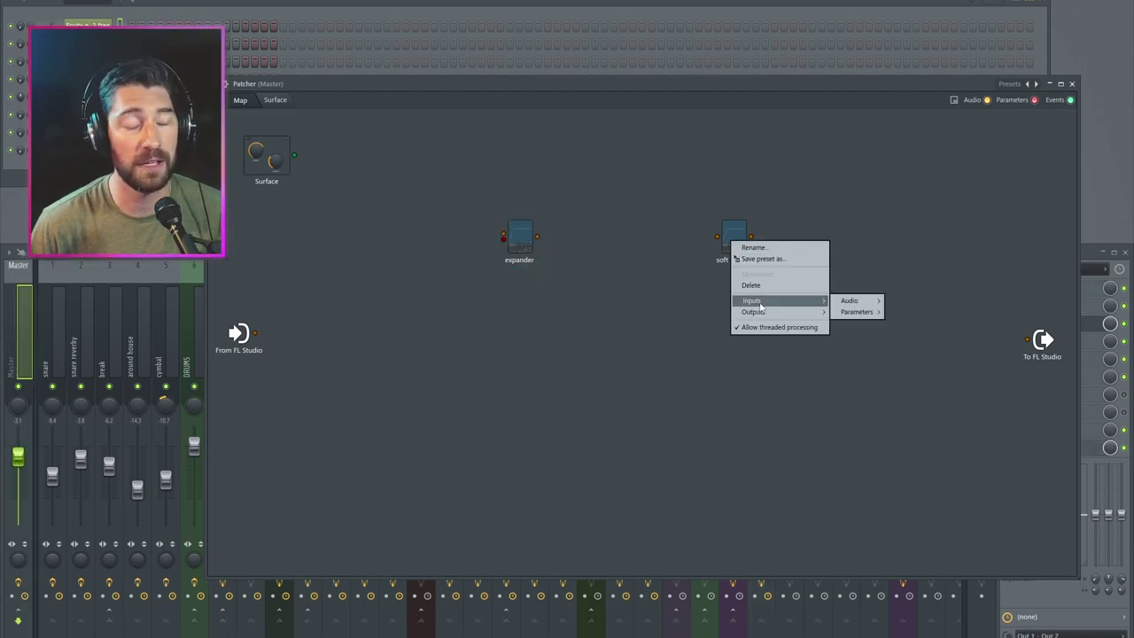
mouse_move(855, 311)
left_click(912, 342)
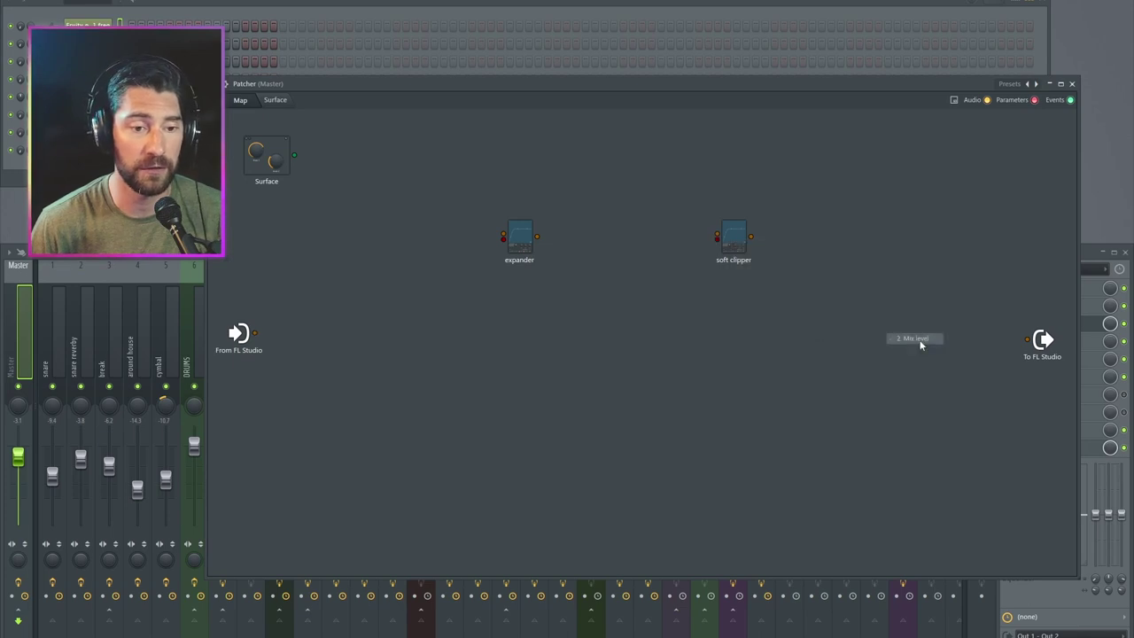
- Examine the expander's shaping curve in its own window and close it again
left_click(519, 234)
left_click_drag(548, 218, 604, 177)
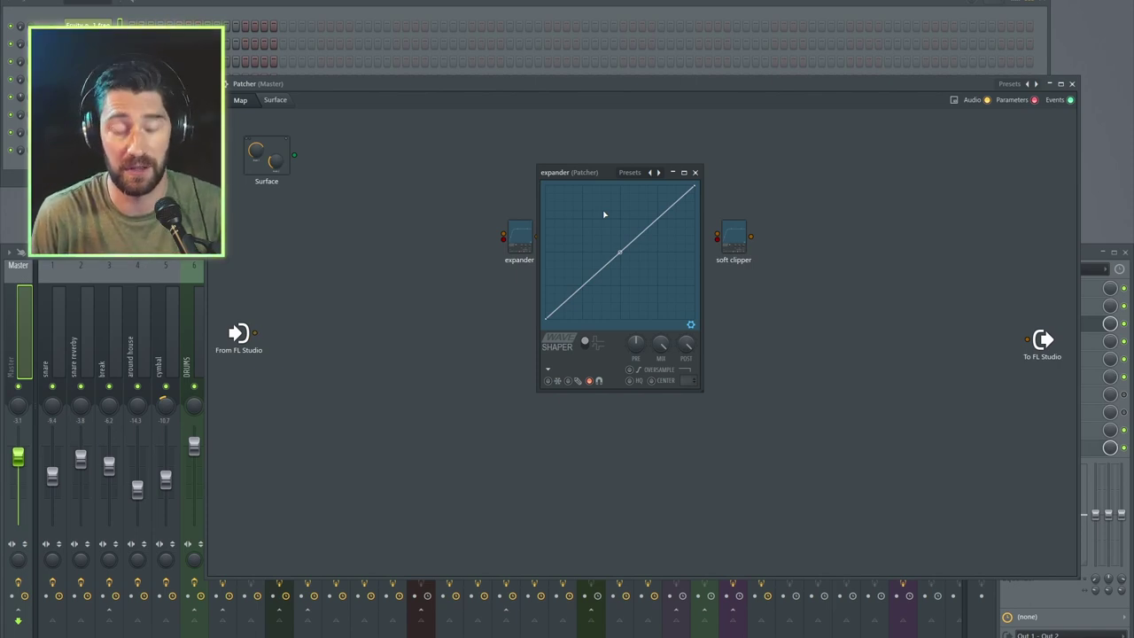
left_click(695, 171)
- Add a Fruity Parametric EQ 2 above the expander and disconnect it from the FL Studio output
right_click(578, 203)
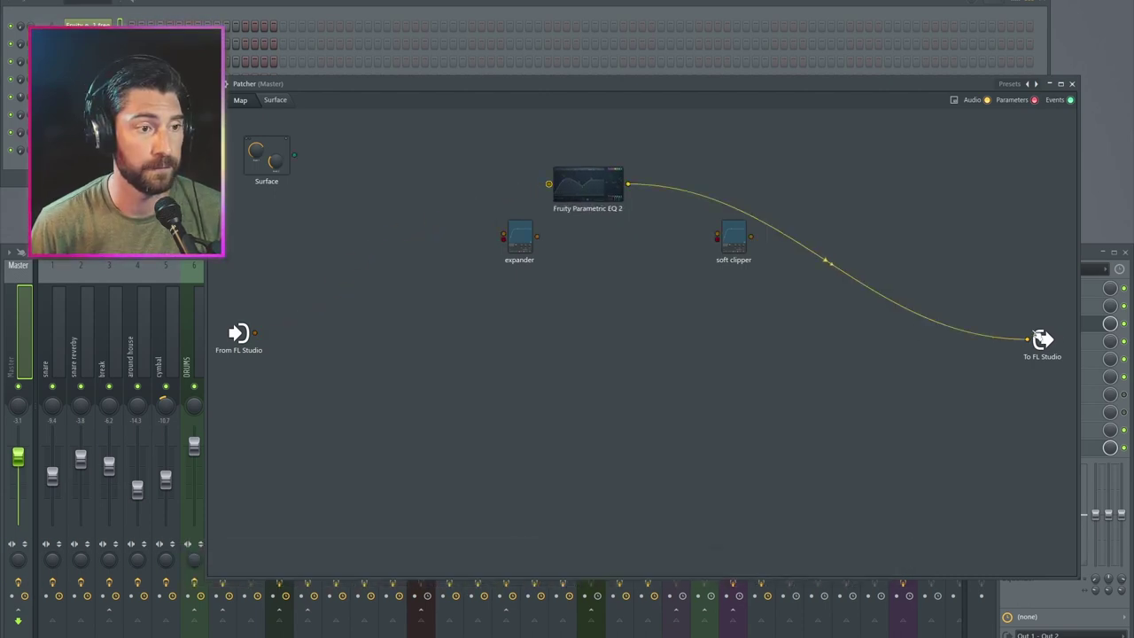
right_click(1029, 340)
- Turn off all seven bands of the Fruity Parametric EQ 2 above the expander and close its window
double_click(601, 195)
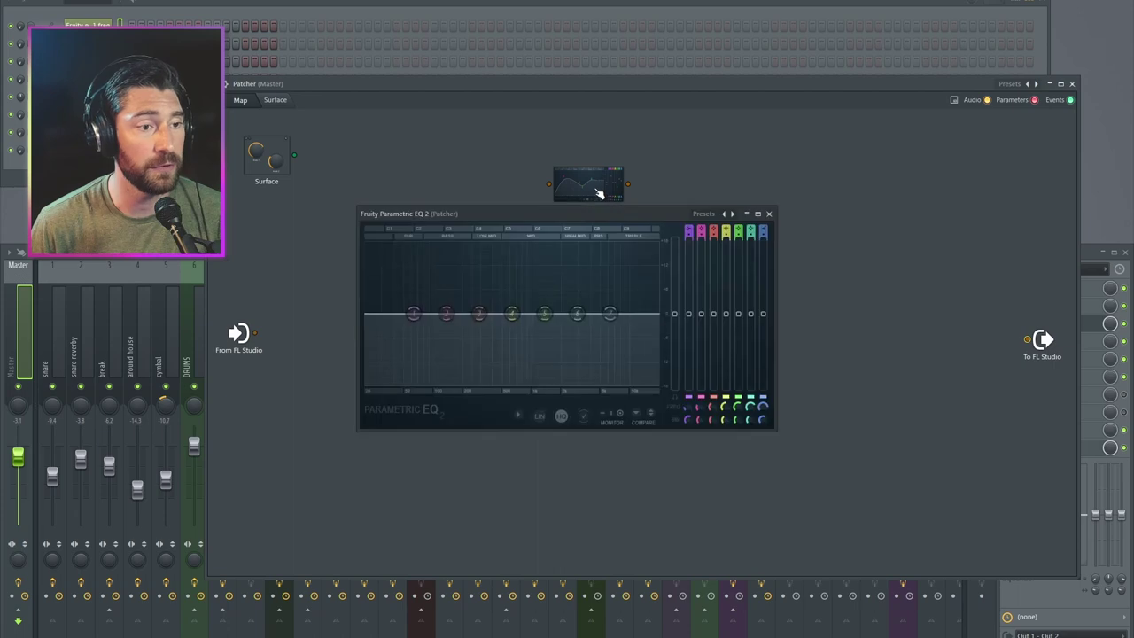
left_click_drag(600, 217, 694, 171)
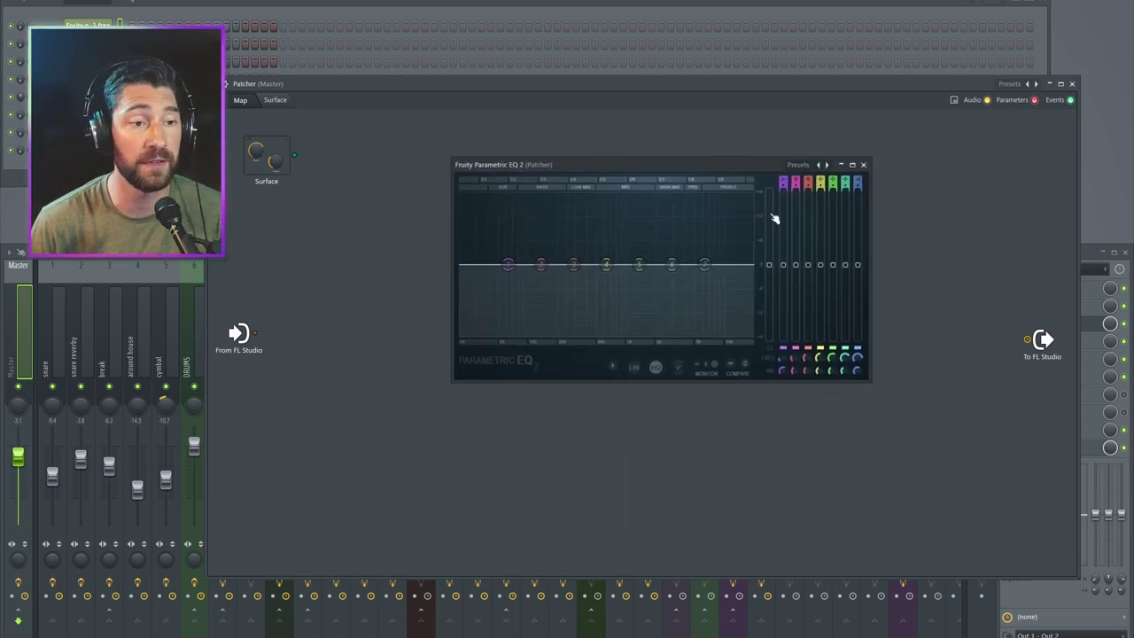
left_click(783, 181)
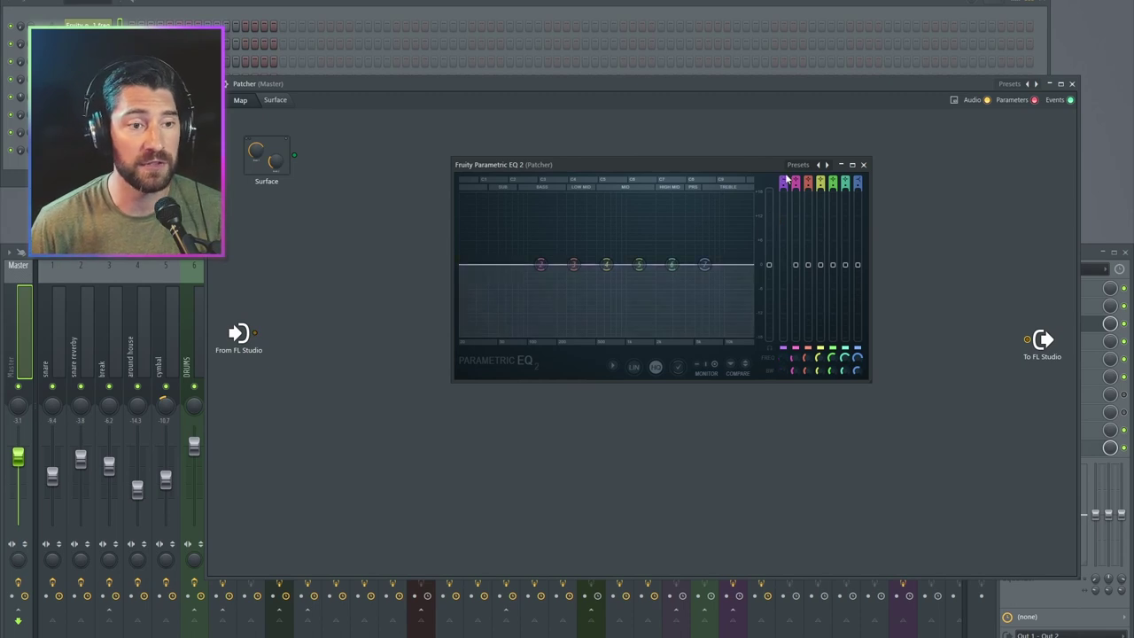
left_click(795, 181)
left_click(808, 180)
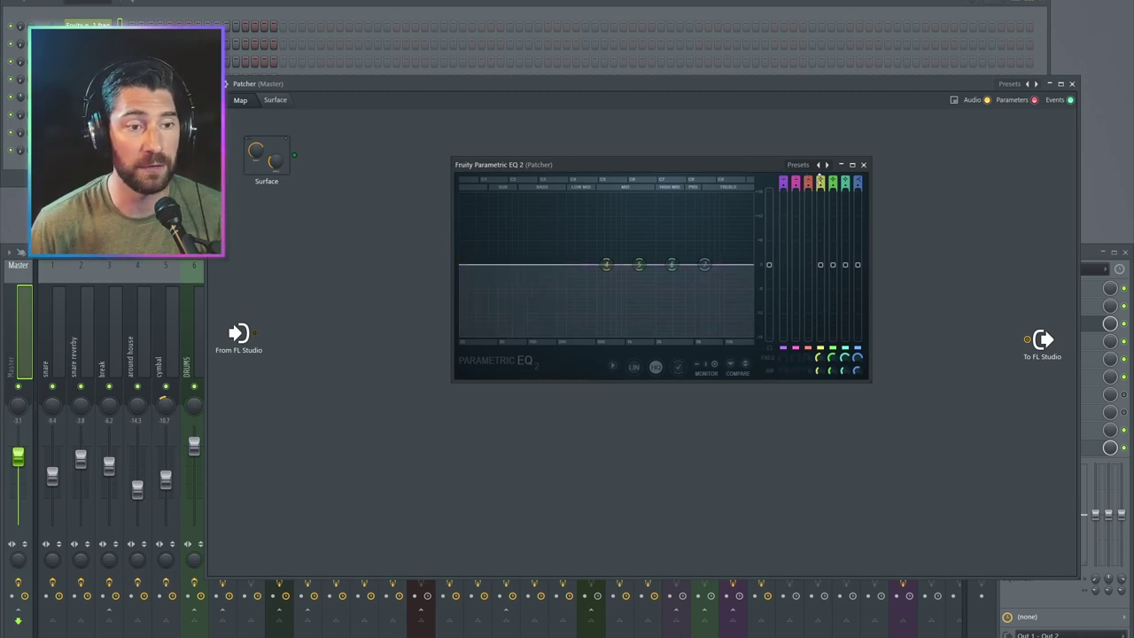
left_click(820, 181)
left_click(833, 180)
left_click(845, 181)
left_click(857, 181)
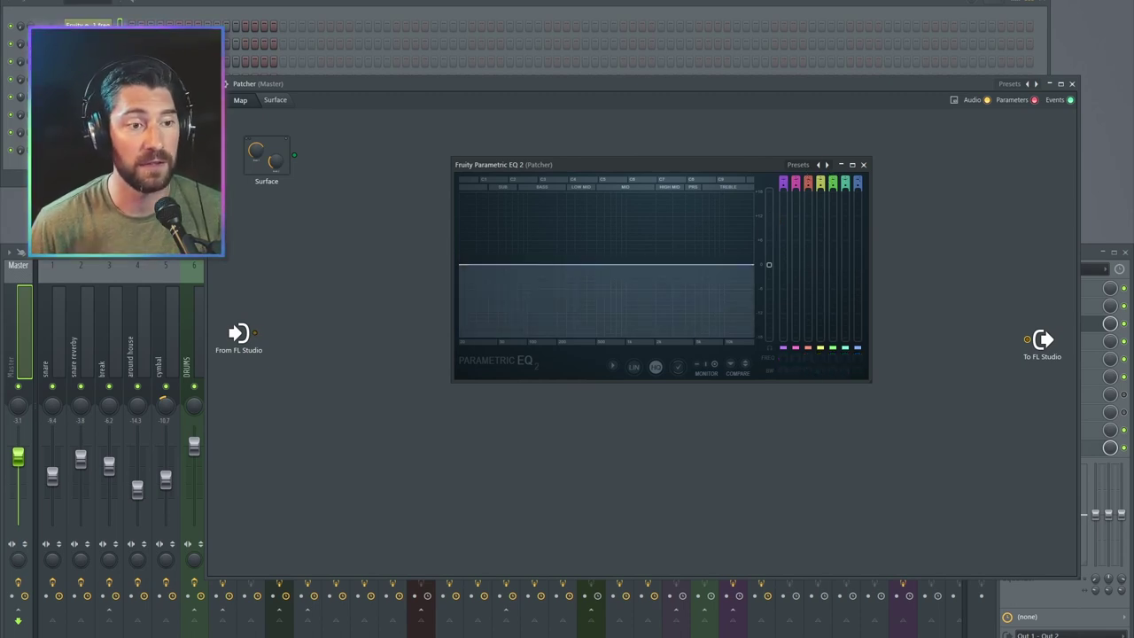
left_click(863, 165)
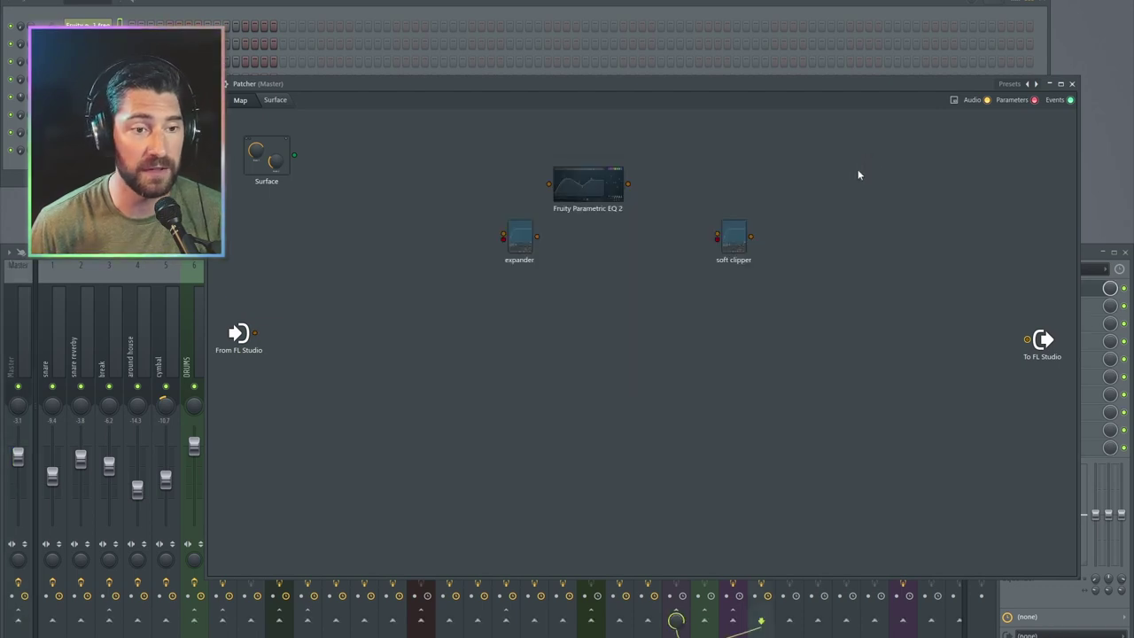
- Place copies of the Parametric EQ 2 below the expander and above and below the soft clipper, disconnected from the output
left_click_drag(527, 180, 473, 329)
right_click(515, 177)
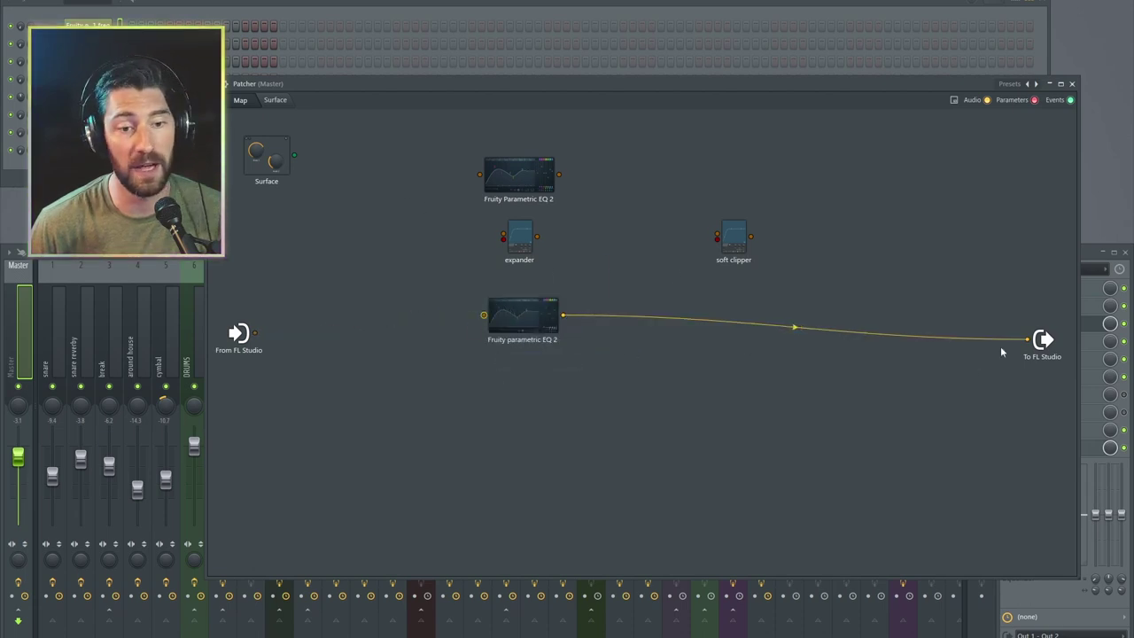
left_click_drag(1026, 340, 975, 336)
right_click(524, 314)
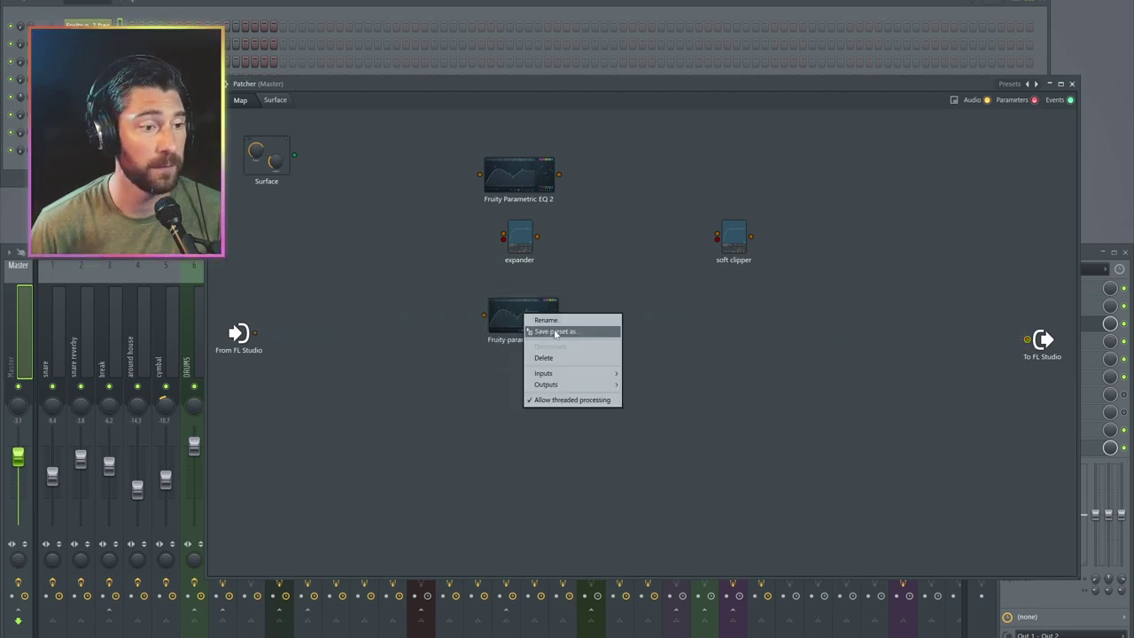
left_click_drag(555, 330, 735, 306)
right_click(730, 179)
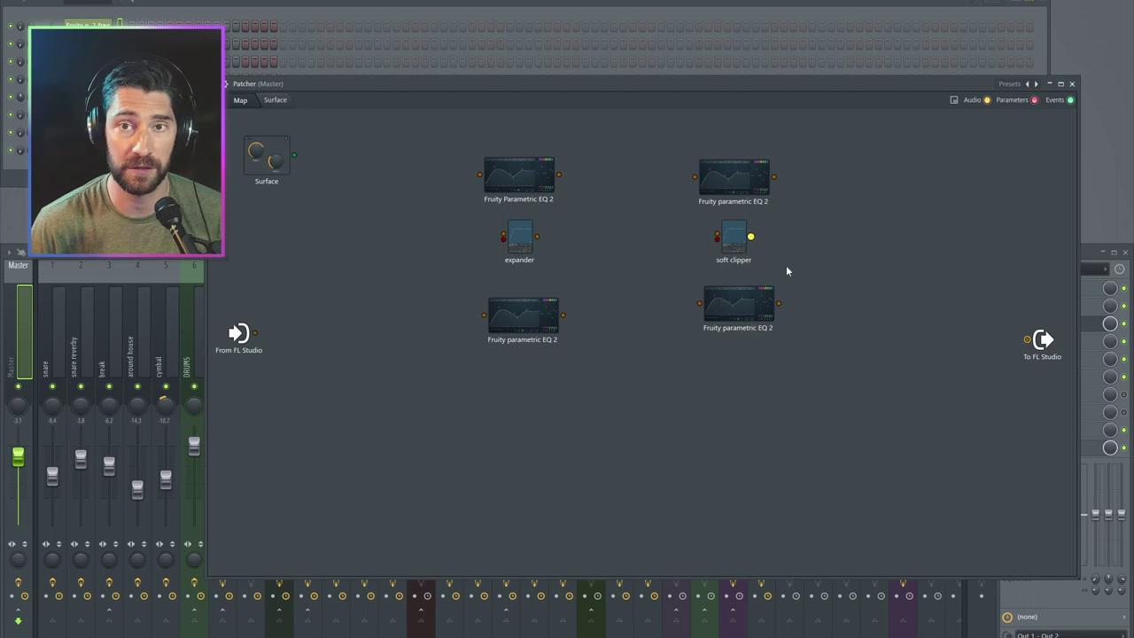
- Rename the EQ above the expander as "ex thresh" and the one below it as "ex thresh 2"
right_click(538, 190)
left_click(538, 189)
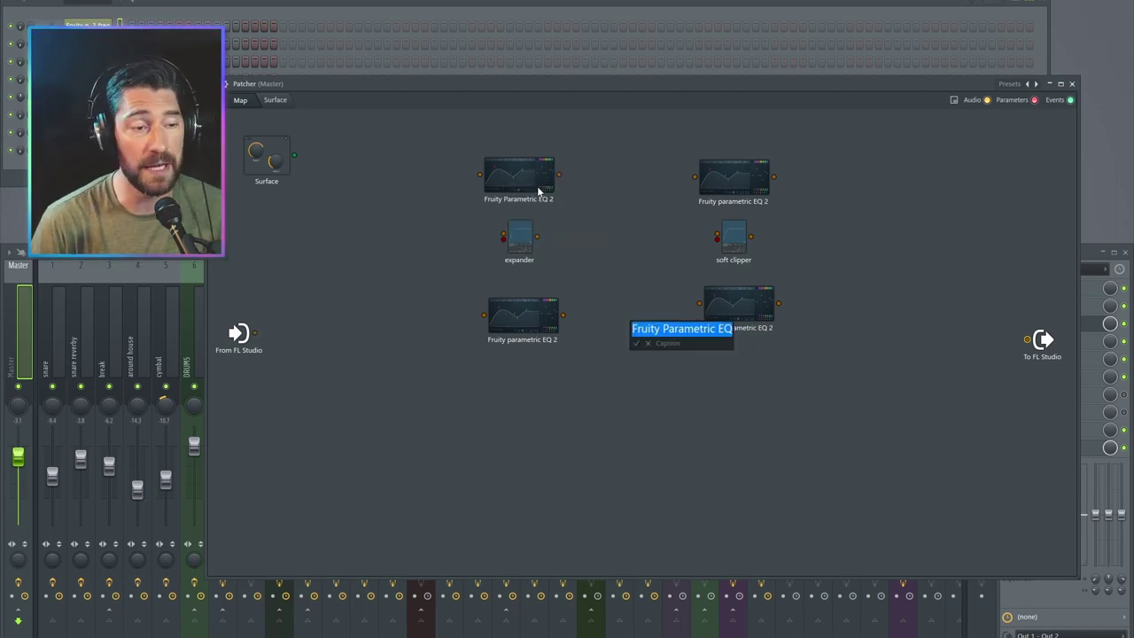
type("ex th")
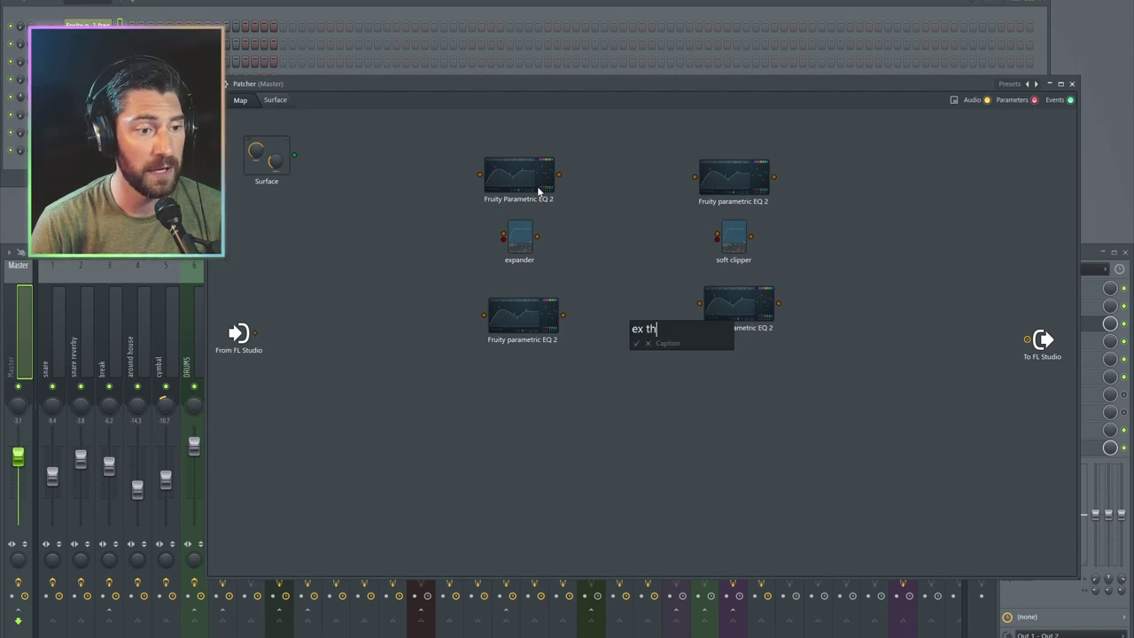
type("resh")
key("Return")
right_click(534, 317)
left_click(534, 317)
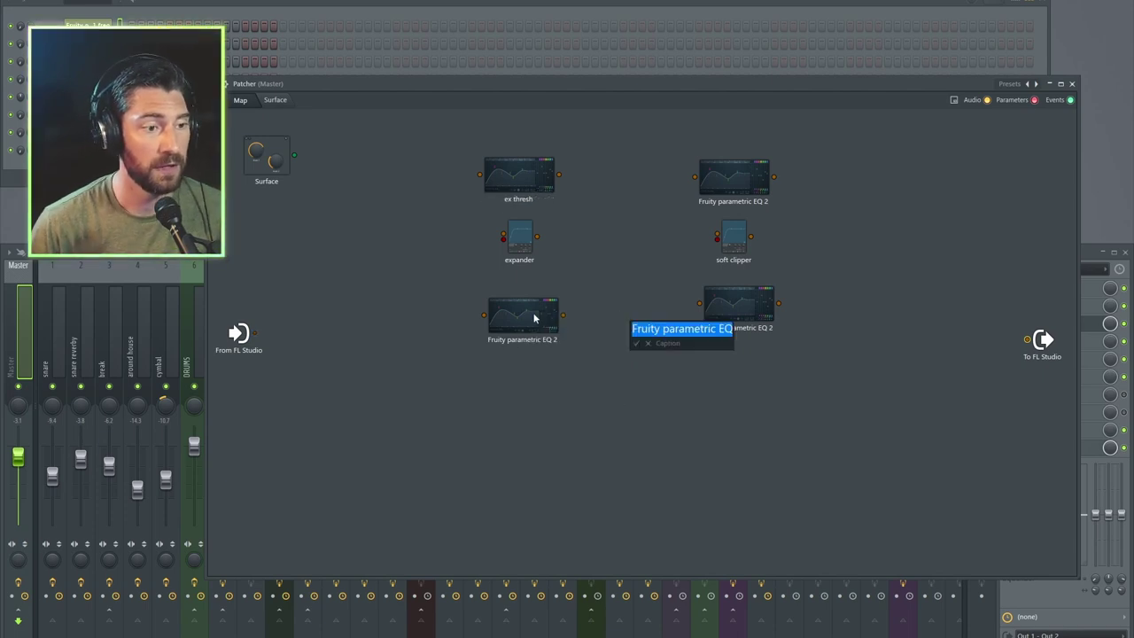
type("ex thresh 2")
key("Return")
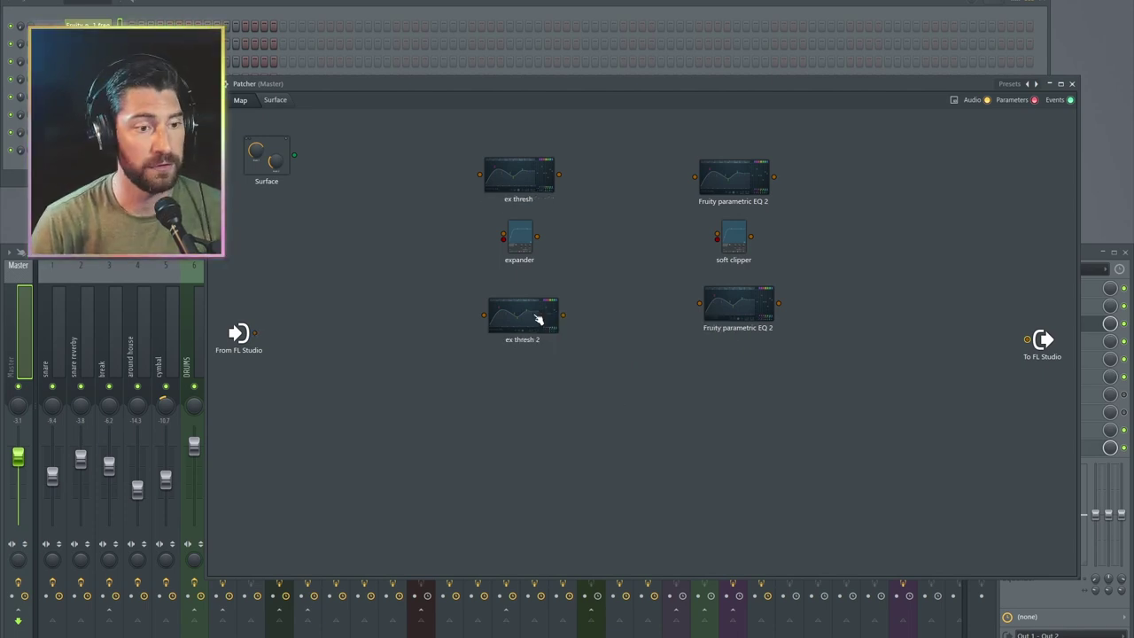
- Rename the EQ above the soft clipper as "clip thresh" and the one below it as "clip thresh 2"
right_click(744, 188)
left_click(744, 188)
type("cl")
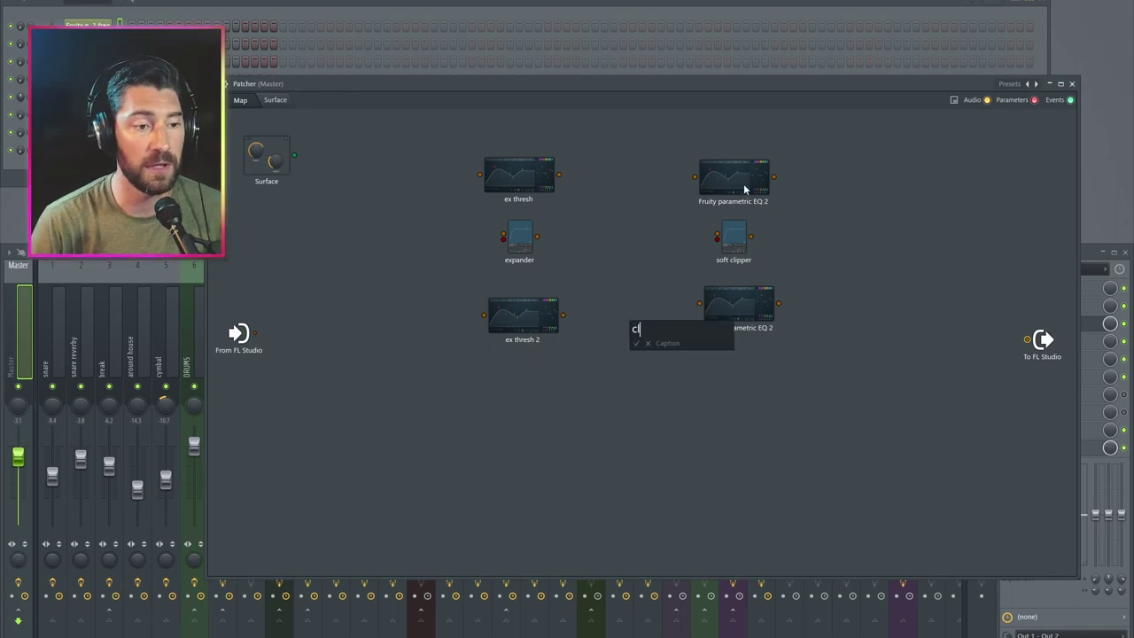
type("ip thresh")
key("Return")
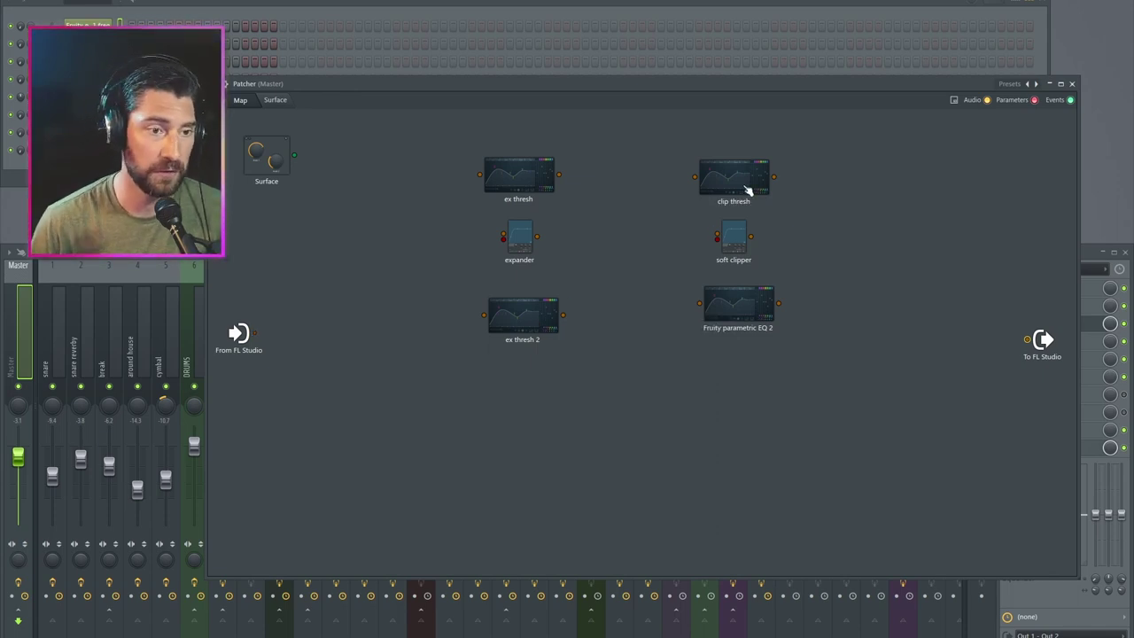
right_click(737, 311)
left_click(748, 320)
type("clip thre")
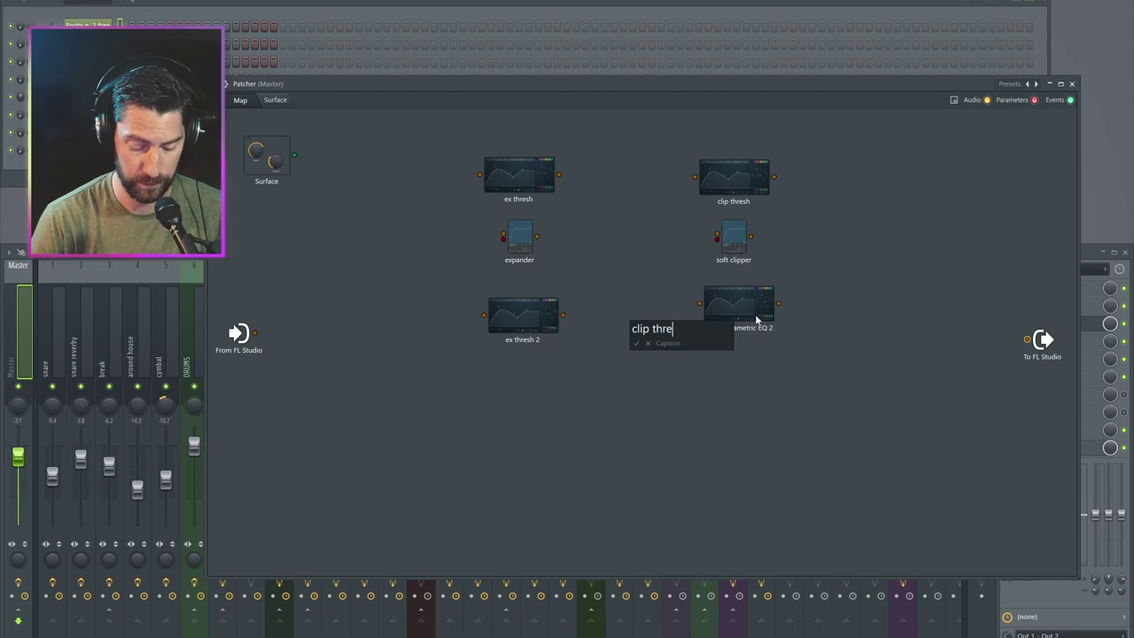
type("sh 2")
key("Return")
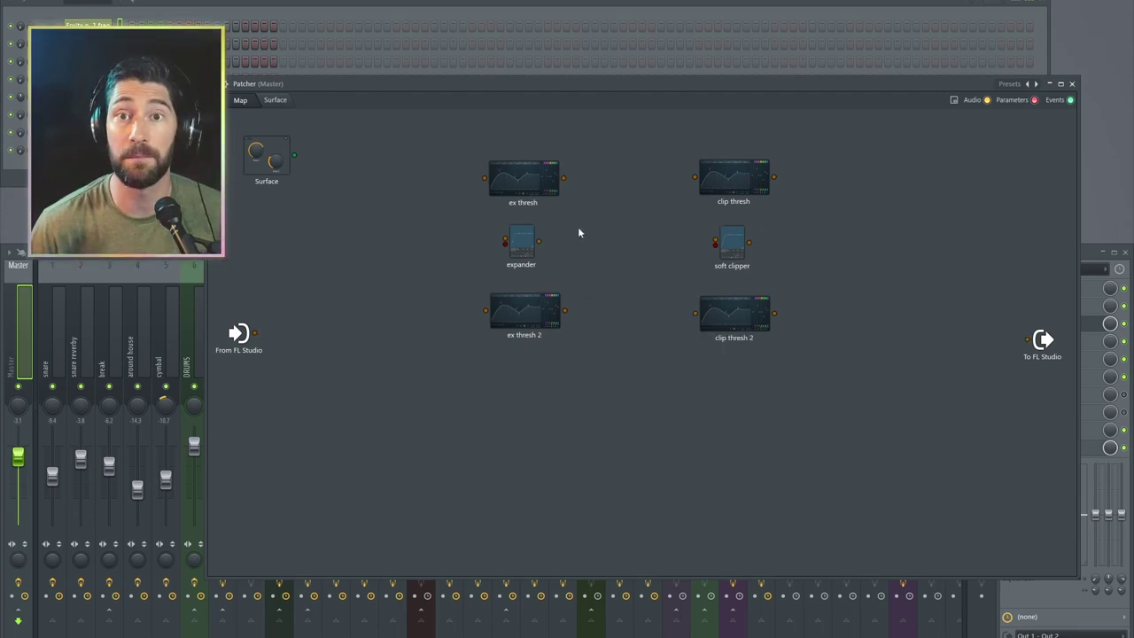
- Enable the Main level parameter as an input on the ex thresh and ex thresh 2 modules
right_click(521, 188)
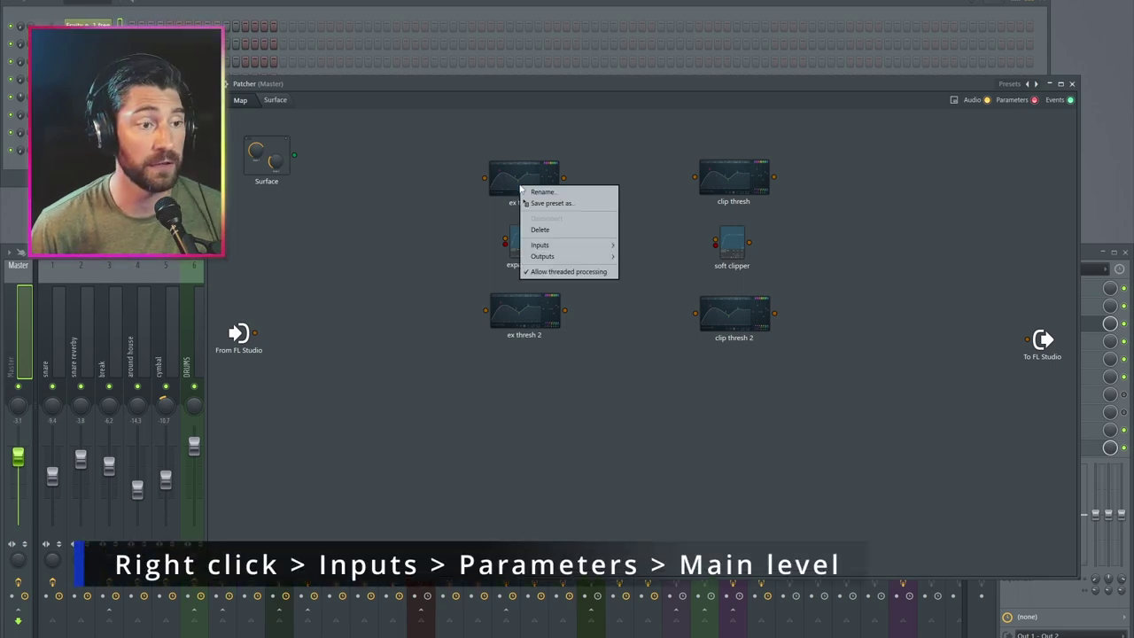
mouse_move(551, 247)
mouse_move(645, 257)
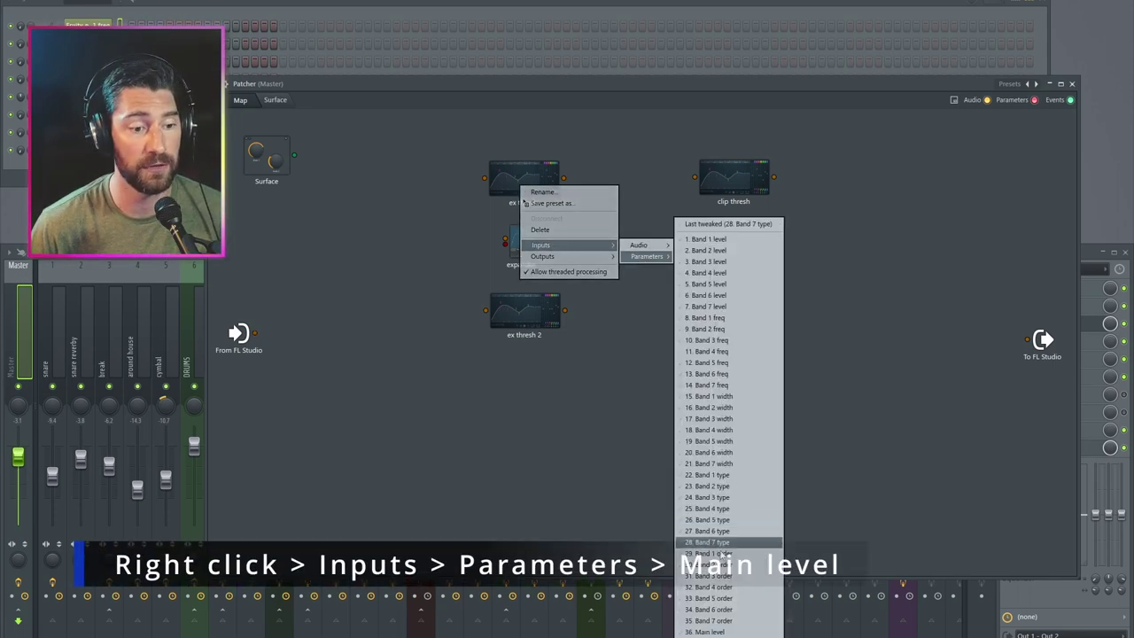
left_click(713, 632)
right_click(526, 325)
mouse_move(540, 373)
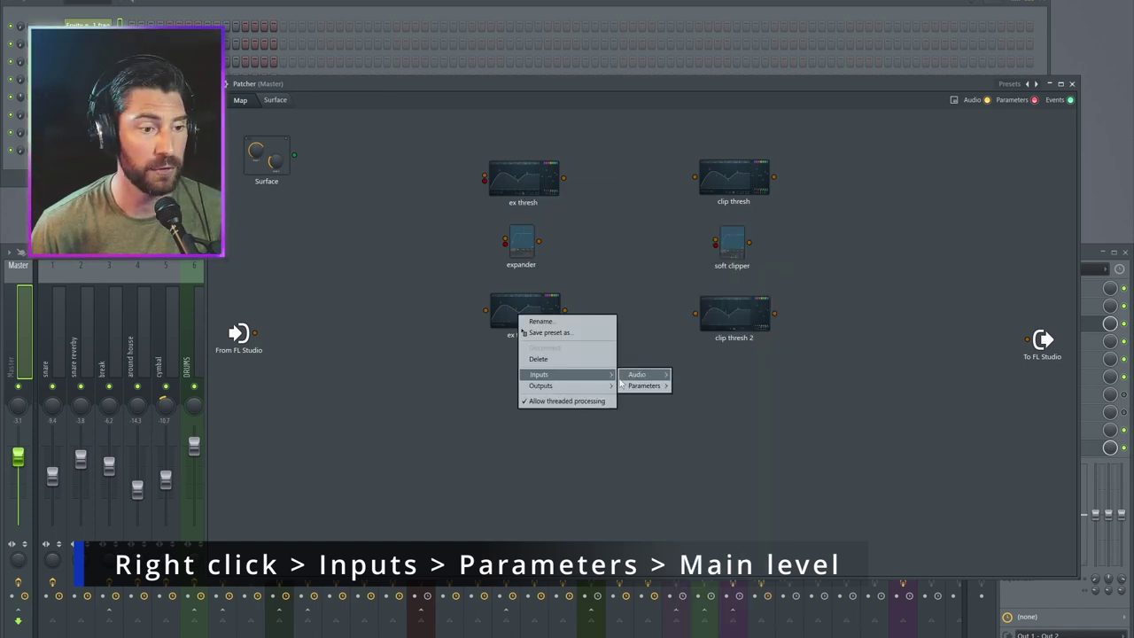
mouse_move(645, 385)
left_click(708, 632)
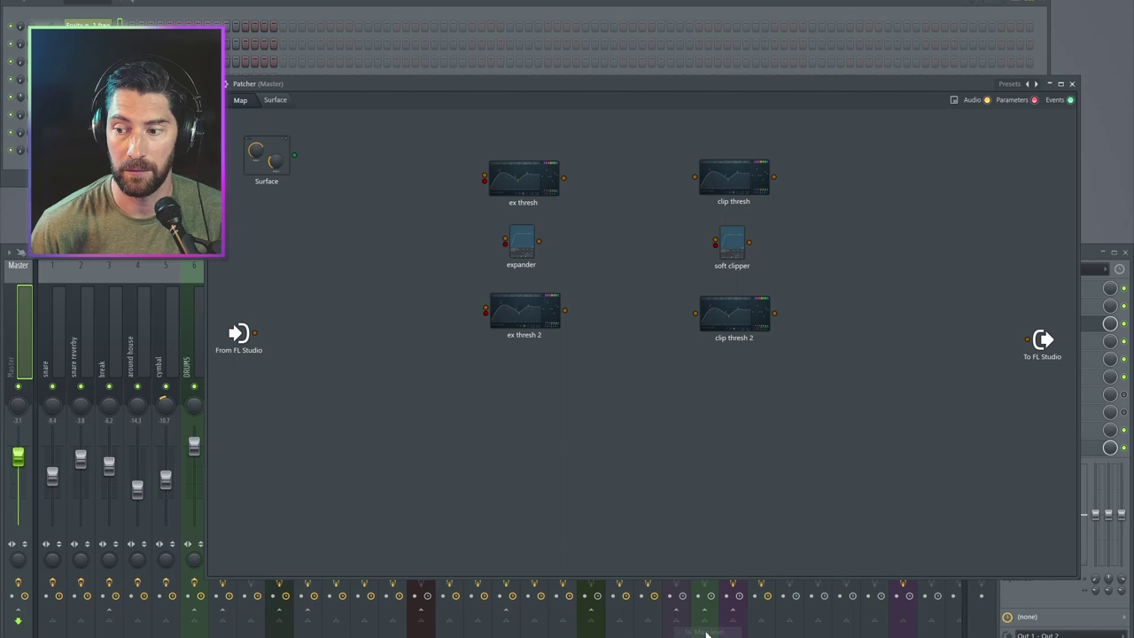
- Enable the Main level parameter as an input on the clip thresh and clip thresh 2 modules
right_click(733, 193)
mouse_move(770, 242)
mouse_move(865, 251)
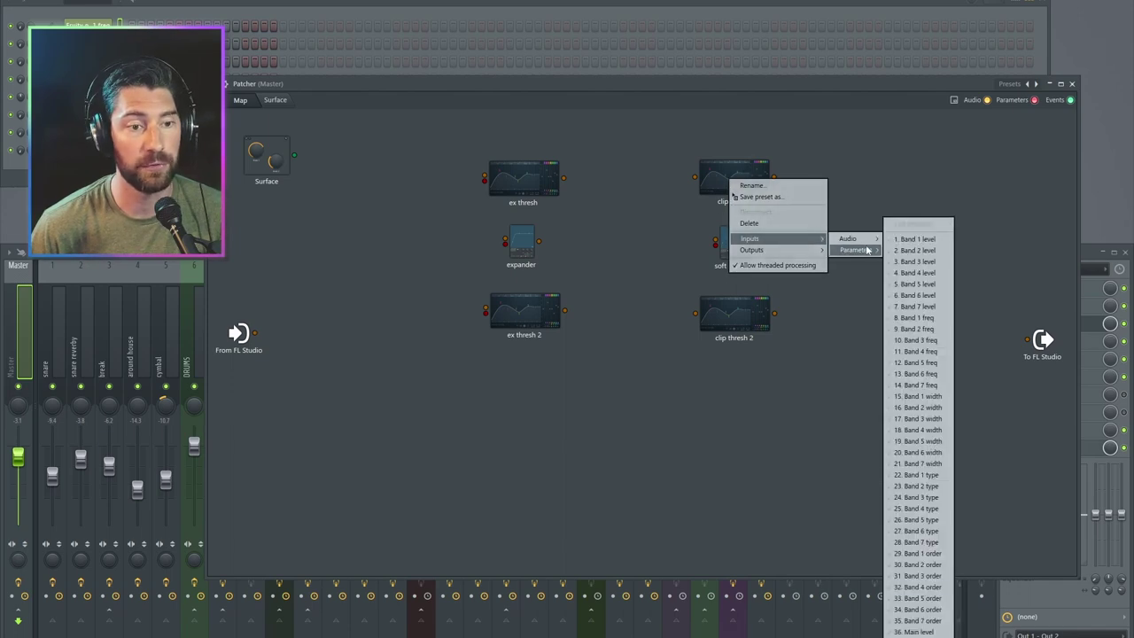
left_click(917, 632)
right_click(728, 313)
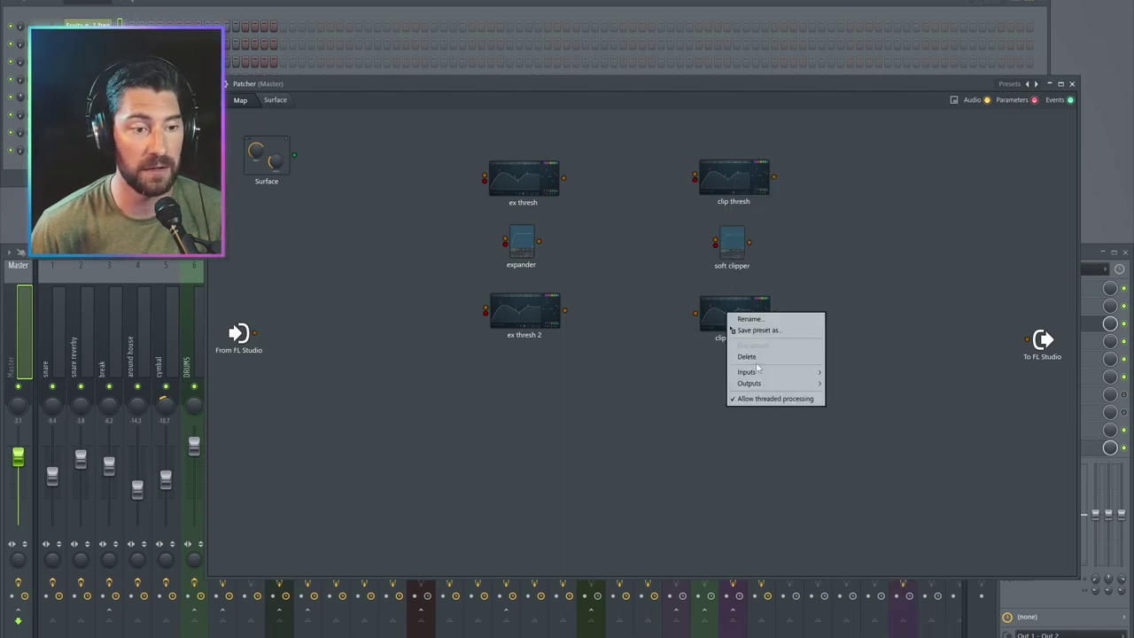
mouse_move(760, 371)
mouse_move(857, 375)
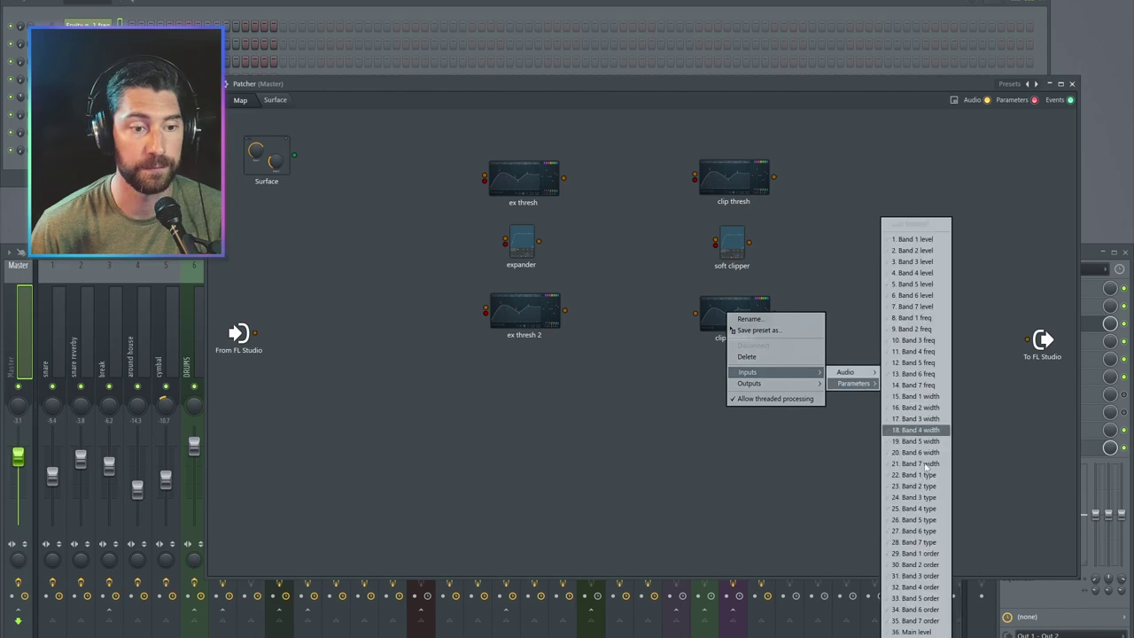
left_click(912, 632)
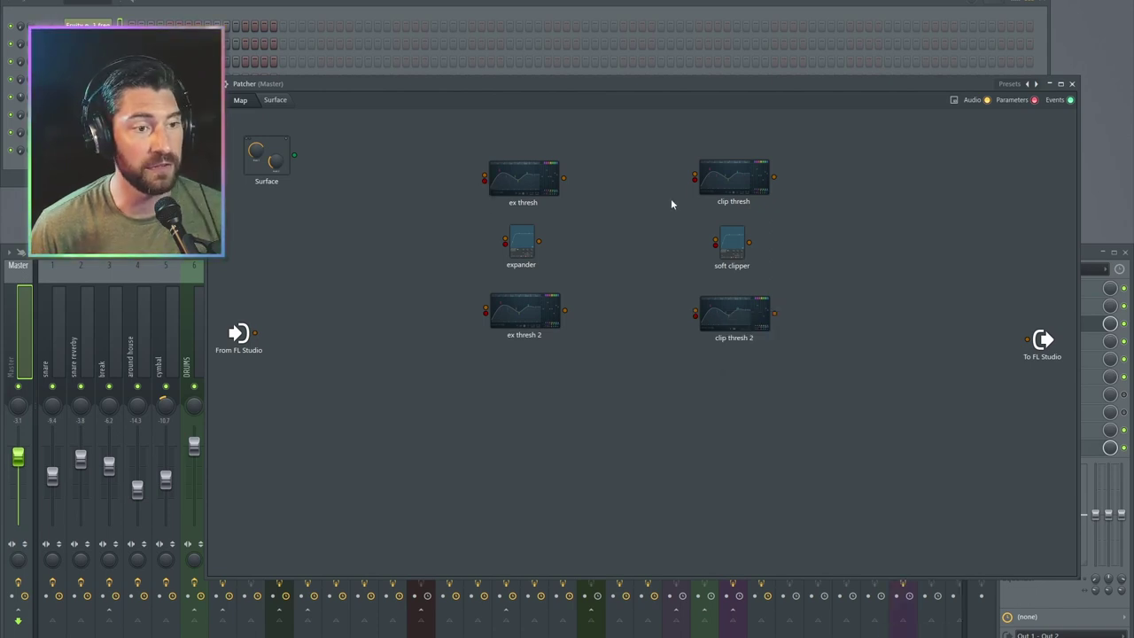
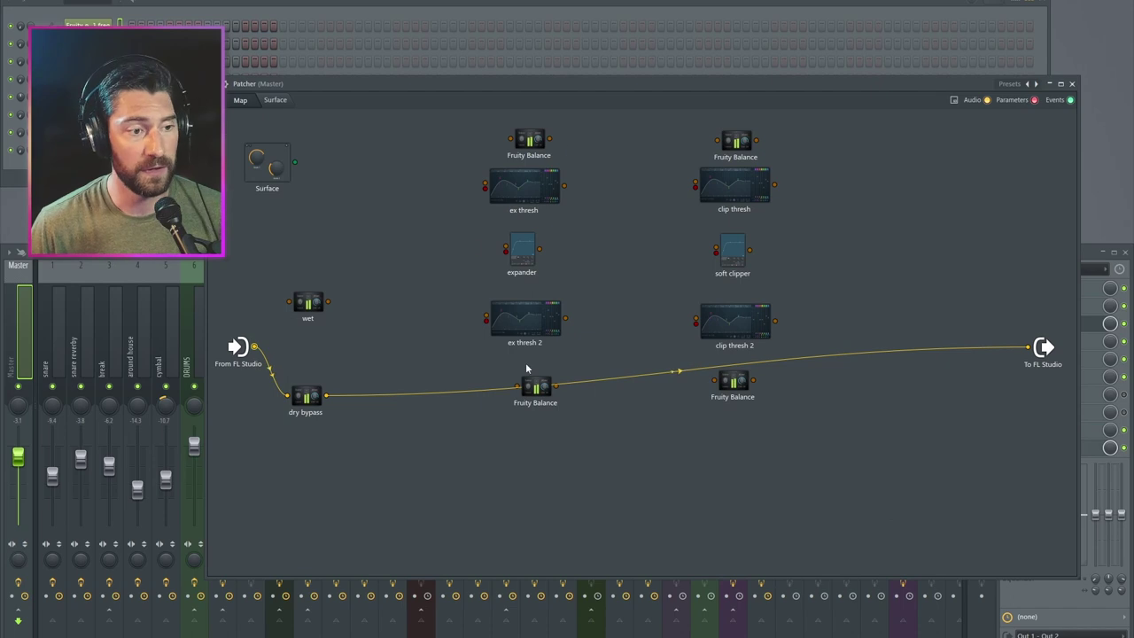
- Align the Fruity Balance modules below ex thresh 2 and clip thresh 2 and rename them "bypass ex" and "bypass clip"
left_click_drag(534, 385, 521, 379)
right_click(520, 379)
left_click(539, 392)
type("bypas")
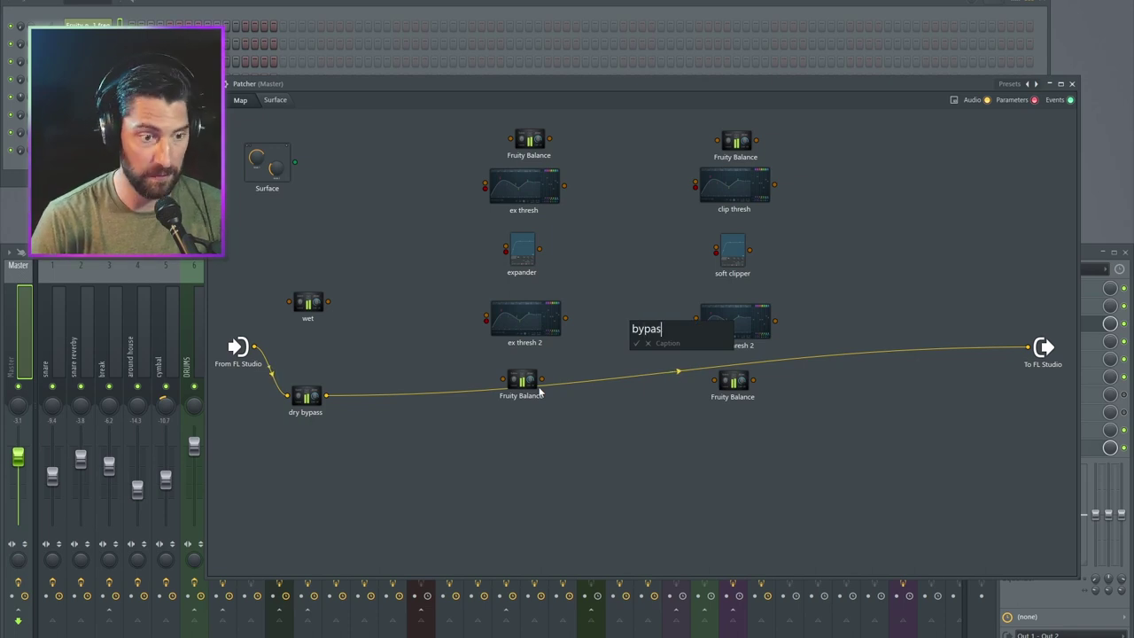
key("Return")
left_click_drag(732, 398, 732, 395)
right_click(734, 380)
left_click(754, 389)
type("bypass clip")
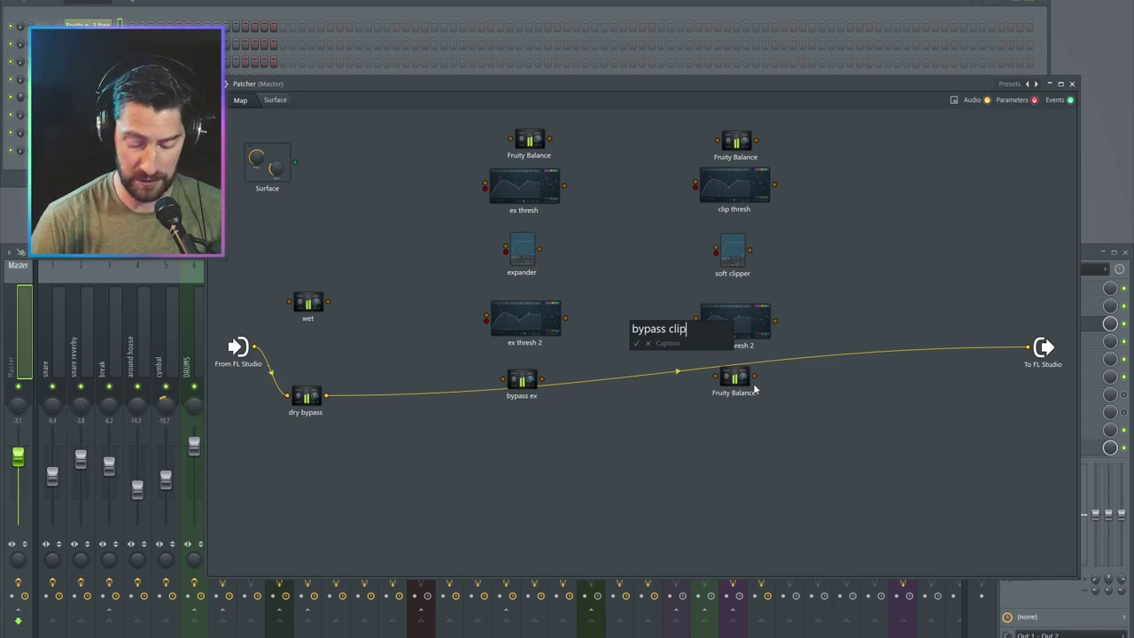
key("Return")
- Rename the Fruity Balance above ex thresh as "wet ex" and the one above clip thresh as "wet clip"
right_click(536, 144)
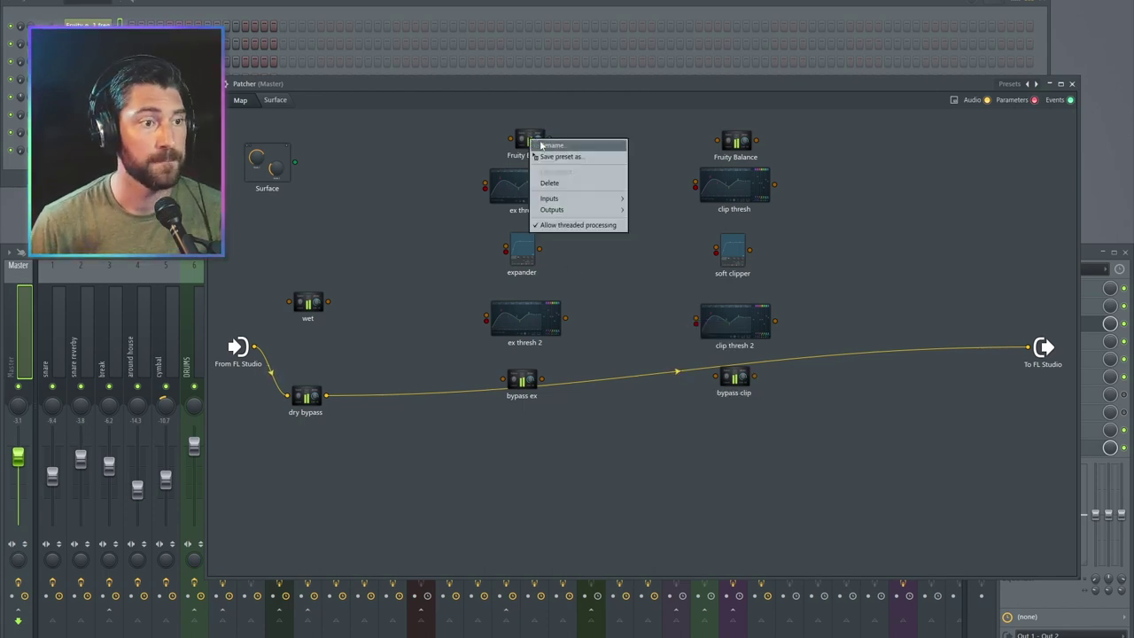
left_click(551, 152)
type("wet ex")
key("Return")
right_click(746, 146)
left_click(767, 160)
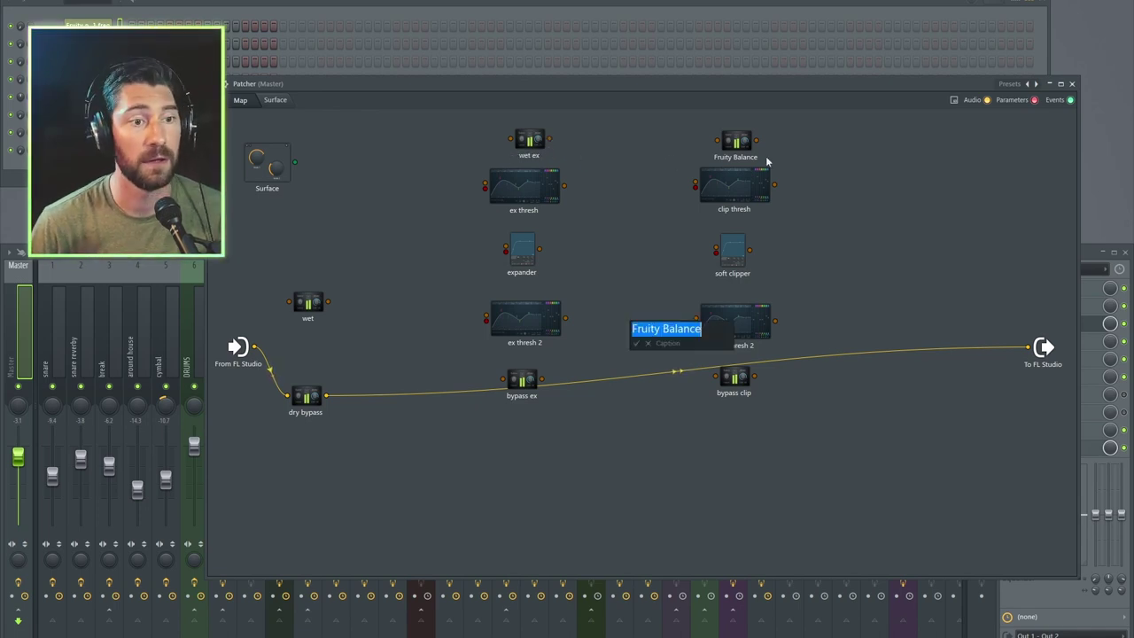
type("wet")
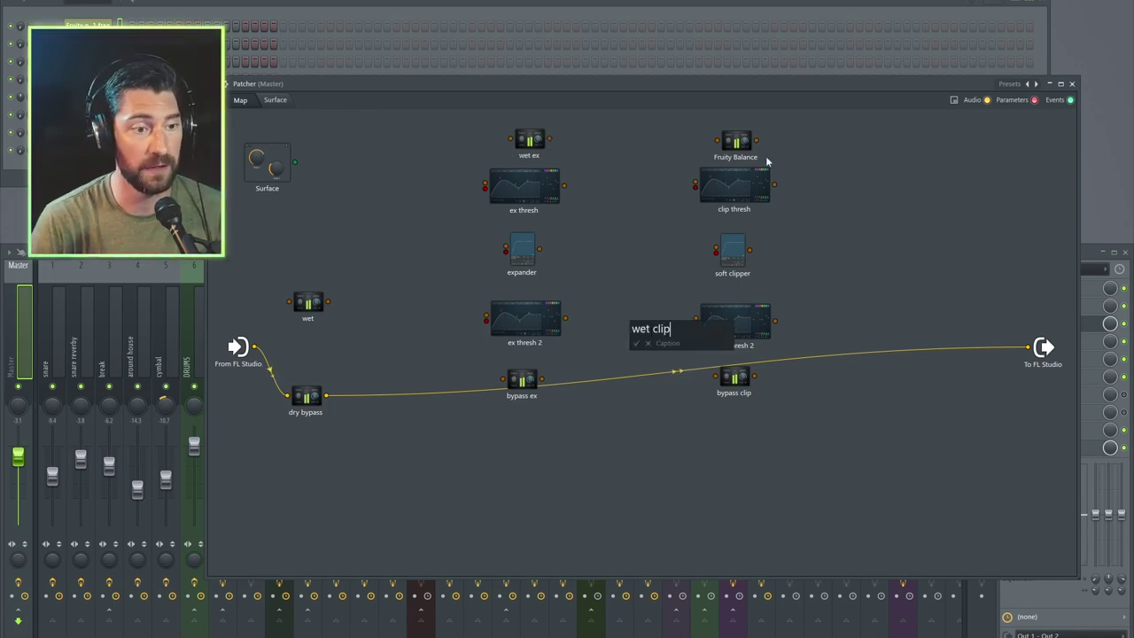
type(" clip")
key("Return")
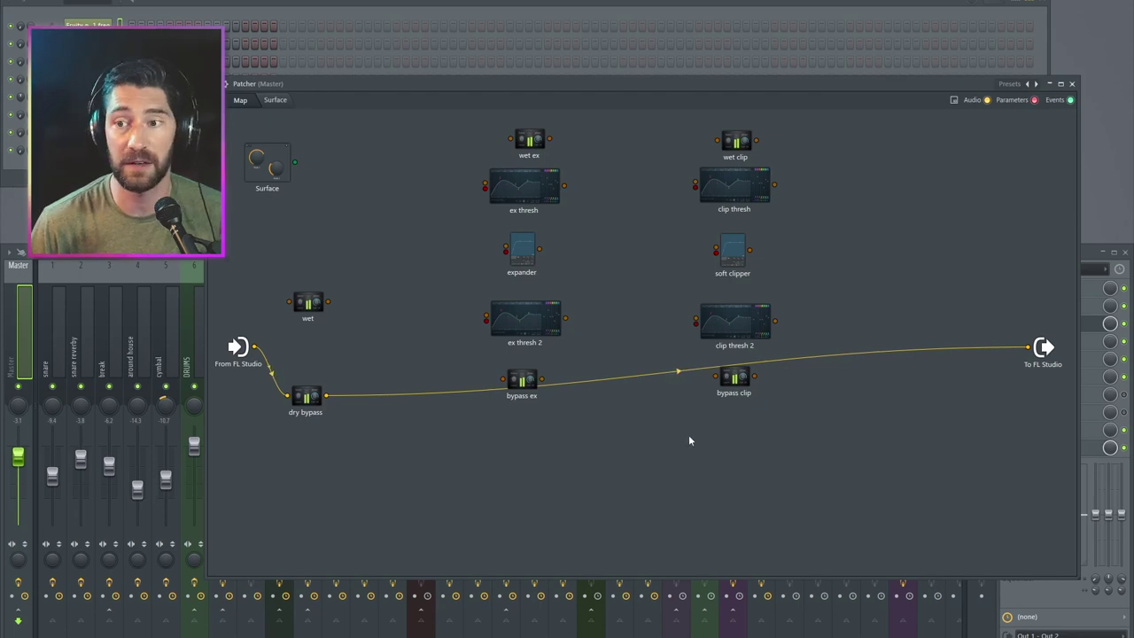
- Place another copy of the Parametric EQ 2 just before the FL Studio output and rename it "output gain"
right_click(723, 190)
left_click(736, 203)
left_click(952, 252)
left_click_drag(946, 253, 954, 265)
right_click(953, 264)
left_click(971, 275)
type("output gain")
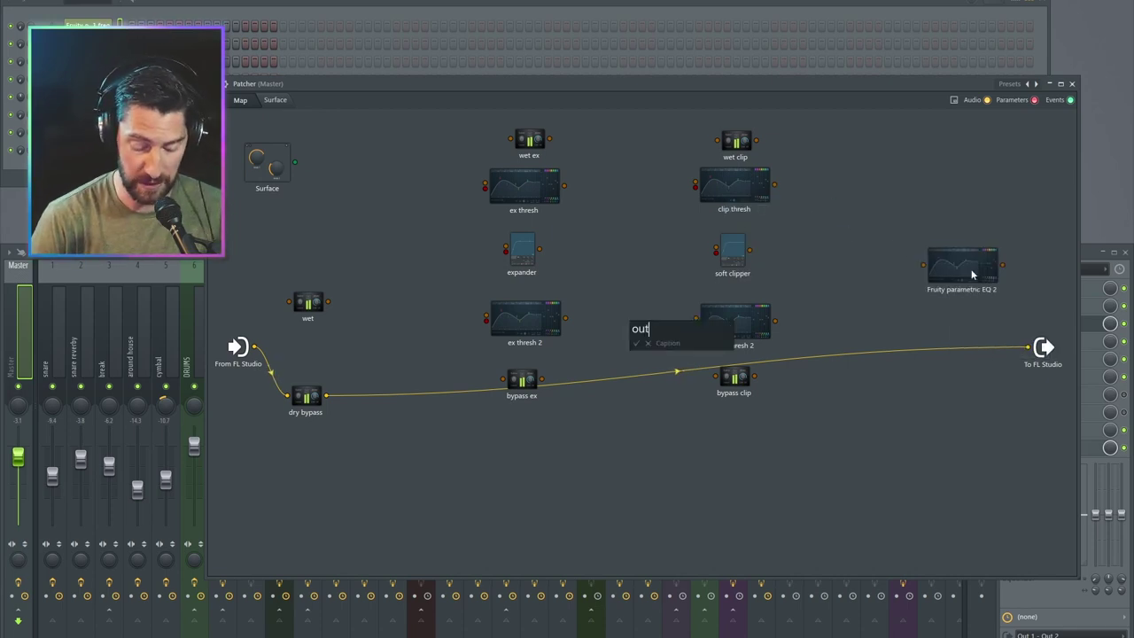
key("Return")
- Enable the Main level parameter as an input on output gain and connect its audio output to the To FL Studio node
right_click(955, 277)
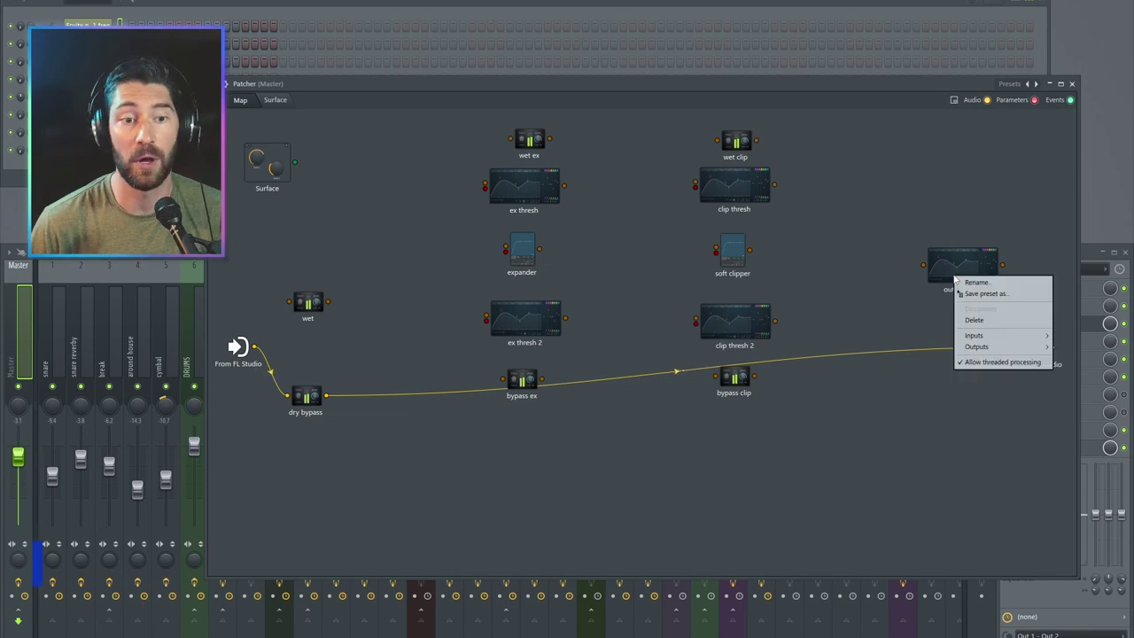
mouse_move(1003, 339)
mouse_move(1082, 348)
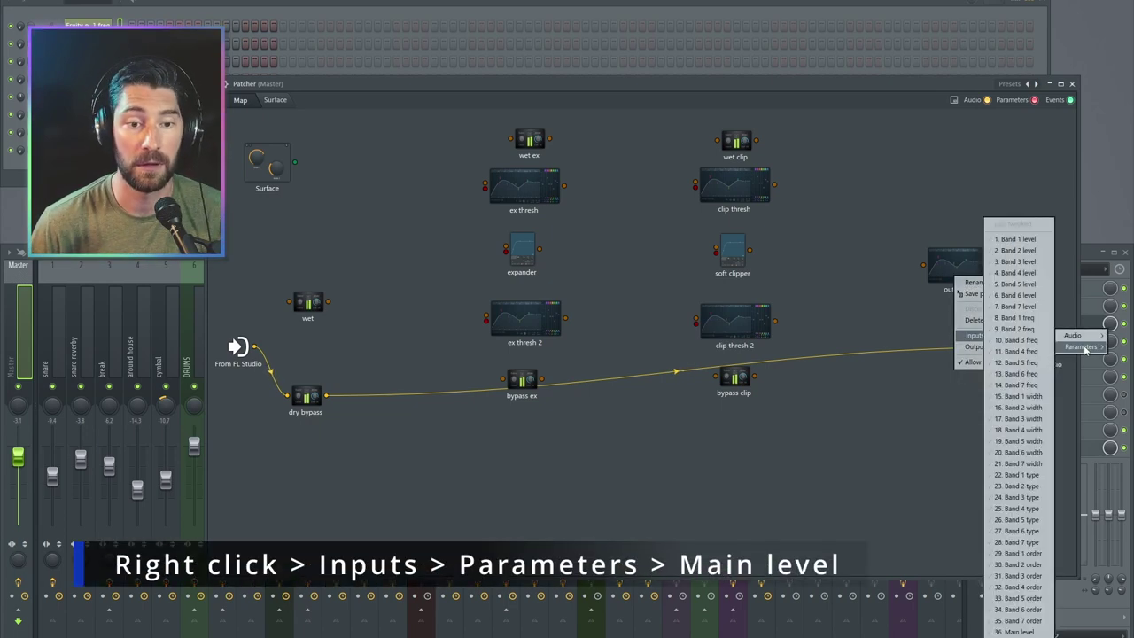
left_click(1024, 631)
left_click_drag(1001, 264, 1028, 346)
left_click_drag(966, 266, 993, 261)
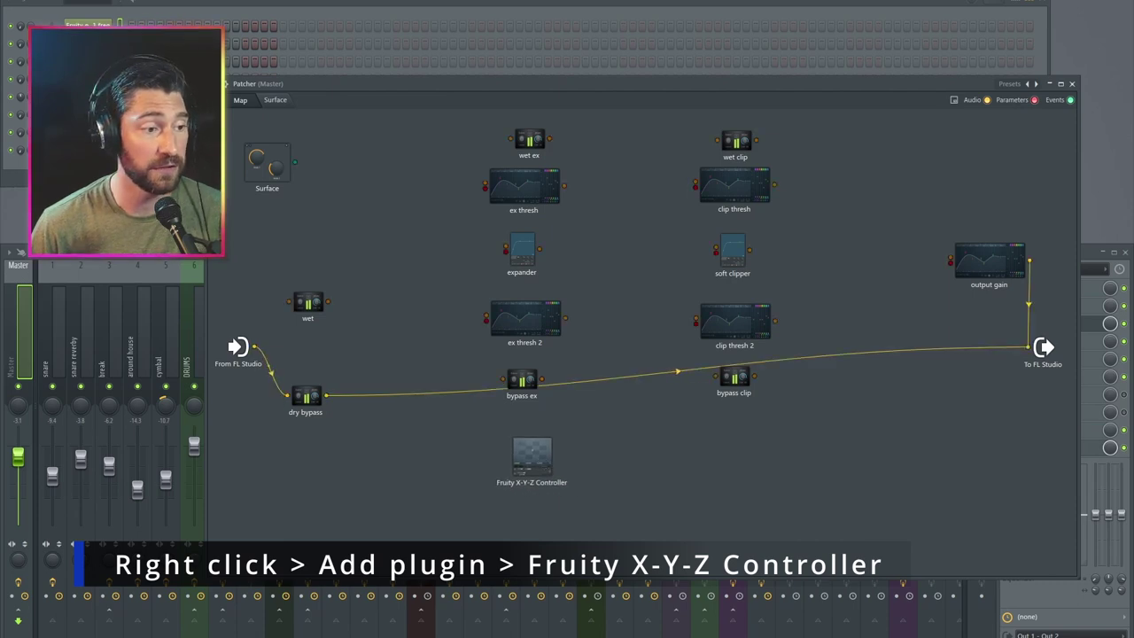
- Place one Fruity X-Y-Z Controller beside wet and dry bypass, and stack two copies each below bypass ex and bypass clip
left_click_drag(543, 465, 367, 347)
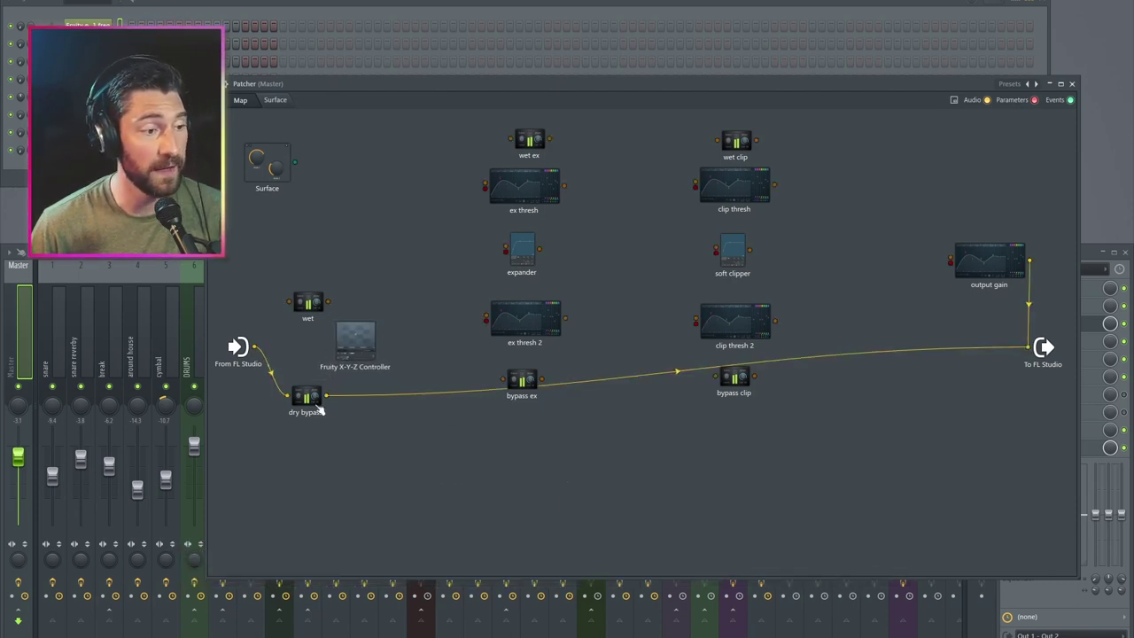
left_click_drag(369, 353, 519, 437)
right_click(520, 438)
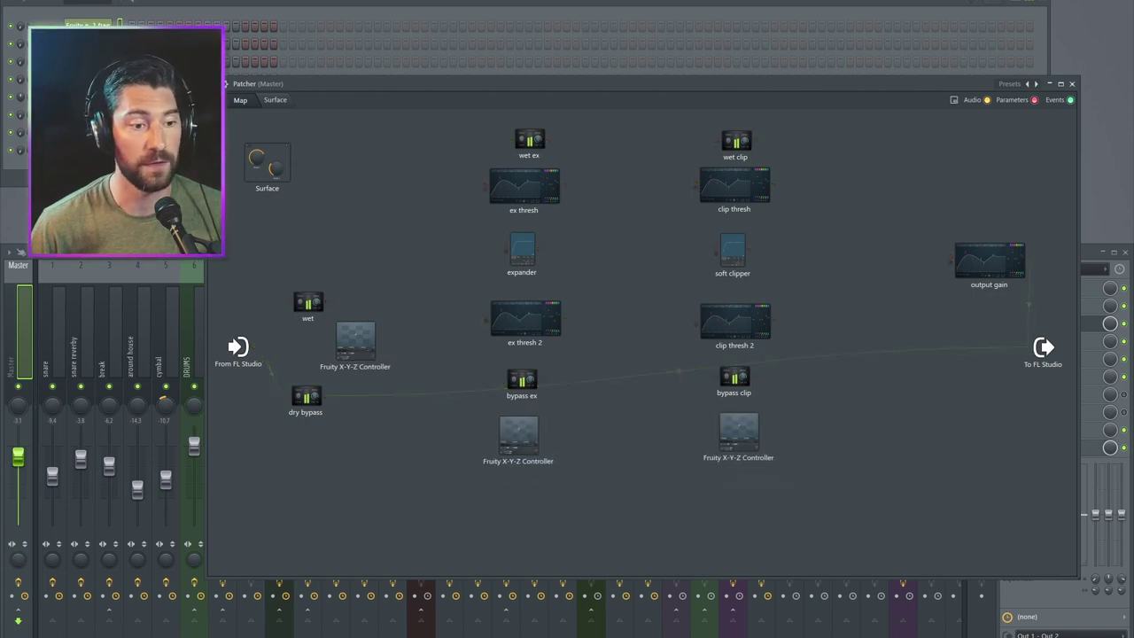
left_click_drag(518, 437, 516, 503)
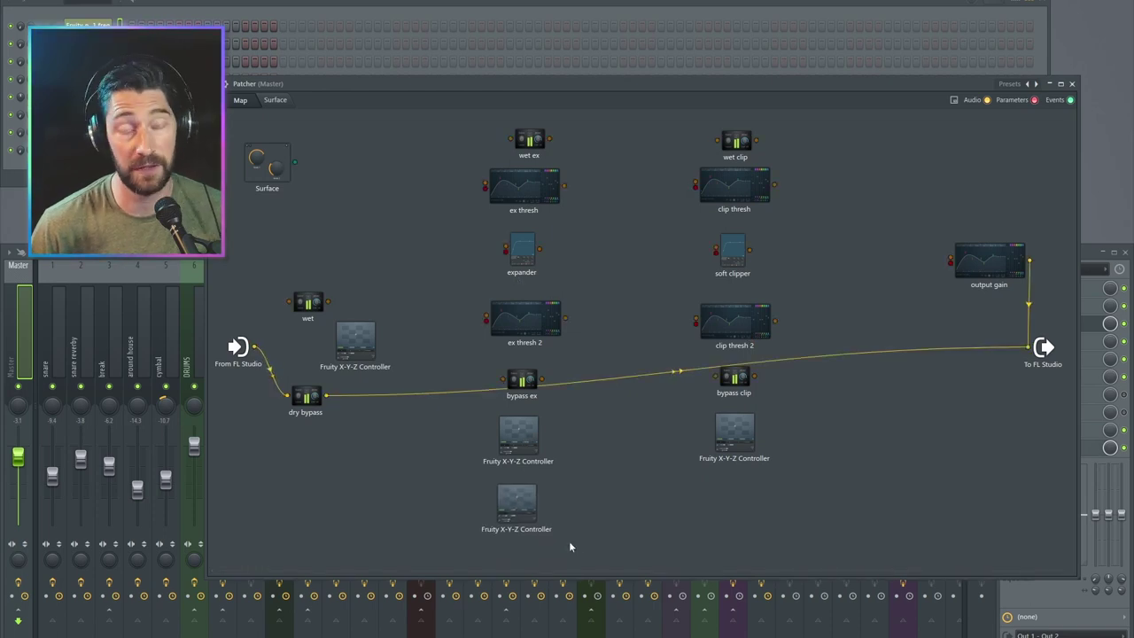
right_click(517, 499)
left_click(546, 517)
left_click_drag(765, 522, 732, 503)
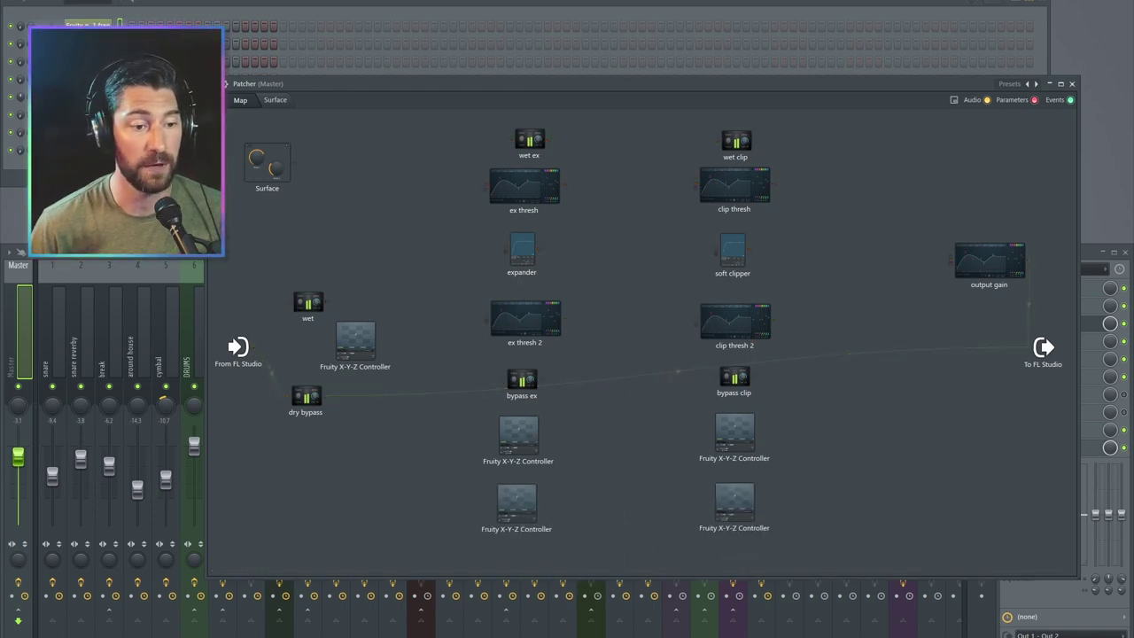
- Rename the Fruity X-Y-Z Controller between wet and dry bypass as "bypass ctrl"
left_click_drag(354, 341, 362, 344)
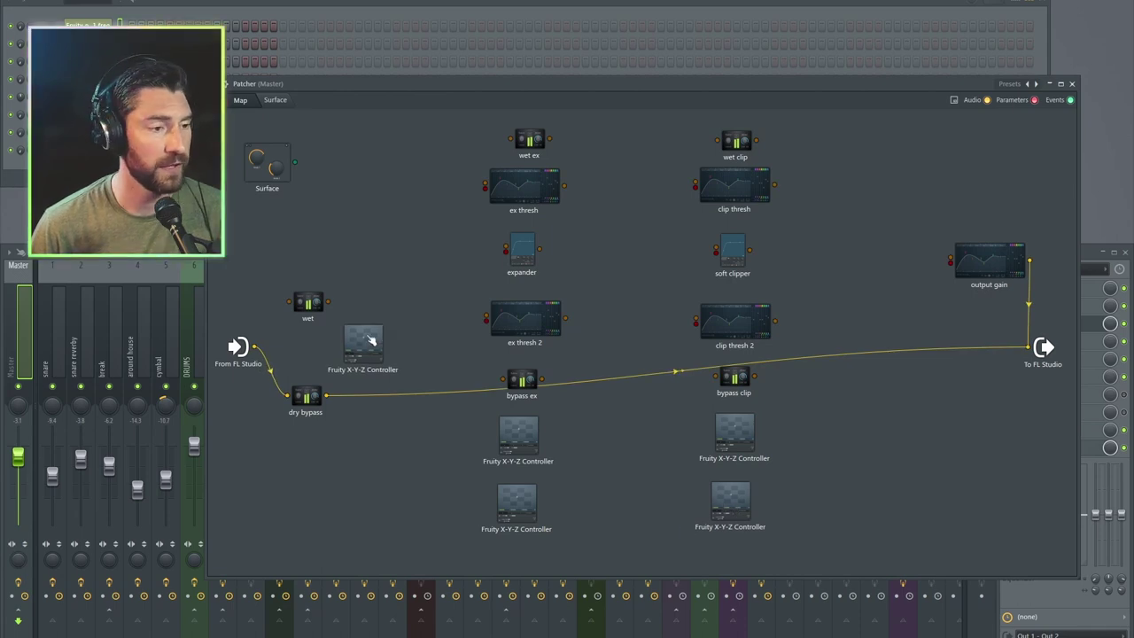
right_click(363, 344)
left_click(398, 352)
type("bypass ctrl")
key("Return")
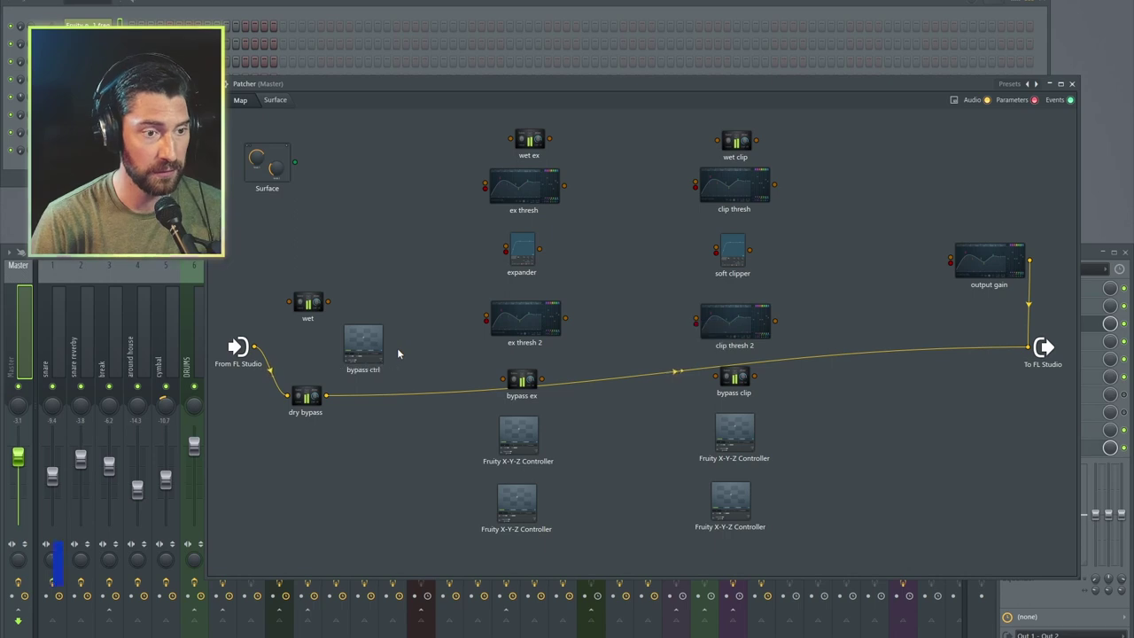
- Enable the X value and Y value parameters as inputs on bypass ctrl
right_click(358, 339)
mouse_move(407, 400)
mouse_move(491, 400)
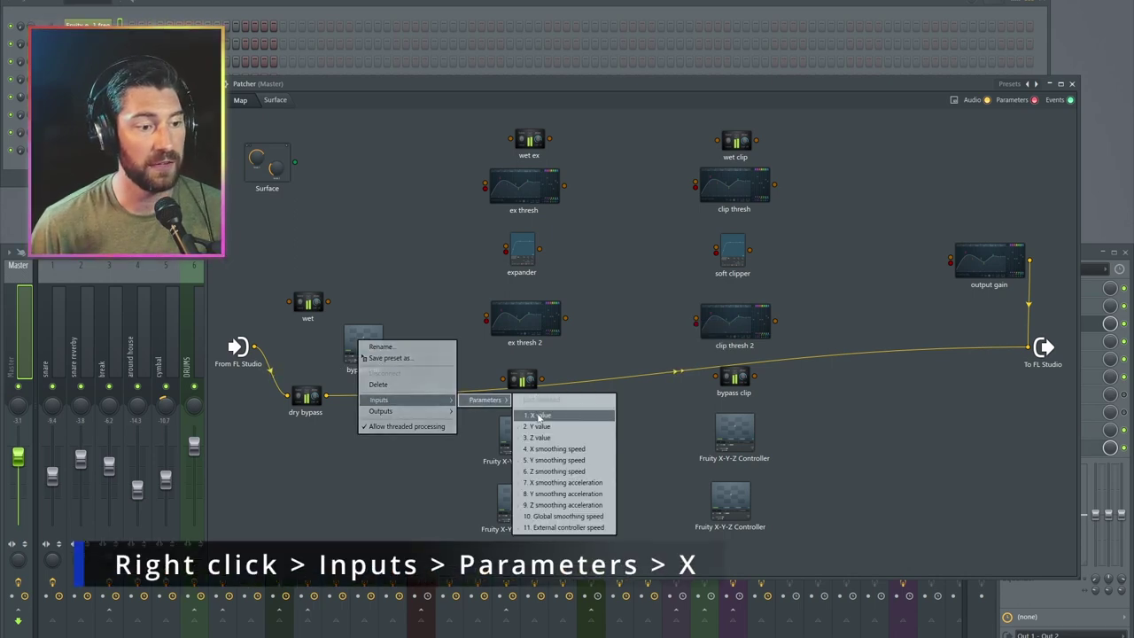
left_click(539, 415)
right_click(357, 339)
mouse_move(394, 398)
mouse_move(490, 400)
left_click(542, 426)
- Enable the X and Y controller outputs on bypass ctrl and center the module between wet and dry bypass
right_click(366, 346)
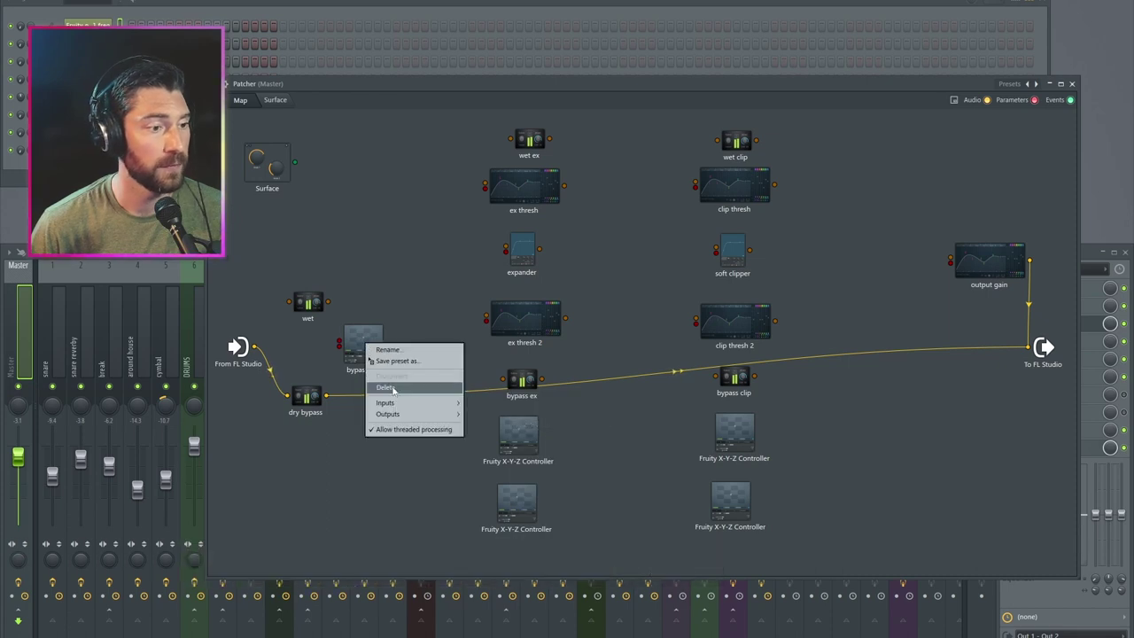
mouse_move(417, 414)
mouse_move(479, 416)
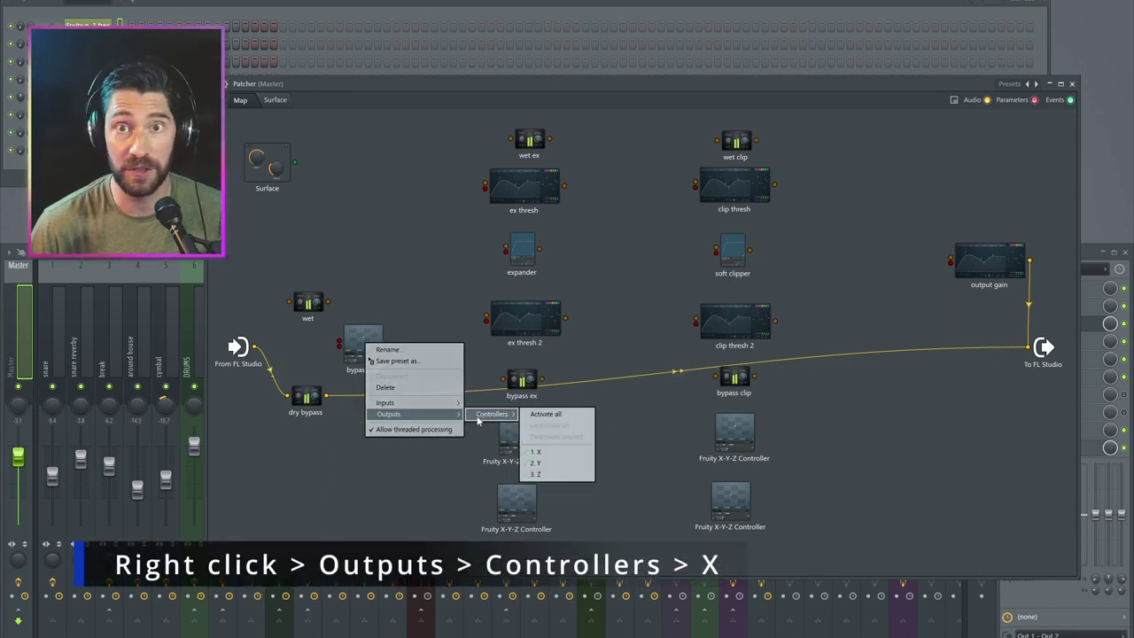
left_click(536, 451)
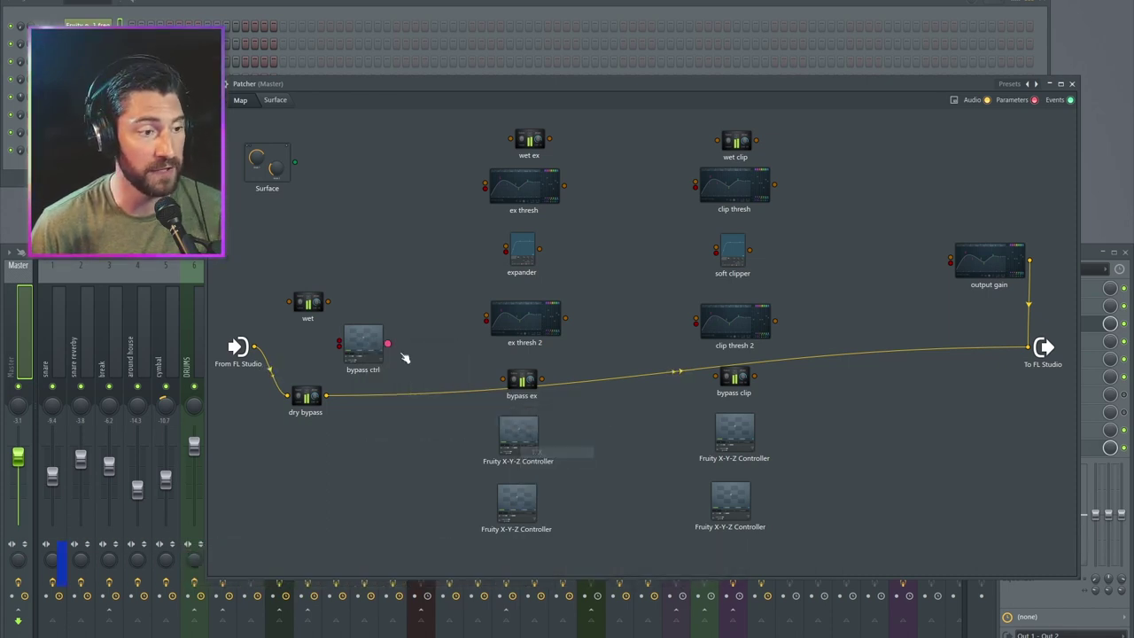
right_click(359, 351)
mouse_move(394, 422)
mouse_move(483, 421)
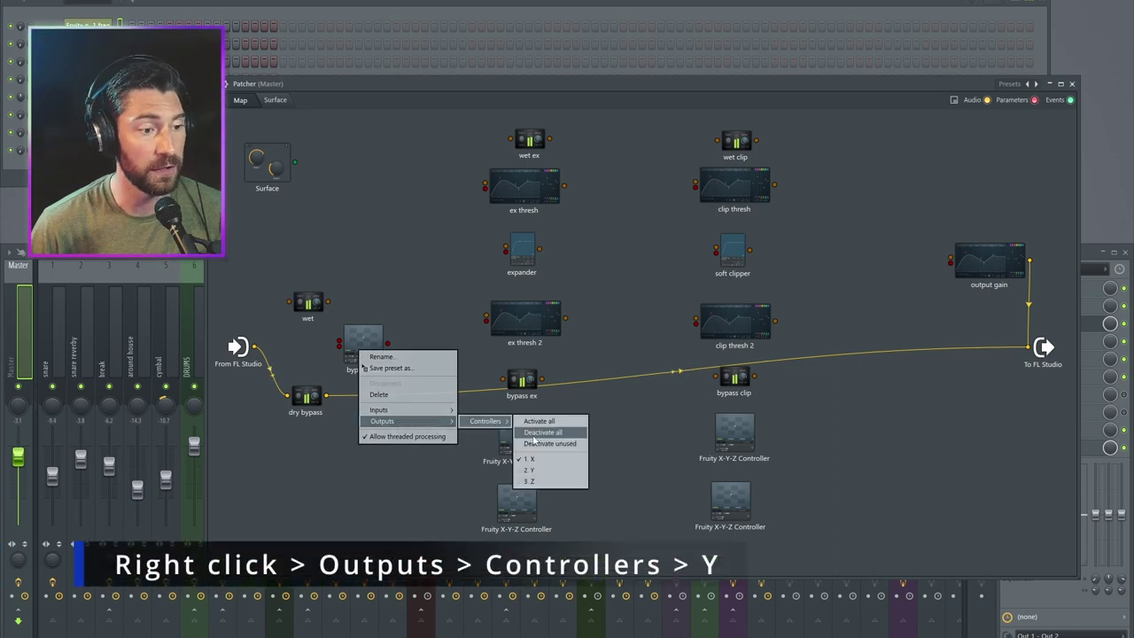
left_click(535, 470)
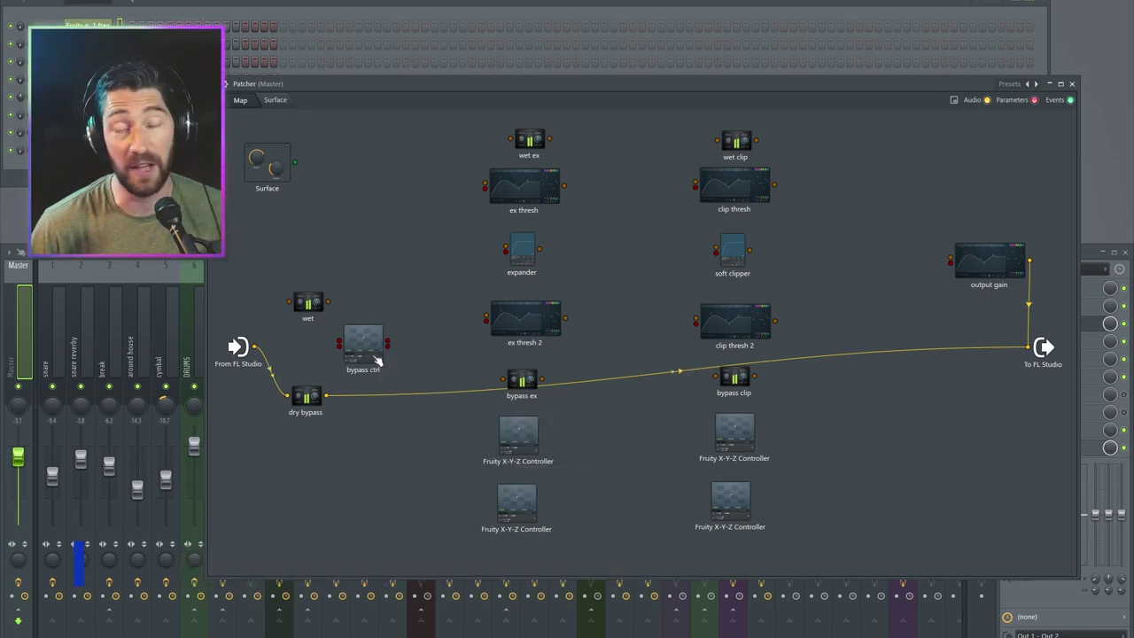
left_click_drag(370, 359, 362, 364)
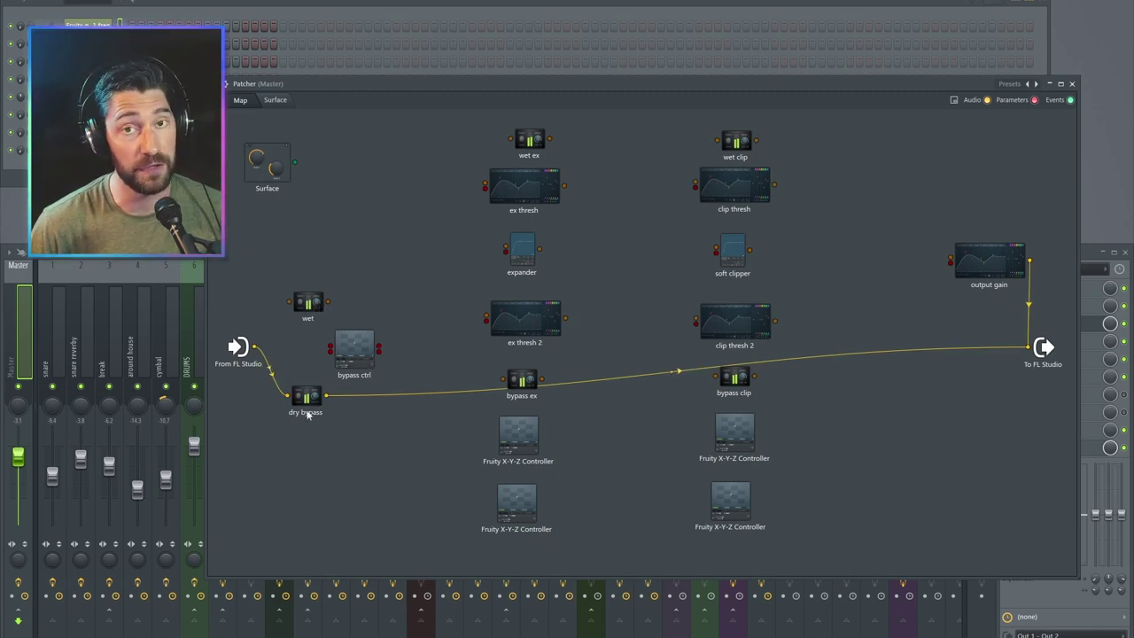
- Enable the Volume parameter as an input on the wet and dry bypass modules
right_click(306, 304)
mouse_move(327, 358)
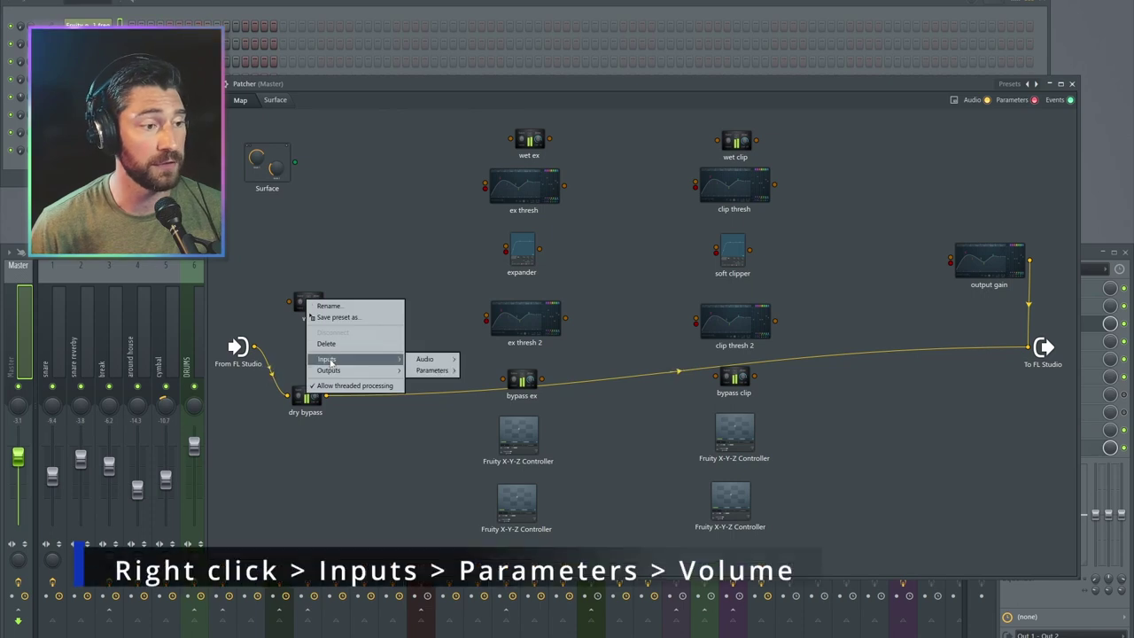
mouse_move(433, 370)
left_click(496, 395)
right_click(316, 399)
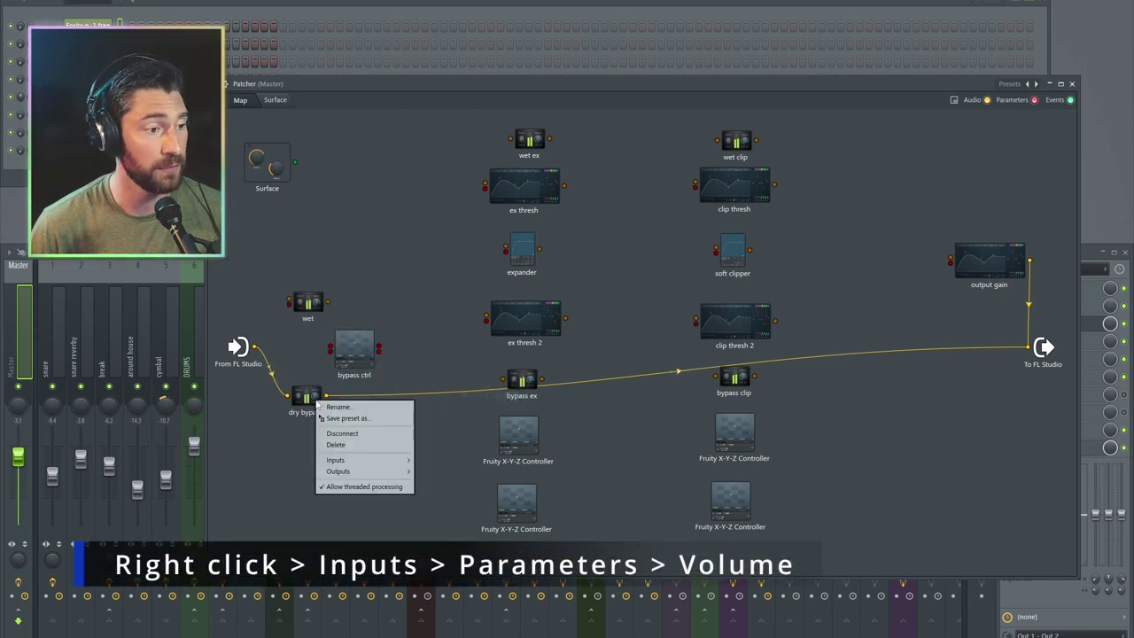
mouse_move(389, 463)
mouse_move(441, 470)
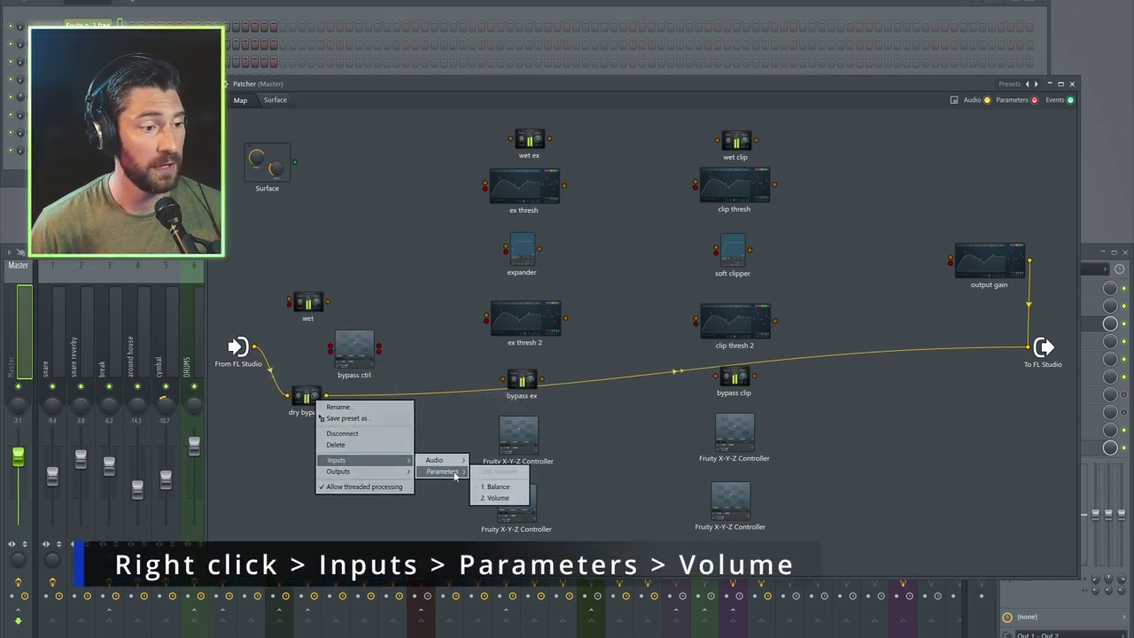
left_click(496, 496)
- Copy the Volume value of the wet Fruity Balance module and close its window
left_click(307, 304)
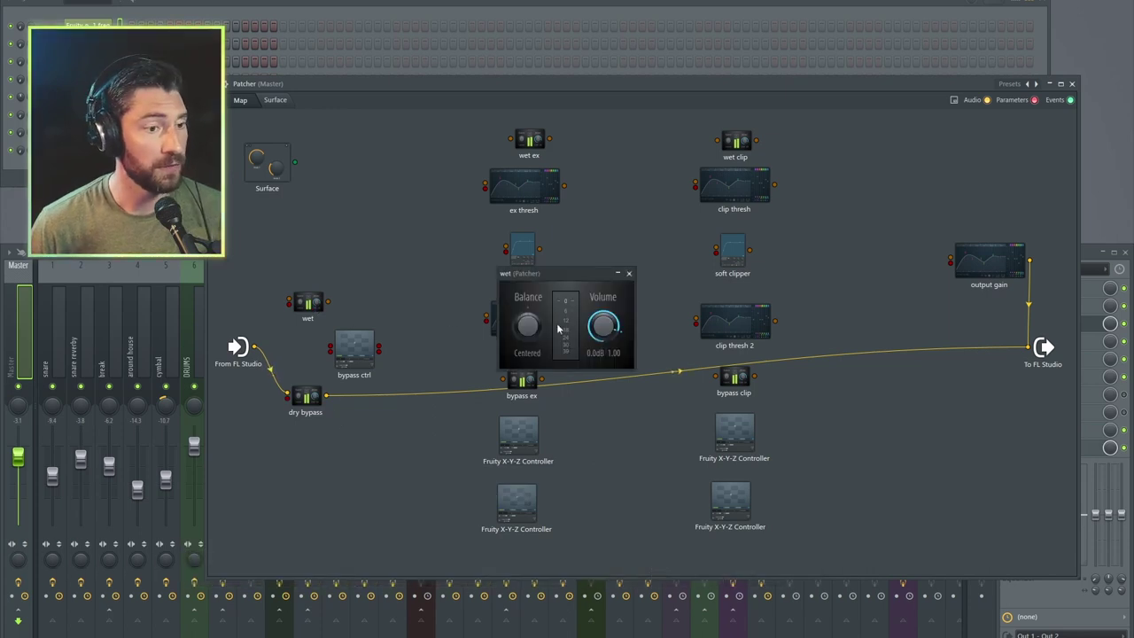
right_click(608, 331)
left_click(637, 497)
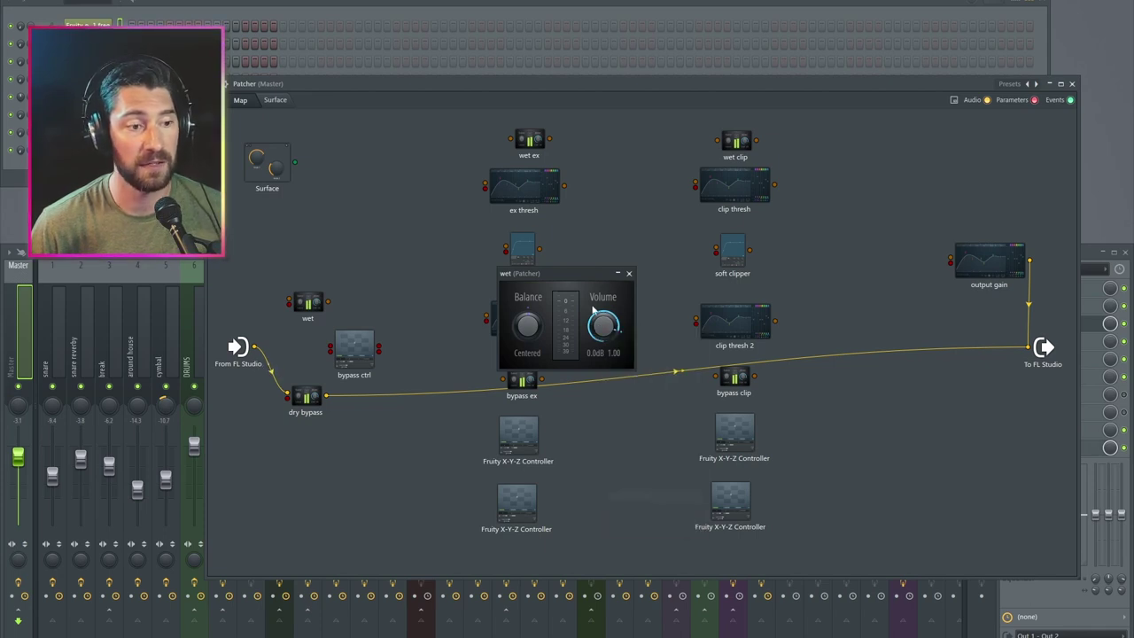
left_click(629, 273)
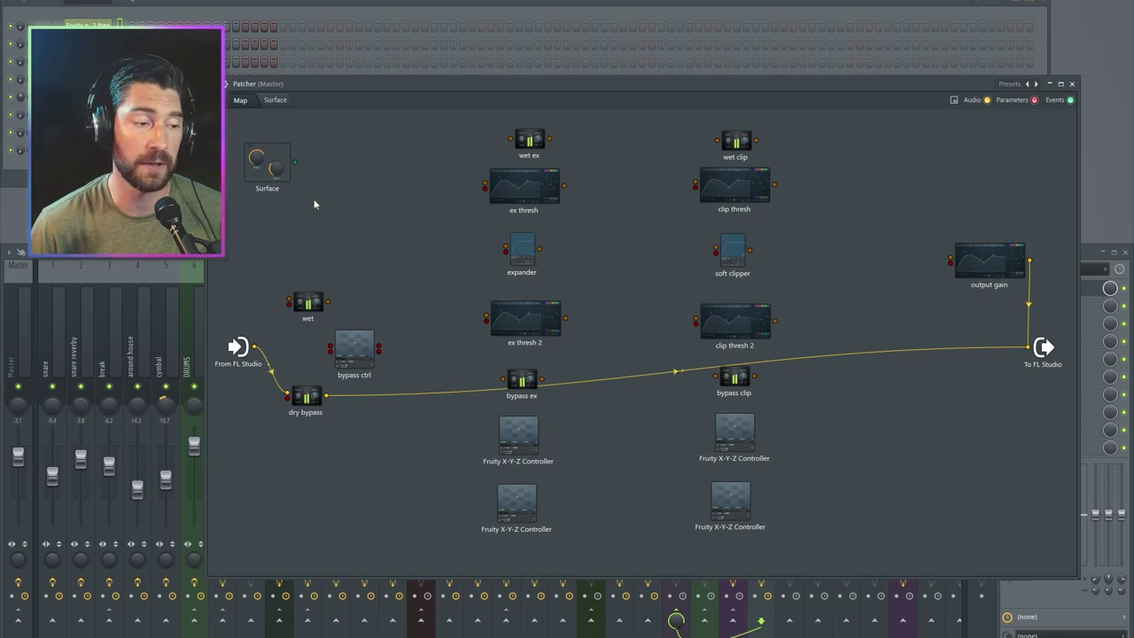
- In bypass ctrl's X output mapping, paste the copied 80% value onto the start point and lower the end point to the minimum
left_click(358, 362)
left_click_drag(542, 199, 524, 182)
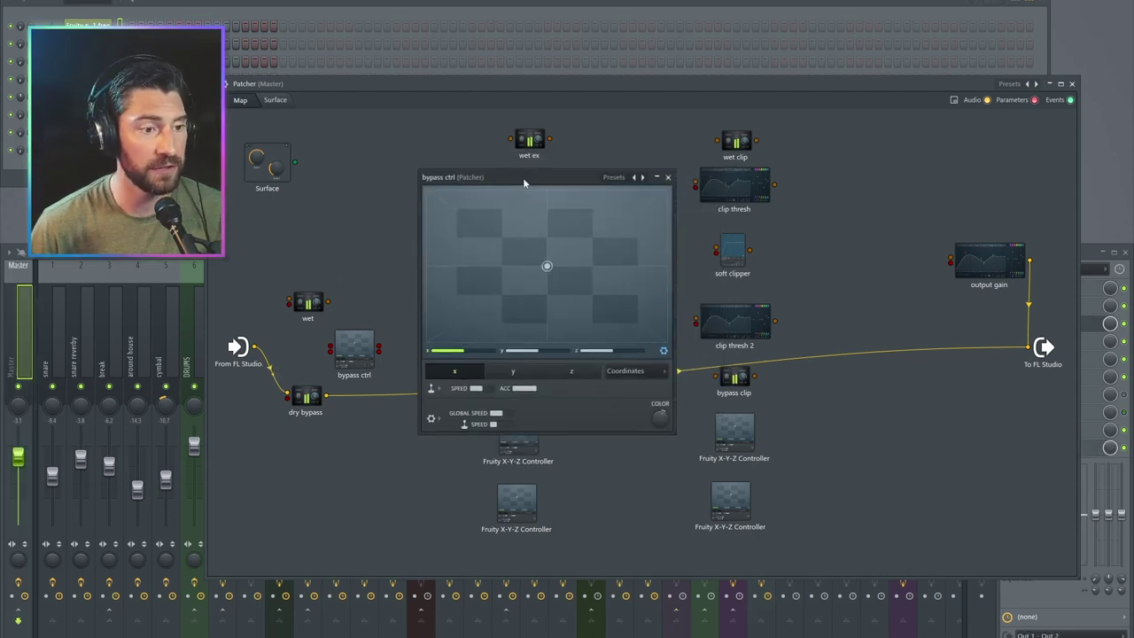
left_click(634, 370)
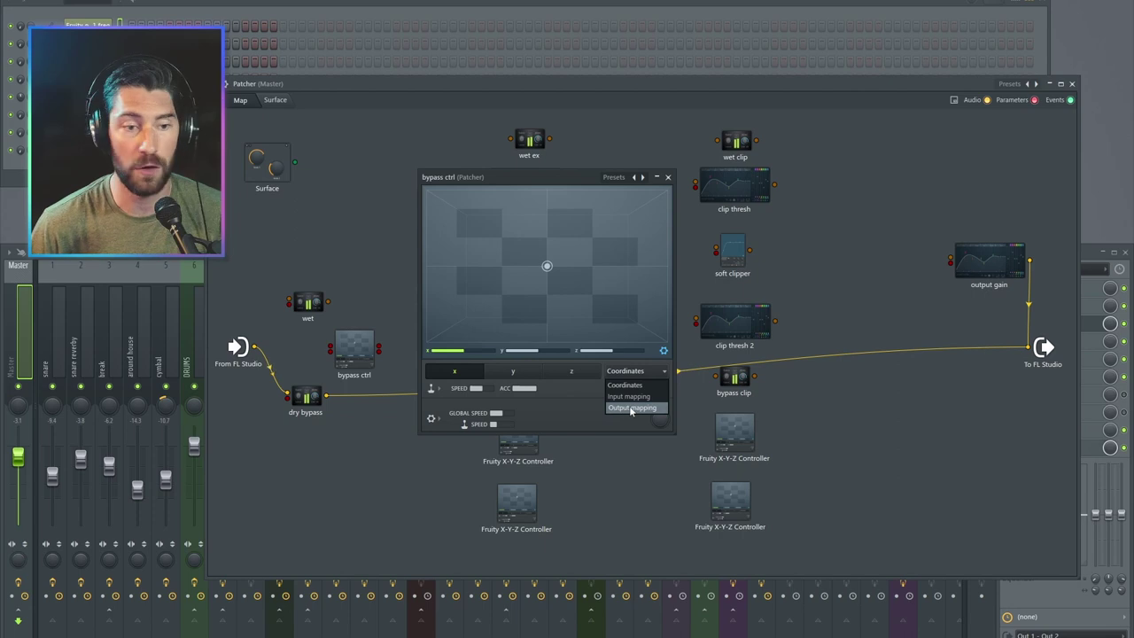
left_click(630, 409)
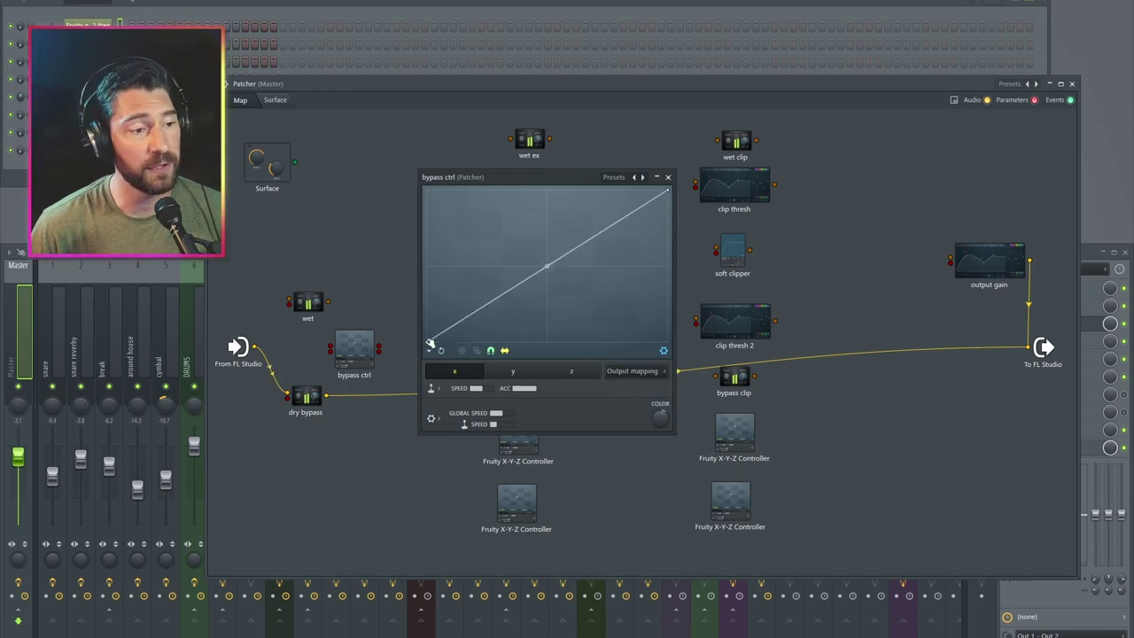
right_click(426, 344)
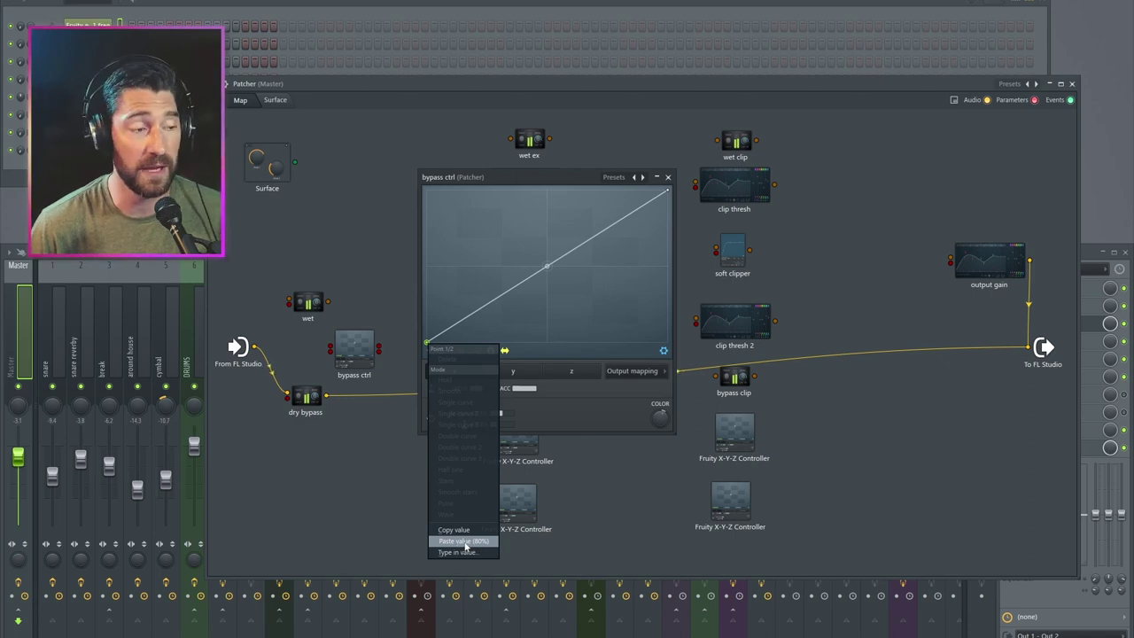
left_click(462, 540)
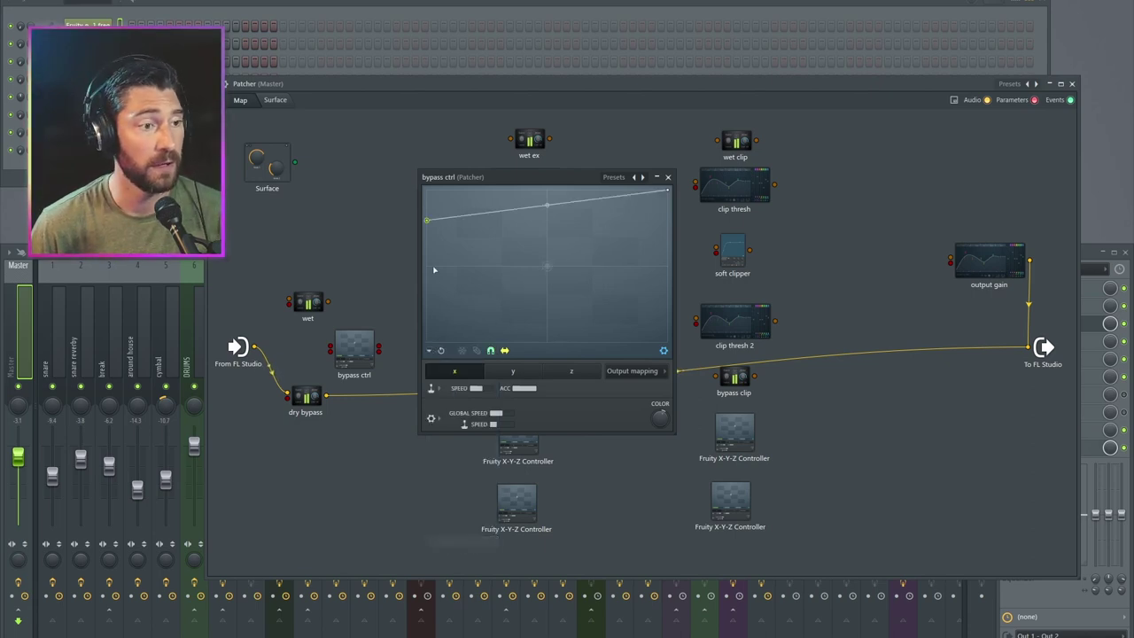
left_click_drag(668, 190, 682, 349)
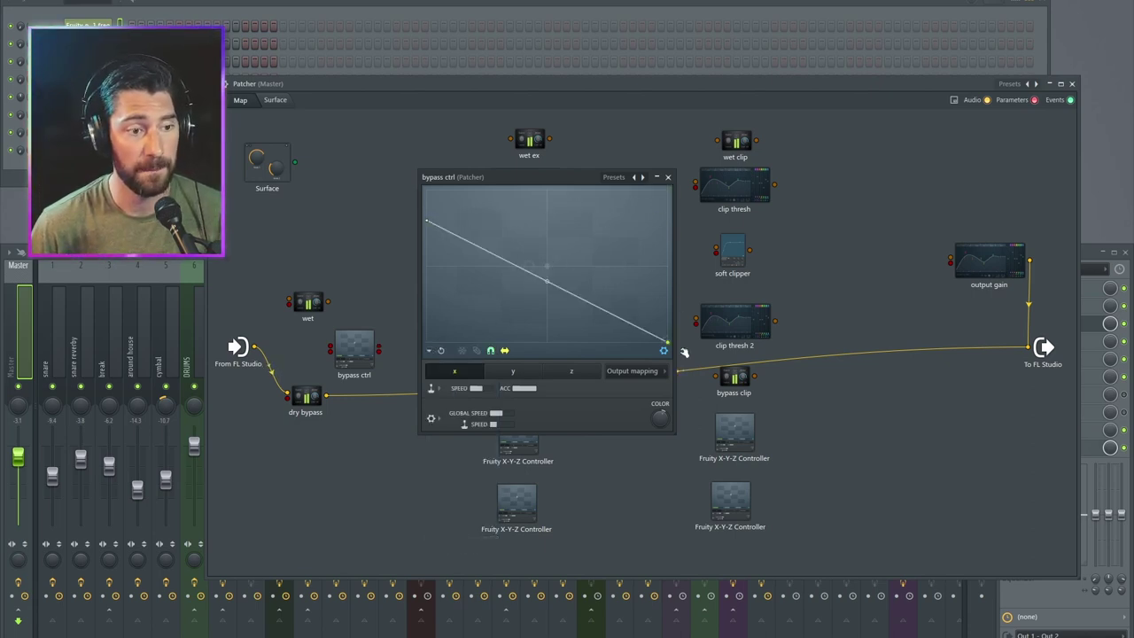
- Paste the copied 80% value onto the end point of bypass ctrl's Y output mapping, compare it with the X curve, and close the controller
left_click(512, 371)
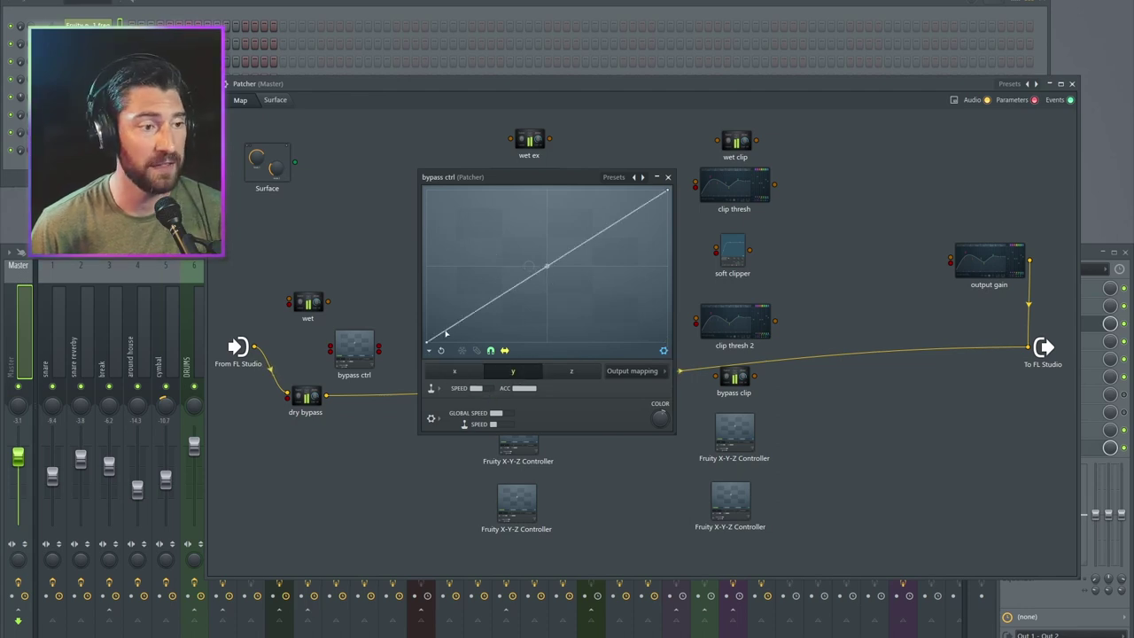
right_click(669, 192)
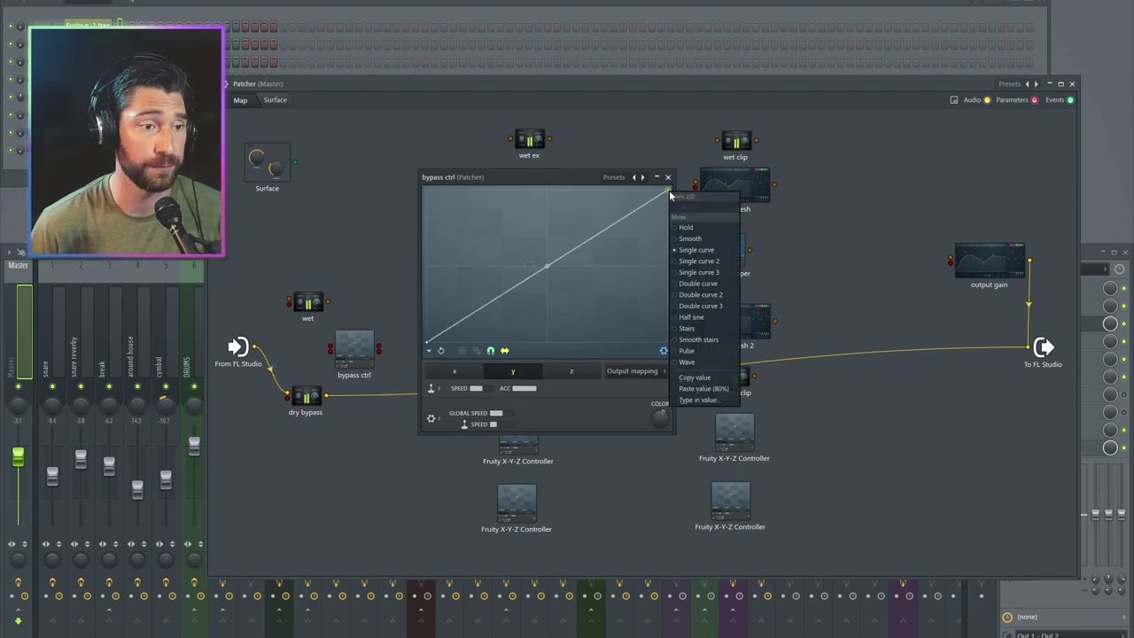
left_click(722, 389)
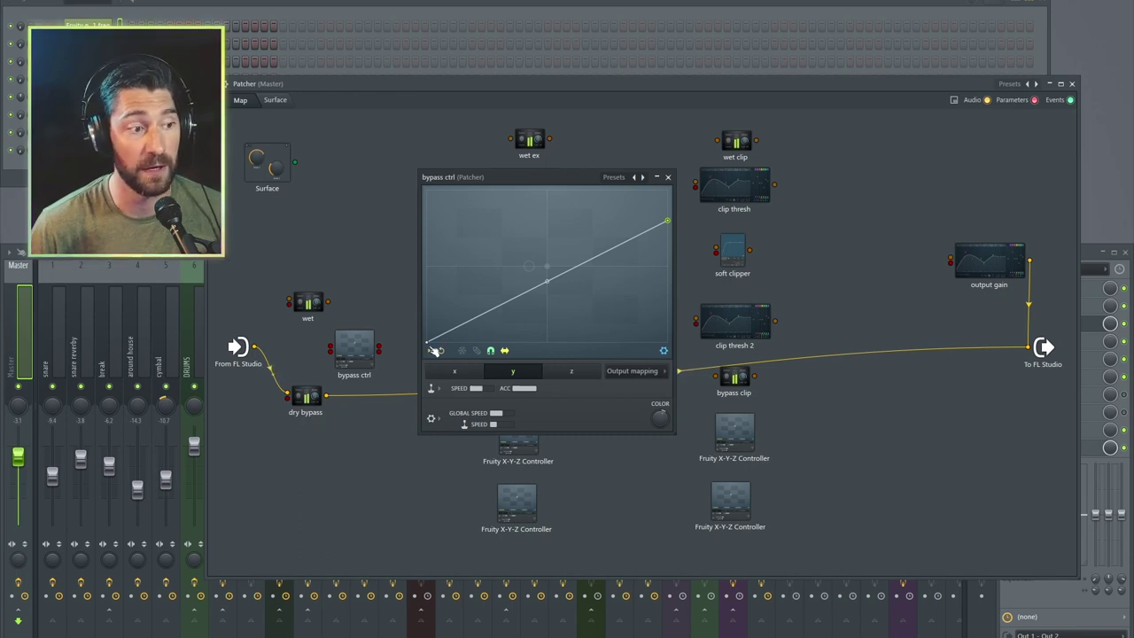
left_click(453, 374)
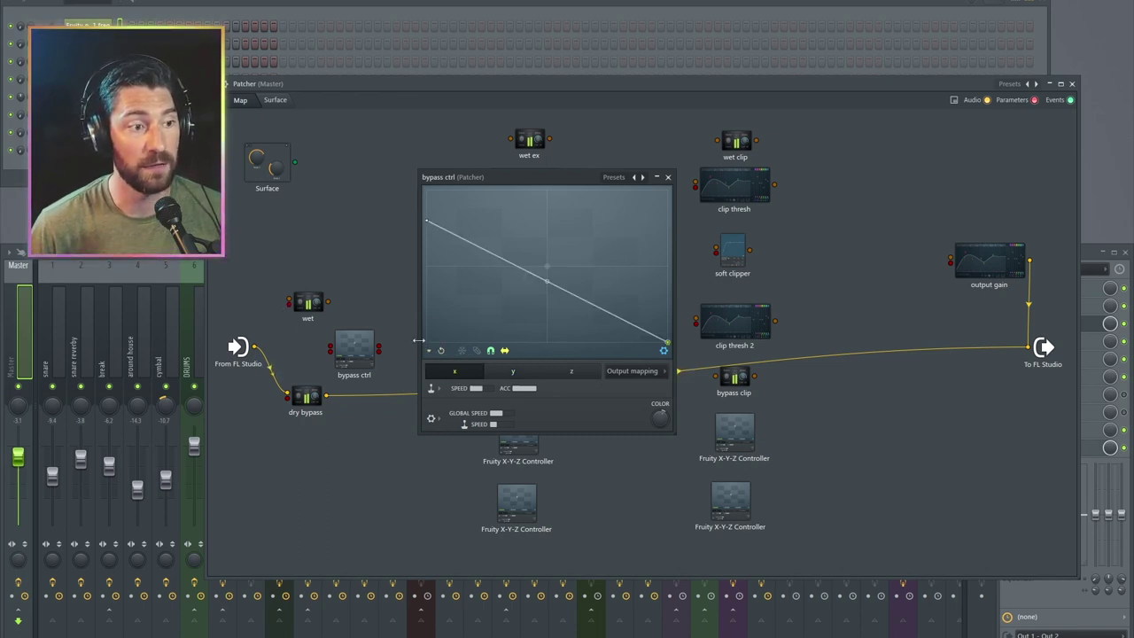
left_click(512, 371)
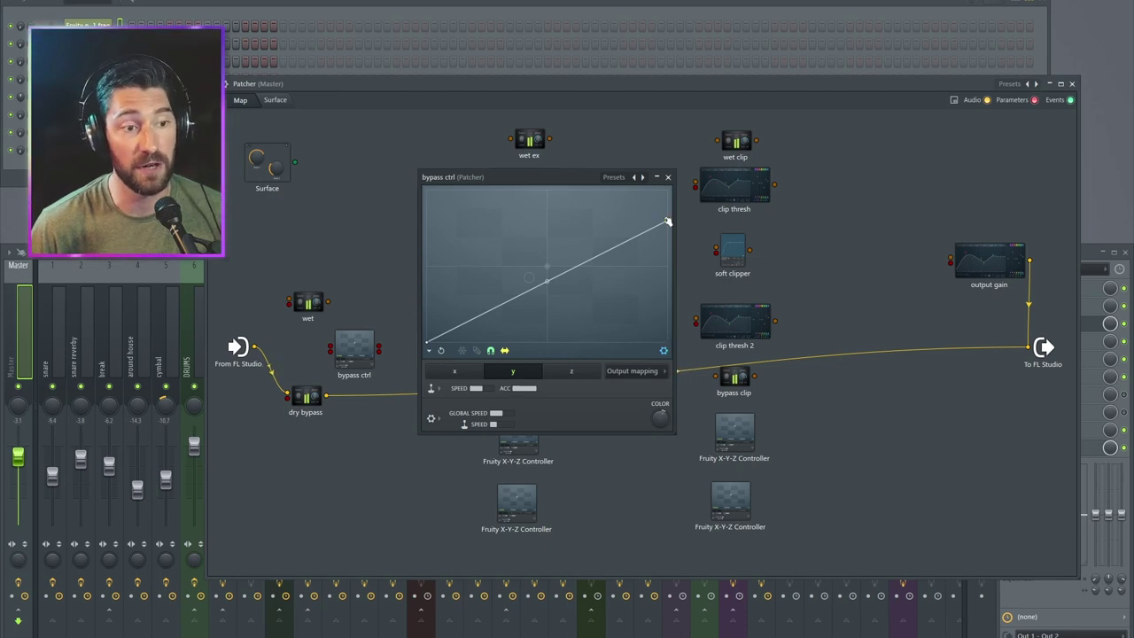
left_click(473, 372)
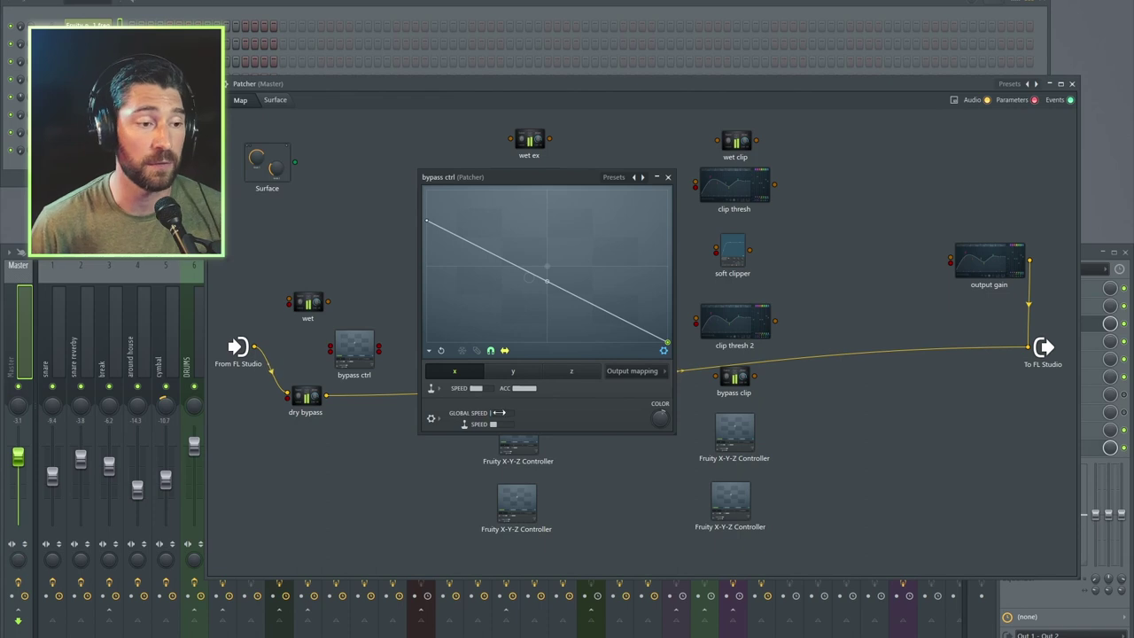
left_click(667, 177)
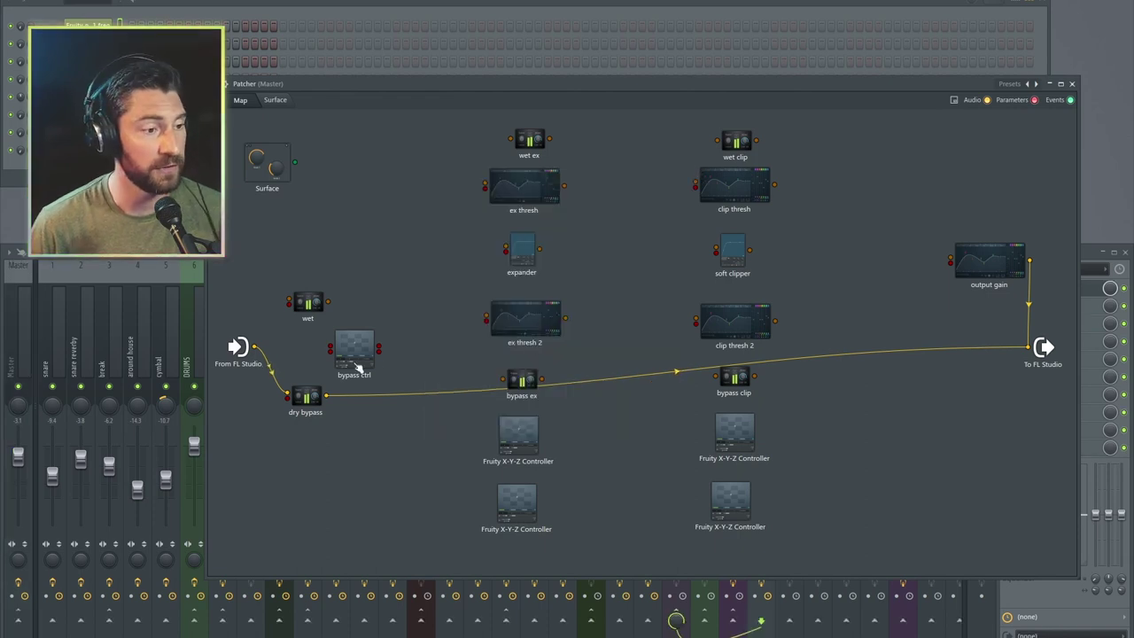
- Connect bypass ctrl's X and Y outputs to the Volume inputs of the wet and dry bypass modules
left_click_drag(383, 352, 287, 395)
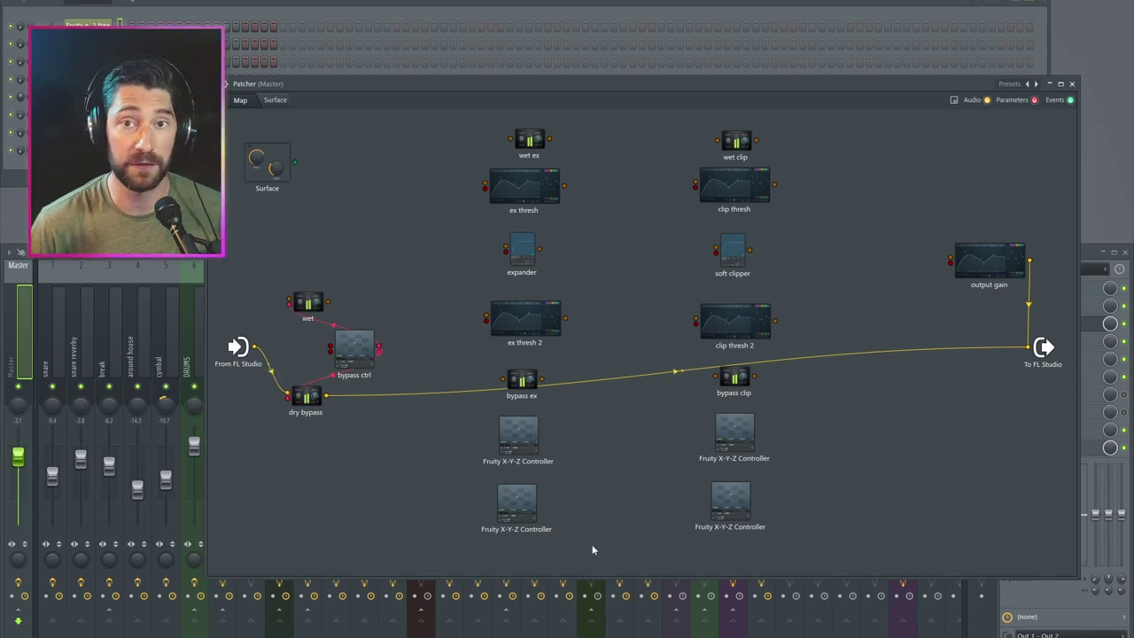
- Rename the two X-Y-Z Controllers below bypass ex as "ex ctrl" and "ex thresh"
right_click(537, 453)
left_click(535, 445)
type("ex ctrl")
key("Return")
right_click(535, 504)
left_click(537, 514)
type("ex thresh")
key("Return")
- Rename the two X-Y-Z Controllers below bypass clip as "clip ctrl" and "clip thresh"
right_click(741, 431)
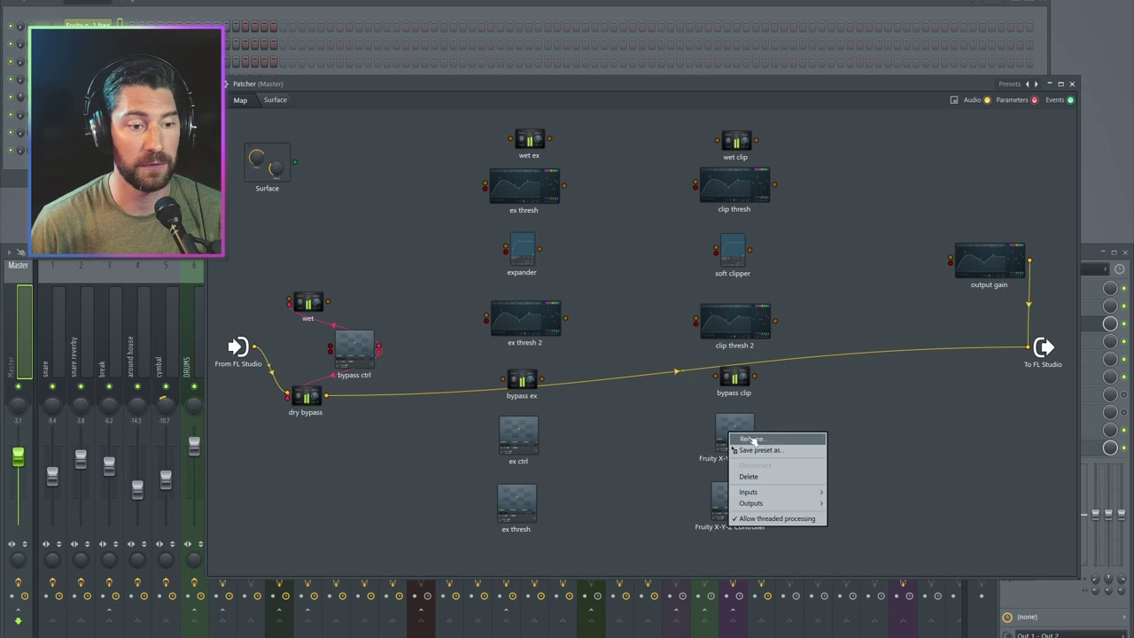
left_click(748, 440)
type("clip ctrl")
key("Return")
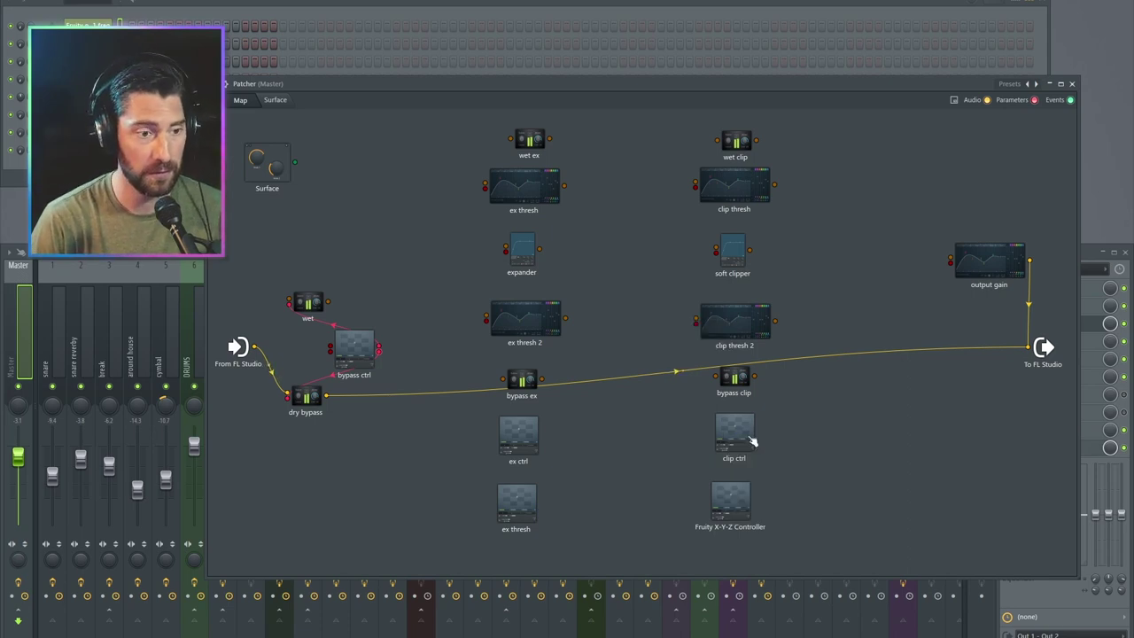
right_click(733, 509)
left_click(758, 520)
type("c")
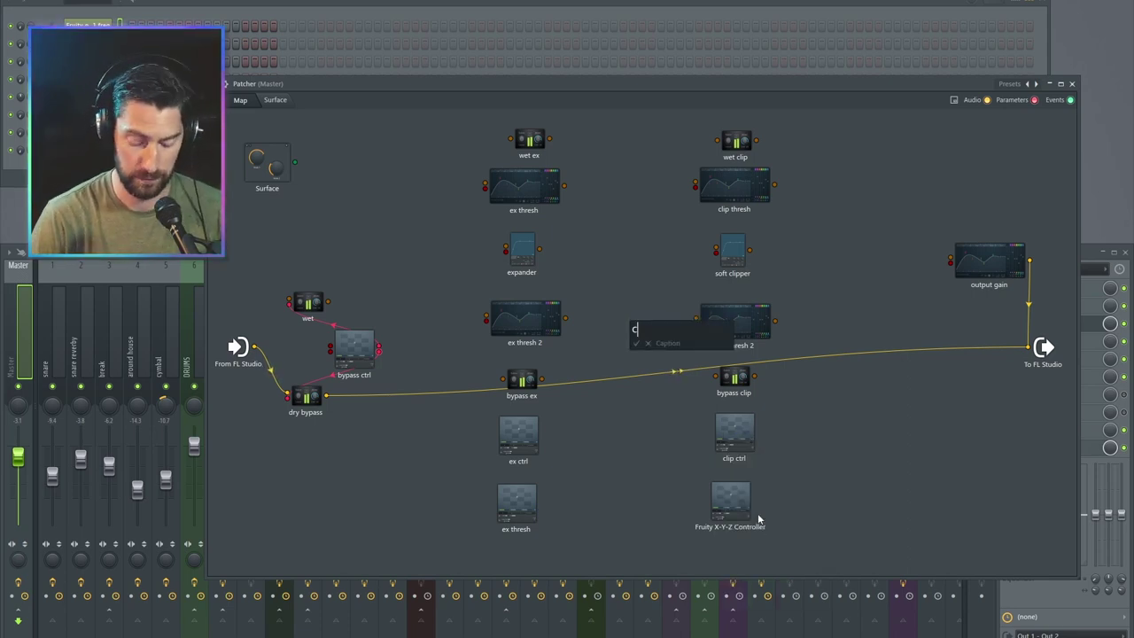
type("lip thresh")
key("Return")
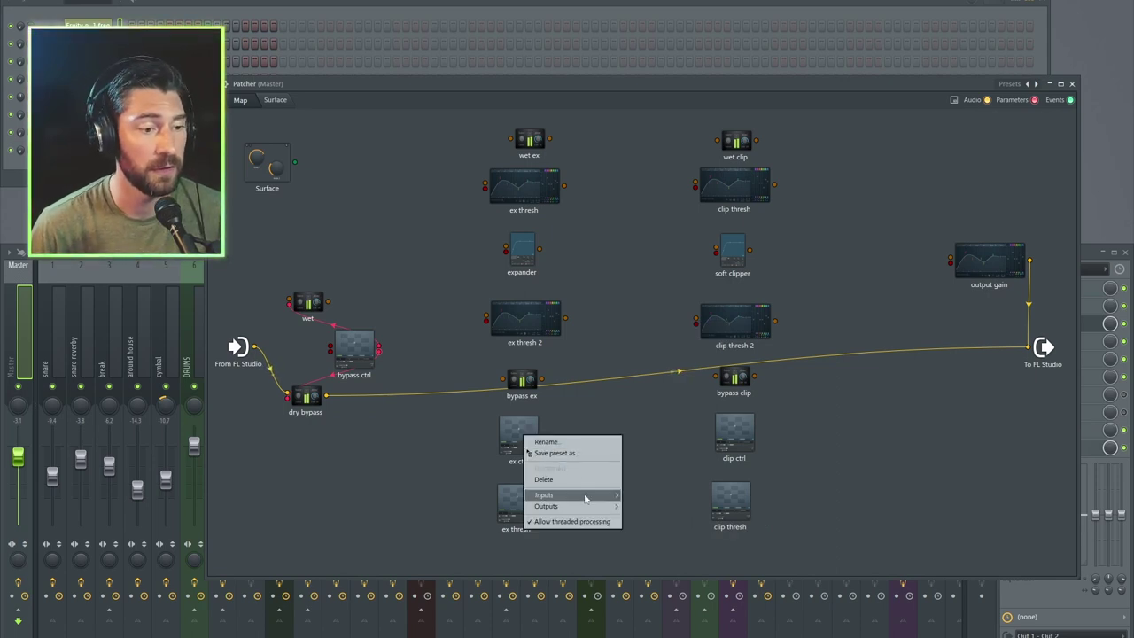
- Enable X and Y as parameter inputs and as controller outputs on ex ctrl
mouse_move(567, 494)
left_click(713, 511)
right_click(527, 434)
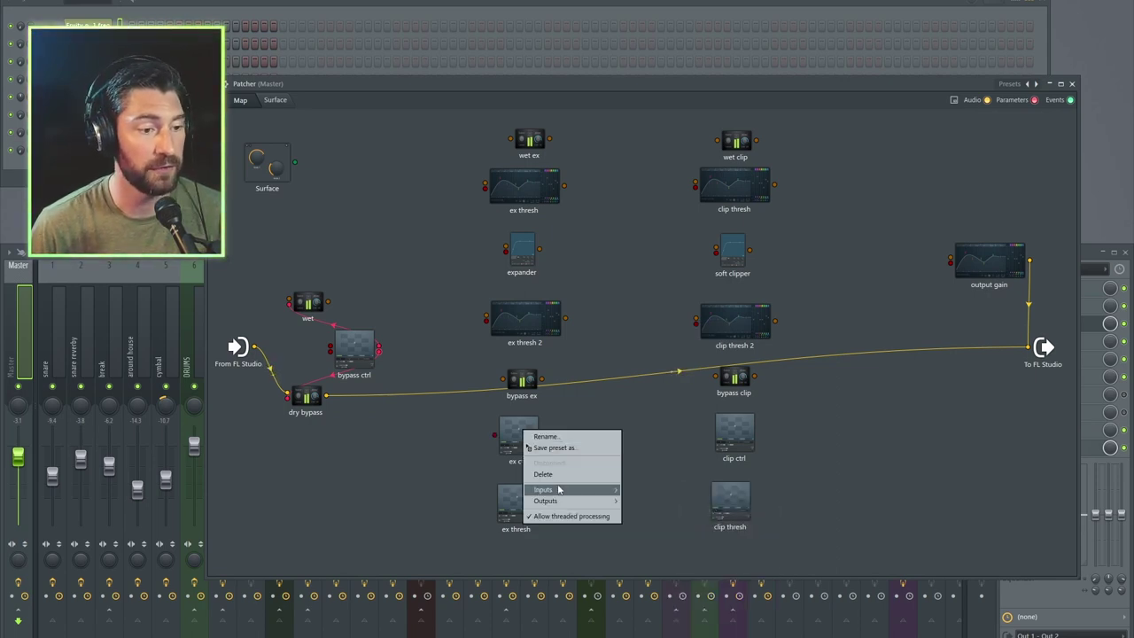
mouse_move(646, 494)
left_click(708, 511)
right_click(533, 434)
mouse_move(566, 505)
mouse_move(675, 507)
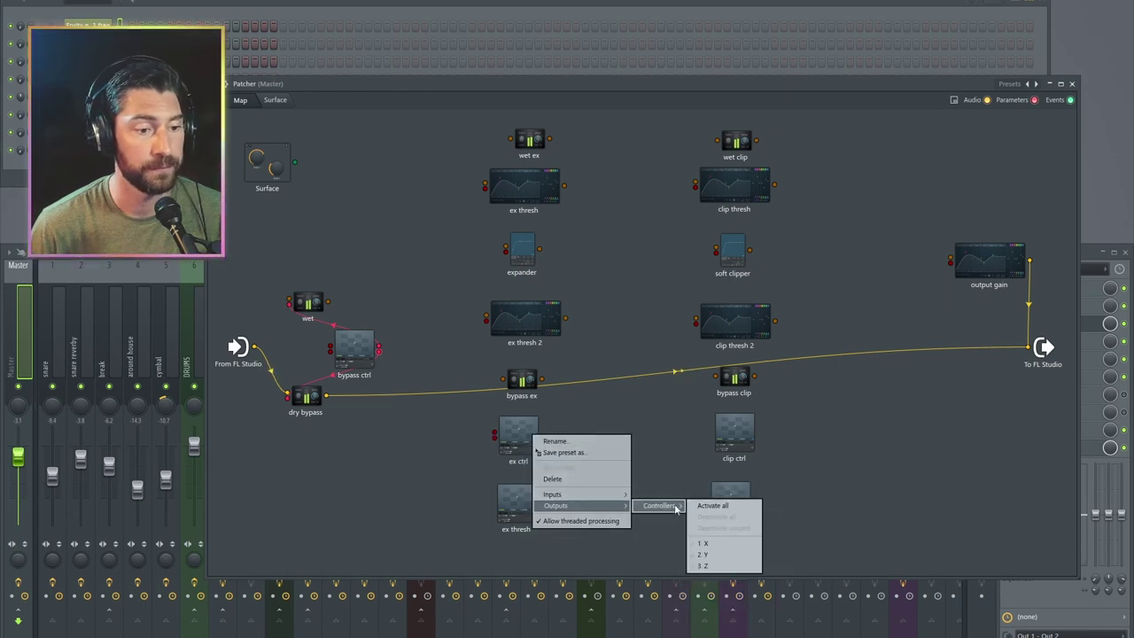
left_click(704, 543)
right_click(517, 441)
mouse_move(563, 513)
mouse_move(642, 511)
left_click(701, 561)
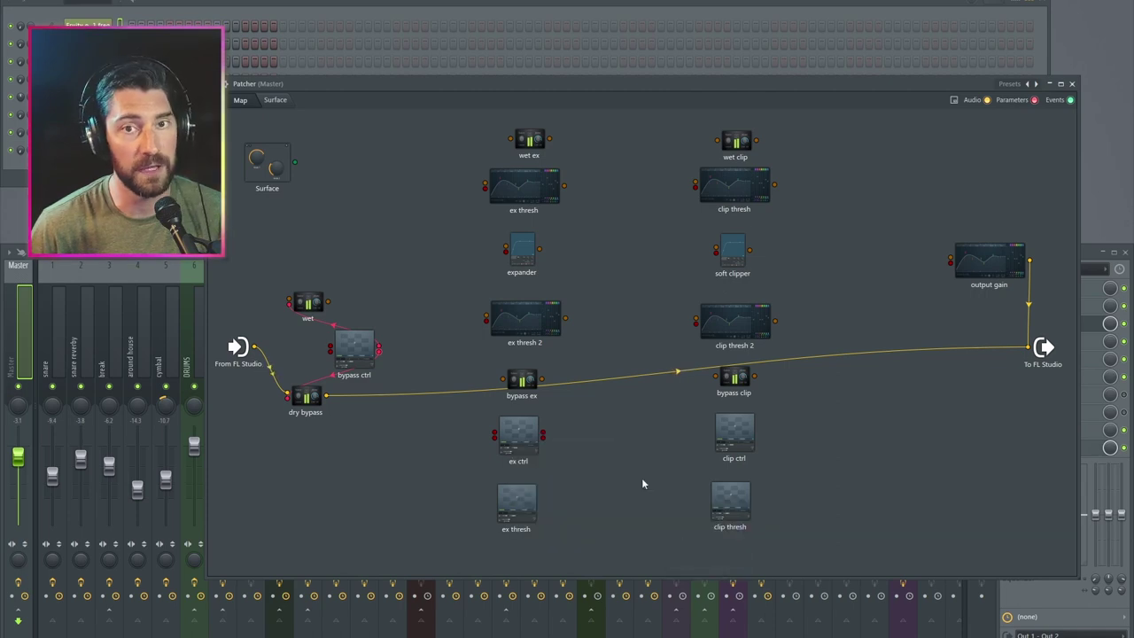
- Enable the X and Y inputs and outputs on the ex thresh controller
right_click(511, 503)
mouse_move(567, 562)
left_click(709, 576)
right_click(527, 504)
left_click(715, 588)
right_click(519, 506)
left_click(704, 611)
right_click(511, 501)
left_click(701, 627)
- Enable the X and Y inputs and outputs on the clip ctrl controller
right_click(731, 443)
left_click(921, 511)
right_click(739, 443)
left_click(921, 562)
- Enable the X and Y inputs and outputs on the clip thresh controller and align the ex thresh controller with it
right_click(721, 504)
left_click(930, 532)
right_click(728, 503)
left_click(921, 589)
right_click(726, 493)
left_click(842, 566)
left_click_drag(518, 503, 520, 500)
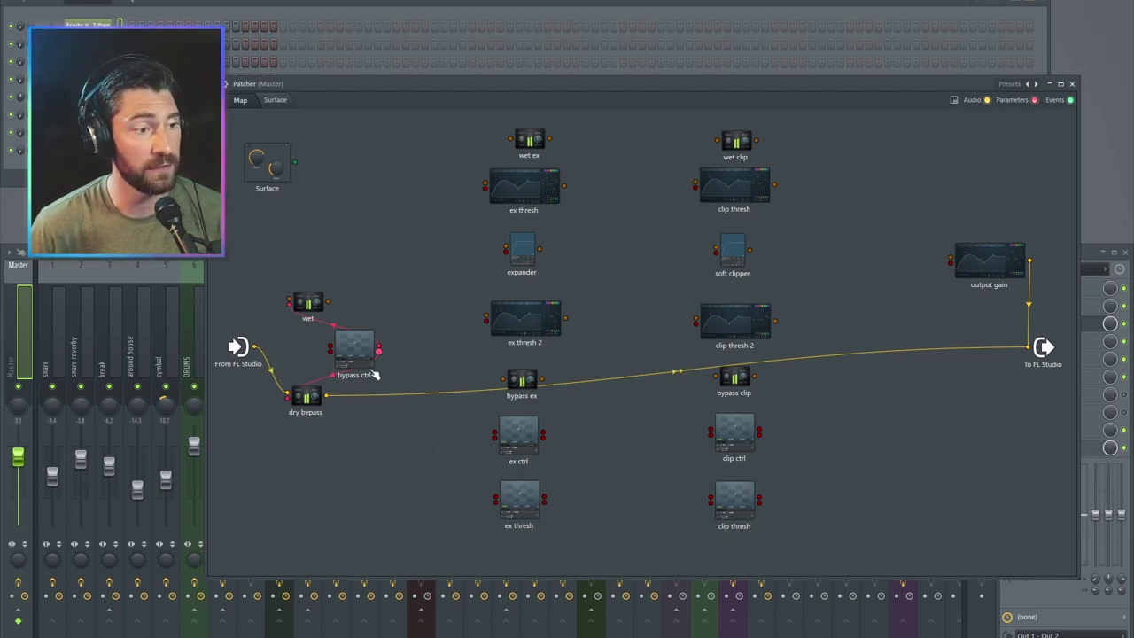
- Open ex ctrl, display its output mapping, and lower the global speed to the minimum
double_click(523, 443)
left_click(658, 390)
left_click(655, 418)
left_click_drag(522, 429, 511, 429)
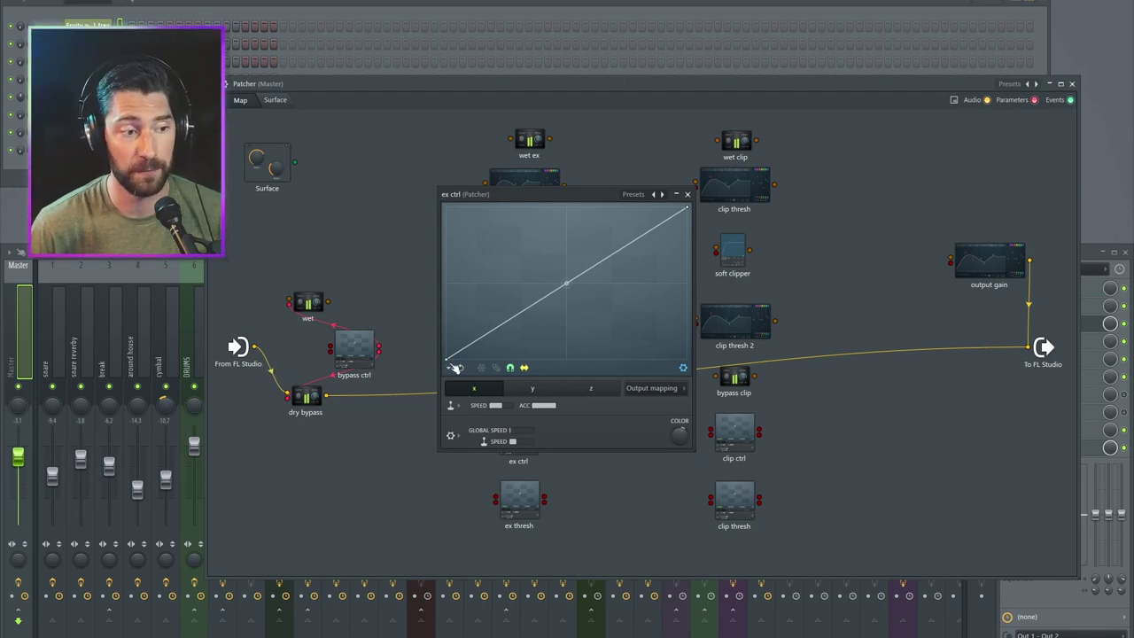
- Confirm 1 as the value of the end point in ex ctrl's X output mapping
right_click(689, 209)
left_click(726, 418)
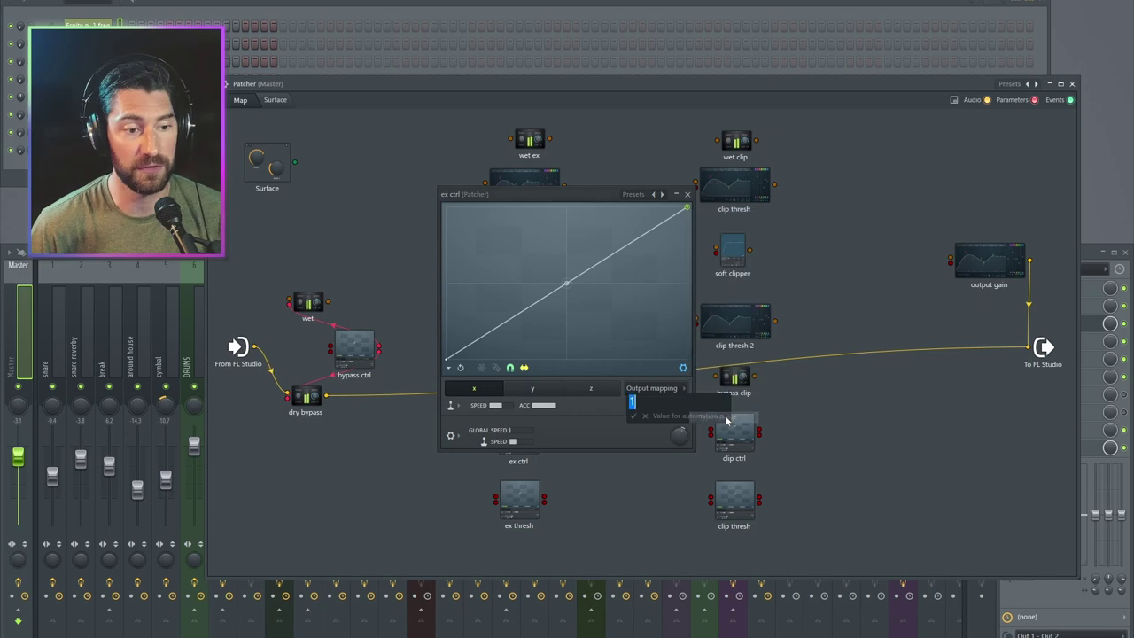
key("Return")
- In ex ctrl's Y output mapping, paste 80% onto the start point, lower the end point to the minimum, compare with X, and close the controller
left_click(537, 391)
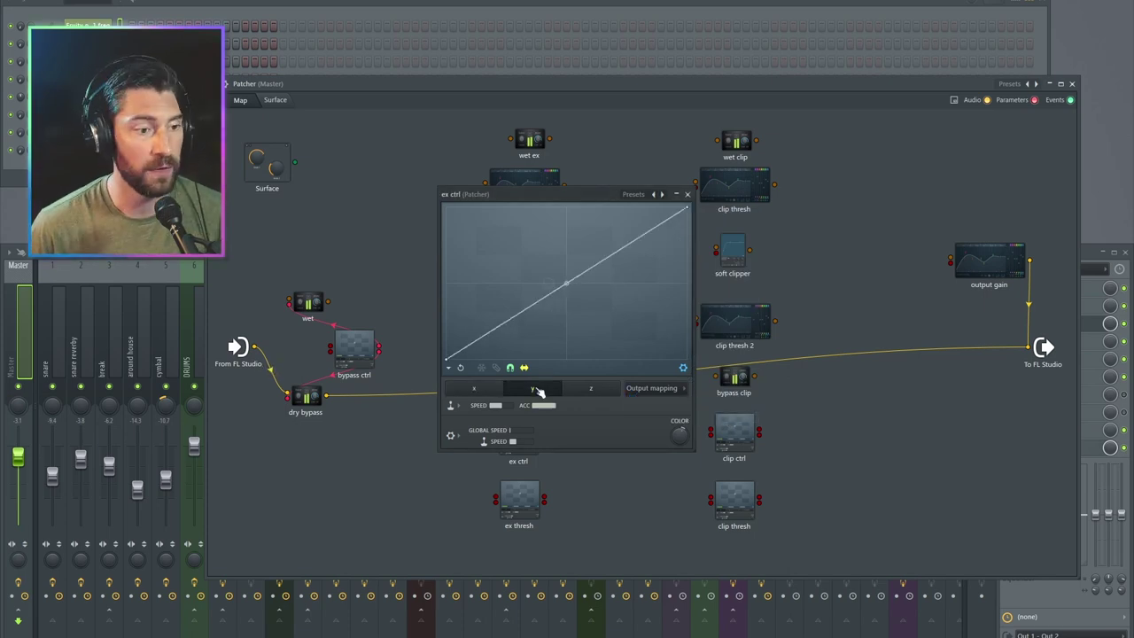
right_click(449, 360)
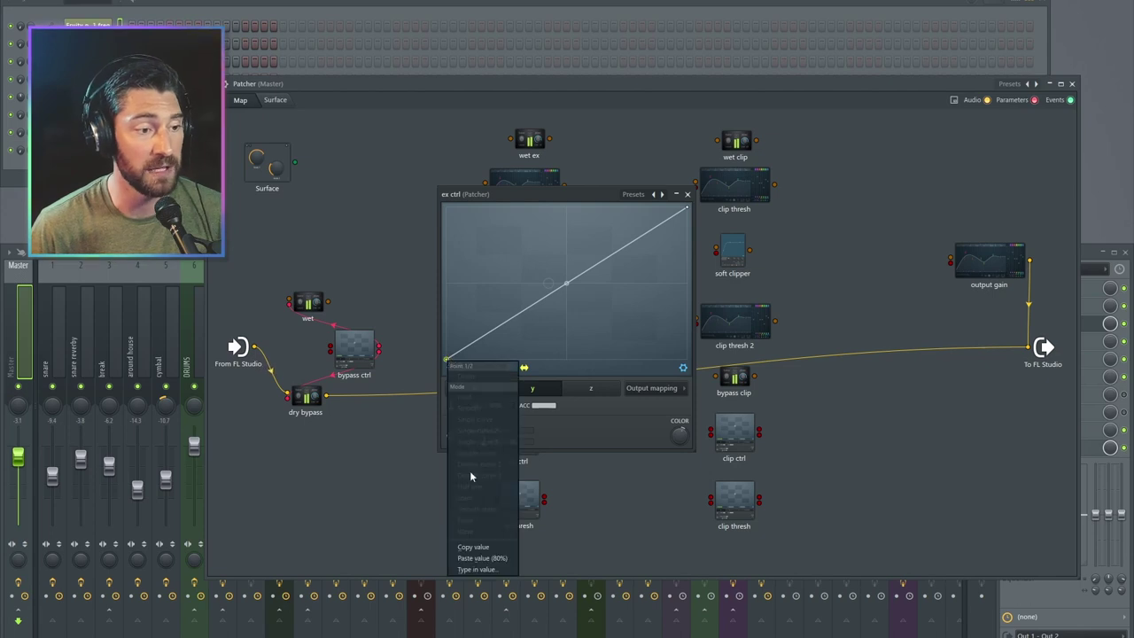
left_click(493, 558)
left_click_drag(687, 209, 651, 383)
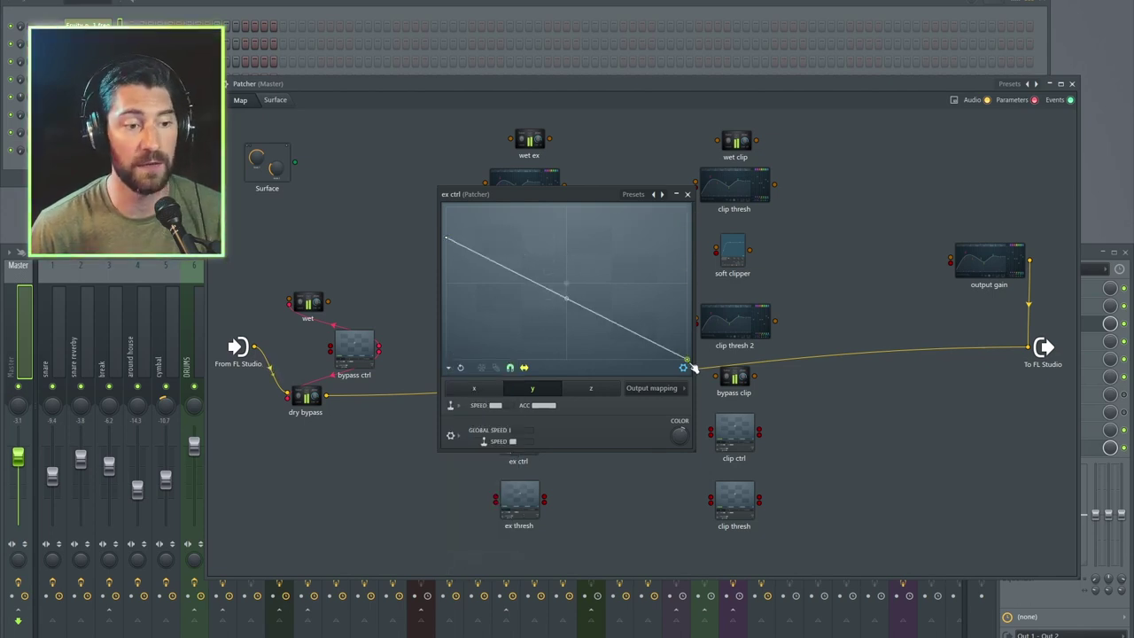
left_click(493, 392)
left_click(540, 391)
left_click(495, 393)
left_click(532, 389)
left_click(472, 390)
left_click(532, 389)
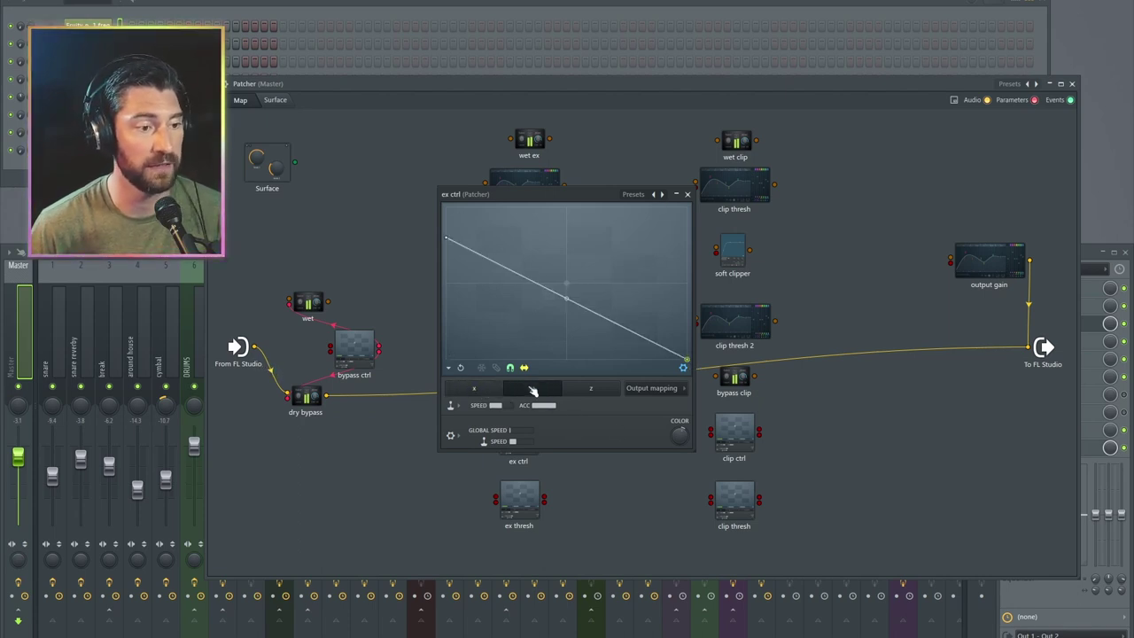
left_click(686, 194)
- Show clip ctrl's output mapping with minimum global speed and paste the copied 80% value onto the X curve's end point
left_click(742, 434)
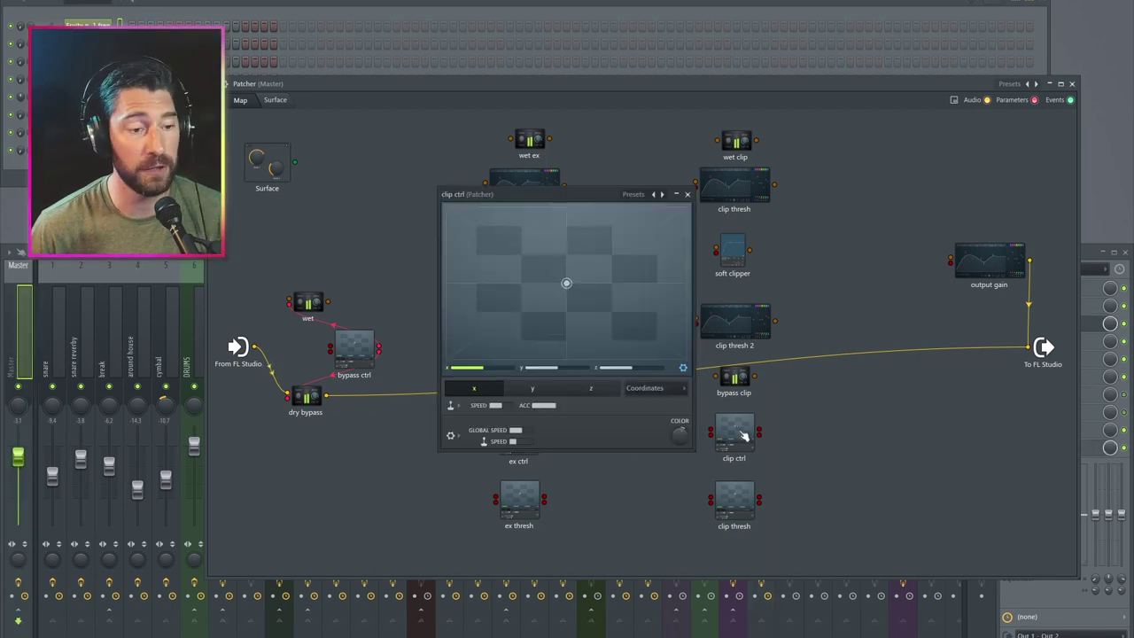
left_click(644, 387)
left_click(649, 426)
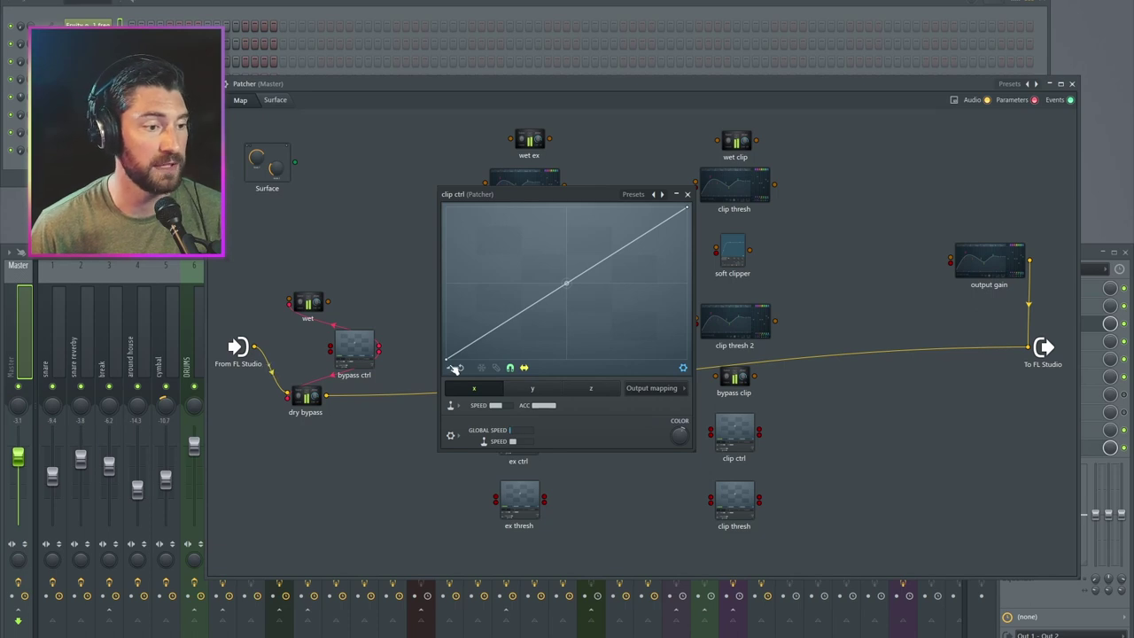
right_click(687, 209)
left_click(714, 396)
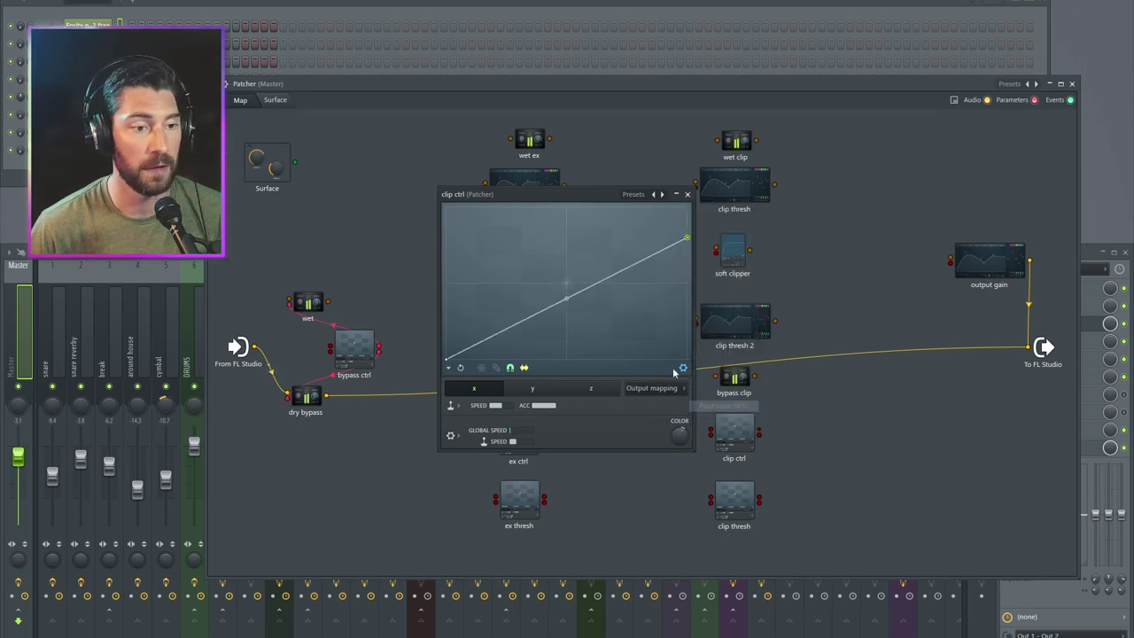
- In clip ctrl's Y output mapping, paste 80% onto the start point, lower the end point to the minimum, and close the controller
left_click(535, 394)
right_click(447, 360)
left_click(482, 558)
left_click_drag(689, 209, 688, 357)
left_click(489, 390)
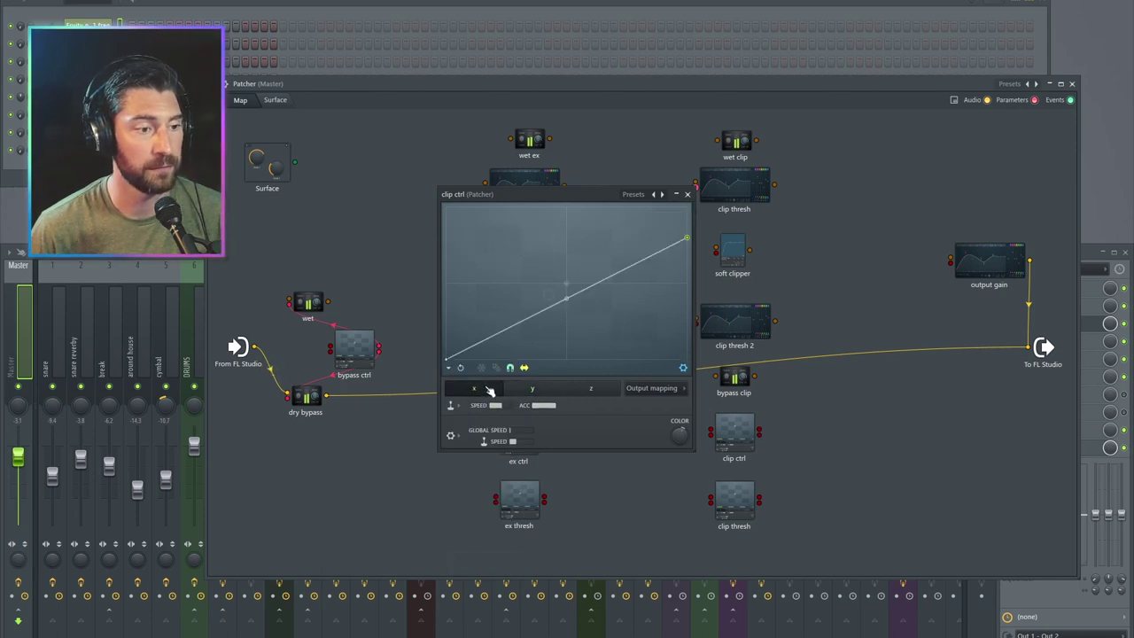
left_click(686, 194)
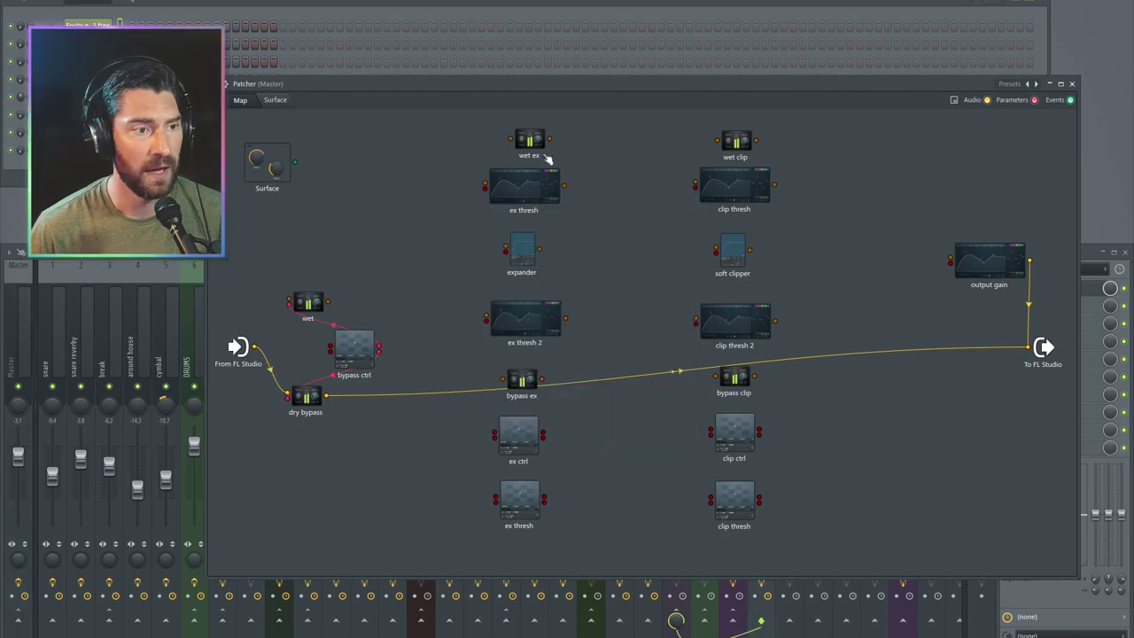
- Enable the Volume parameter as an input on the wet ex and bypass ex modules
right_click(528, 142)
mouse_move(576, 205)
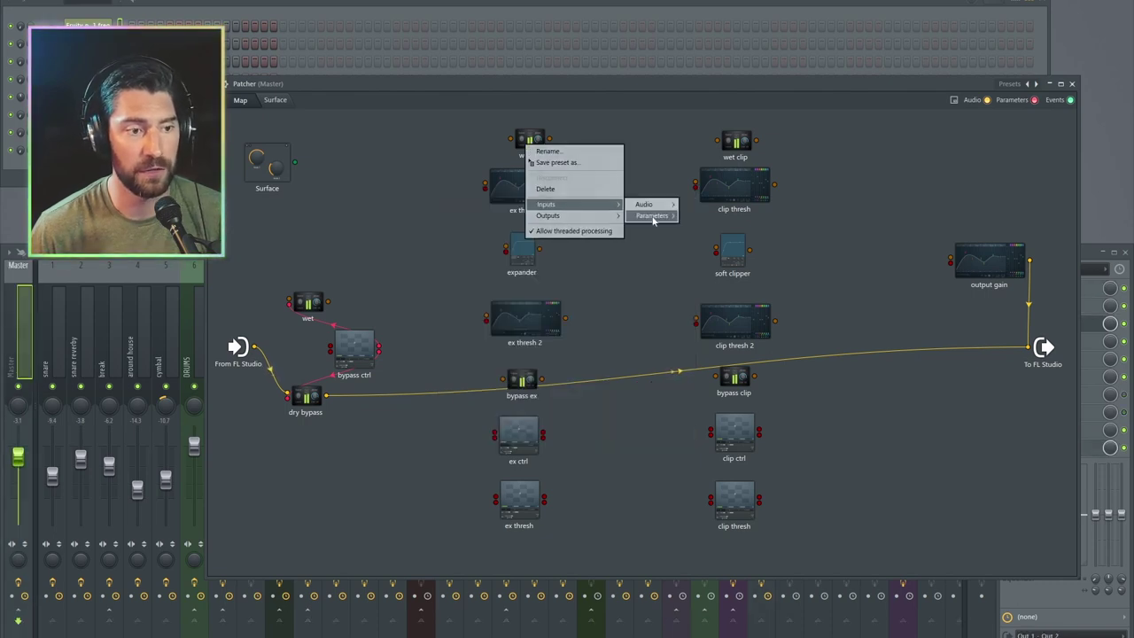
mouse_move(653, 217)
left_click(712, 244)
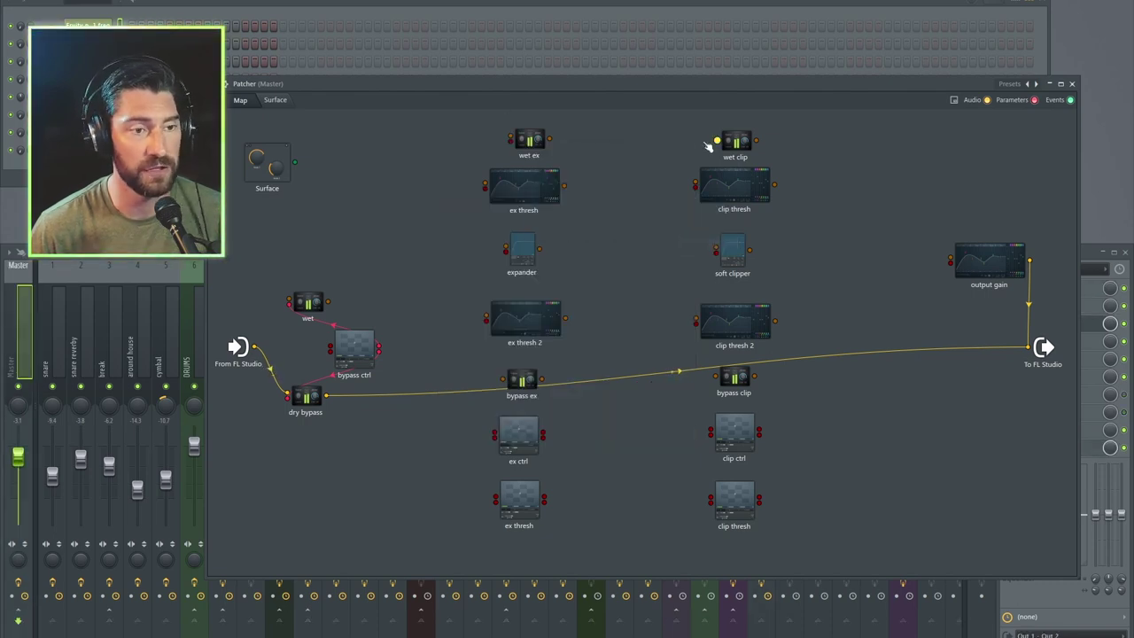
right_click(528, 381)
mouse_move(566, 435)
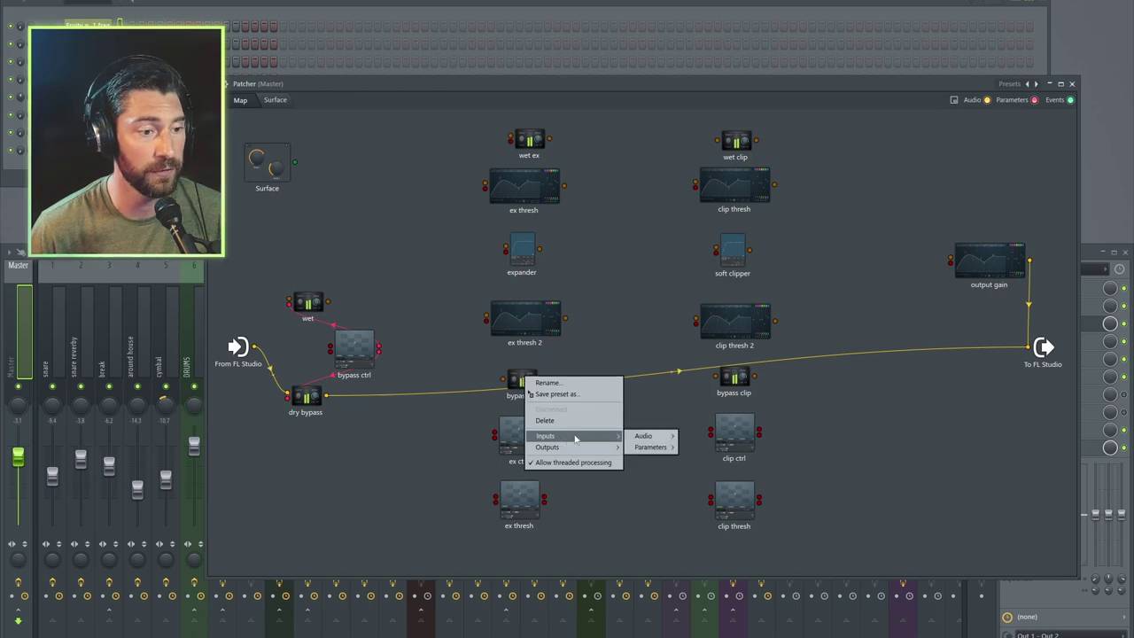
left_click(764, 243)
- Enable the Volume parameter as an input on the wet clip and bypass clip modules
right_click(739, 141)
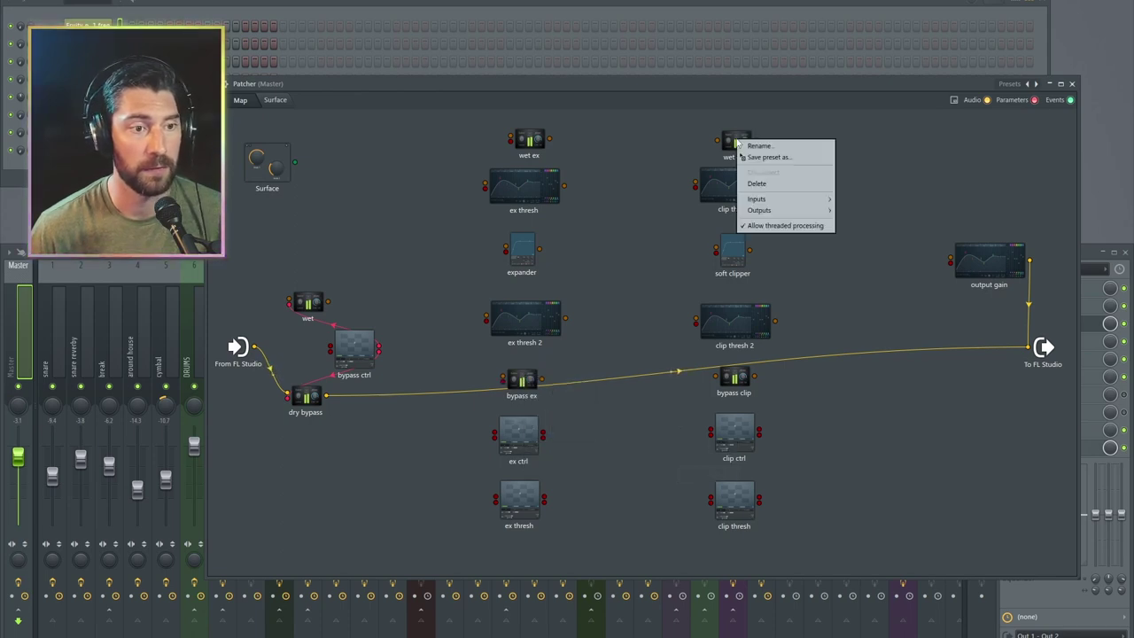
mouse_move(783, 205)
mouse_move(863, 210)
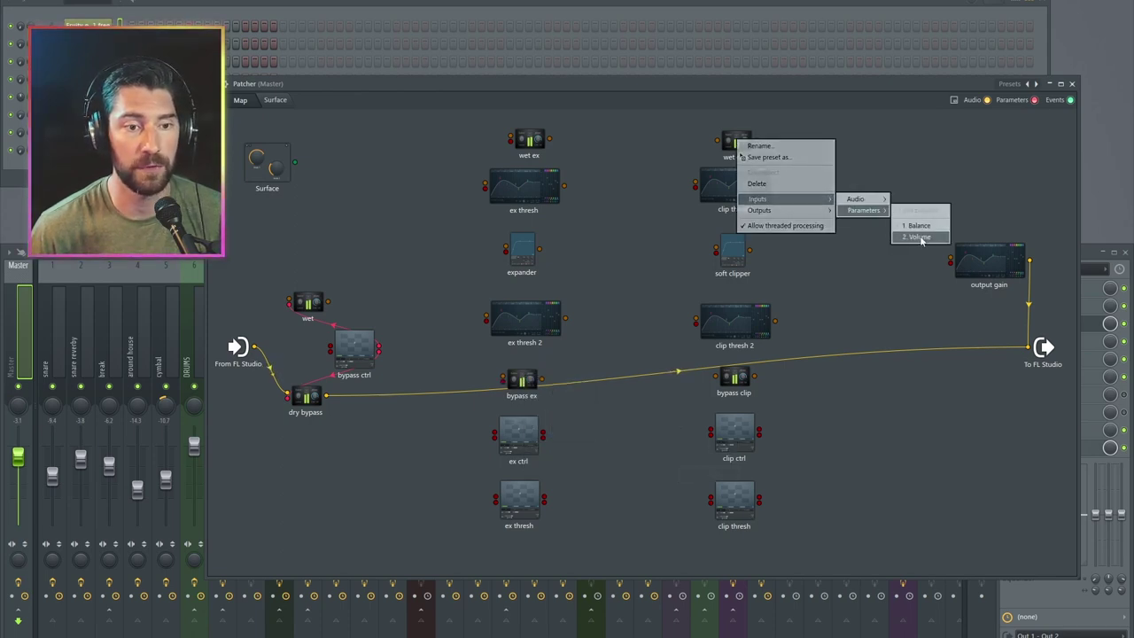
left_click(917, 233)
right_click(735, 374)
mouse_move(779, 430)
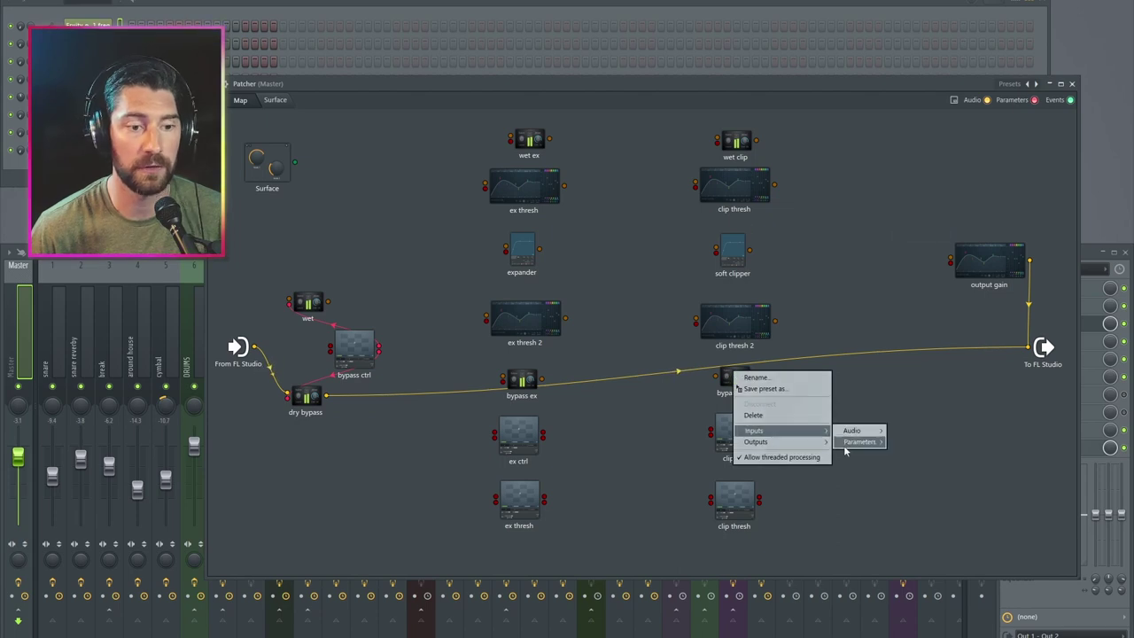
mouse_move(857, 441)
left_click(910, 457)
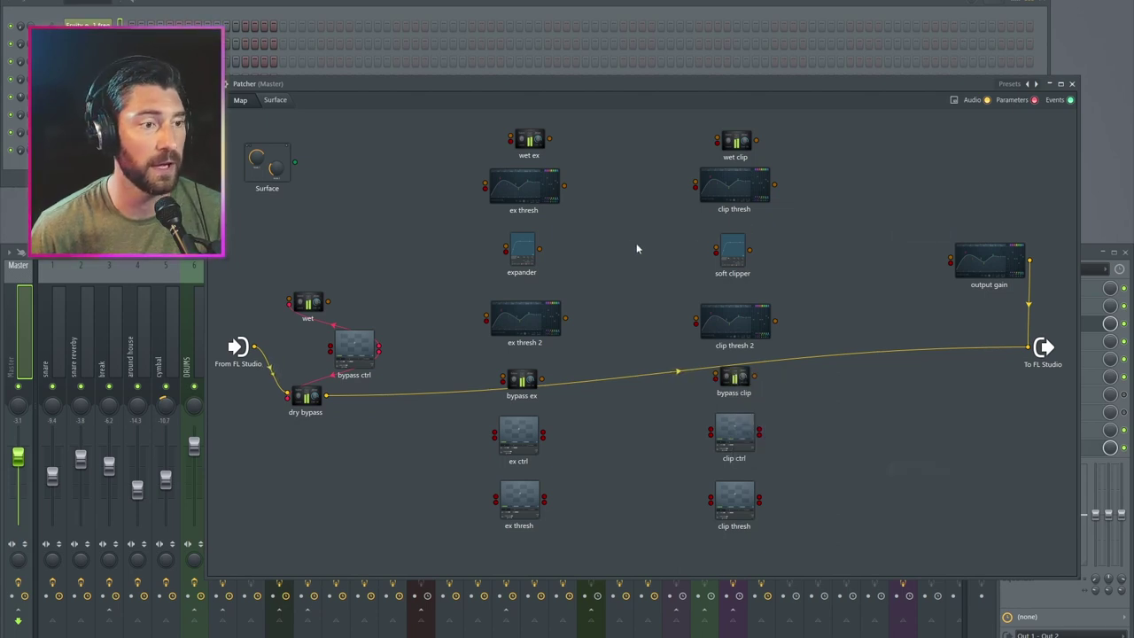
- Connect ex ctrl's X output to wet ex's Volume input and its Y output to bypass ex's Volume input
left_click_drag(544, 433, 546, 432)
left_click_drag(510, 140, 510, 140)
left_click_drag(543, 435, 502, 382)
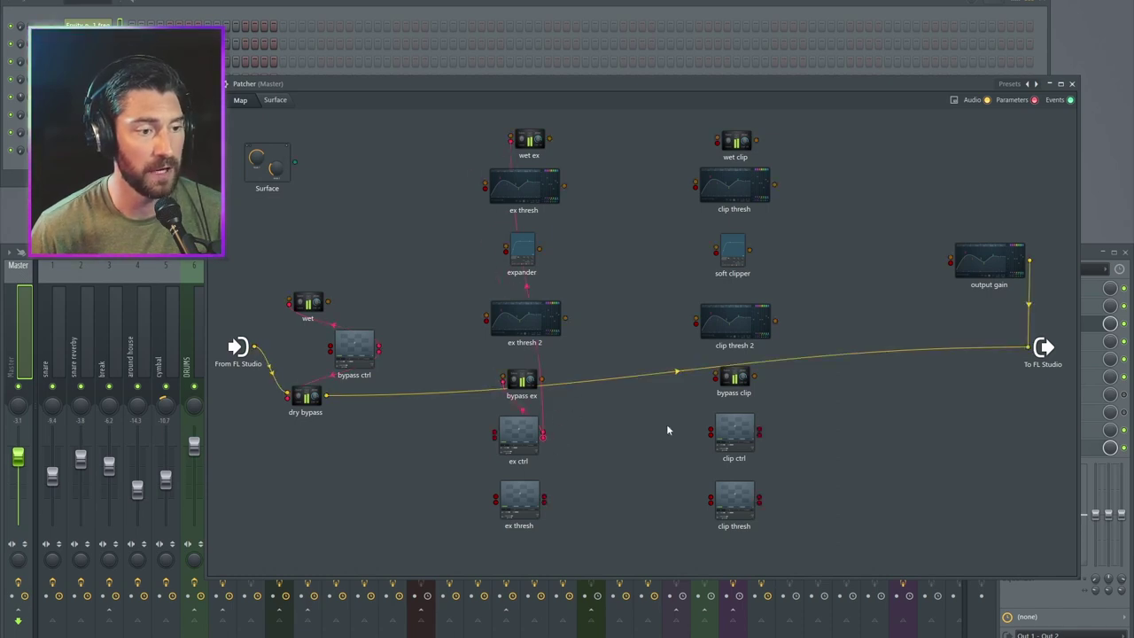
- Connect clip ctrl's X output to wet clip's Volume input and its Y output to bypass clip's Volume input
left_click_drag(760, 432, 740, 346)
left_click_drag(716, 143, 717, 143)
left_click_drag(759, 433, 760, 410)
left_click_drag(716, 379, 716, 380)
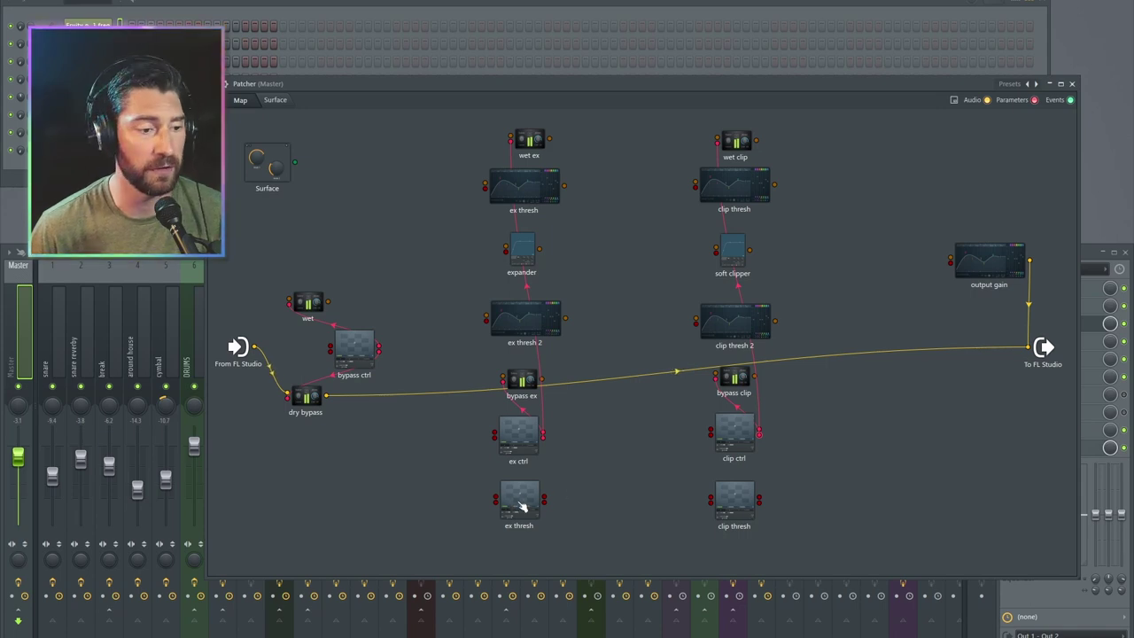
- Open the ex thresh equalizer to examine its main level slider and close it again
double_click(522, 182)
left_click_drag(585, 167, 562, 150)
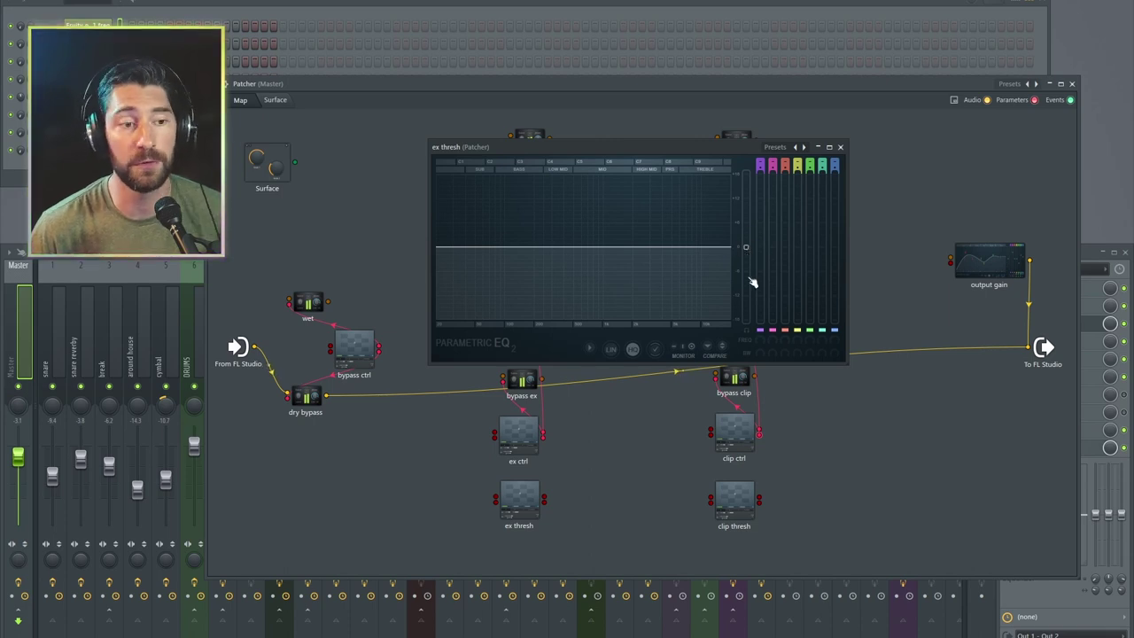
left_click(839, 147)
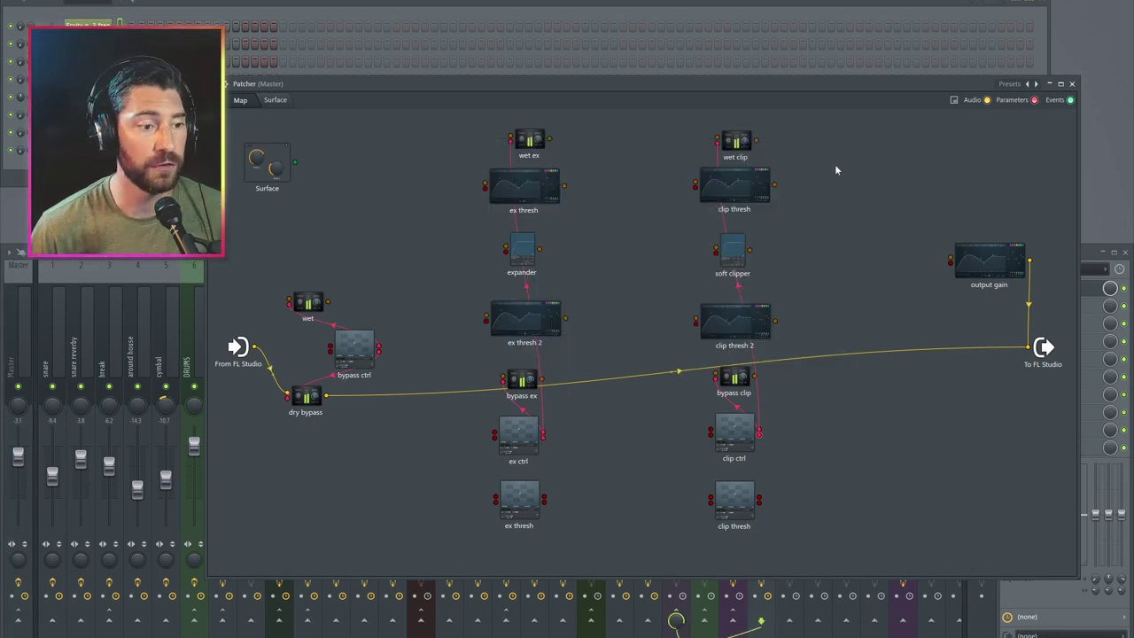
- Open the ex thresh controller, display its output mapping, and lower the global speed to the minimum
double_click(519, 509)
left_click(646, 390)
left_click(653, 422)
left_click_drag(522, 433, 510, 432)
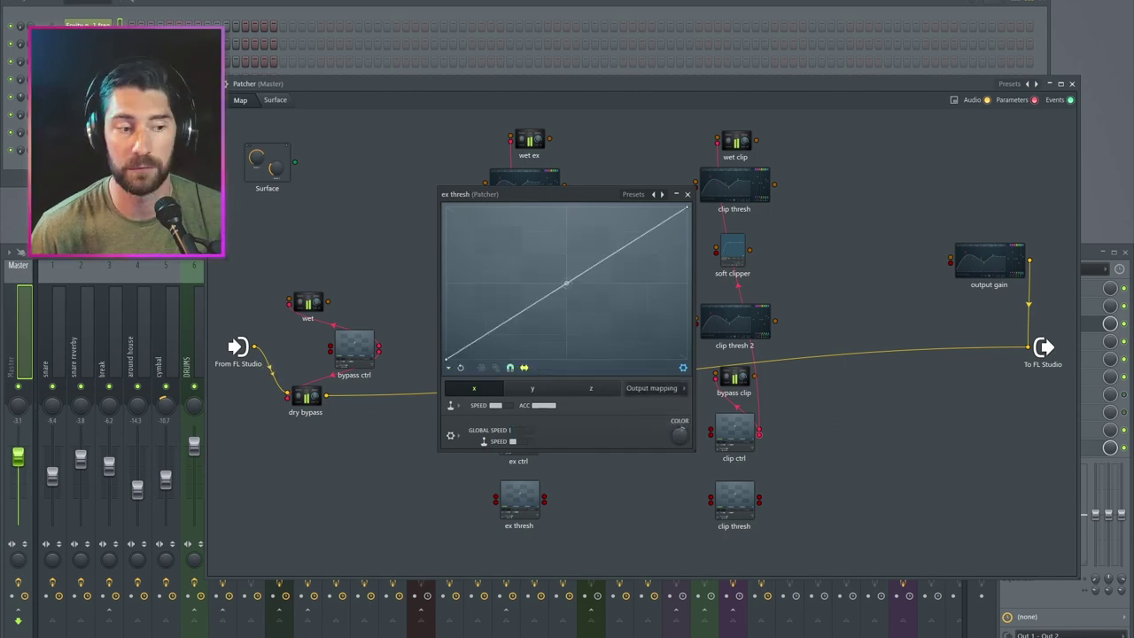
- In the ex thresh controller's X output mapping, raise the start point to the maximum and lower the end point to the middle
left_click_drag(446, 360, 449, 283)
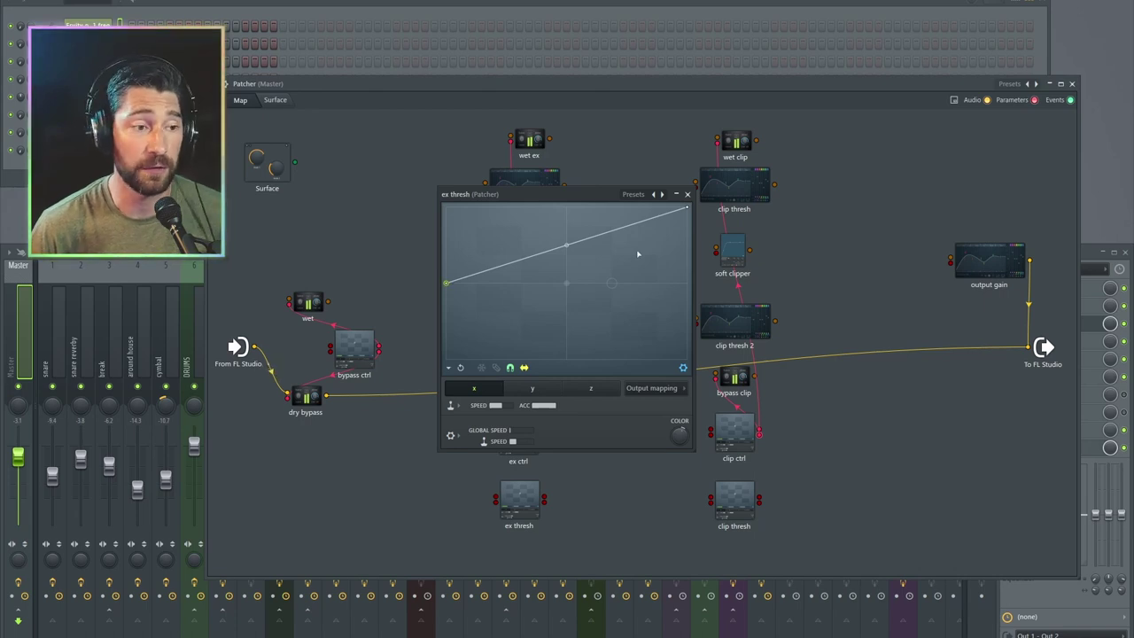
left_click_drag(449, 283, 446, 207)
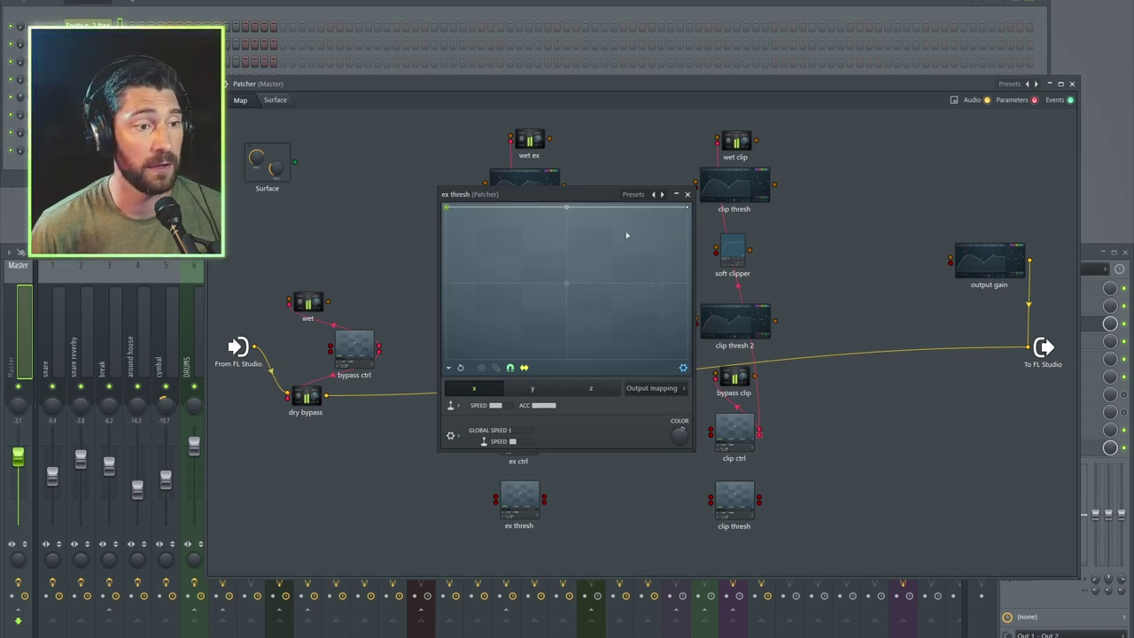
left_click_drag(689, 209, 690, 284)
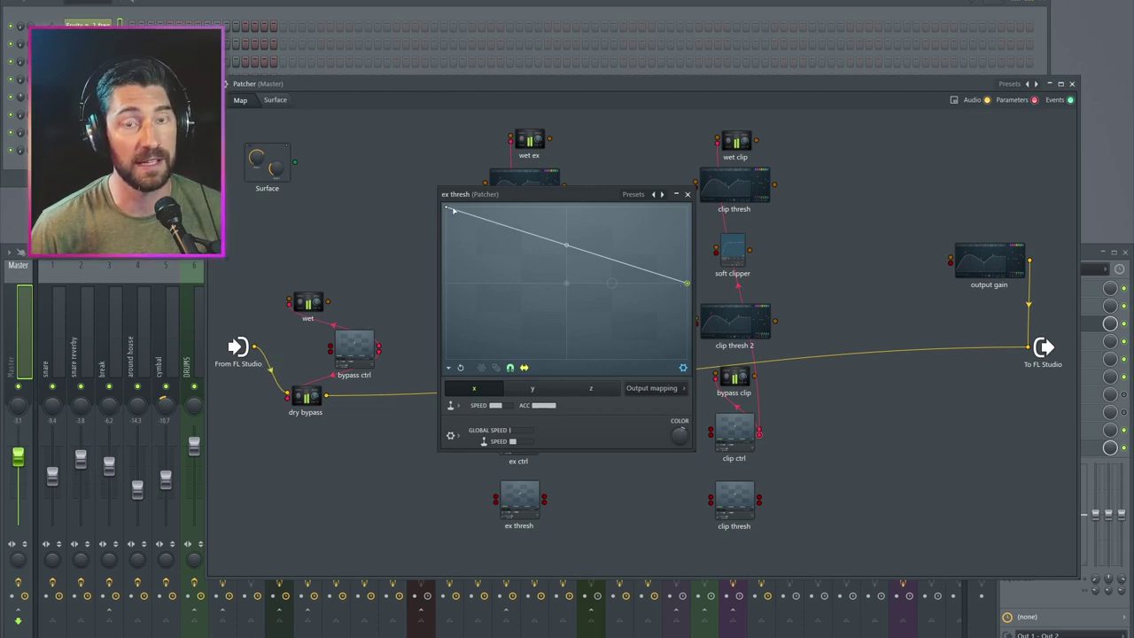
- In the ex thresh controller's Y output mapping, lower the end point to the middle and close the controller
left_click(524, 392)
left_click_drag(690, 209, 687, 284)
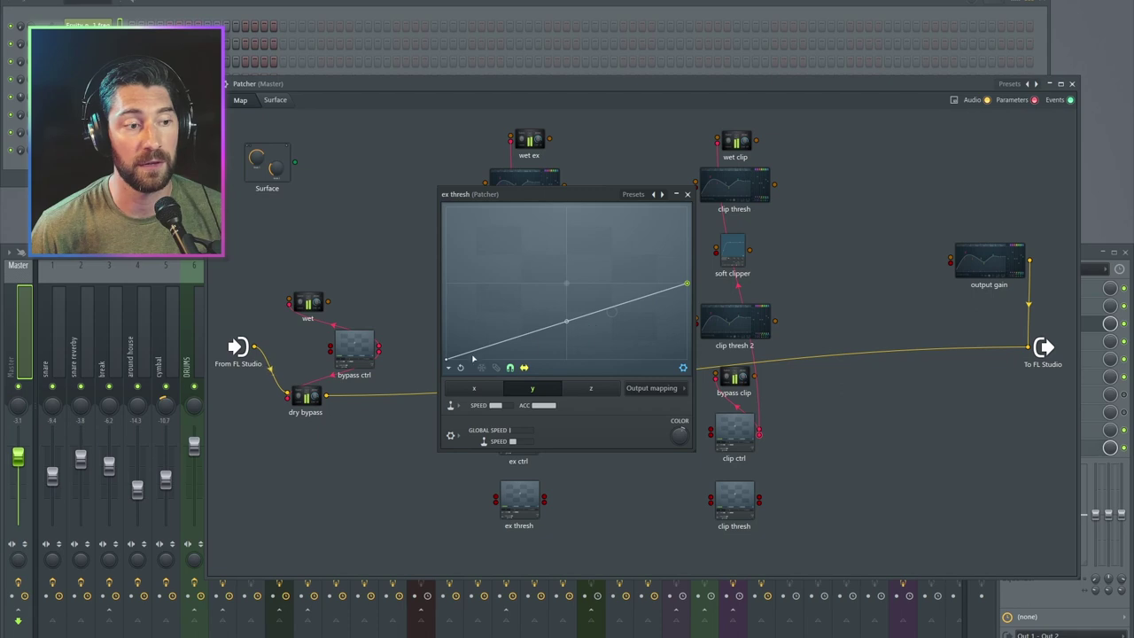
left_click(688, 193)
- Connect the ex thresh controller's X output to the ex thresh equalizer's parameter input and its Y output to ex thresh 2's
left_click_drag(544, 499, 485, 189)
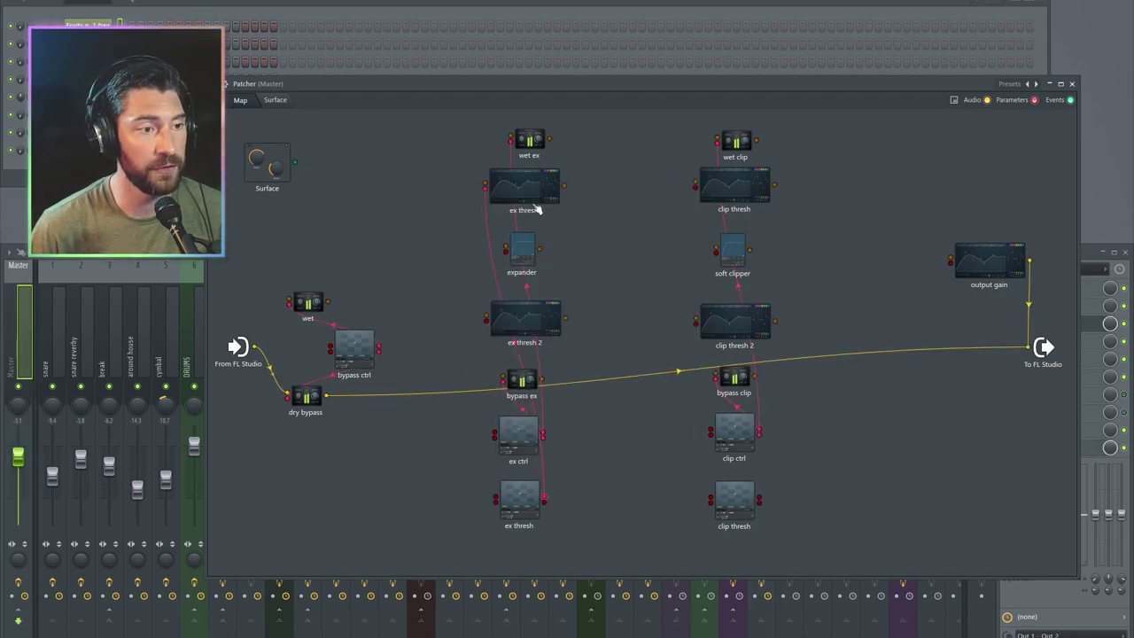
left_click_drag(545, 500, 576, 492)
left_click_drag(485, 320, 485, 321)
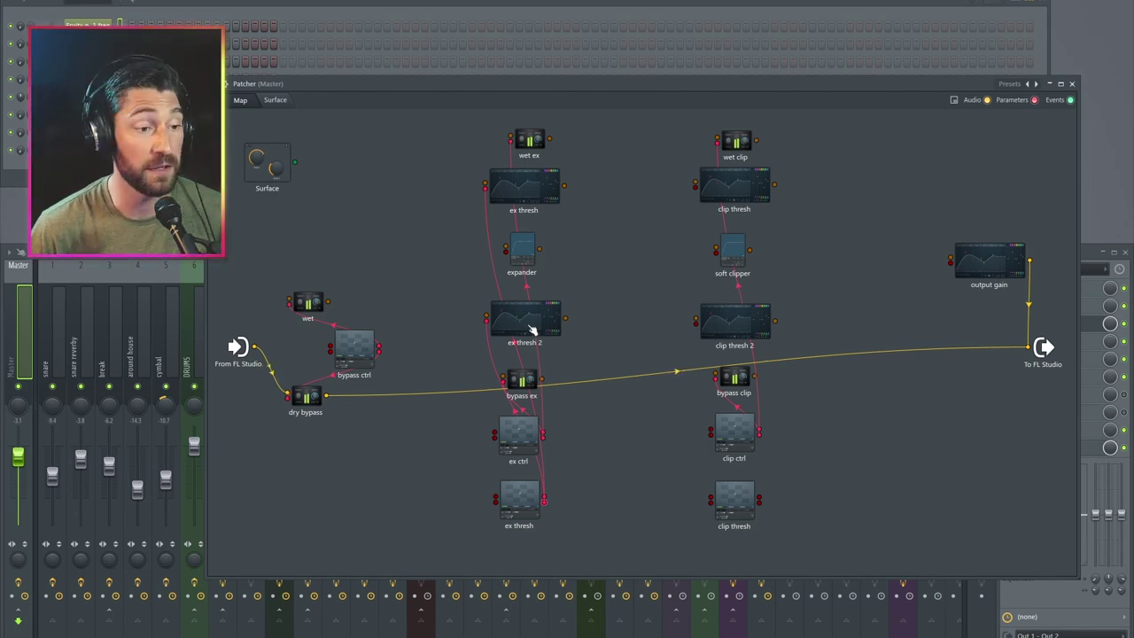
- In the clip thresh controller, map X output from maximum down to the middle and Y output from minimum up to the middle
left_click(739, 506)
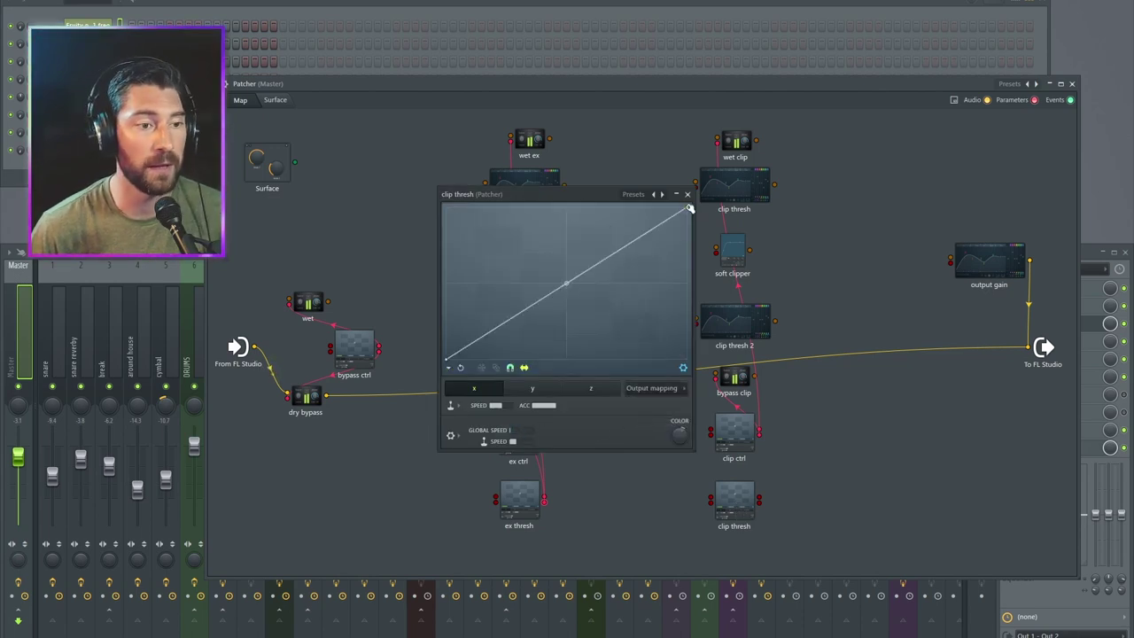
left_click_drag(690, 208, 687, 285)
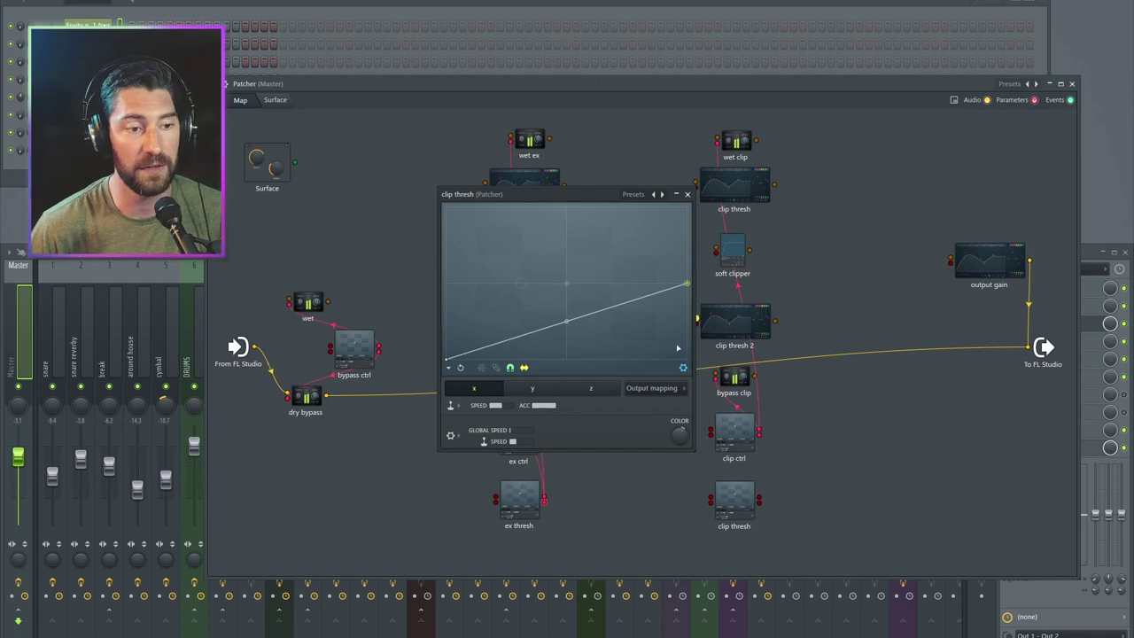
left_click_drag(446, 358, 440, 187)
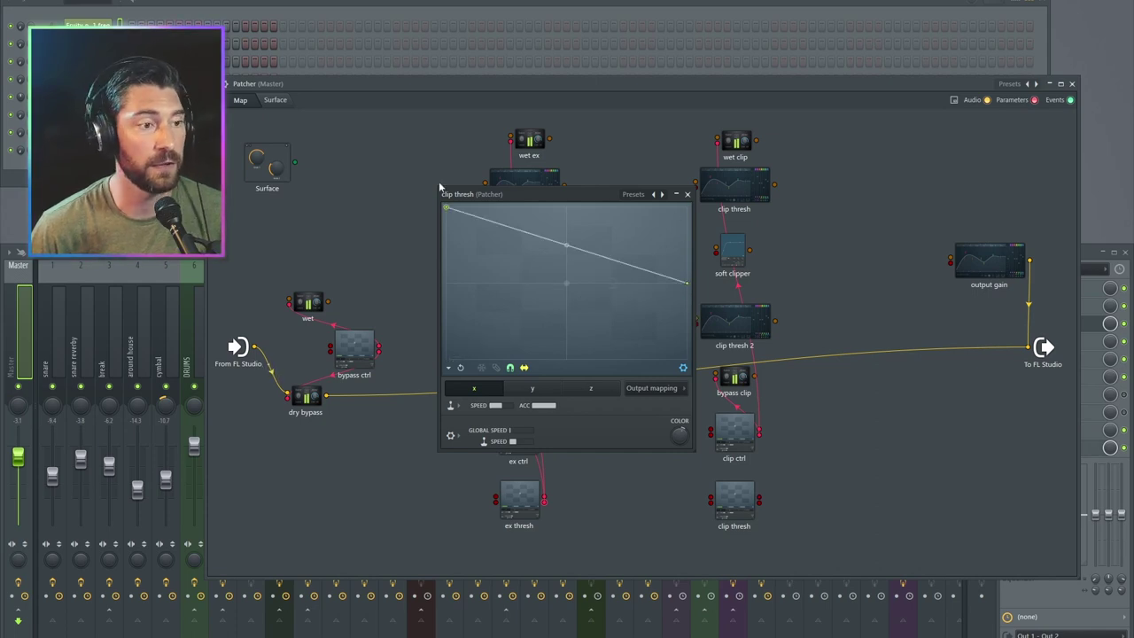
left_click(547, 391)
left_click_drag(690, 209, 690, 285)
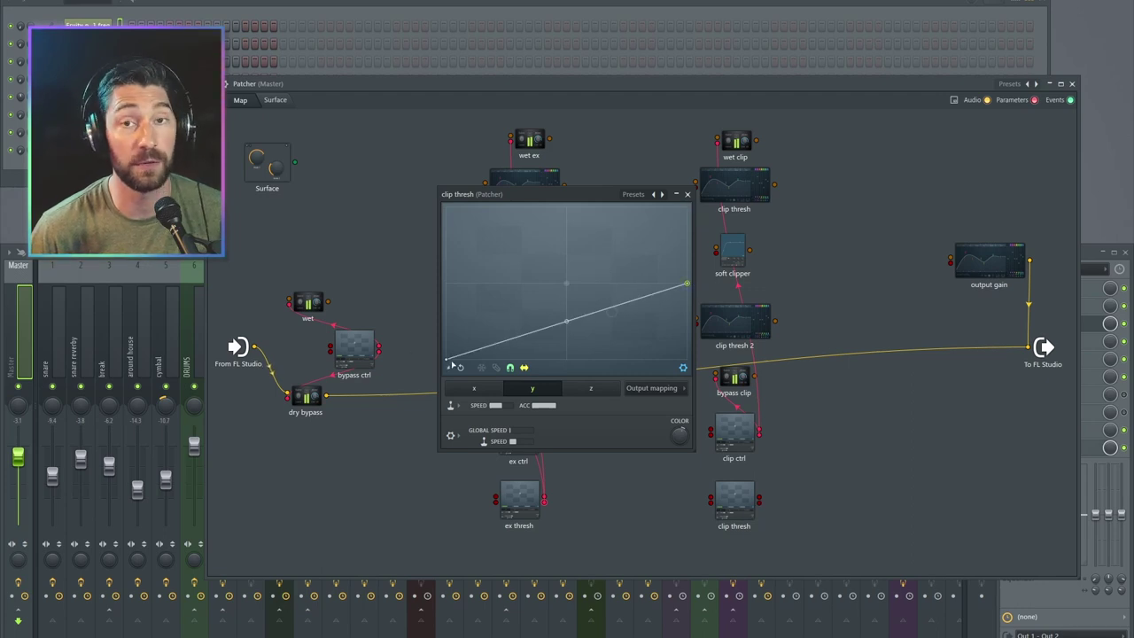
left_click(689, 195)
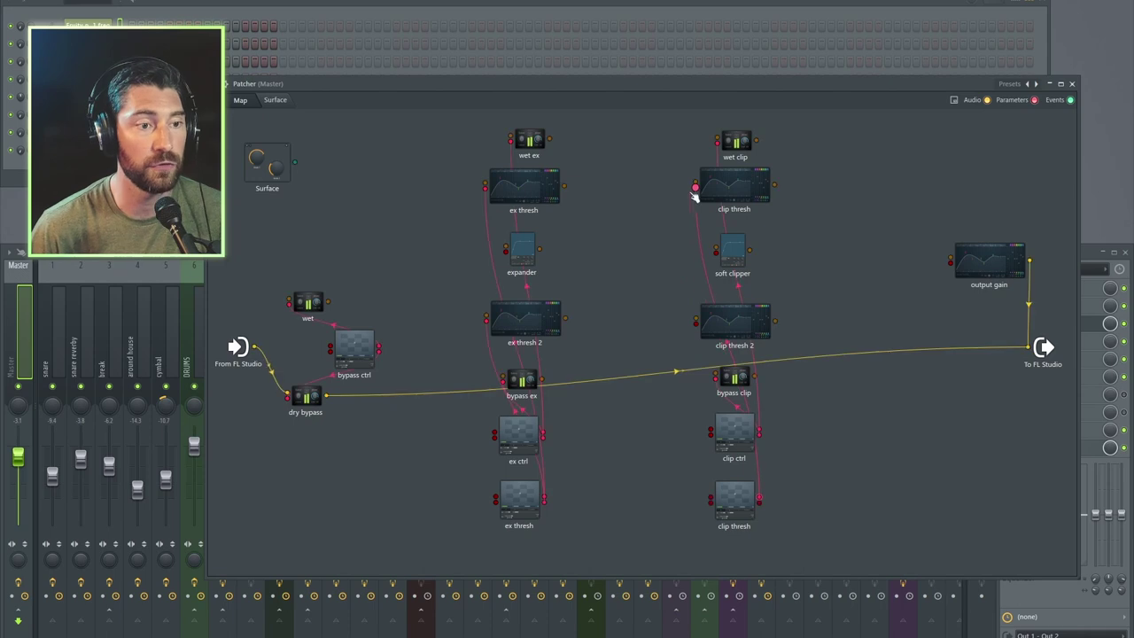
- Connect the clip thresh controller's X output to the clip thresh equalizer's parameter input and its Y output to clip thresh 2's
left_click_drag(759, 499, 783, 406)
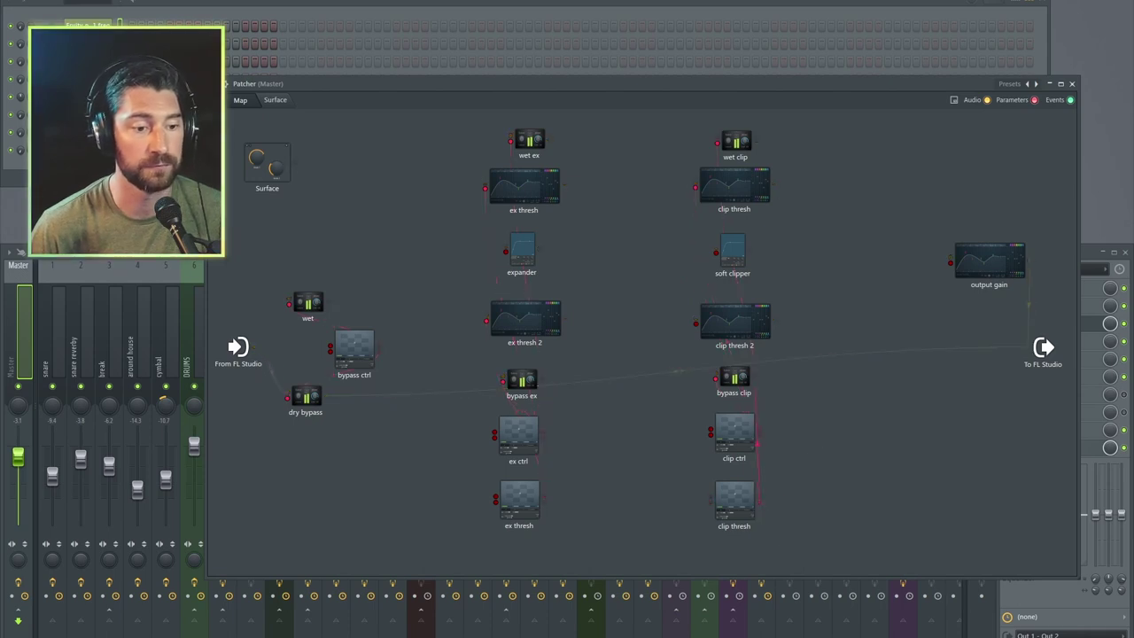
left_click_drag(696, 323, 695, 324)
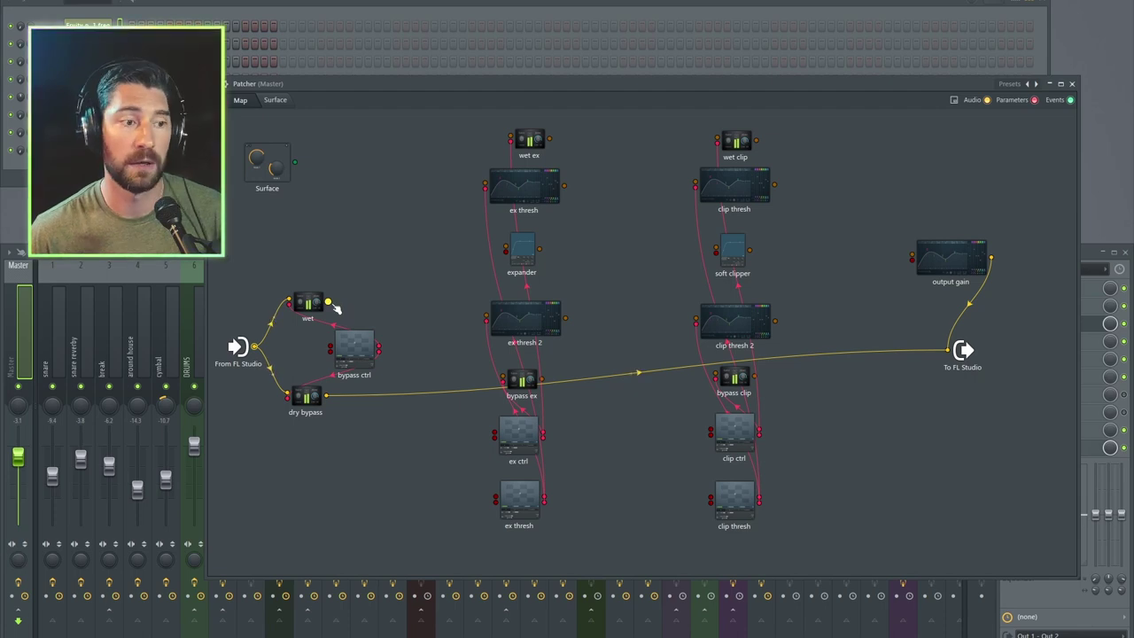
- Route audio from wet both to bypass ex and through the chain wet ex, ex thresh, expander and ex thresh 2
left_click_drag(328, 303, 503, 376)
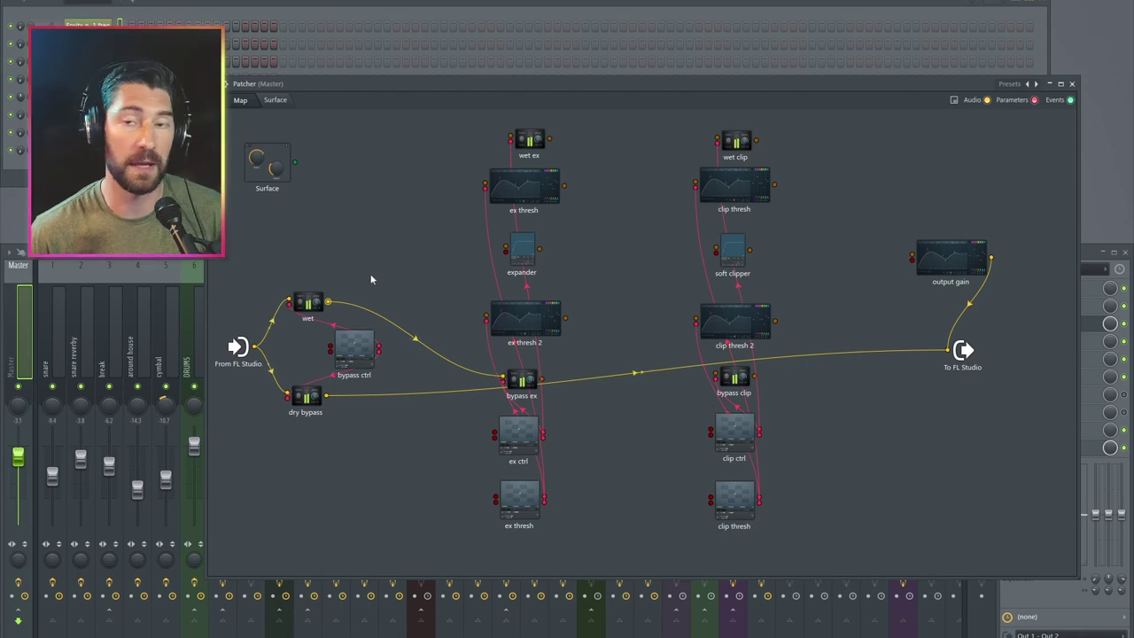
left_click_drag(327, 302, 510, 135)
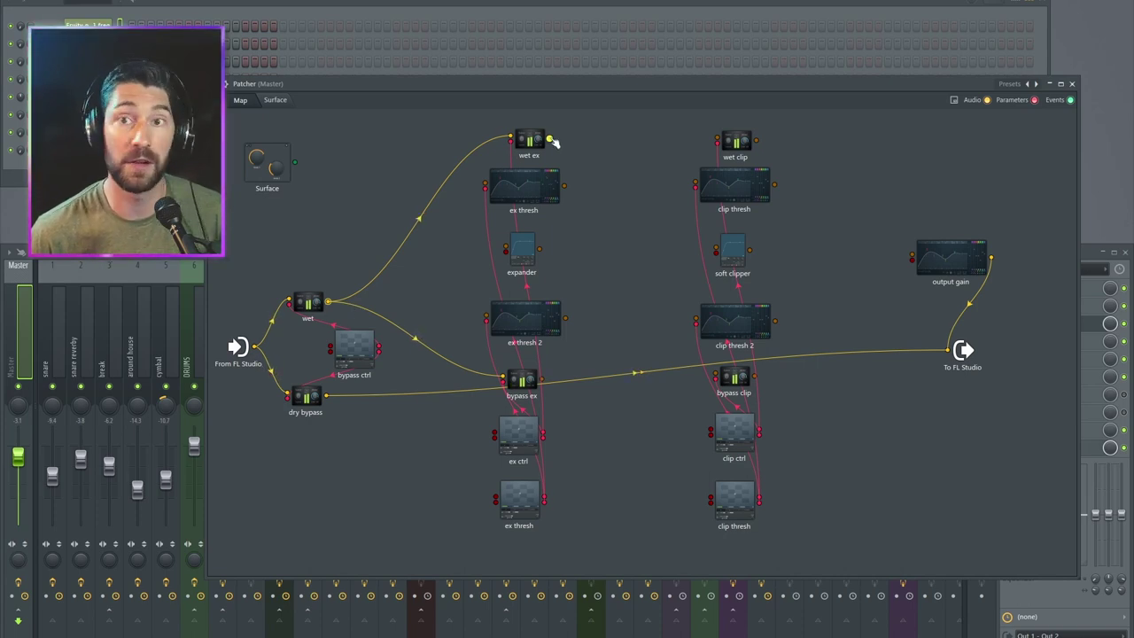
left_click_drag(550, 139, 550, 139)
left_click_drag(485, 183, 484, 183)
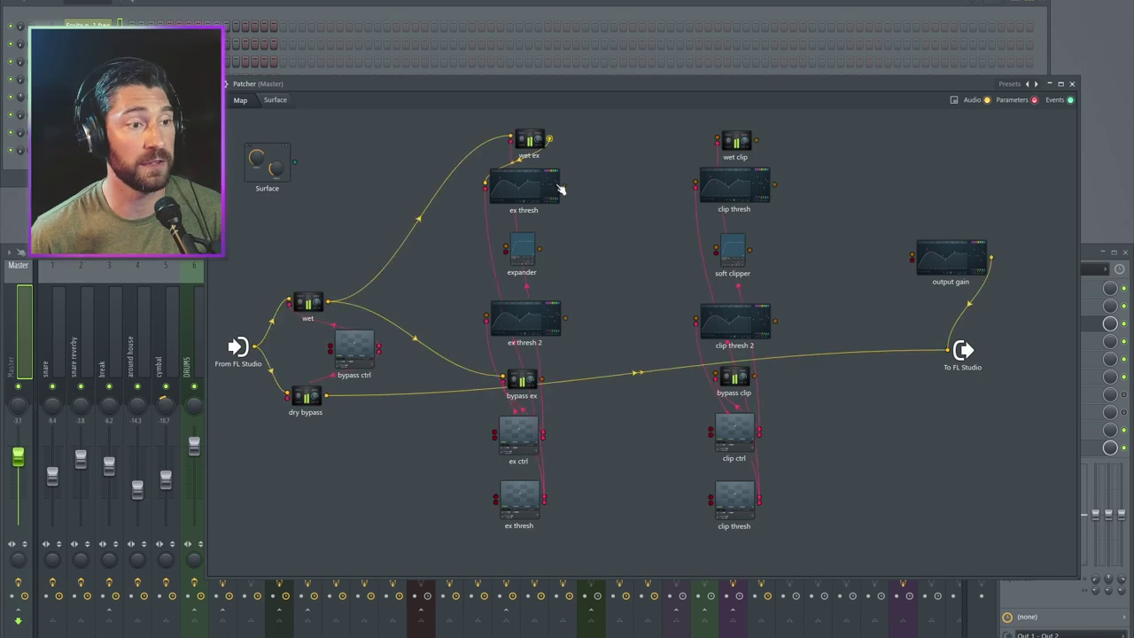
left_click_drag(564, 187, 552, 257)
left_click_drag(486, 315, 487, 315)
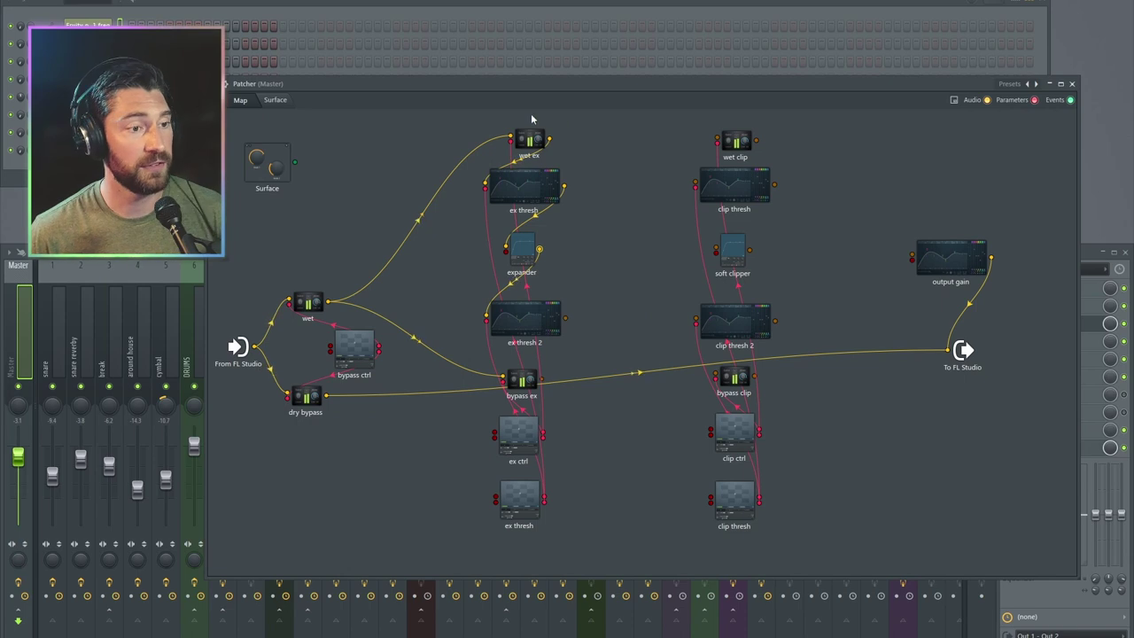
- Route the audio outputs of ex thresh 2 and bypass ex each to both wet clip and bypass clip
left_click_drag(563, 317, 718, 139)
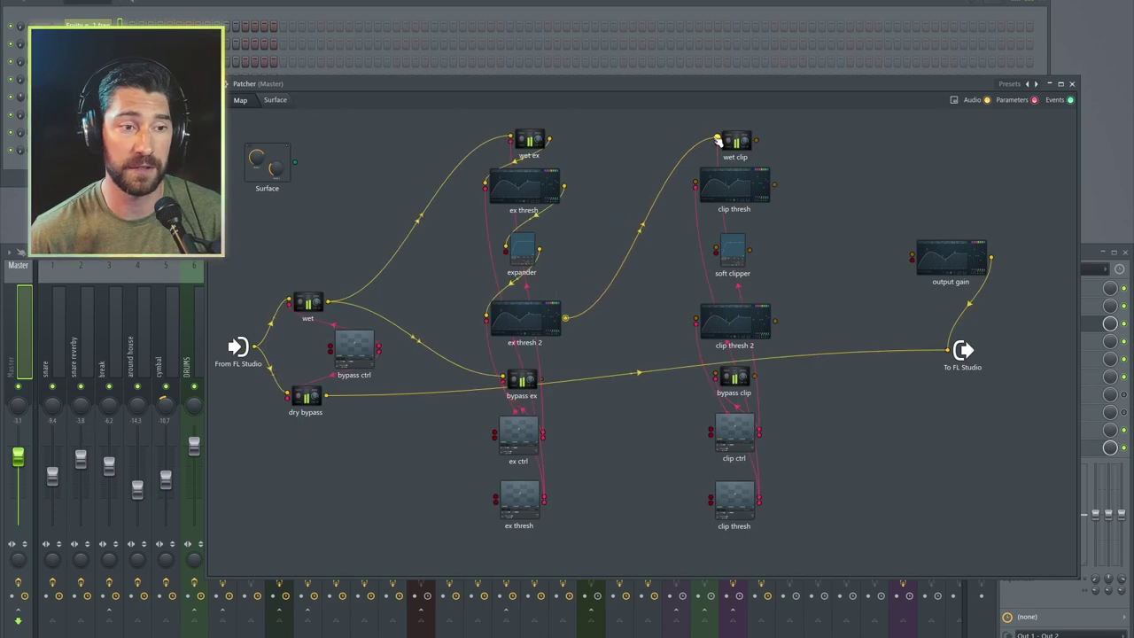
left_click_drag(566, 319, 575, 321)
left_click_drag(656, 356, 715, 375)
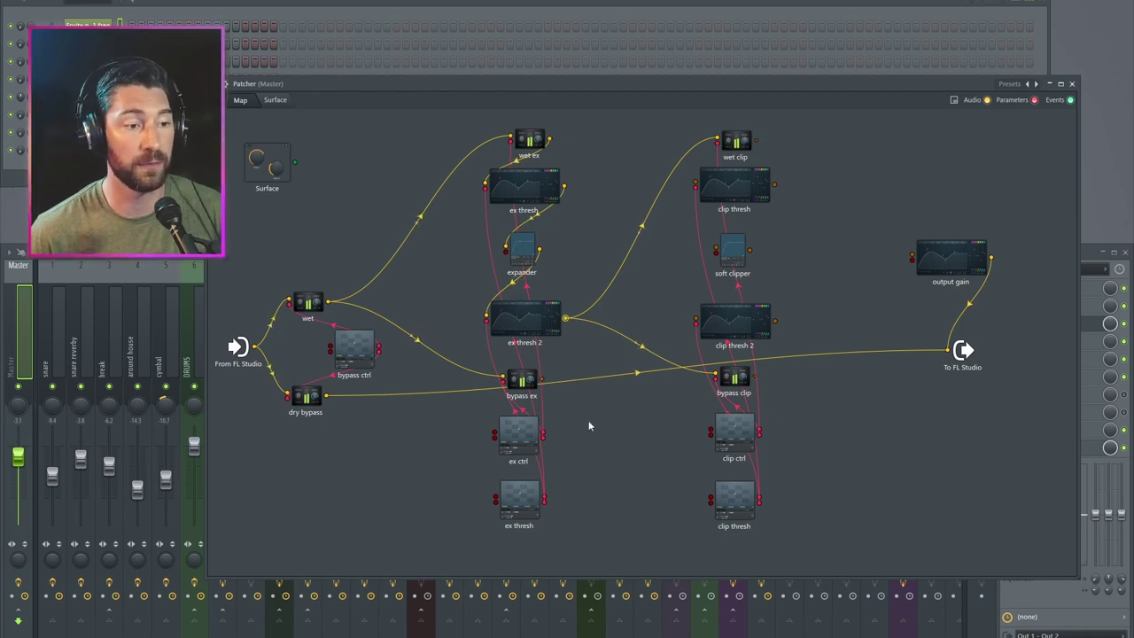
left_click_drag(542, 380, 586, 340)
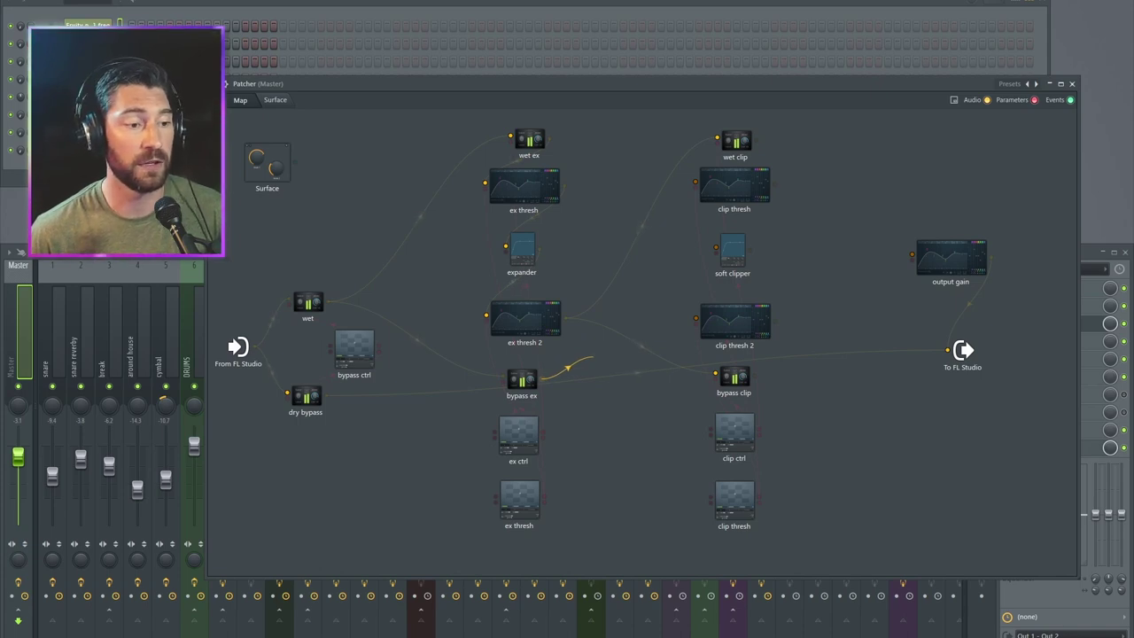
left_click_drag(591, 358, 719, 140)
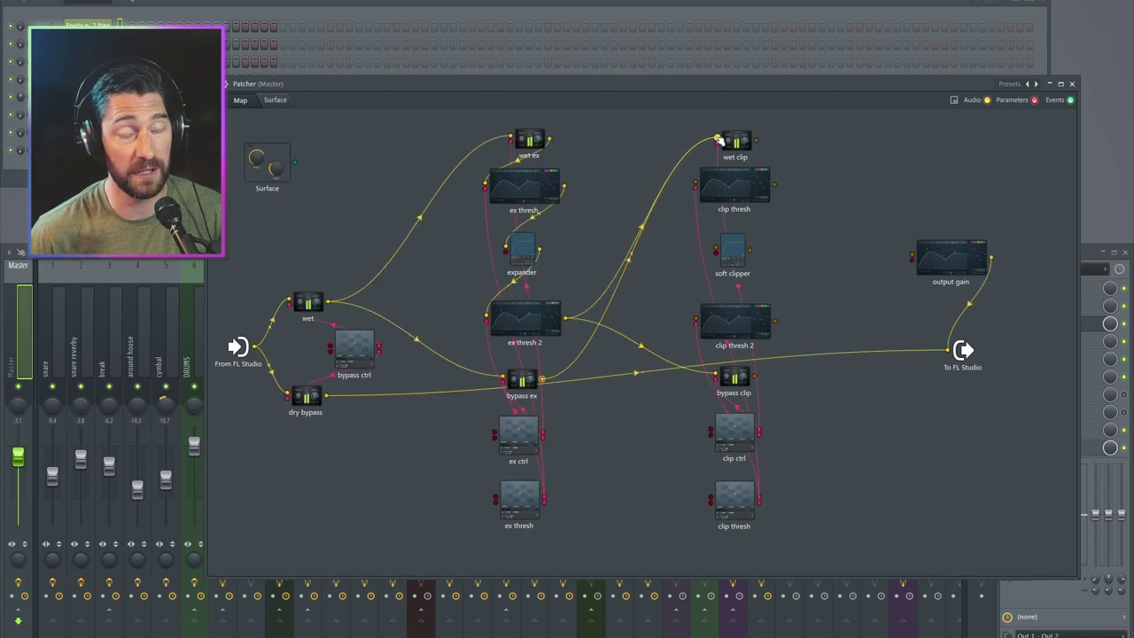
left_click_drag(541, 379, 716, 377)
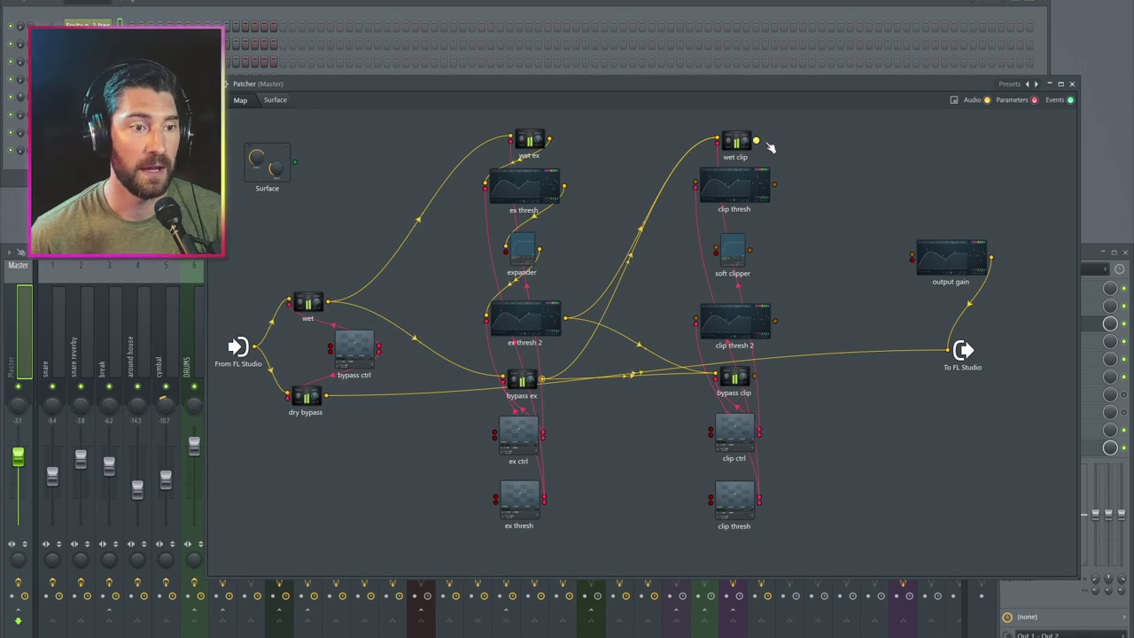
- Route wet clip's audio through clip thresh, soft clipper and clip thresh 2 into output gain, and bypass clip directly into output gain
left_click_drag(758, 141, 795, 133)
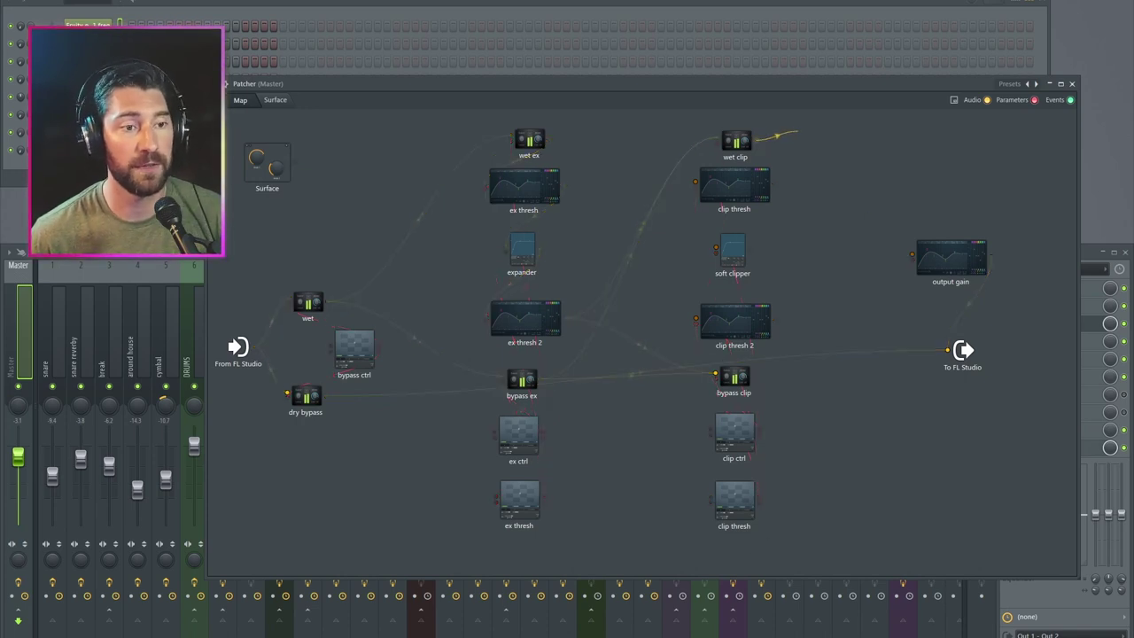
left_click_drag(695, 182, 695, 182)
left_click_drag(772, 186, 747, 213)
left_click_drag(715, 247, 772, 324)
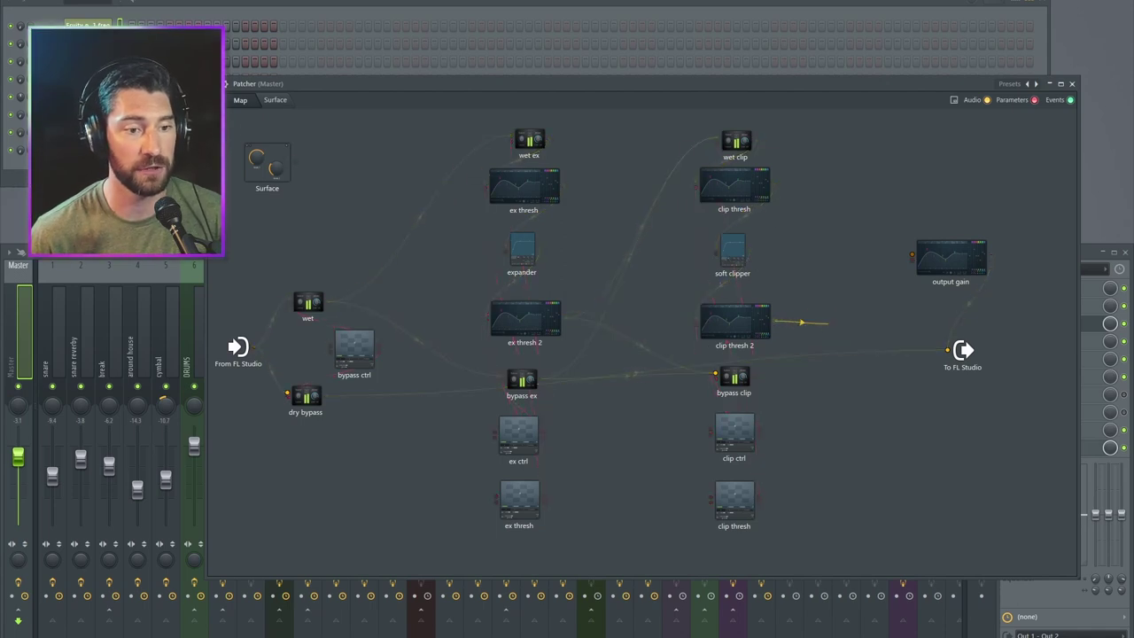
left_click_drag(844, 278, 911, 256)
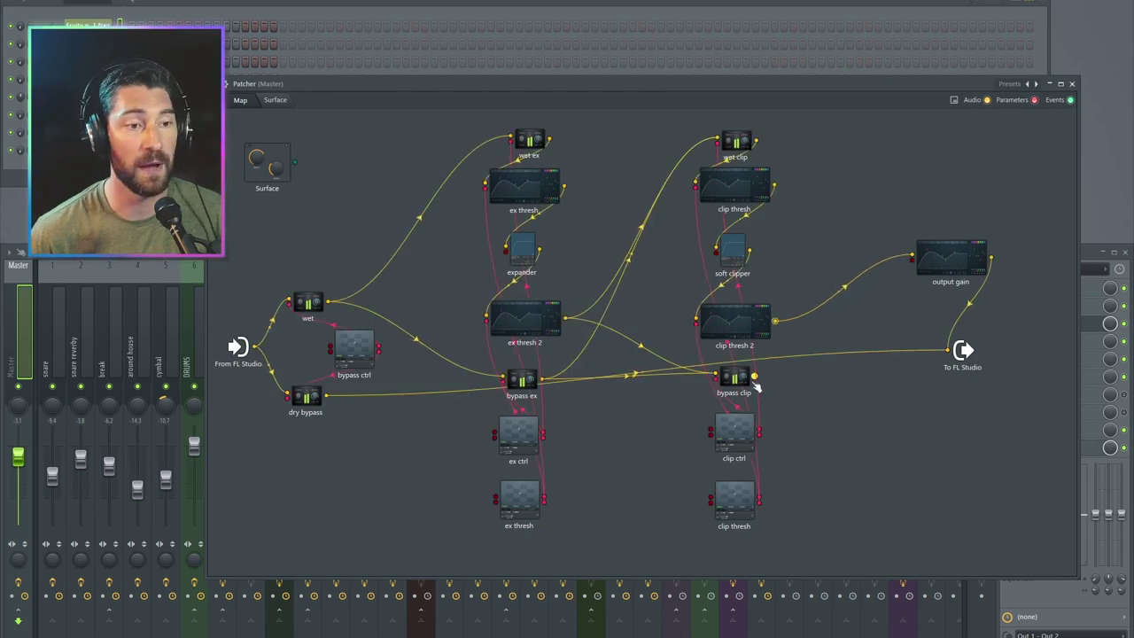
left_click_drag(755, 379, 912, 256)
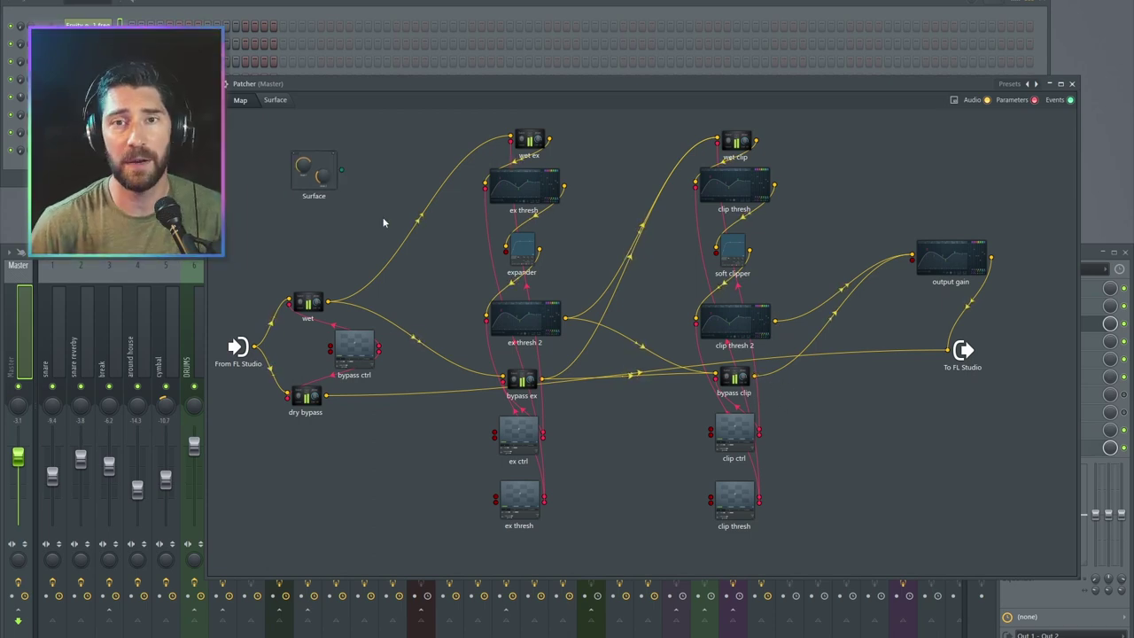
- Shift the Surface module slightly on the map and deactivate its MIDI output event
mouse_move(313, 170)
left_mouse_down()
mouse_move(337, 184)
mouse_move(325, 181)
left_mouse_up()
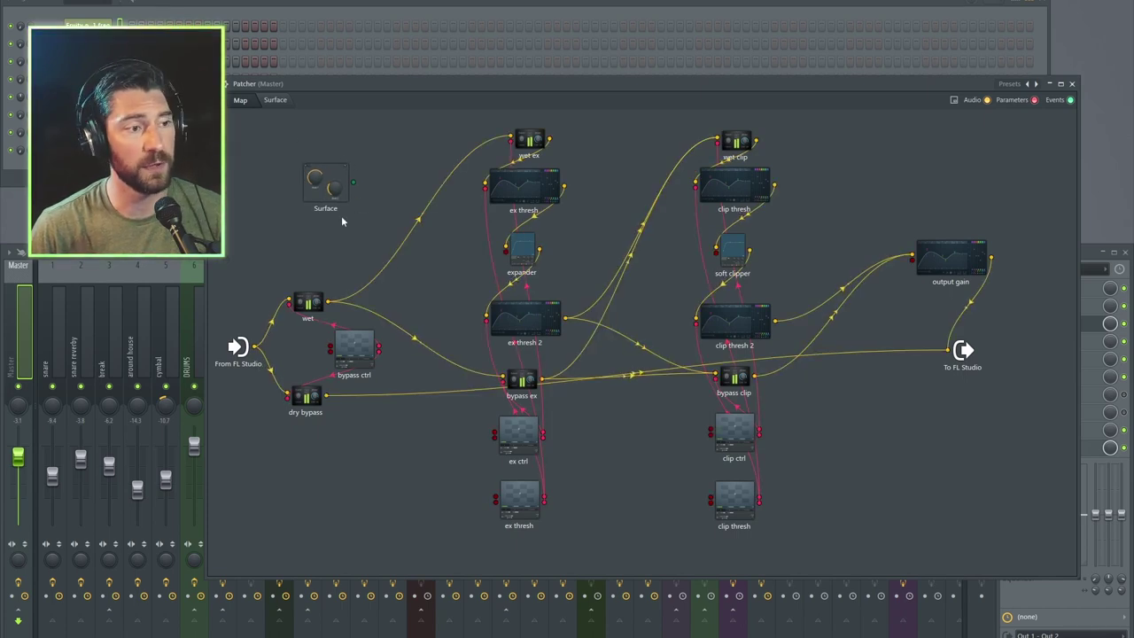
left_click(280, 100)
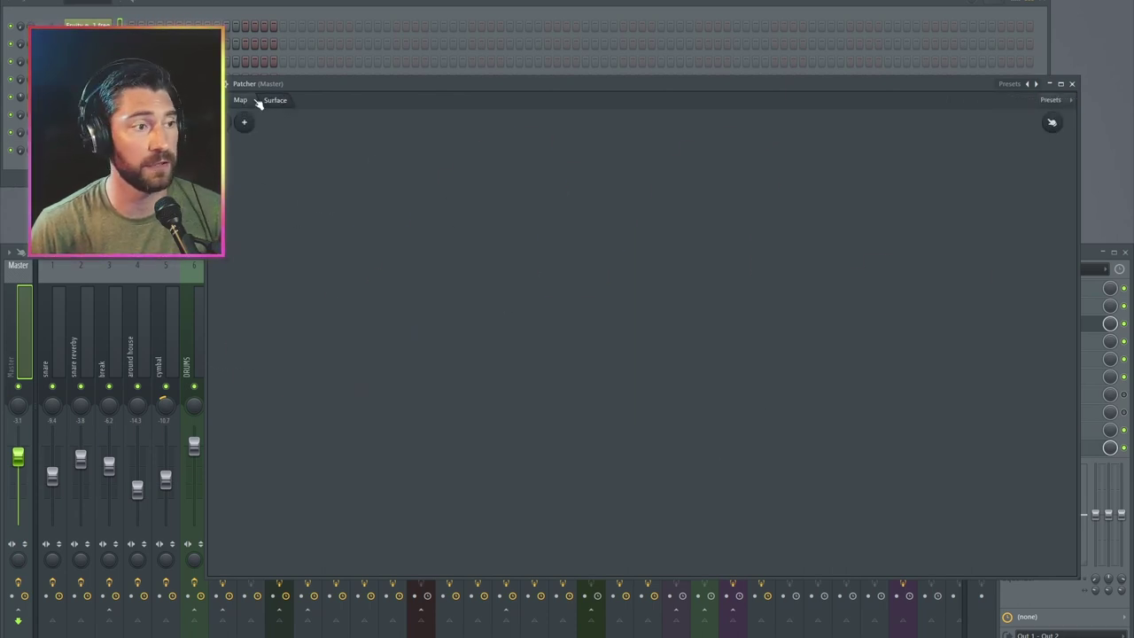
left_click(243, 100)
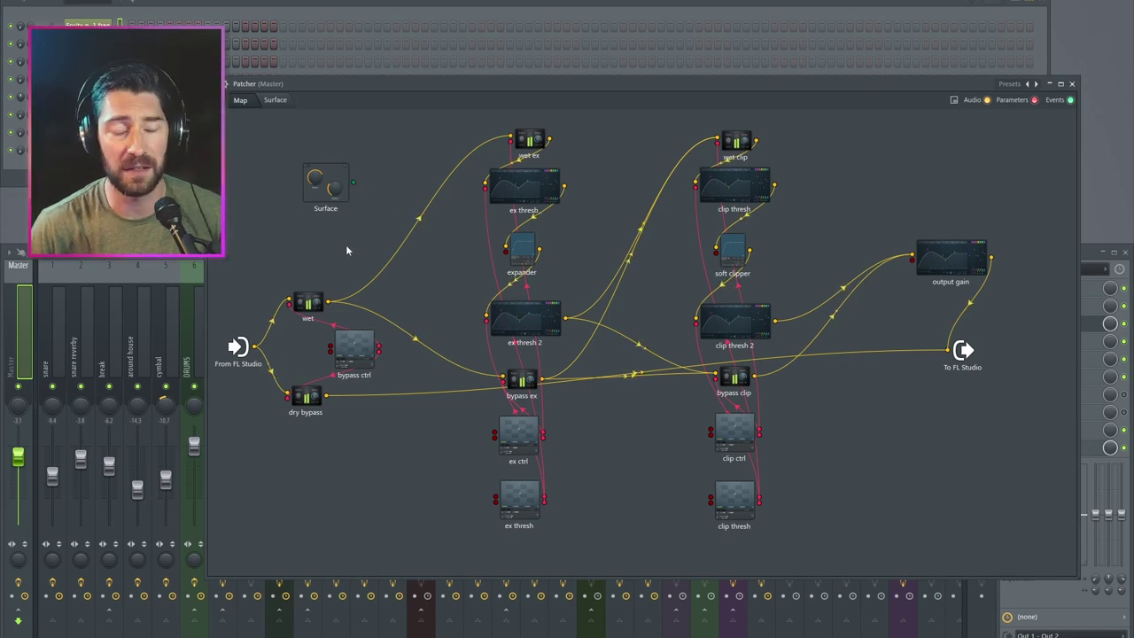
right_click(320, 191)
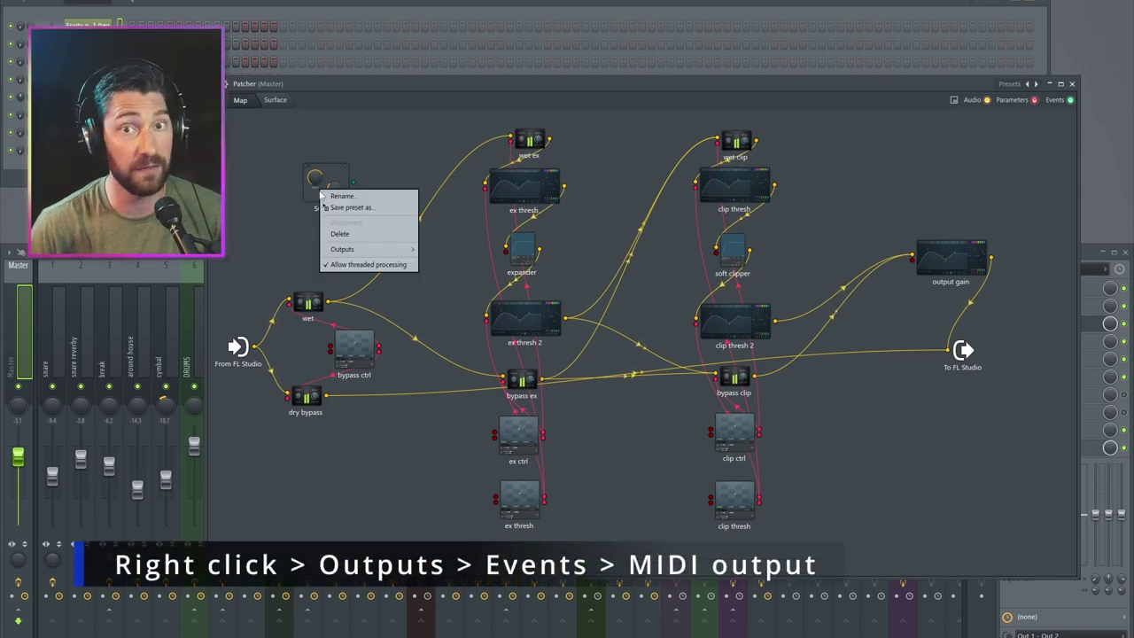
mouse_move(372, 249)
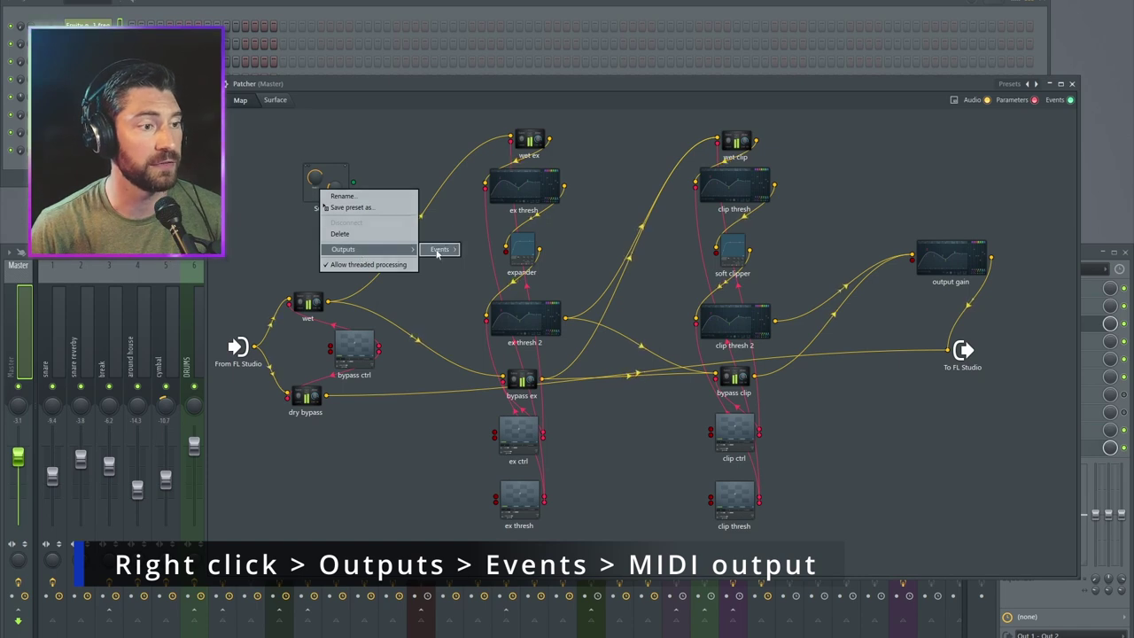
mouse_move(437, 254)
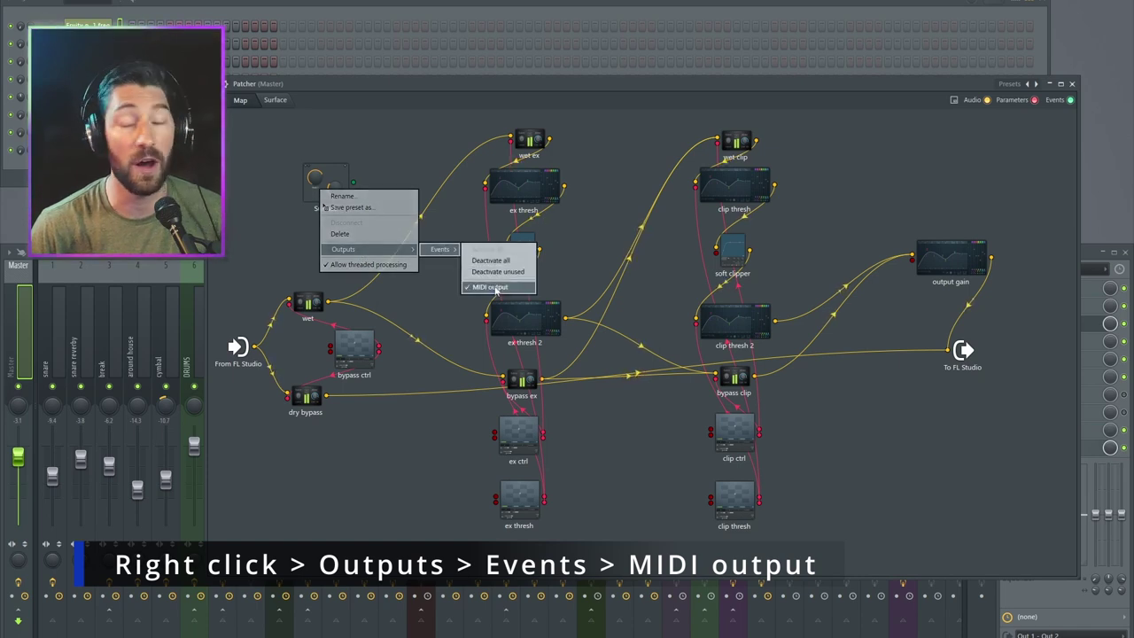
left_click(491, 287)
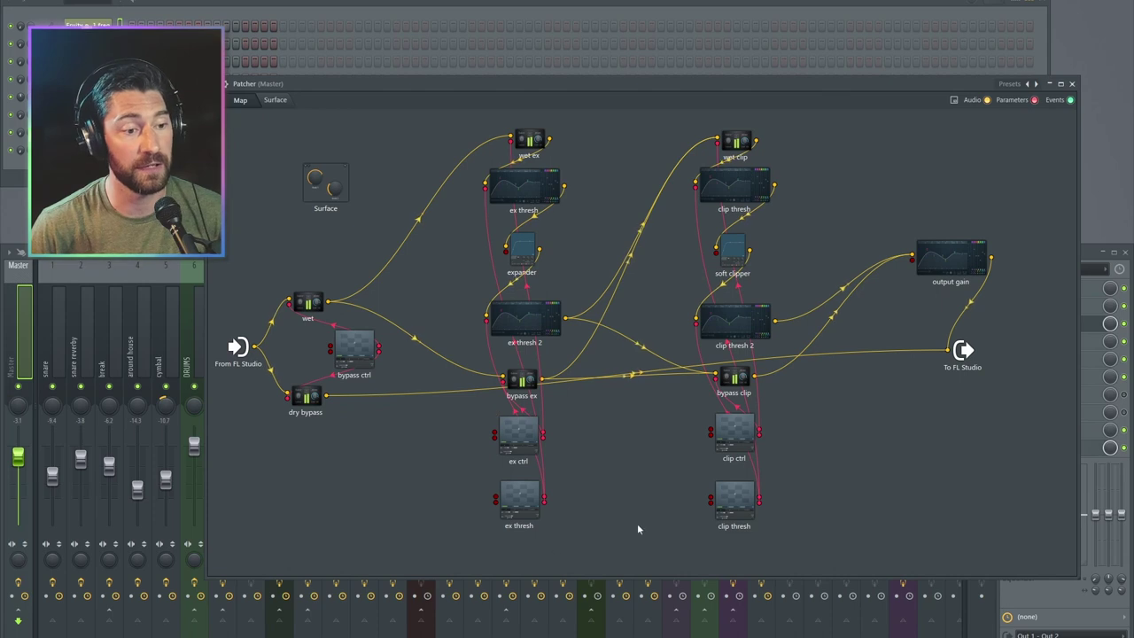
- Open the Surface view, hide its on-screen buttons and turn on edit mode
left_click(276, 101)
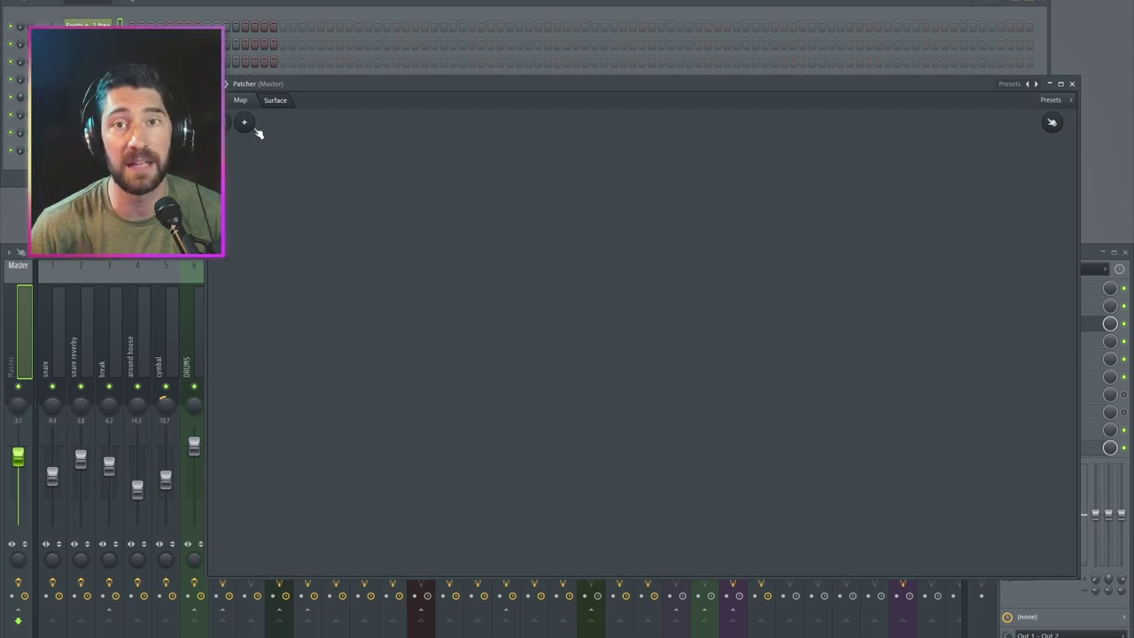
right_click(321, 175)
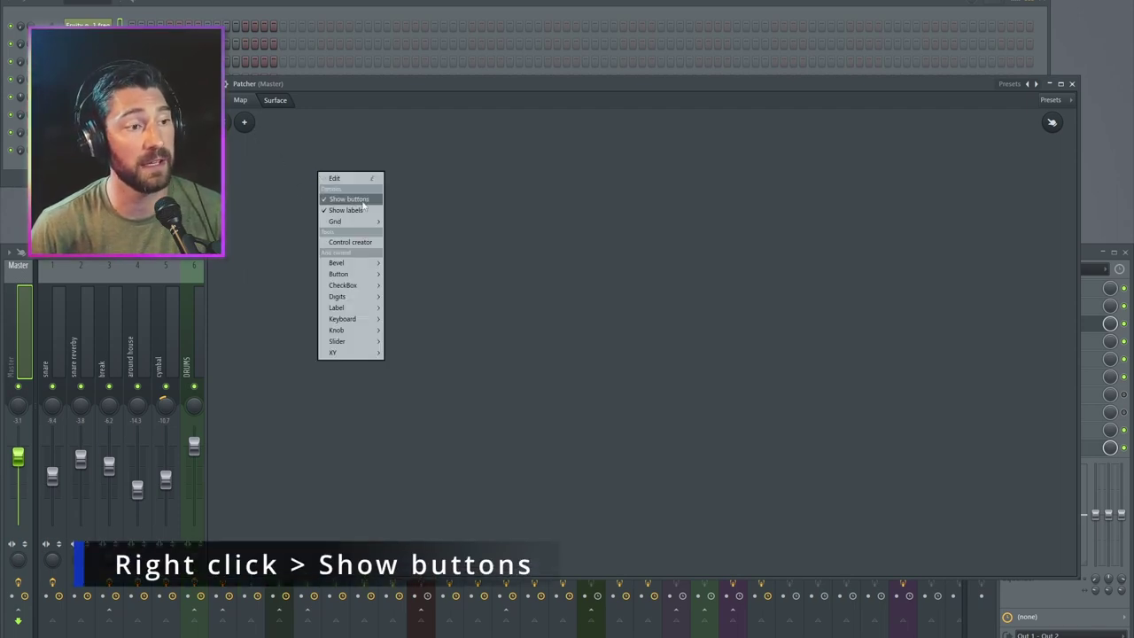
left_click(349, 200)
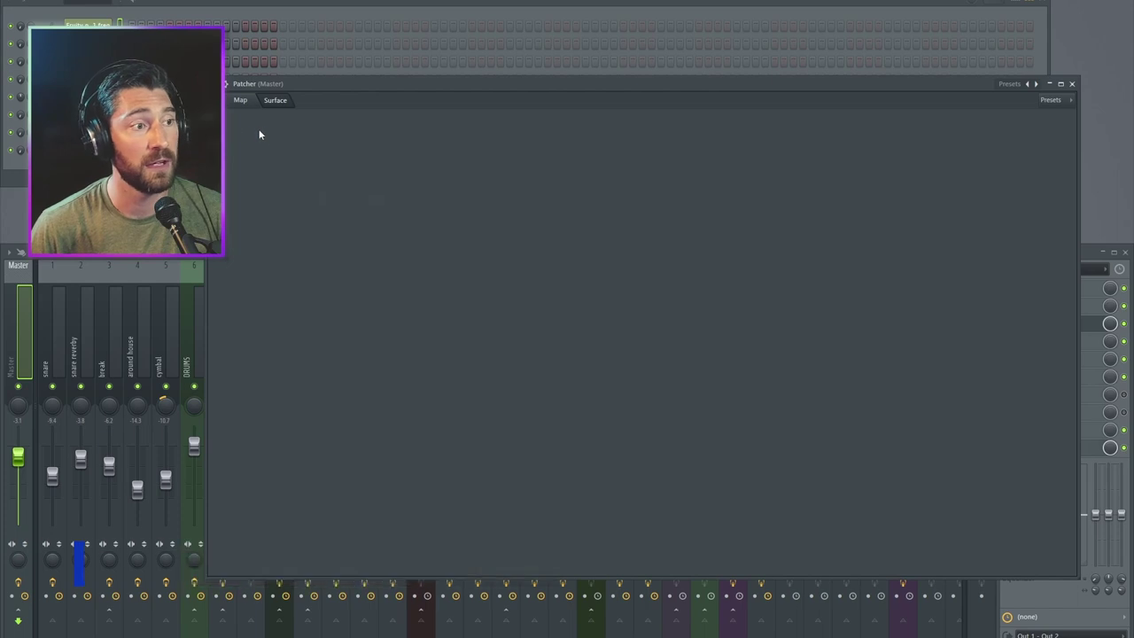
right_click(522, 205)
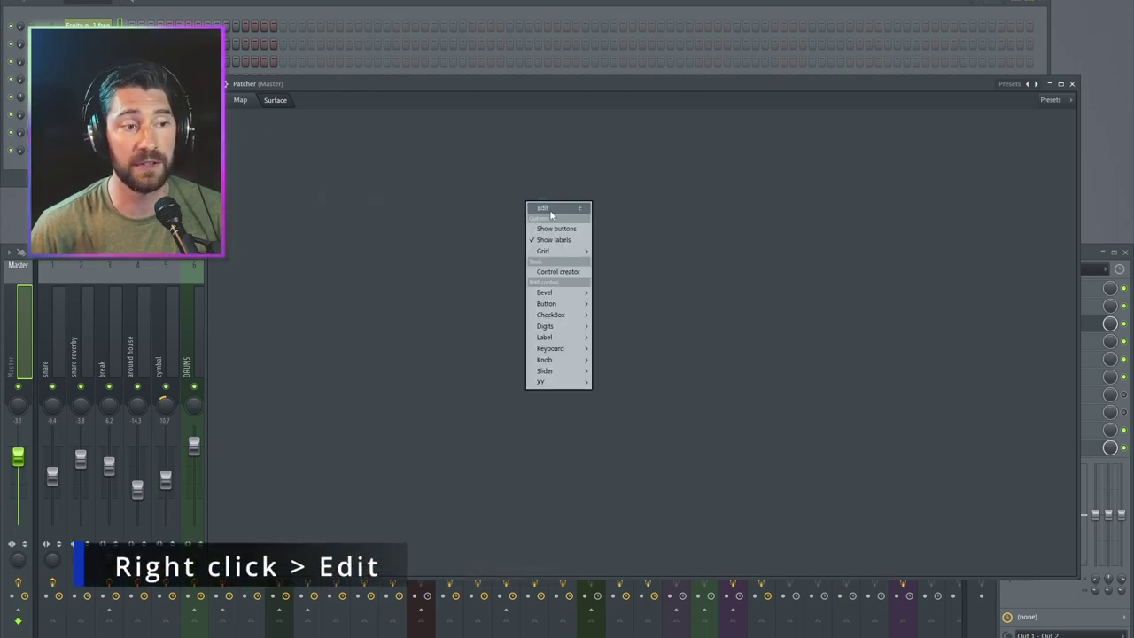
left_click(548, 208)
- Open the Control Creator, place its window over the Surface and look through the slider, button and wheel designs
right_click(286, 170)
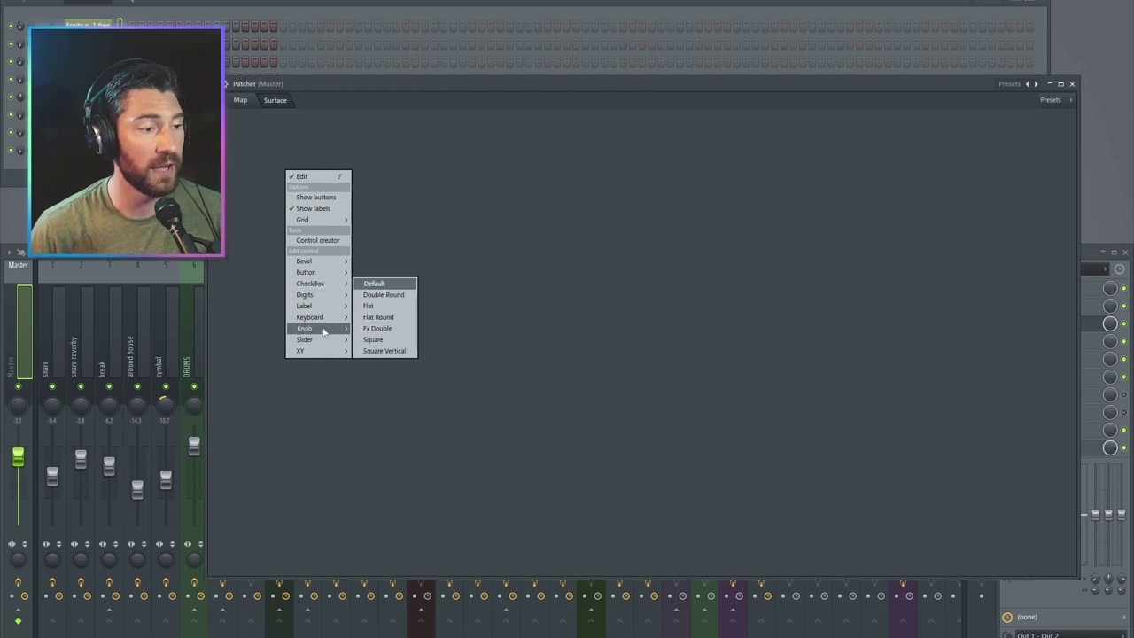
mouse_move(323, 334)
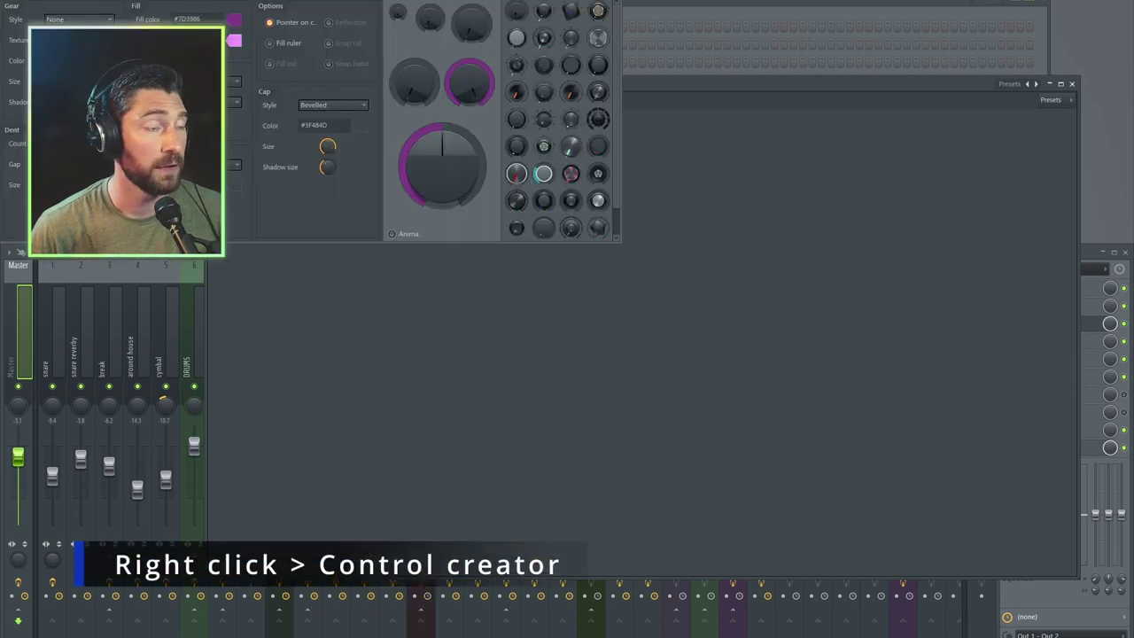
left_click_drag(315, 2, 580, 146)
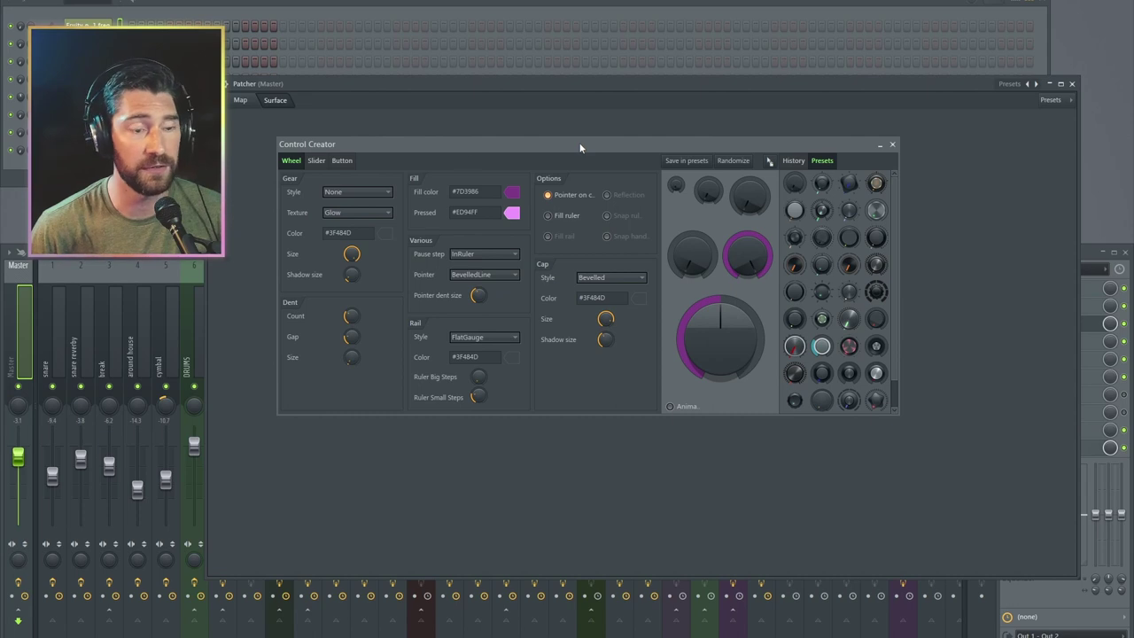
left_click(317, 162)
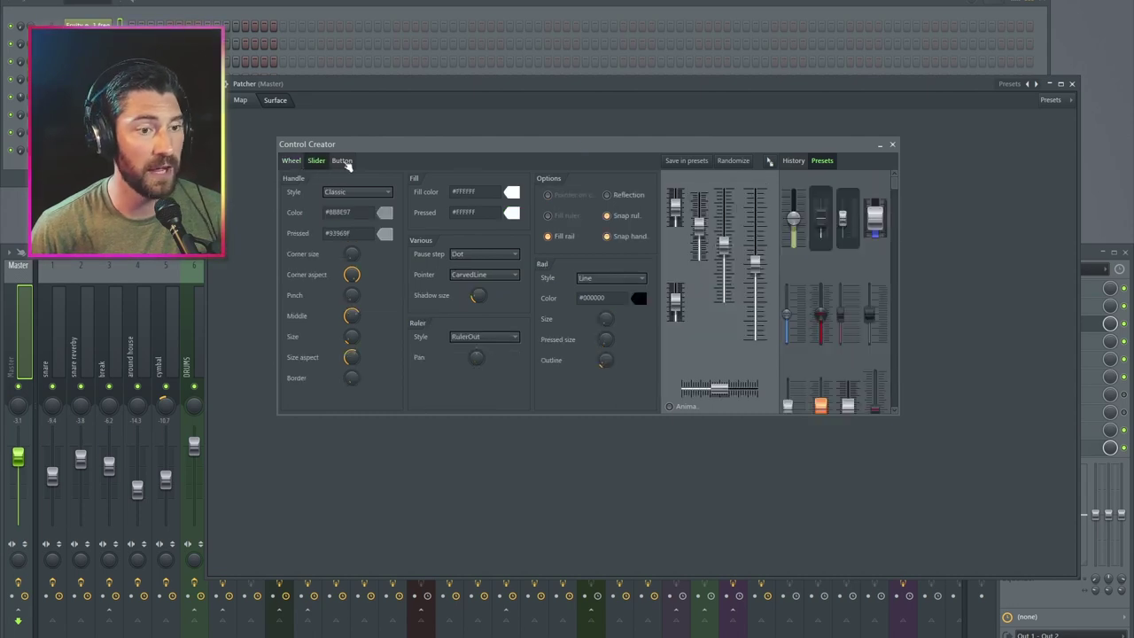
left_click(343, 161)
left_click(293, 162)
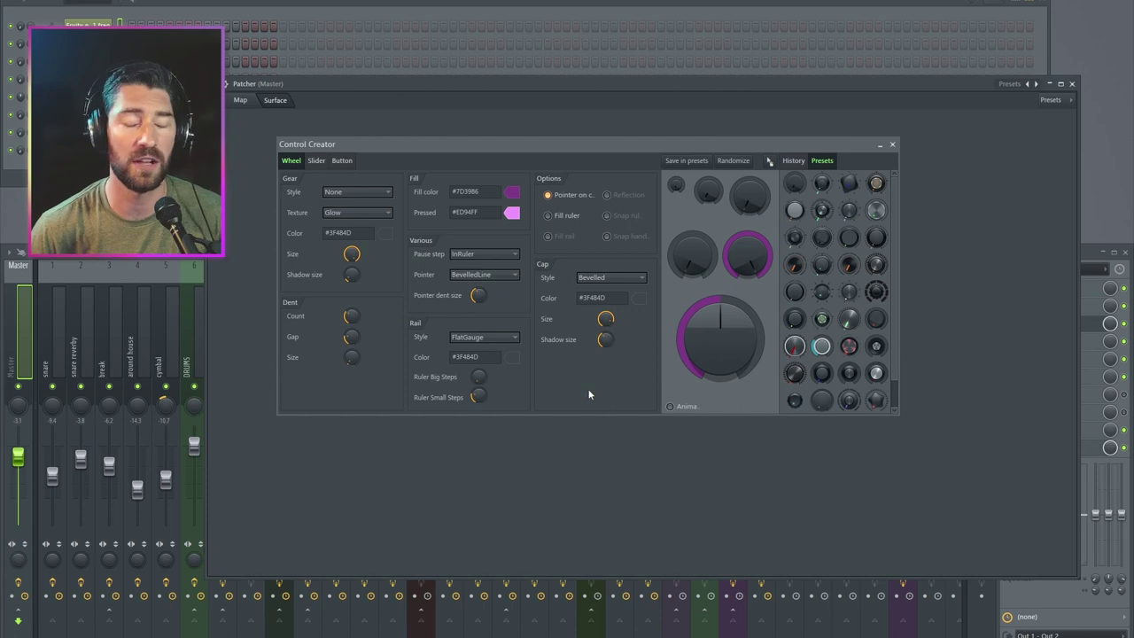
- Choose the teal-ringed wheel preset with a light rim and add it to the Surface as a knob
left_click(811, 351)
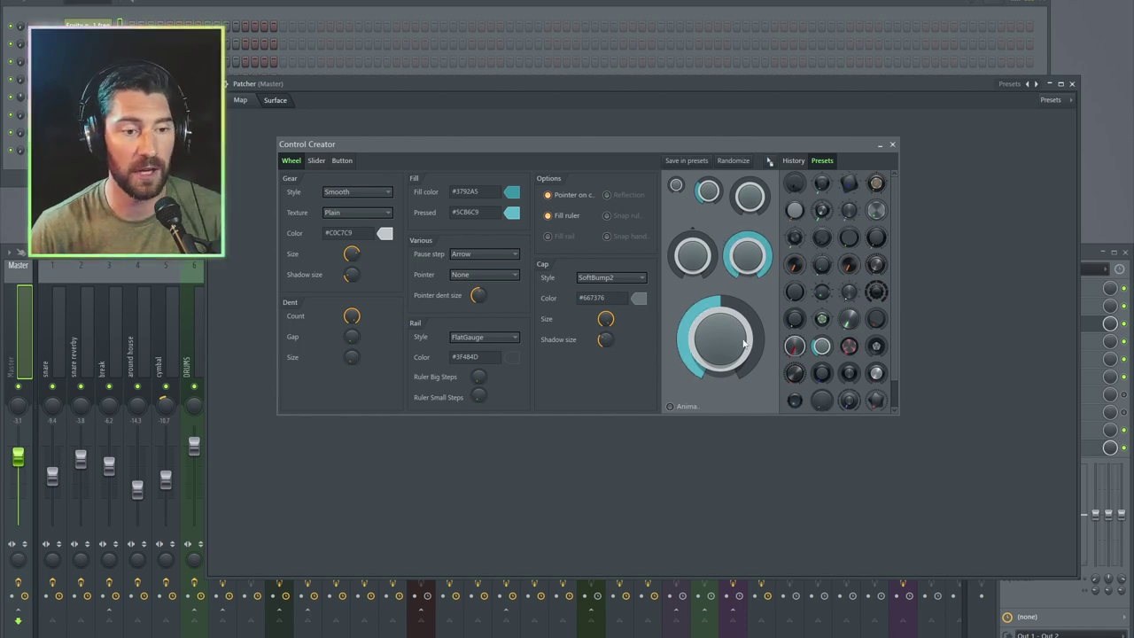
left_click_drag(662, 145, 680, 156)
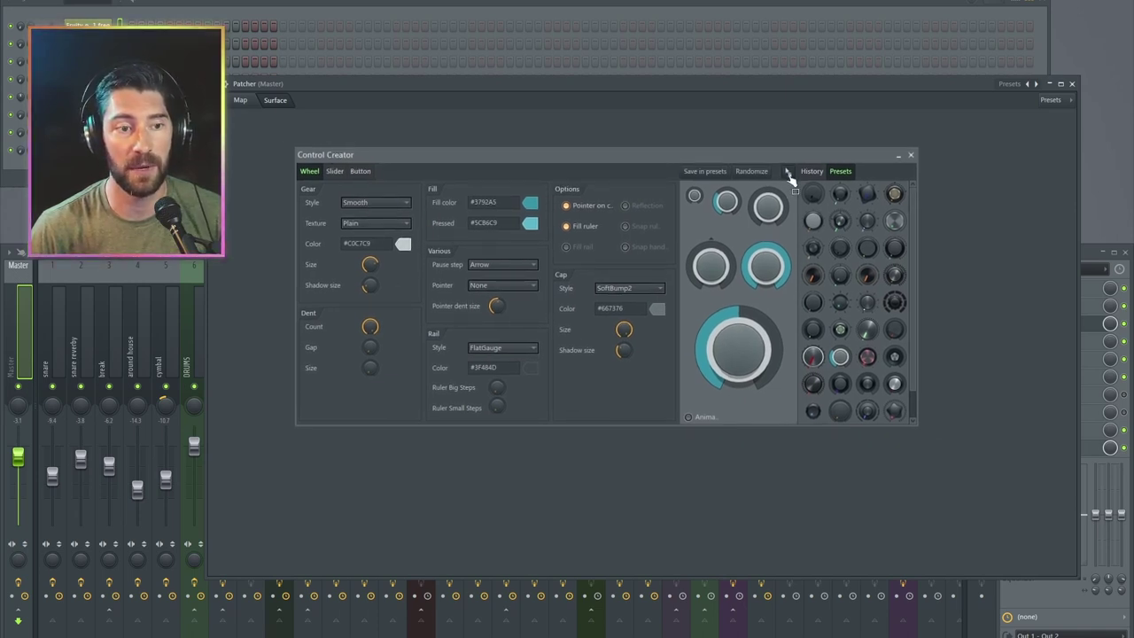
left_click_drag(788, 173, 428, 224)
left_click(789, 514)
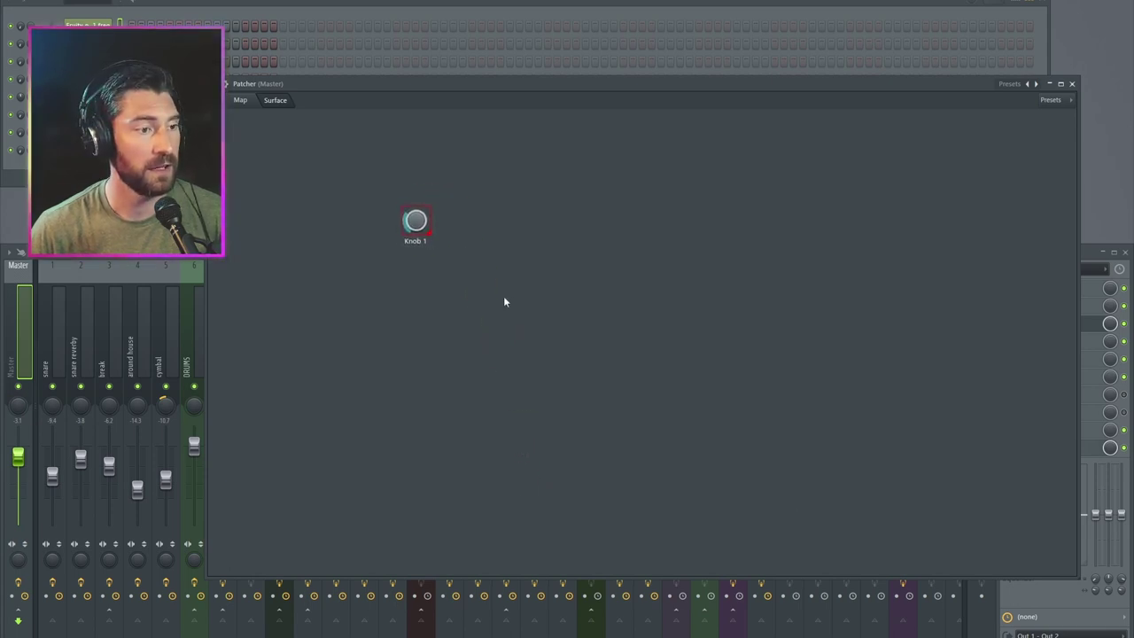
- Set the Surface grid to 10px, then enlarge Knob 1 and move it to the upper-left area of the Surface
right_click(514, 199)
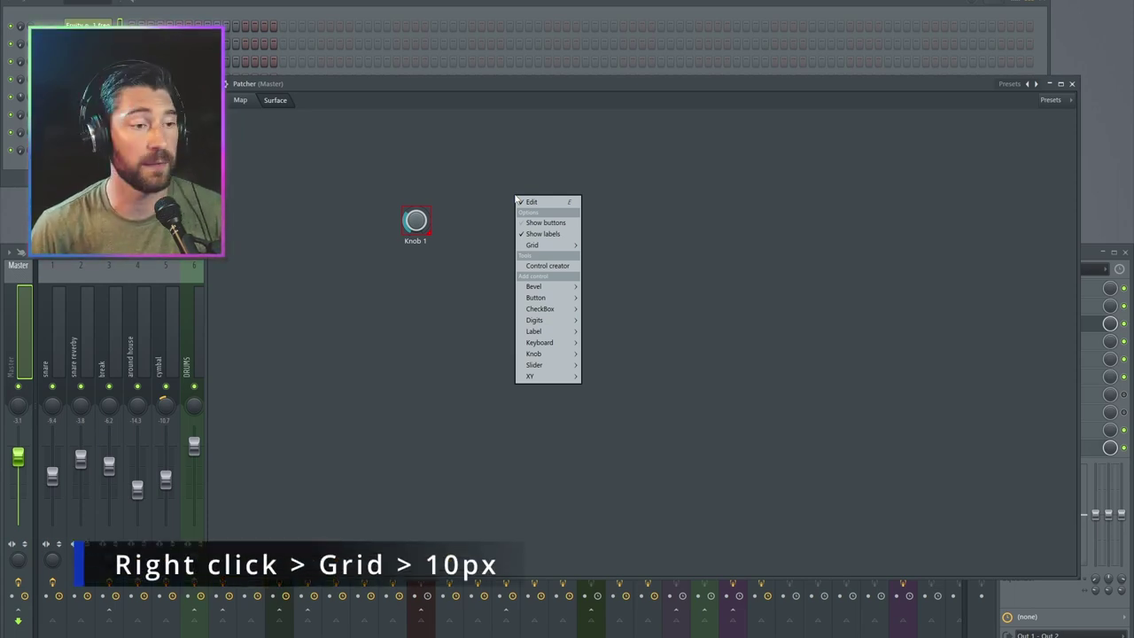
mouse_move(548, 249)
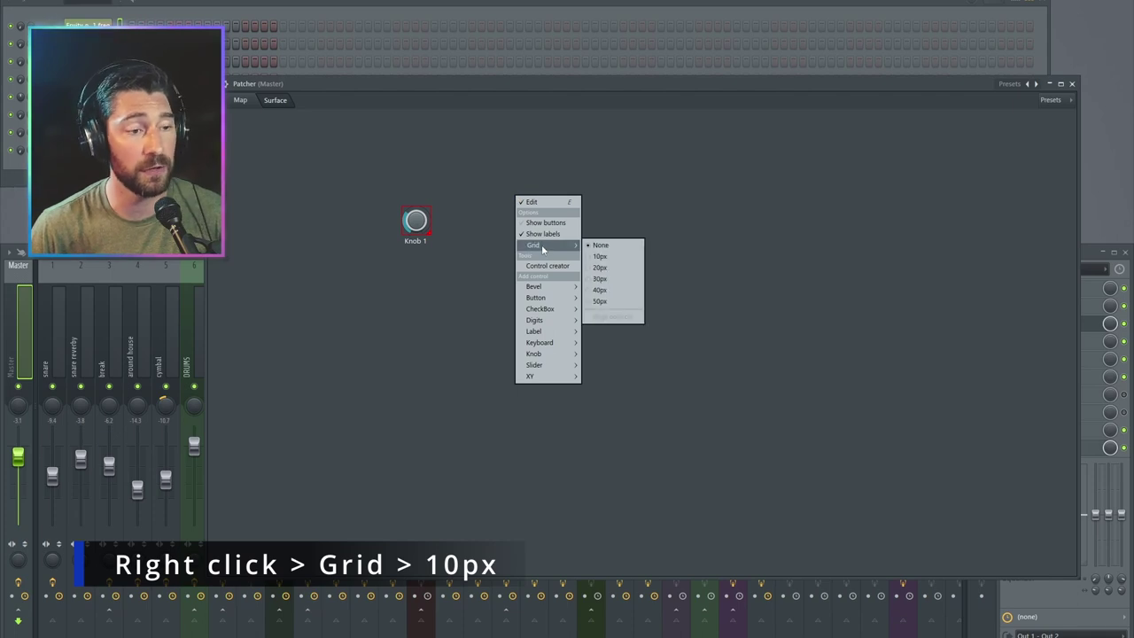
left_click(601, 257)
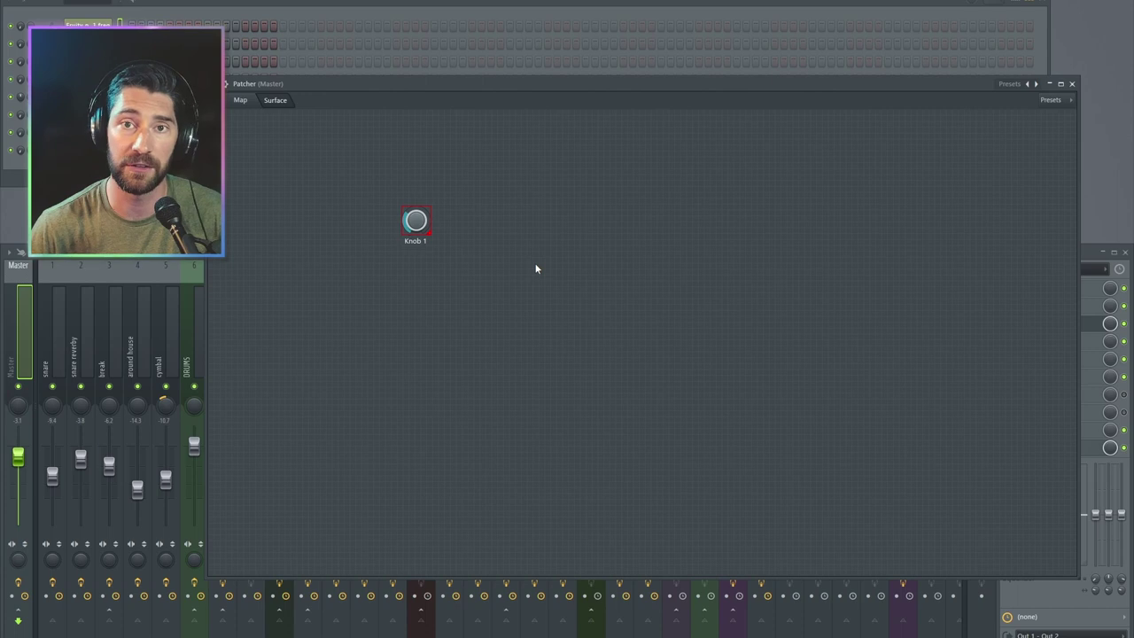
left_click_drag(433, 237, 321, 221)
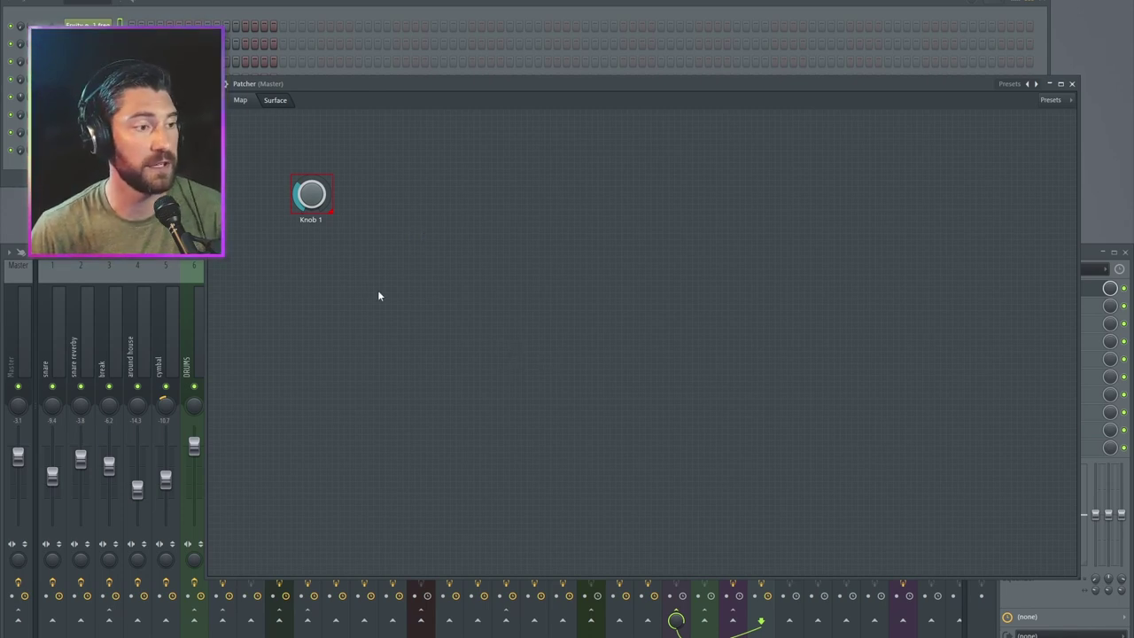
- Duplicate Knob 1 twice, placing one copy directly below it and the other in a second column level with it
right_click(312, 202)
left_click(340, 277)
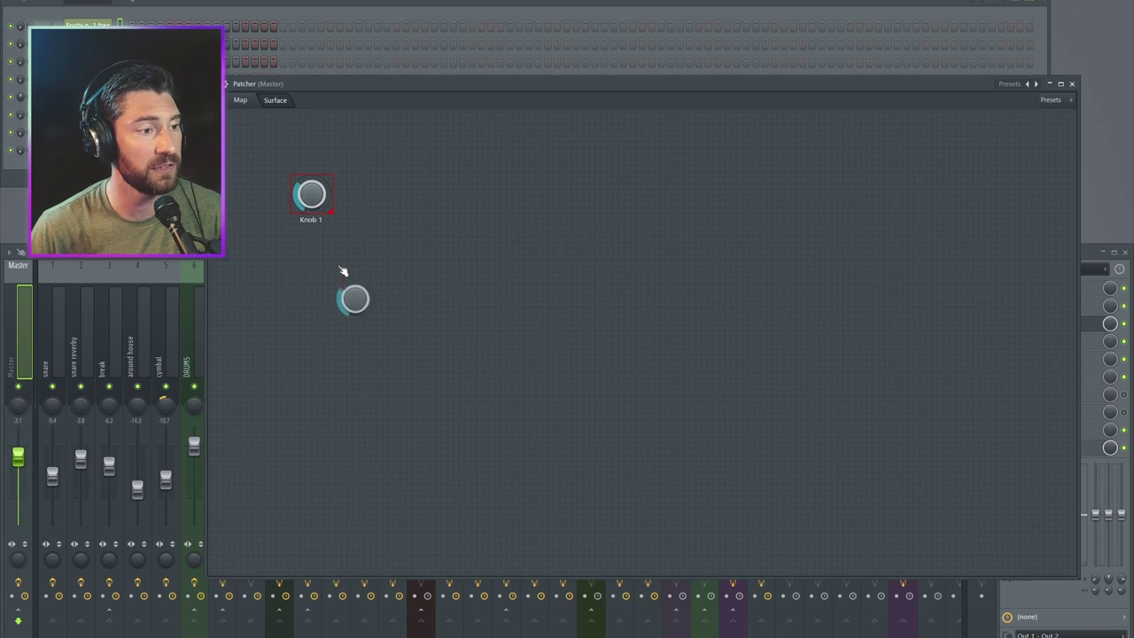
left_click_drag(352, 276, 326, 265)
right_click(322, 200)
left_click(335, 278)
left_click_drag(361, 317, 499, 214)
- Duplicate Knob 3 to a spot directly below it, then duplicate that copy and place the fifth knob between the two columns
right_click(486, 209)
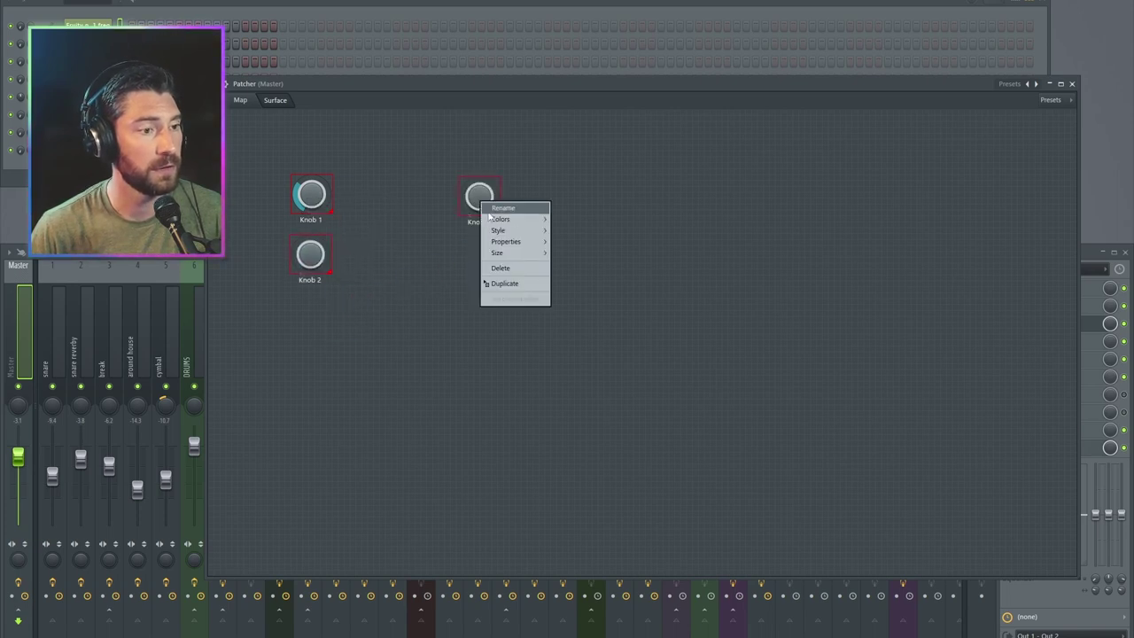
left_click(505, 283)
left_click_drag(490, 313, 478, 261)
right_click(480, 263)
left_click(509, 345)
left_click_drag(422, 321, 398, 241)
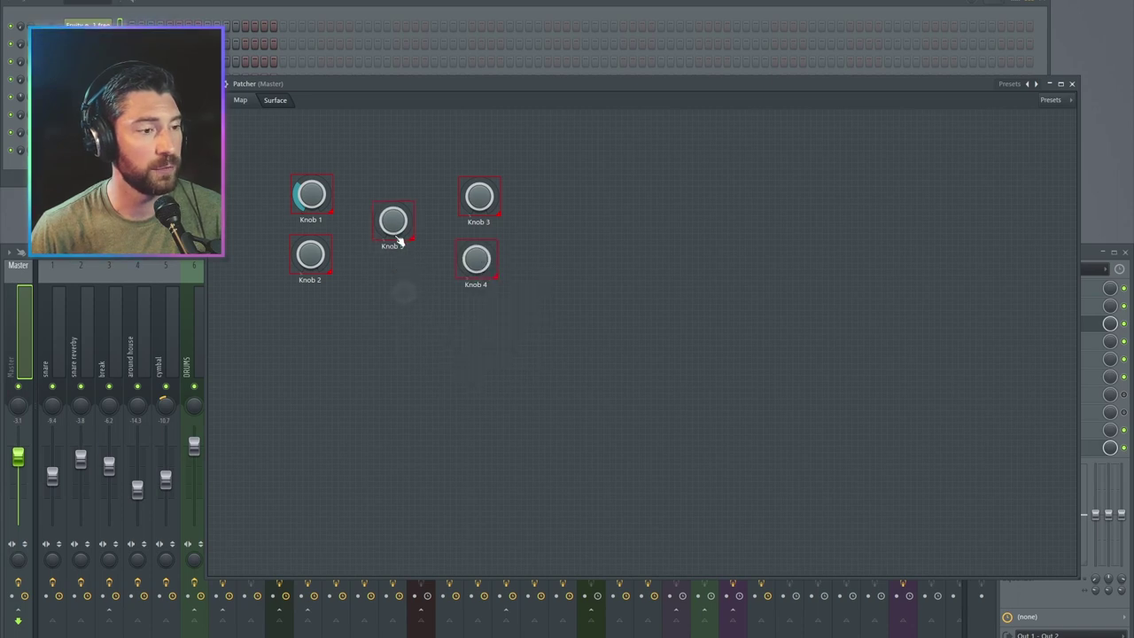
- Turn off Surface edit mode and raise Knob 1 and Knob 3 to their maximum
right_click(378, 150)
left_click(386, 327)
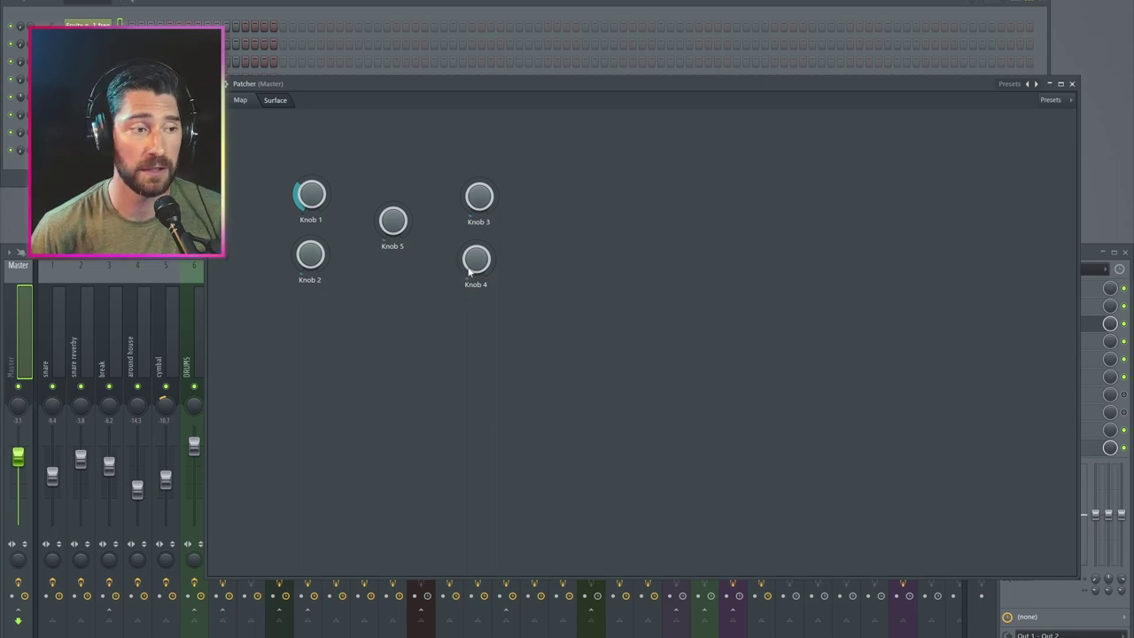
scroll(311, 195, "up", 10)
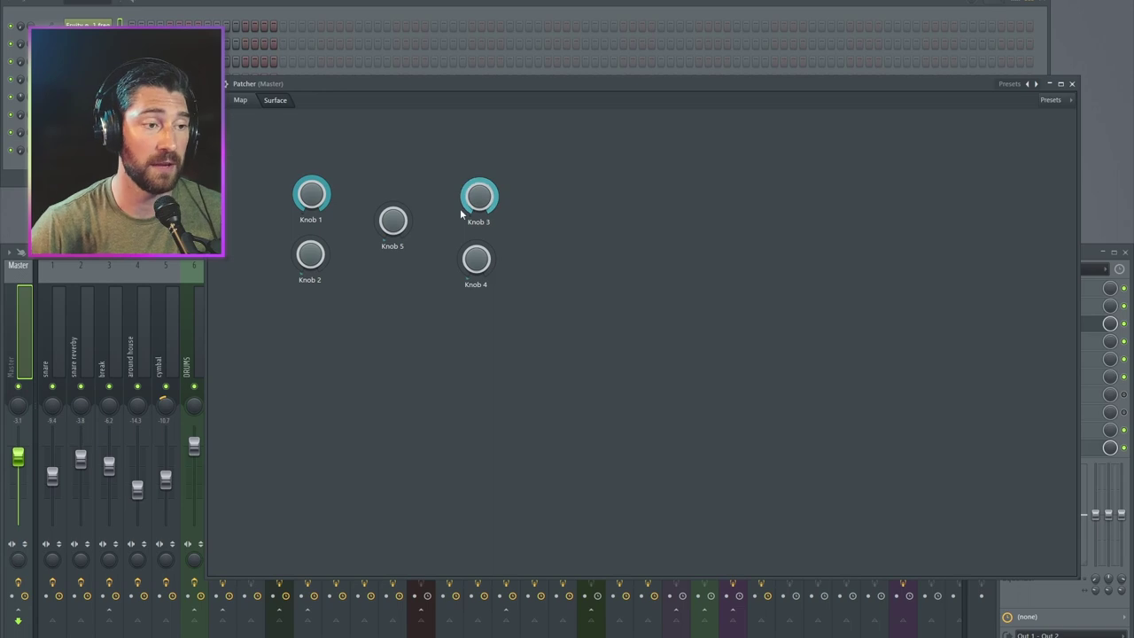
- Activate Knob 5 as a parameter and enter an exact value that puts it at its midpoint
right_click(395, 228)
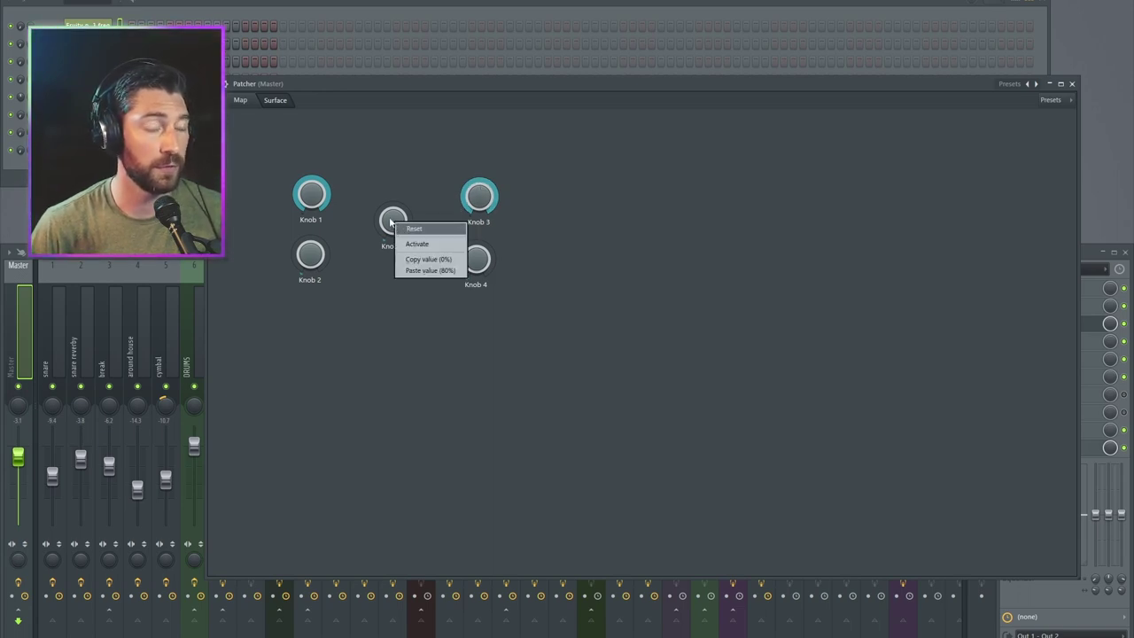
left_click(392, 220)
right_click(393, 223)
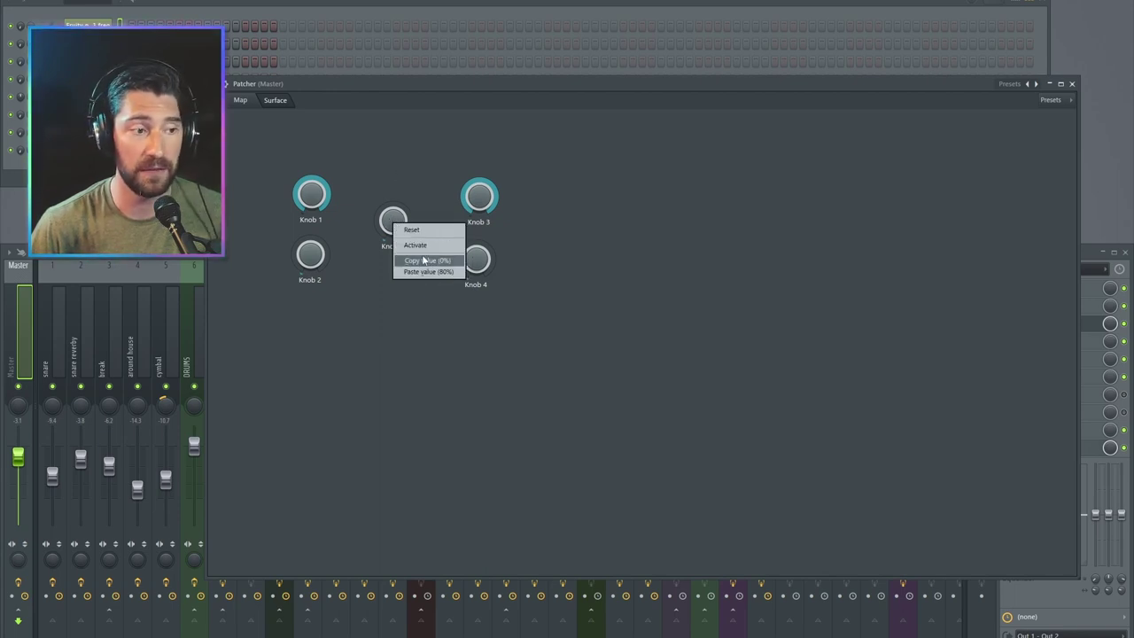
left_click(417, 247)
right_click(397, 221)
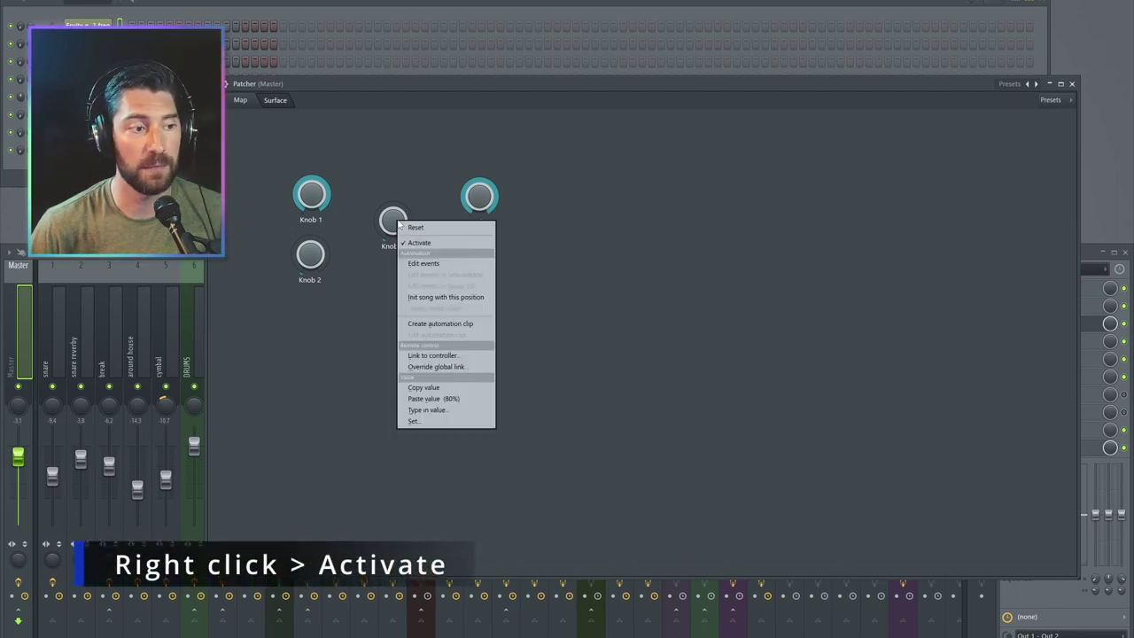
left_click(437, 409)
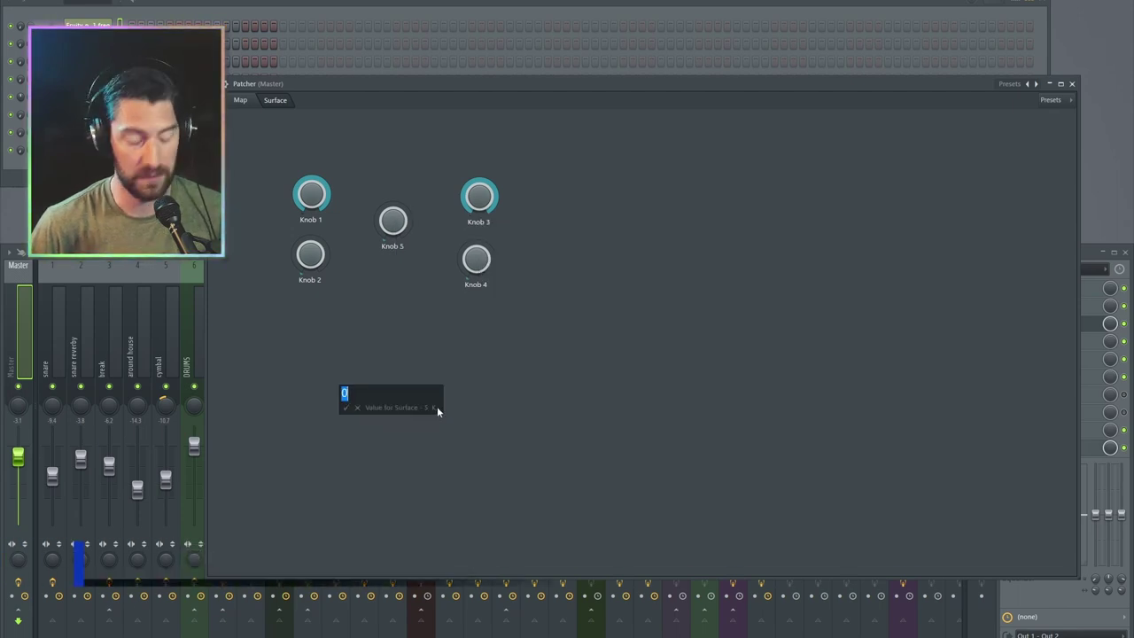
type("100")
key("Return")
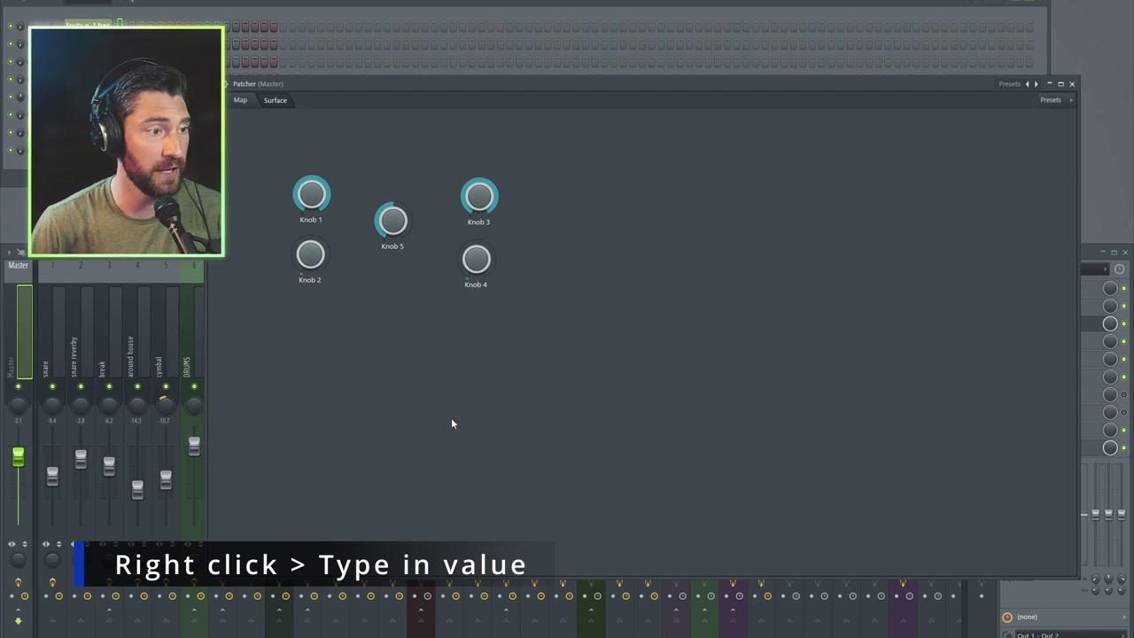
- Deactivate Knob 5 by disabling its input, and turn Surface edit mode back on
right_click(396, 219)
left_click(419, 239)
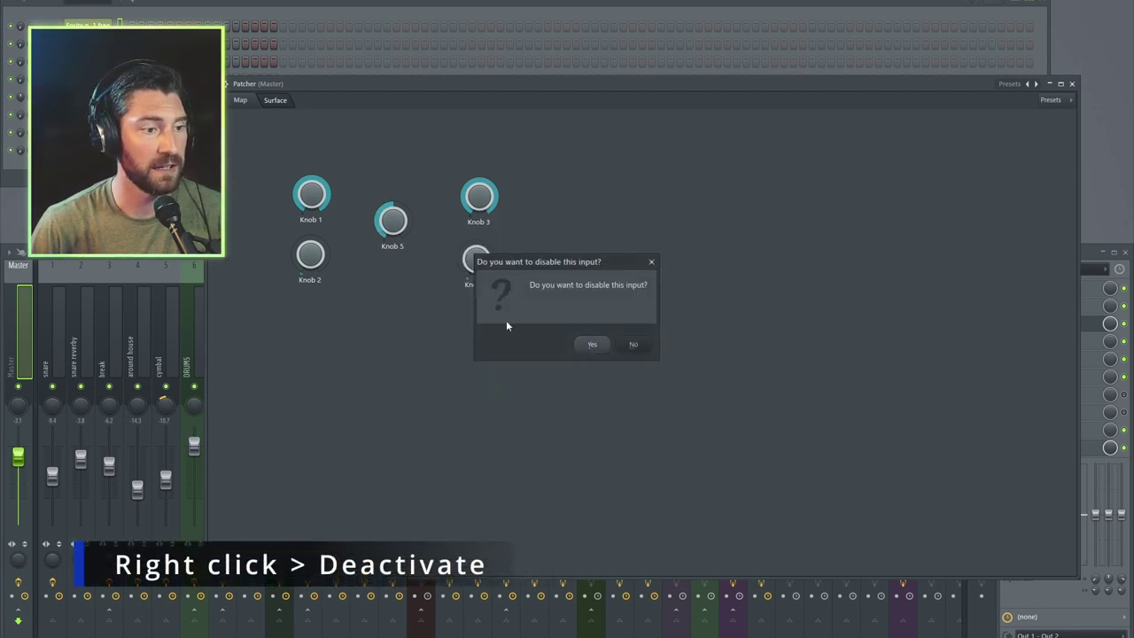
left_click(592, 345)
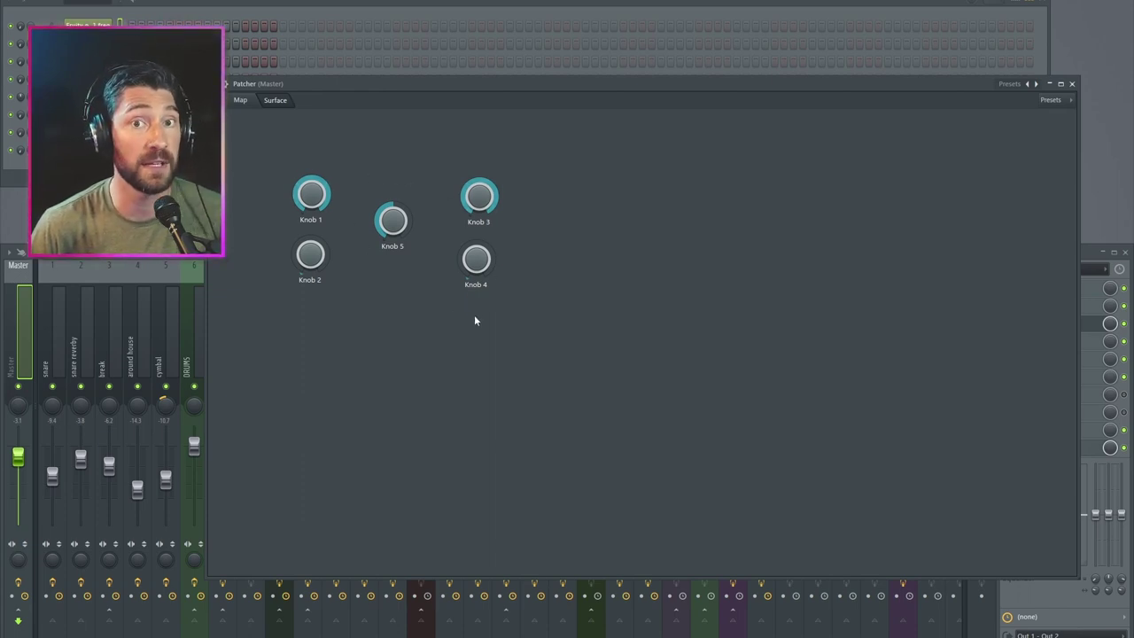
right_click(395, 225)
left_click(427, 167)
- Store the current positions of all five knobs as their default values
right_click(313, 198)
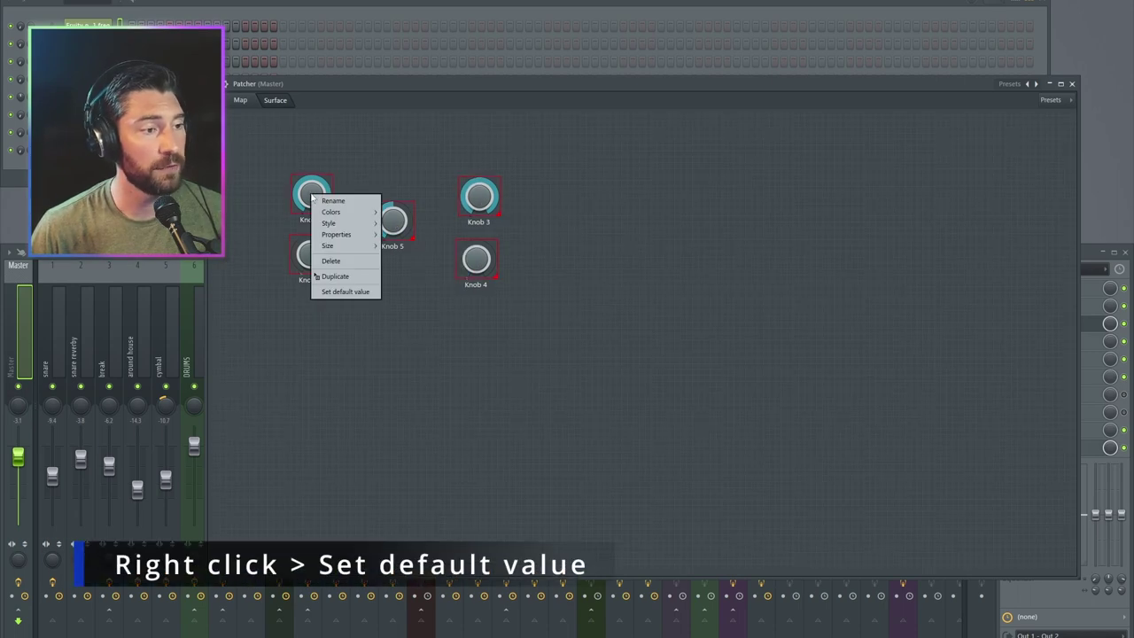
left_click(346, 292)
right_click(315, 258)
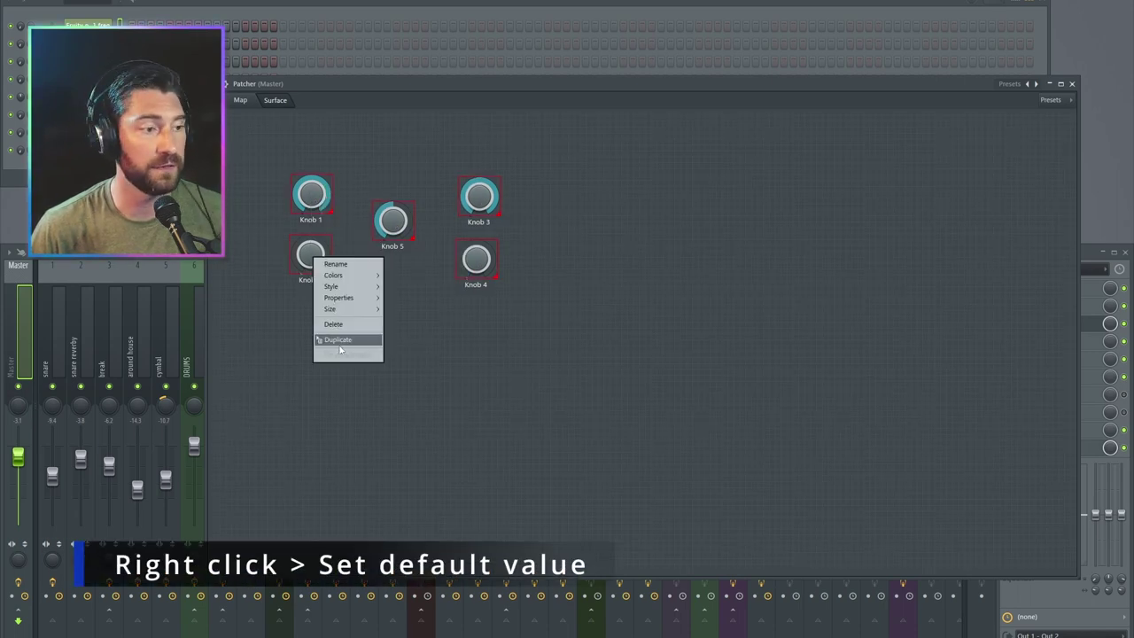
left_click(346, 352)
right_click(466, 269)
left_click(500, 352)
right_click(475, 195)
left_click(505, 292)
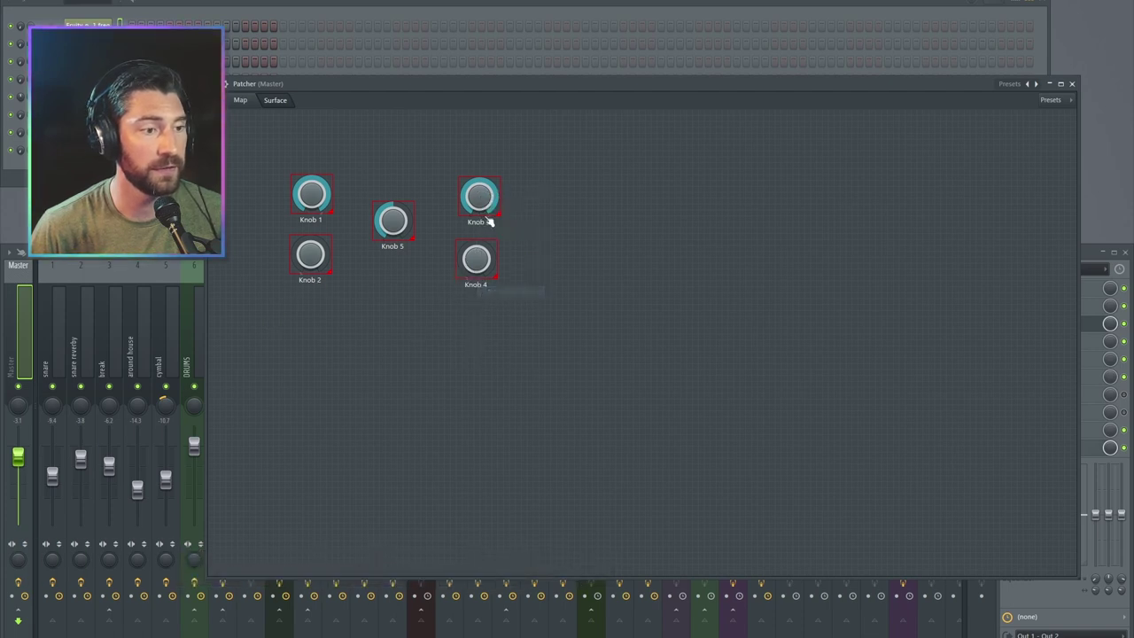
right_click(392, 220)
left_click(415, 318)
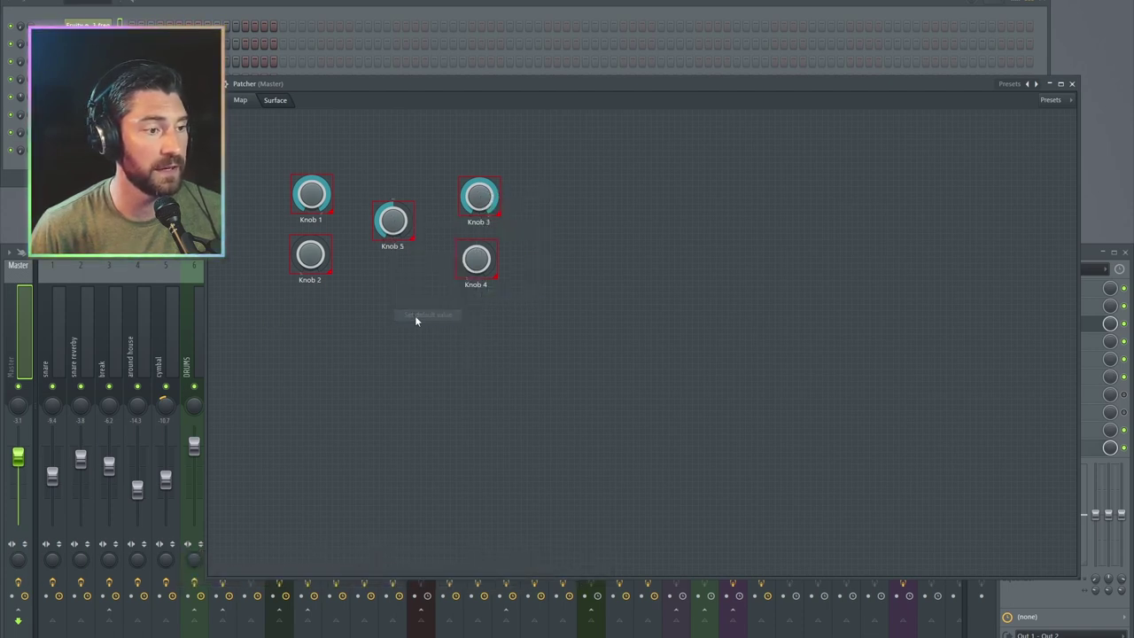
- Rename the top knob of each column, Knob 1 and Knob 3, to Threshold
right_click(315, 195)
left_click(333, 204)
type("Threshold")
key("Return")
right_click(480, 197)
left_click(502, 203)
type("Thresh")
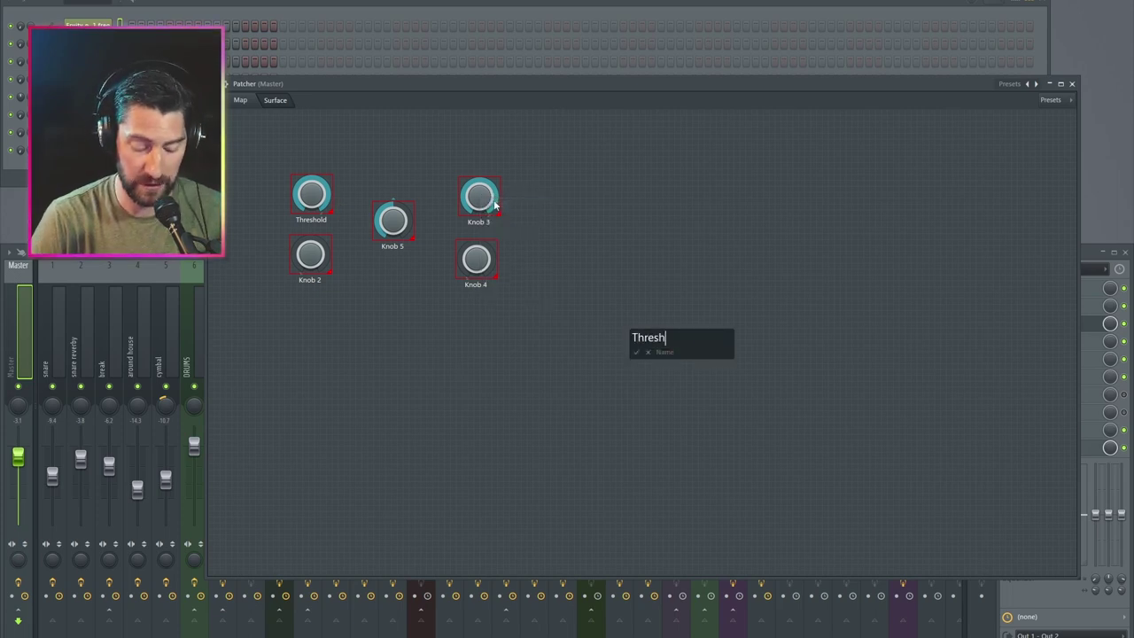
type("old")
key("Return")
- Rename the lower knob of each column, Knob 2 and Knob 4, to Amount
right_click(307, 258)
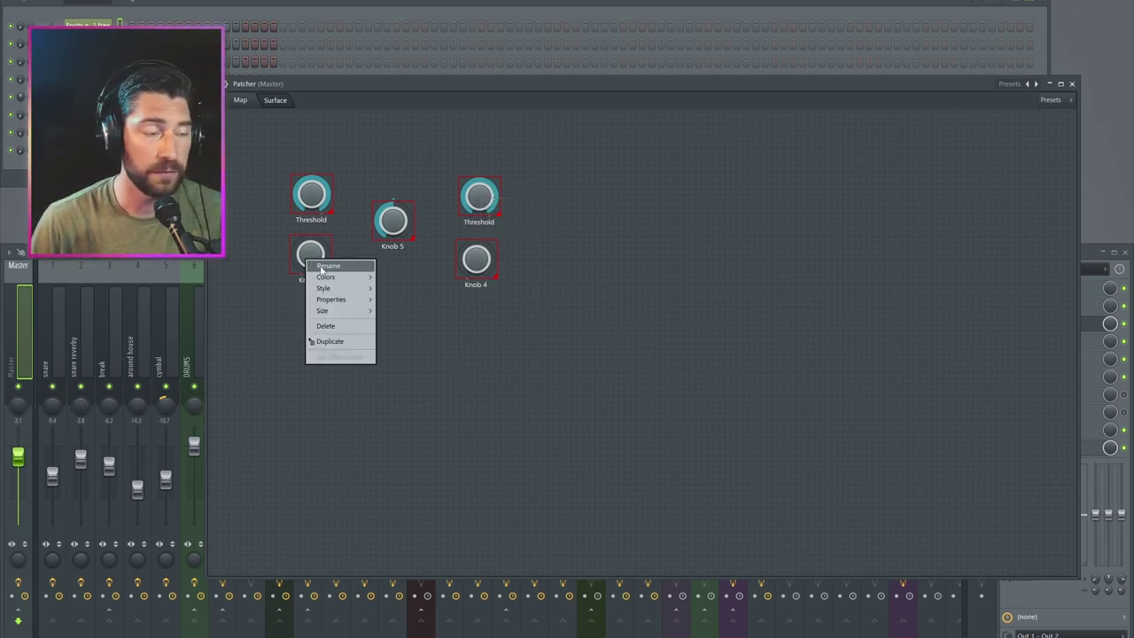
left_click(326, 266)
type("Amount")
key("Return")
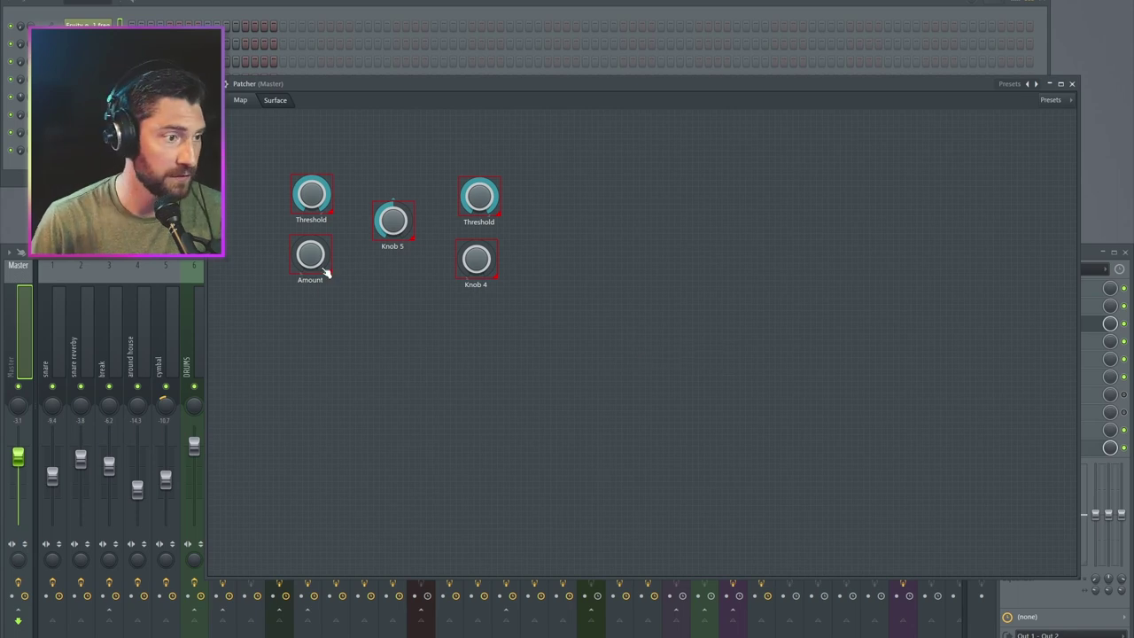
right_click(478, 258)
left_click(498, 266)
type("Amount")
key("Return")
- Rename the middle knob, Knob 5, to Output Gain and turn off Surface edit mode
right_click(393, 220)
left_click(406, 229)
type("Output Gain")
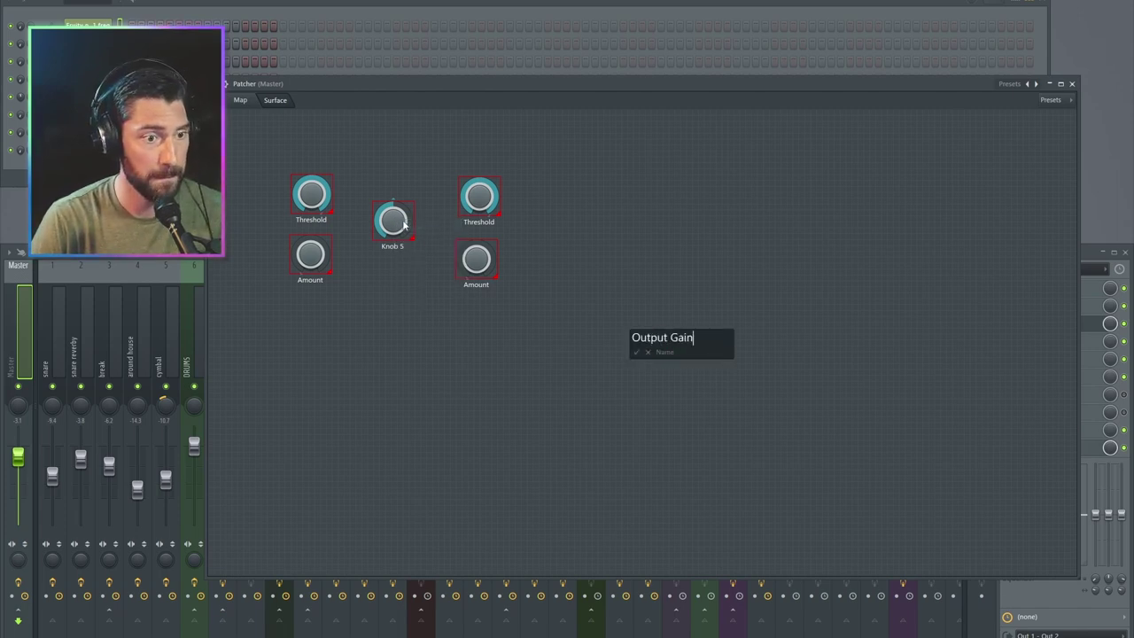
key("Return")
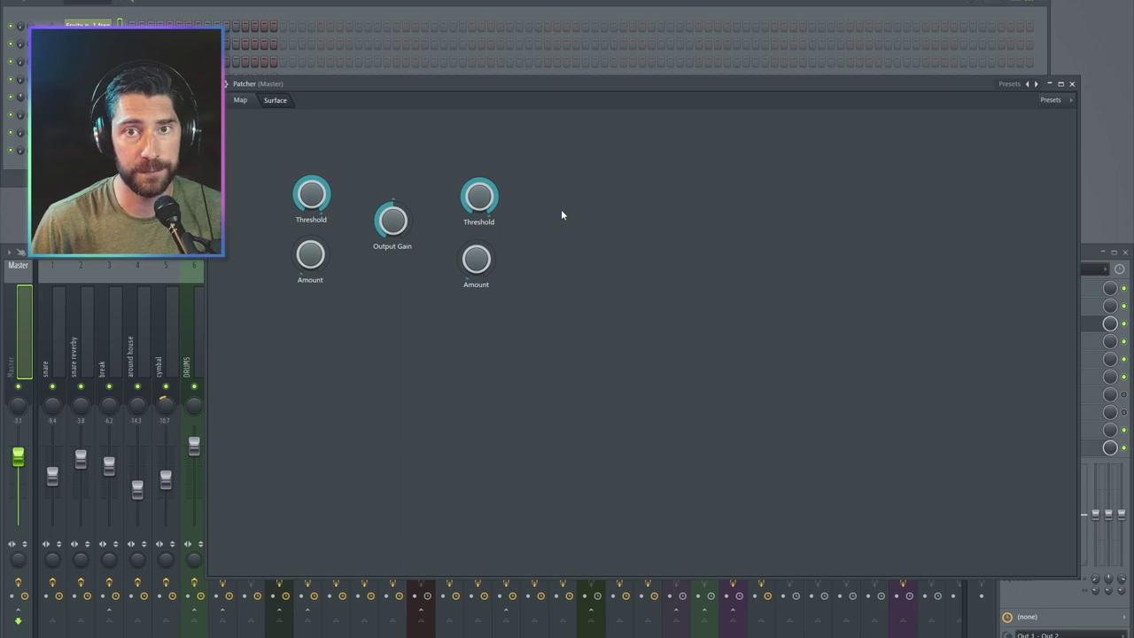
- Return to the Map view and move the Surface module slightly closer to the wet ex chain
left_click(240, 100)
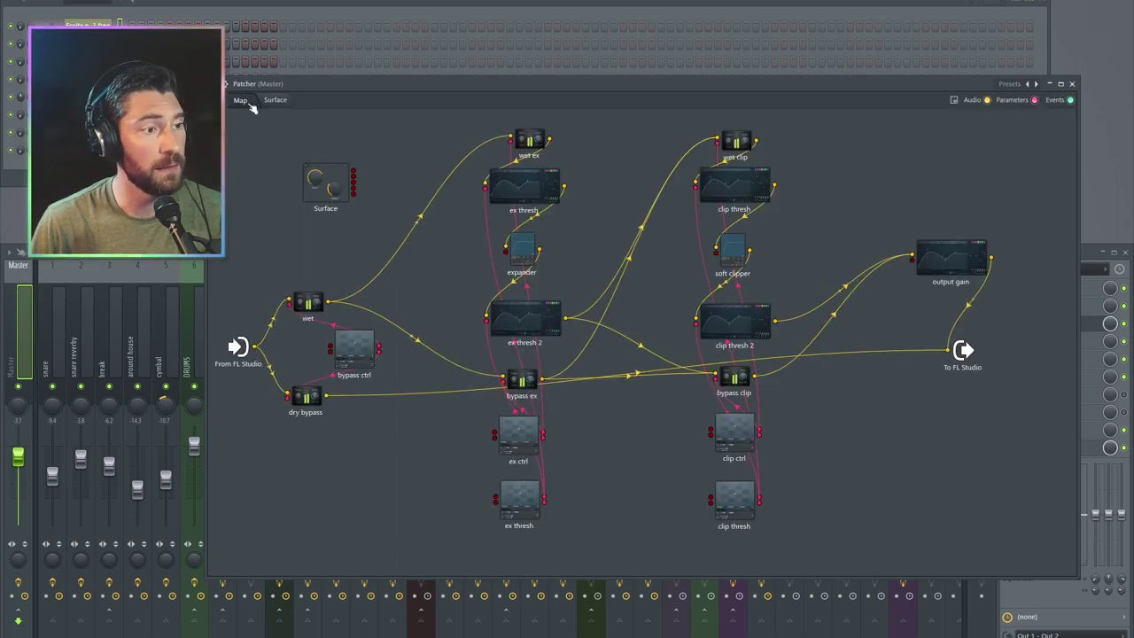
left_click_drag(312, 186, 334, 198)
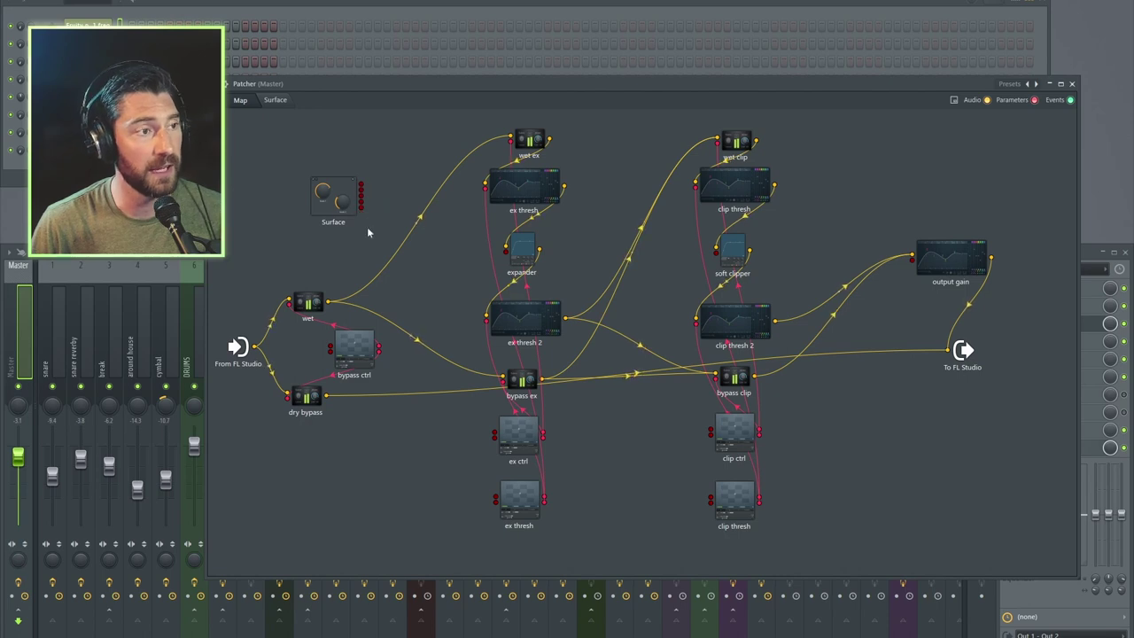
- Connect the Surface output of the first Threshold knob to both inputs of the ex thresh controller
left_click_drag(362, 184, 495, 499)
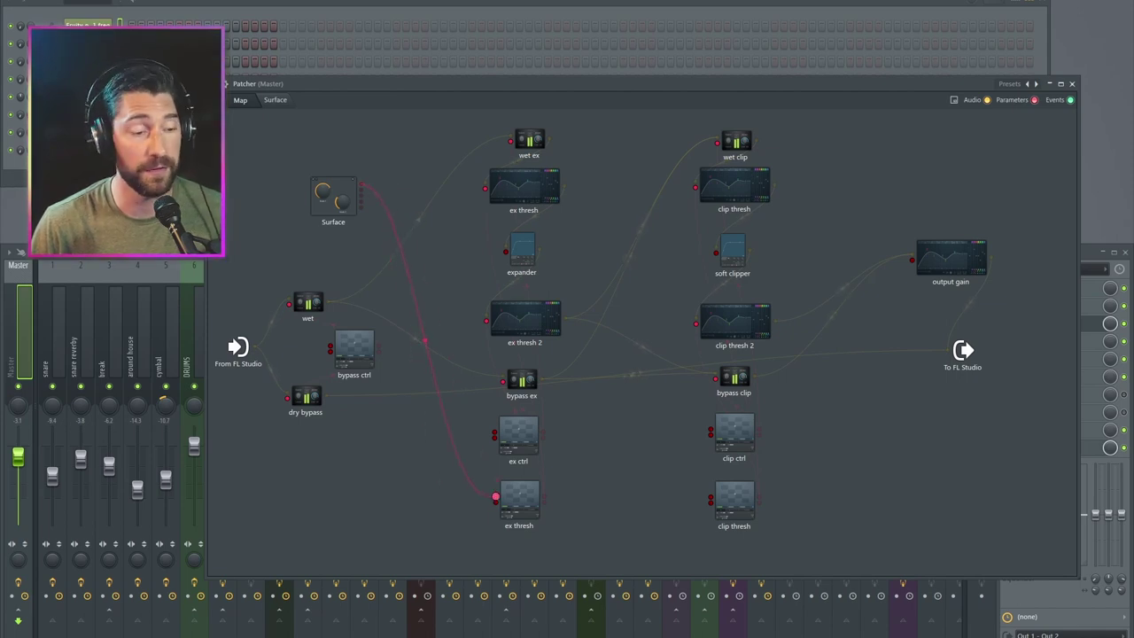
left_click_drag(418, 303, 496, 501)
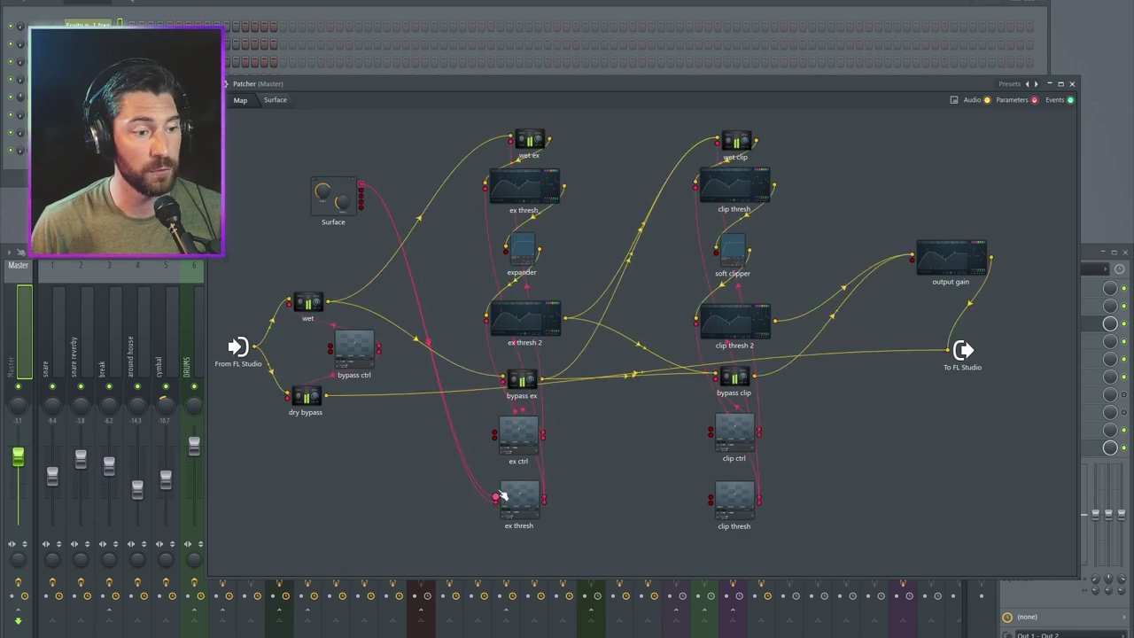
- Open the ex thresh and ex thresh 2 EQs together and test how the first Threshold knob drives their levels
left_click(506, 503)
left_click_drag(594, 155, 853, 14)
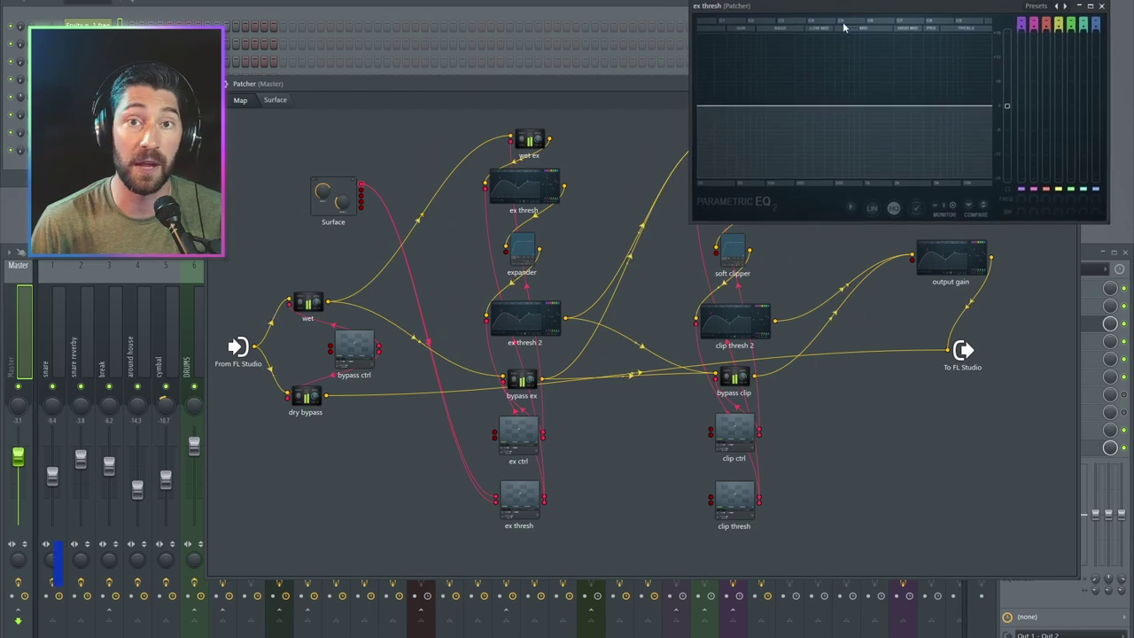
left_click(526, 321, "alt")
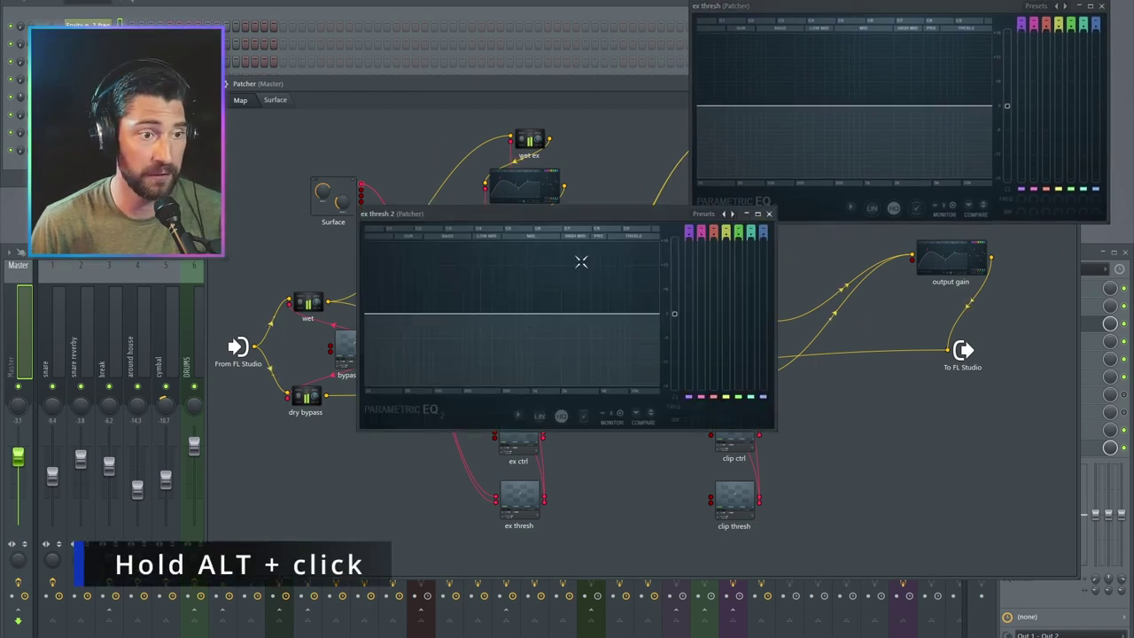
left_click_drag(551, 213, 886, 239)
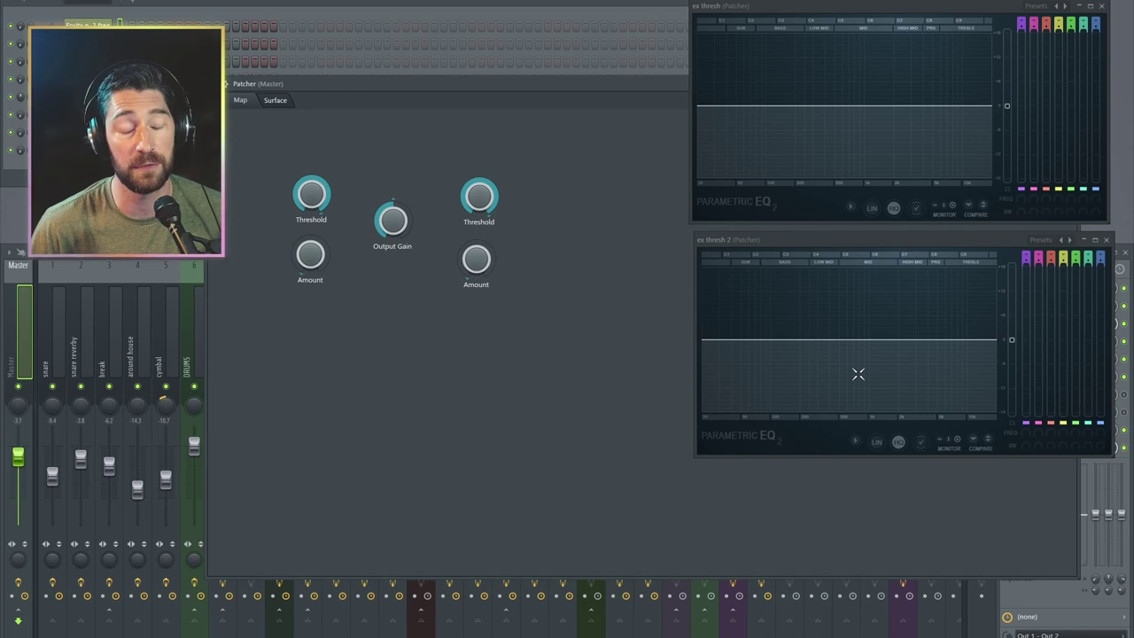
mouse_move(315, 197)
left_mouse_down()
mouse_move(315, 121)
mouse_move(313, 188)
left_mouse_up()
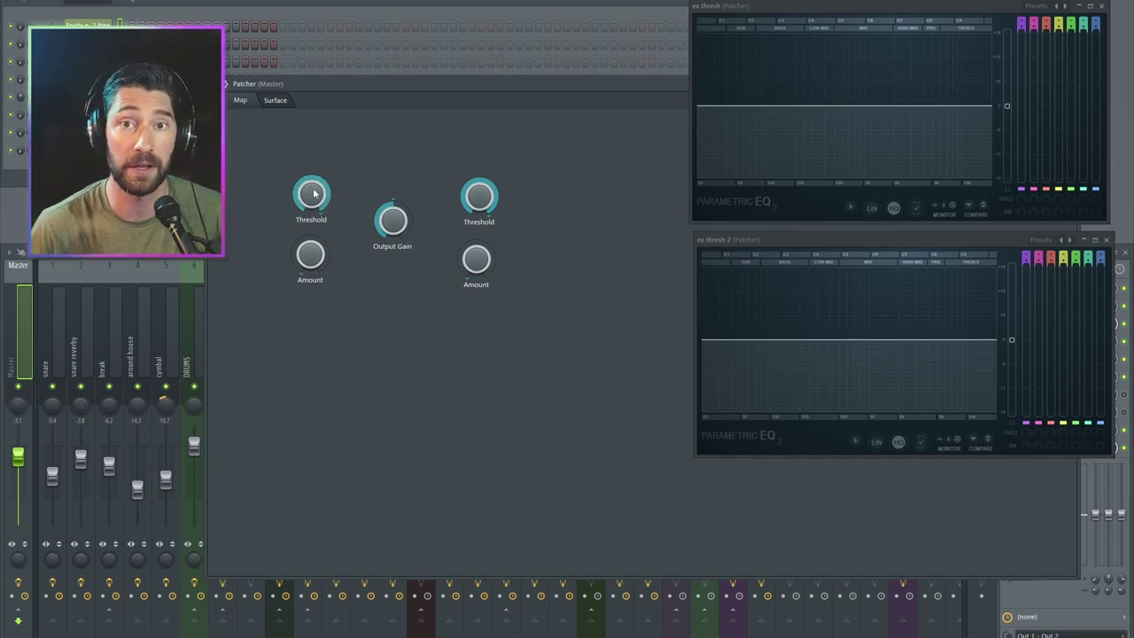
left_click(377, 132)
- Return to the Map and connect the second Threshold knob's Surface output to both inputs of the clip thresh controller
left_click(240, 99)
left_click_drag(362, 197, 362, 197)
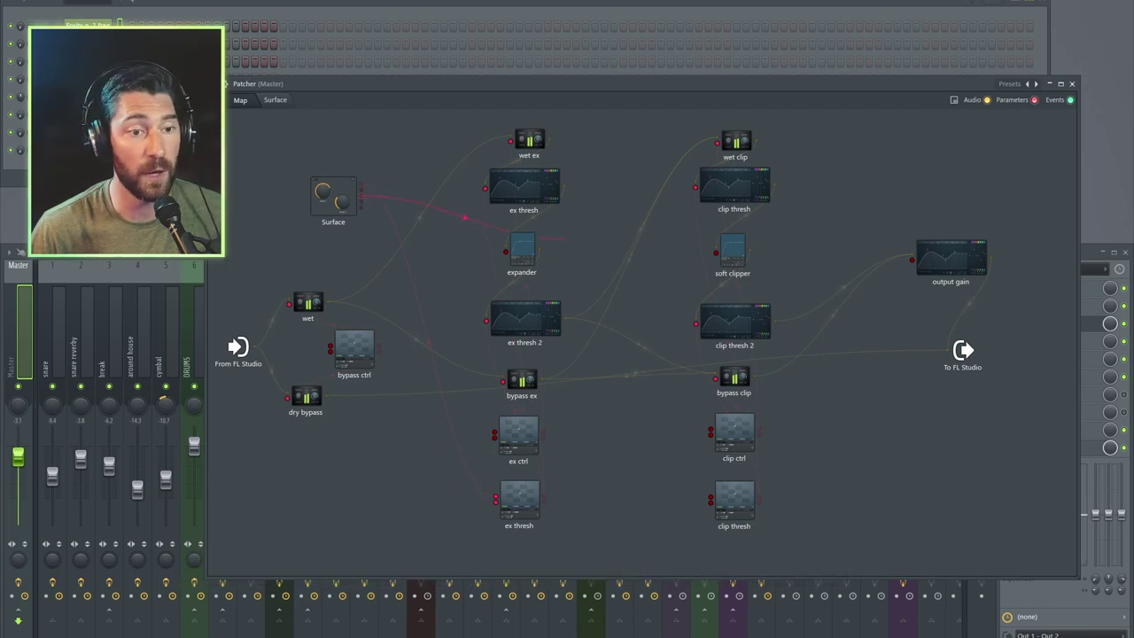
left_click_drag(711, 497, 710, 498)
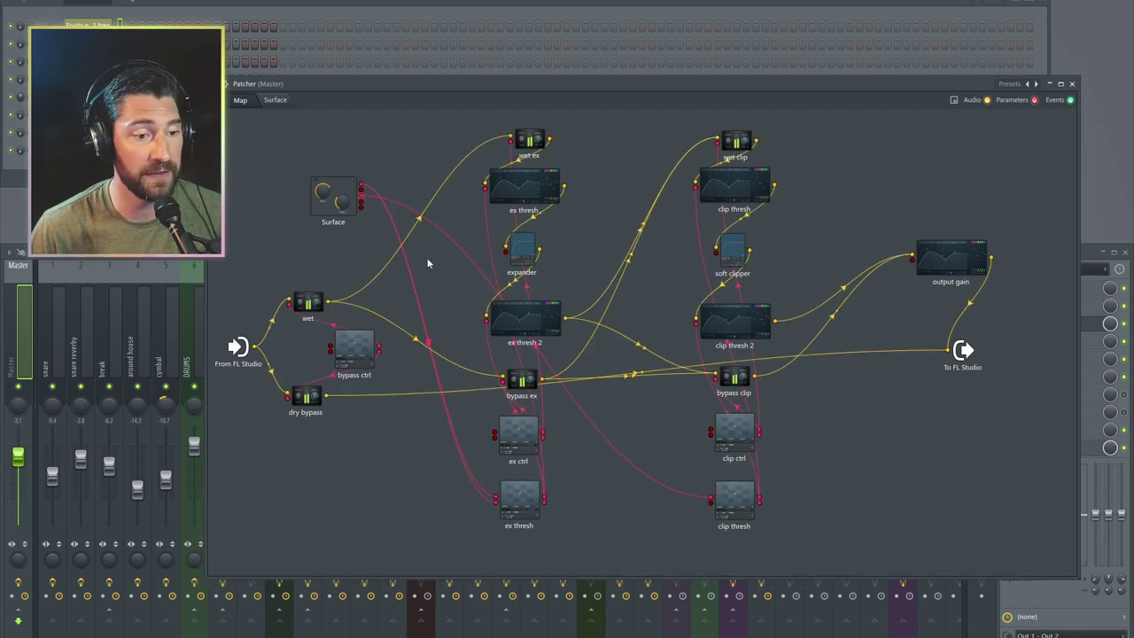
left_click_drag(362, 196, 604, 444)
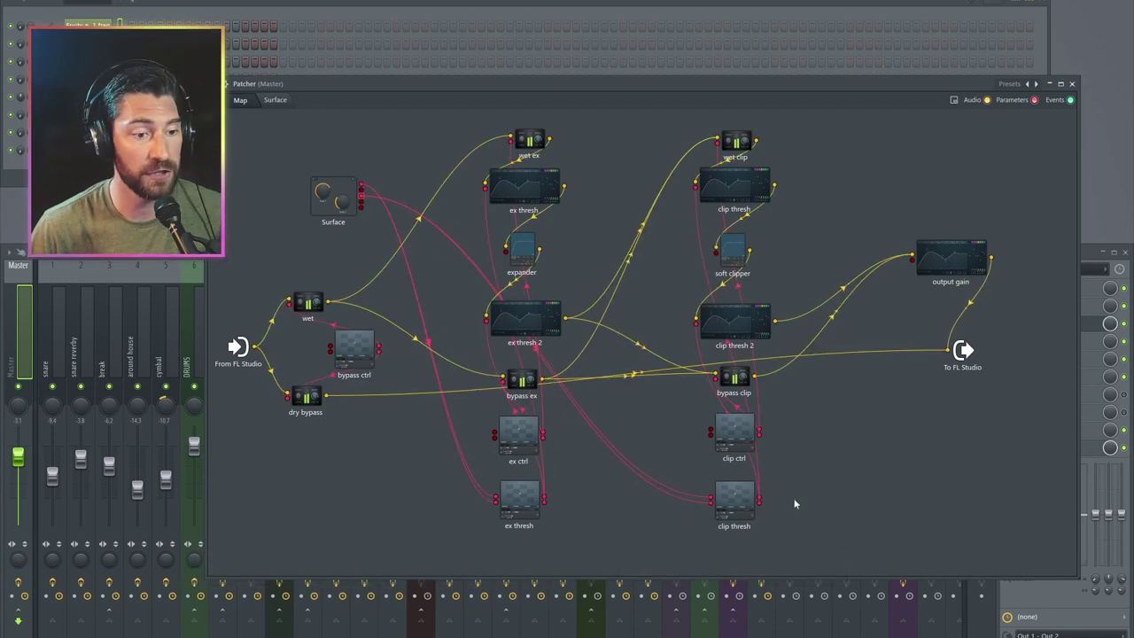
- Open the clip thresh and clip thresh 2 EQs together and test the second Threshold knob on both
left_click(734, 184)
left_click_drag(638, 216, 979, 26)
left_click(740, 322)
left_click_drag(592, 213, 934, 255)
mouse_move(484, 202)
left_mouse_down()
mouse_move(484, 266)
mouse_move(484, 200)
left_mouse_up()
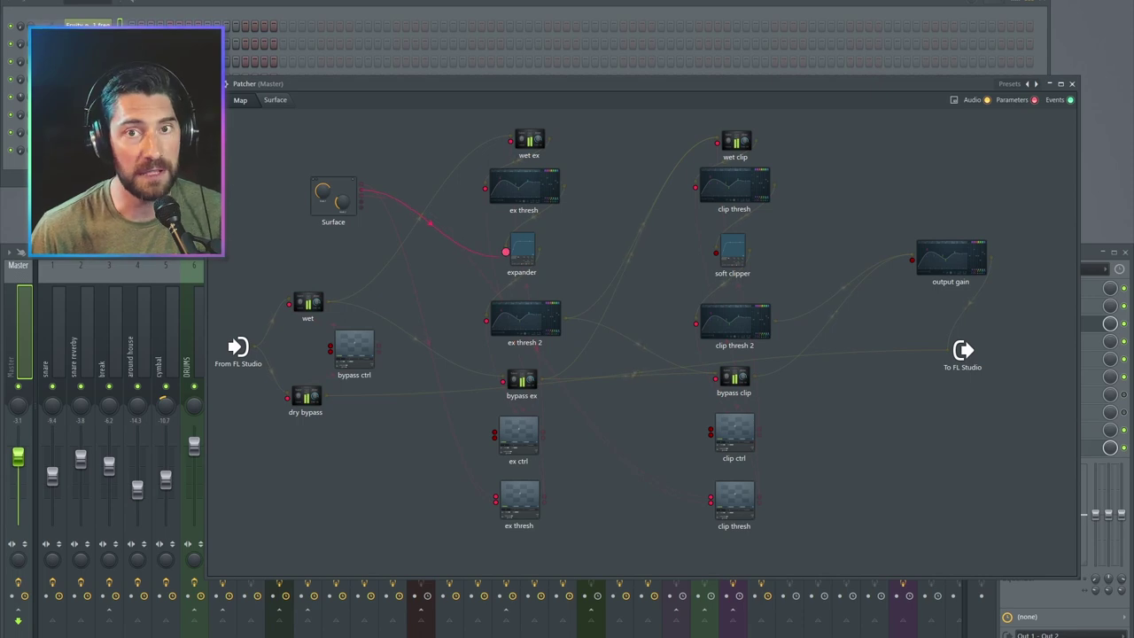
- Open the expander, test the first Amount knob against its Mix control, and close the expander
left_click(532, 257)
left_click_drag(595, 179, 971, 56)
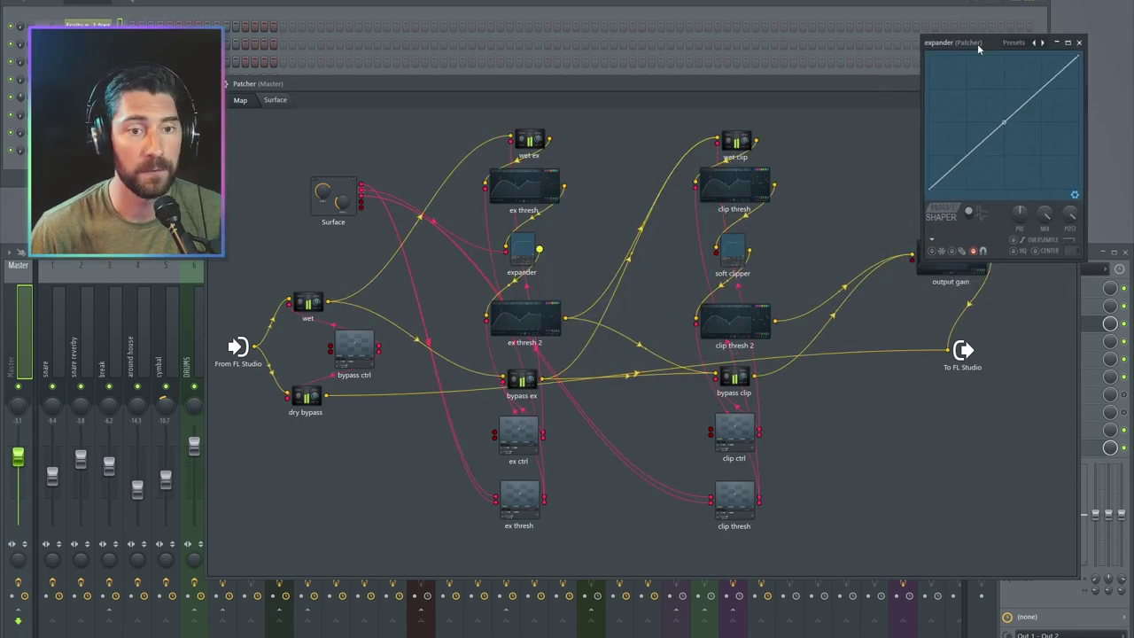
left_click(274, 100)
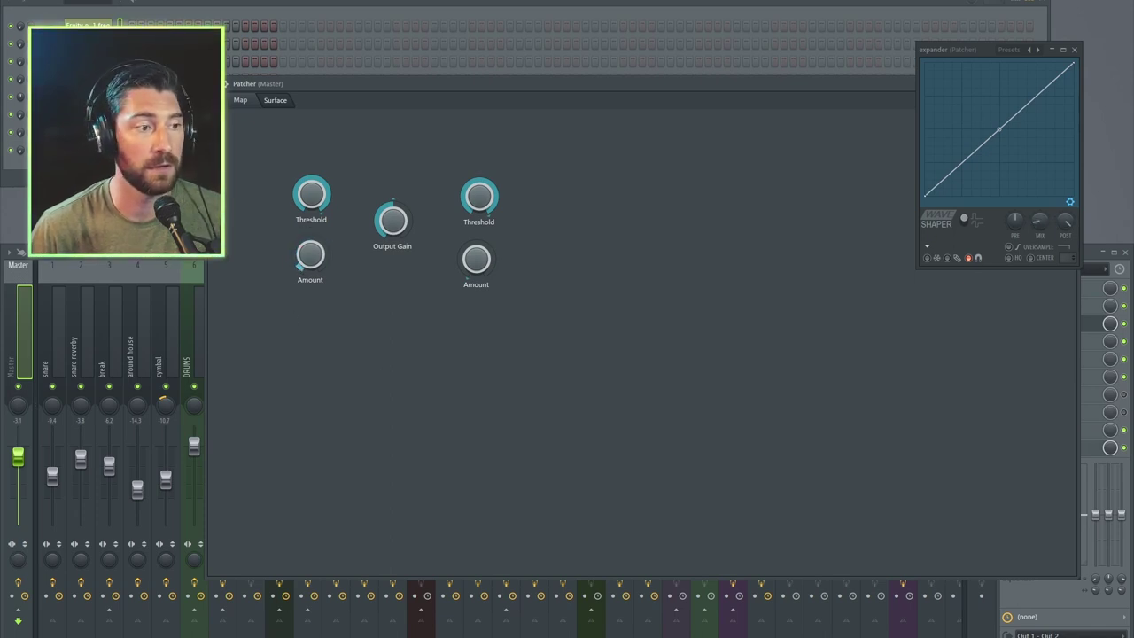
left_click(1074, 50)
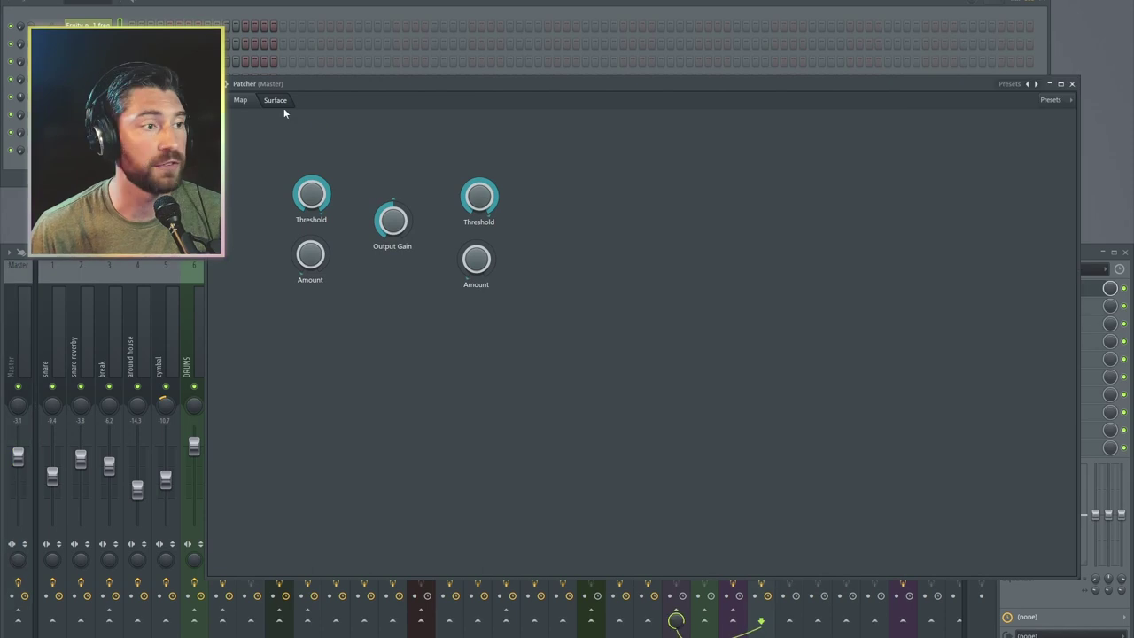
- Return to the Map and connect the second Amount knob's Surface output to the soft clipper
left_click(246, 100)
left_click_drag(362, 202, 530, 278)
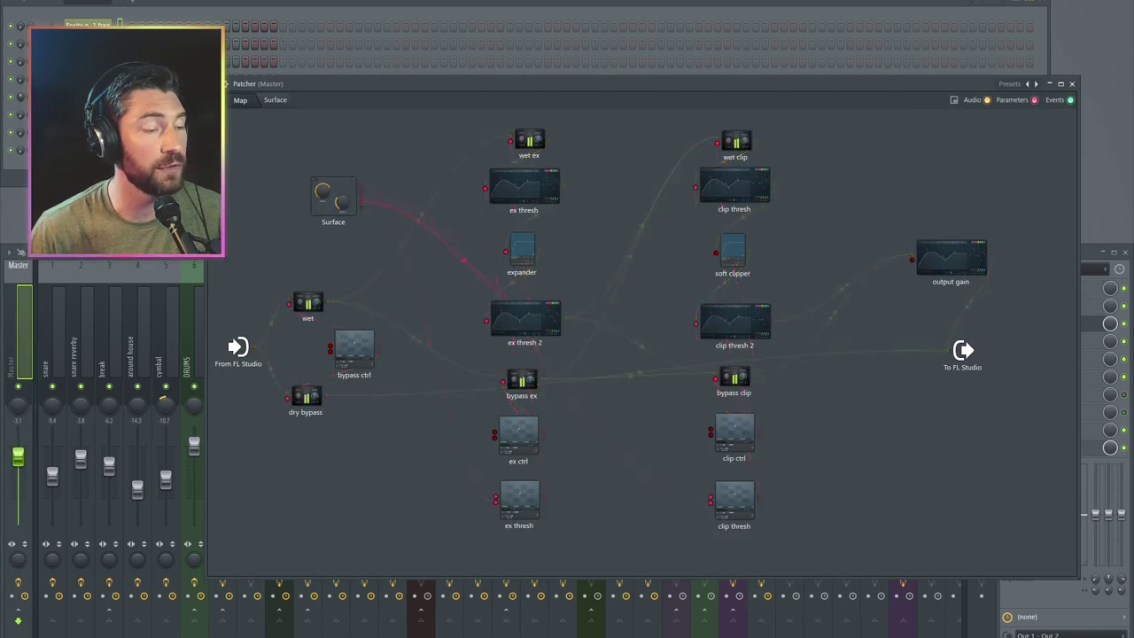
- Open the soft clipper with its controls shown and test the second Amount knob against its Mix
left_click(738, 259)
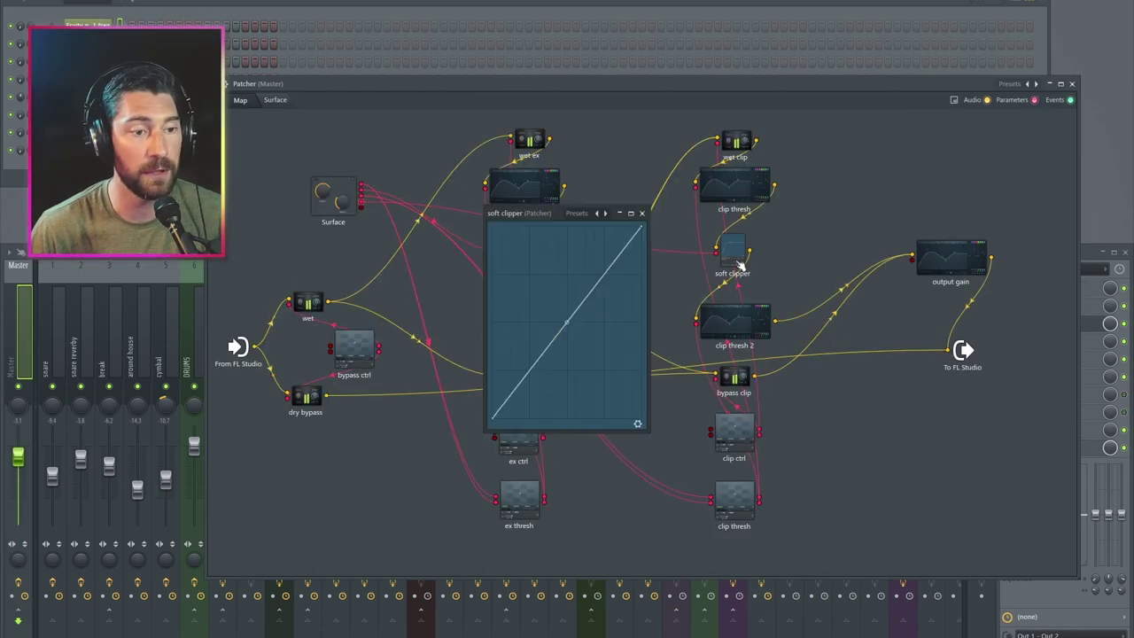
left_click_drag(547, 217, 942, 53)
left_click(1034, 259)
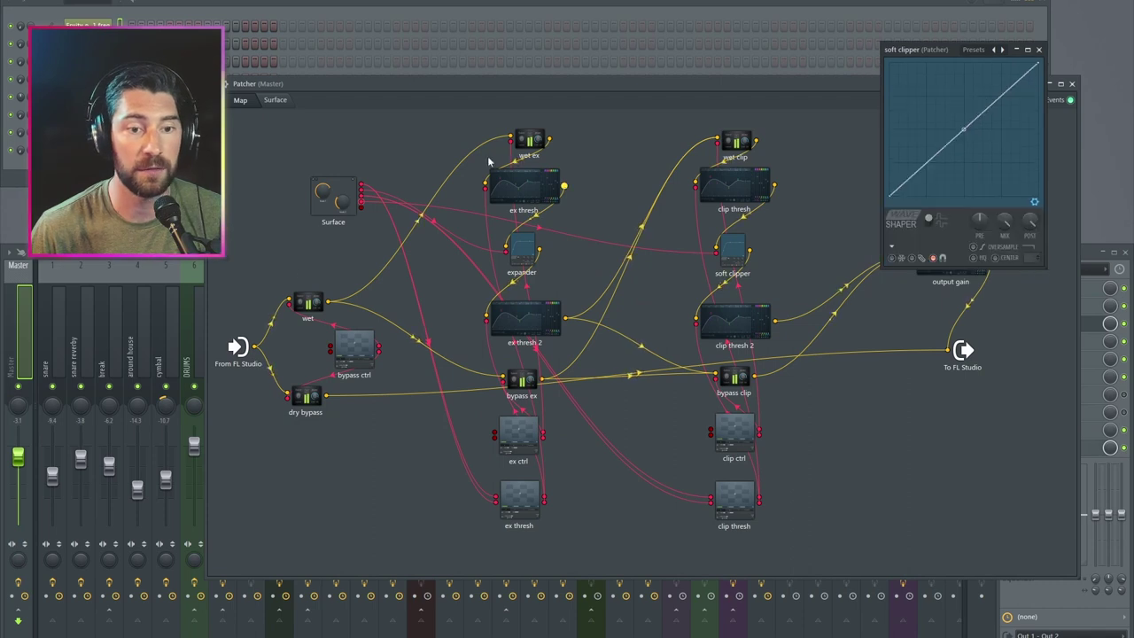
left_click(275, 100)
left_click_drag(476, 259, 475, 232)
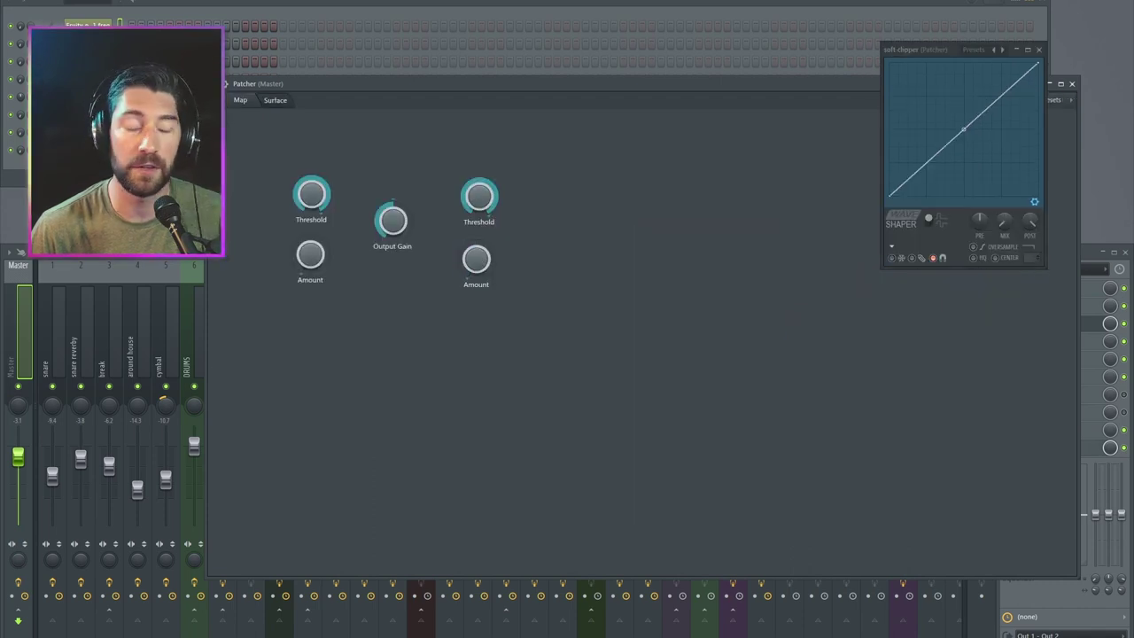
- Connect the Output Gain knob's Surface output to the output gain EQ and try the knob with that EQ open
left_click(240, 100)
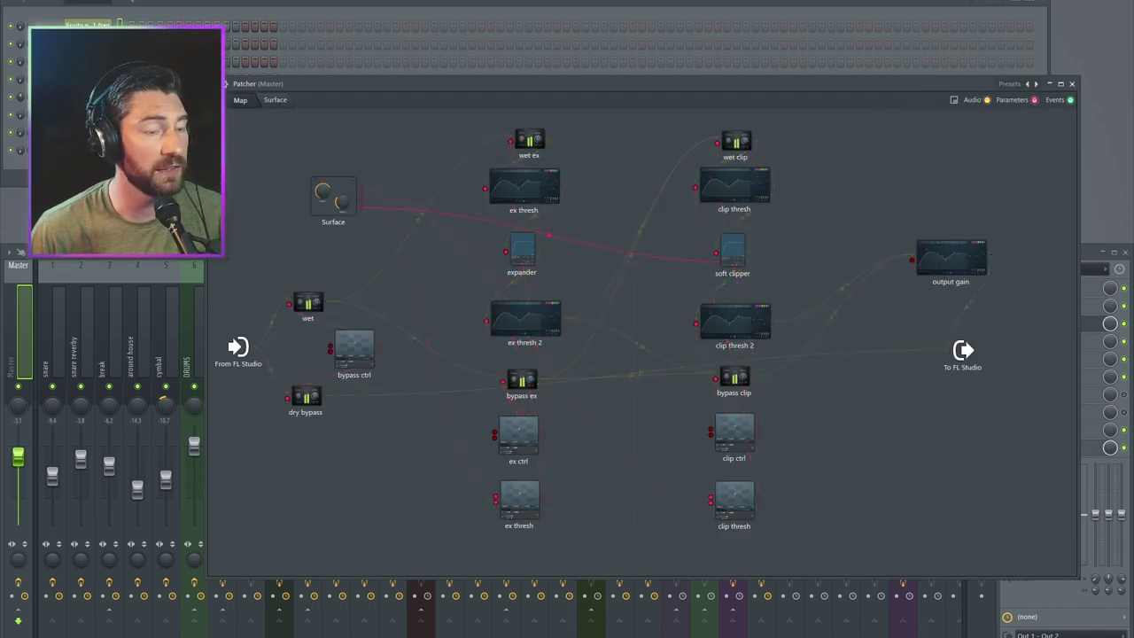
left_click(965, 266)
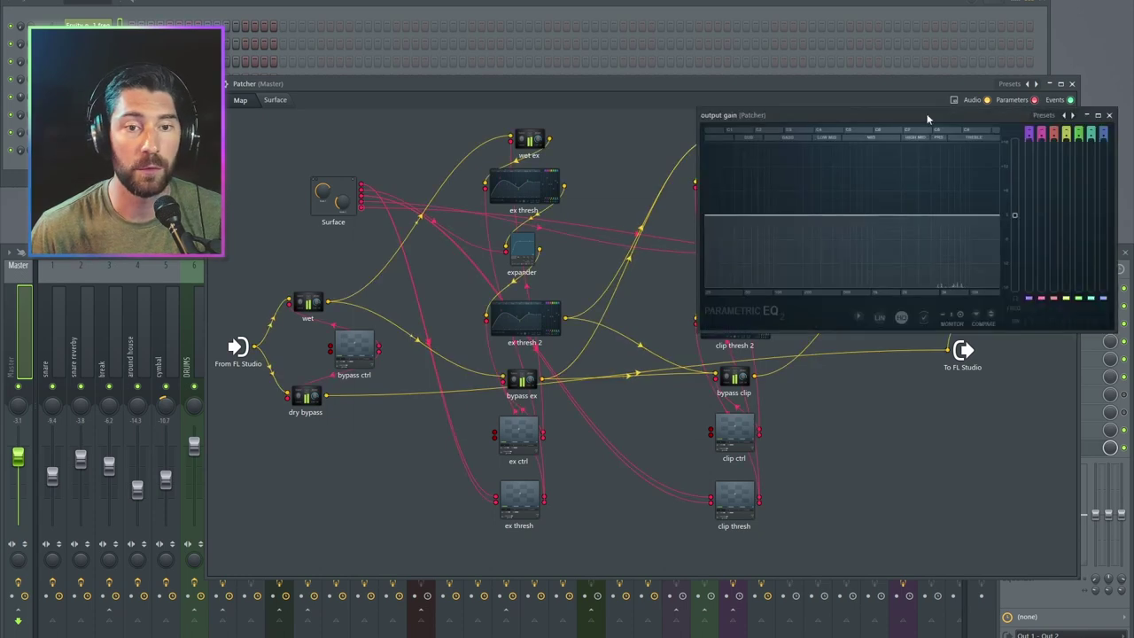
left_click(275, 100)
mouse_move(392, 221)
left_mouse_down()
mouse_move(392, 253)
mouse_move(393, 174)
mouse_move(398, 227)
left_mouse_up()
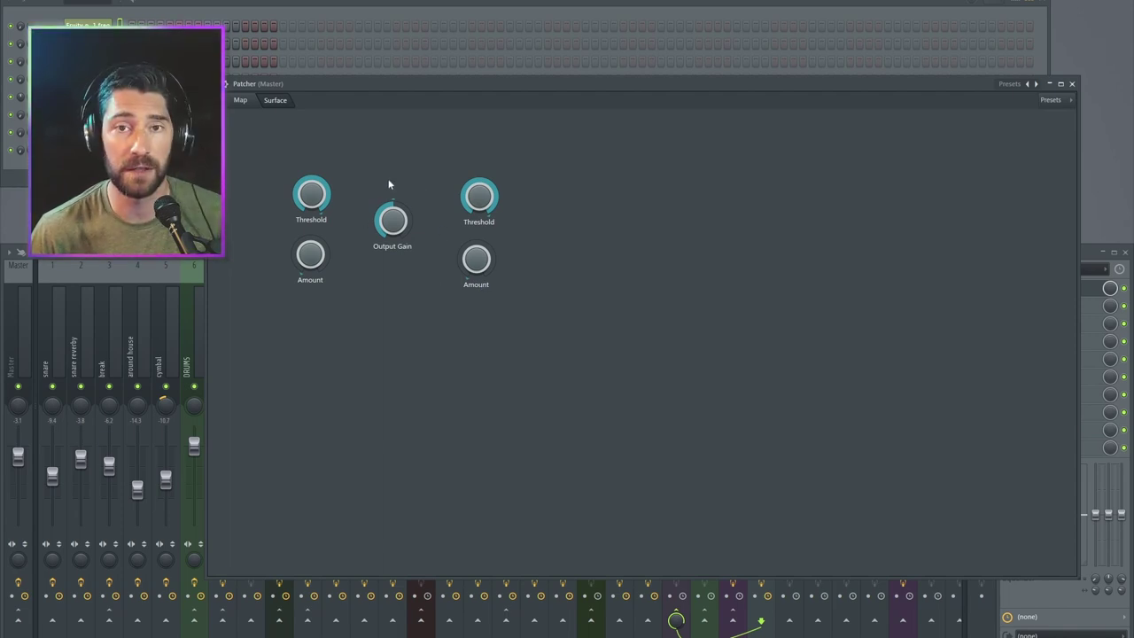
- Turn on Surface edit mode and add a preset button above the Output Gain knob with the Control Creator
right_click(392, 149)
left_click(391, 149)
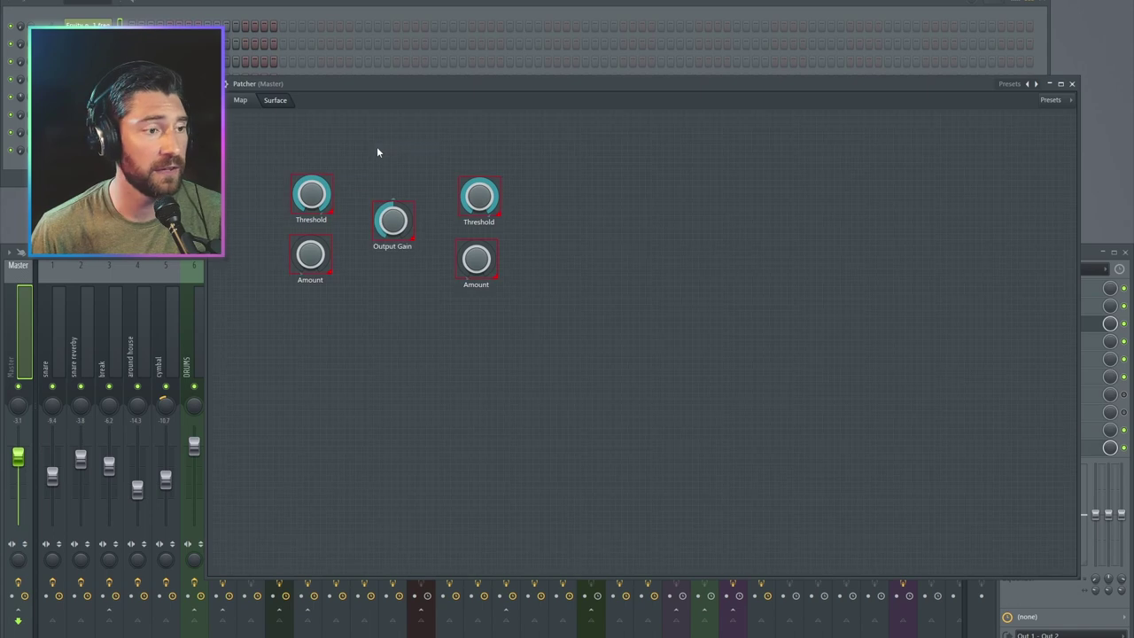
right_click(377, 147)
left_click(429, 222)
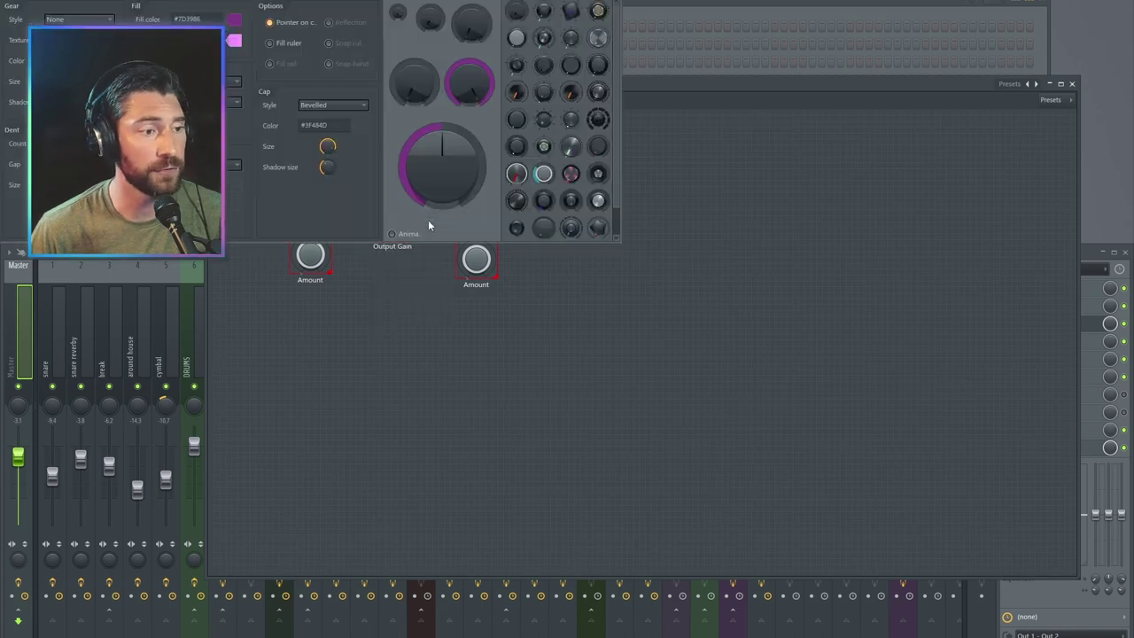
left_click_drag(272, 96, 372, 145)
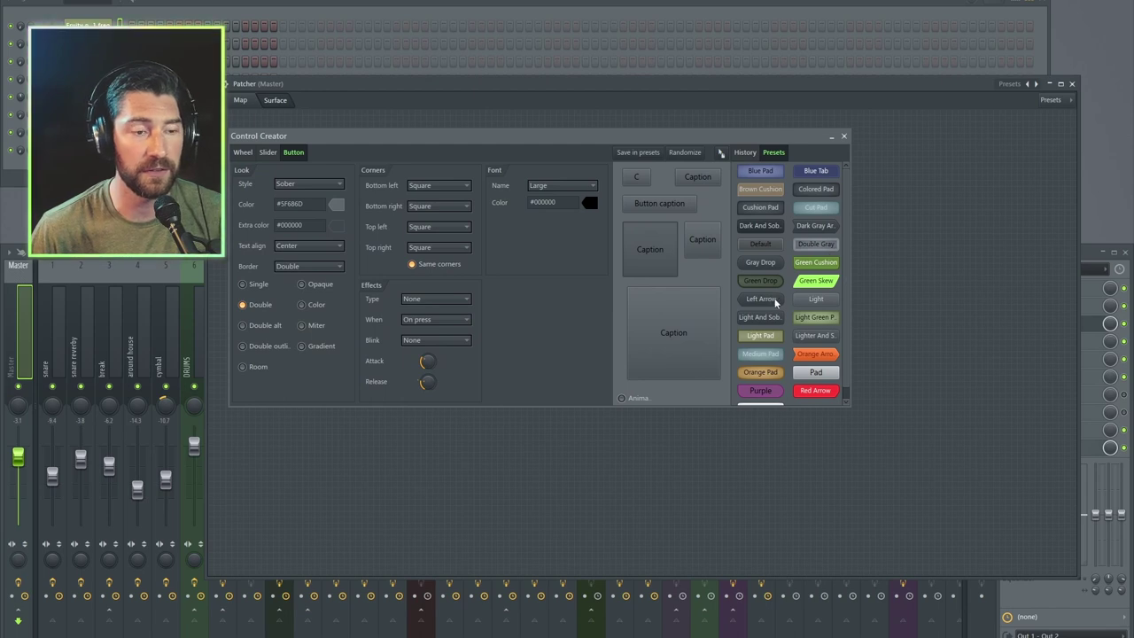
left_click_drag(552, 300, 556, 302)
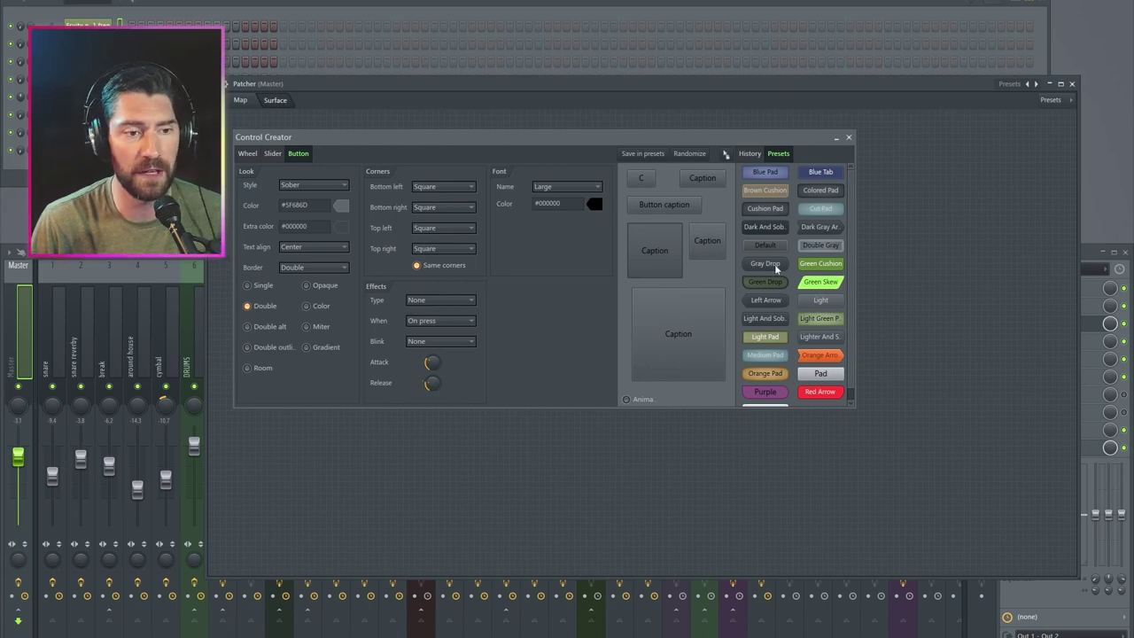
left_click(821, 303)
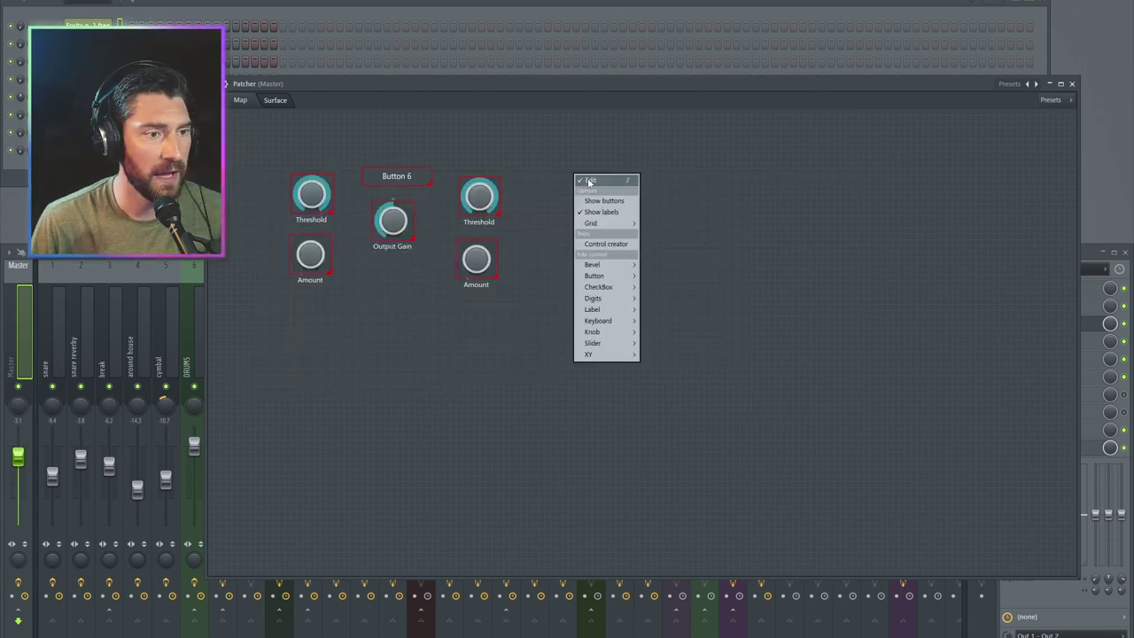
- Turn off Surface edit mode and test toggling Button 6 on and off
left_click(461, 129)
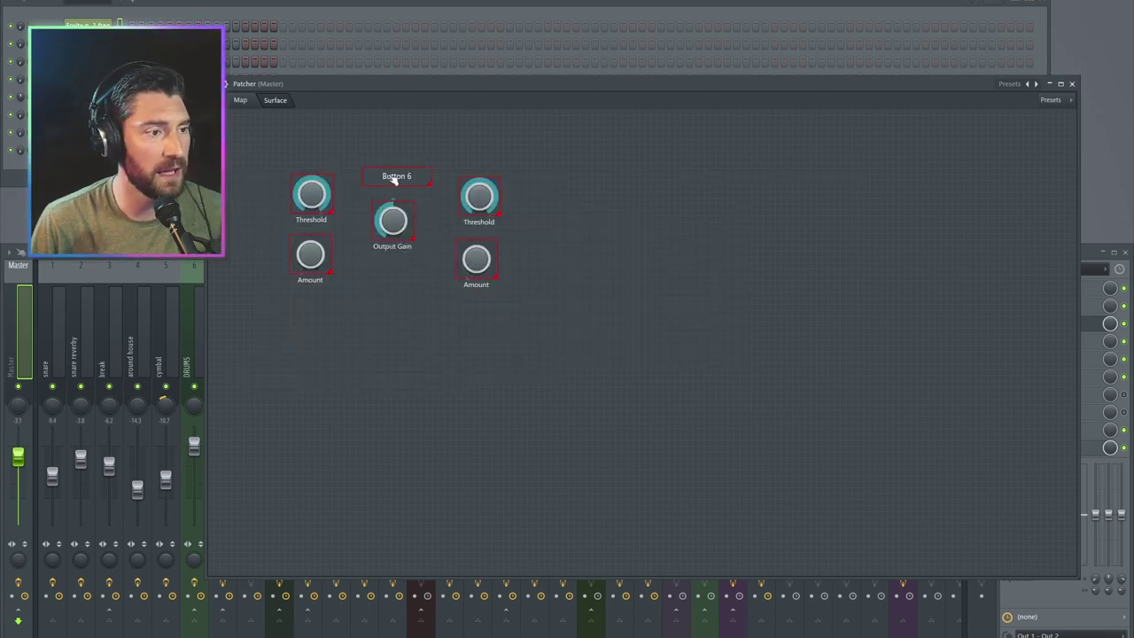
right_click(418, 141)
left_click(433, 143)
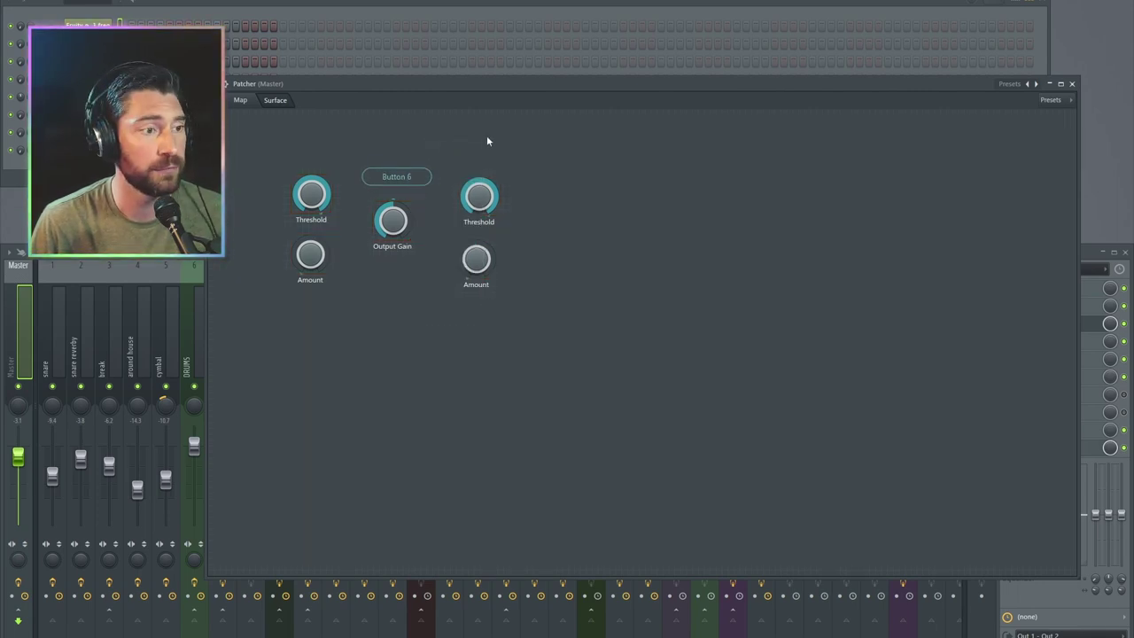
left_click(418, 179)
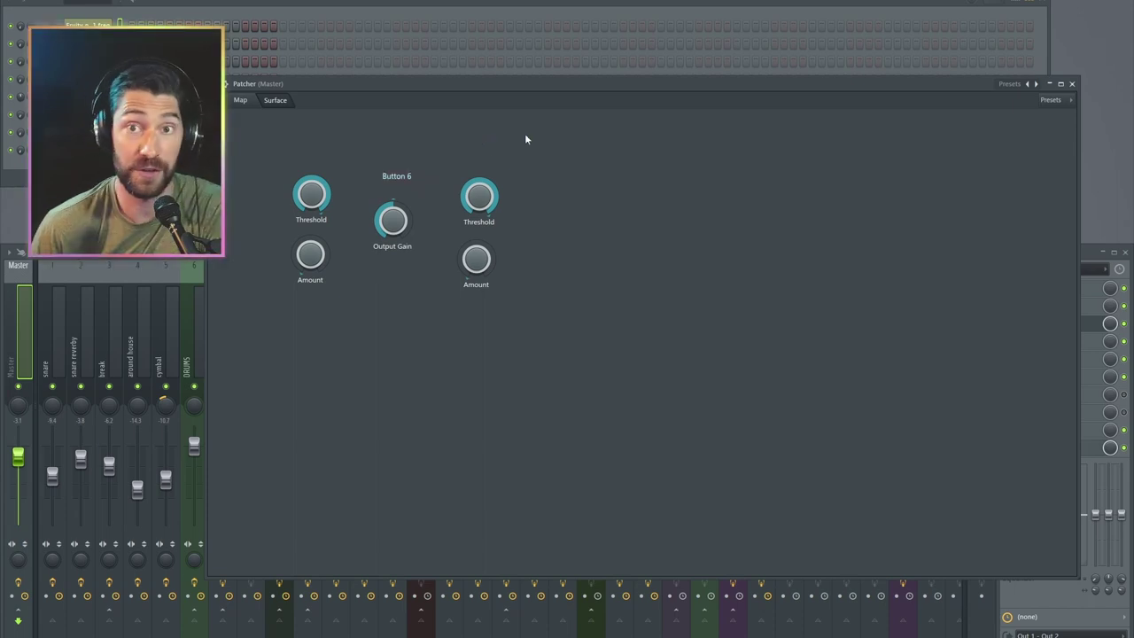
- Turn Surface edit mode back on, rename Button 6 to Bypass and nudge it up, clear of the Output Gain knob
right_click(517, 150)
left_click(532, 155)
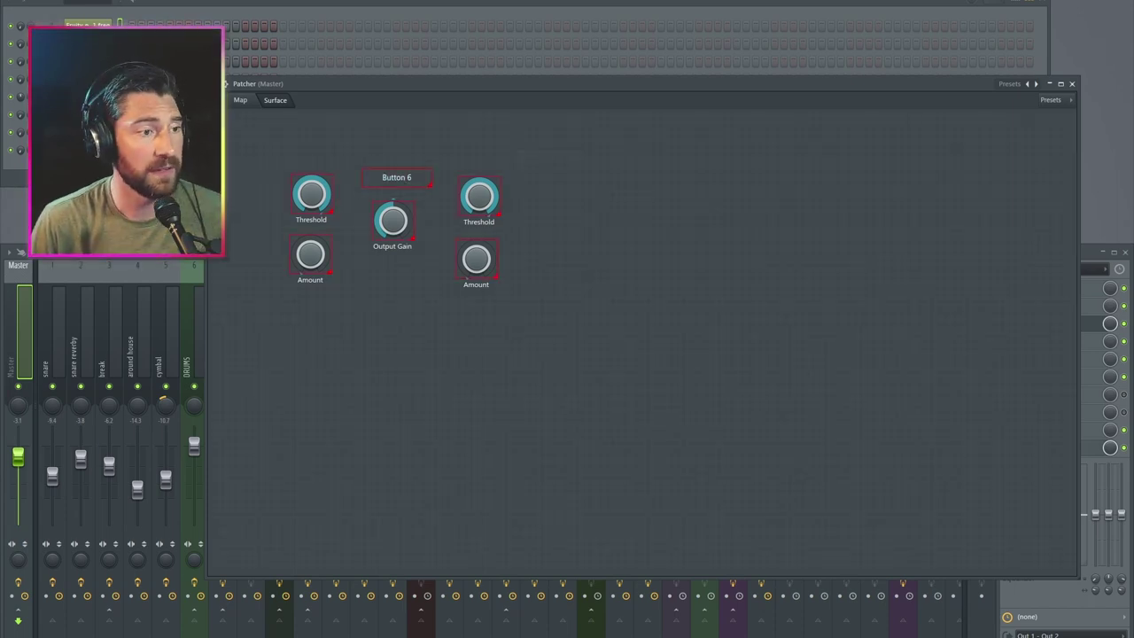
right_click(416, 190)
left_click(415, 195)
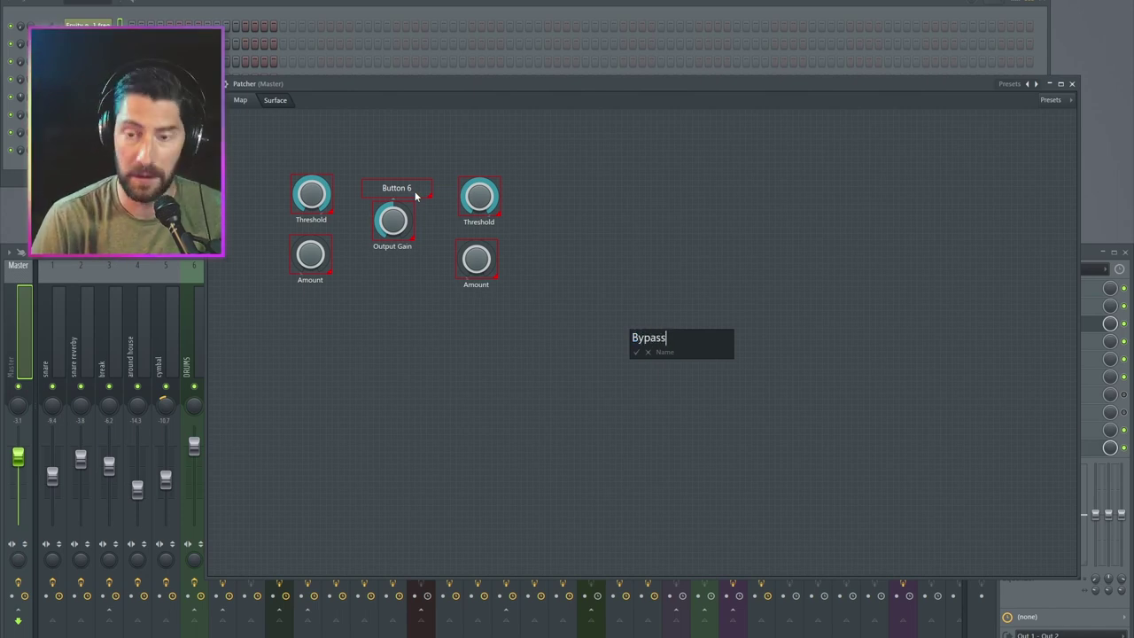
key("Escape")
left_click_drag(406, 190, 407, 178)
- Check the button's stored name and its parameter output on the Surface module in the Map, and return to the Surface
right_click(395, 177)
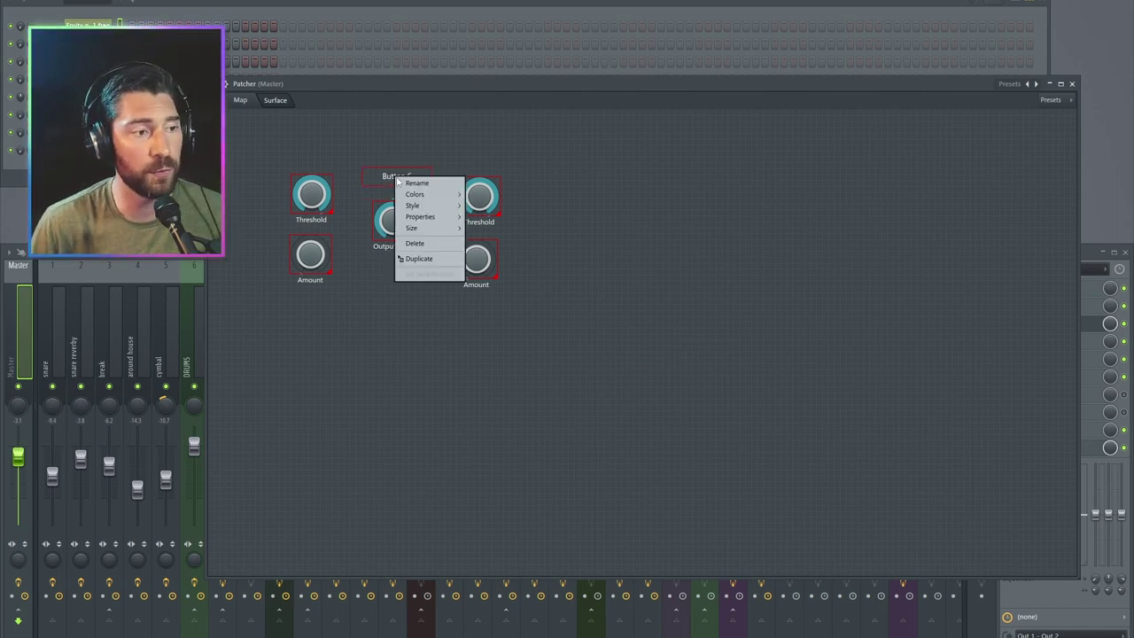
left_click(426, 185)
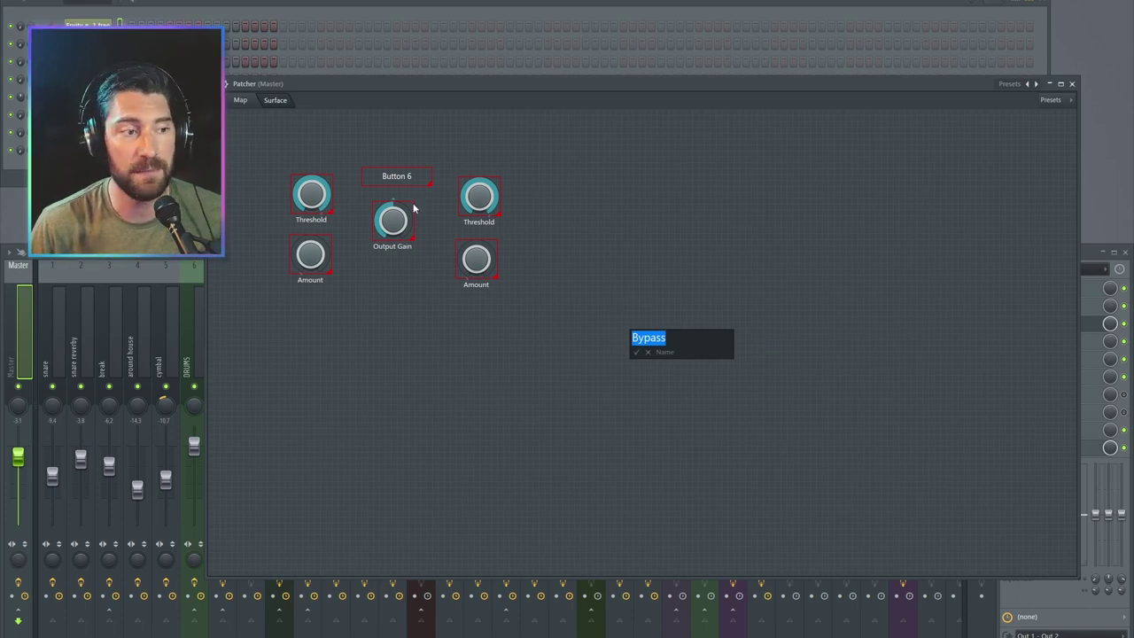
key("Escape")
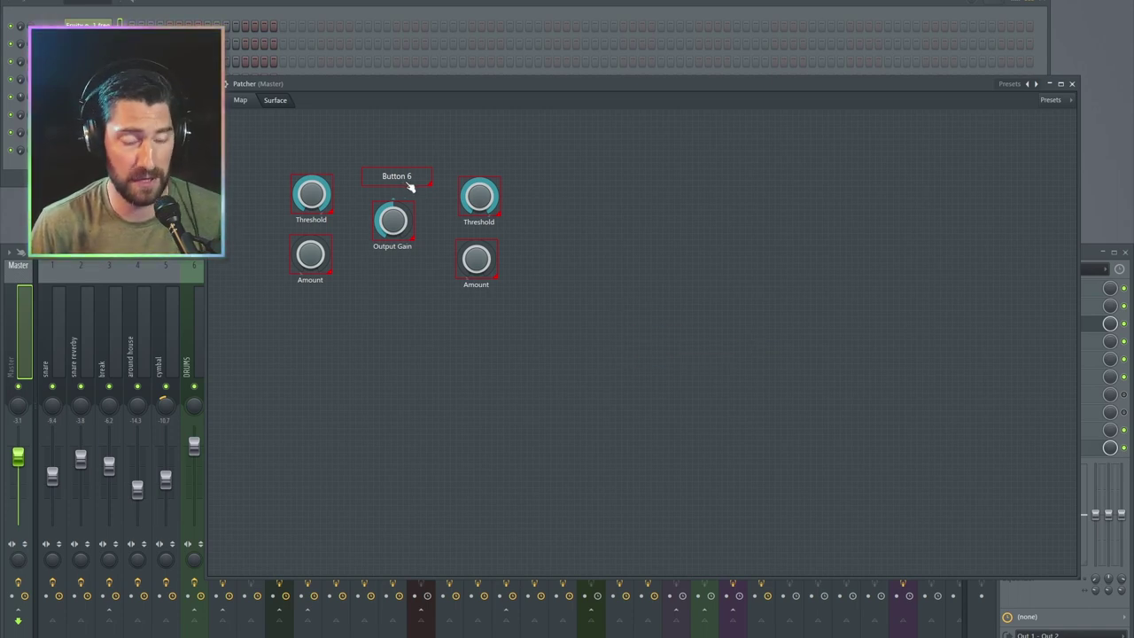
left_click(240, 100)
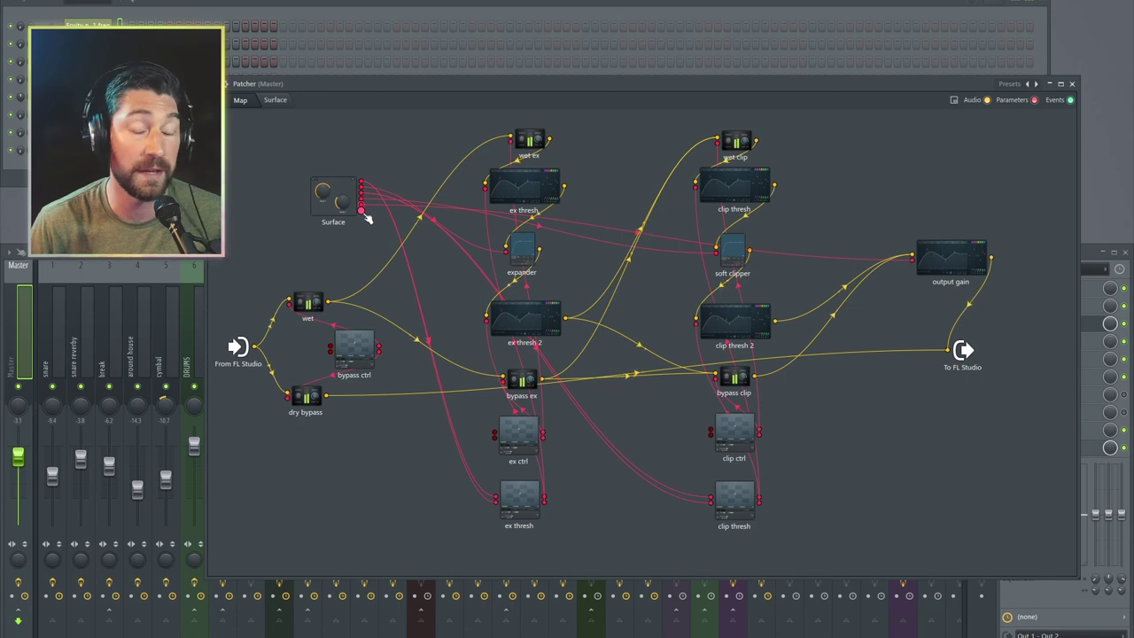
left_click(275, 100)
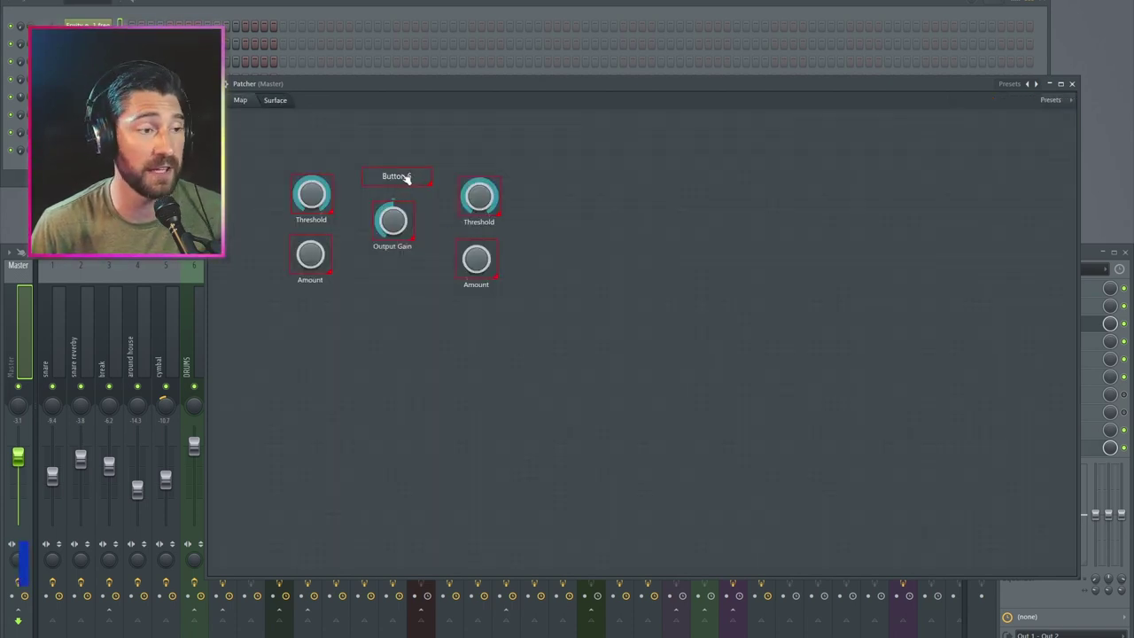
- Set the caption of Button 6 above the Output Gain knob to Bypass
right_click(406, 177)
mouse_move(434, 215)
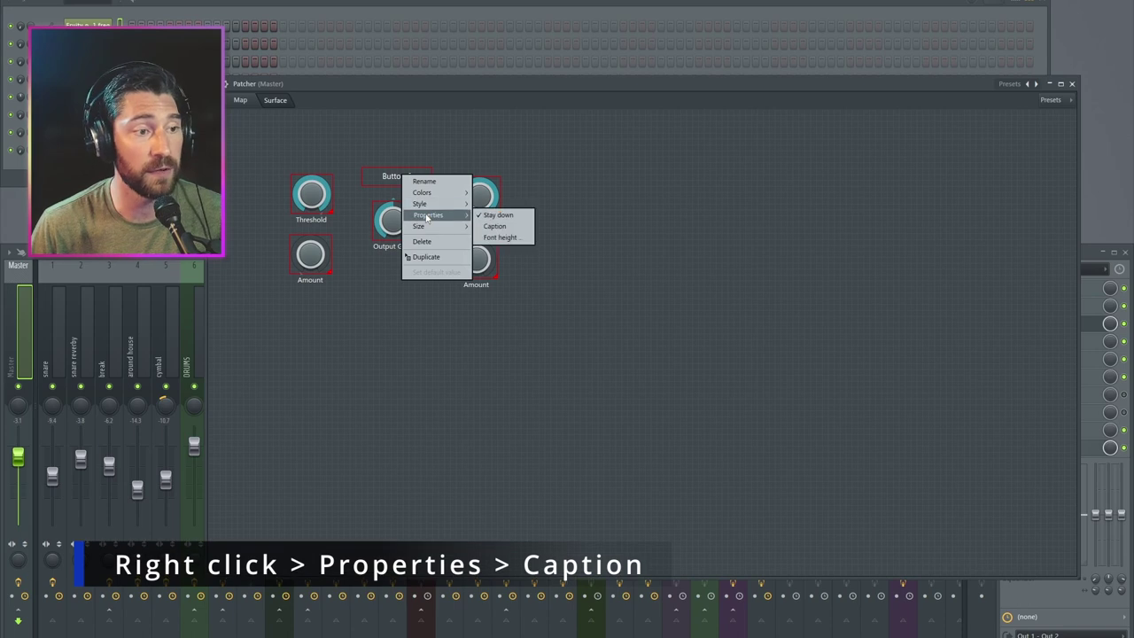
left_click(506, 228)
type("Bypass")
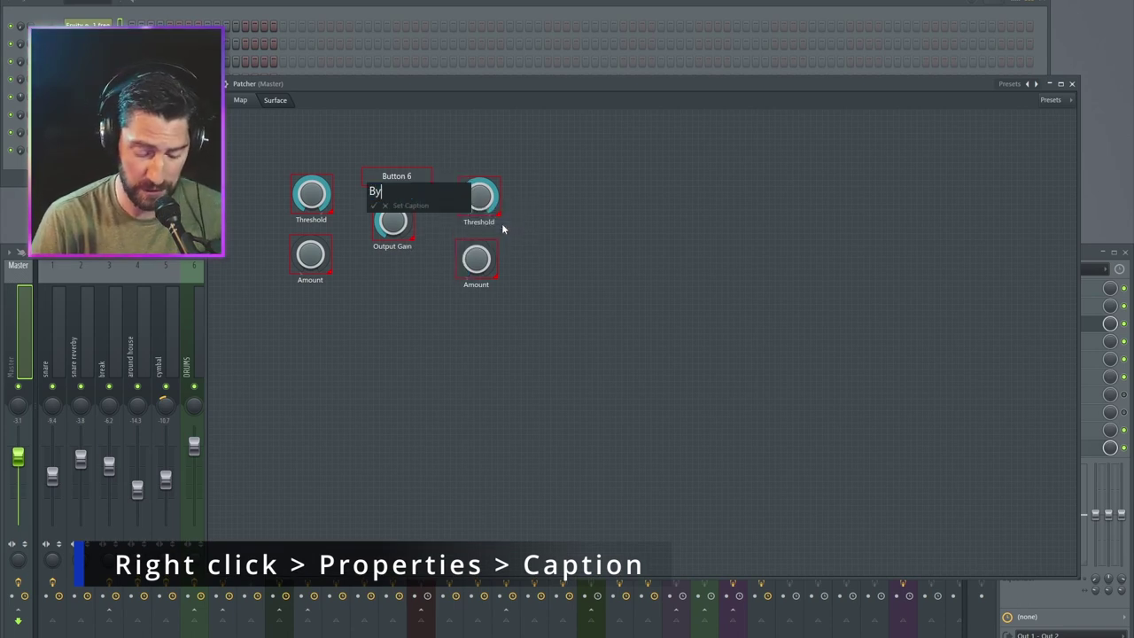
key("Return")
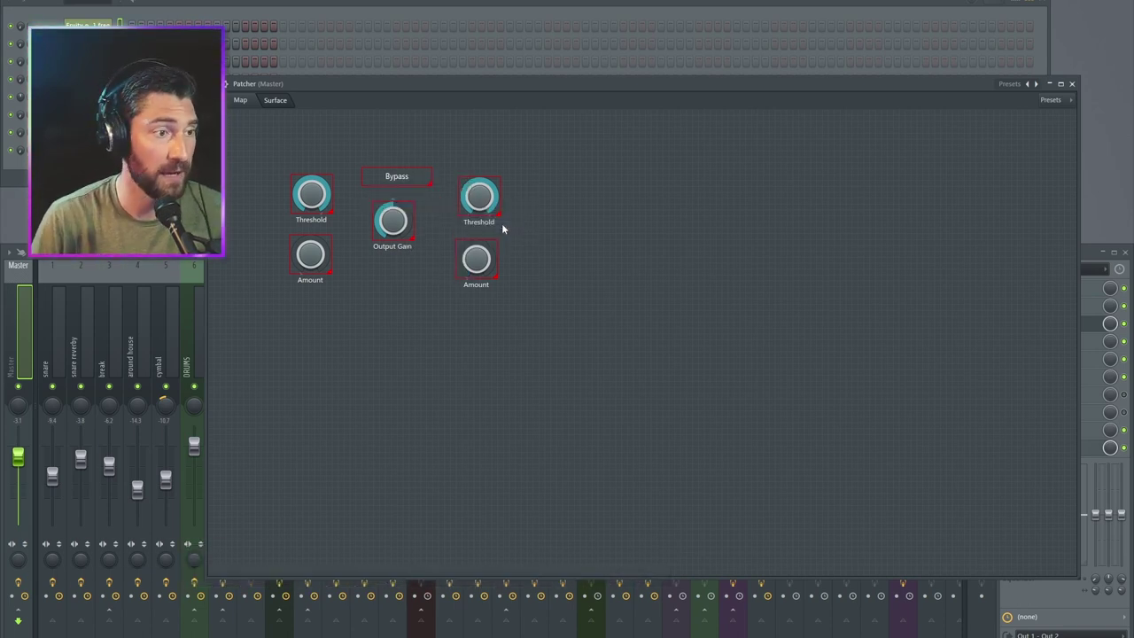
- Duplicate the Bypass button twice, with one copy above each of the two Threshold knobs
right_click(404, 180)
left_click(429, 263)
right_click(317, 152)
left_click(344, 248)
- Rename Button 7 and Button 8 to On/Off and nudge the second one down closer to its Threshold knob
right_click(316, 152)
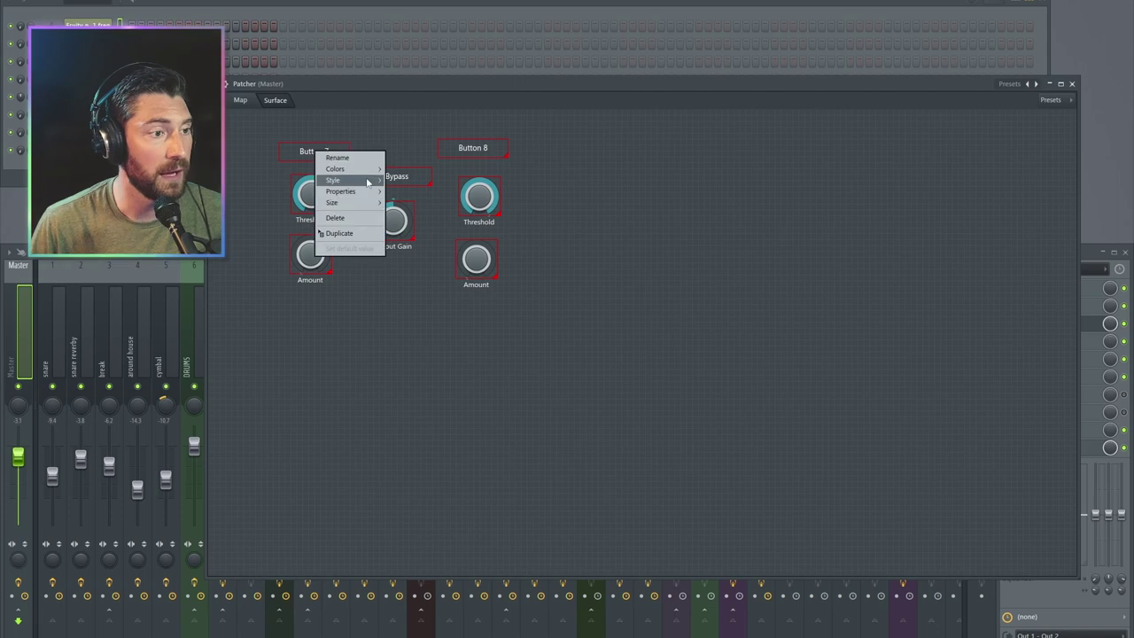
left_click(357, 157)
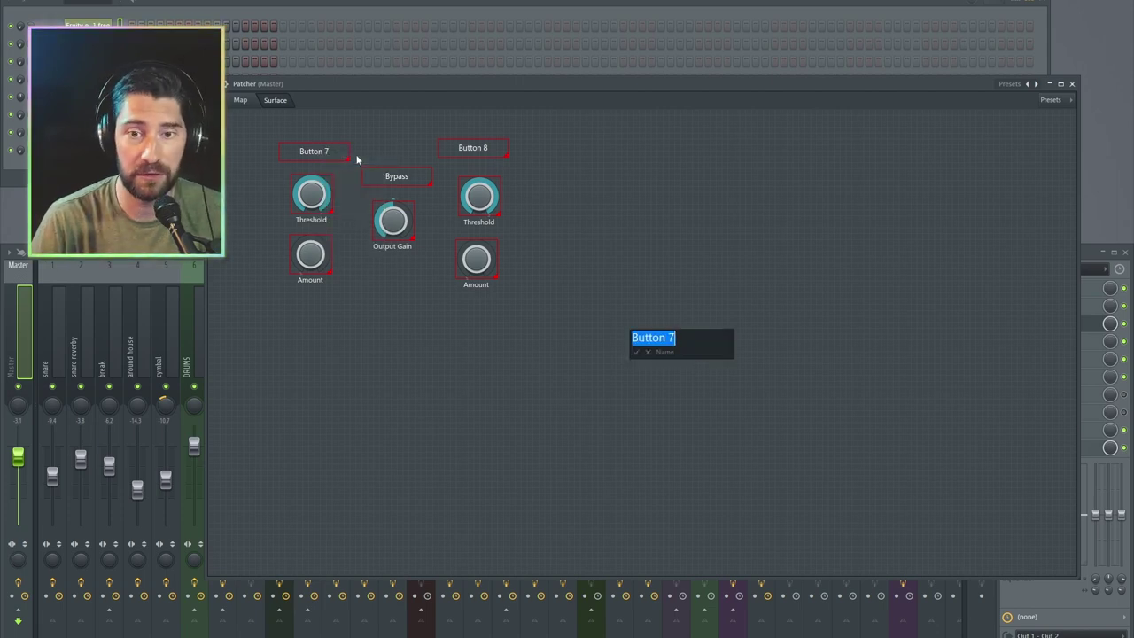
type("On/Off")
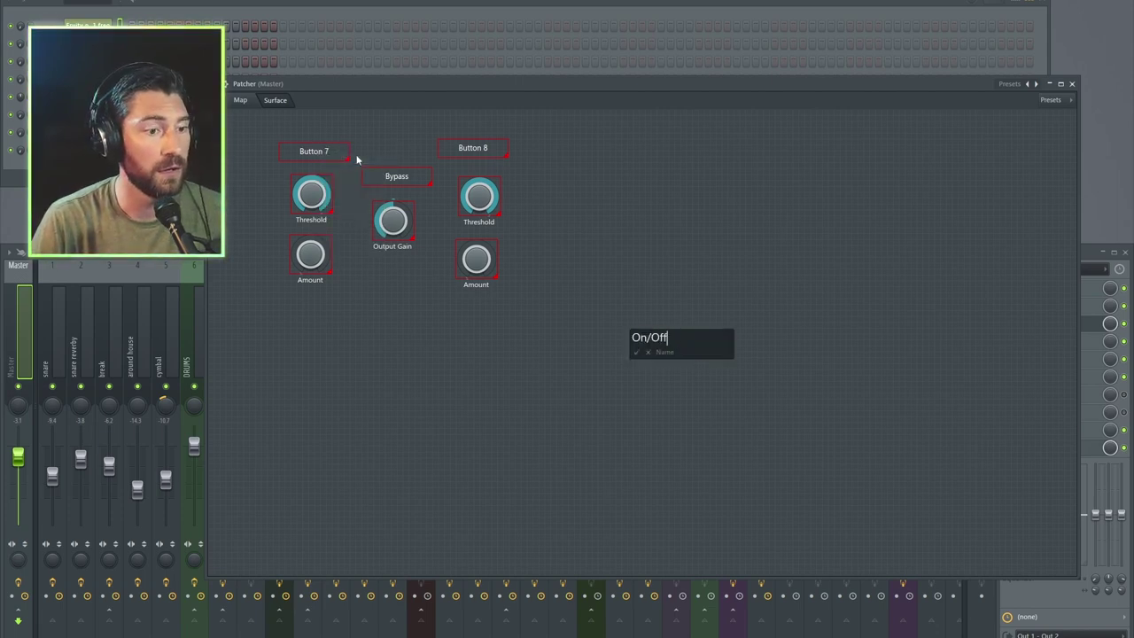
key("Return")
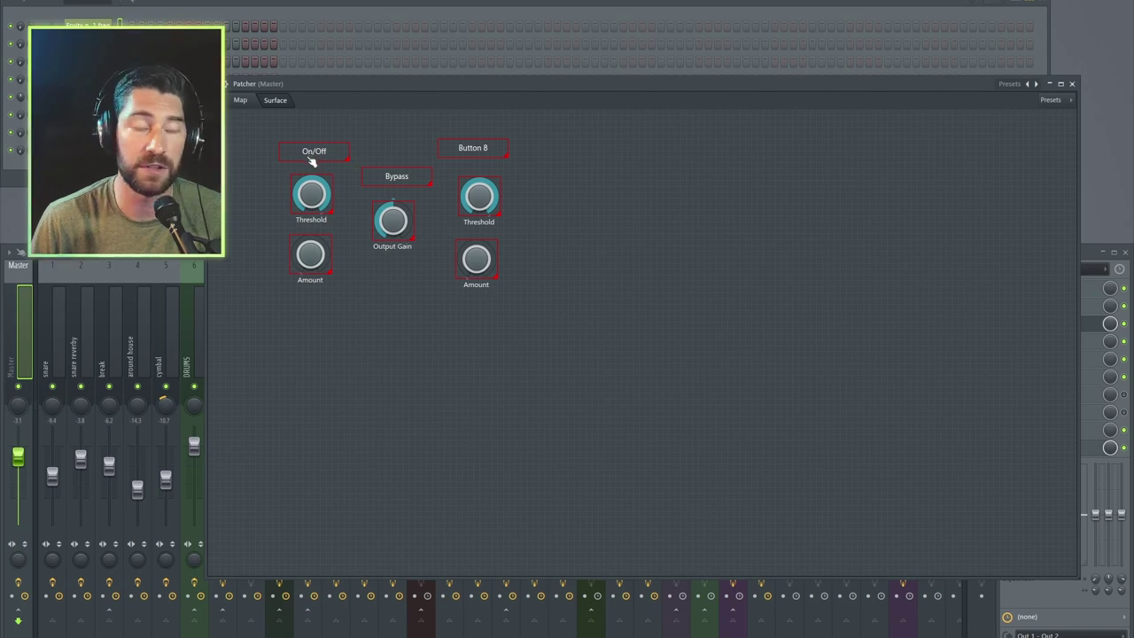
right_click(493, 152)
left_click(531, 158)
type("On/Off")
key("Return")
left_click_drag(487, 151, 493, 163)
- Turn off Surface edit mode
right_click(578, 144)
left_click(590, 152)
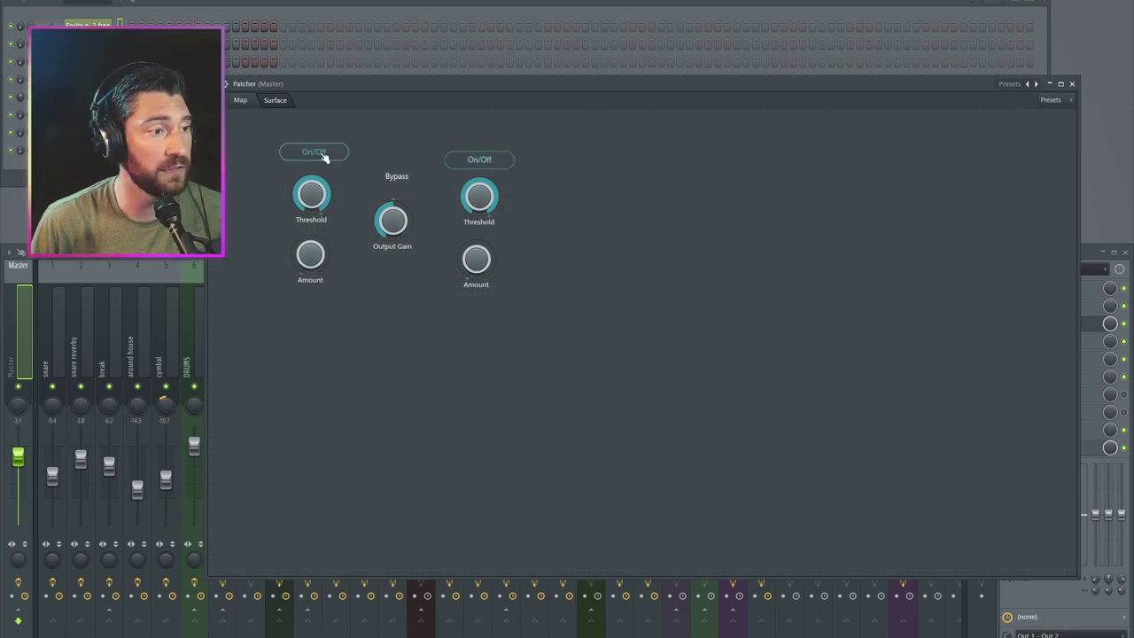
right_click(547, 184)
left_click(560, 197)
- In the Map, connect the Surface's Bypass button output to both parameter inputs of bypass ctrl
left_click(242, 102)
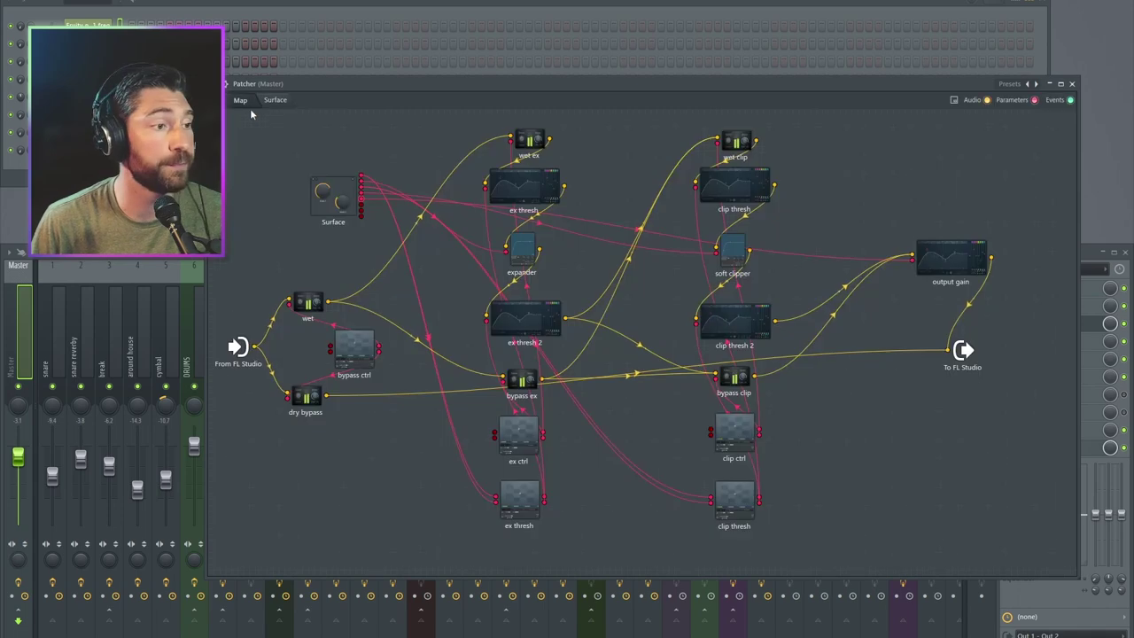
left_click_drag(361, 205, 363, 207)
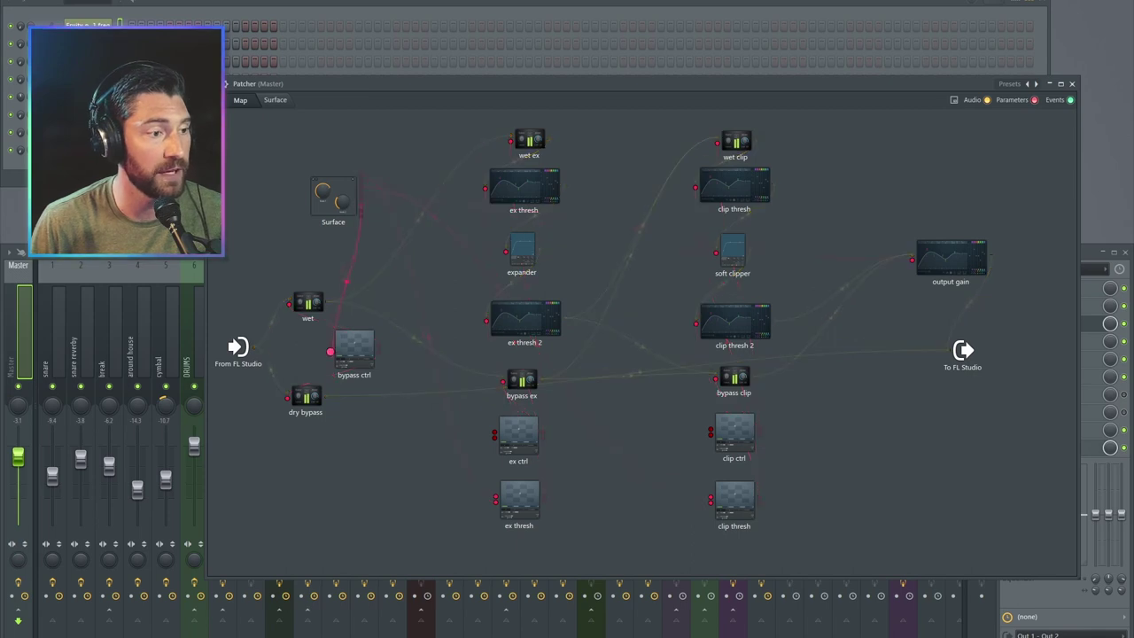
- Open the wet and dry bypass modules beside the Surface, toggle Bypass to check their volumes, and close both
double_click(309, 303)
double_click(310, 396)
left_click_drag(556, 278, 959, 94)
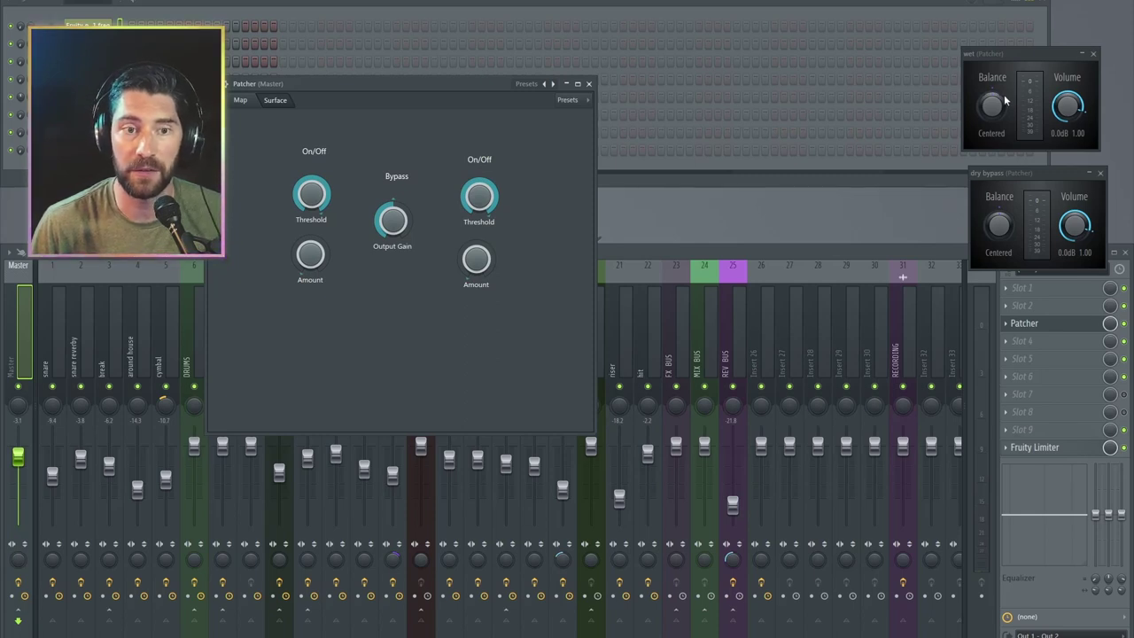
left_click(406, 178)
left_click(407, 180)
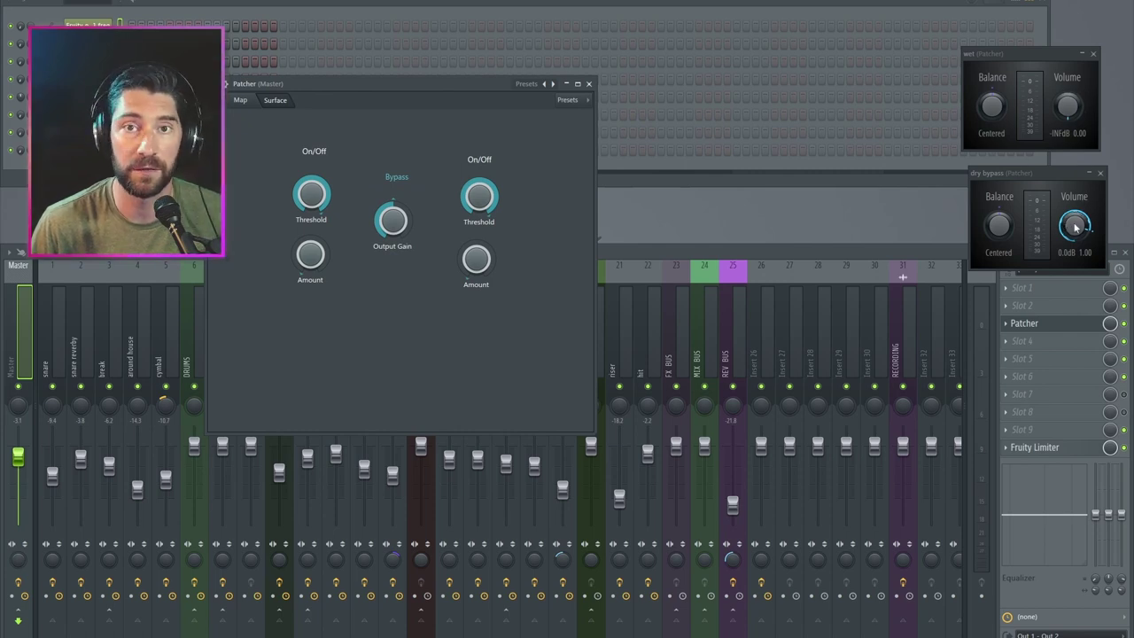
left_click(396, 177)
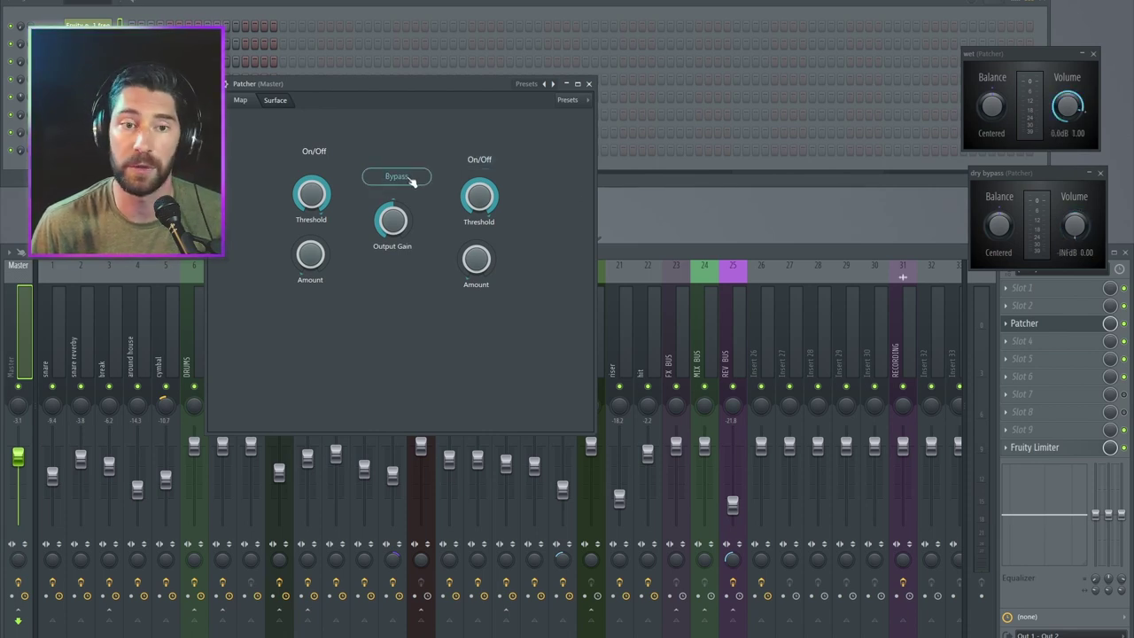
left_click(1093, 54)
left_click(1100, 173)
- Connect the Surface output of the expander's On/Off button to both parameter inputs of ex ctrl
left_click(240, 100)
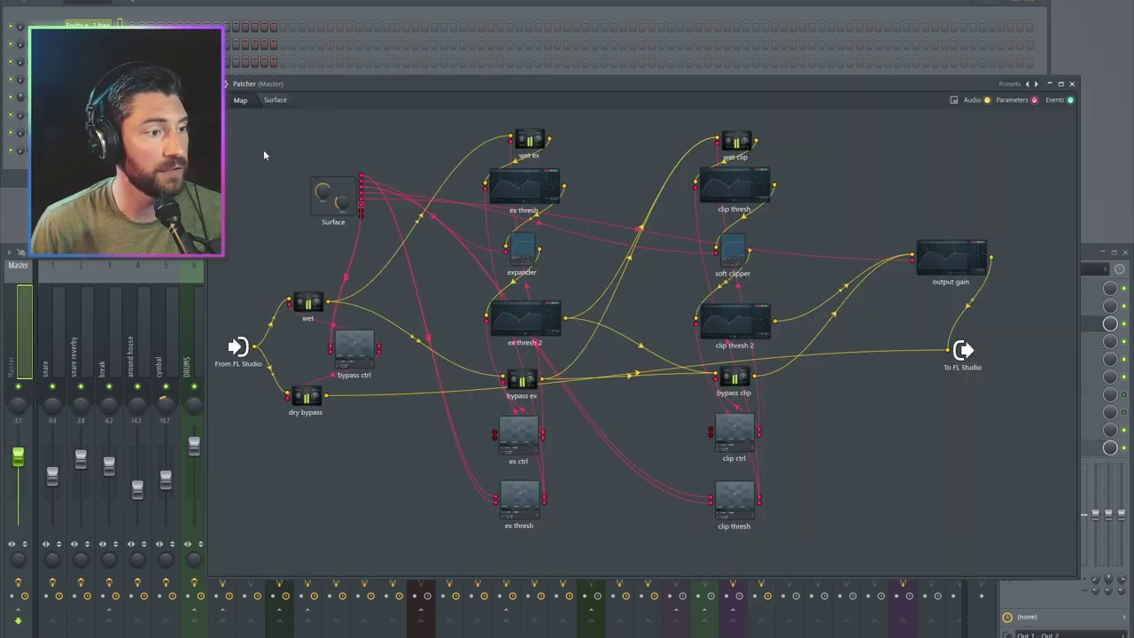
left_click_drag(362, 211, 395, 232)
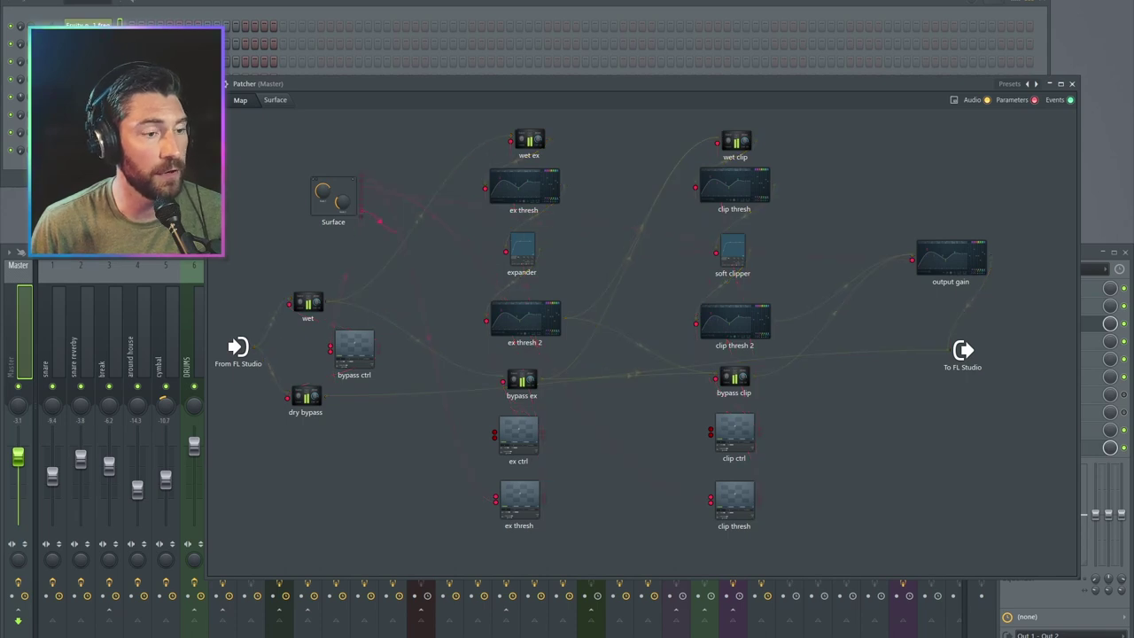
left_click_drag(428, 339, 494, 431)
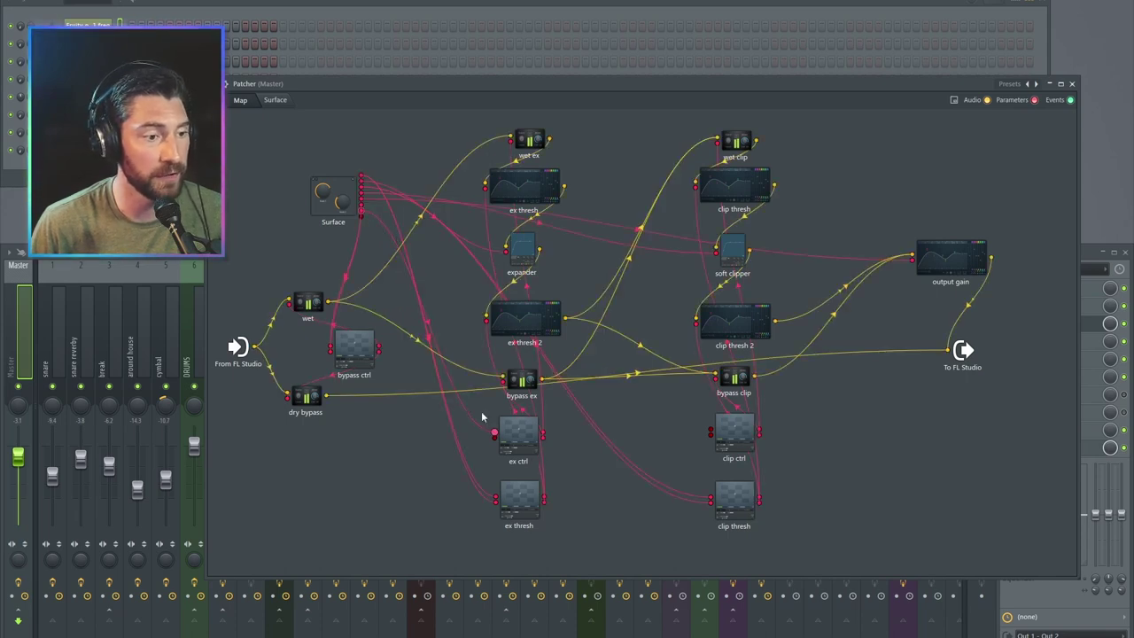
left_click_drag(361, 211, 494, 438)
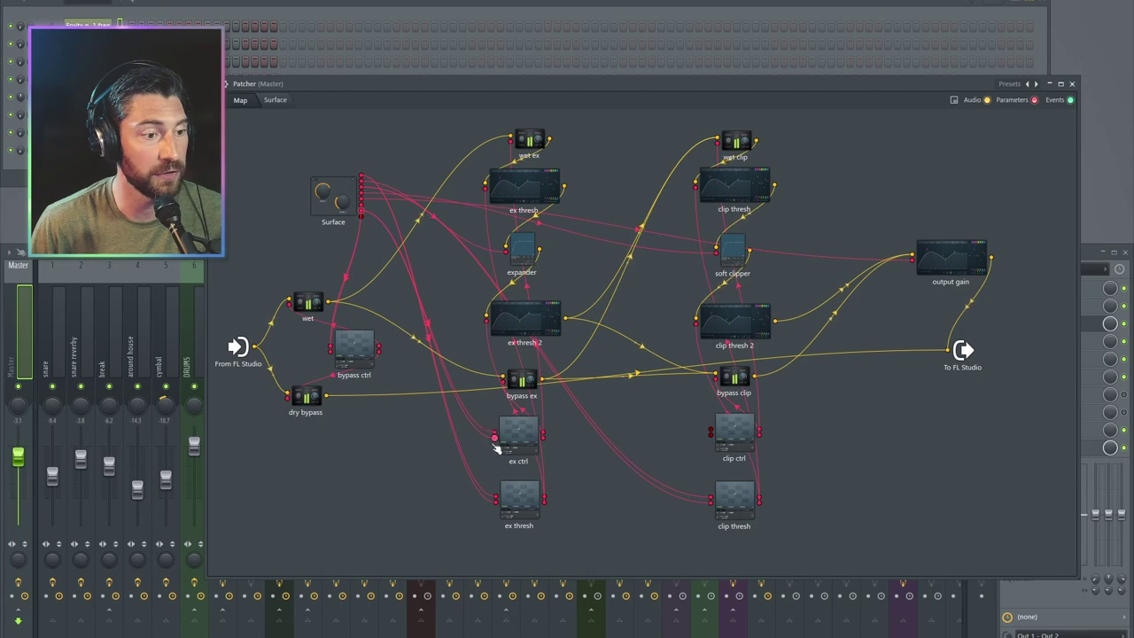
- Open wet ex and bypass ex beside the Surface and toggle the expander's On/Off button to check their volumes
left_click(288, 98)
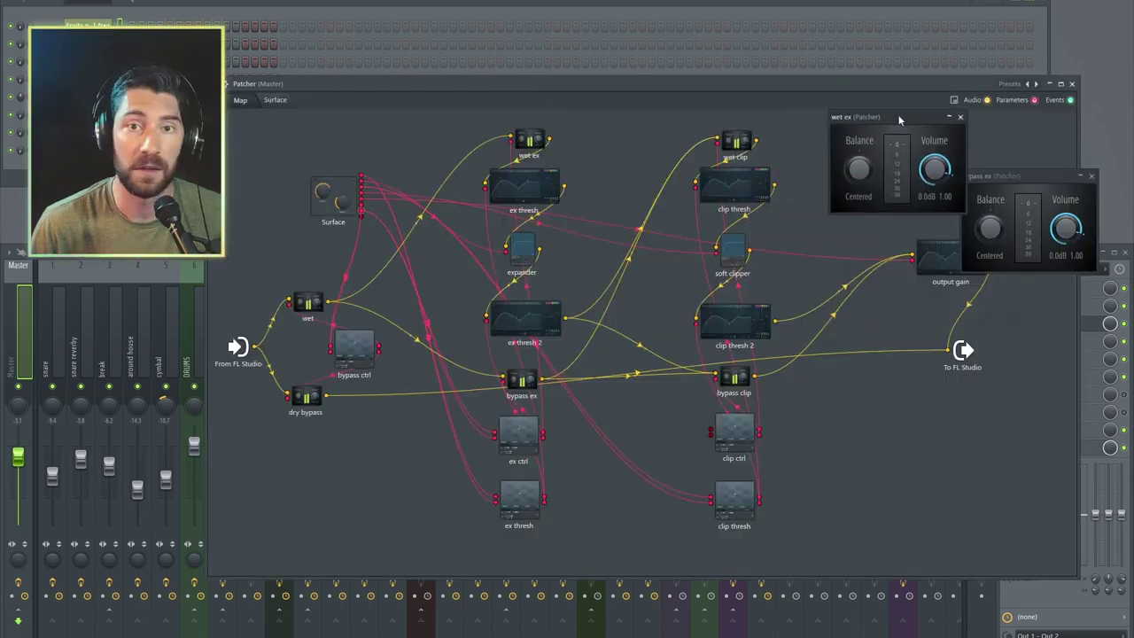
left_click_drag(898, 116, 1025, 56)
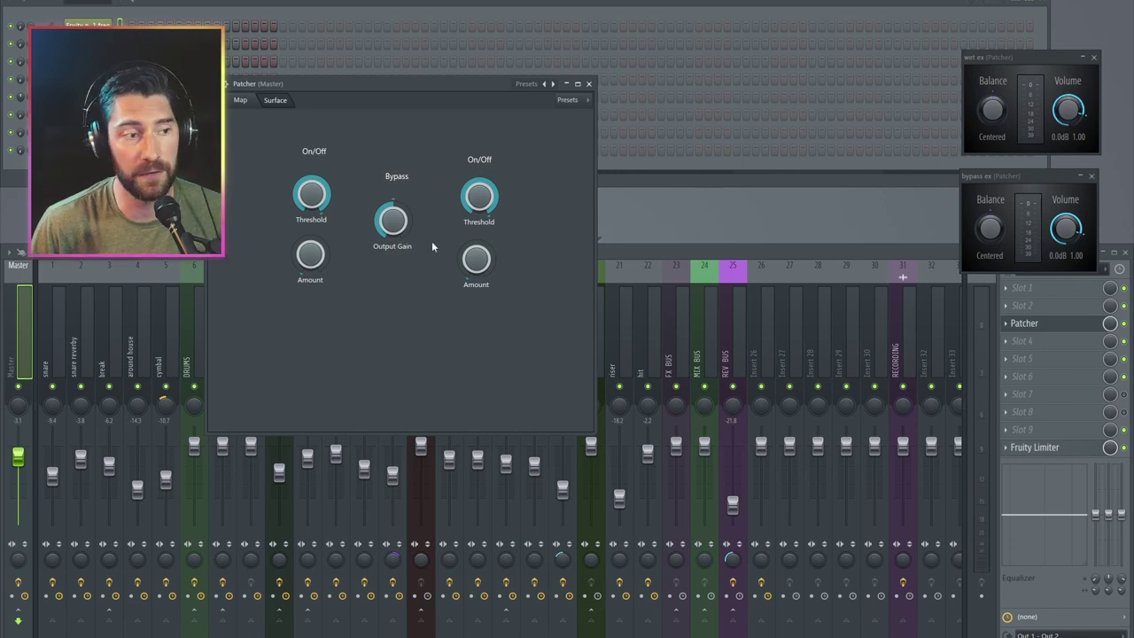
left_click(321, 155)
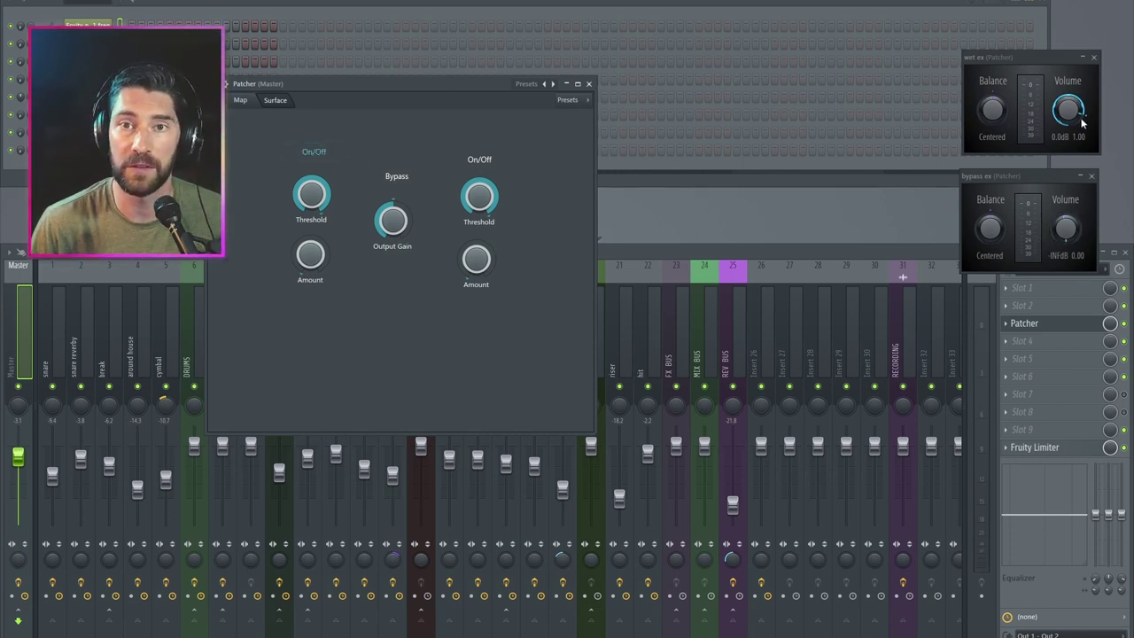
left_click(337, 156)
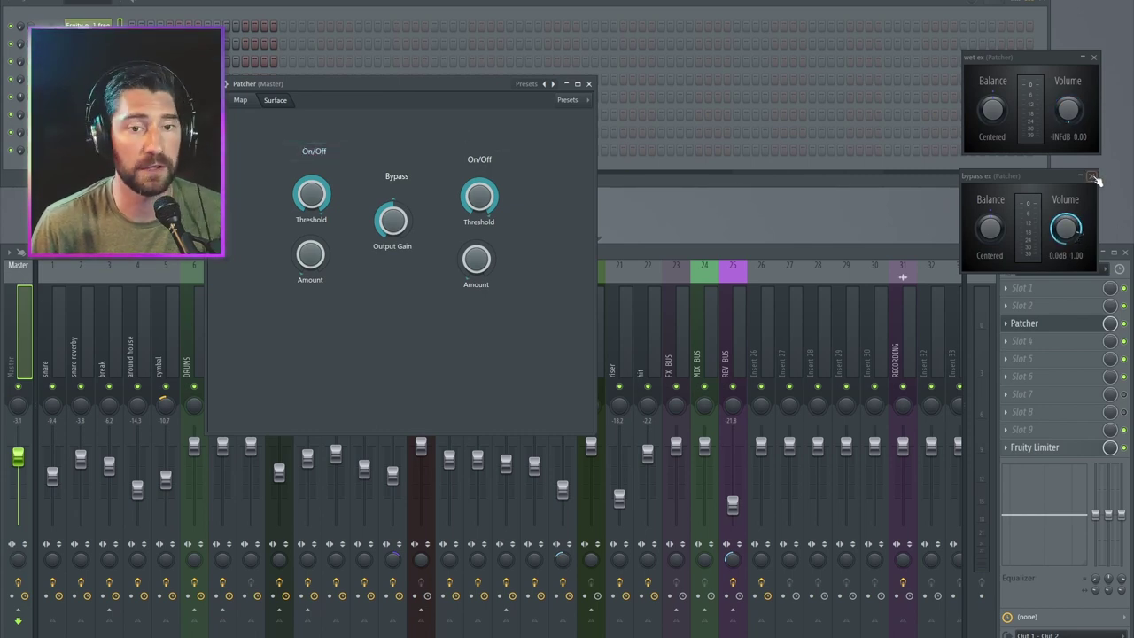
left_click(1092, 176)
- Connect the Surface output of the clipper's On/Off button to both parameter inputs of clip ctrl
left_click(245, 100)
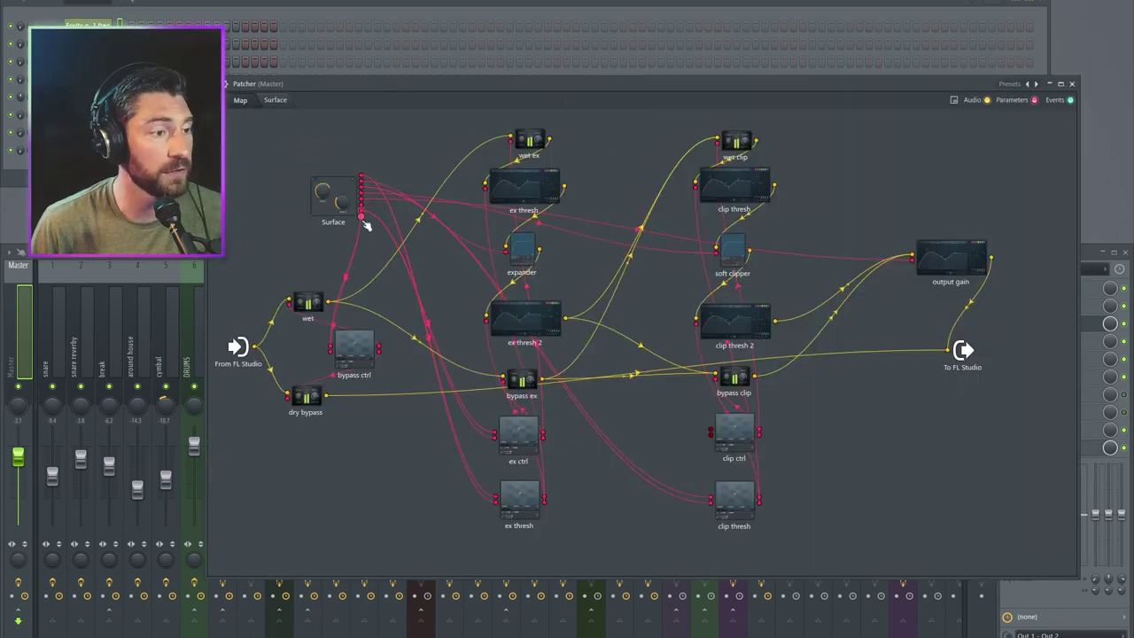
left_click_drag(362, 217, 376, 225)
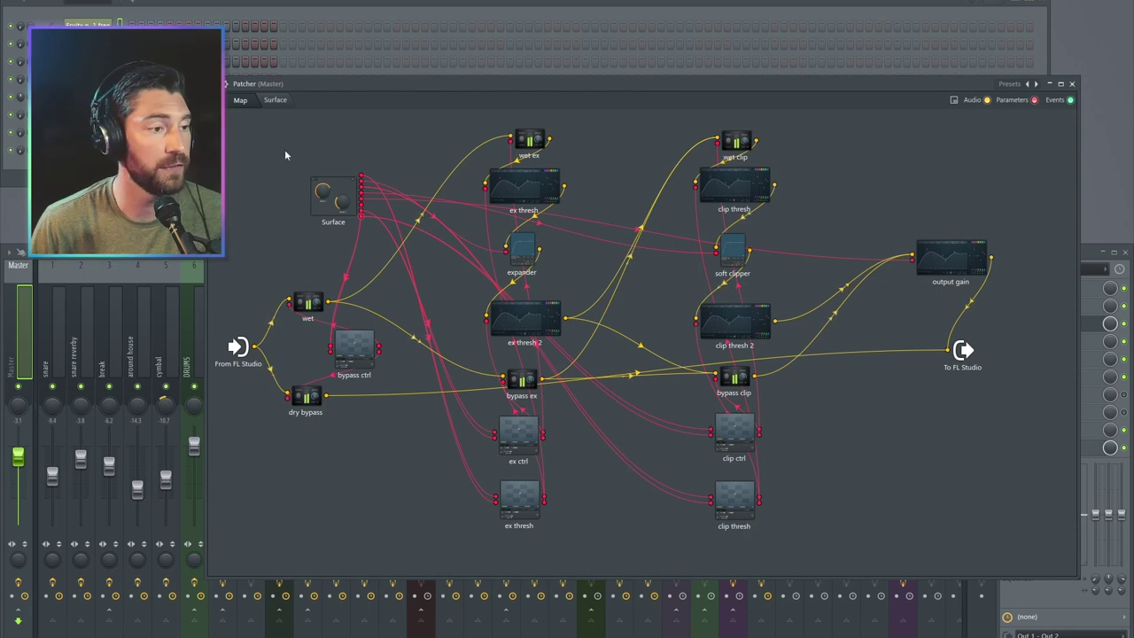
- Open wet clip and bypass clip beside the Surface, test the clipper's On/Off button against their volumes, and return to the Map
left_click(728, 379)
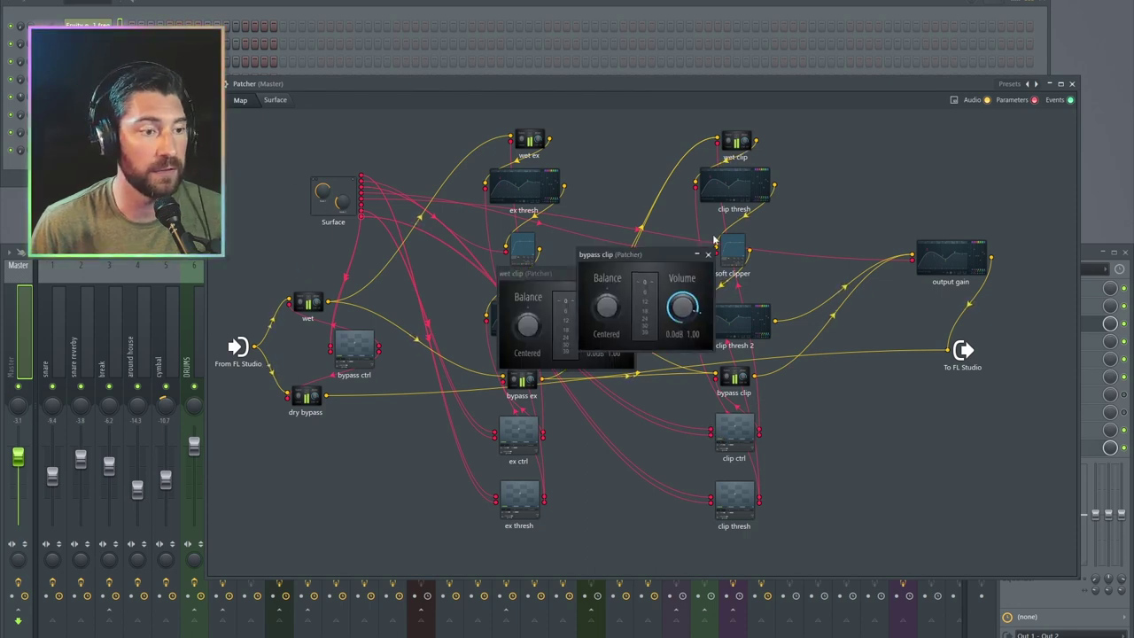
left_click_drag(574, 271, 1032, 155)
left_click_drag(525, 284, 973, 42)
left_click(274, 100)
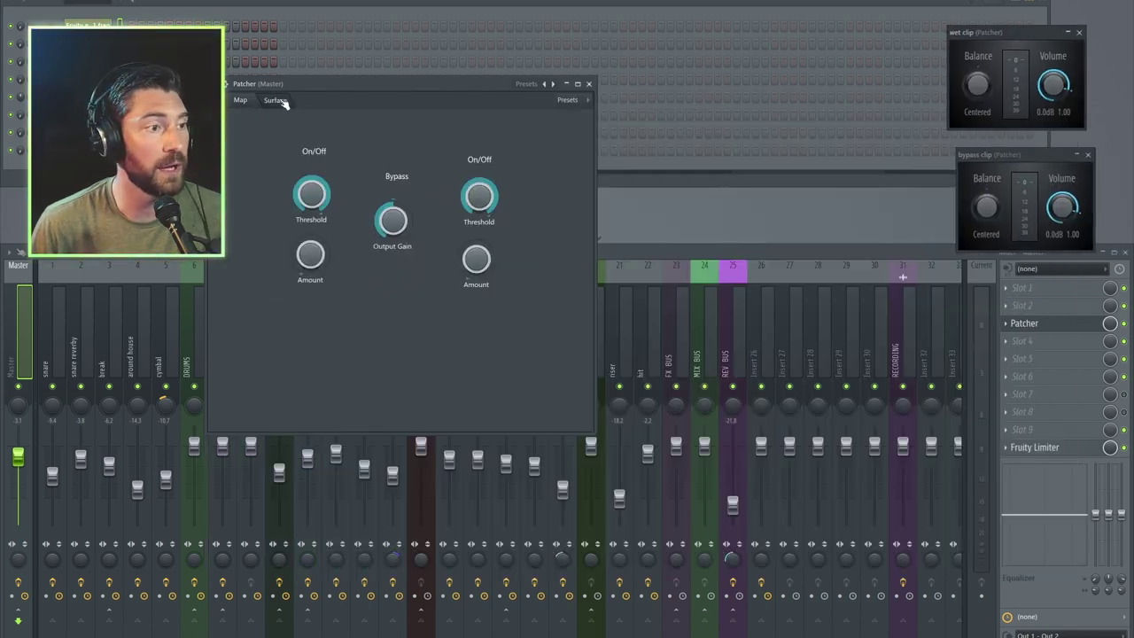
left_click(480, 159)
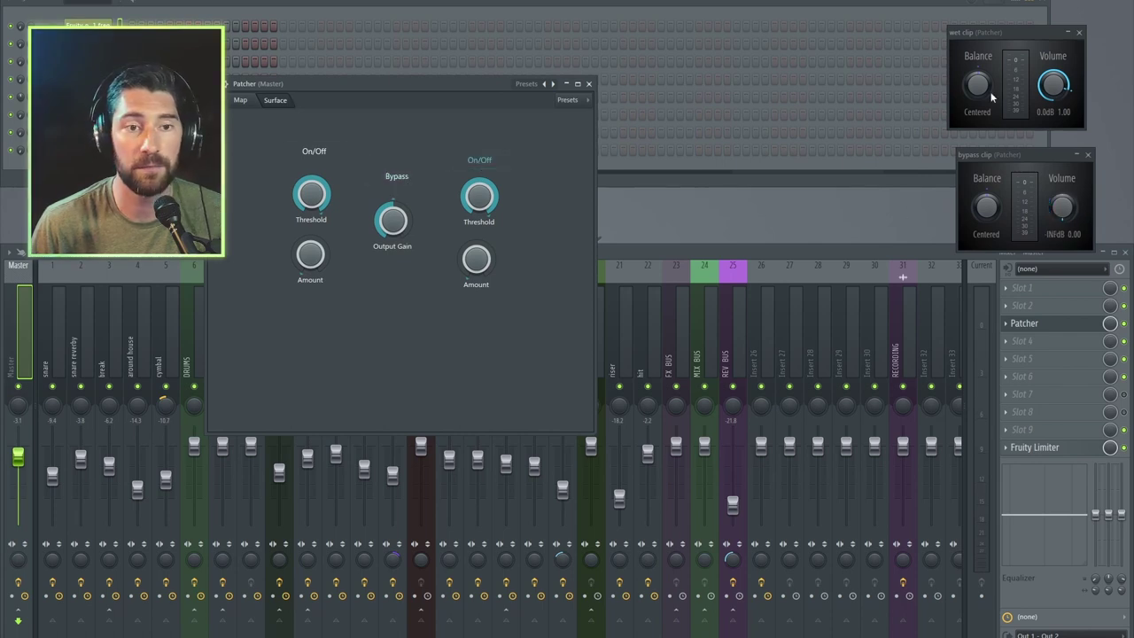
left_click(488, 164)
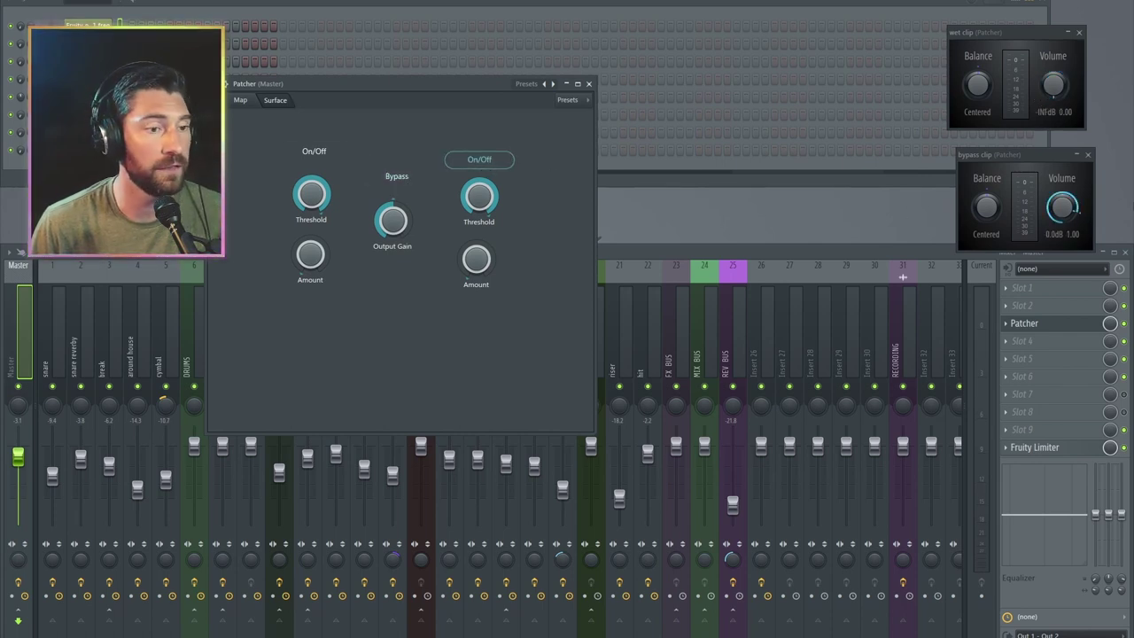
left_click(488, 163)
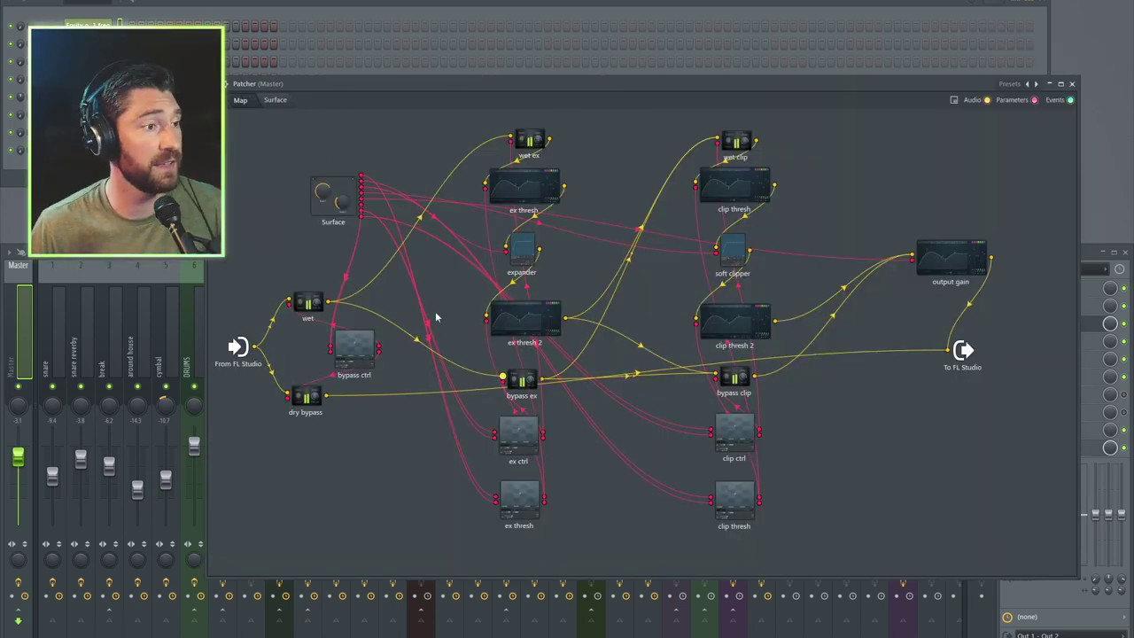
left_click(275, 100)
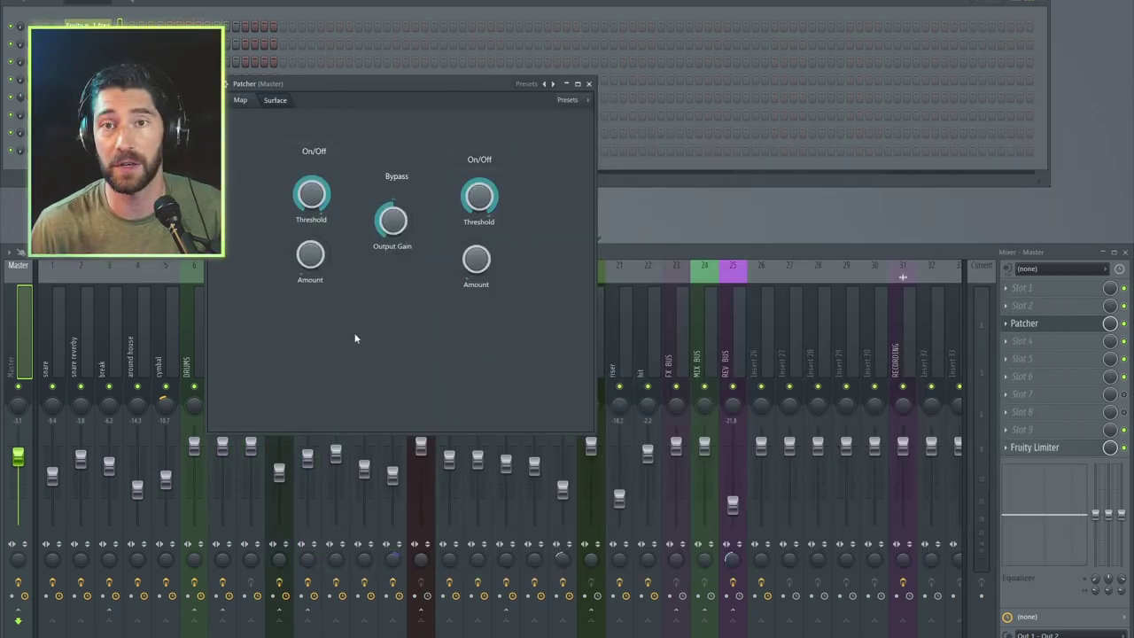
left_click(241, 100)
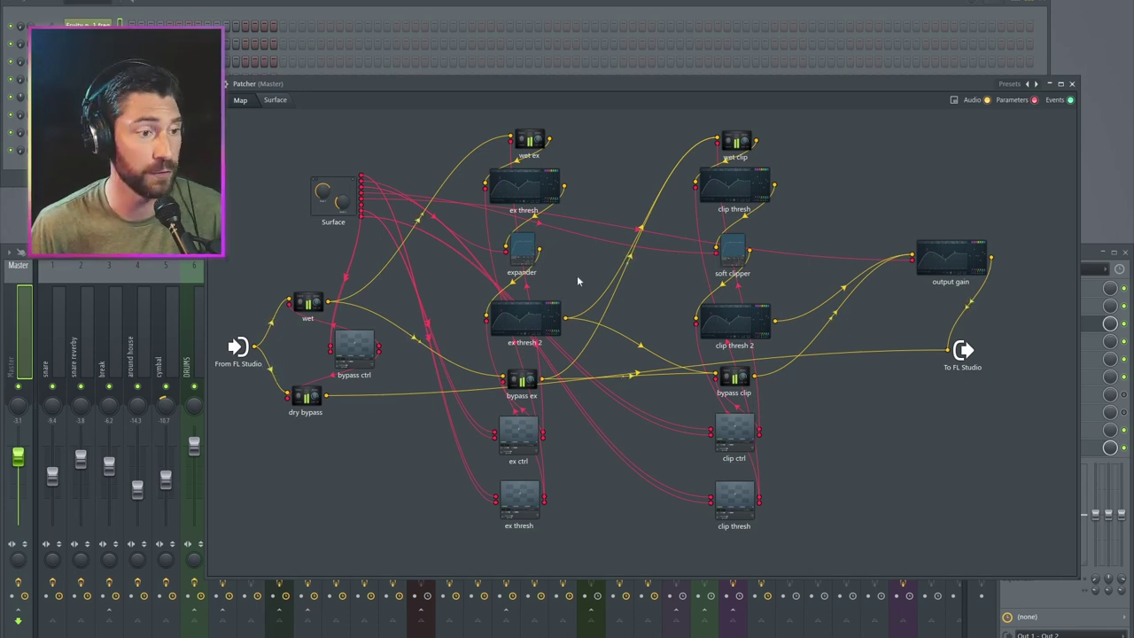
- Open the expander's Waveshaper in an enlarged window, set its end point to Half sine and bend the curve upward
double_click(531, 253)
left_click_drag(969, 49, 486, 94)
left_click_drag(594, 309, 735, 477)
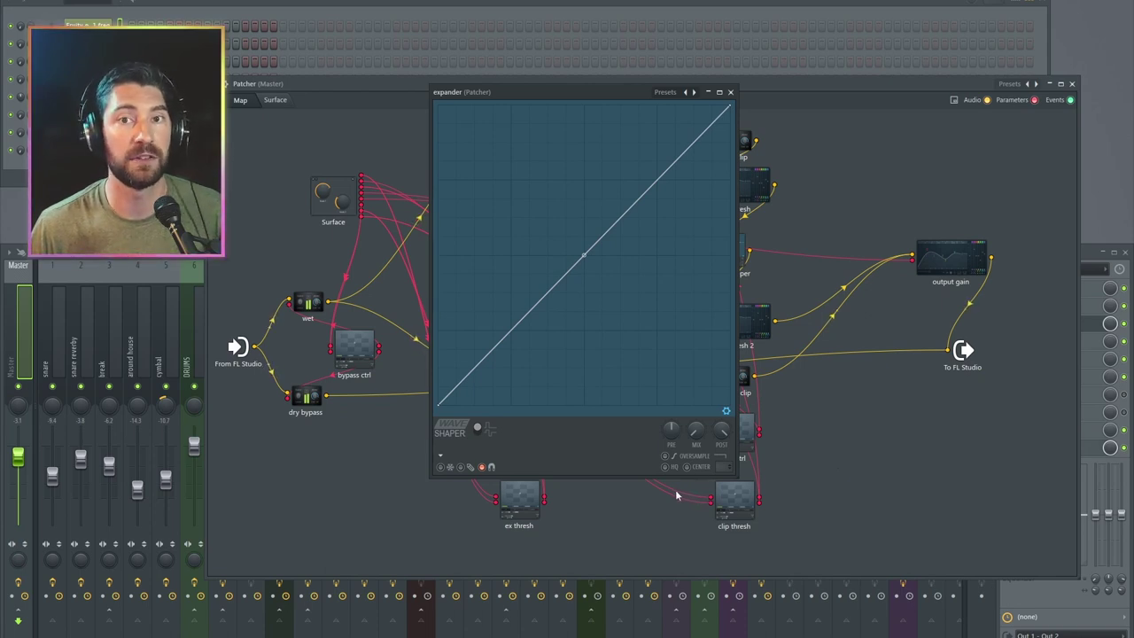
right_click(731, 106)
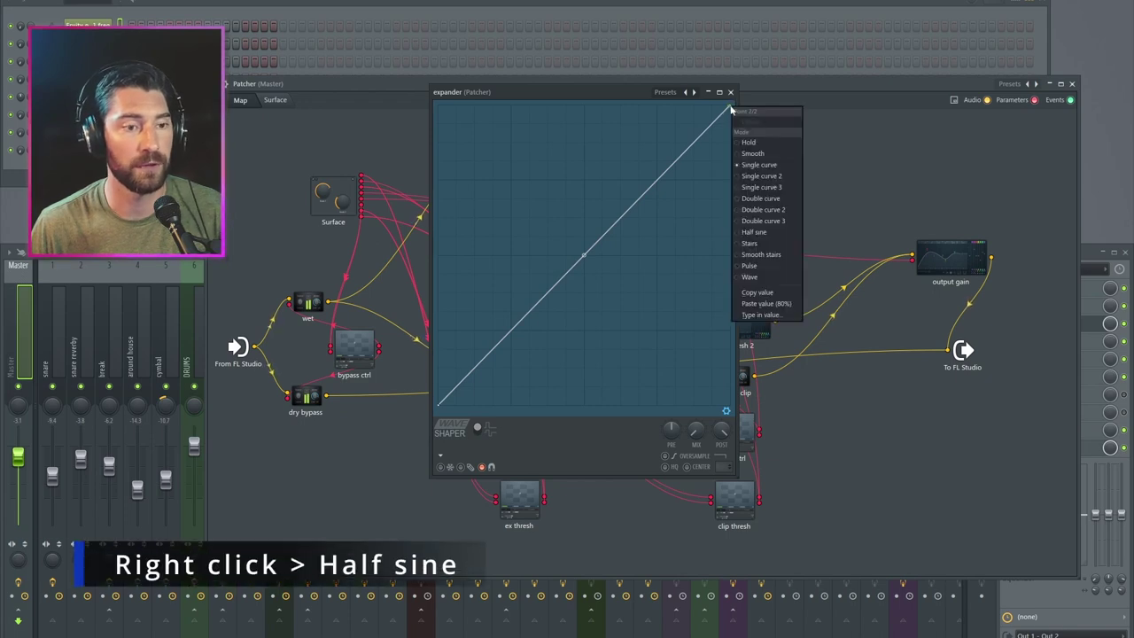
left_click(759, 233)
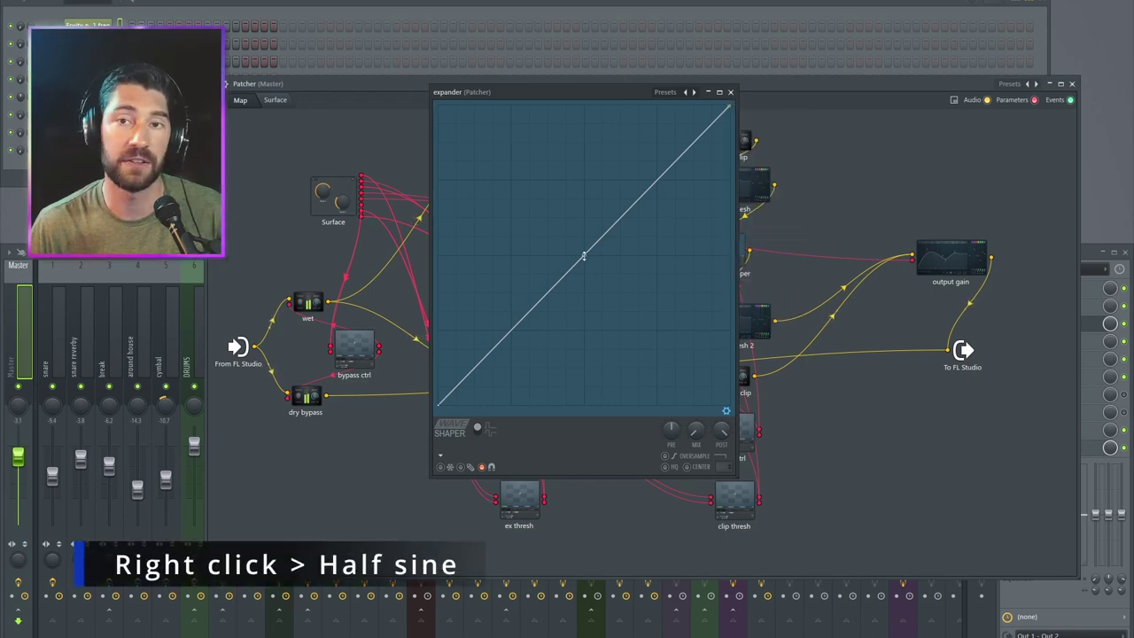
left_click_drag(584, 255, 584, 191)
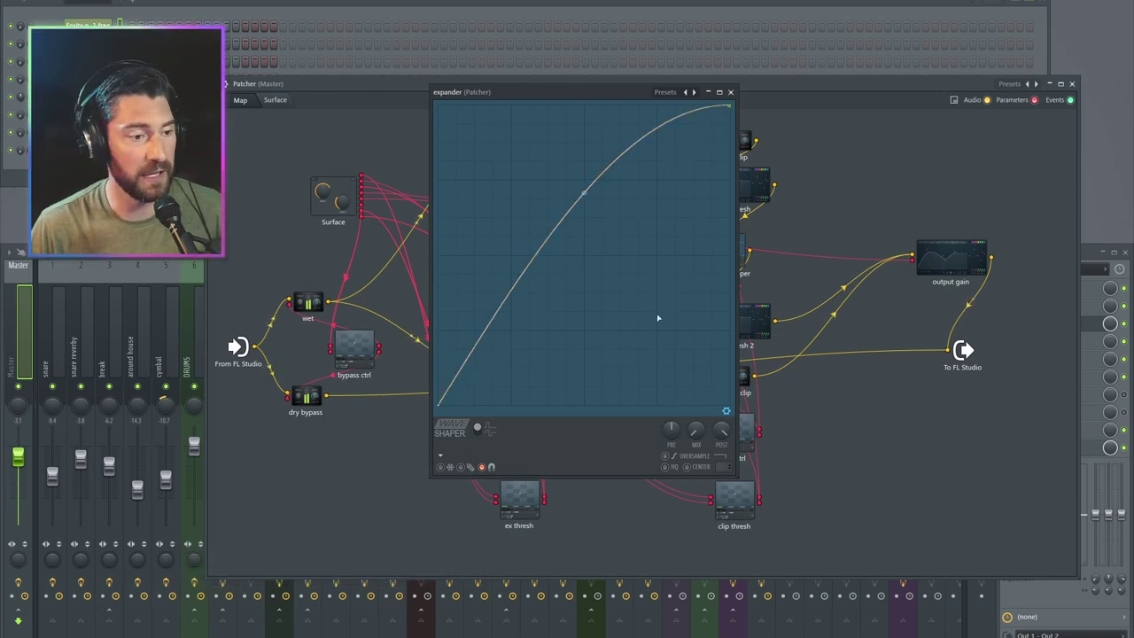
- Flatten the expander curve to a straight line, restore its upward half-sine bend, and close the expander
left_click_drag(544, 93, 557, 83)
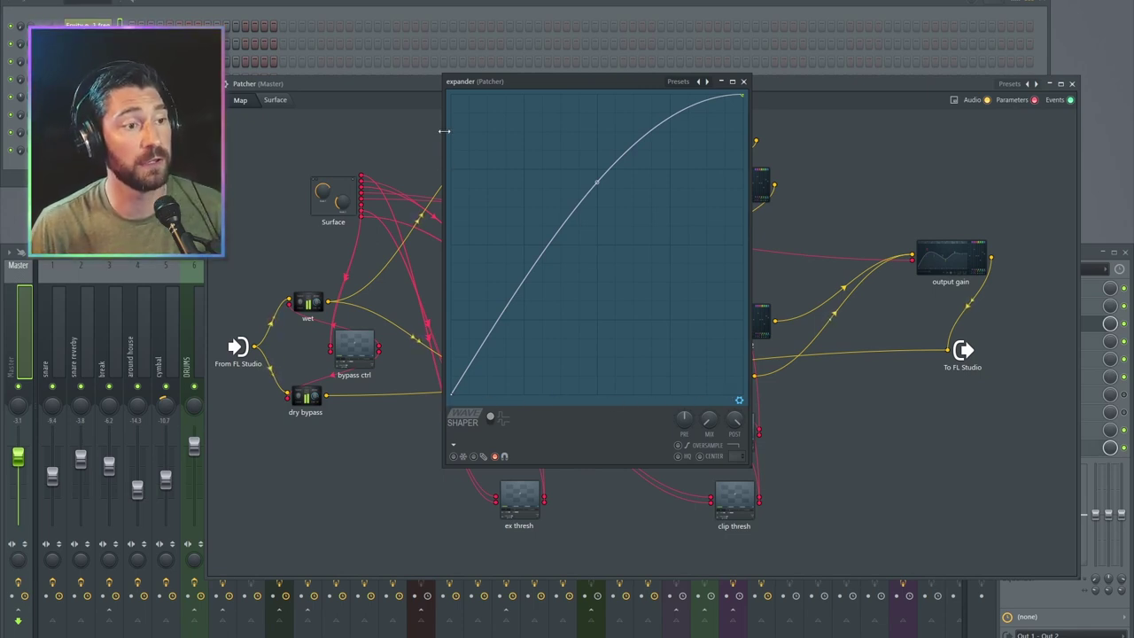
left_click_drag(595, 183, 611, 245)
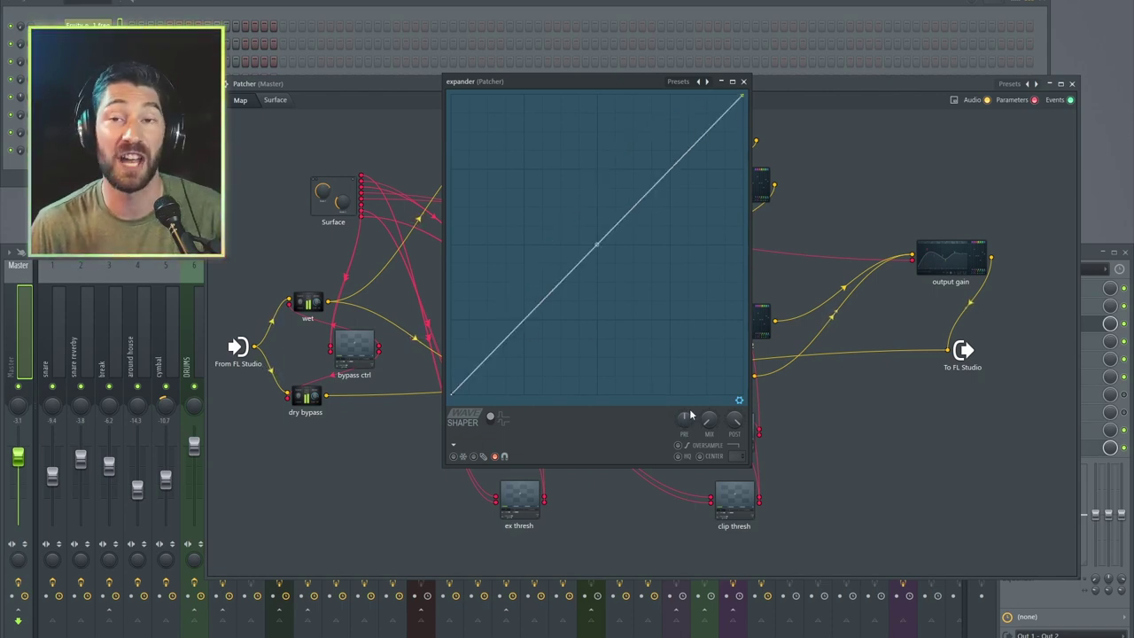
left_click_drag(596, 242, 598, 180)
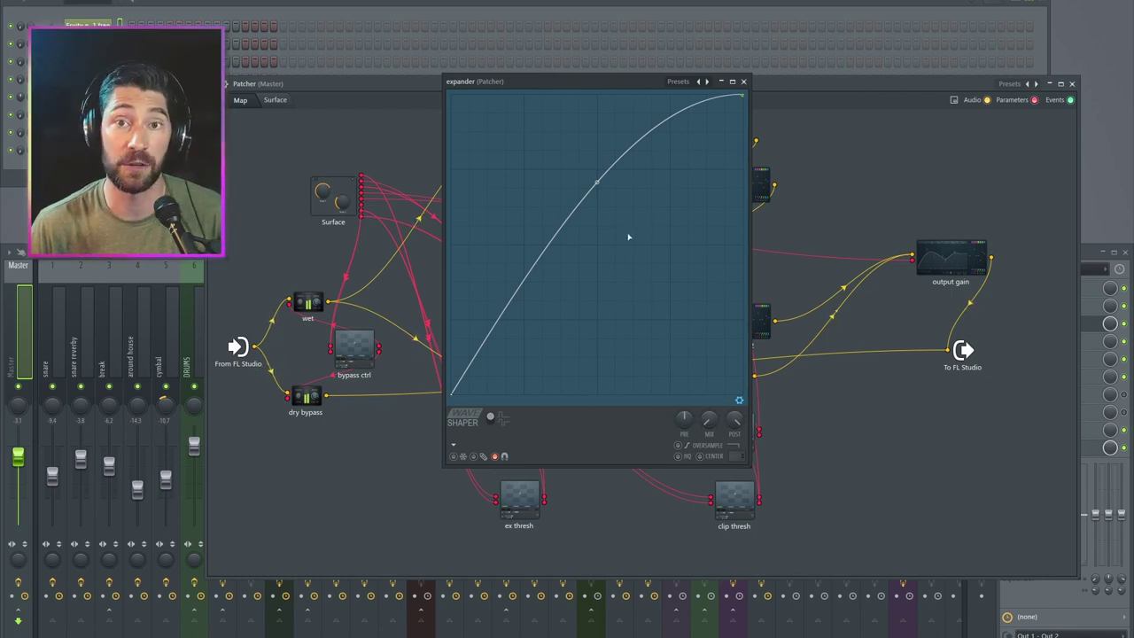
key("Escape")
- Open the soft clipper's Waveshaper in an enlarged window and load the Soft clip 3 preset
double_click(736, 258)
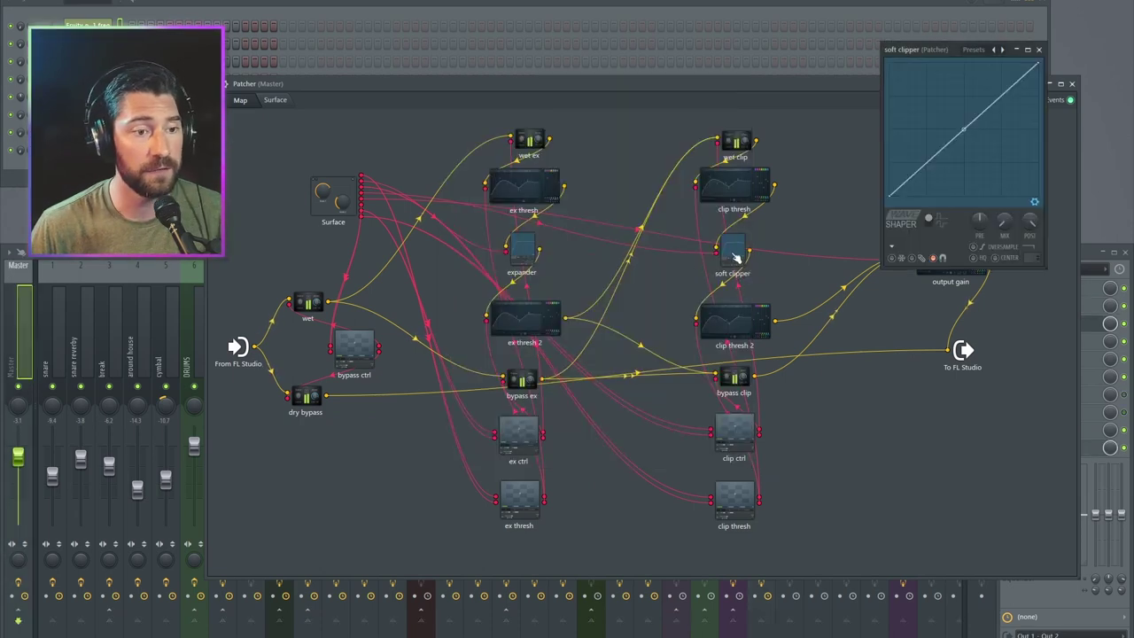
left_click_drag(942, 51, 490, 77)
left_click_drag(593, 297, 711, 453)
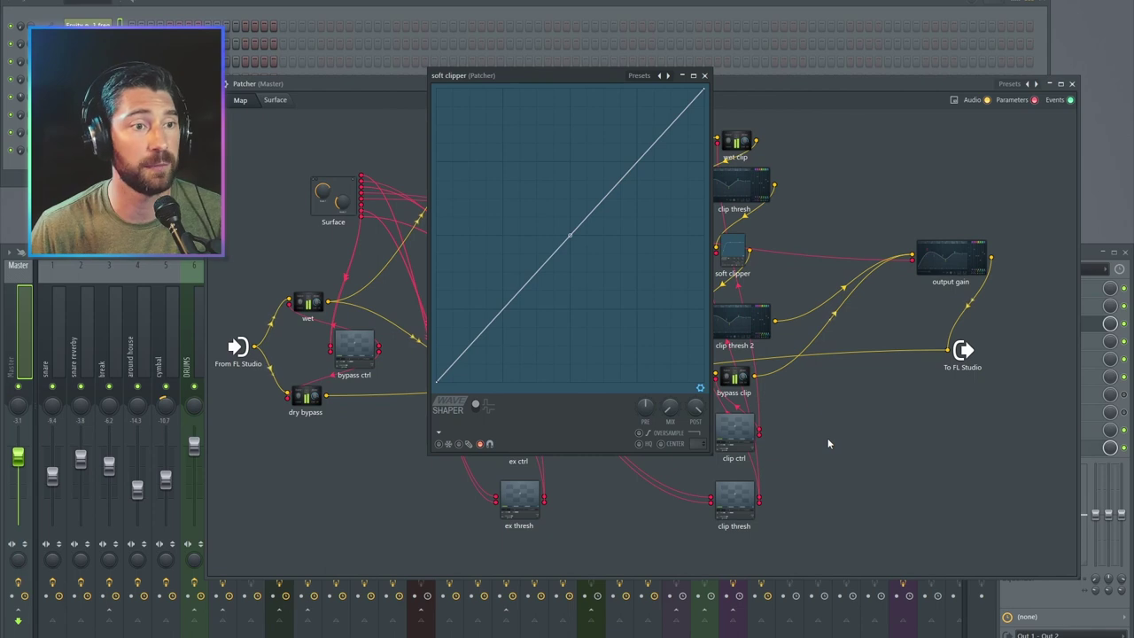
right_click(668, 77)
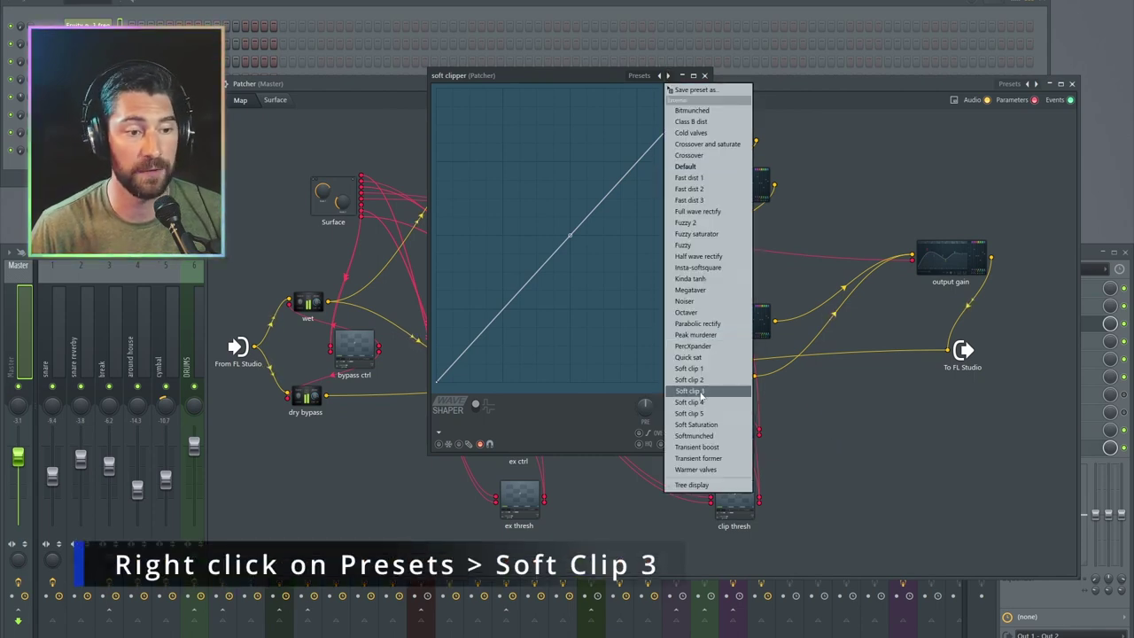
left_click(700, 393)
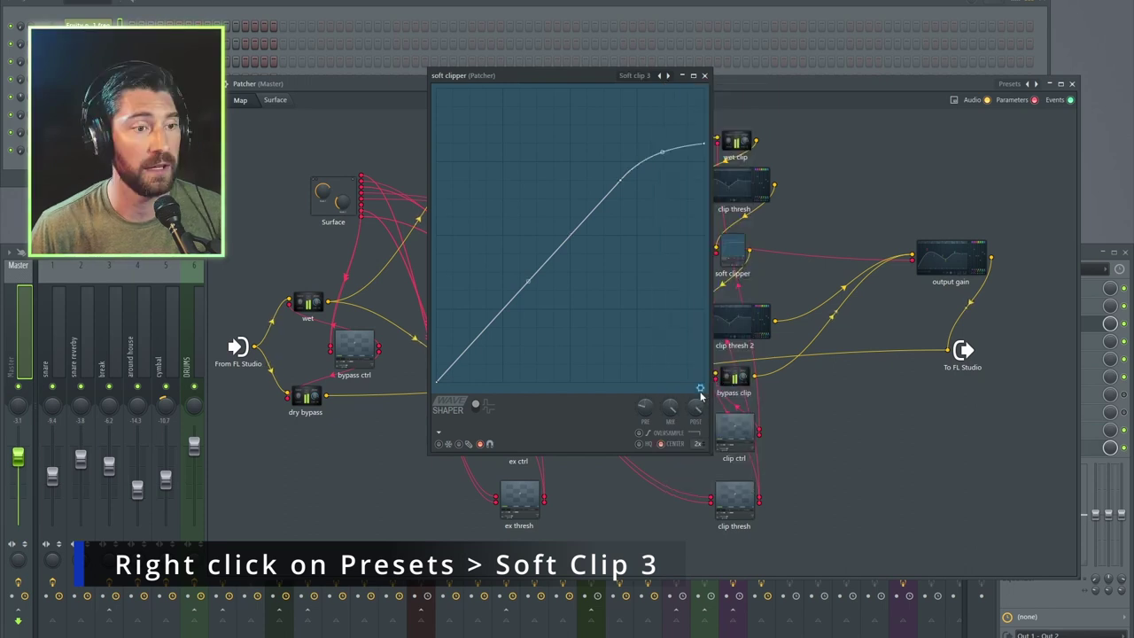
- Reset the soft clipper's Pre gain to its default and close the soft clipper
right_click(644, 411)
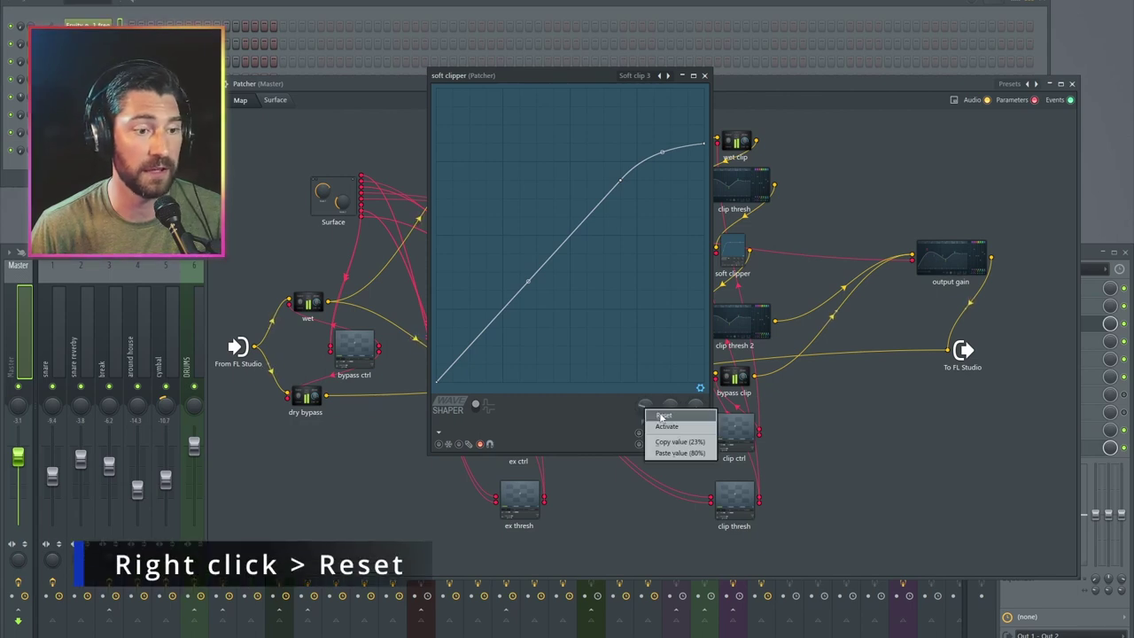
left_click(660, 416)
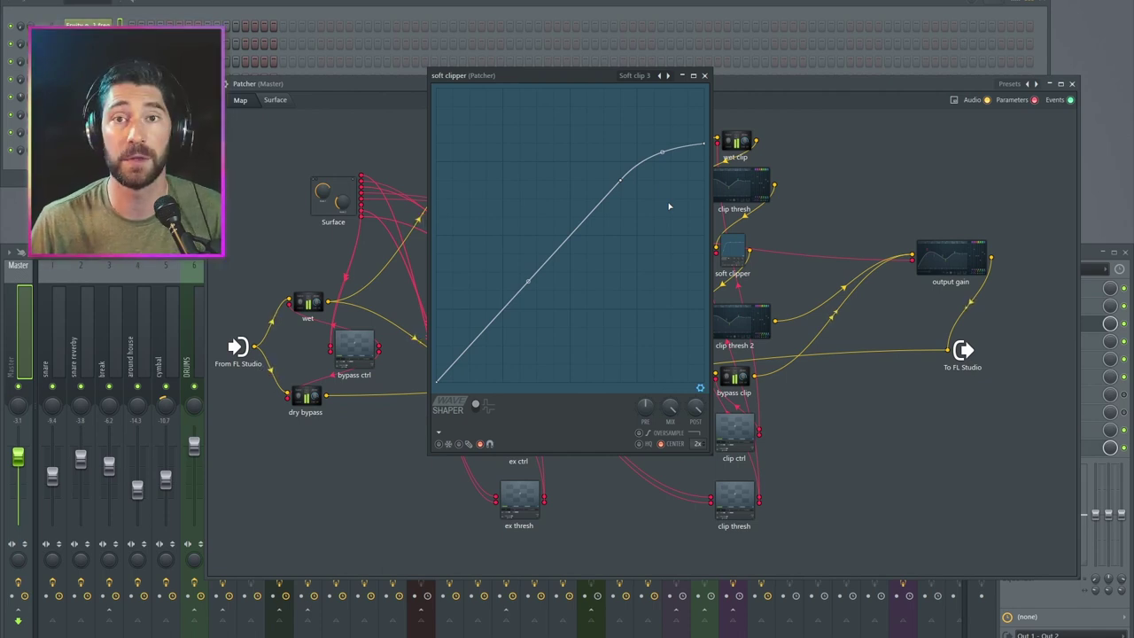
left_click(704, 75)
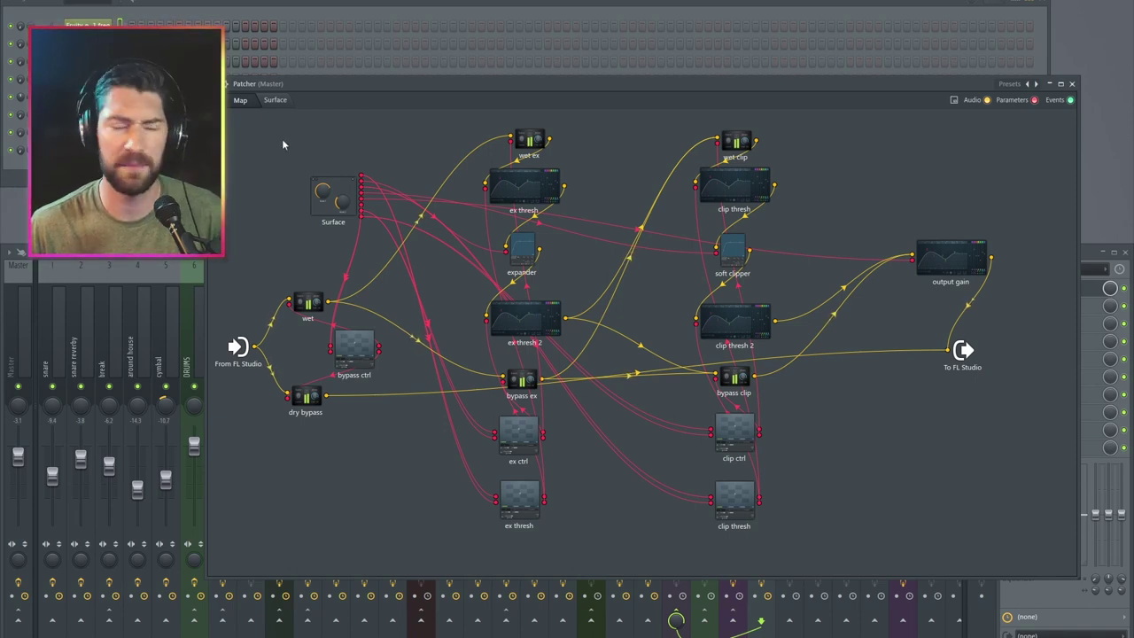
- Show Patcher's control surface, shrink the window around the controls, and enable surface editing
left_click(275, 101)
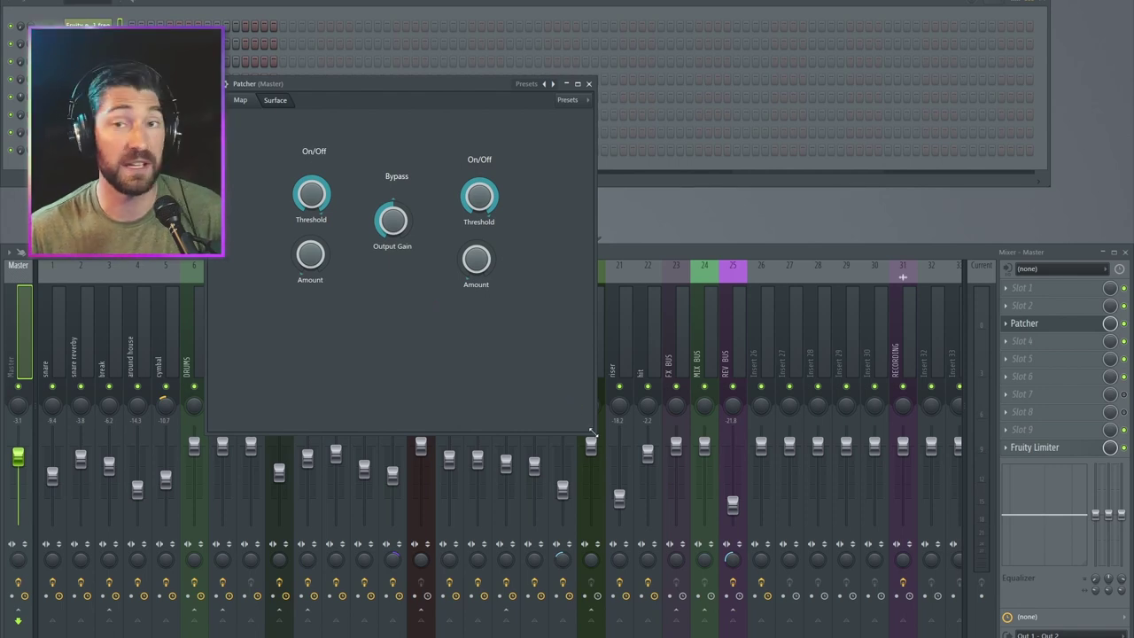
left_click_drag(592, 433, 502, 326)
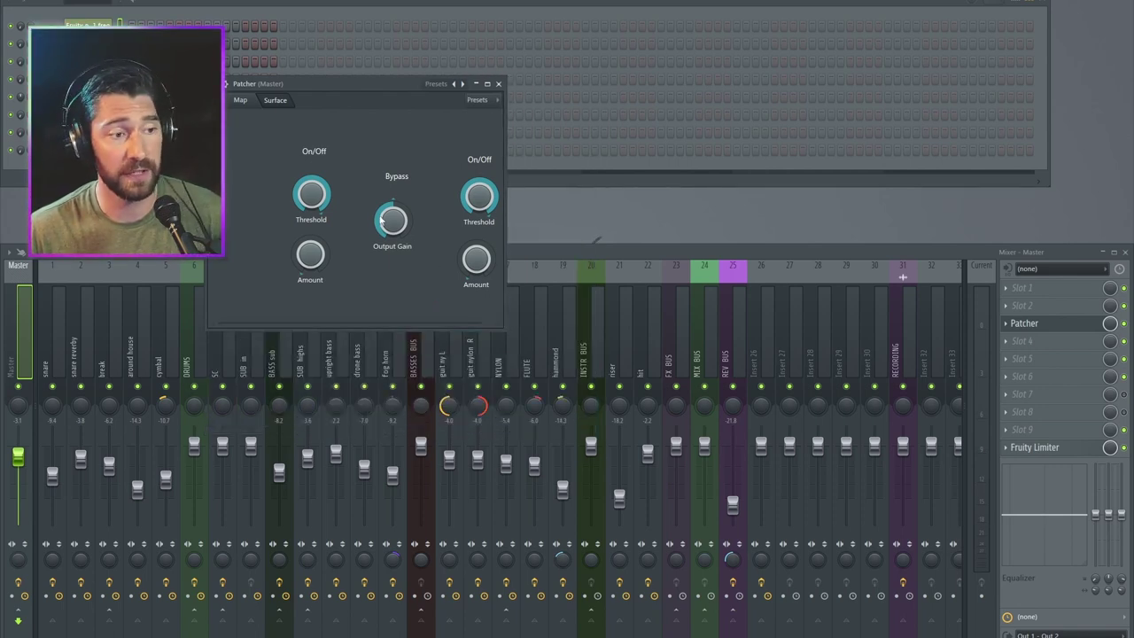
right_click(405, 294)
left_click(423, 305)
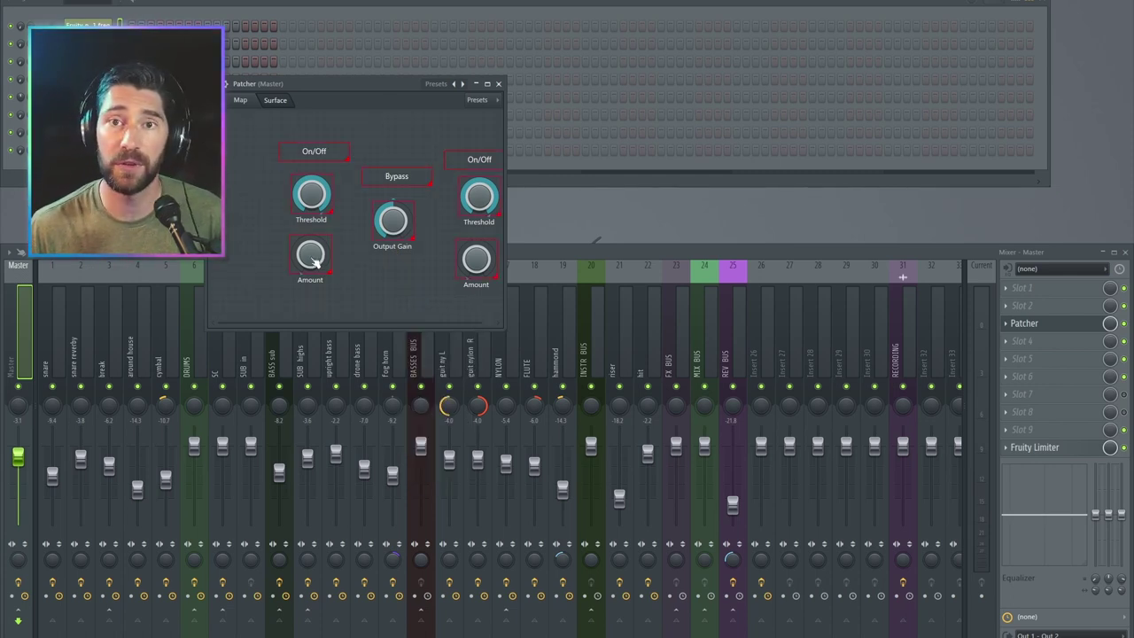
- Move the first column's Amount, Threshold and On/Off controls down and toward the surface's left edge
left_click_drag(315, 260, 268, 283)
left_click_drag(312, 199, 265, 225)
left_click_drag(312, 161, 265, 192)
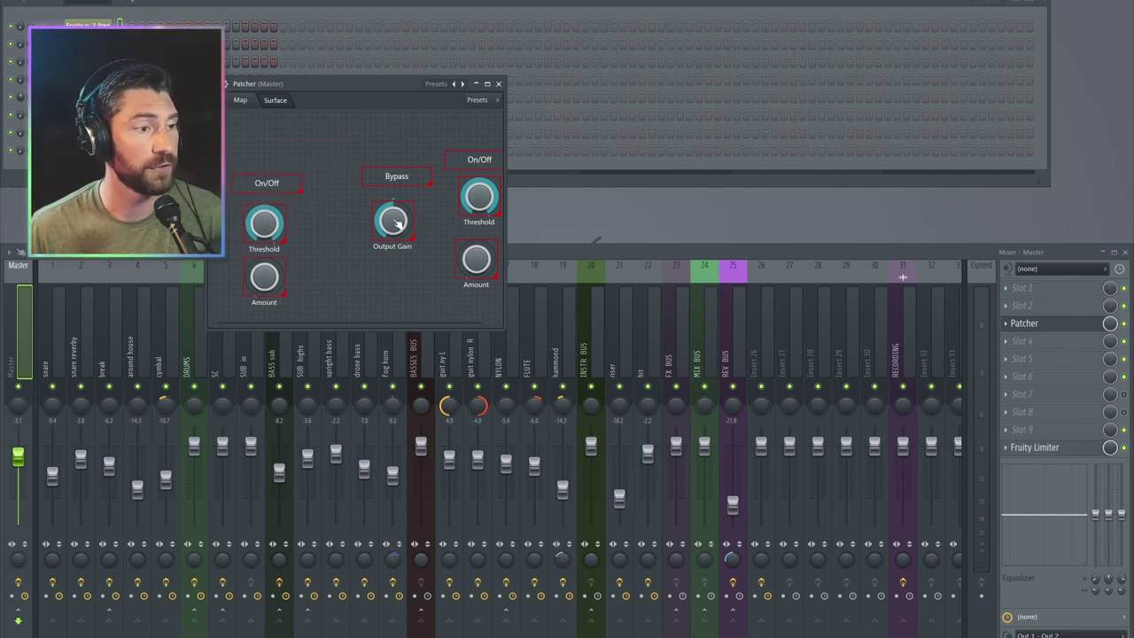
- Shift Bypass with Output Gain, and the On/Off, Threshold and Amount controls of the last column, left within the surface
left_click_drag(393, 219, 352, 234)
left_click_drag(395, 176, 361, 175)
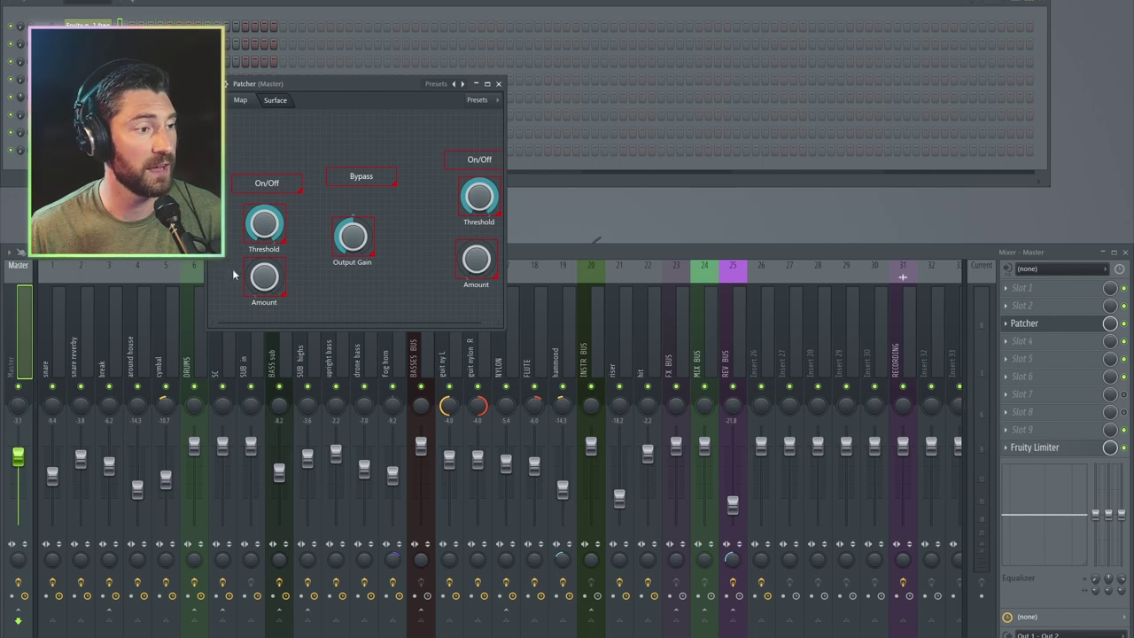
left_click_drag(352, 241, 369, 227)
left_click_drag(360, 176, 365, 184)
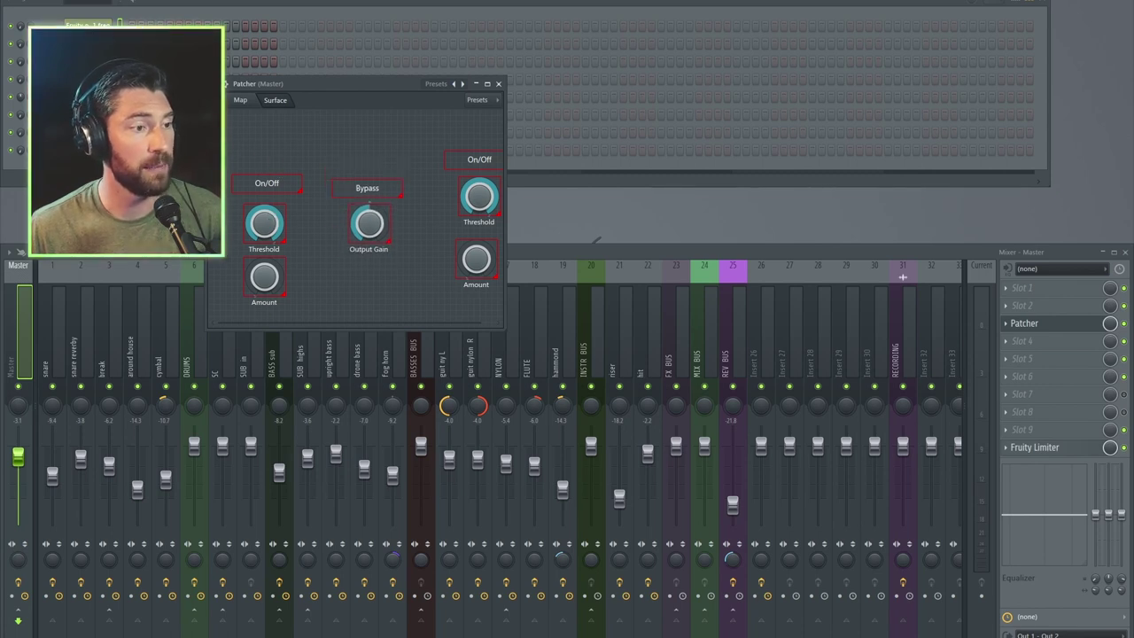
left_click_drag(485, 165, 445, 206)
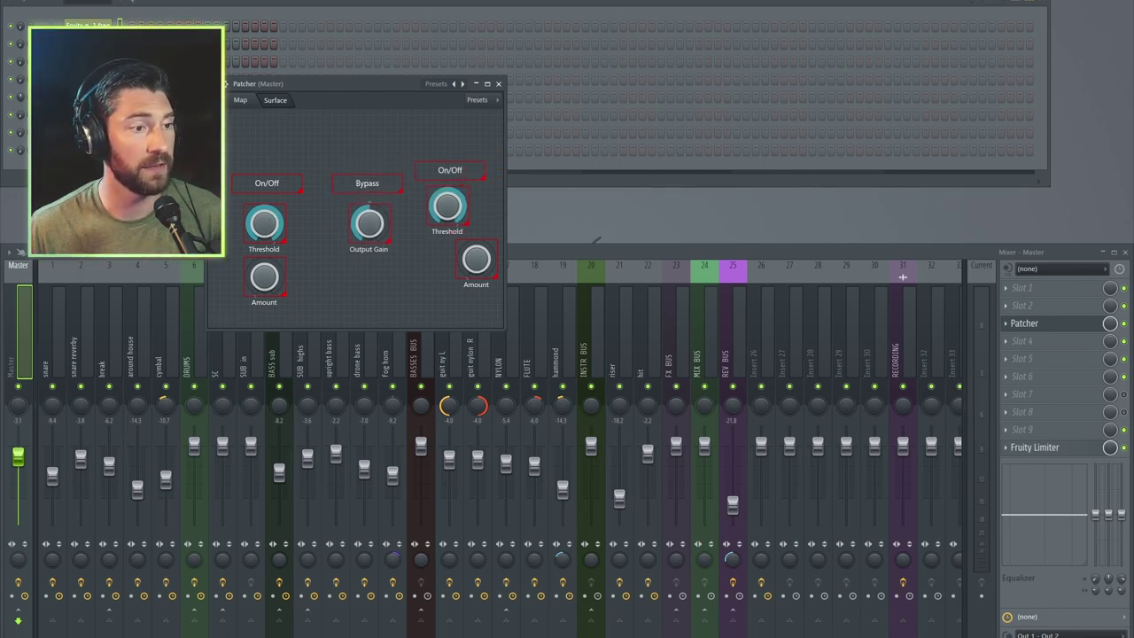
left_click_drag(476, 258, 446, 271)
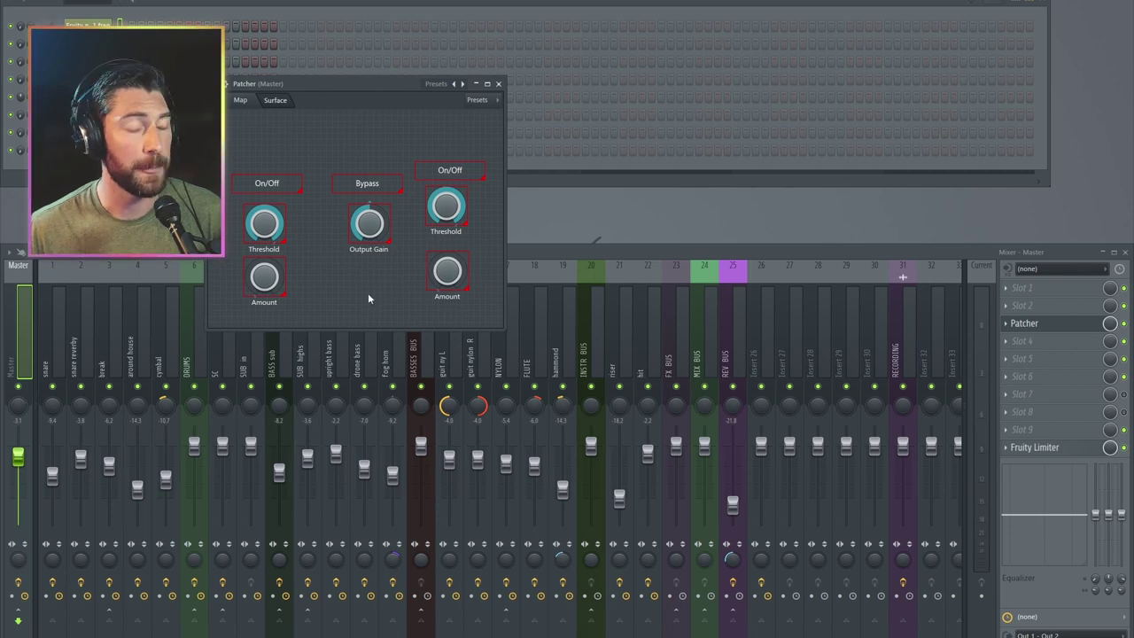
- Shrink both Threshold knobs and align the On/Off, Threshold and Amount controls of the two outer columns
left_click_drag(284, 242, 278, 237)
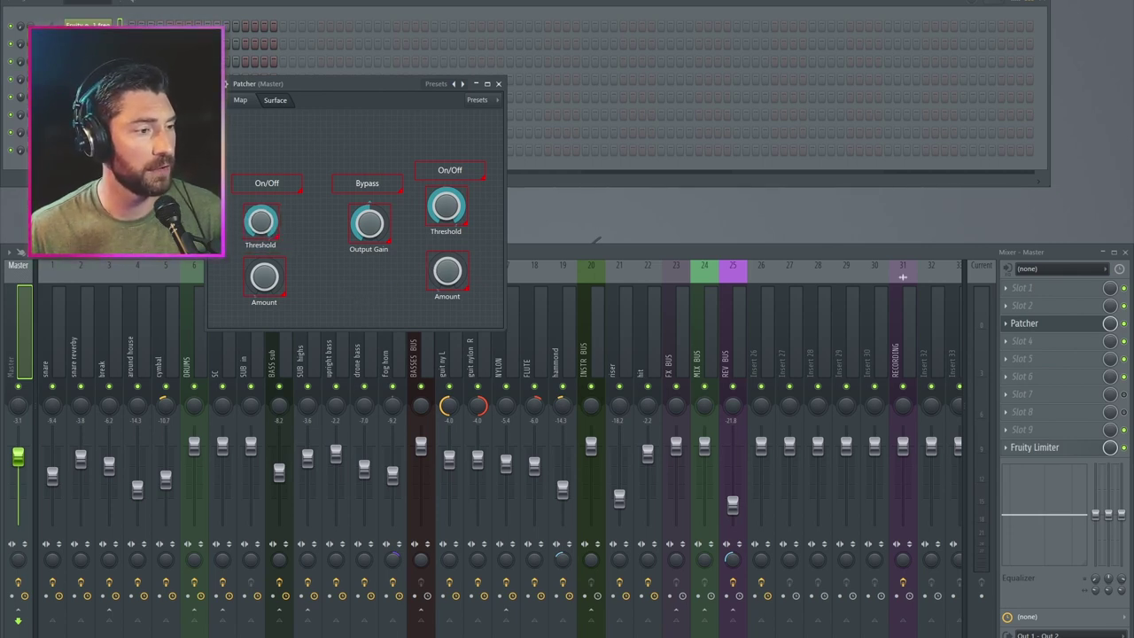
left_click_drag(261, 221, 258, 217)
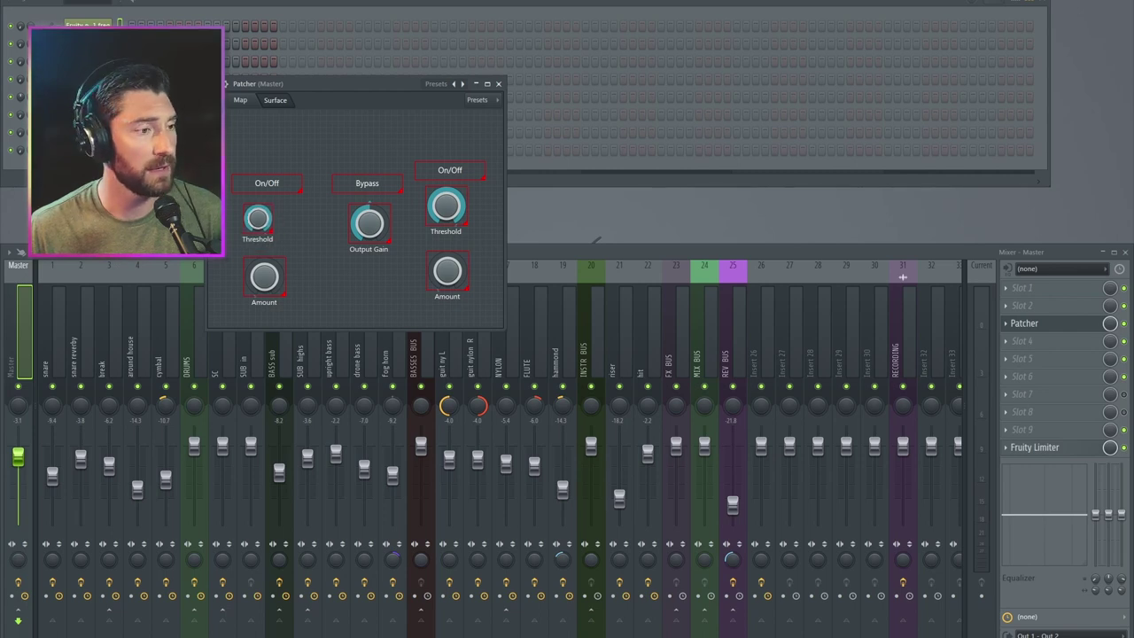
left_click_drag(467, 230, 459, 222)
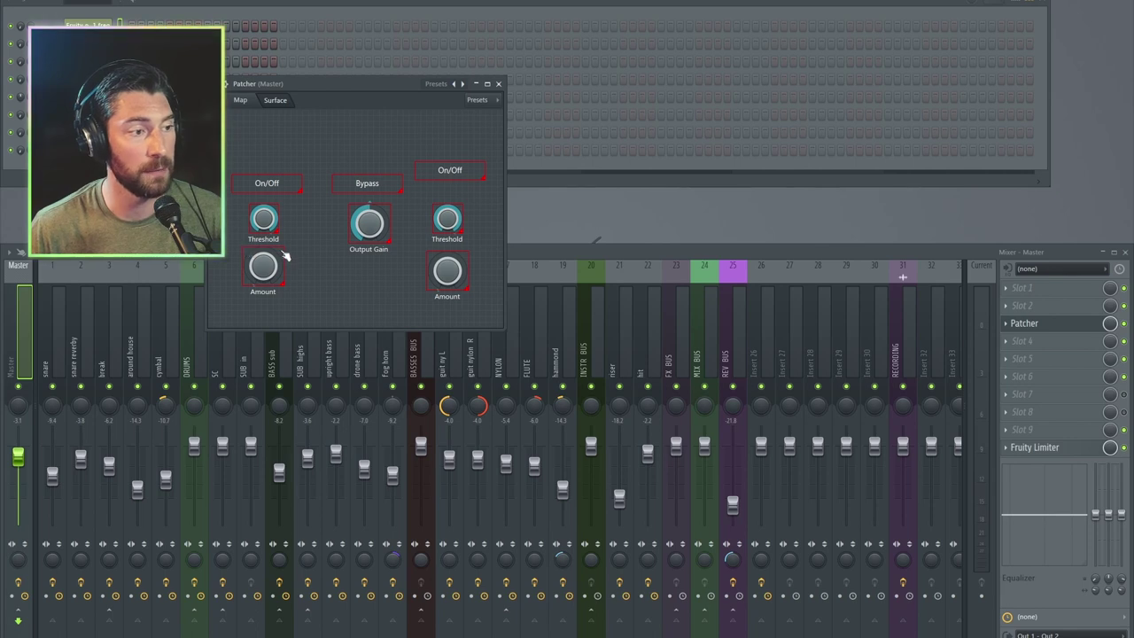
left_click_drag(454, 278, 454, 272)
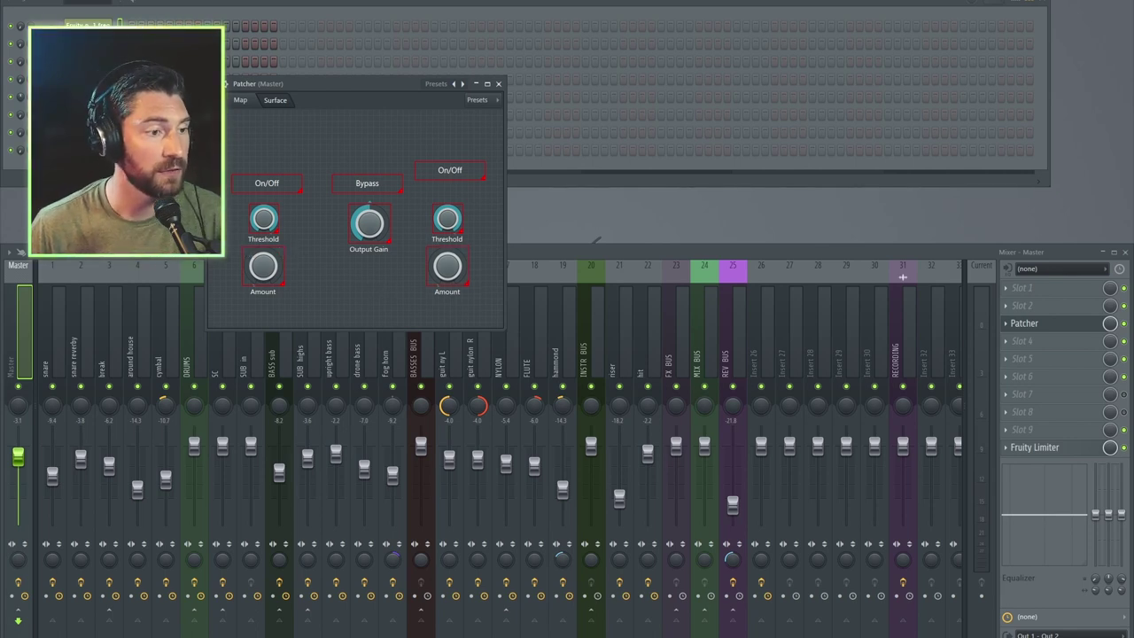
left_click_drag(478, 175, 478, 195)
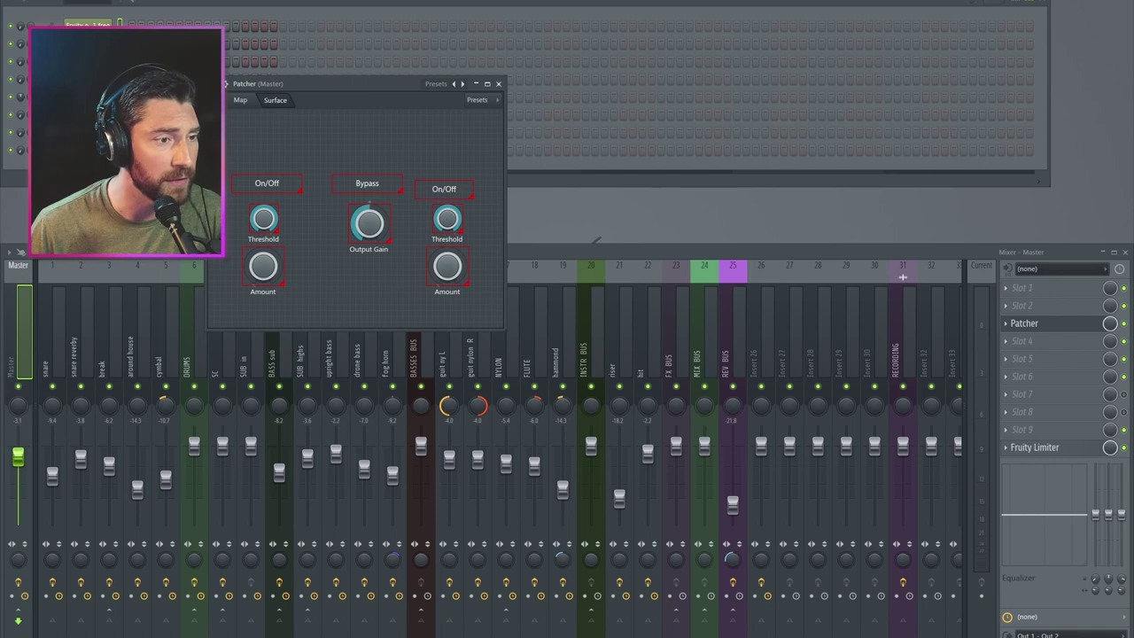
- Shrink the Output Gain knob, center it under Bypass between the outer columns, and turn off surface editing
mouse_move(368, 223)
left_mouse_down()
mouse_move(357, 241)
mouse_move(328, 223)
mouse_move(362, 235)
left_mouse_up()
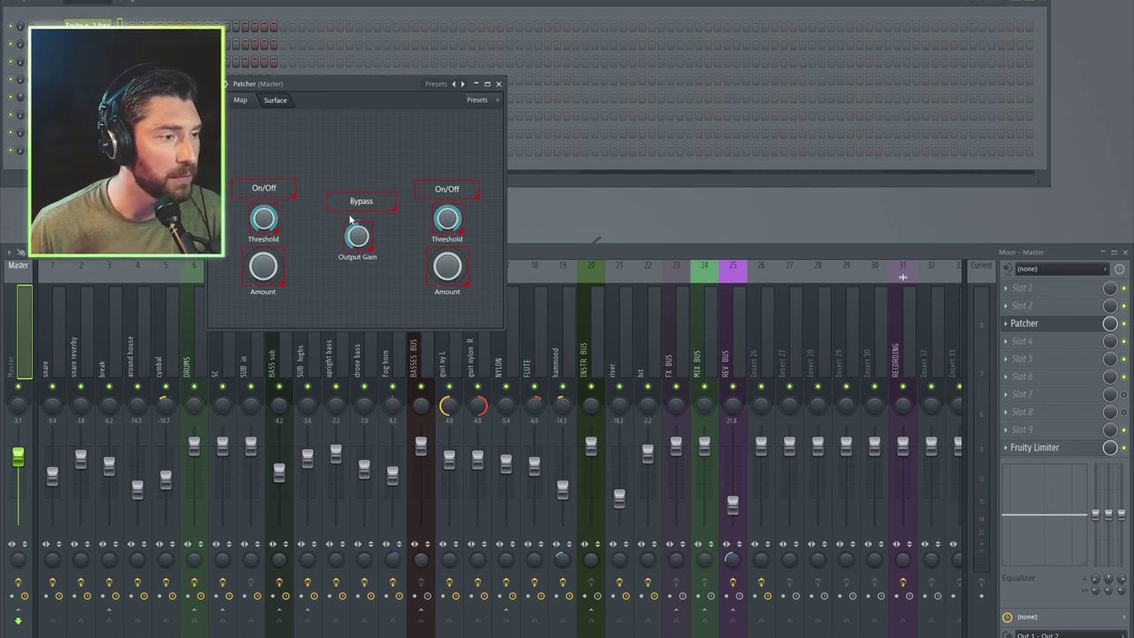
right_click(356, 117)
left_click(379, 147)
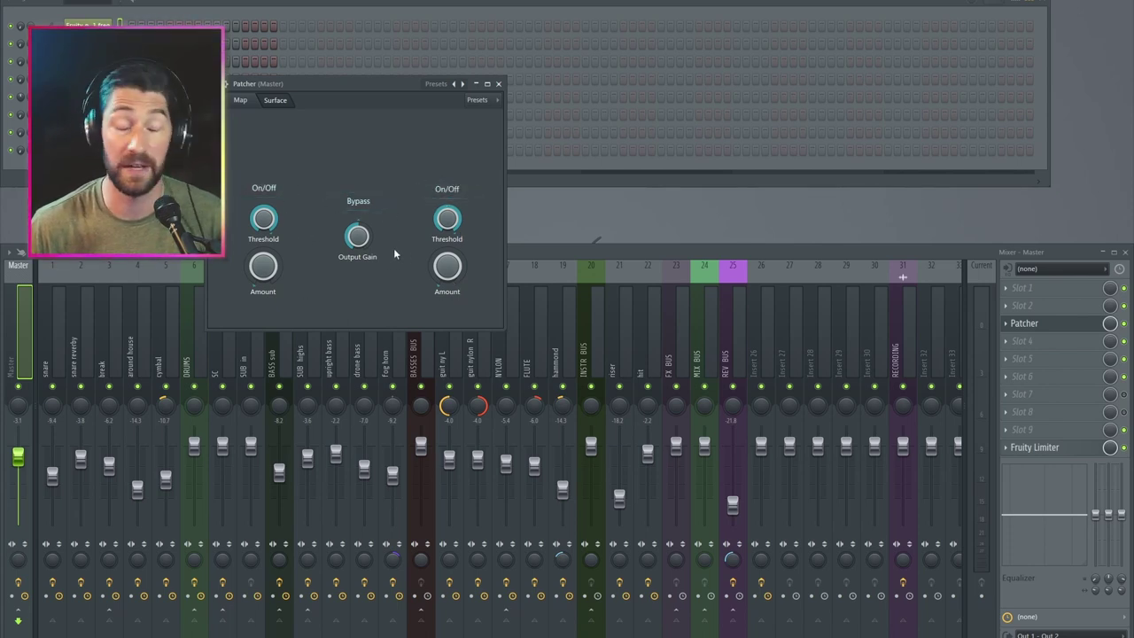
- Re-enable surface editing, add a Rounded gradient rectangle bevel, and place it in the surface's upper-left corner
right_click(362, 170)
left_click(372, 173)
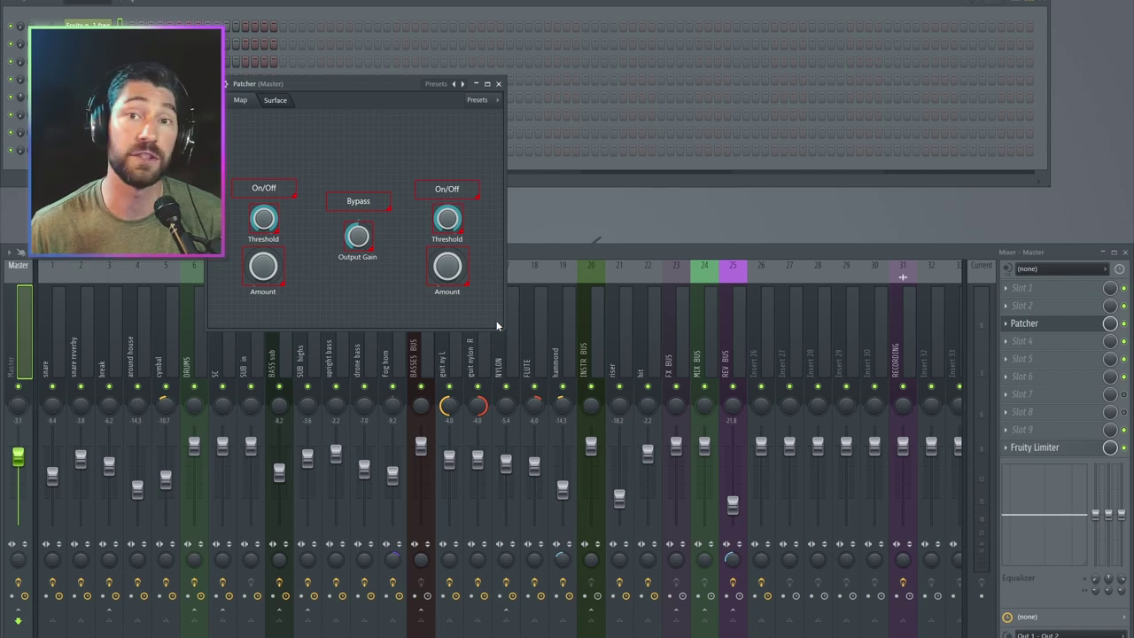
right_click(357, 154)
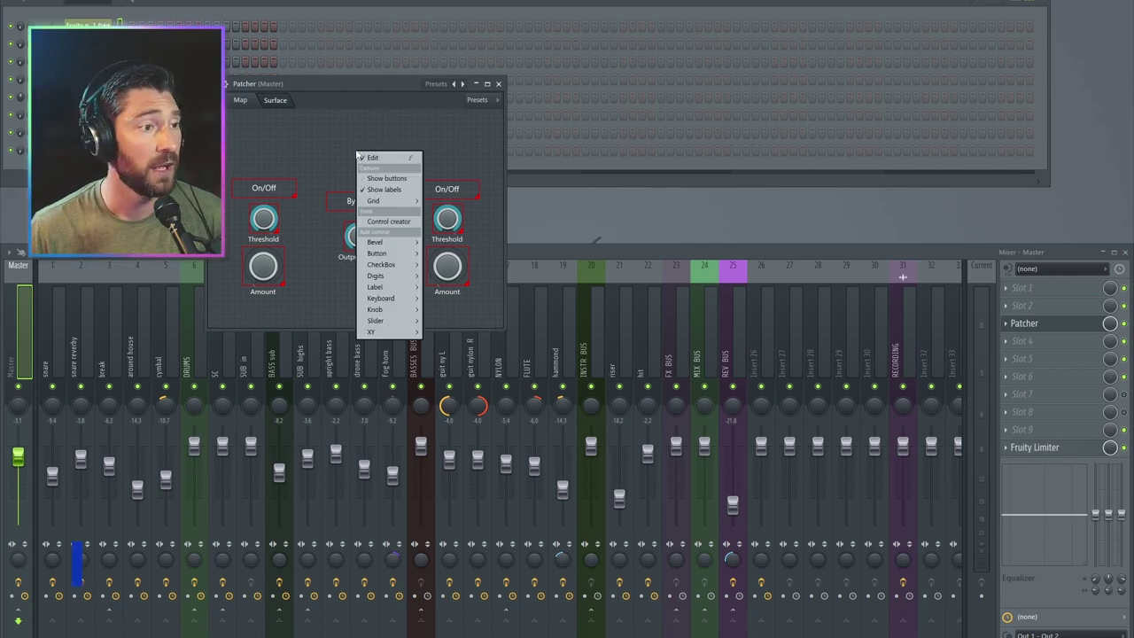
mouse_move(392, 246)
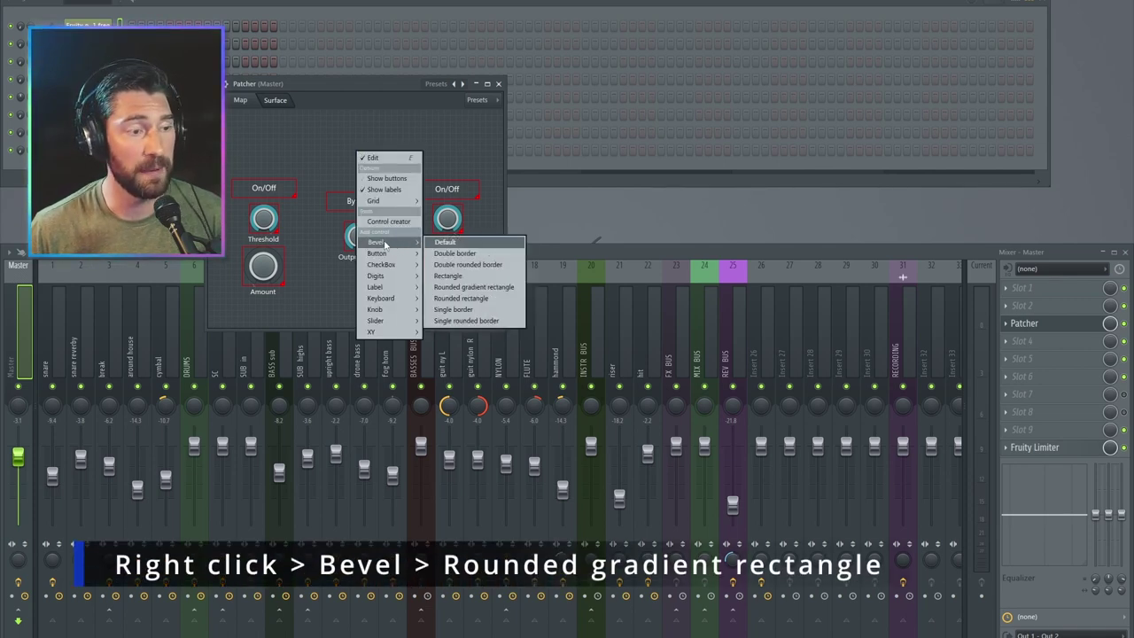
left_click(496, 291)
left_click_drag(398, 188, 251, 153)
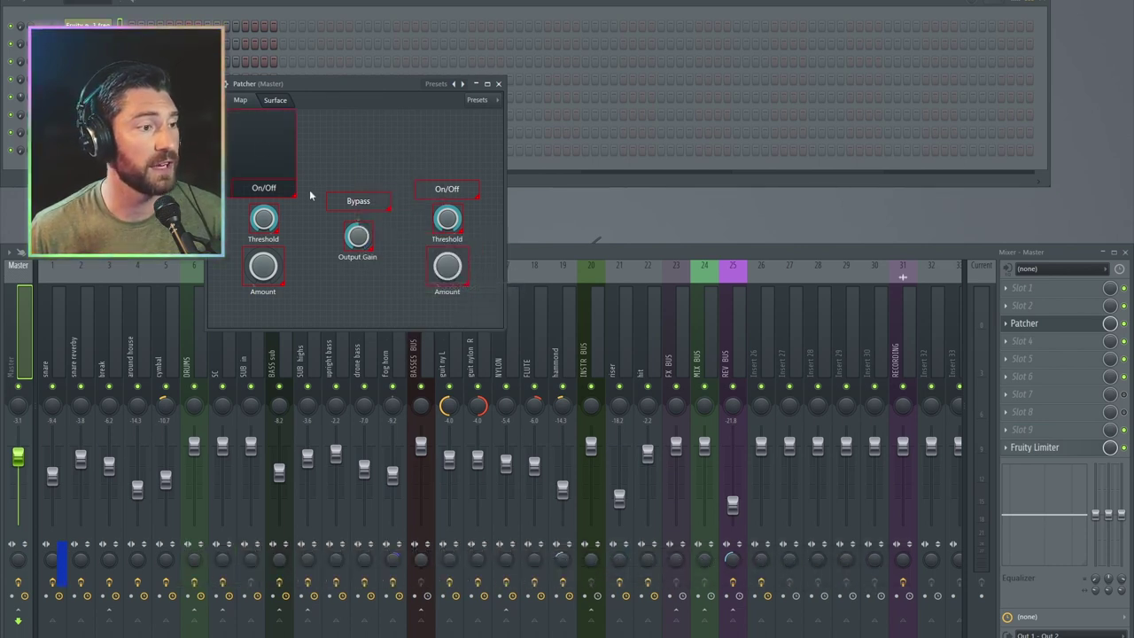
- Stretch the bevel across the whole surface so that it forms a background behind all controls
left_click_drag(296, 195, 501, 324)
left_click_drag(402, 191, 382, 190)
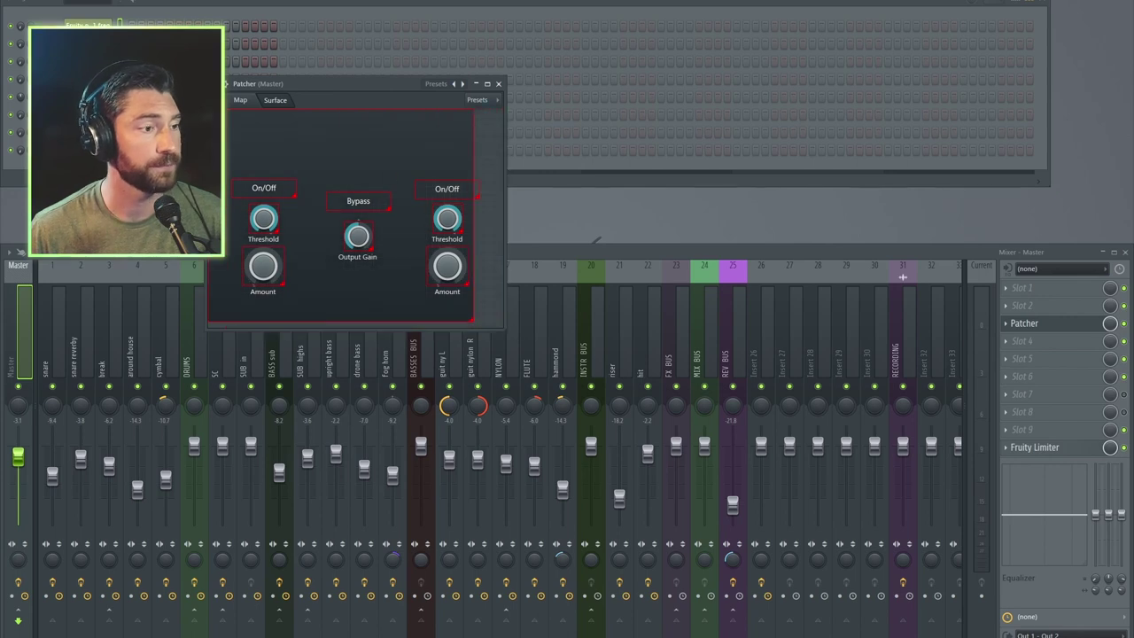
left_click_drag(474, 324, 501, 328)
right_click(371, 149)
mouse_move(390, 170)
left_click(440, 169)
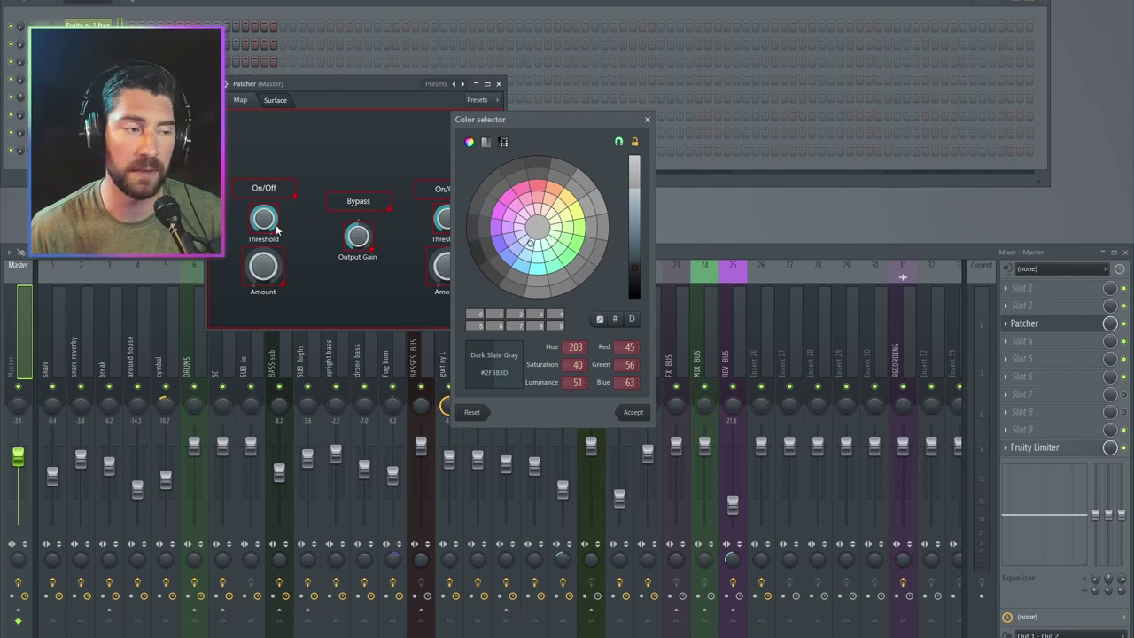
left_click(647, 119)
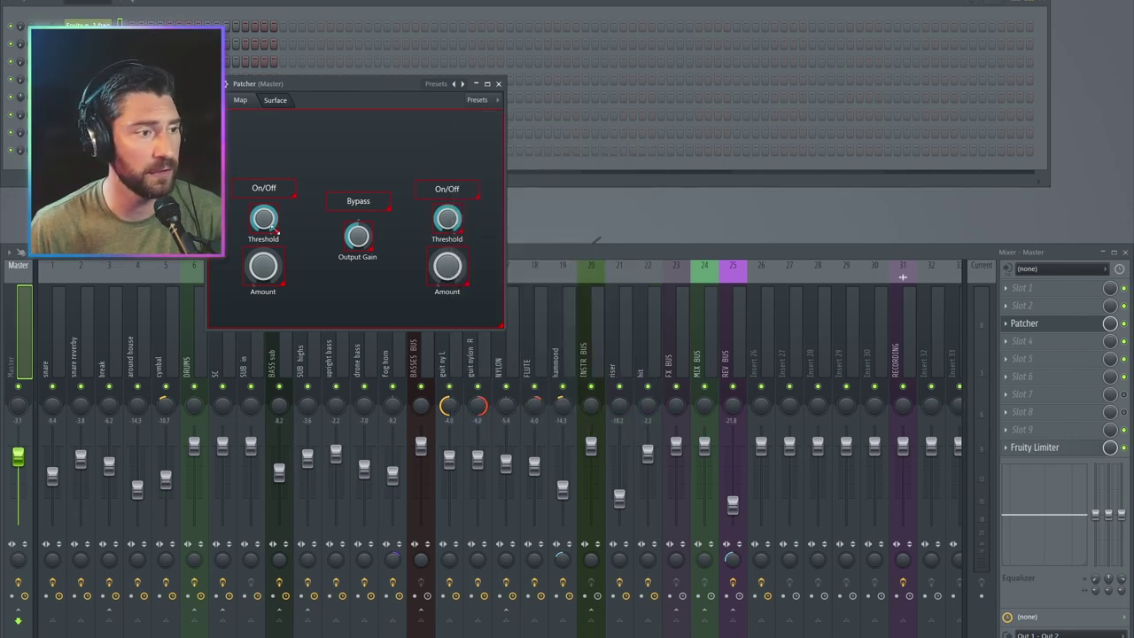
- Copy the hex code of the fill color used by the expander column's Threshold knob
right_click(260, 218)
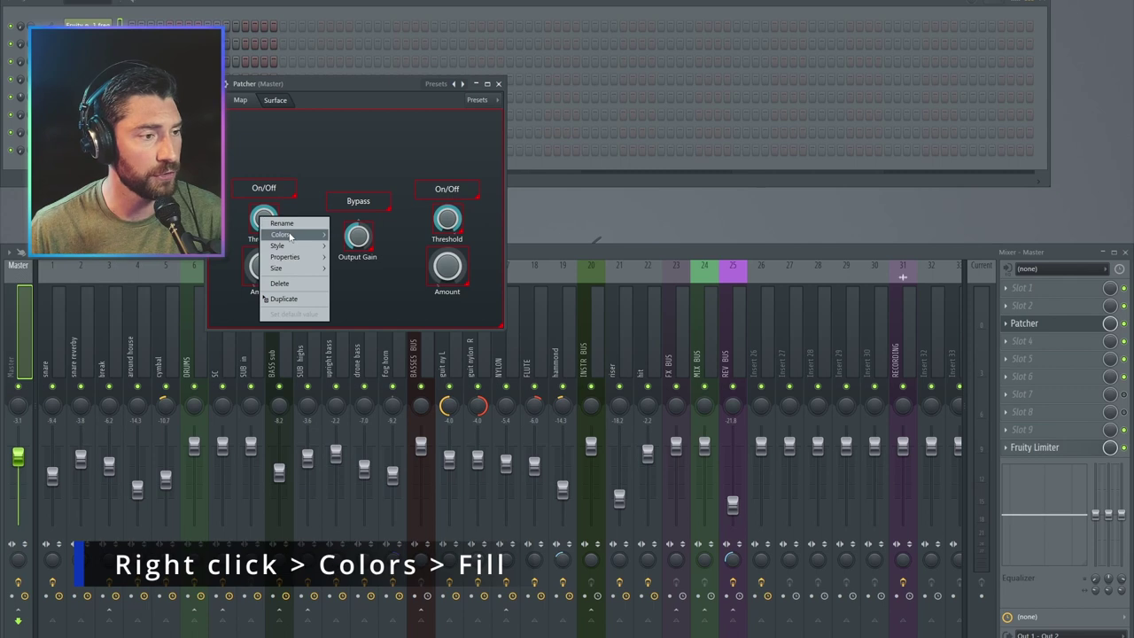
mouse_move(316, 236)
left_click(363, 255)
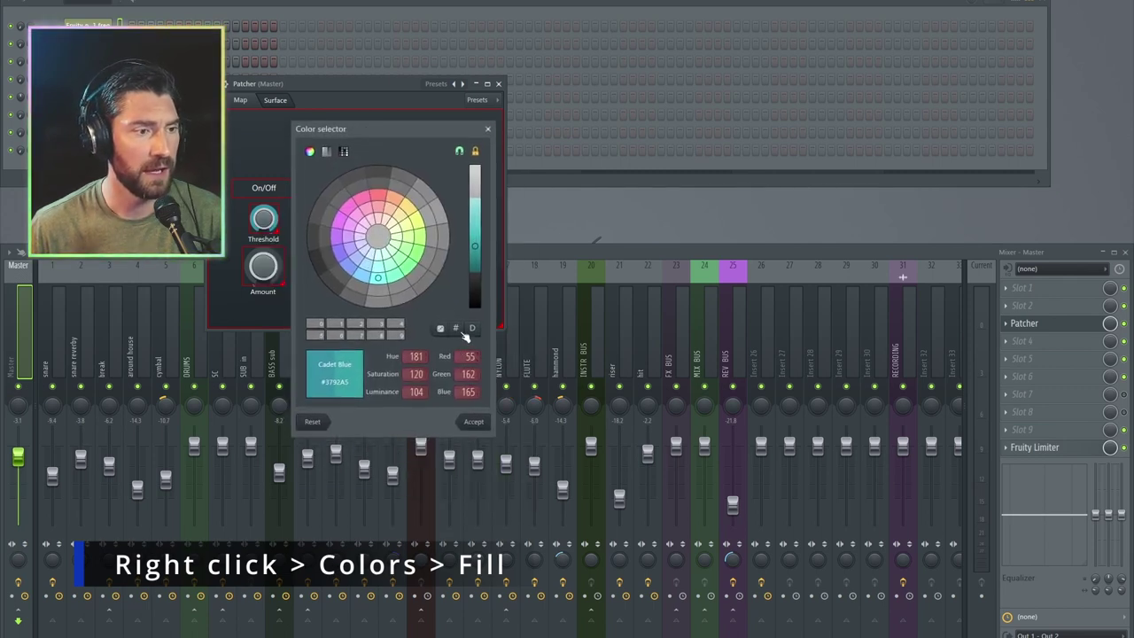
left_click(457, 329)
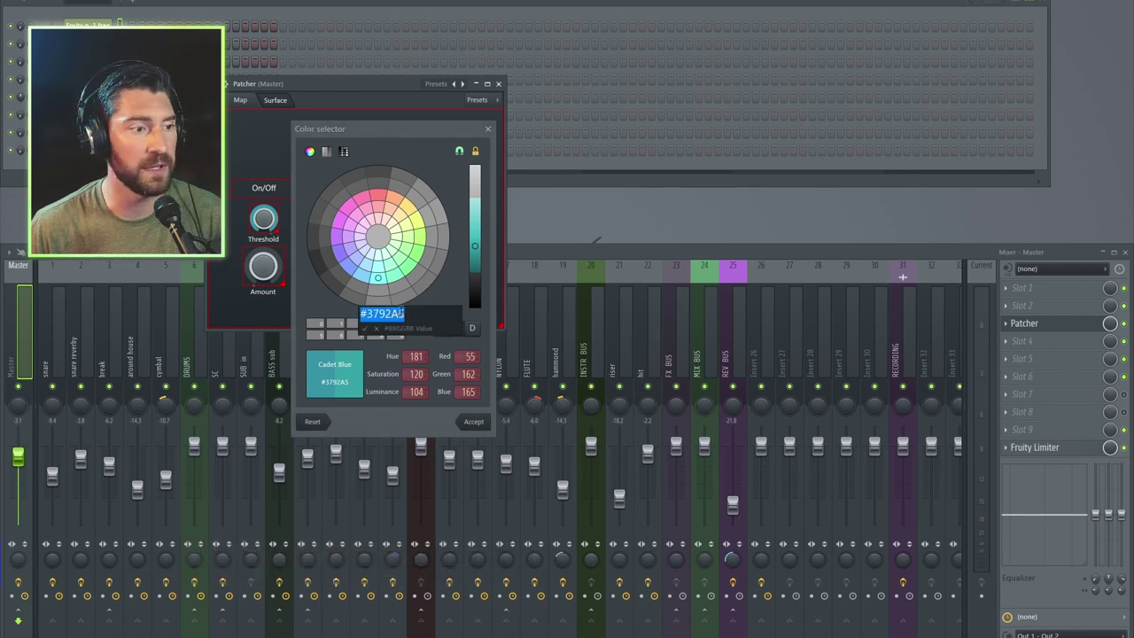
key("ctrl+c")
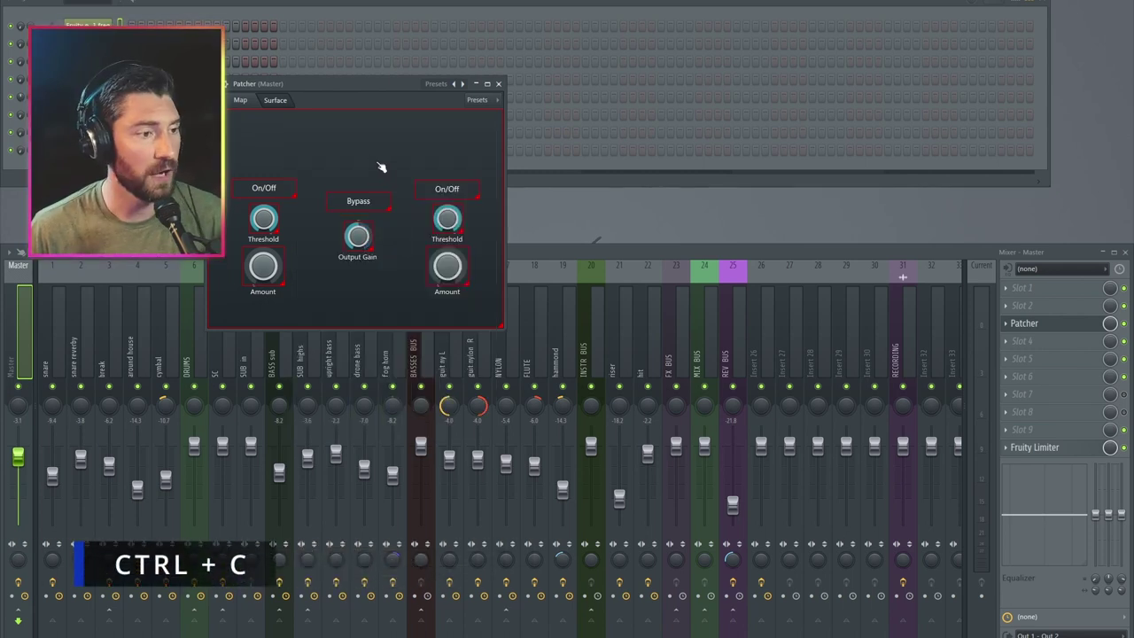
- Apply the copied hex color #3792A5 to the background bevel's color
right_click(381, 167)
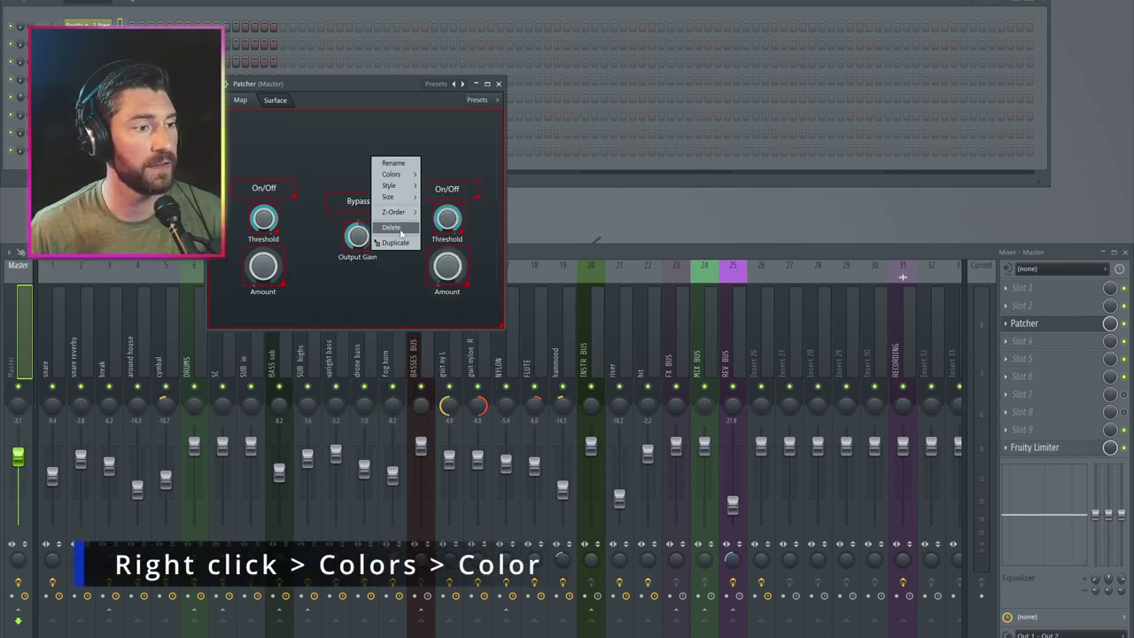
mouse_move(391, 173)
left_click(449, 176)
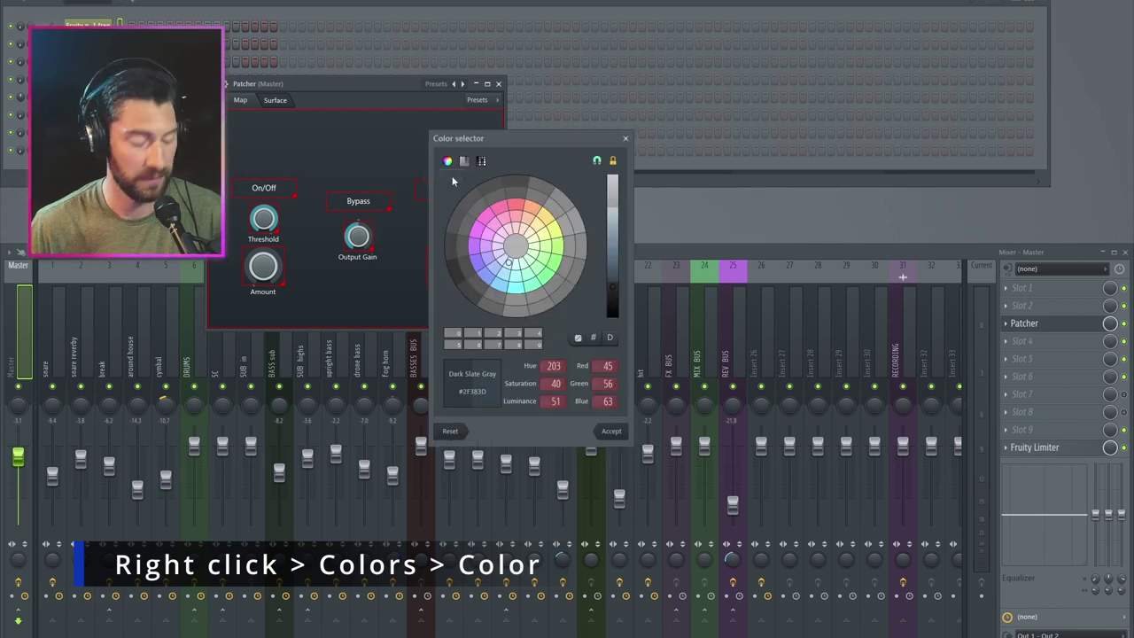
left_click(593, 338)
key("ctrl+v")
key("Return")
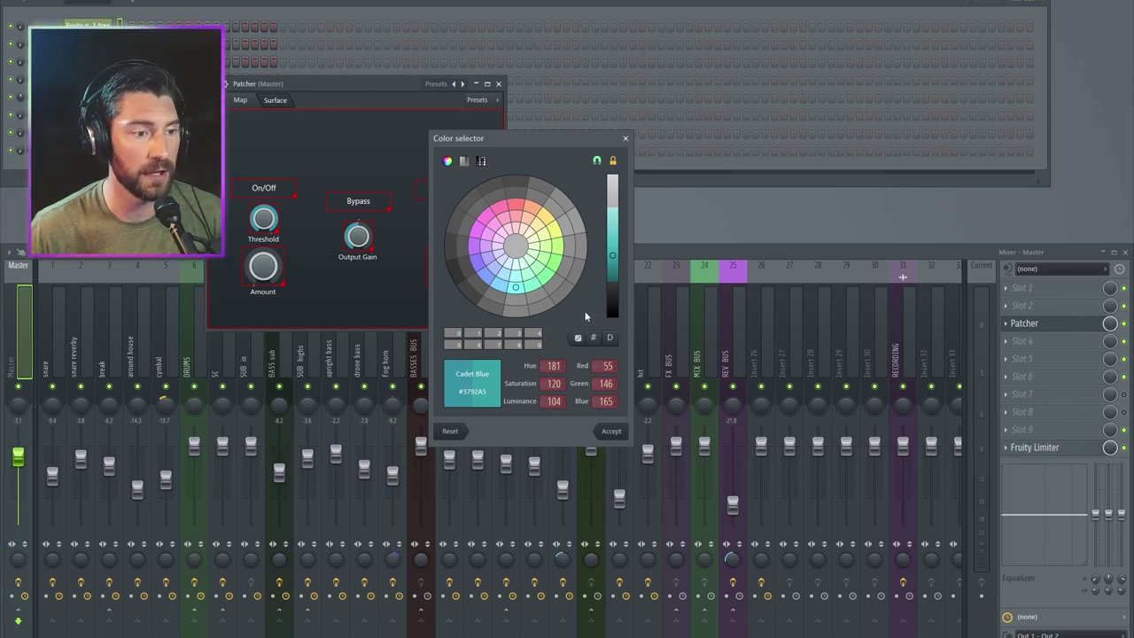
- Unlock the full color range and mute the background bevel's color to a teal with saturation 80 and luminance 93
left_click(614, 163)
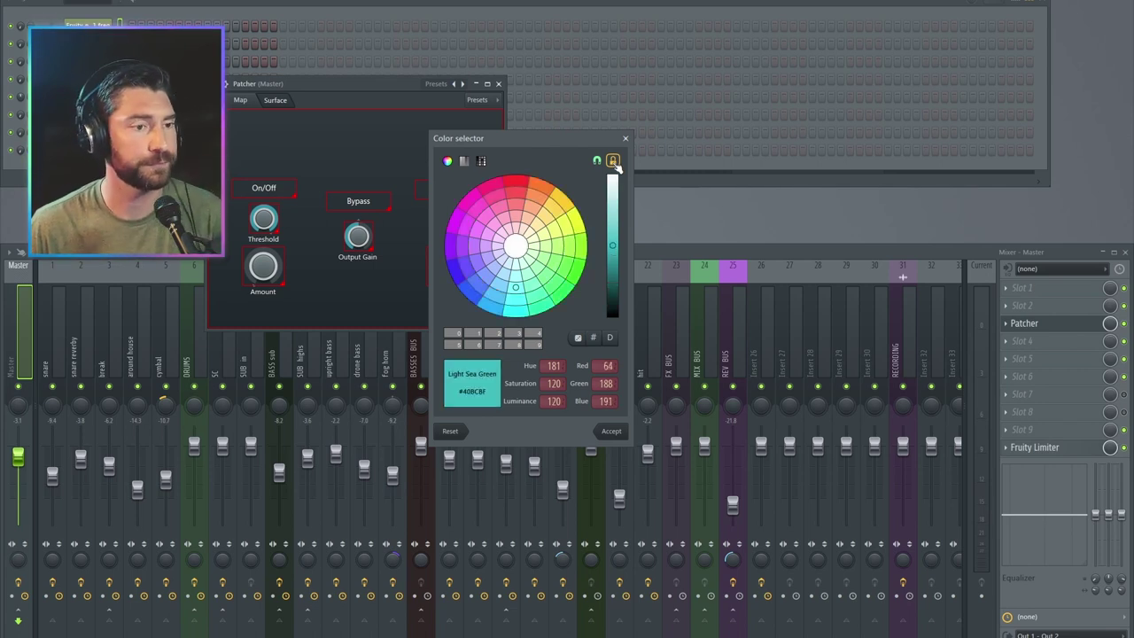
left_click_drag(614, 248, 617, 261)
left_click_drag(553, 384, 553, 419)
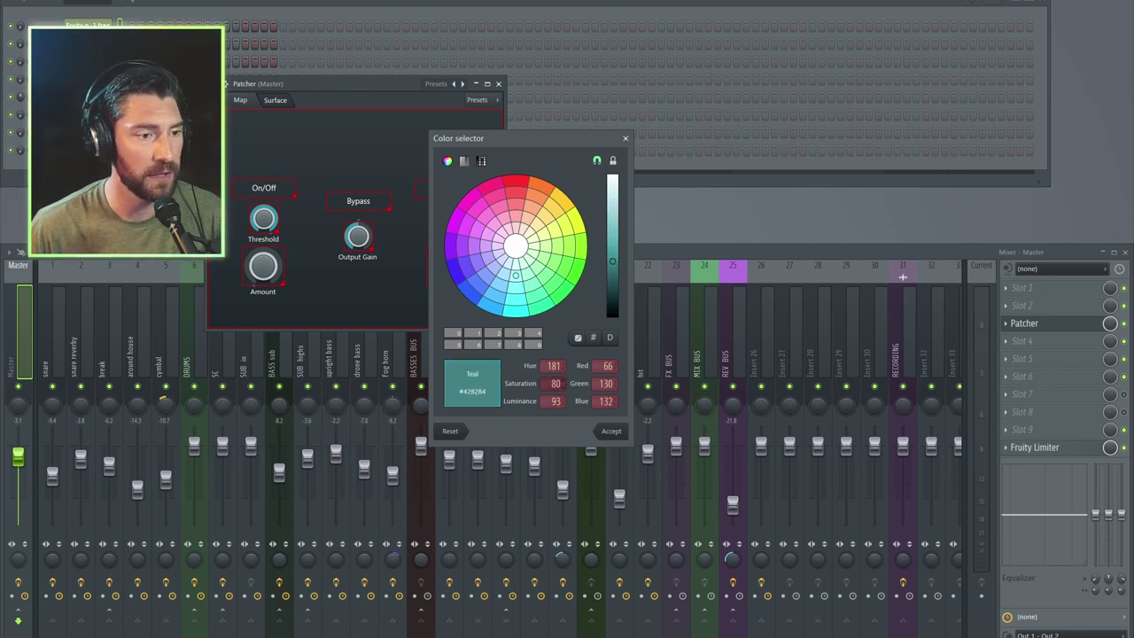
left_click_drag(553, 384, 556, 384)
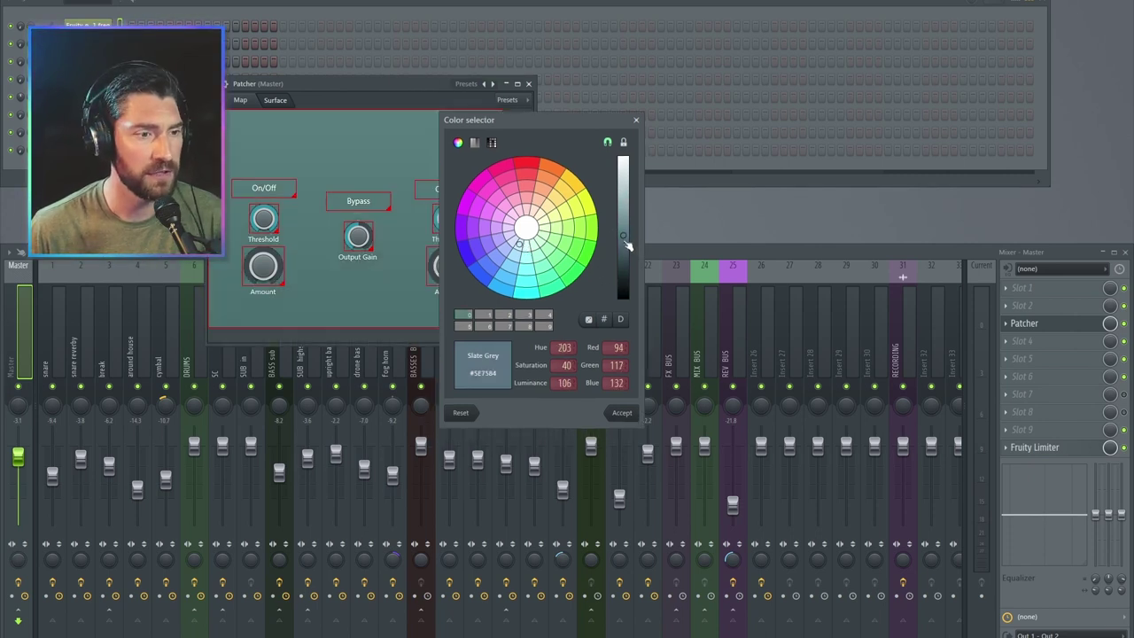
- Accept Slate Grey #5E7584 as the background bevel's color and preview the surface by toggling editing off and on
left_click(620, 412)
right_click(520, 178)
left_click(536, 232)
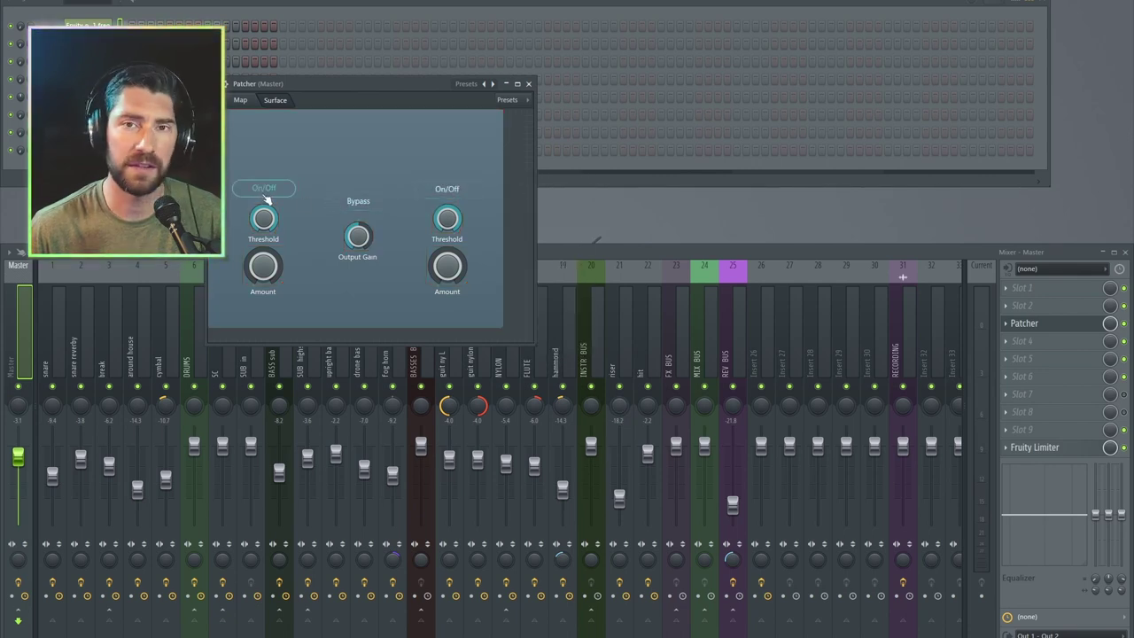
right_click(511, 182)
left_click(516, 187)
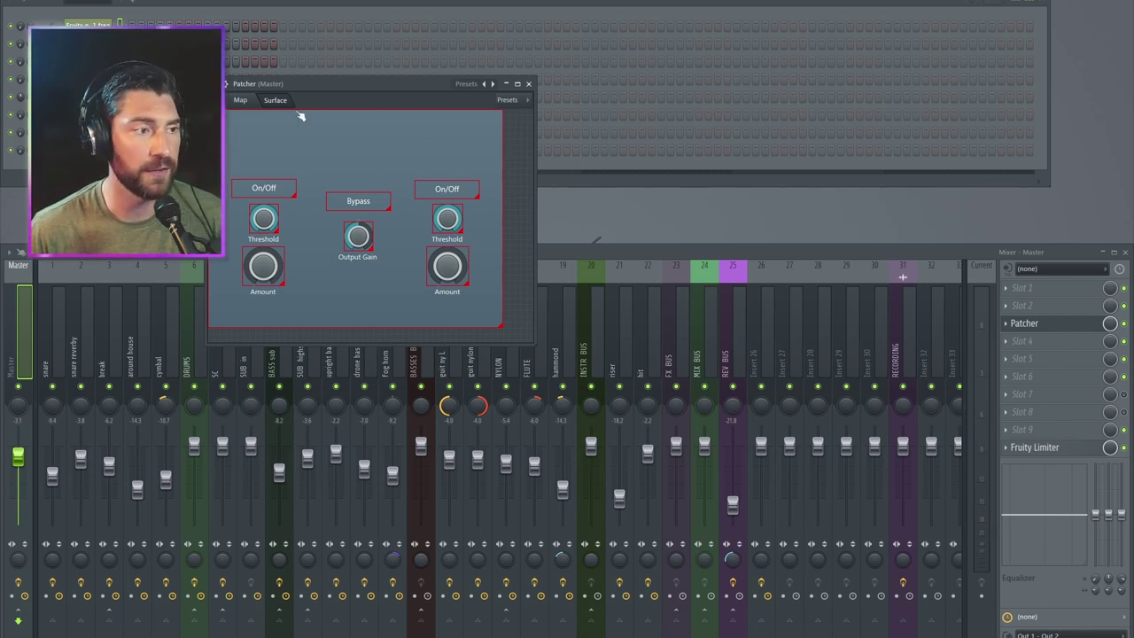
- Add a Default bevel and stretch it into a header strip across the surface's full width, above the On/Off controls
right_click(520, 164)
mouse_move(548, 253)
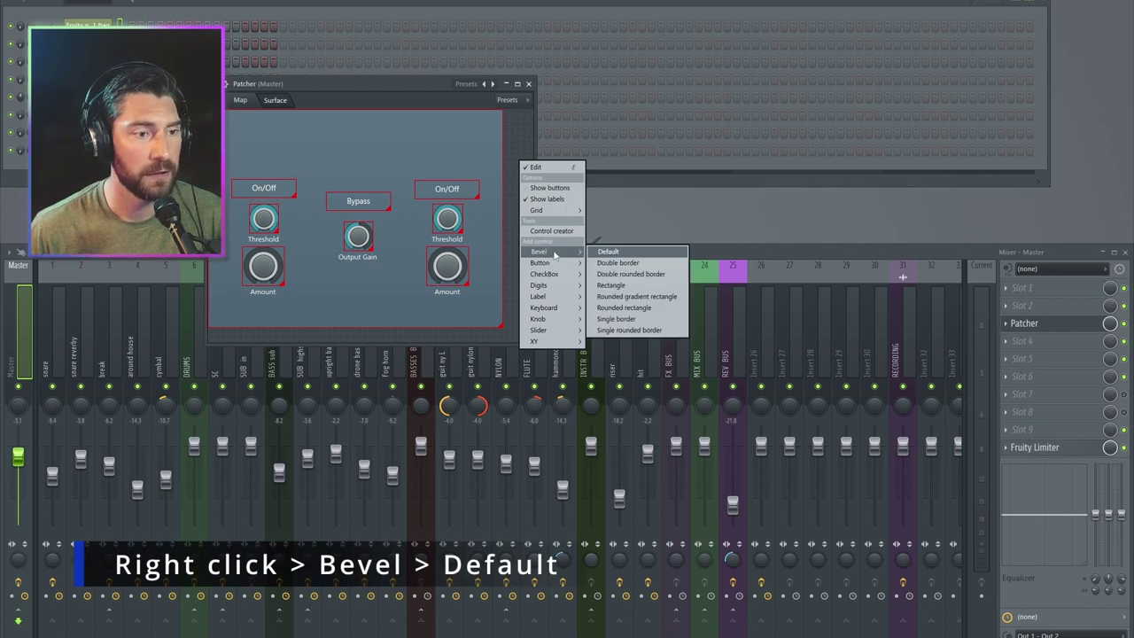
left_click(601, 252)
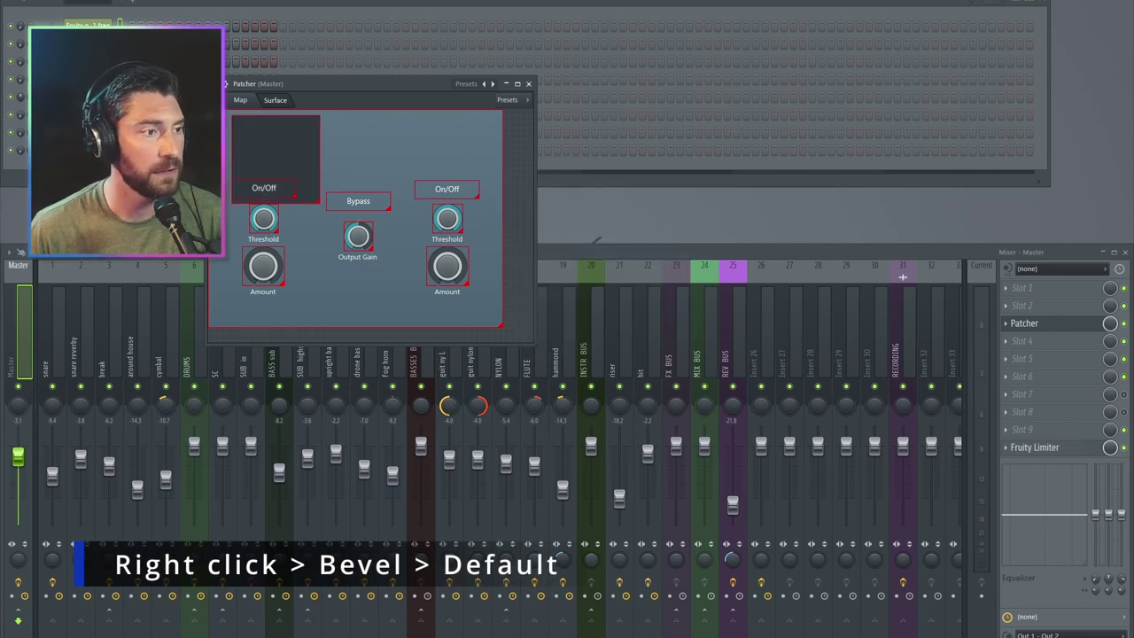
left_click_drag(316, 194, 501, 161)
- Color the header bevel pale blue-grey #D9E4EC, starting from hex #3792A5 and adjusting its brightness and hue
right_click(461, 137)
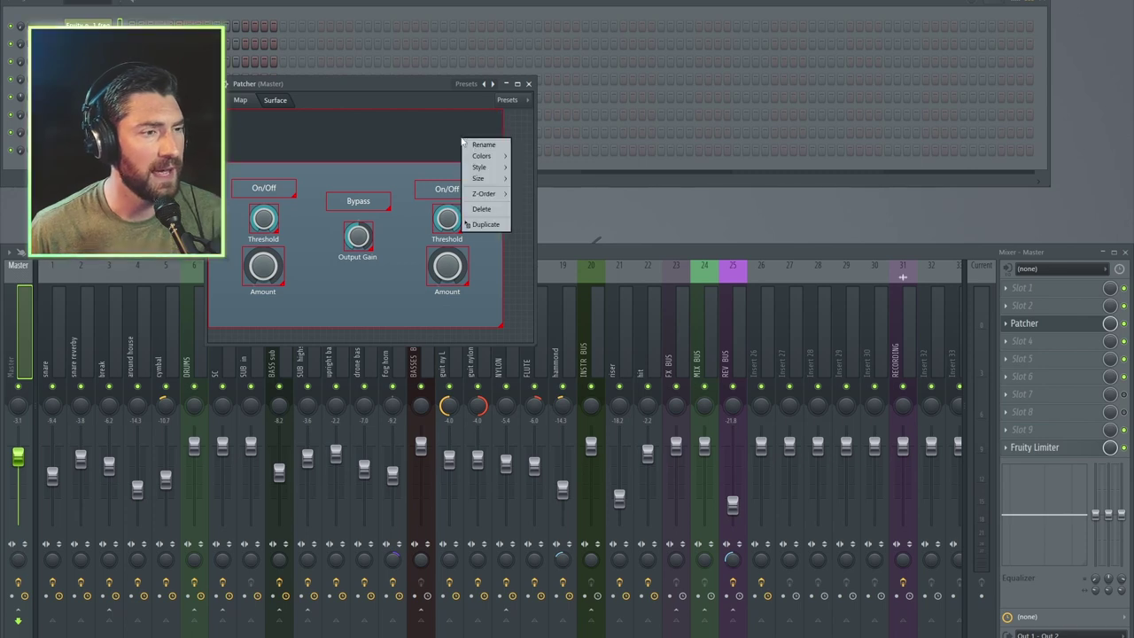
mouse_move(483, 158)
left_click(528, 156)
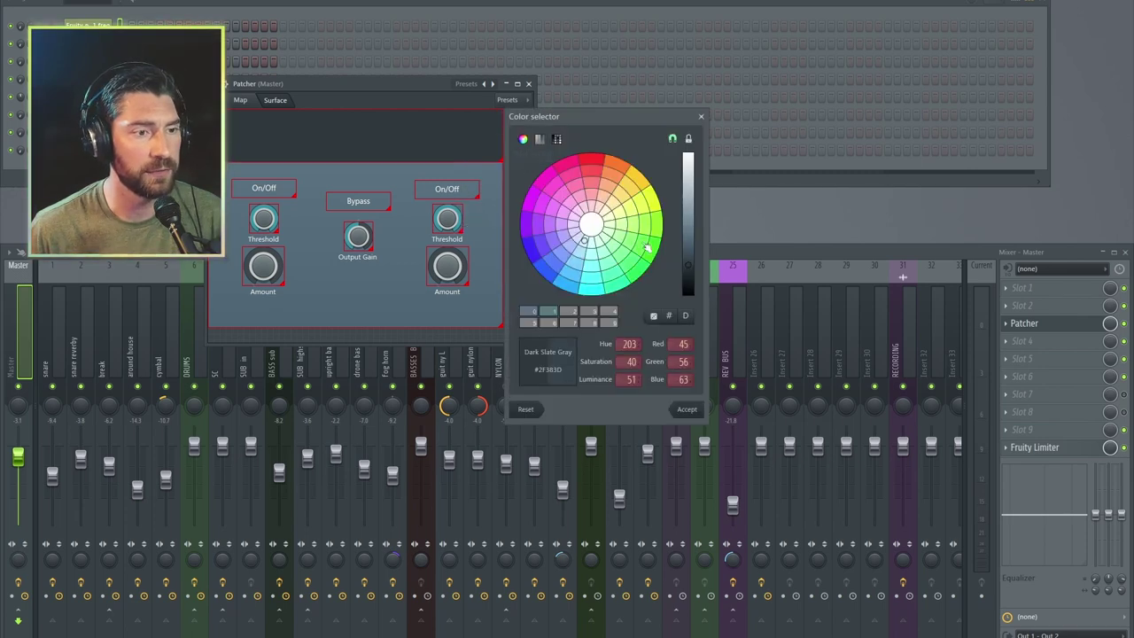
type("#3792A5")
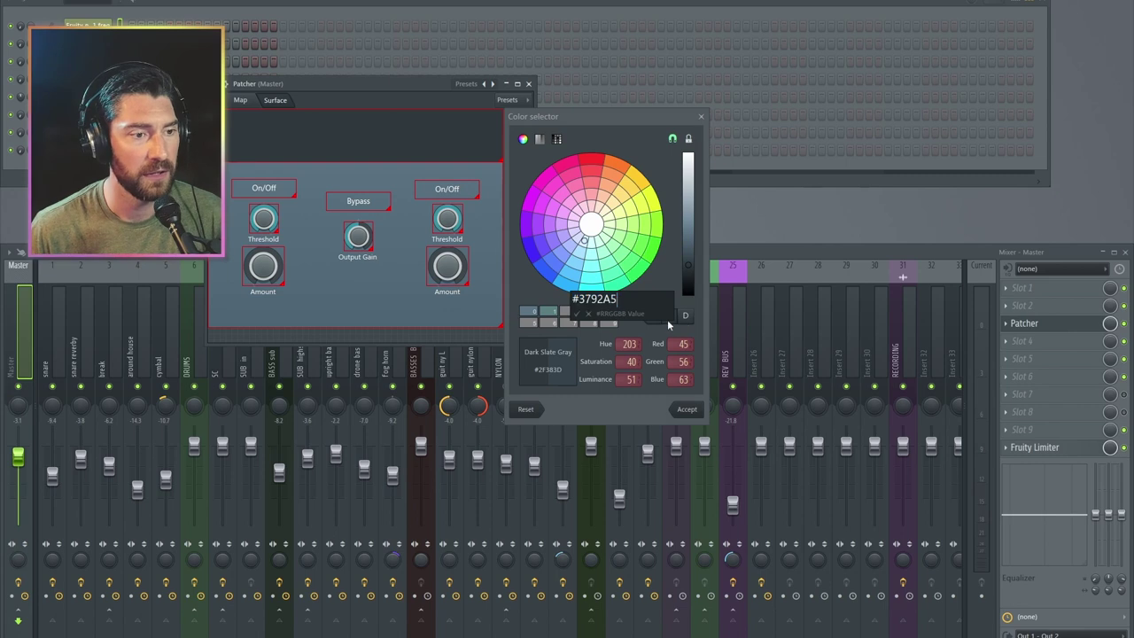
key("Return")
left_click_drag(688, 233, 693, 176)
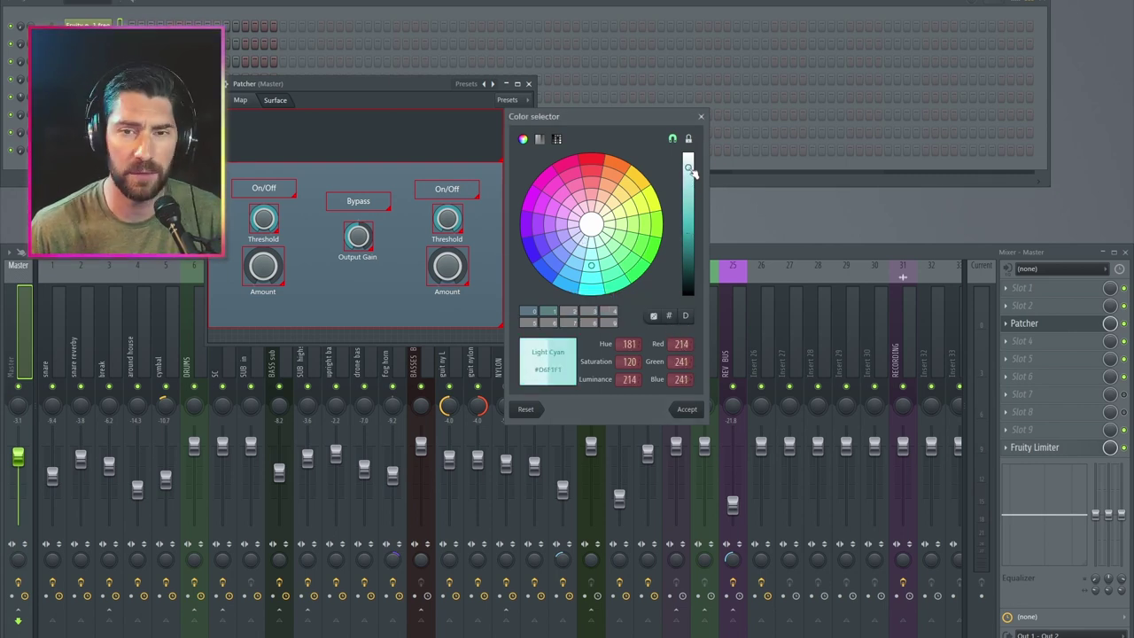
left_click_drag(593, 265, 576, 262)
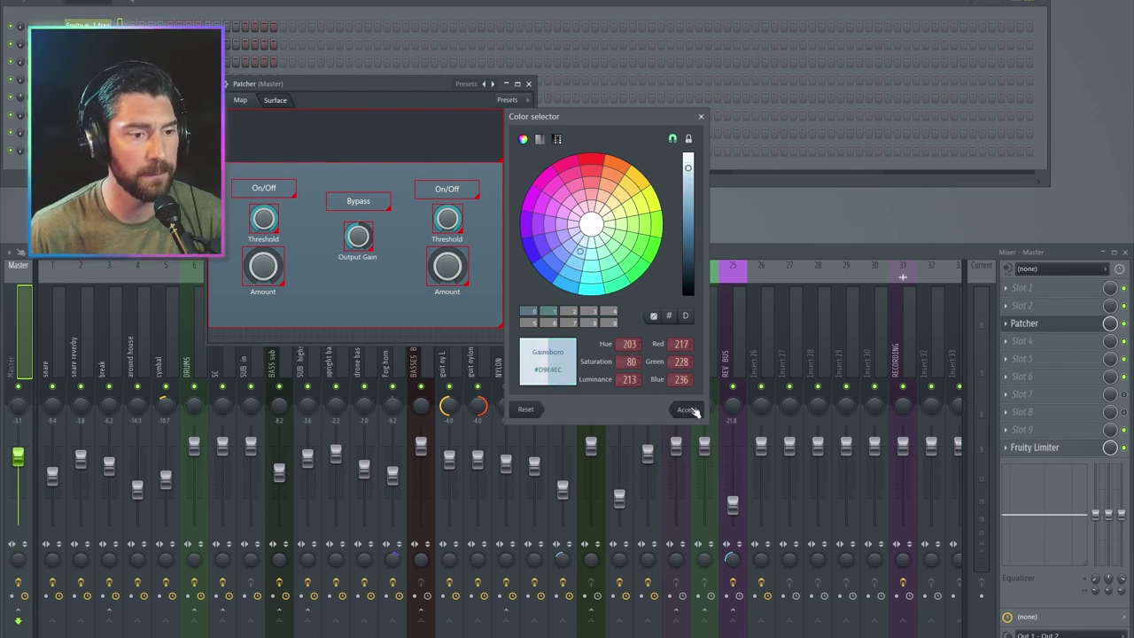
left_click(688, 409)
- Preview the surface with editing turned off, move the Patcher window into clear view, and re-enable editing
right_click(518, 193)
left_click(534, 360)
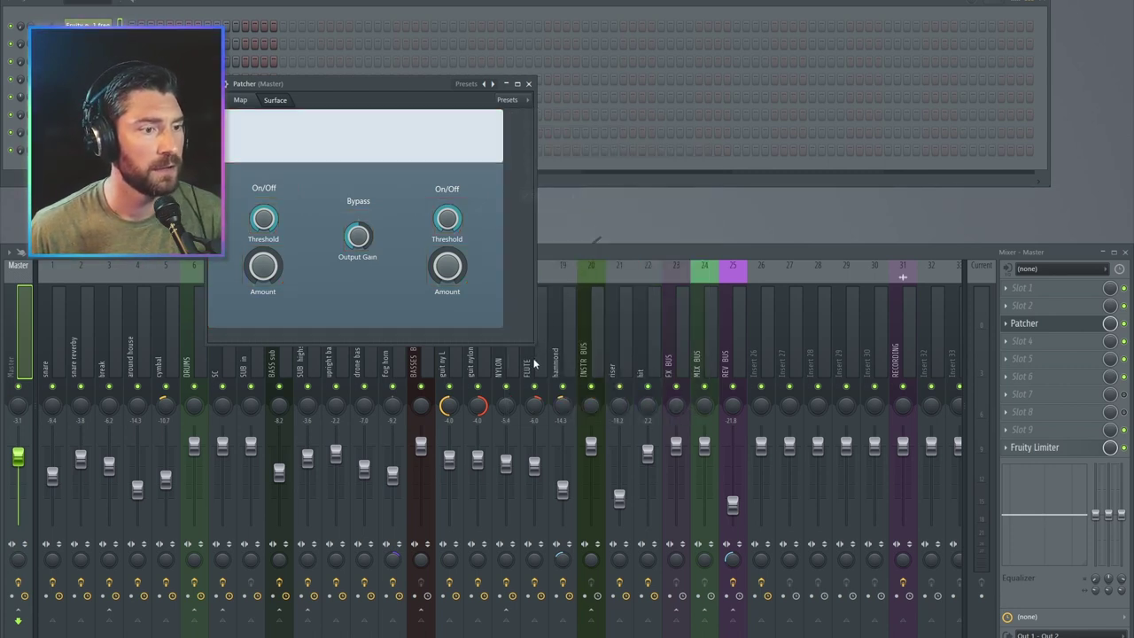
left_click_drag(346, 83, 470, 89)
key("ctrl+e")
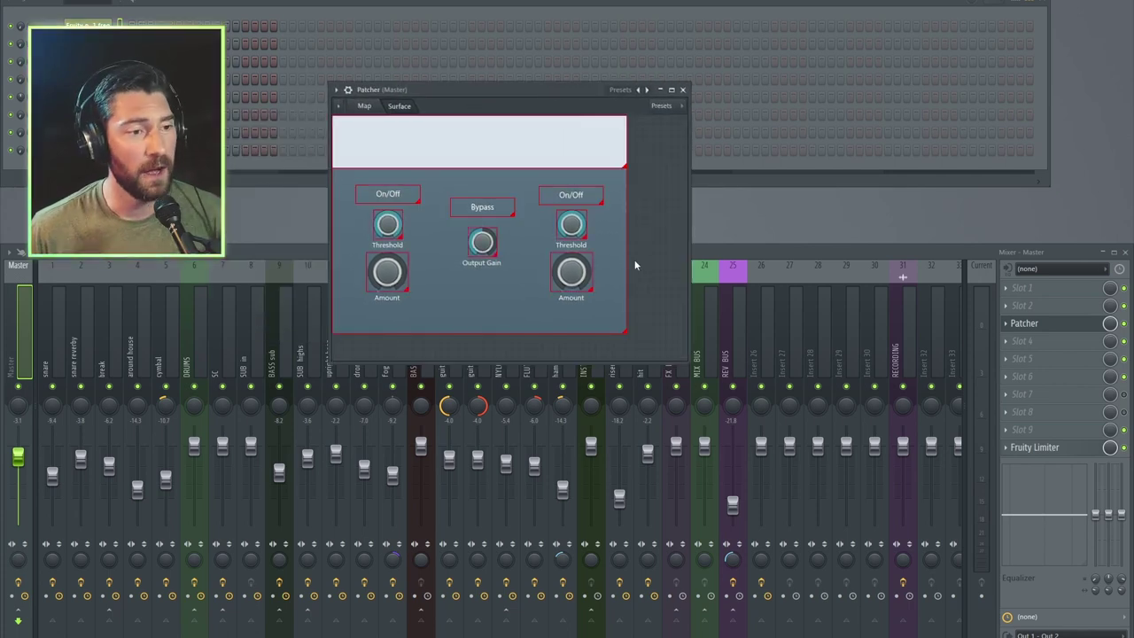
- Shift the background bevel away from its corner and bring it to the front, over the header bevel
left_click_drag(617, 248, 646, 265)
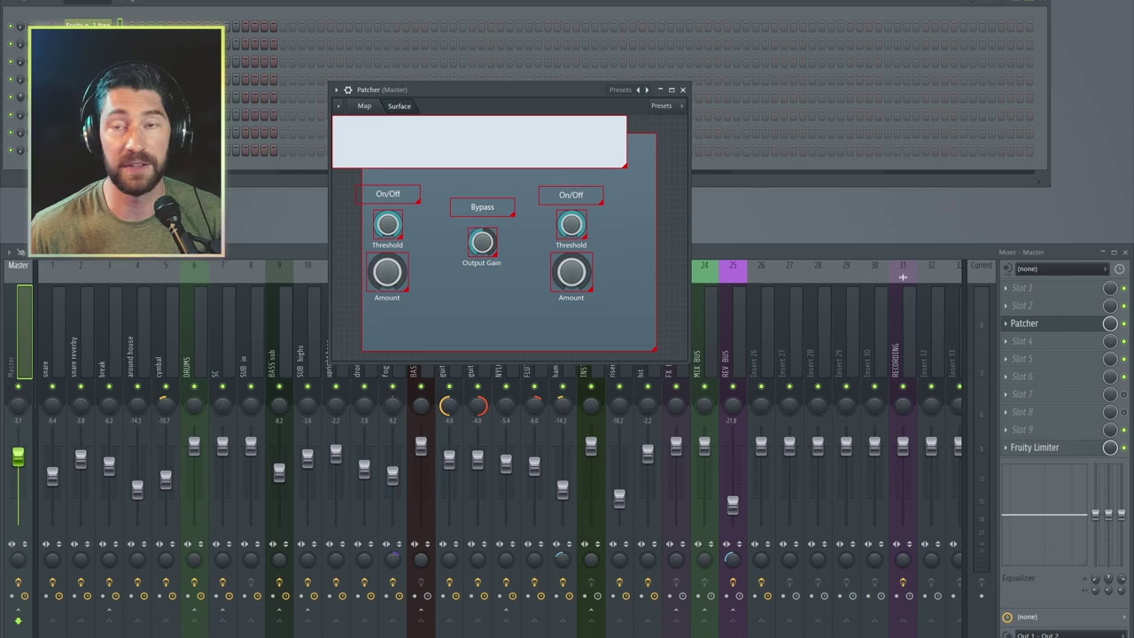
right_click(638, 249)
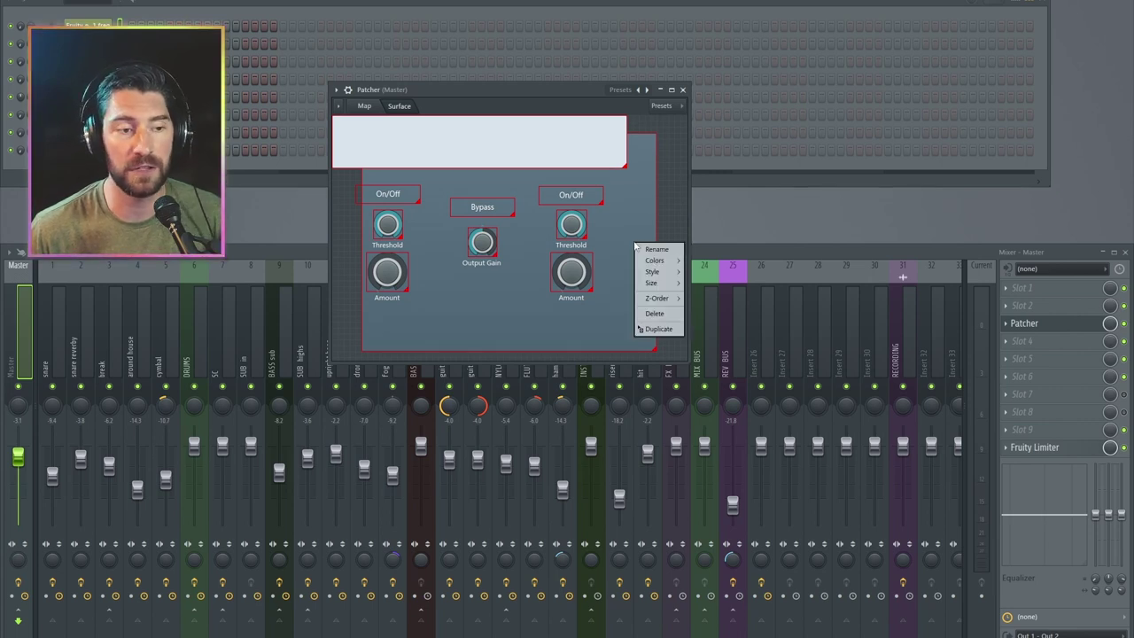
mouse_move(660, 299)
left_click(717, 299)
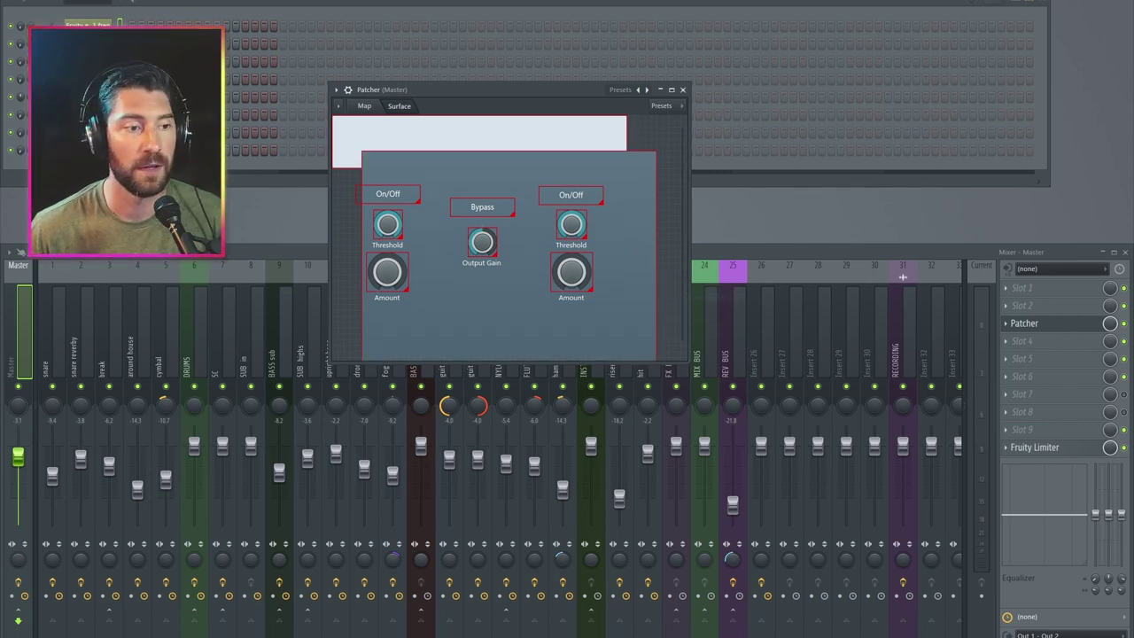
mouse_move(620, 255)
left_mouse_down()
mouse_move(604, 255)
mouse_move(620, 242)
left_mouse_up()
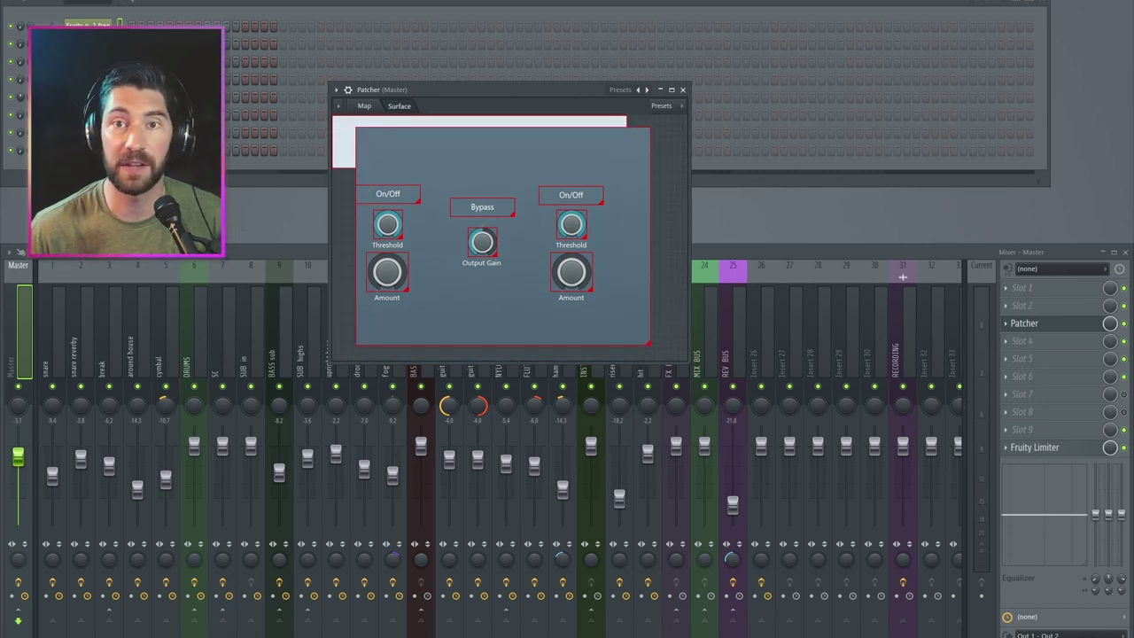
- Send the background bevel to the back and realign it with the surface's upper-left corner
right_click(626, 228)
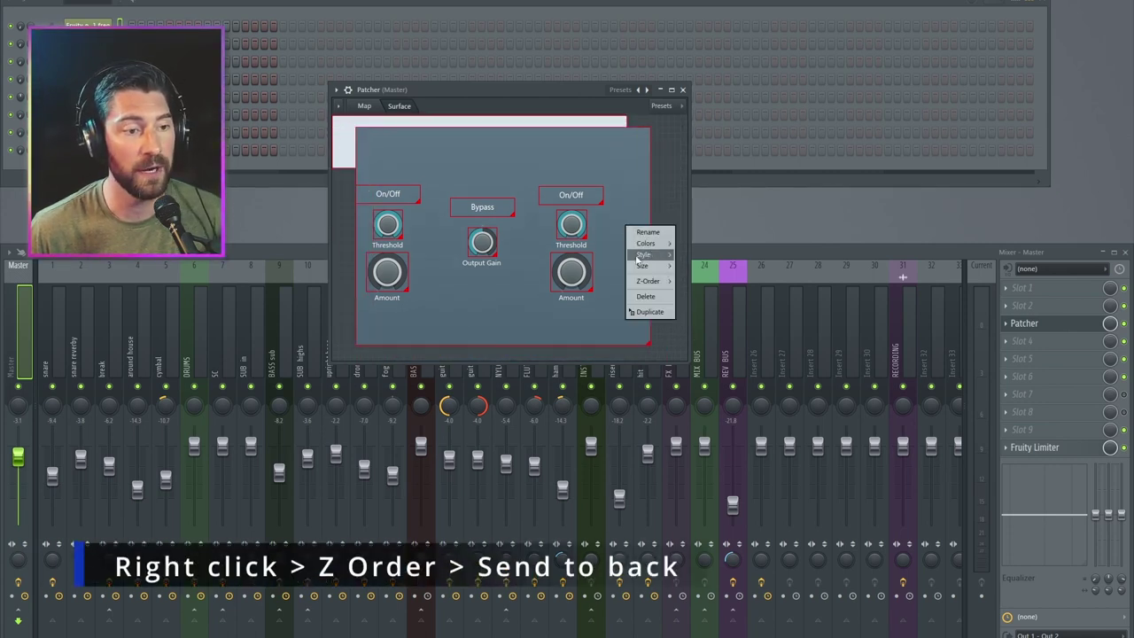
mouse_move(649, 281)
left_click(719, 292)
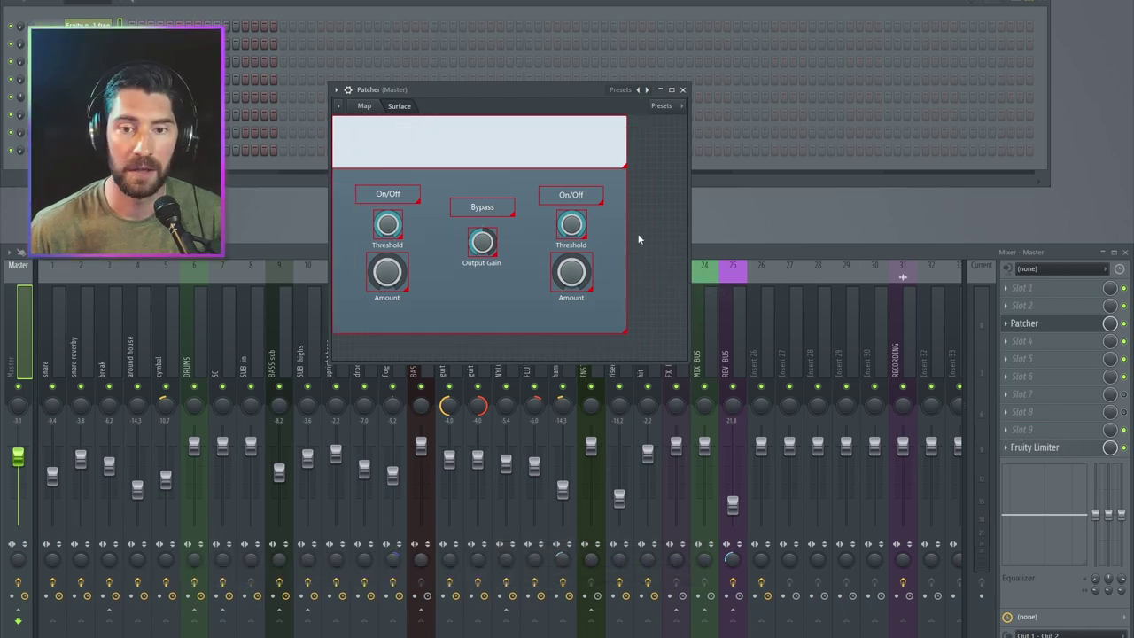
- Enlarge the Patcher window, add a Default label in the empty area beside the background bevel, and rename it Expansion
left_click_drag(688, 361, 771, 390)
right_click(689, 215)
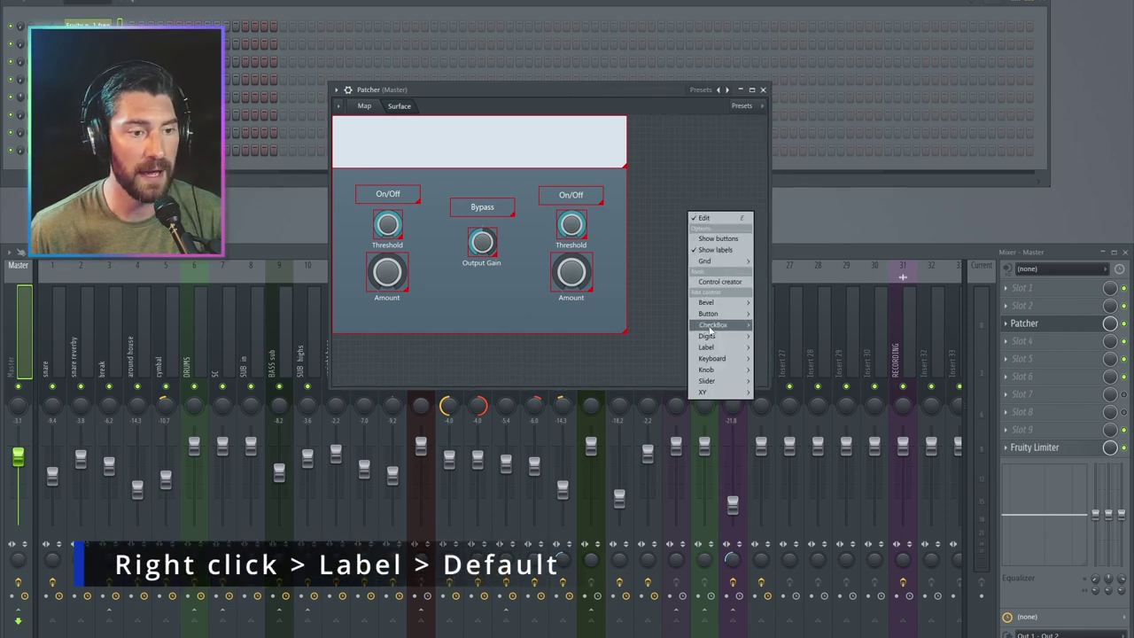
mouse_move(727, 347)
left_click(774, 348)
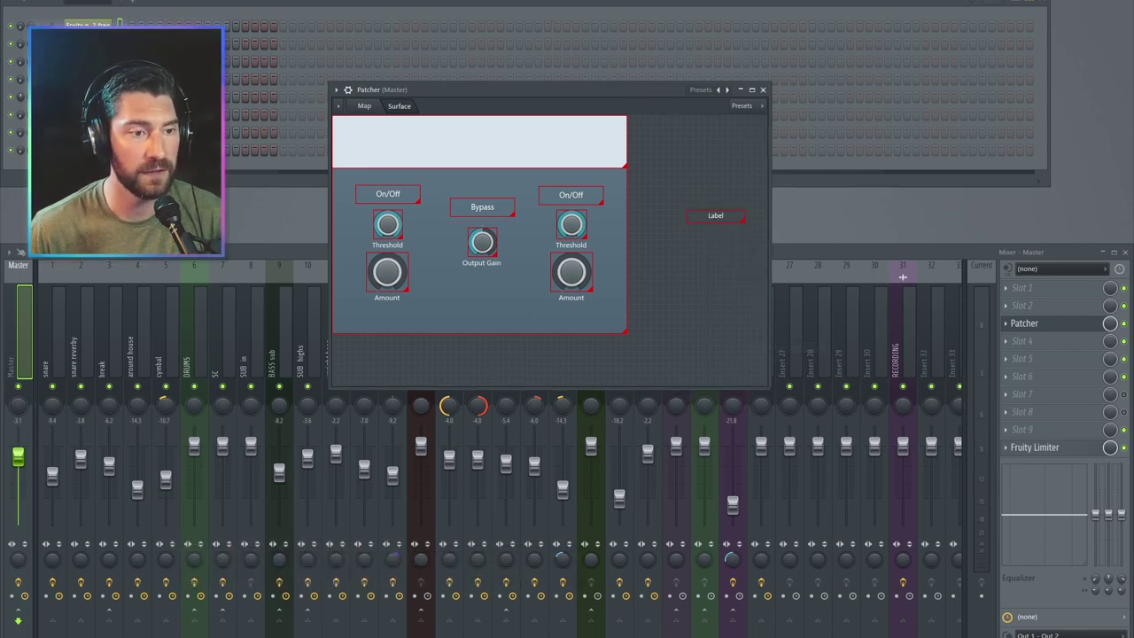
right_click(673, 190)
left_click(690, 192)
type("Expansion")
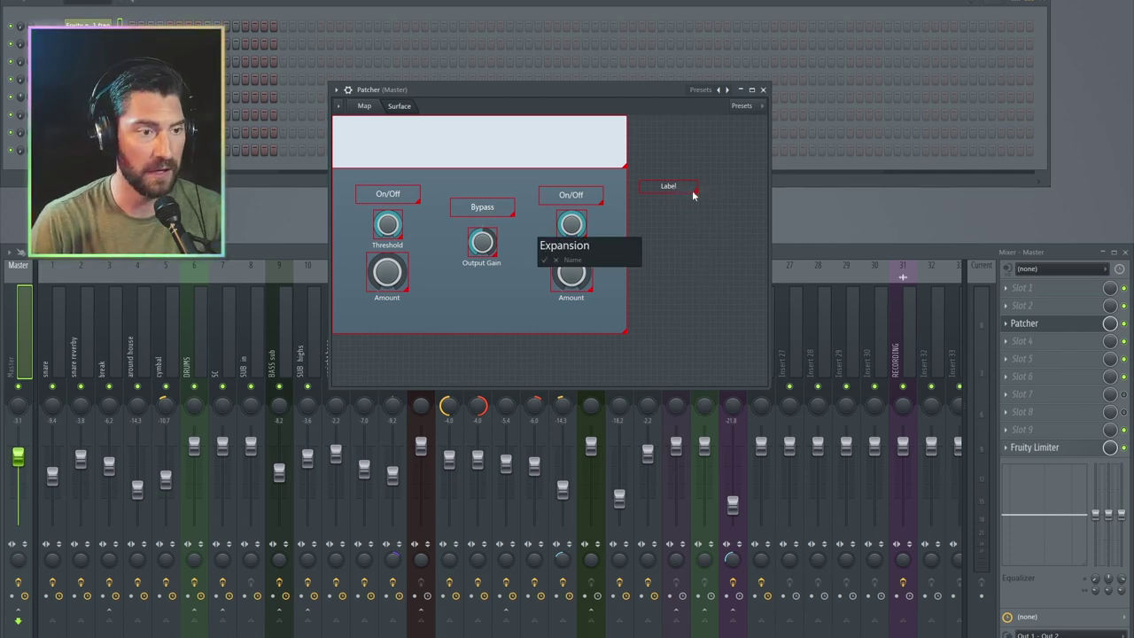
key("Return")
- Set the Expansion label's font height to 48
right_click(675, 188)
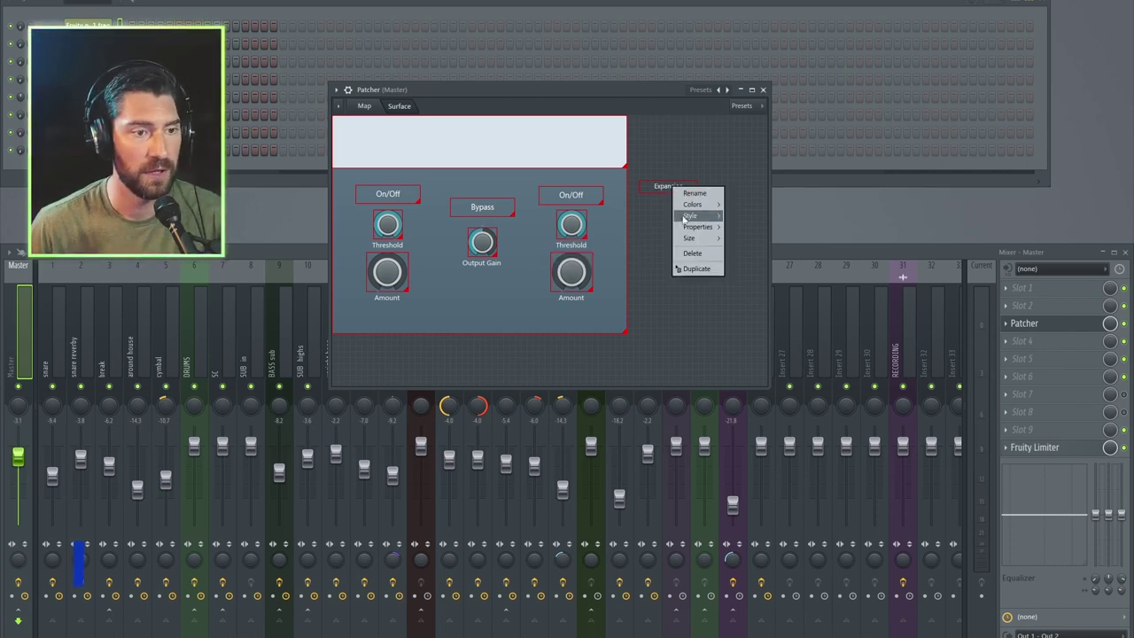
mouse_move(697, 227)
left_click(753, 238)
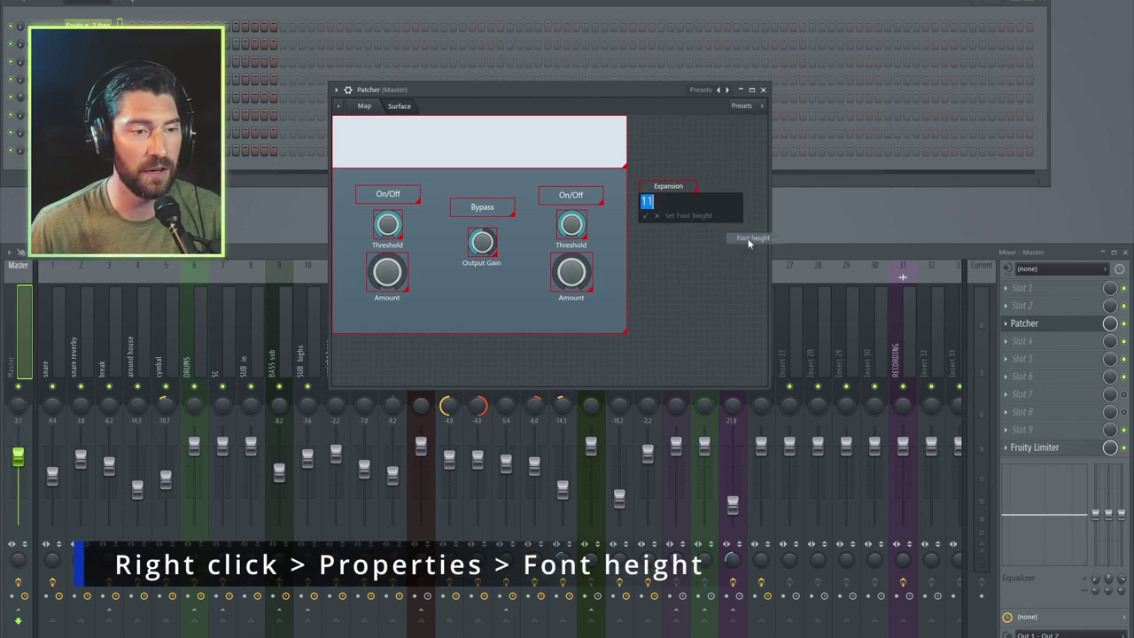
type("48")
key("Return")
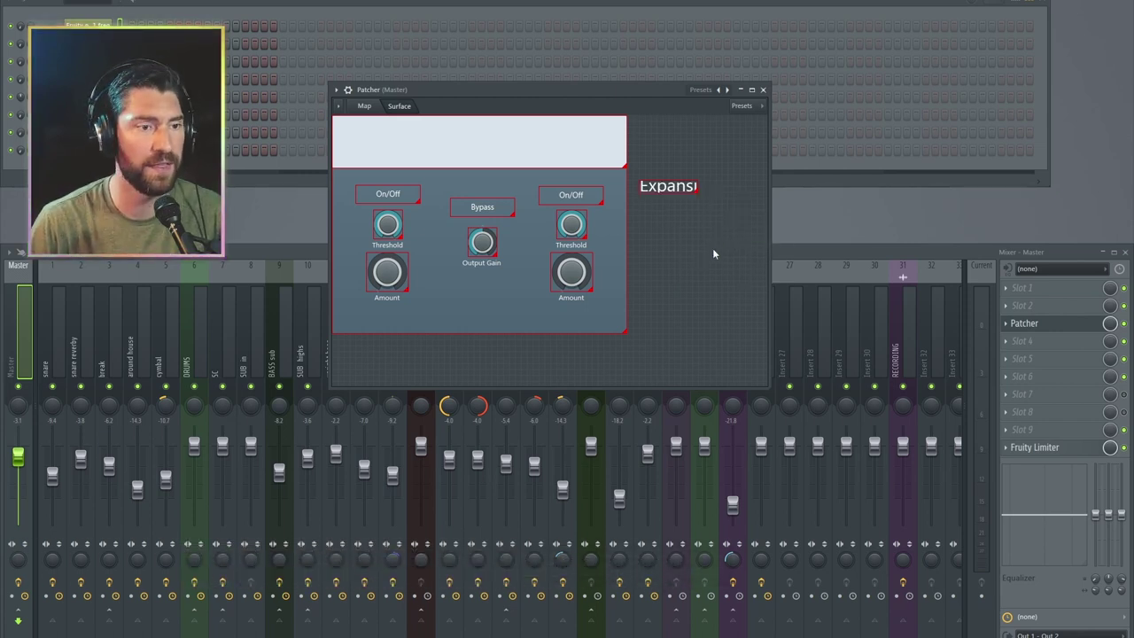
- Set the Expansion label's font height to 20
right_click(700, 197)
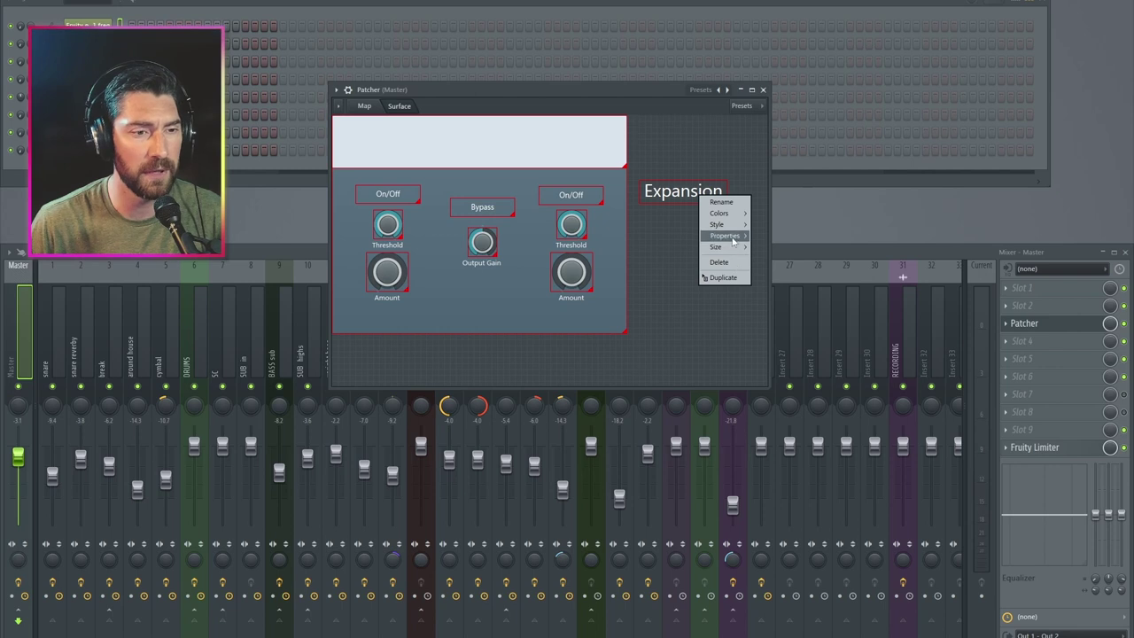
left_click(749, 234)
type("20")
key("Return")
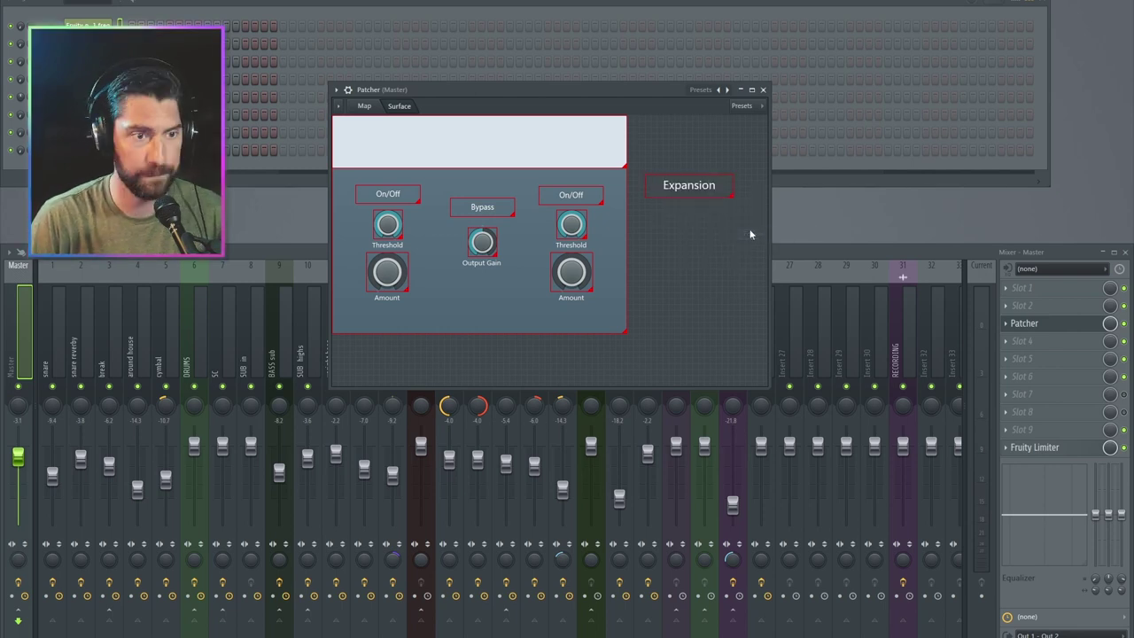
- Move the header and background bevels aside and place the Expansion label above the first column's On/Off switch
left_click_drag(618, 233, 802, 301)
left_click_drag(705, 291, 734, 318)
left_click_drag(564, 150, 588, 168)
left_click_drag(482, 177, 724, 302)
left_click_drag(620, 322, 674, 318)
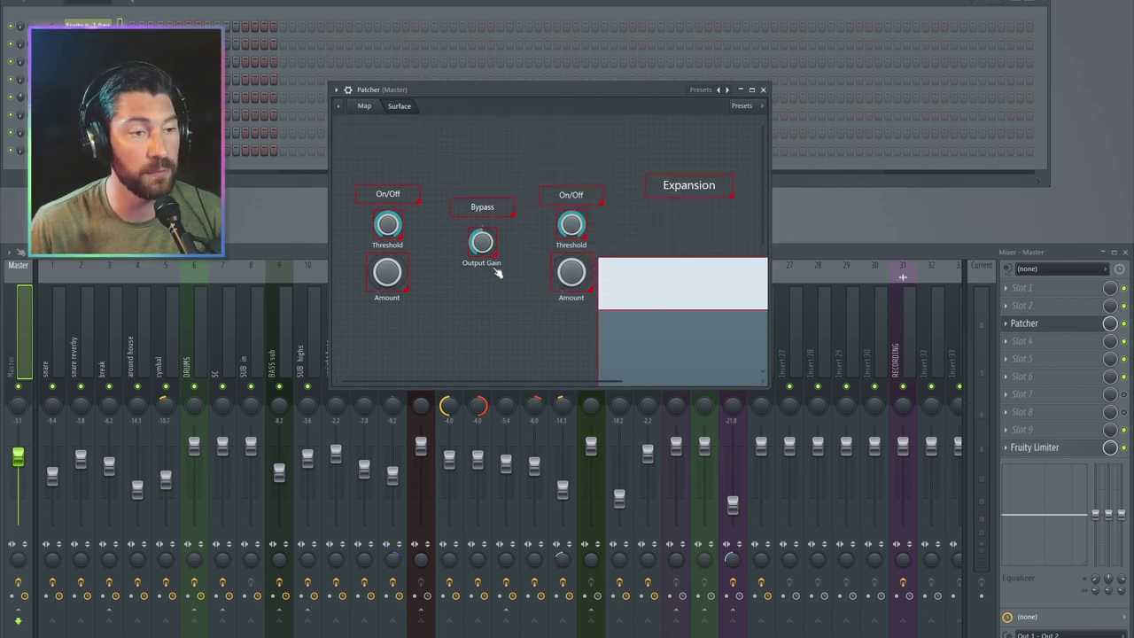
left_click_drag(712, 196, 425, 182)
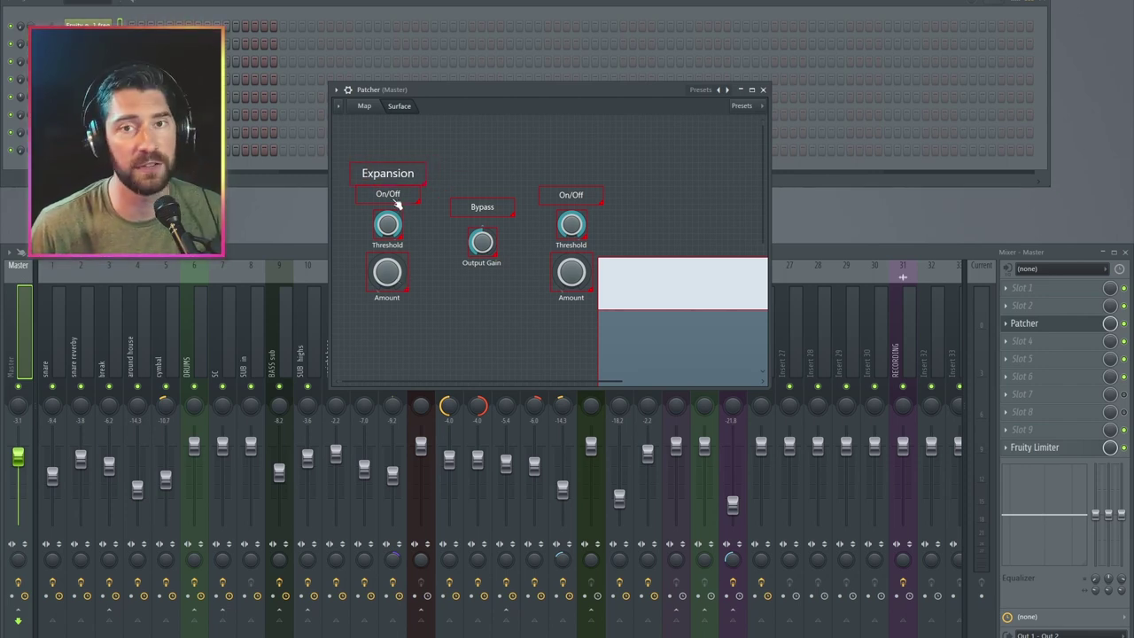
- Duplicate the Expansion label, rename the copy Soft Clipping, and place it above the second column's On/Off switch
right_click(395, 177)
left_click(414, 243)
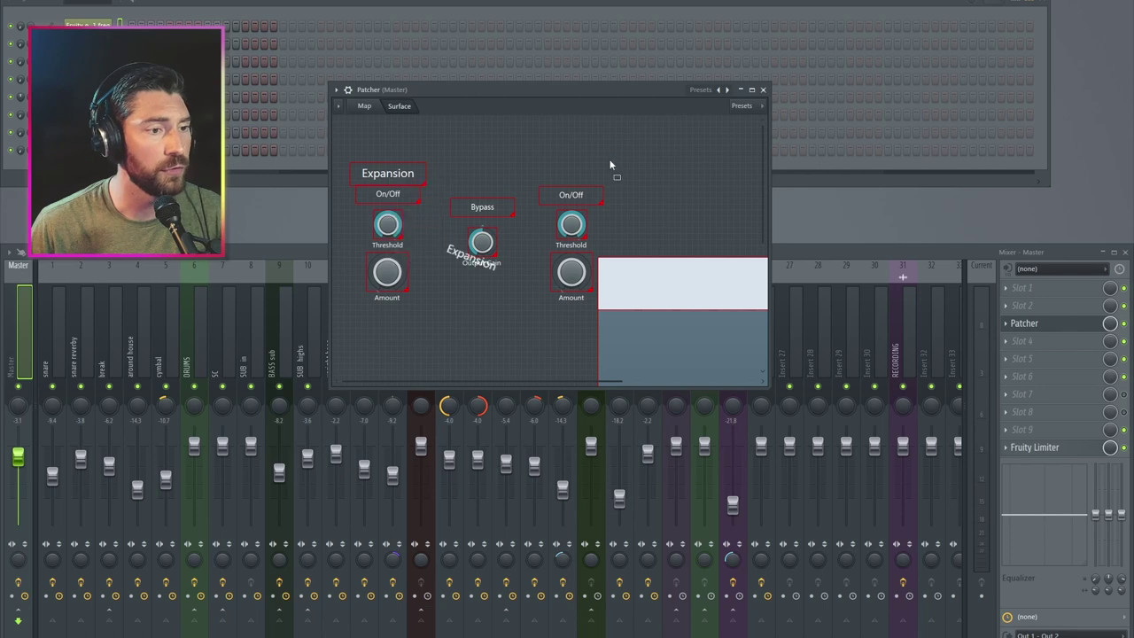
left_click(574, 173)
right_click(556, 157)
left_click(578, 163)
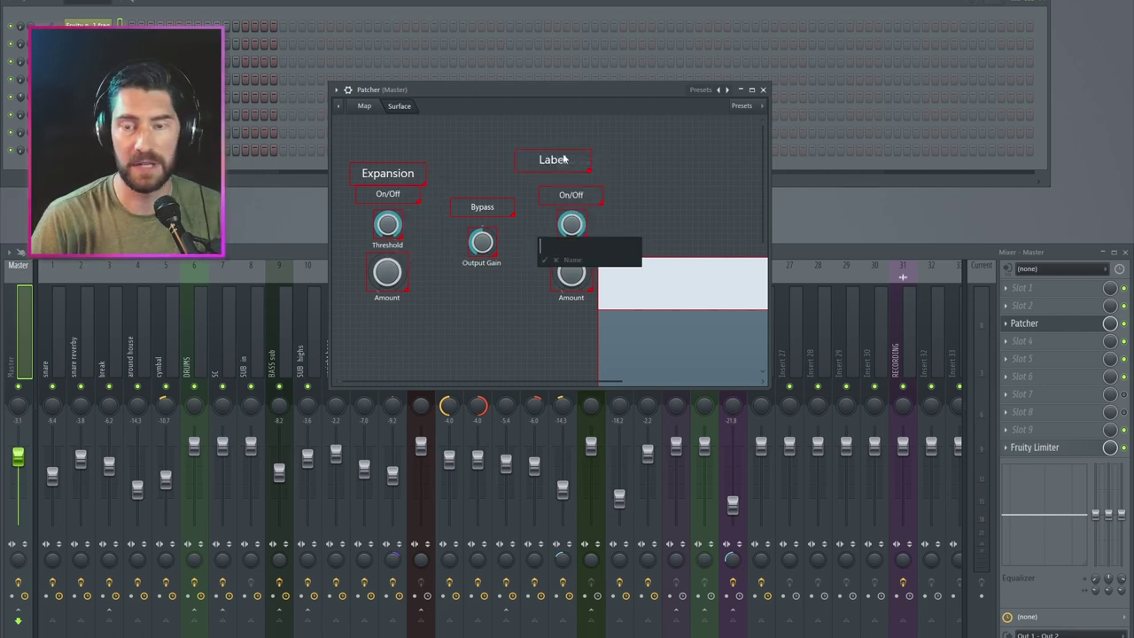
type("Soft Clippin")
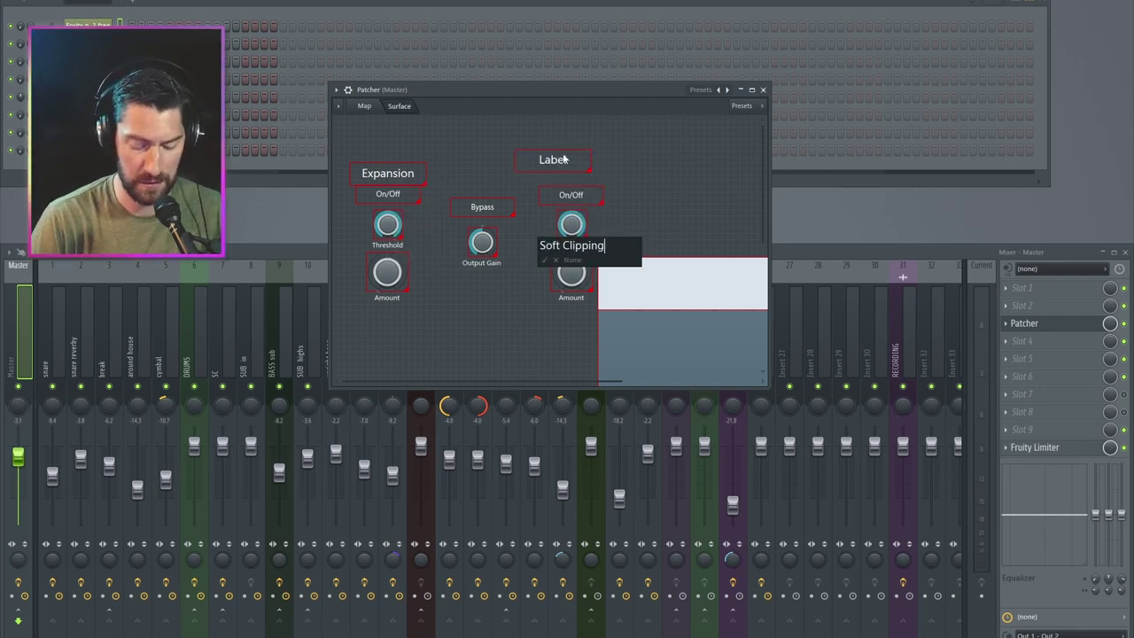
type("g")
key("Return")
left_click_drag(595, 165, 614, 179)
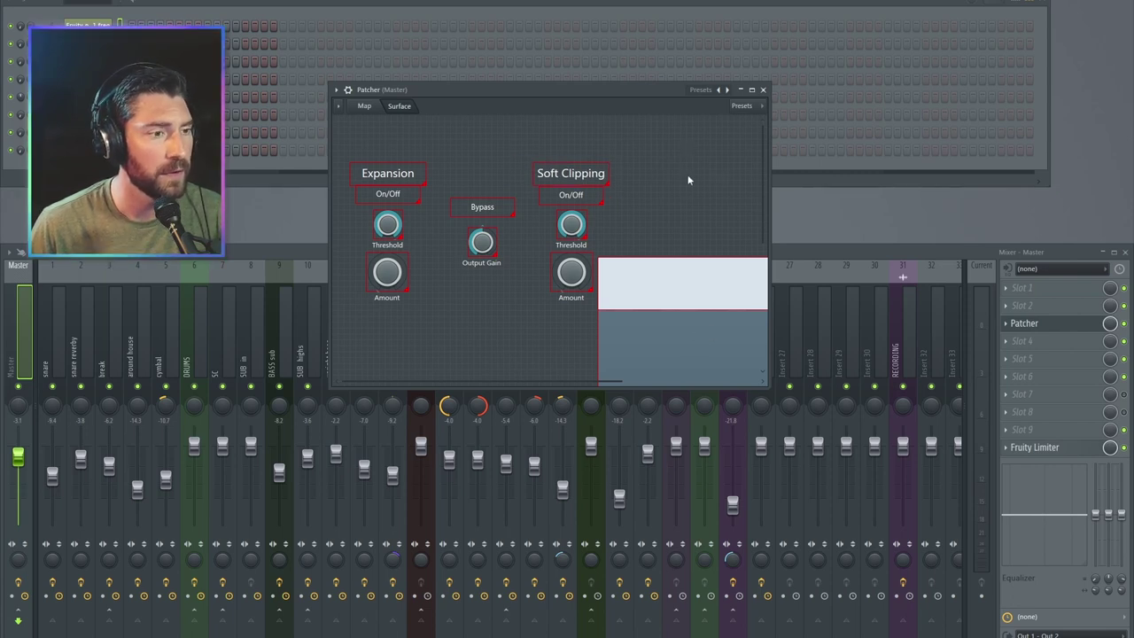
- Move both bevels back behind the controls, leave edit mode, and shrink the Patcher window to fit the background bevel
left_click_drag(678, 341, 412, 147)
left_click_drag(688, 292, 422, 150)
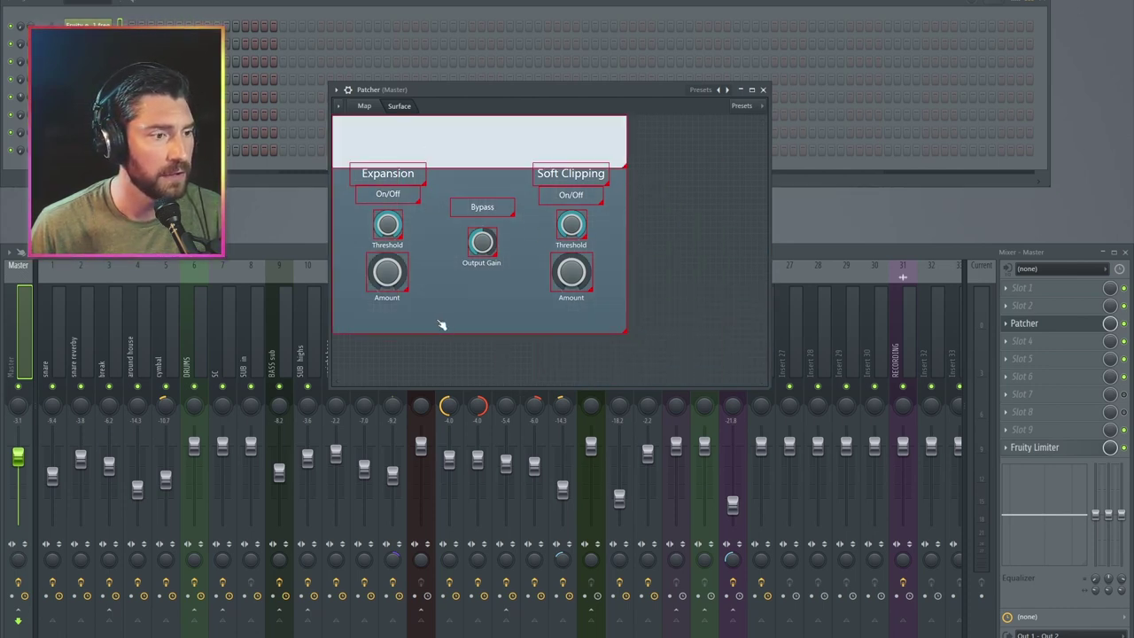
right_click(676, 224)
left_click(699, 227)
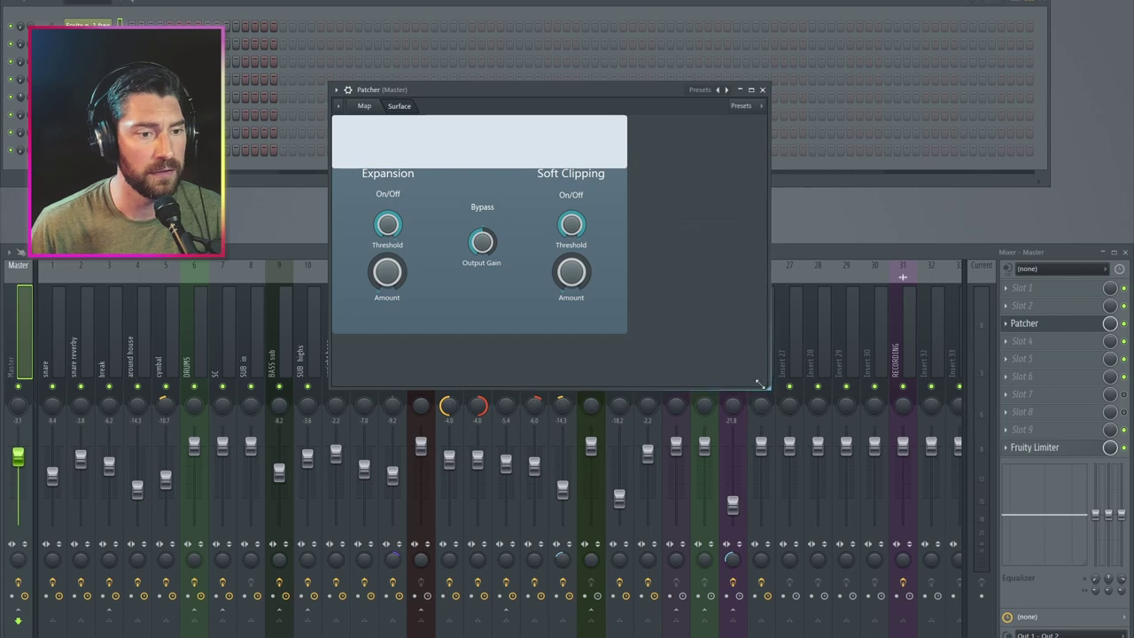
left_click_drag(766, 385, 627, 333)
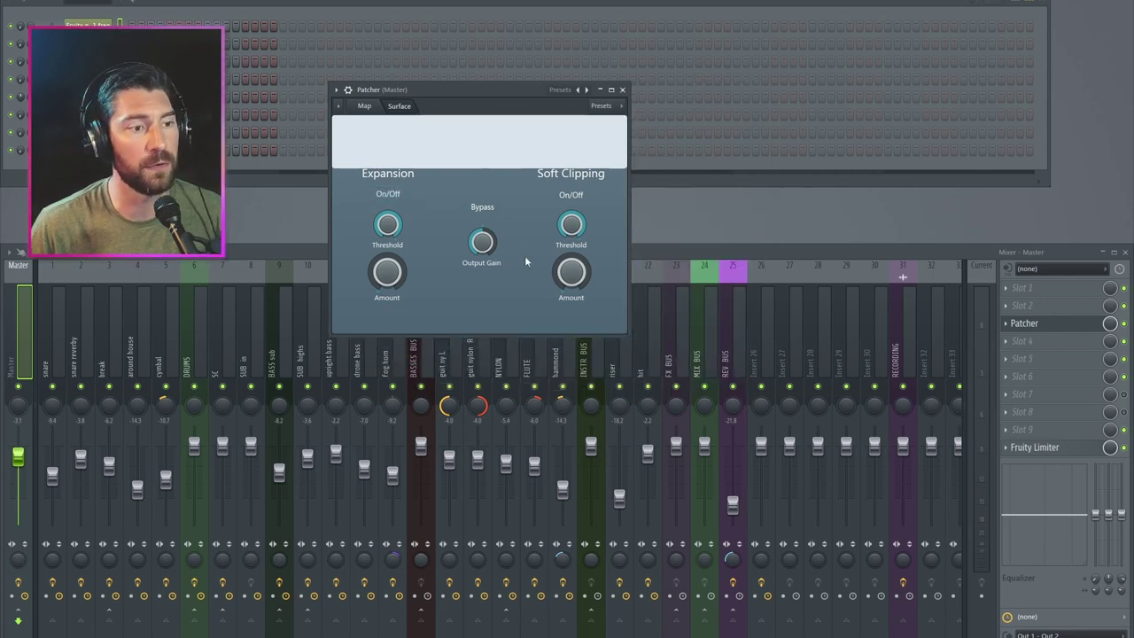
- Enlarge the Patcher window, move the bevels out of the way, and shift the whole Soft Clipping column down below the header area
left_click_drag(626, 331, 637, 345)
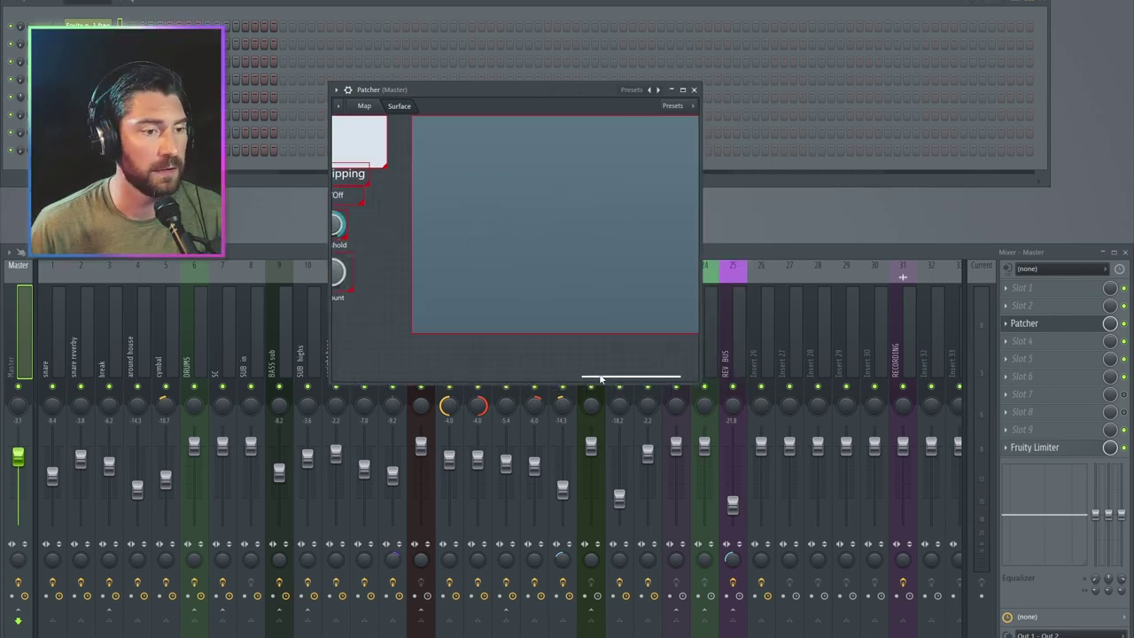
left_click_drag(599, 377, 413, 363)
left_click_drag(390, 147, 664, 157)
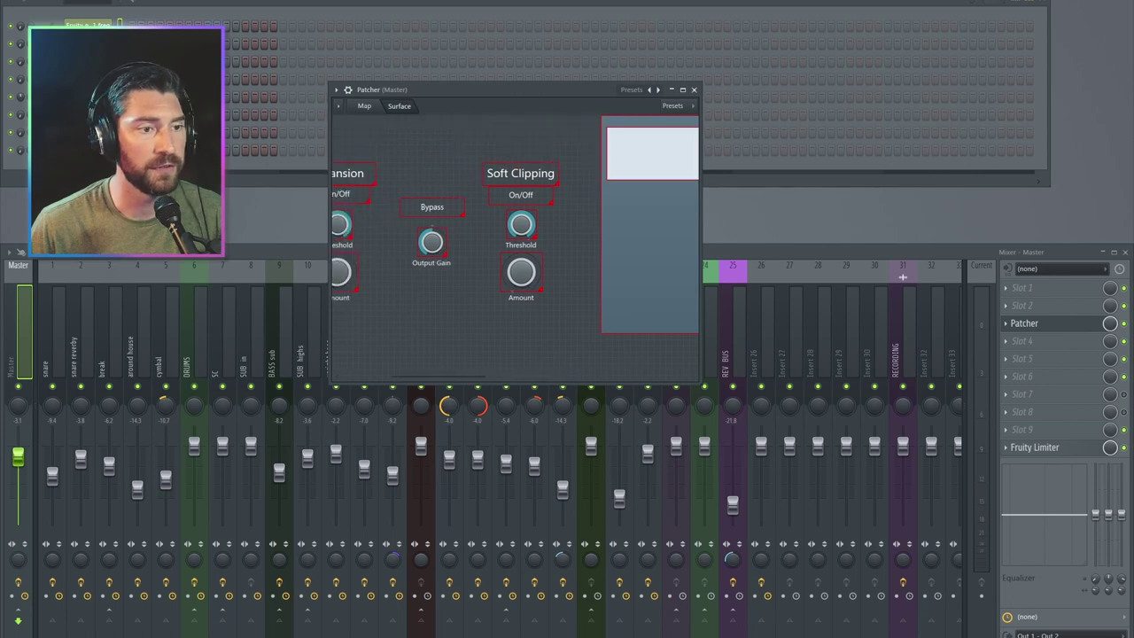
left_click_drag(479, 137, 511, 184)
left_click_drag(579, 329, 580, 326)
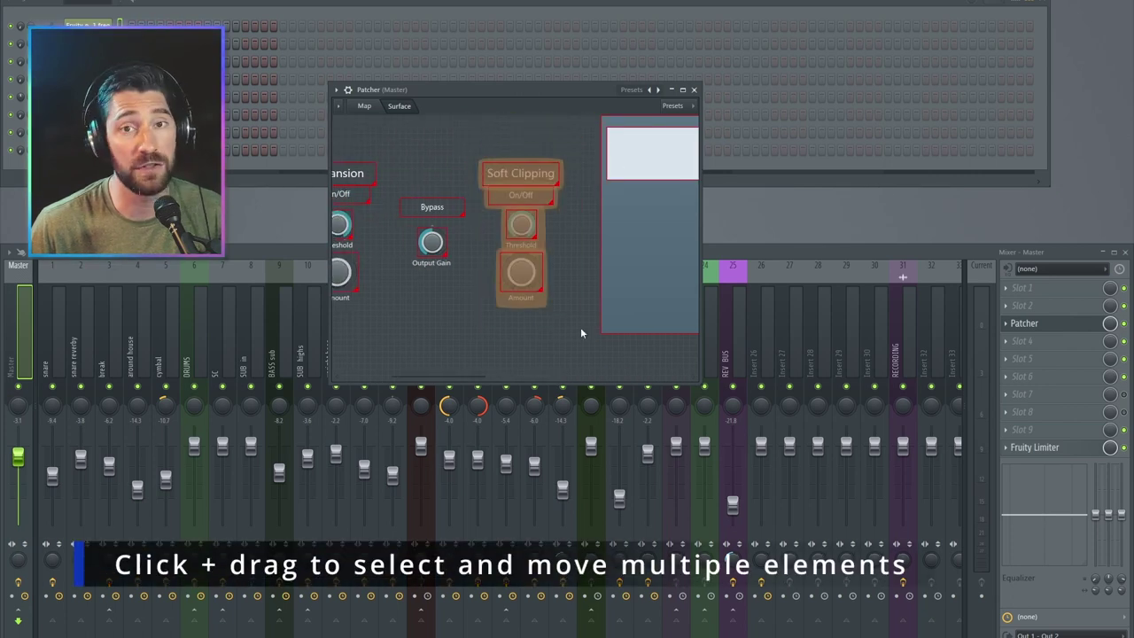
left_click_drag(519, 172, 520, 196)
left_click_drag(647, 156, 642, 145)
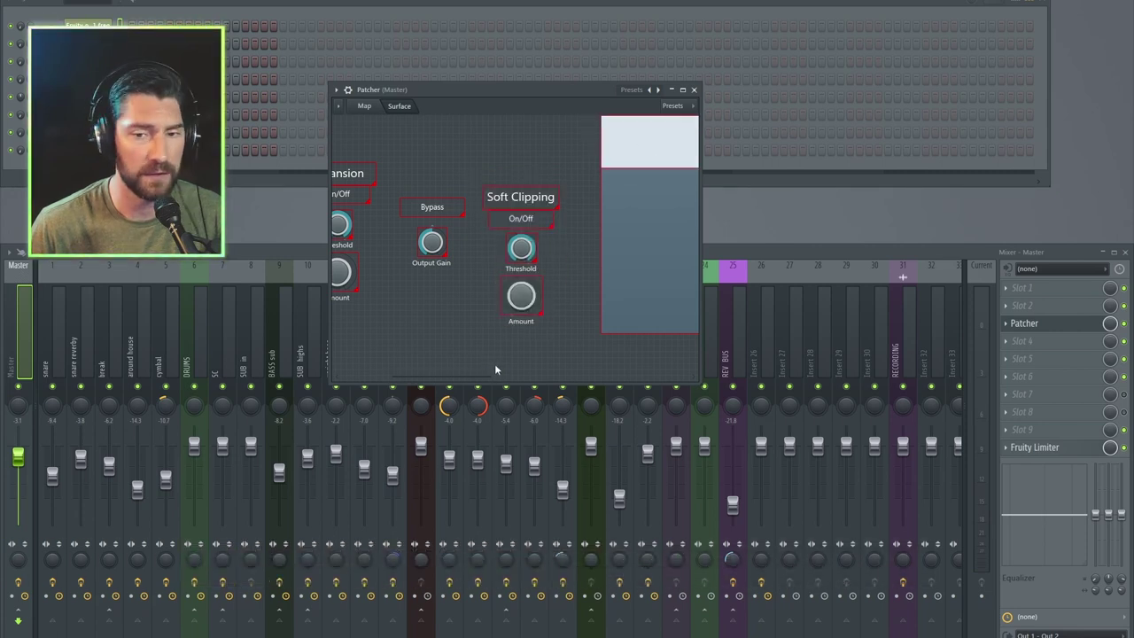
left_click_drag(495, 159, 542, 278)
left_click_drag(530, 198, 530, 192)
- Shift the Expansion column down level with the Soft Clipping column and fit the window to the realigned background bevel
right_click(444, 319)
left_click(403, 347)
left_click_drag(439, 380, 389, 380)
left_click_drag(351, 142, 411, 332)
left_click_drag(392, 179, 393, 198)
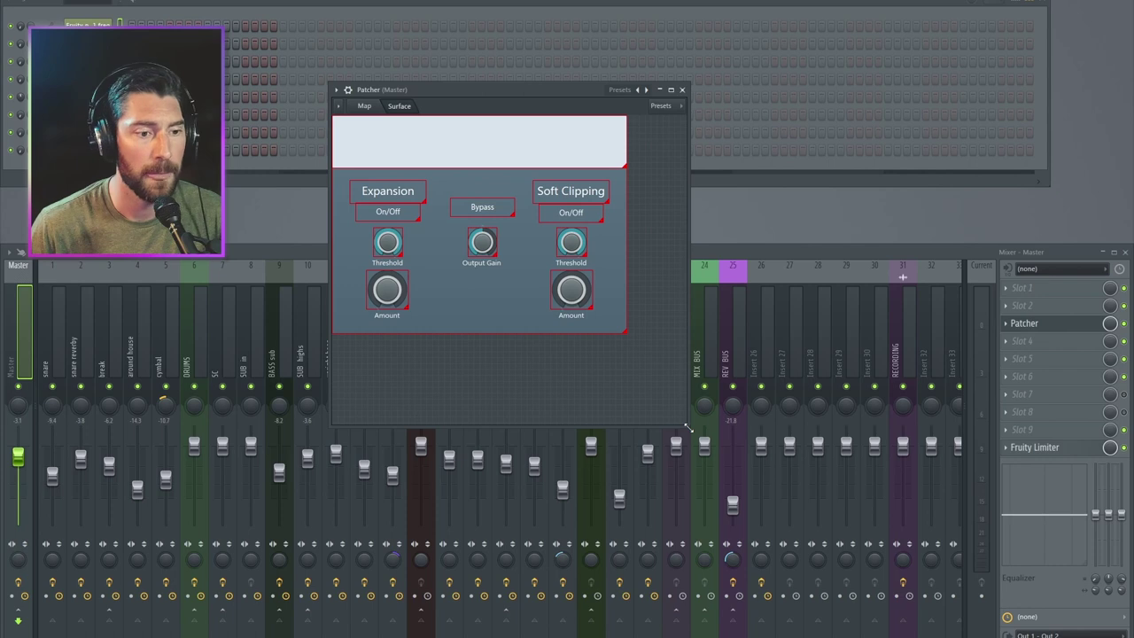
left_click_drag(690, 427, 627, 333)
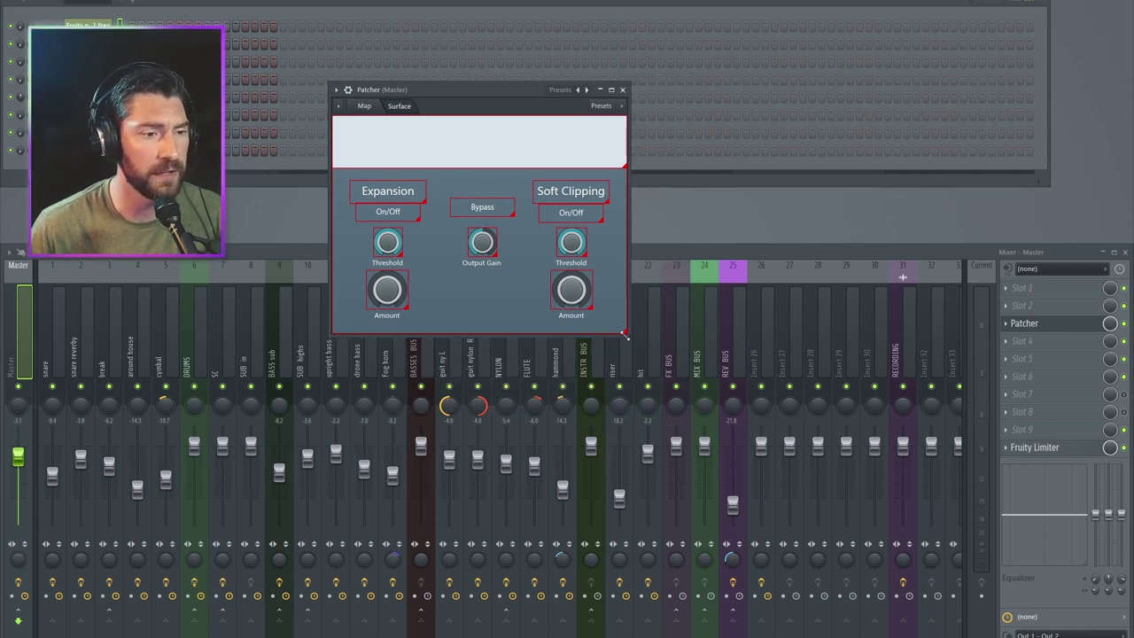
- With the background bevel moved aside, nudge the Expansion and Soft Clipping columns inward and lower the Bypass switch and Output Gain knob between them
left_click_drag(627, 335, 704, 414)
left_click_drag(434, 301, 752, 301)
left_click_drag(703, 413, 628, 334)
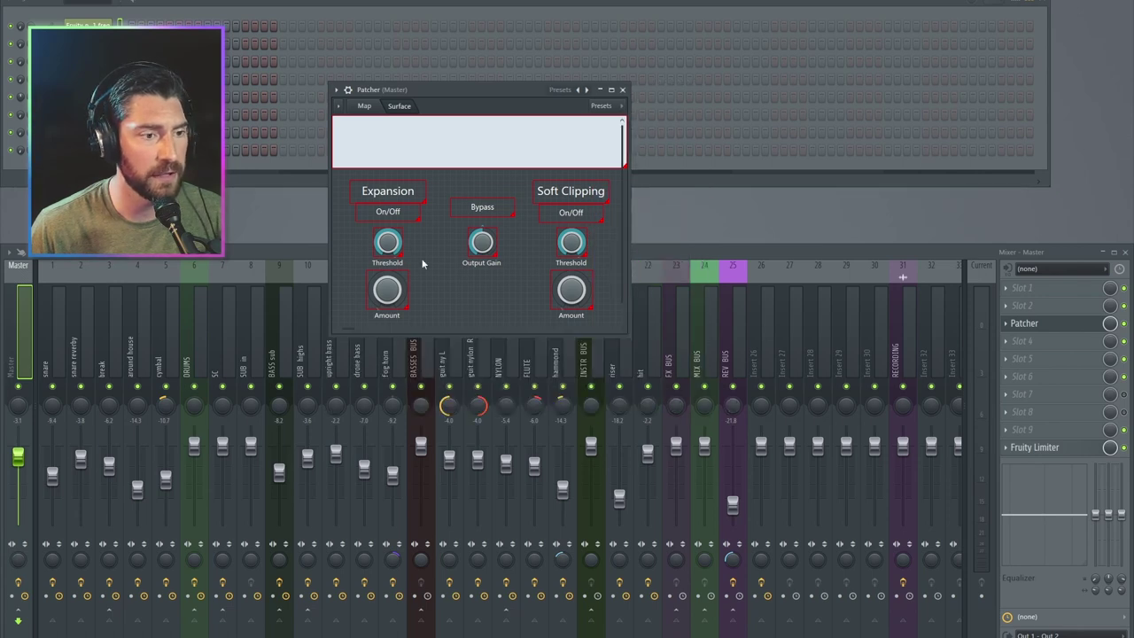
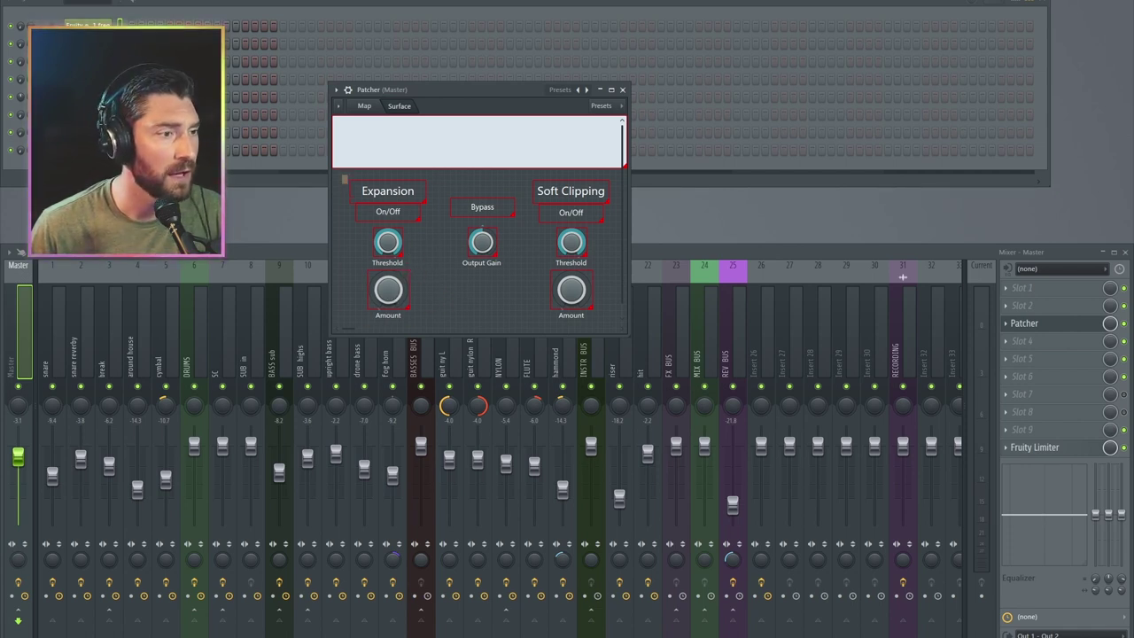
left_click(388, 211)
left_click_drag(521, 179, 581, 305)
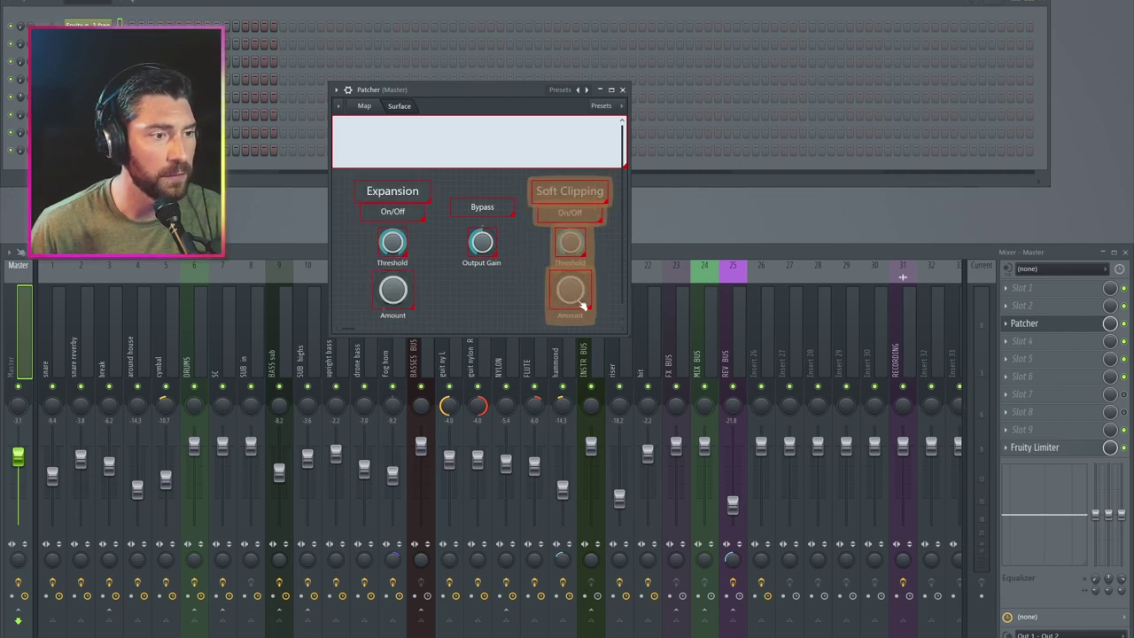
left_click(511, 301)
left_click_drag(482, 242, 476, 271)
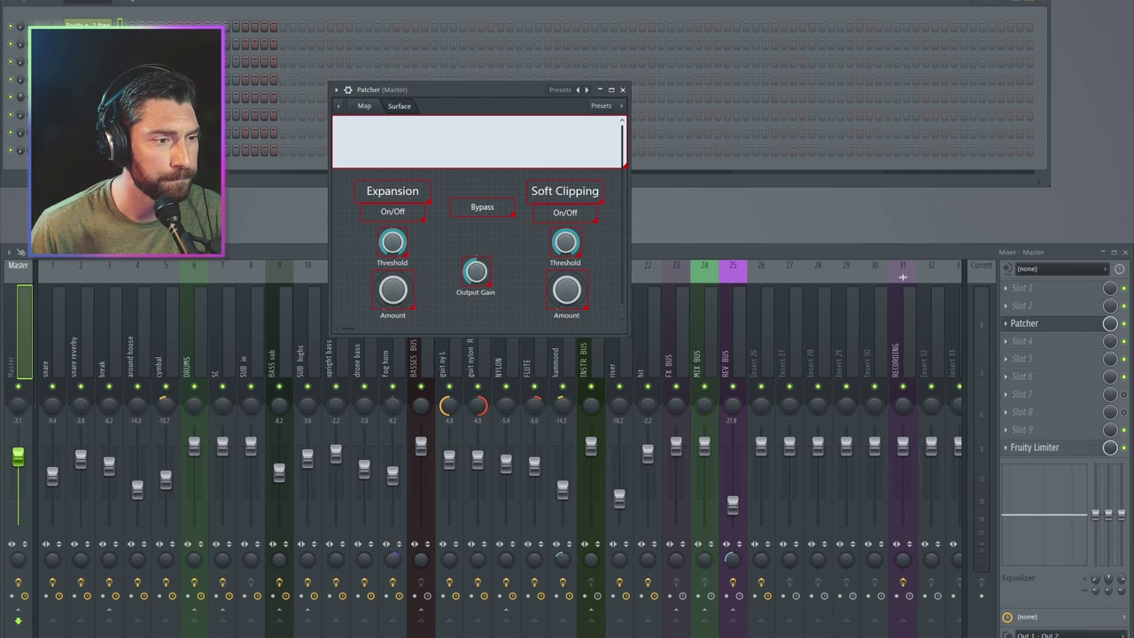
left_click_drag(487, 215, 481, 250)
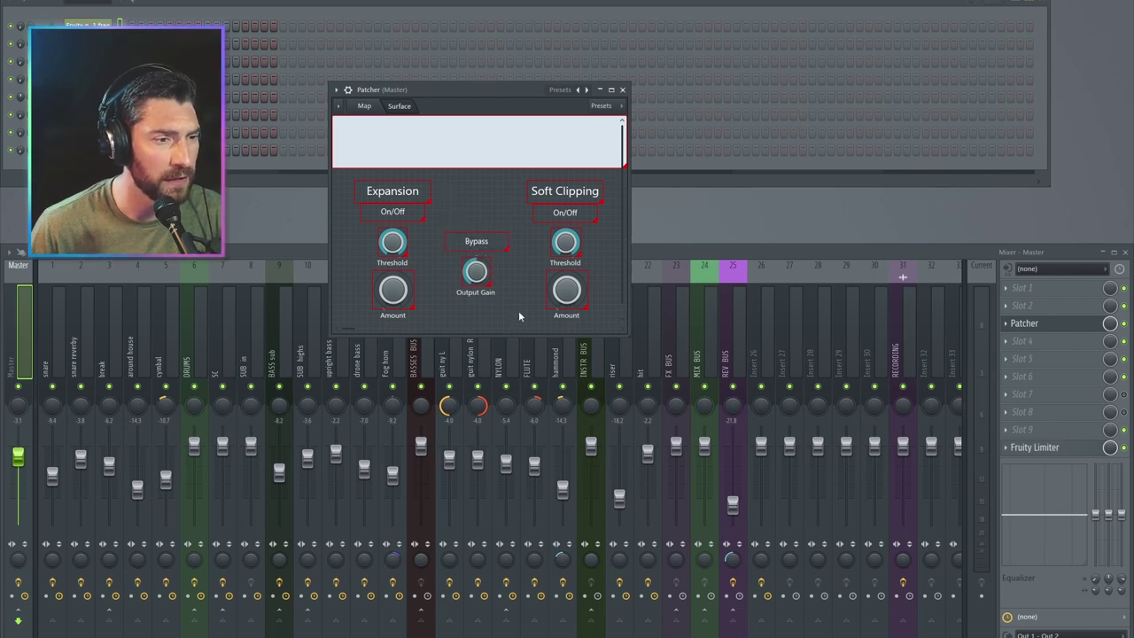
- Add a Single border bevel over the background bevel's lower-left corner and preview it outside edit mode
right_click(646, 387)
mouse_move(678, 470)
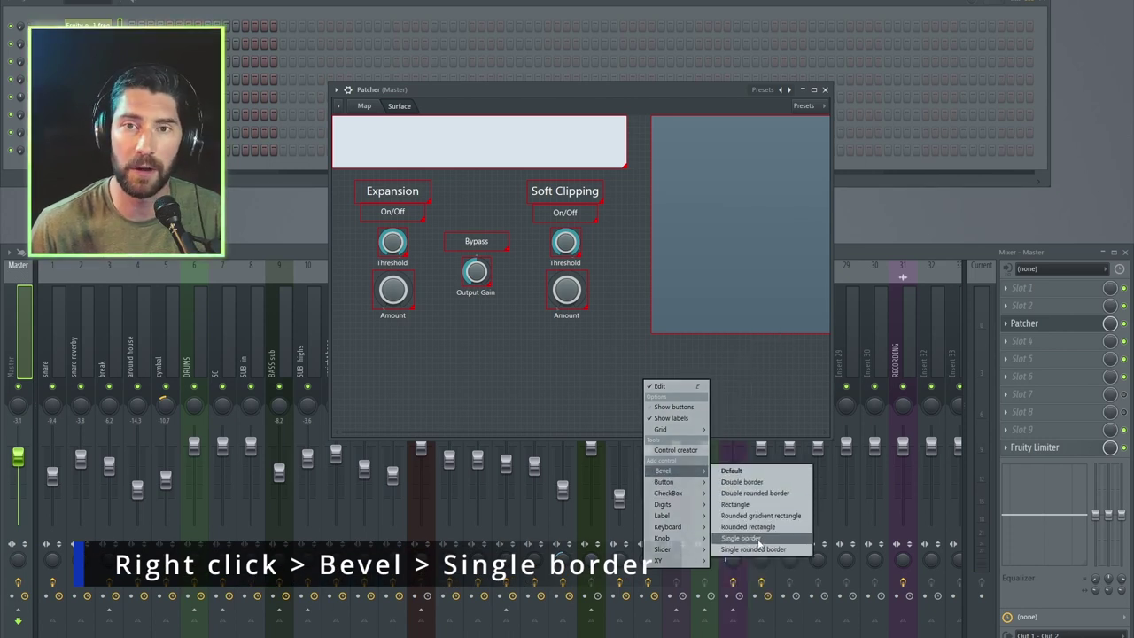
left_click(758, 540)
left_click_drag(685, 408, 678, 302)
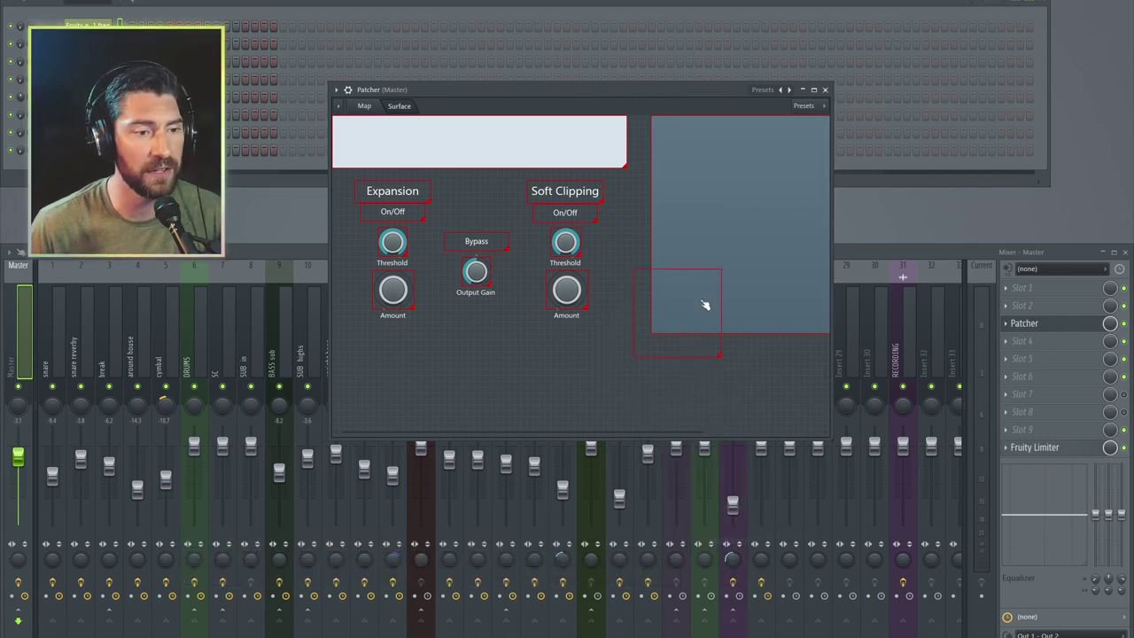
right_click(749, 368)
left_click(785, 377)
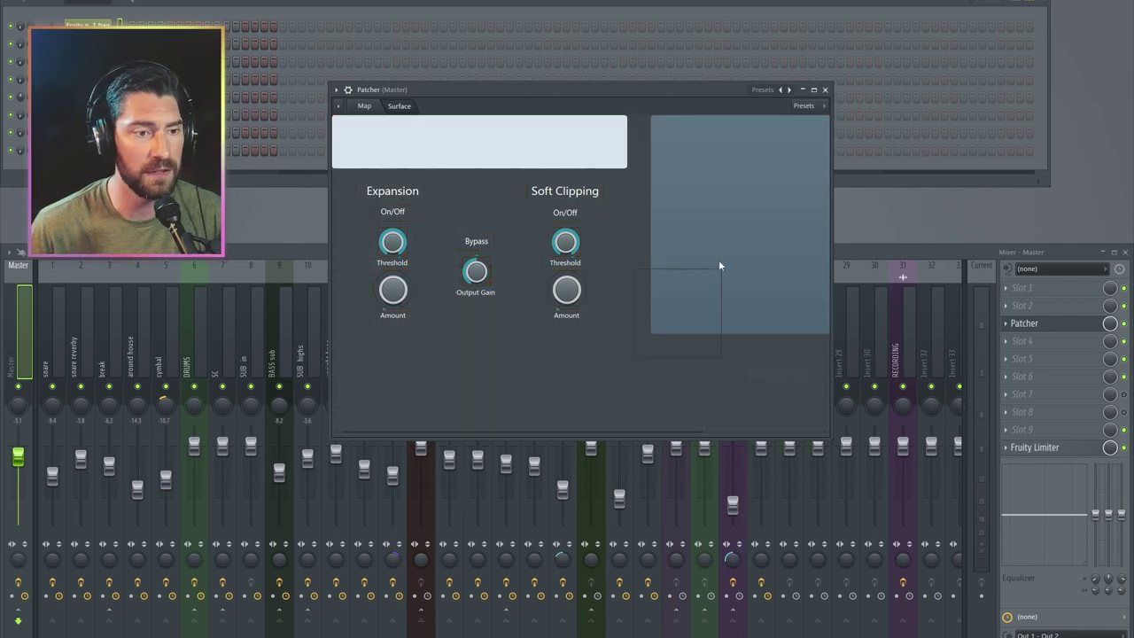
right_click(747, 371)
left_click(760, 378)
- Set the single border bevel's color to #3792A5
right_click(632, 326)
left_click(638, 309)
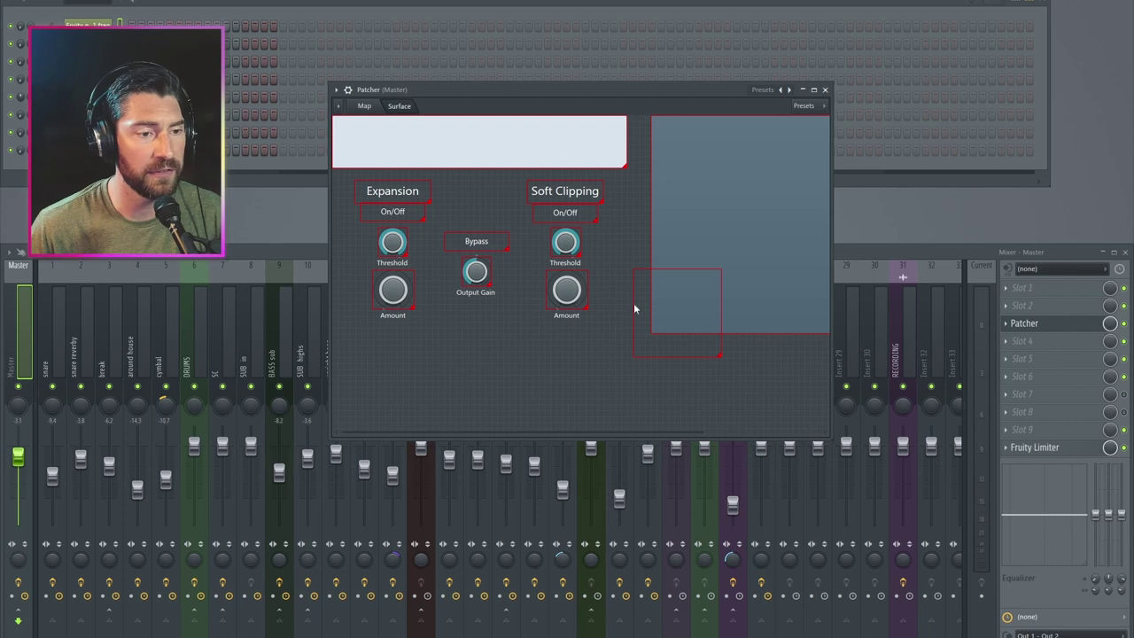
right_click(638, 310)
mouse_move(674, 324)
left_click(708, 324)
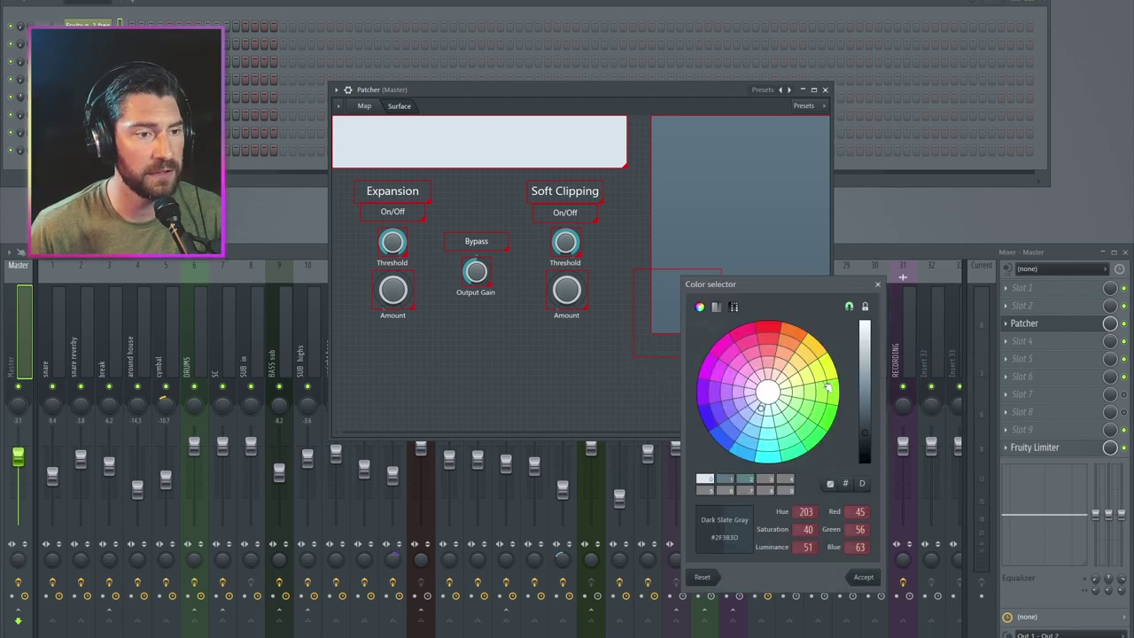
left_click(848, 488)
type("#3792A5")
key("Return")
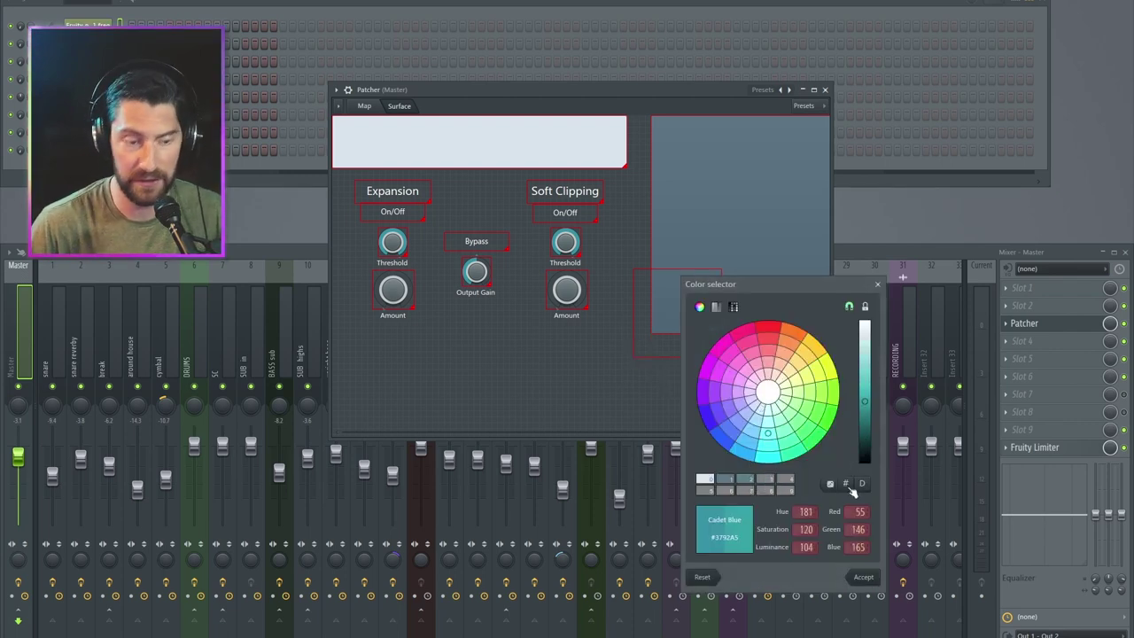
left_click(862, 576)
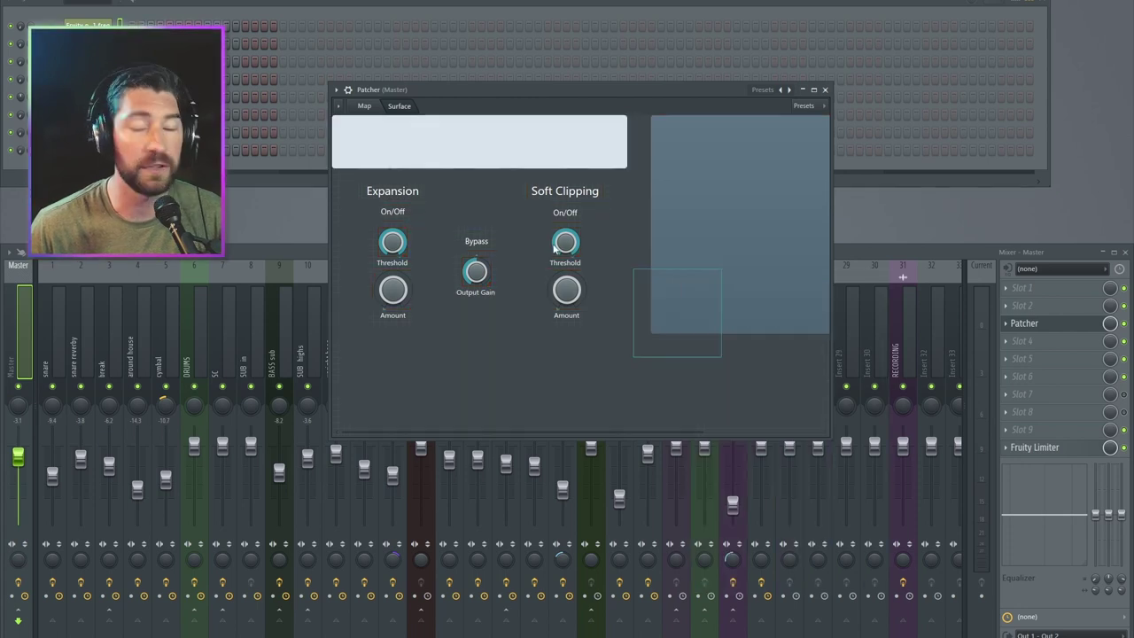
- Resize and position the single border bevel to frame the Expansion column, with the background bevel back behind the controls
right_click(584, 363)
left_click(598, 368)
left_click_drag(735, 226, 416, 226)
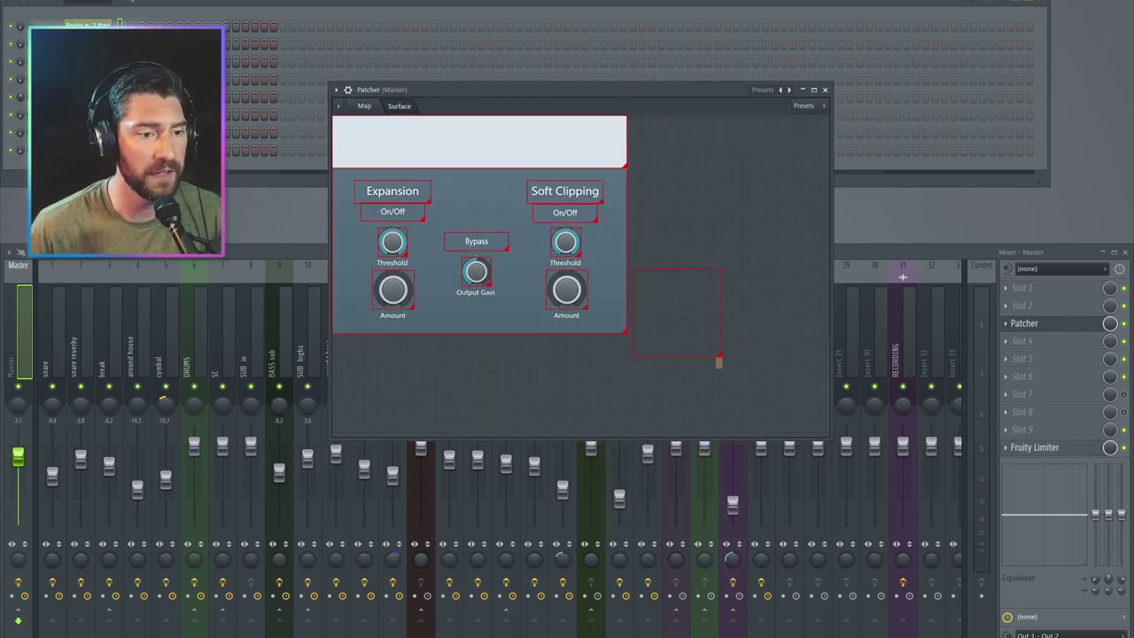
left_click_drag(719, 354, 700, 419)
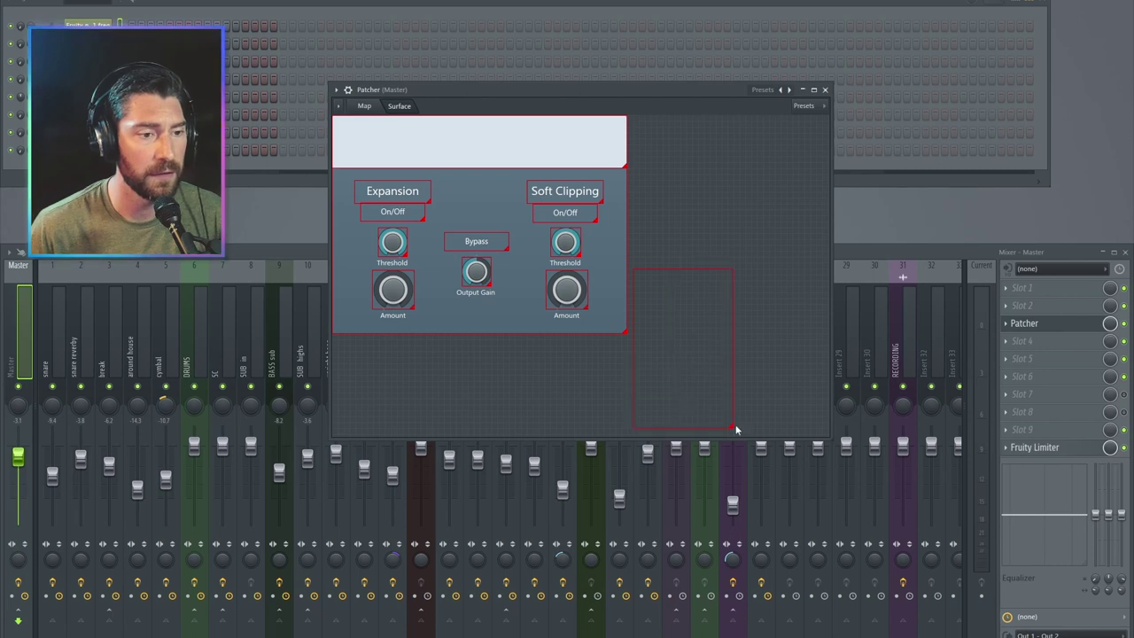
left_click_drag(703, 277, 414, 182)
left_click_drag(346, 186, 605, 281)
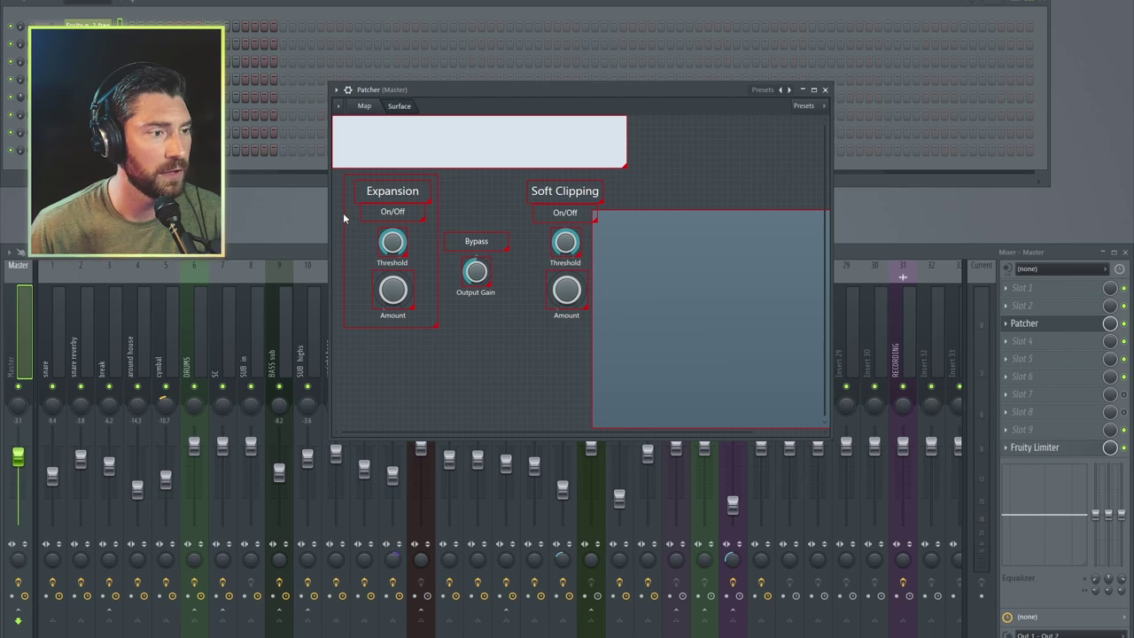
left_click_drag(442, 326, 437, 321)
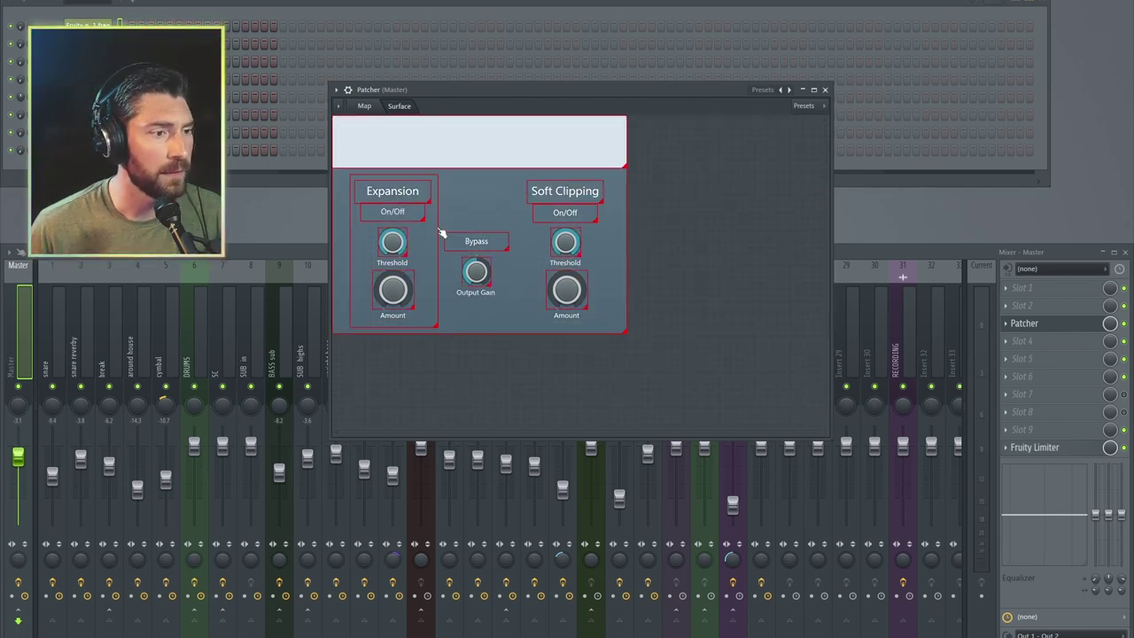
- Duplicate the Expansion frame, place the copy around the Soft Clipping column, and leave edit mode
right_click(436, 228)
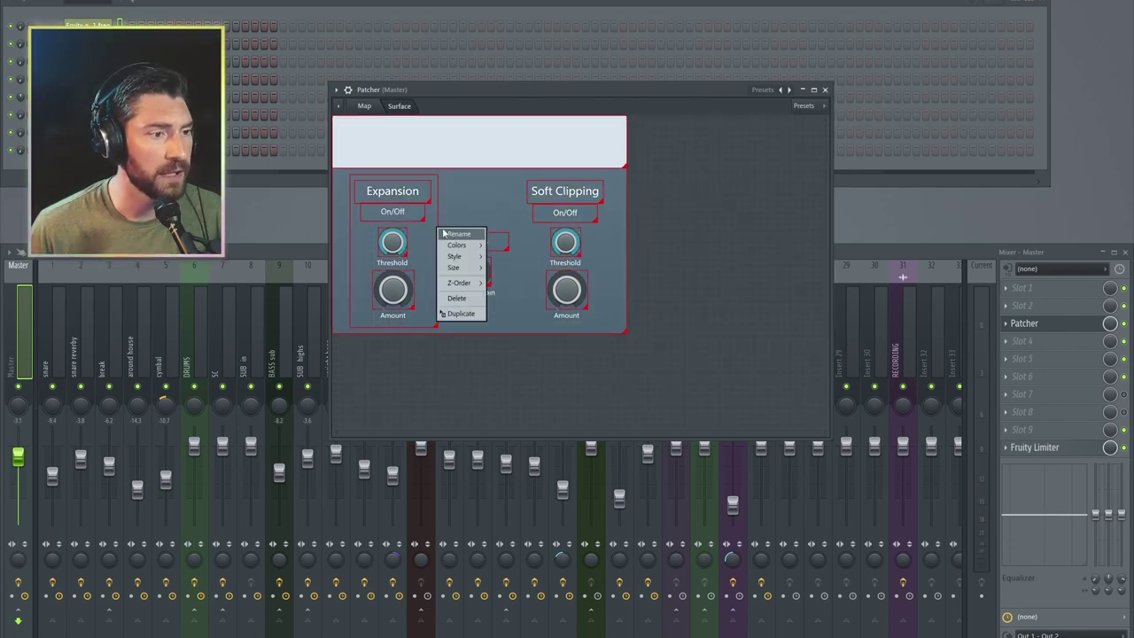
left_click(460, 314)
left_click_drag(655, 236, 565, 251)
right_click(678, 202)
left_click(690, 207)
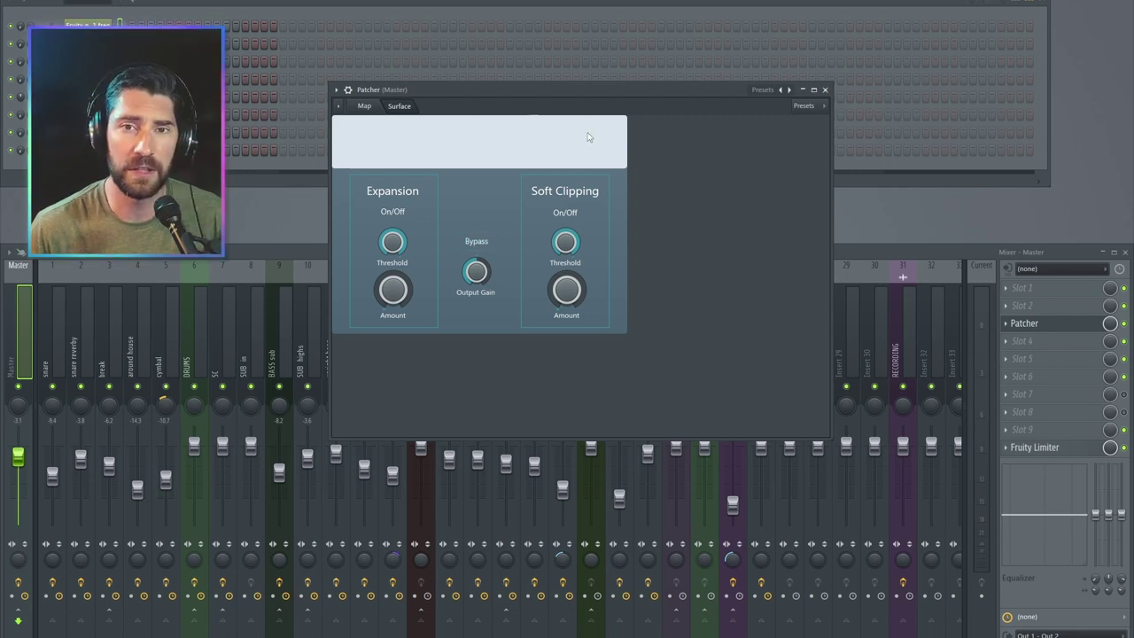
- Return the surface to edit mode and add a Default label beside the panel, named "LOUDness tools"
right_click(646, 192)
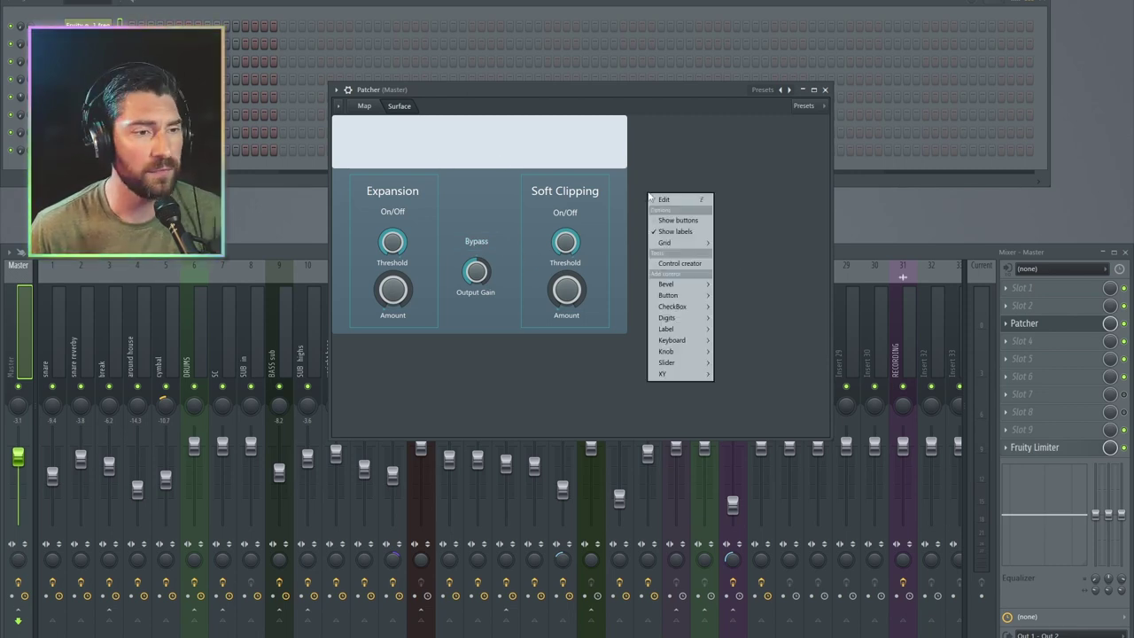
left_click(668, 201)
right_click(645, 179)
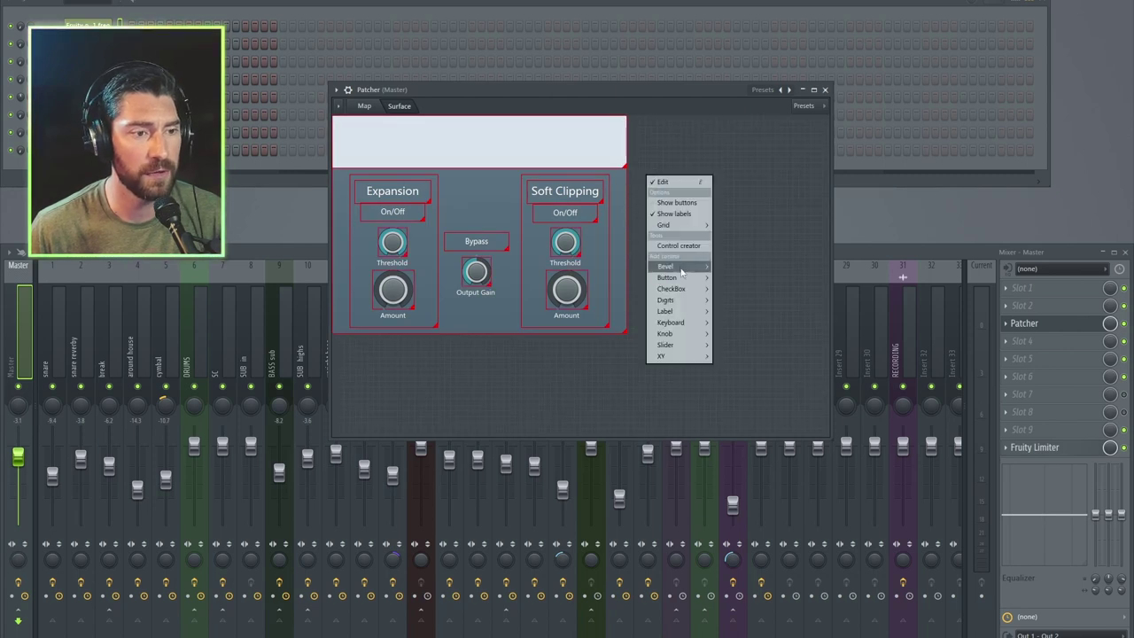
mouse_move(682, 311)
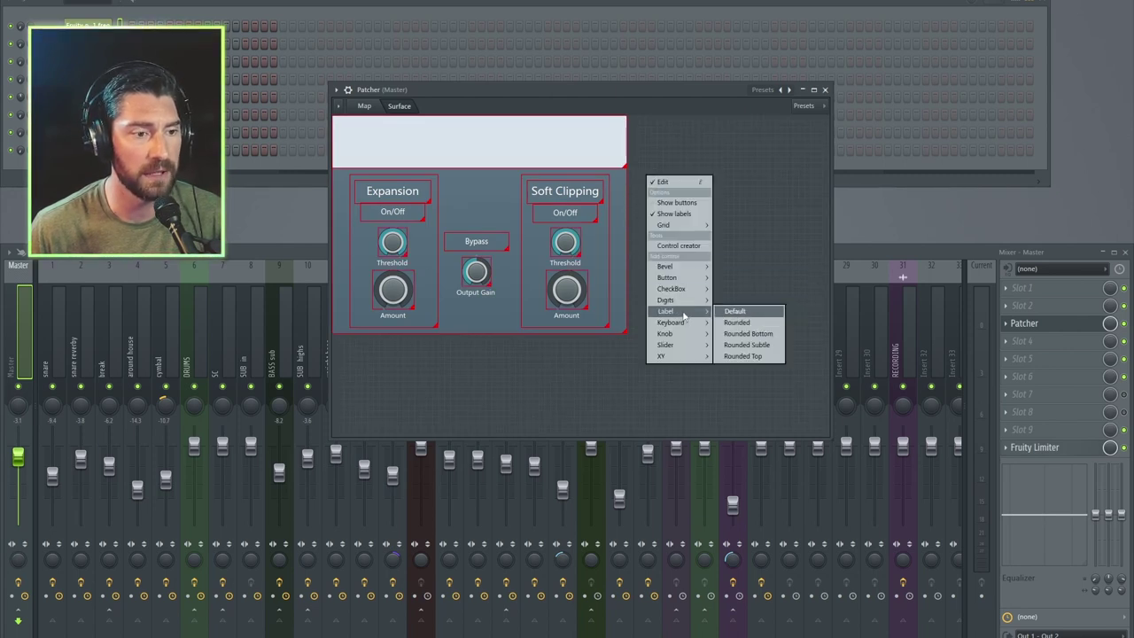
left_click(738, 313)
right_click(673, 189)
left_click(679, 187)
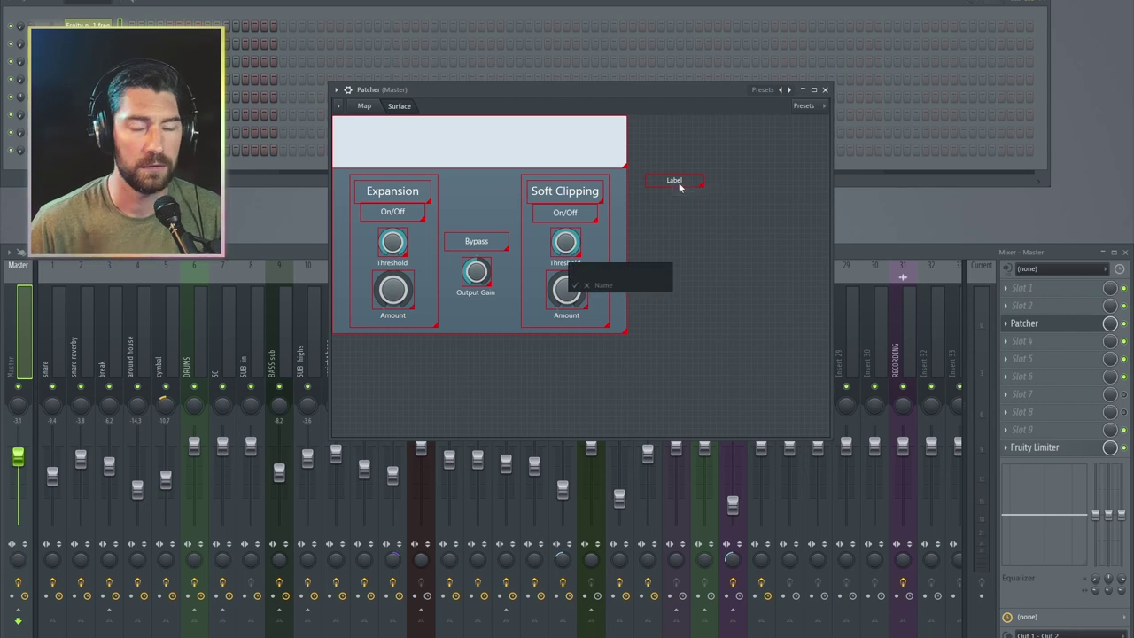
type("LOUDness tools")
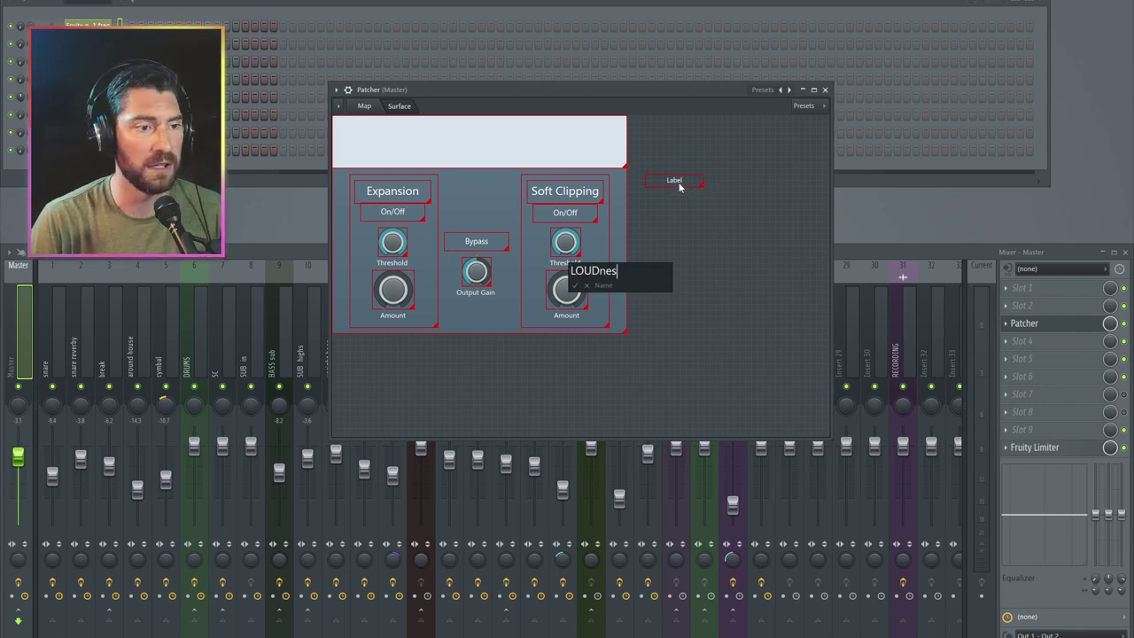
key("Return")
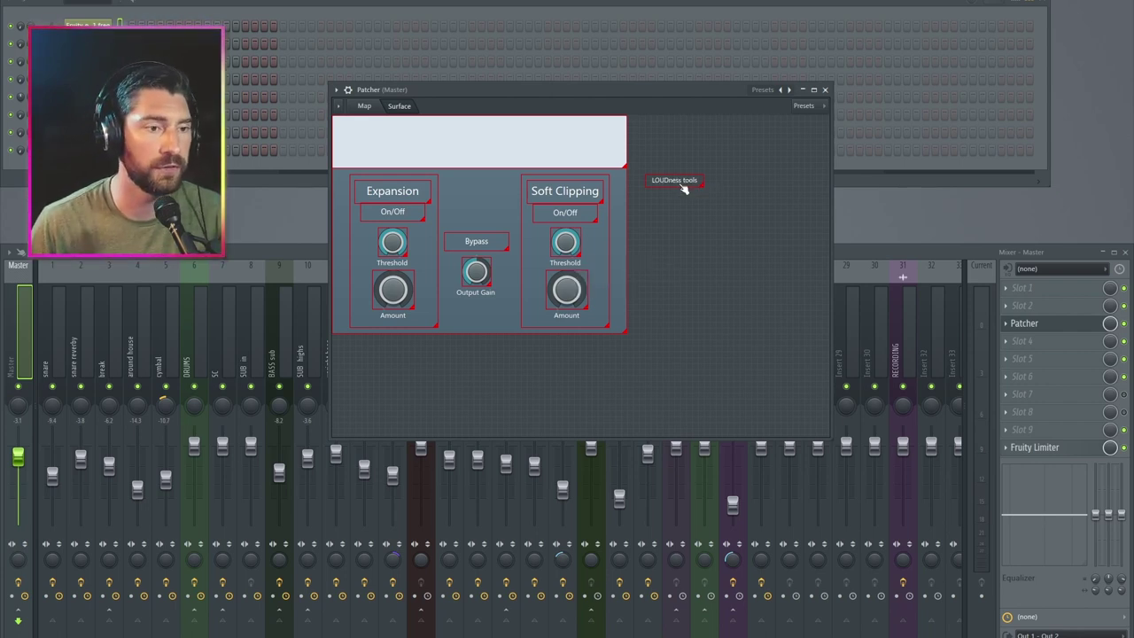
- Enlarge the "LOUDness tools" label and set its font height to 33
right_click(770, 210)
mouse_move(797, 249)
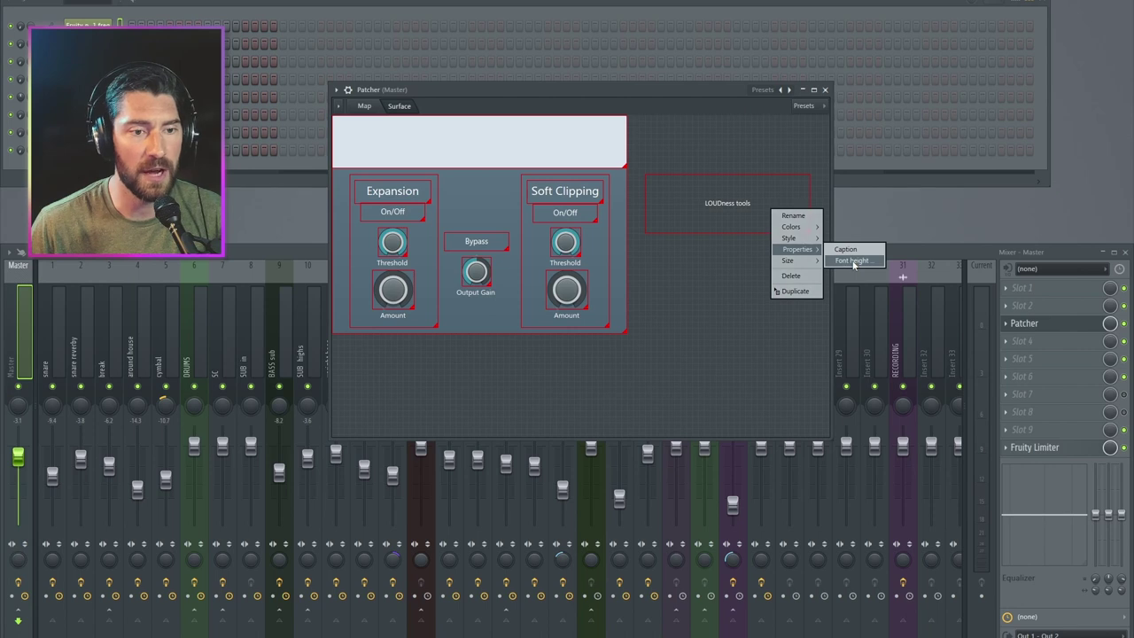
left_click(851, 260)
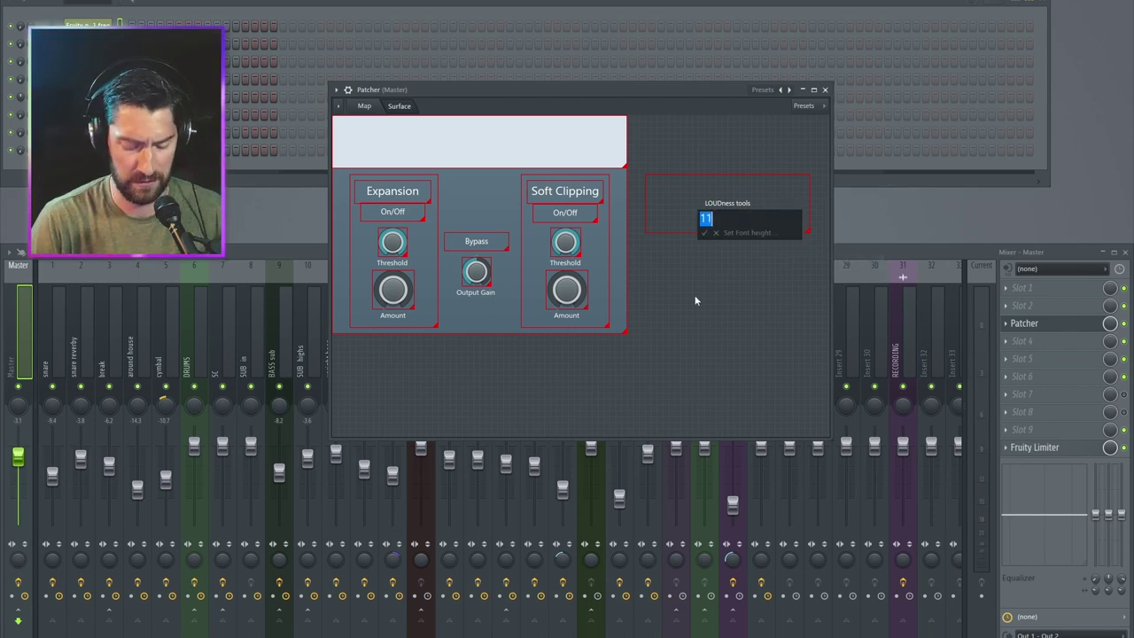
type("33")
key("Return")
- Move the "LOUDness tools" label toward the light header bevel and set its font color to #3792A5
mouse_move(782, 221)
left_mouse_down()
mouse_move(513, 164)
mouse_move(663, 204)
mouse_move(775, 206)
left_mouse_up()
right_click(760, 197)
mouse_move(780, 211)
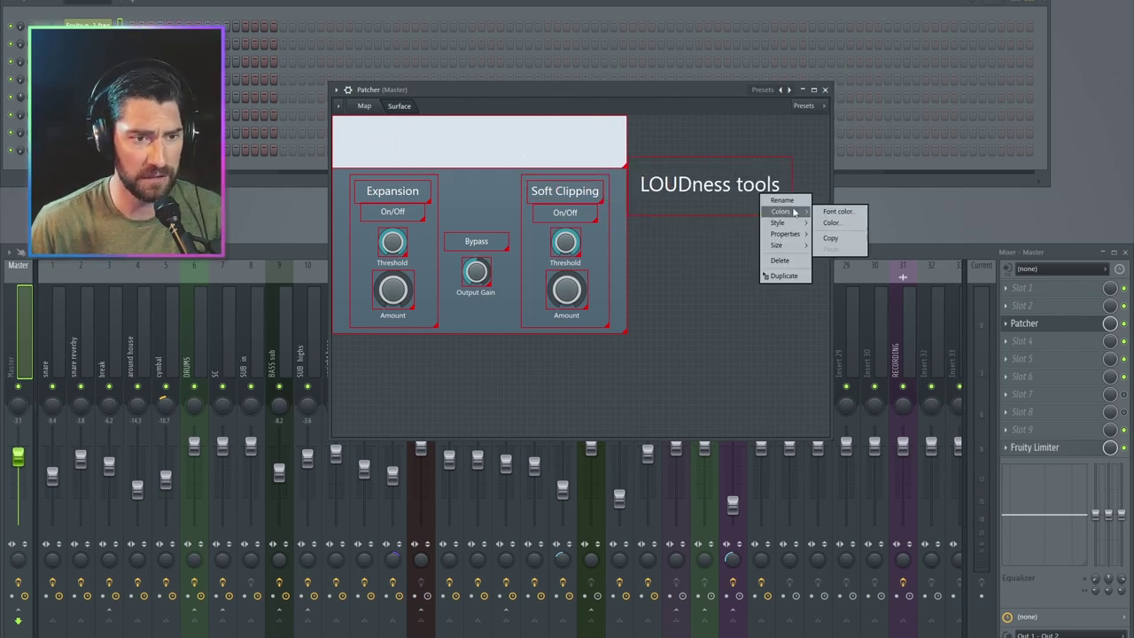
left_click(835, 212)
key("Return")
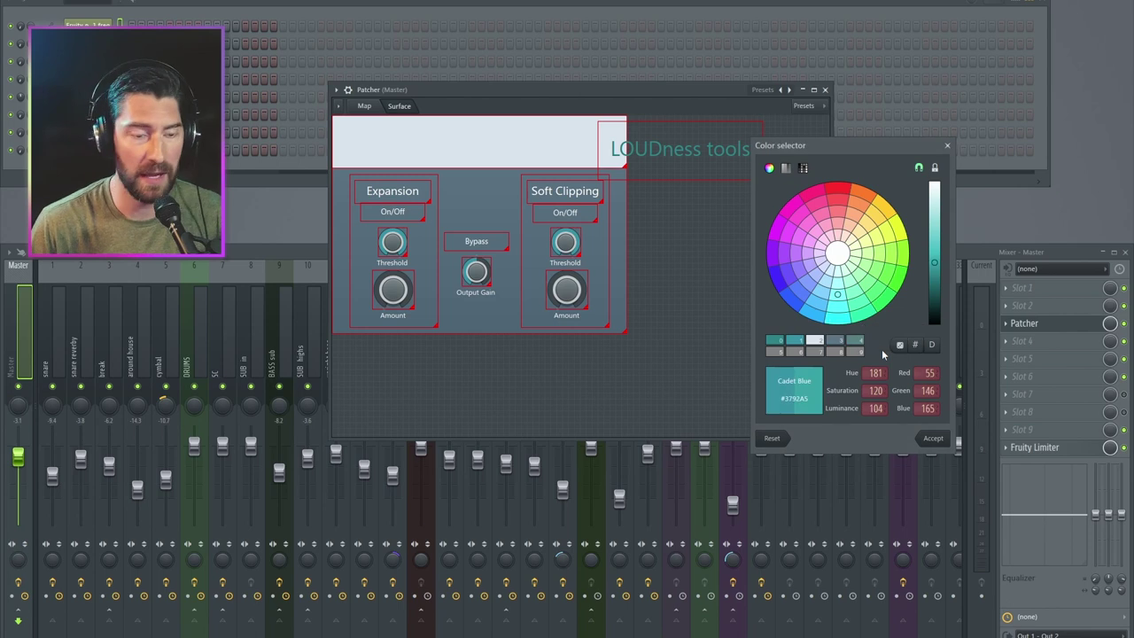
left_click(934, 438)
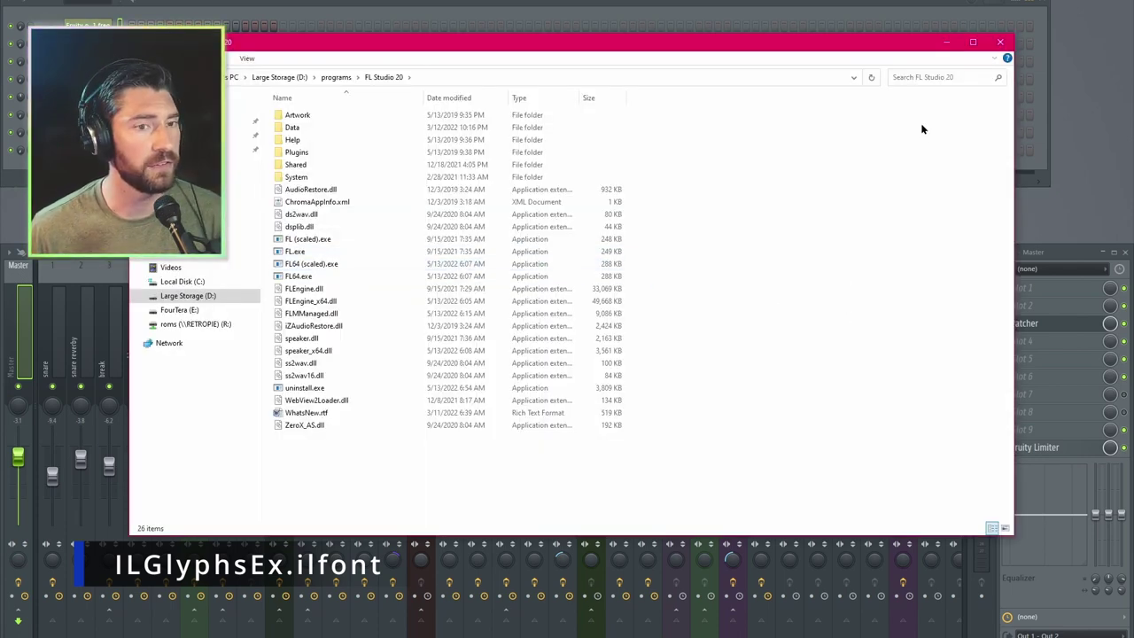
- In File Explorer, search the FL Studio 20 folder for "ilgl" and copy ILGlyphsEx.ilfont to the Desktop
left_click(918, 76)
type("ilgl")
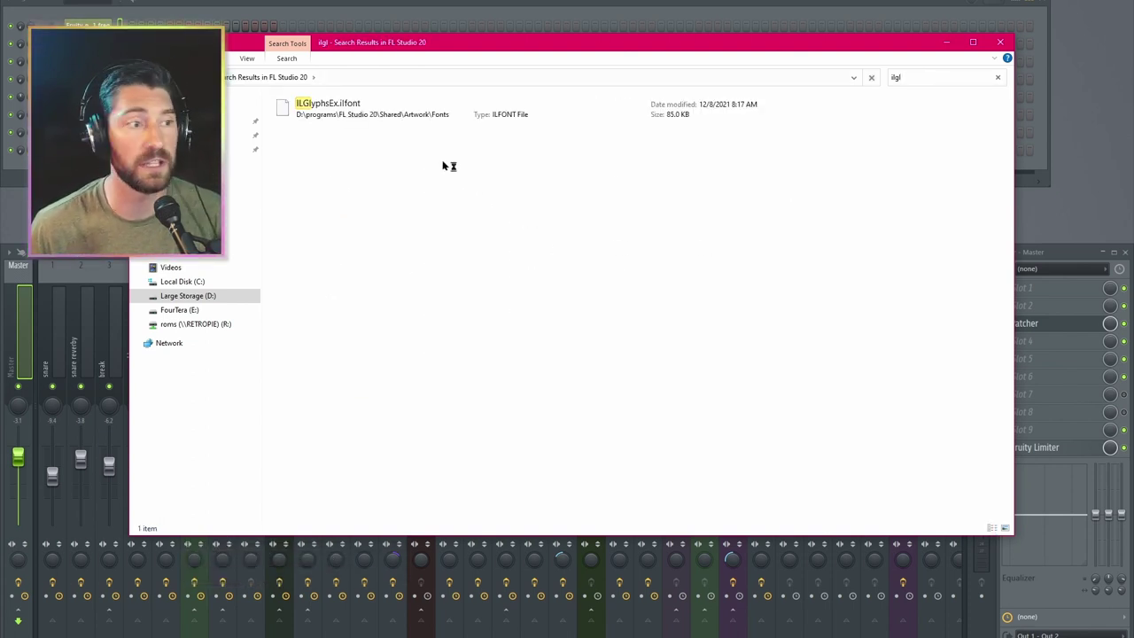
right_click(336, 109)
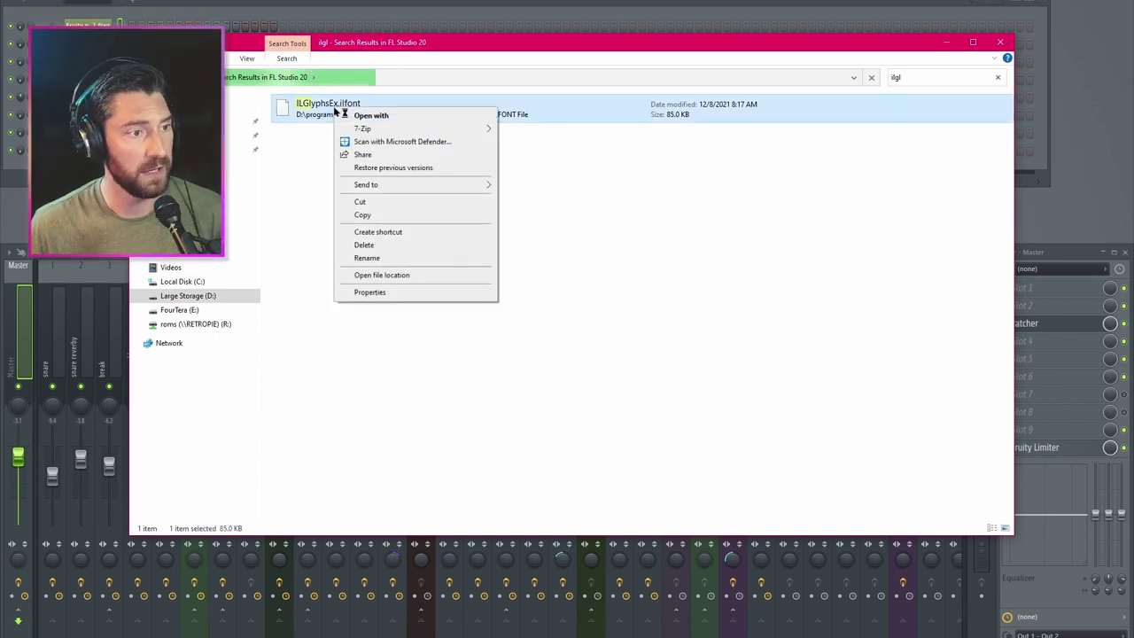
left_click(376, 215)
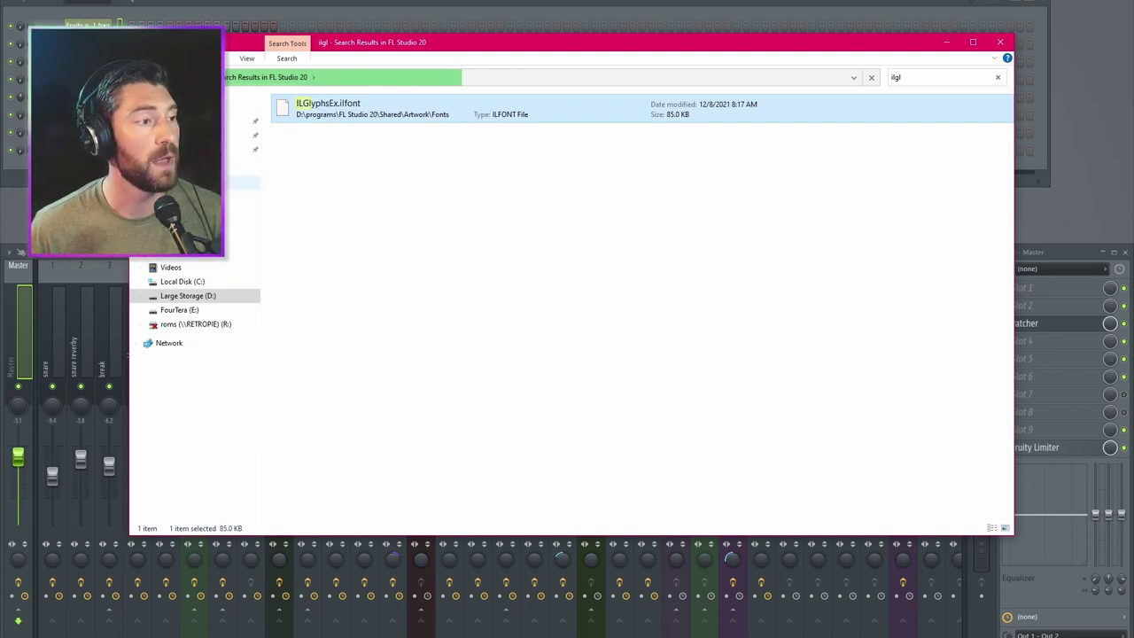
left_click(204, 182)
right_click(426, 222)
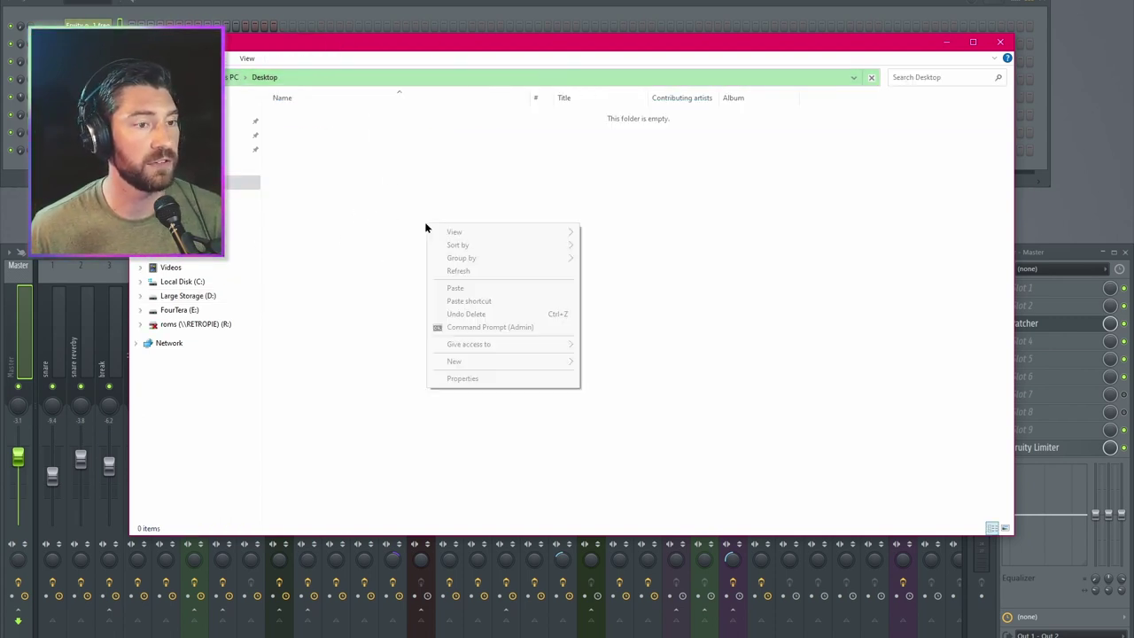
left_click(475, 290)
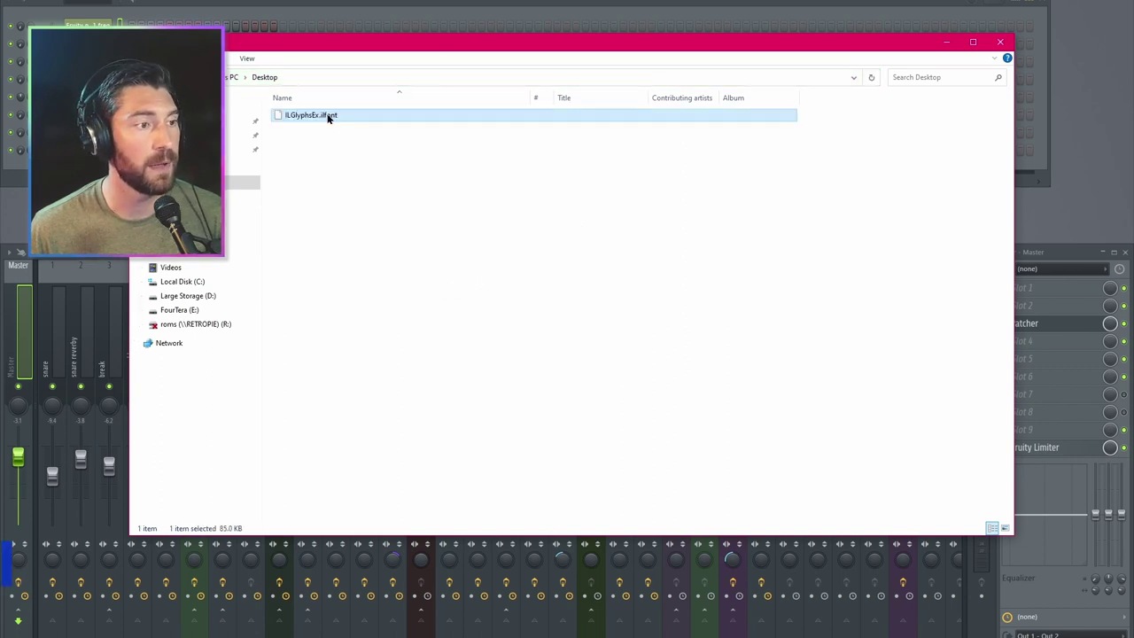
- Rename the copied font file on the Desktop as ILGlyphsEx.ttf and open it
key("F2")
key("End")
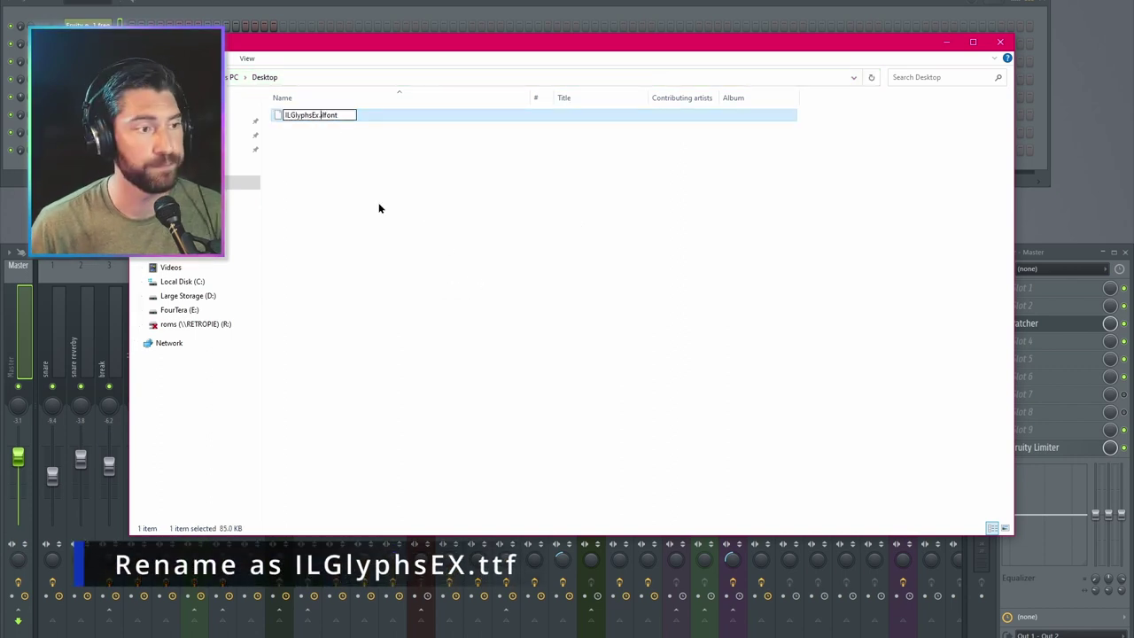
key("BackSpace")
key("BackSpace")
key("BackSpace")
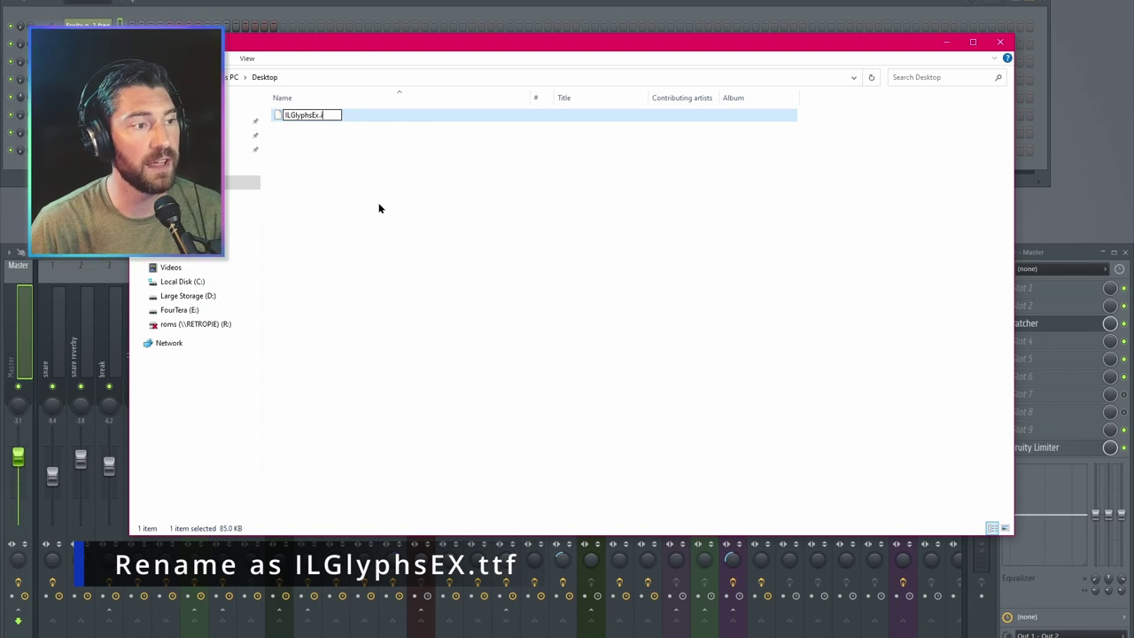
type("ttf")
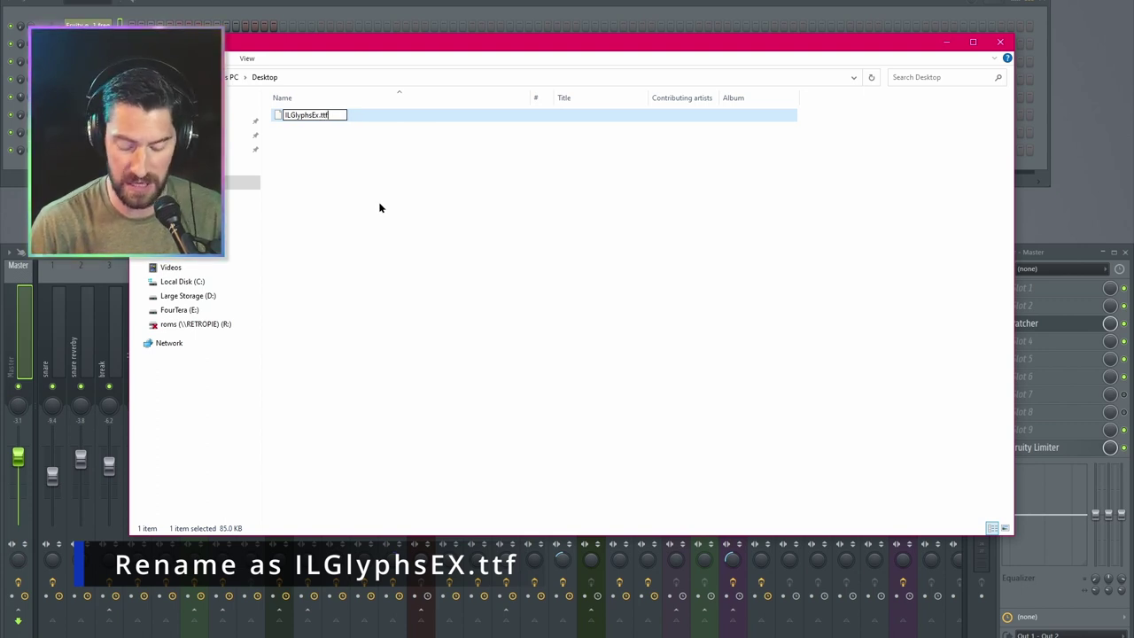
key("Return")
left_click(621, 317)
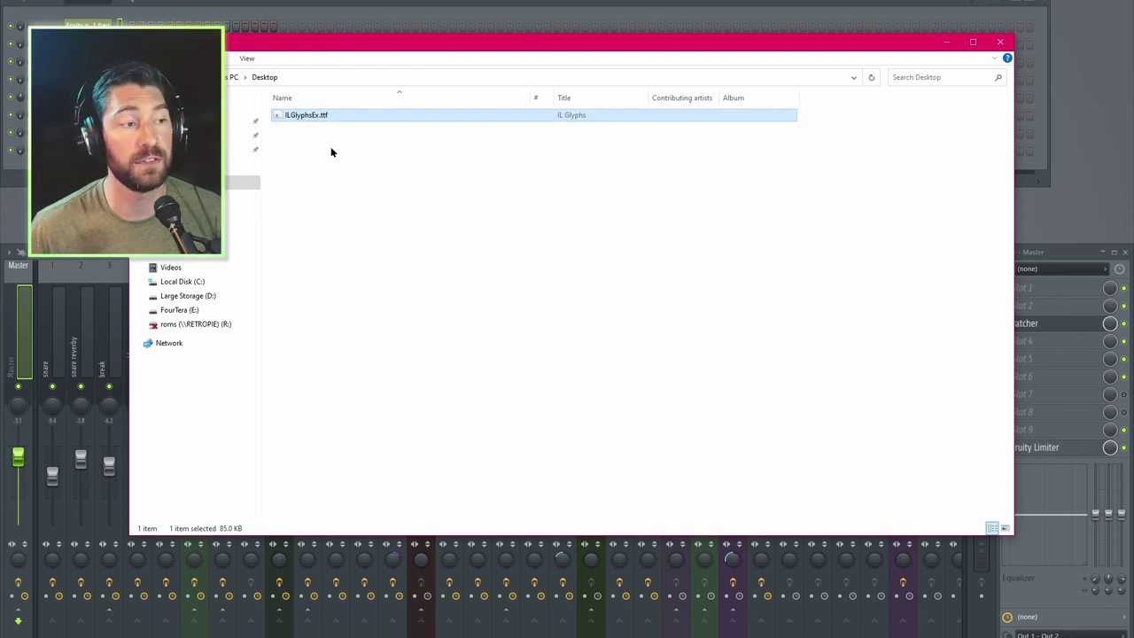
double_click(301, 118)
left_click_drag(481, 127, 534, 82)
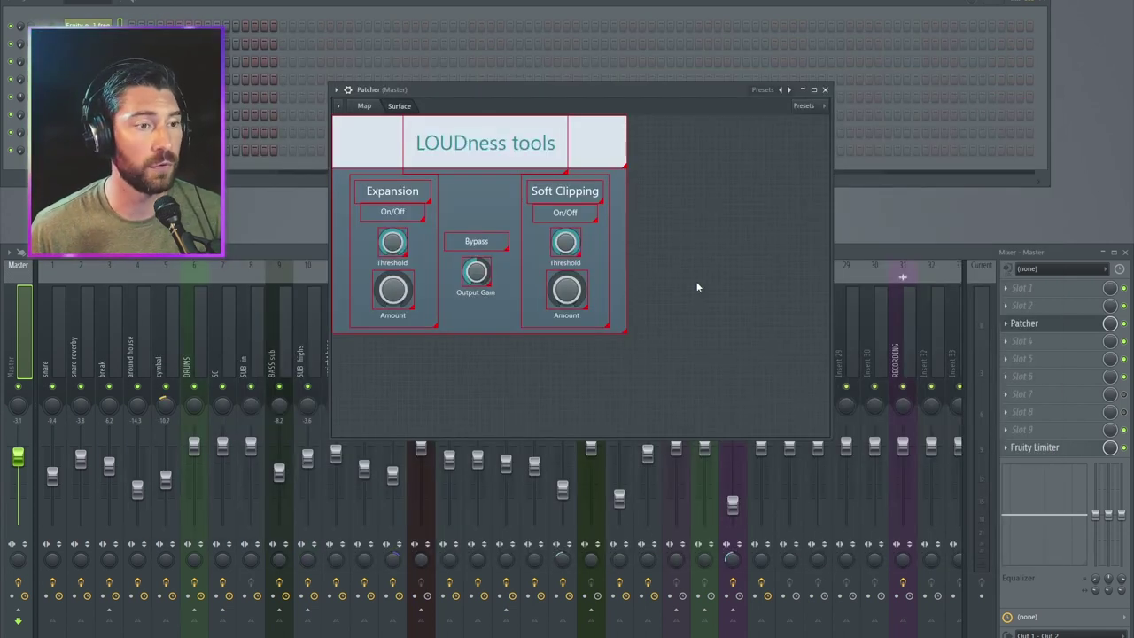
- Back in Patcher, design a button in the Control Creator with the ILGlyphs font and the SoberOutlineTransparent style
right_click(679, 259)
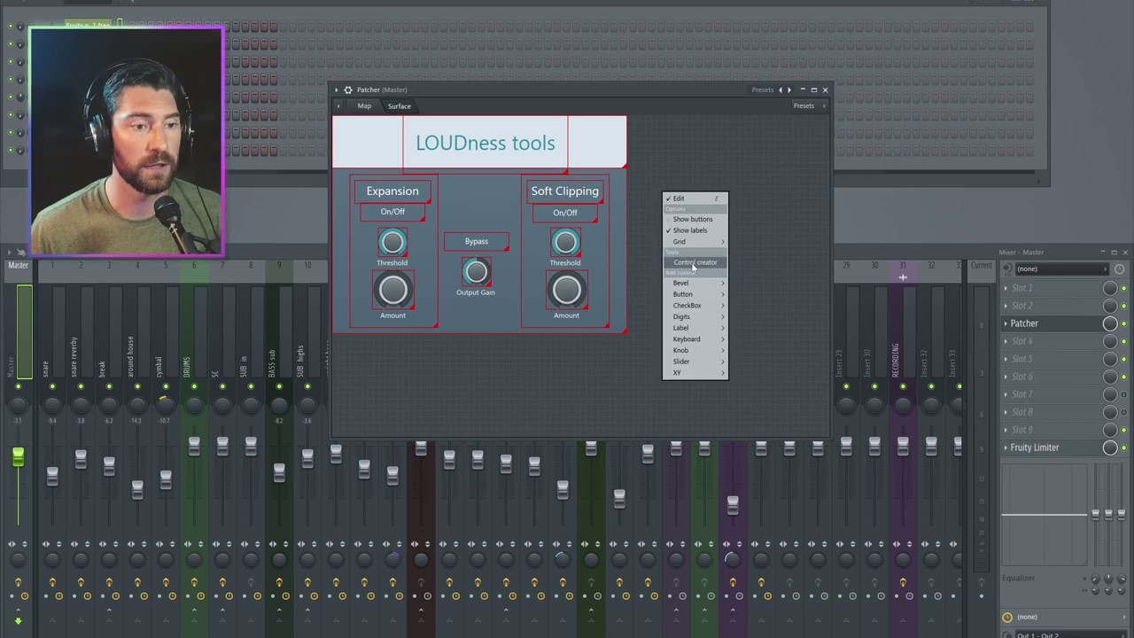
left_click(698, 264)
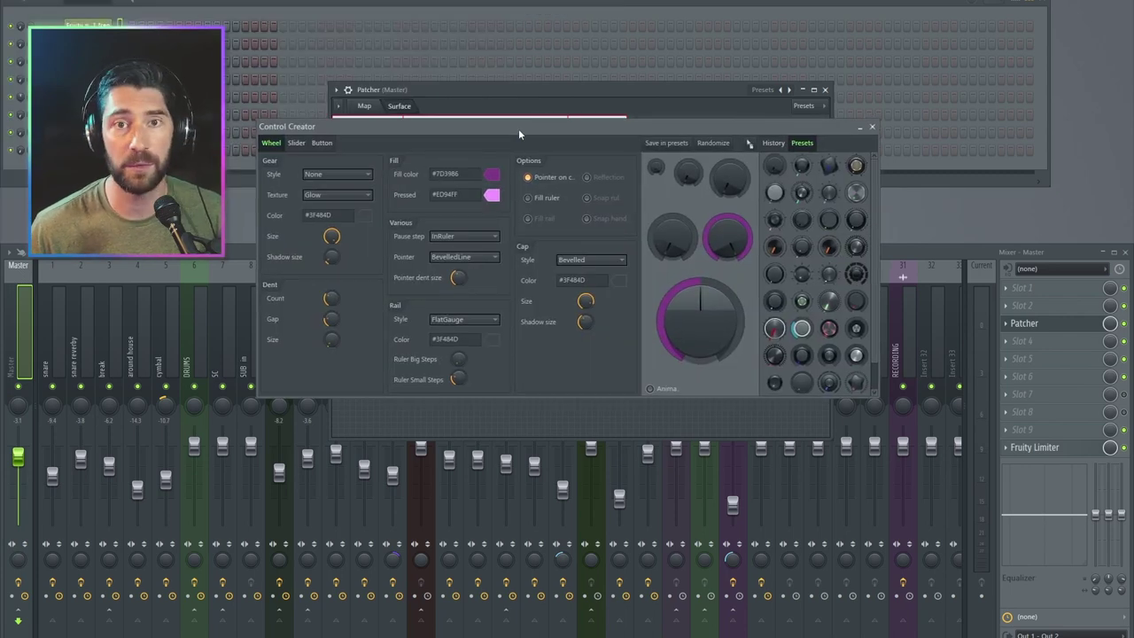
left_click(323, 144)
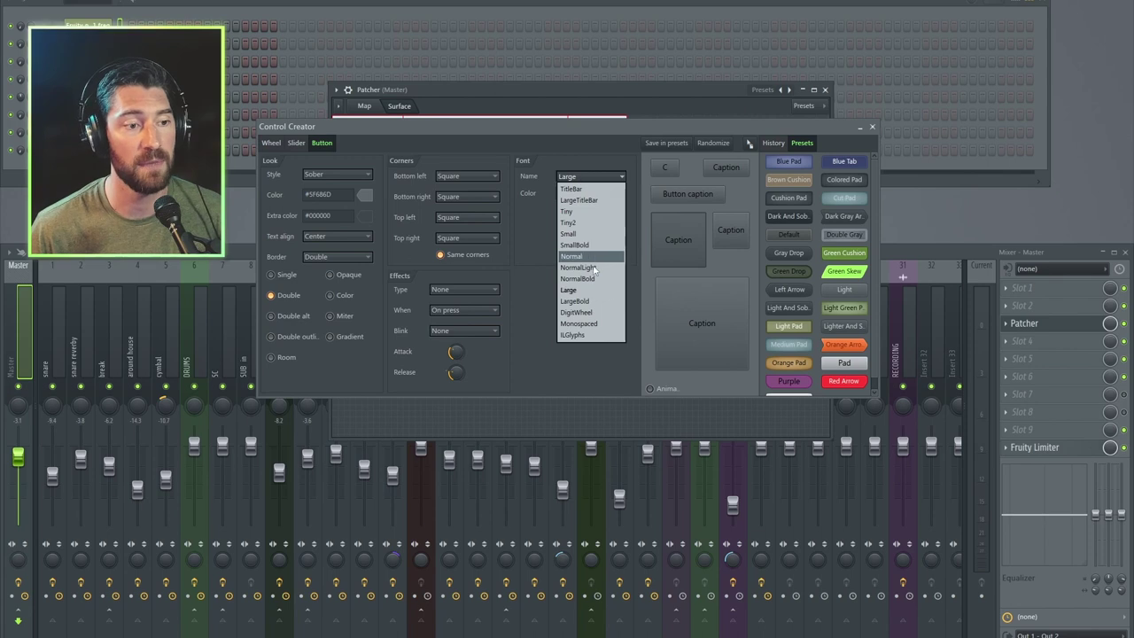
left_click(584, 335)
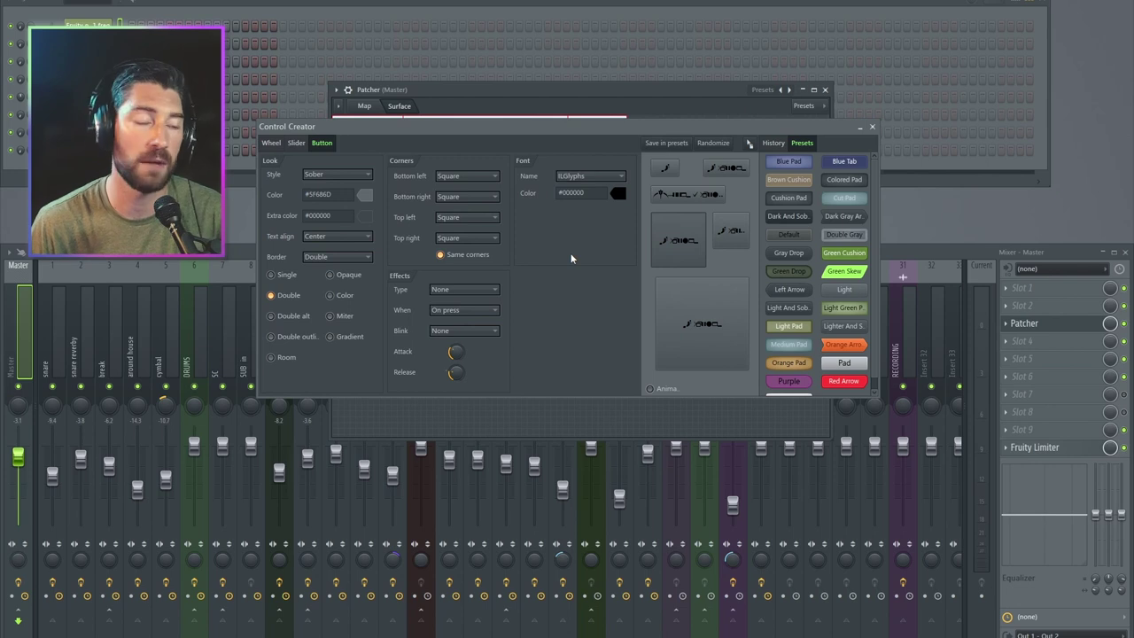
left_click(350, 174)
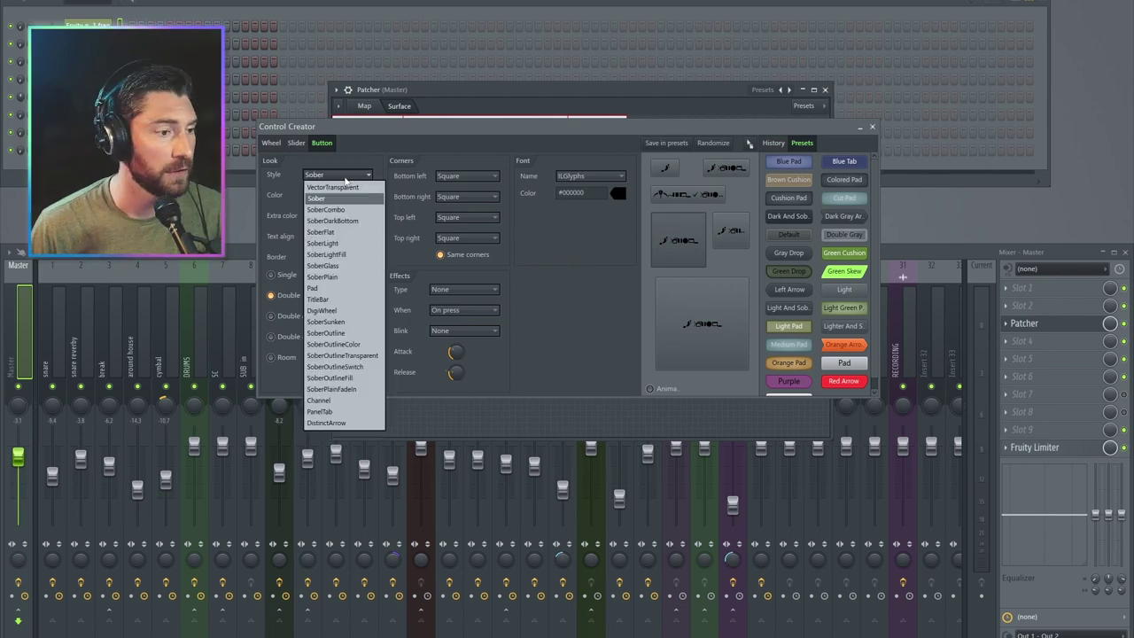
left_click(366, 355)
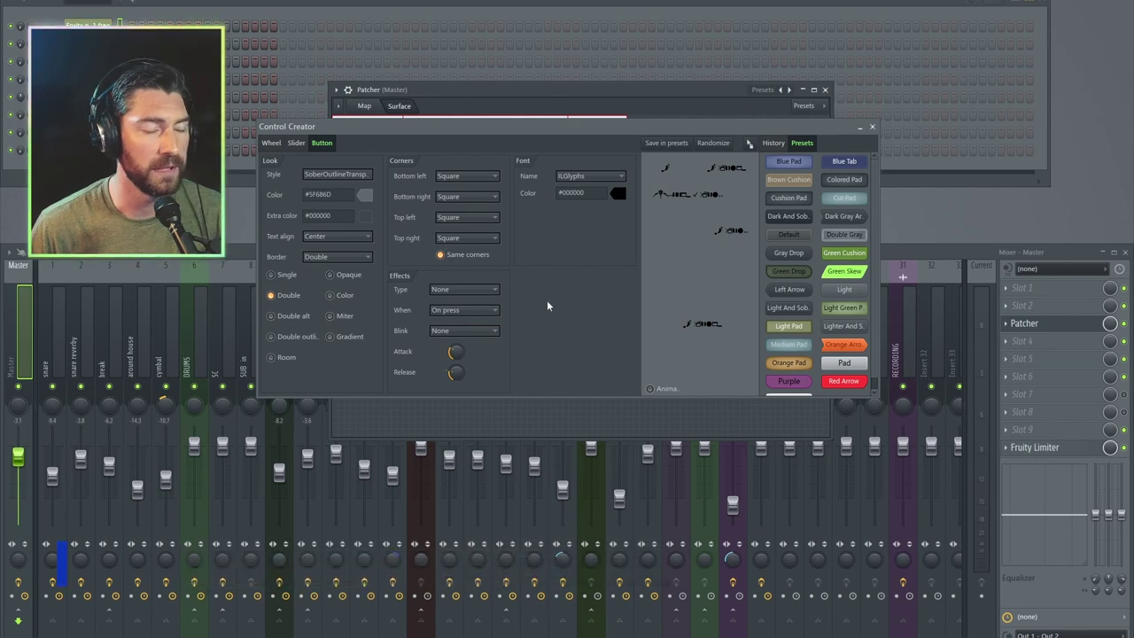
- Set the button's font color to #FFFFFF, place the button on the surface beside the header, and close the Control Creator
key("Tab")
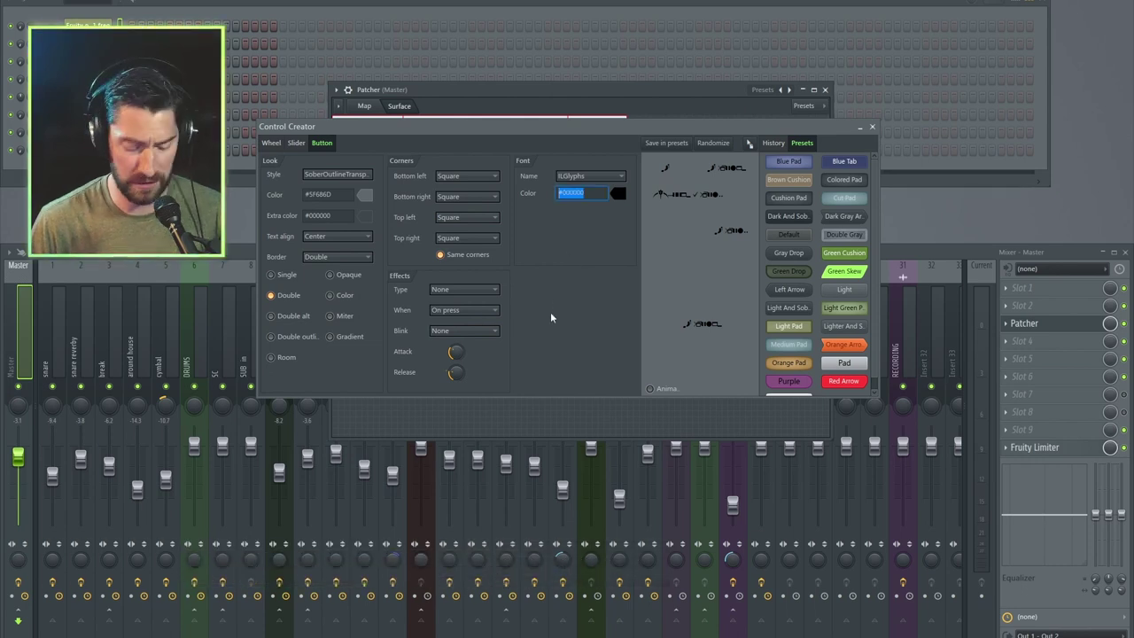
type("#FFFFFF")
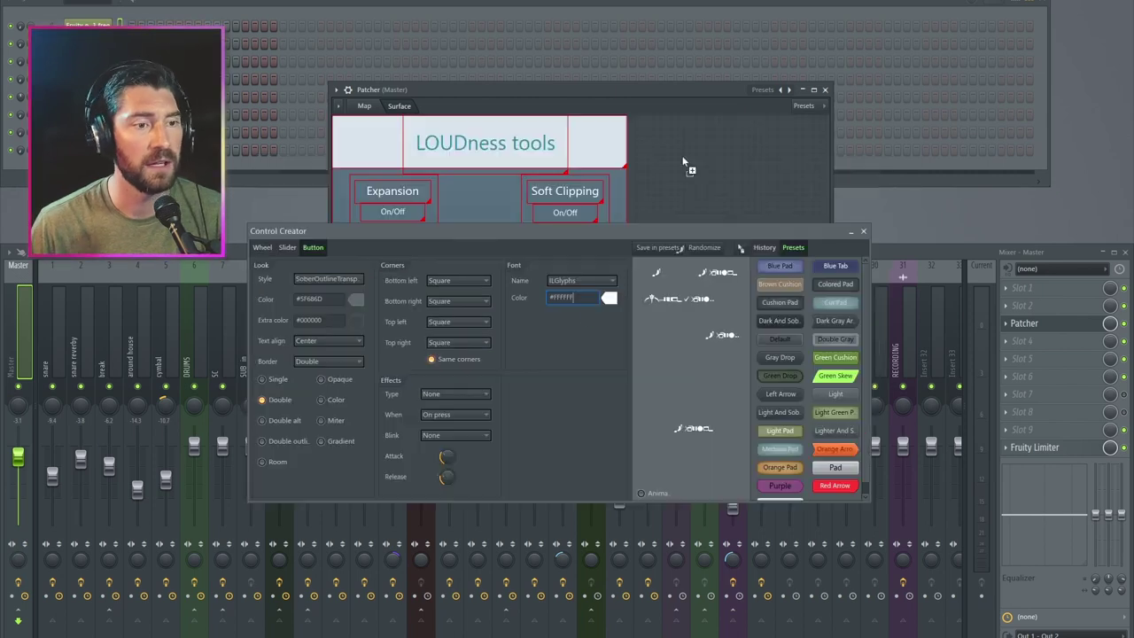
left_click_drag(683, 163, 646, 170)
left_click(871, 234)
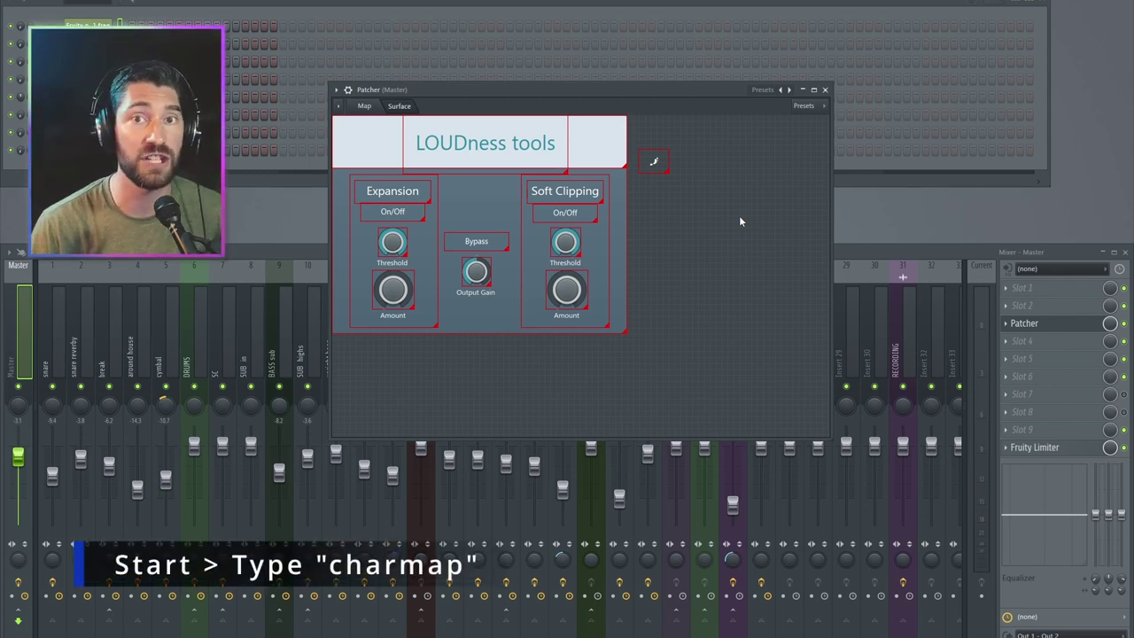
- In Windows Character Map, choose the IL Glyphs font and browse its glyphs
left_click_drag(173, 18, 810, 85)
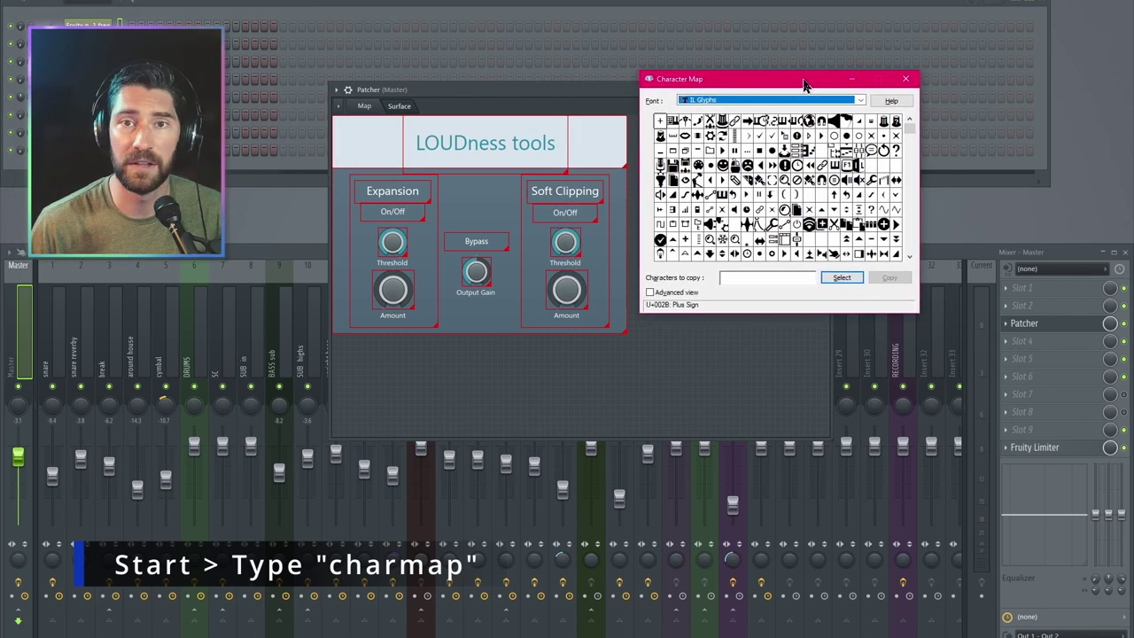
left_click(752, 101)
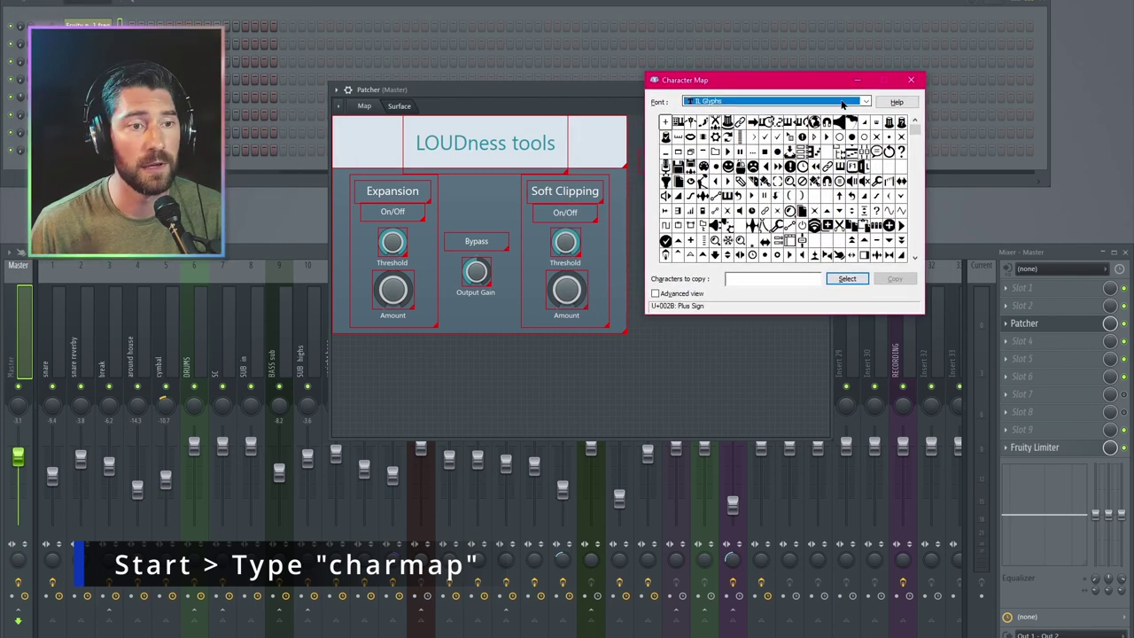
scroll(744, 142, "up", 2)
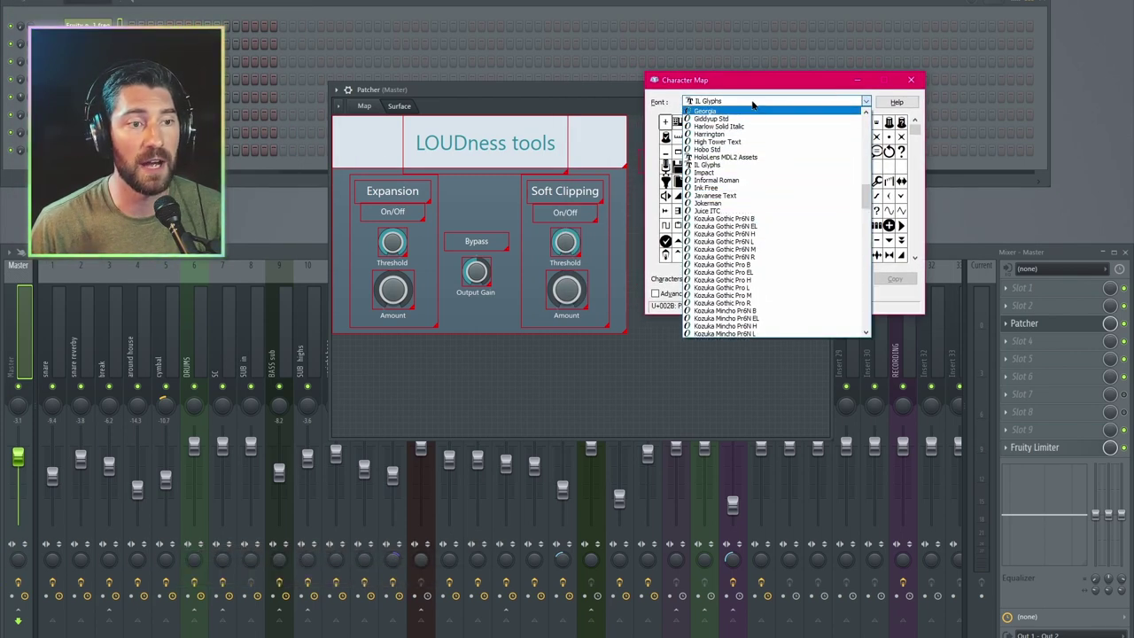
left_click(721, 165)
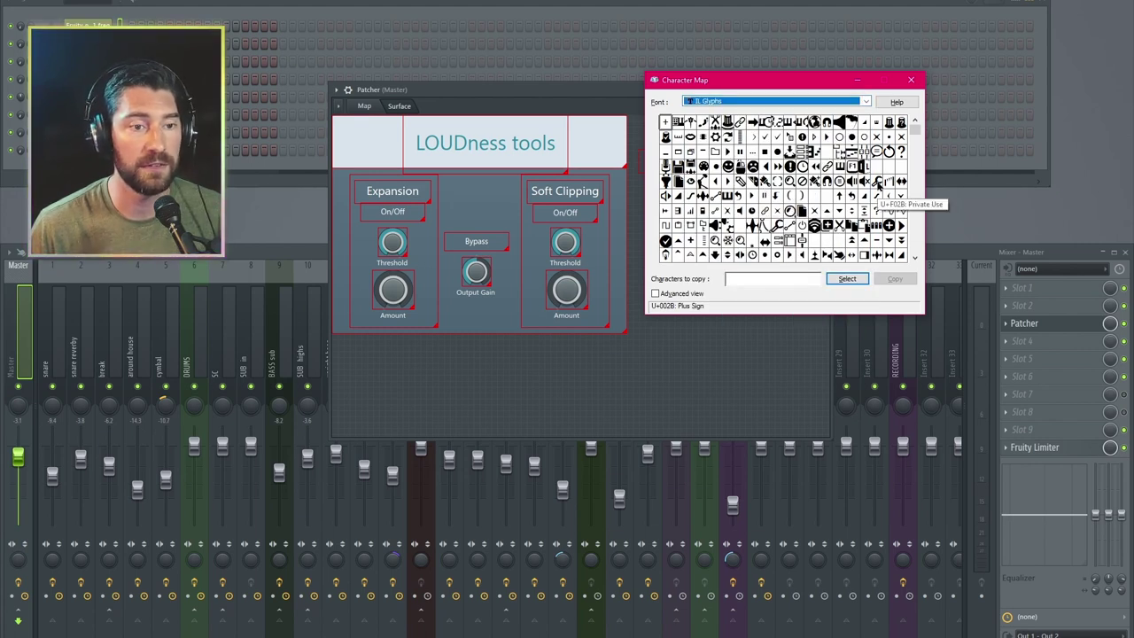
scroll(801, 216, "down", 5)
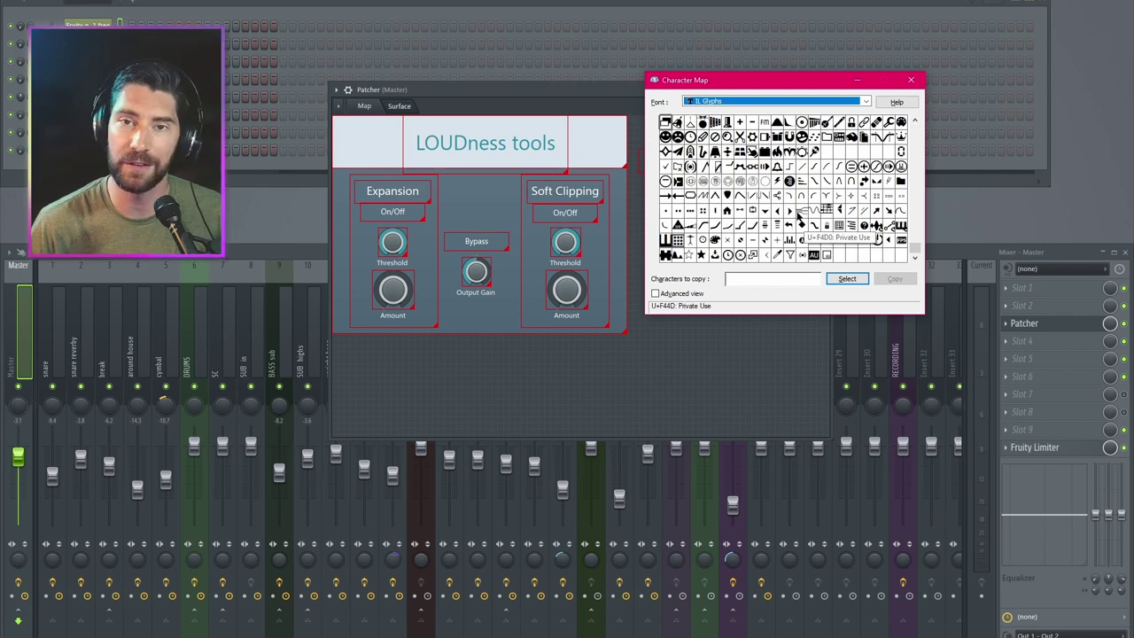
- Copy the U+F4D0 glyph from Character Map and, back in Patcher, paste it as the caption of the button beside the header
double_click(801, 212)
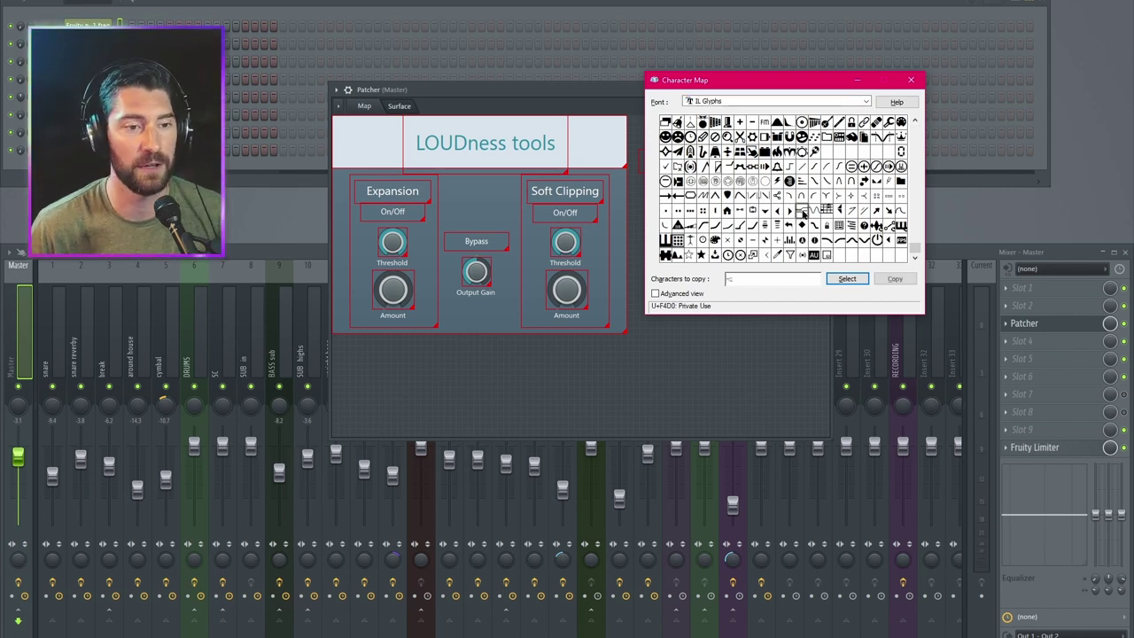
left_click(894, 279)
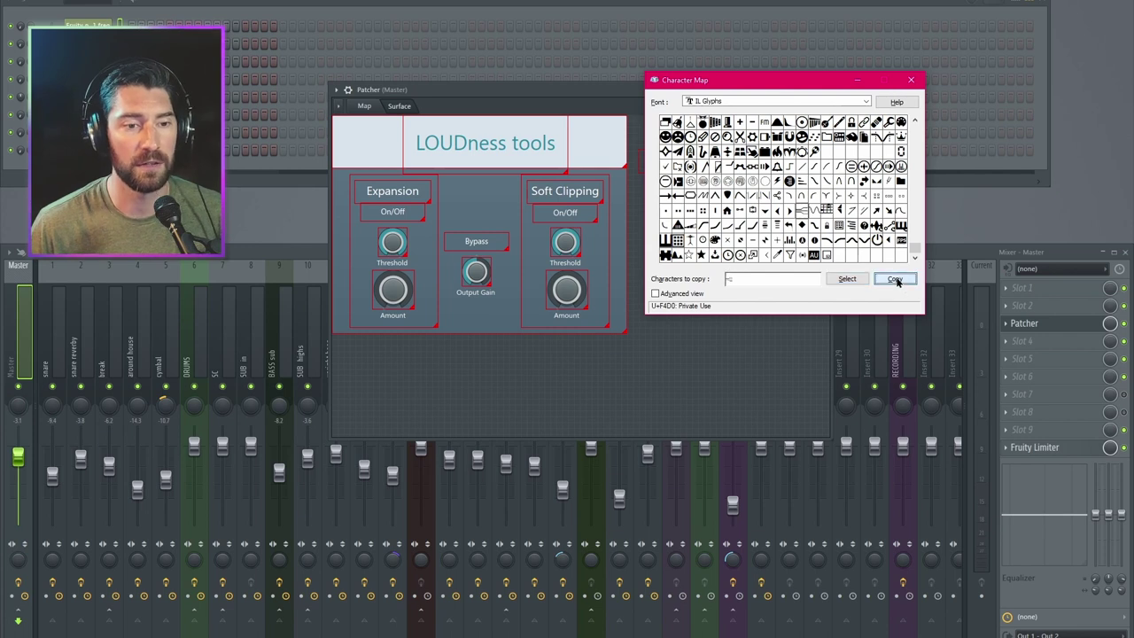
left_click_drag(616, 92, 598, 86)
right_click(637, 155)
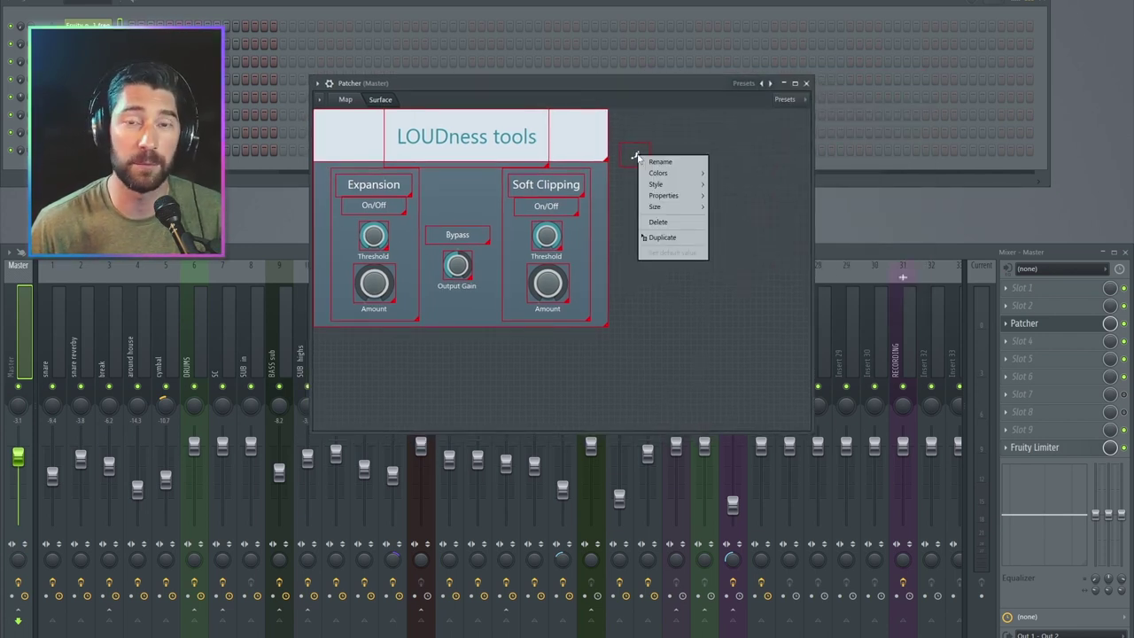
mouse_move(678, 200)
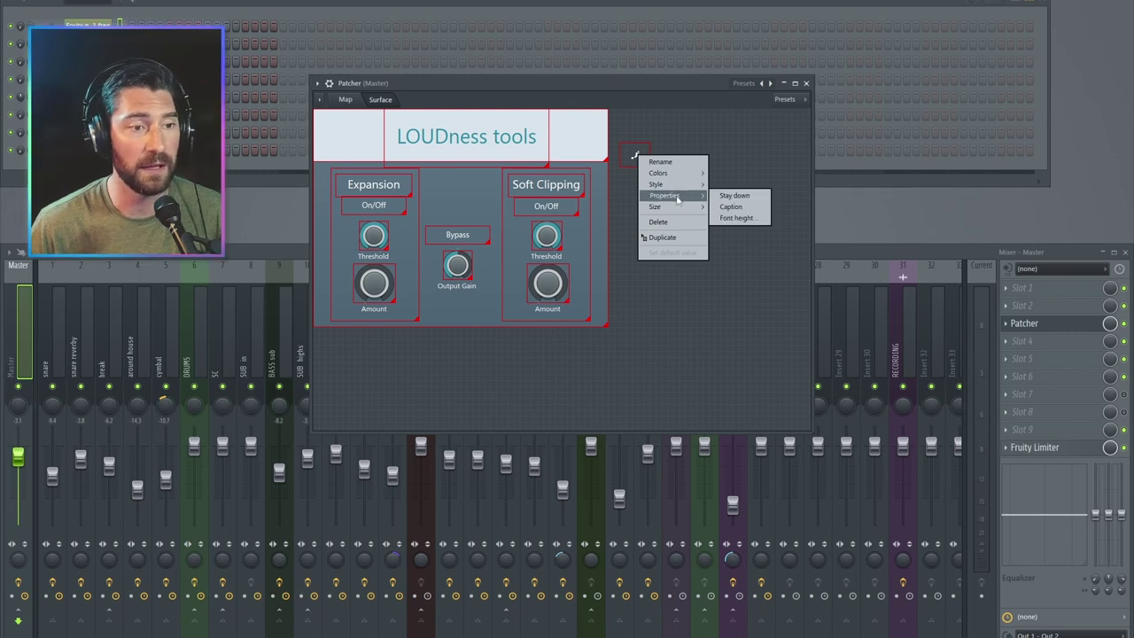
left_click(732, 207)
key("ctrl+v")
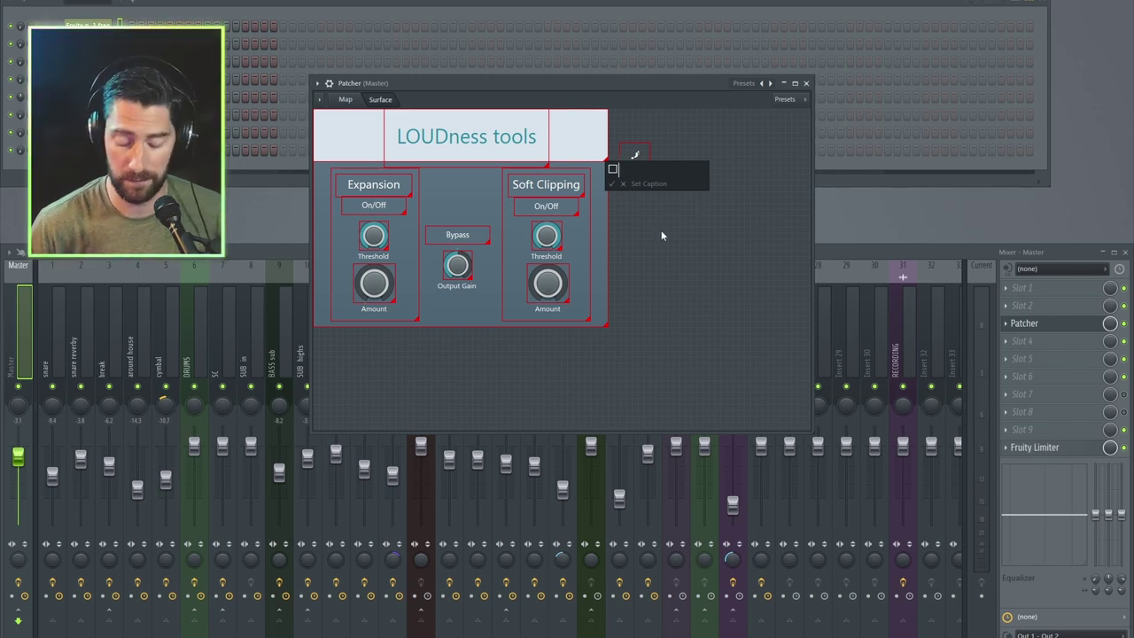
key("Return")
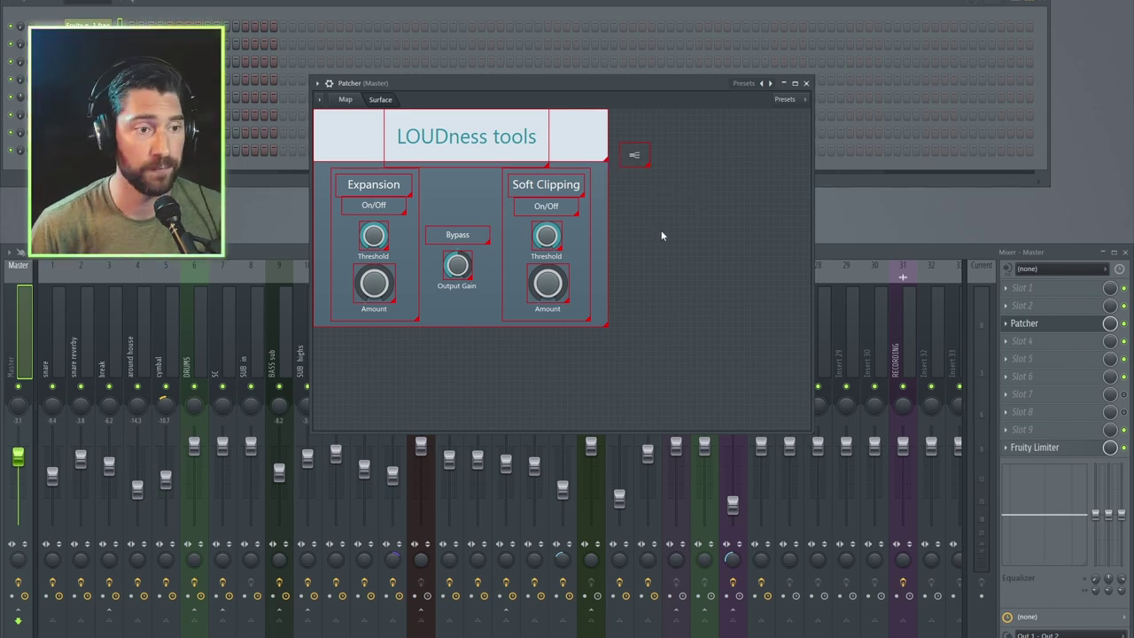
- Set the glyph button's font height to 34
right_click(631, 156)
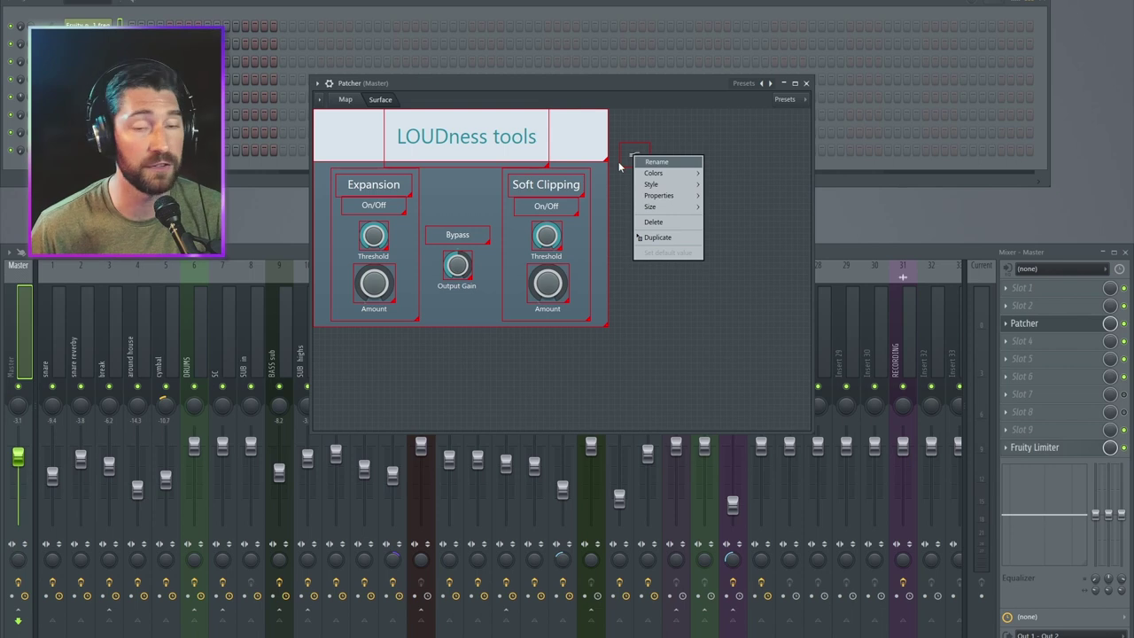
mouse_move(688, 195)
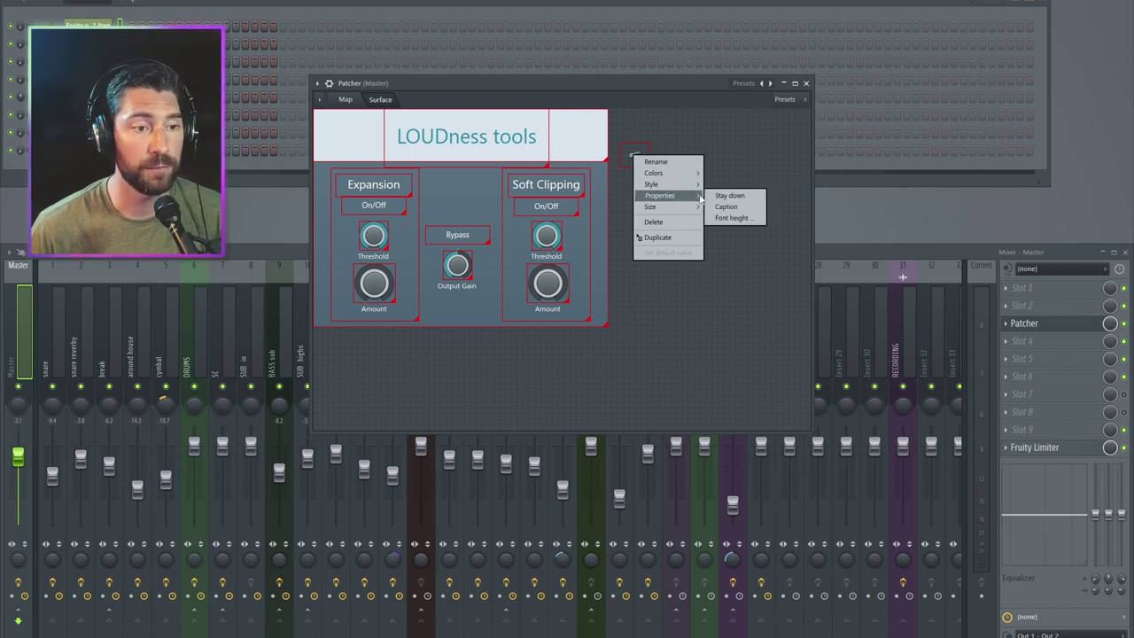
left_click(731, 222)
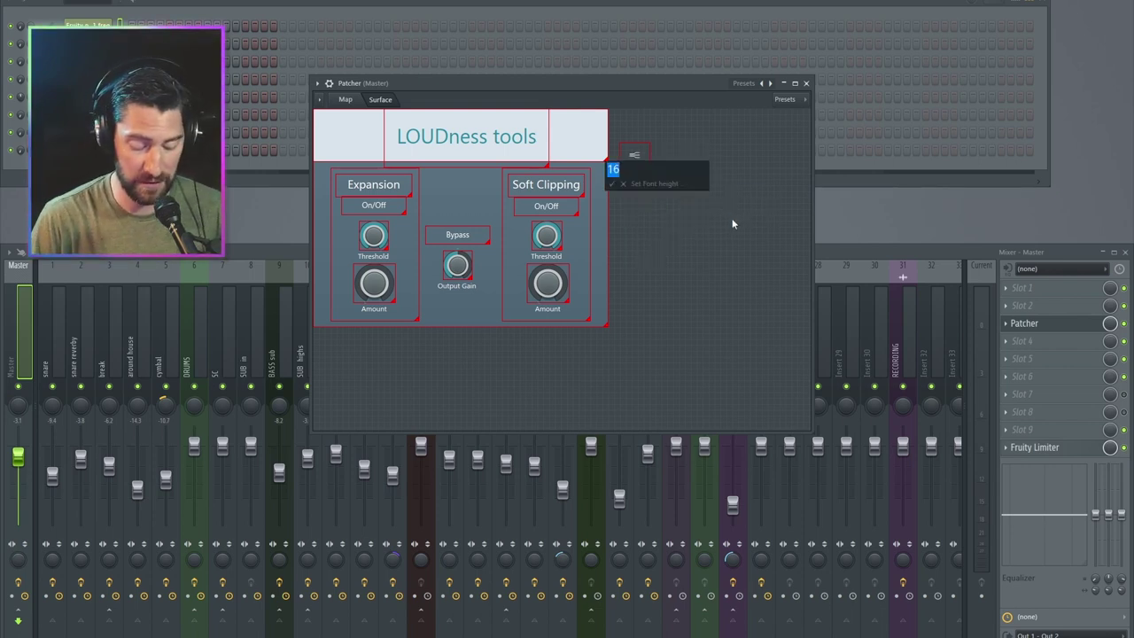
type("32")
key("Return")
- Increase the glyph button's font height to 44
right_click(634, 156)
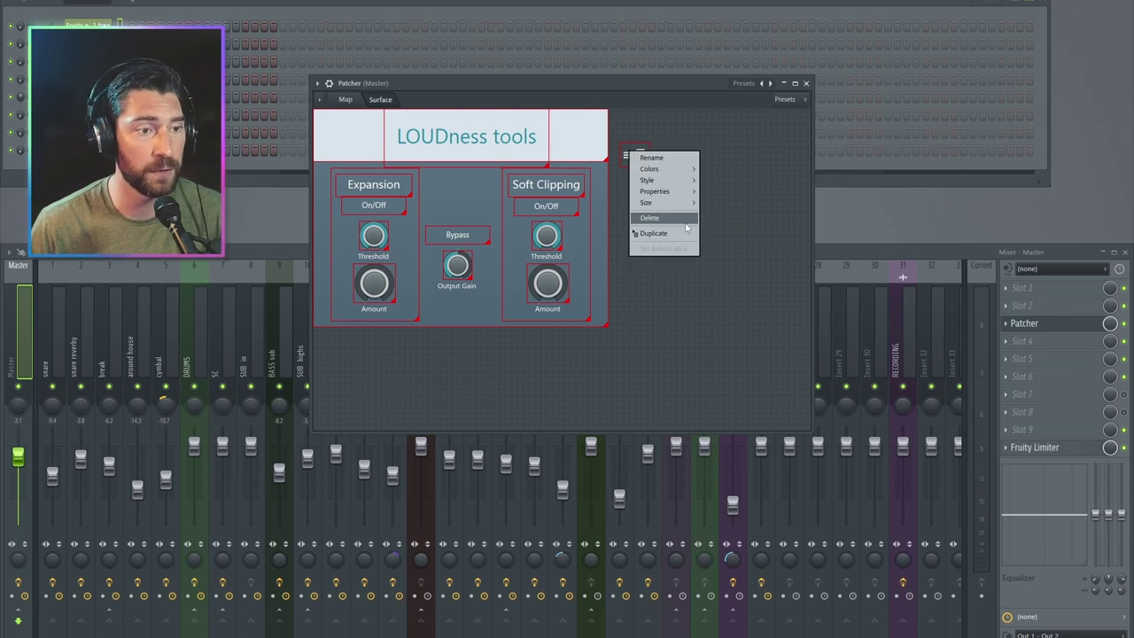
mouse_move(688, 196)
left_click(743, 218)
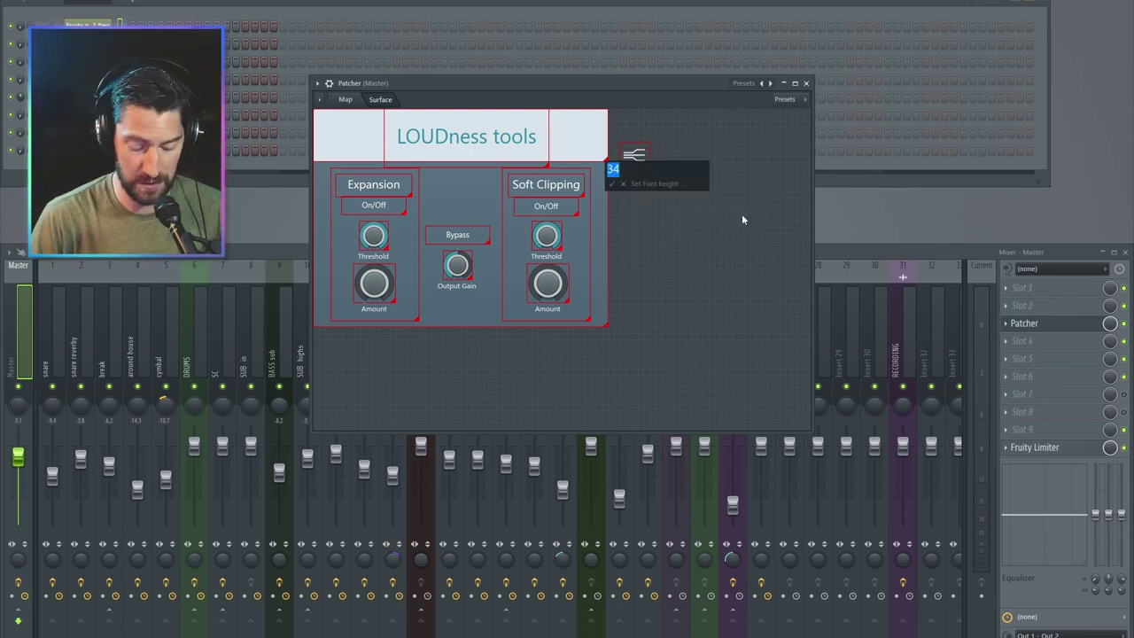
type("44")
key("Return")
- Copy the hex value of the Soft Clipping Threshold knob's fill color and close the color selector
right_click(547, 236)
mouse_move(580, 255)
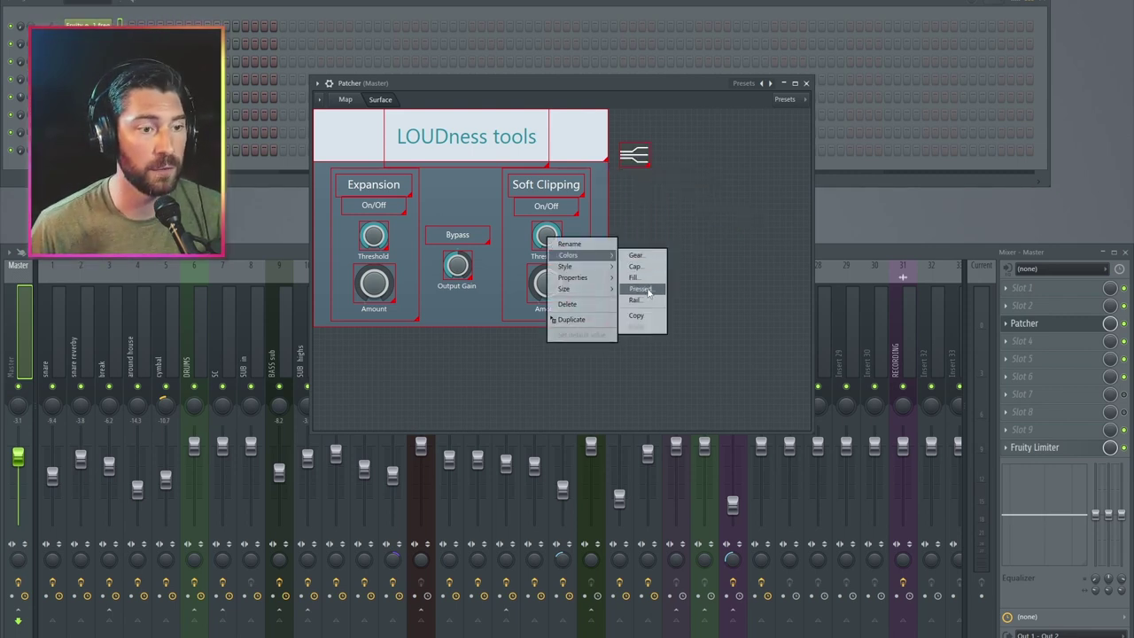
left_click(649, 278)
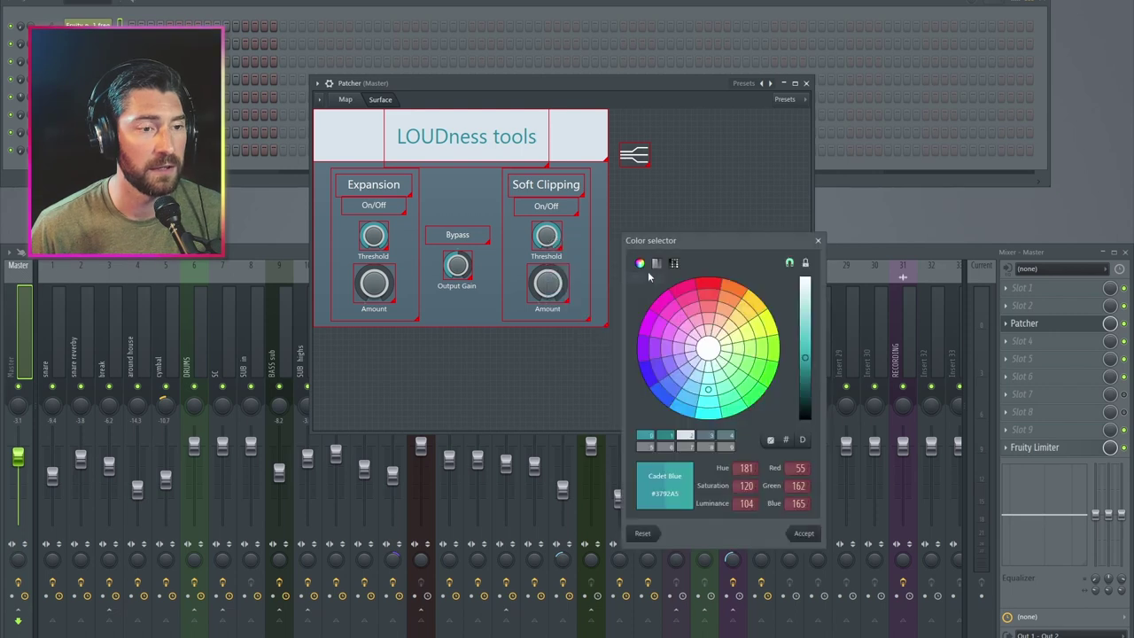
left_click(785, 440)
key("Escape")
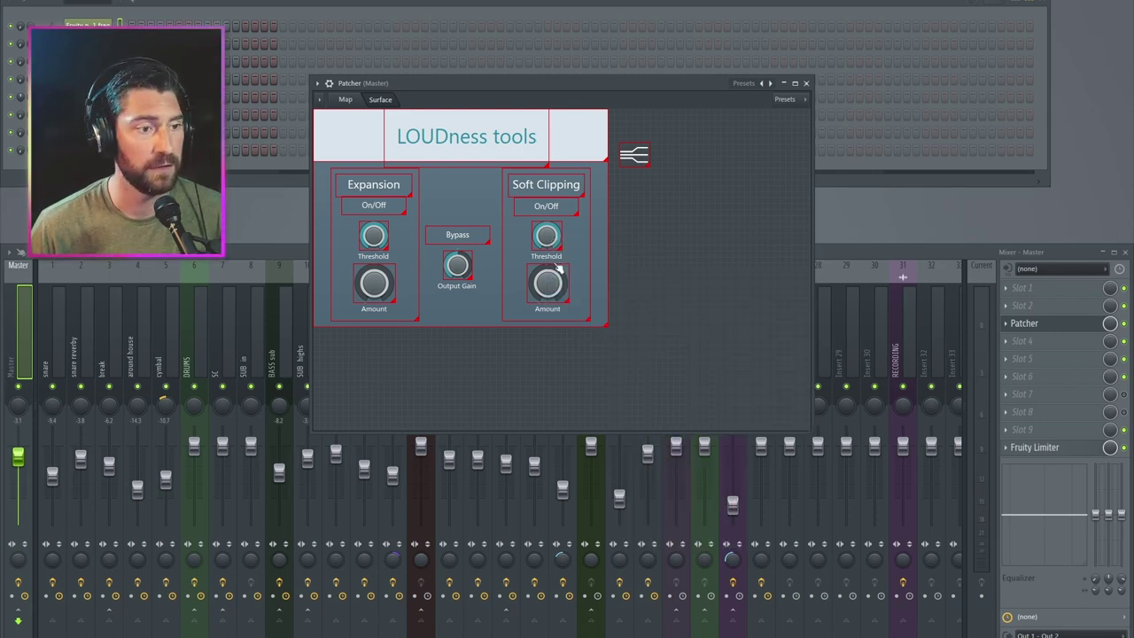
- Apply the copied teal hex value as the glyph button's font color
right_click(633, 156)
mouse_move(664, 174)
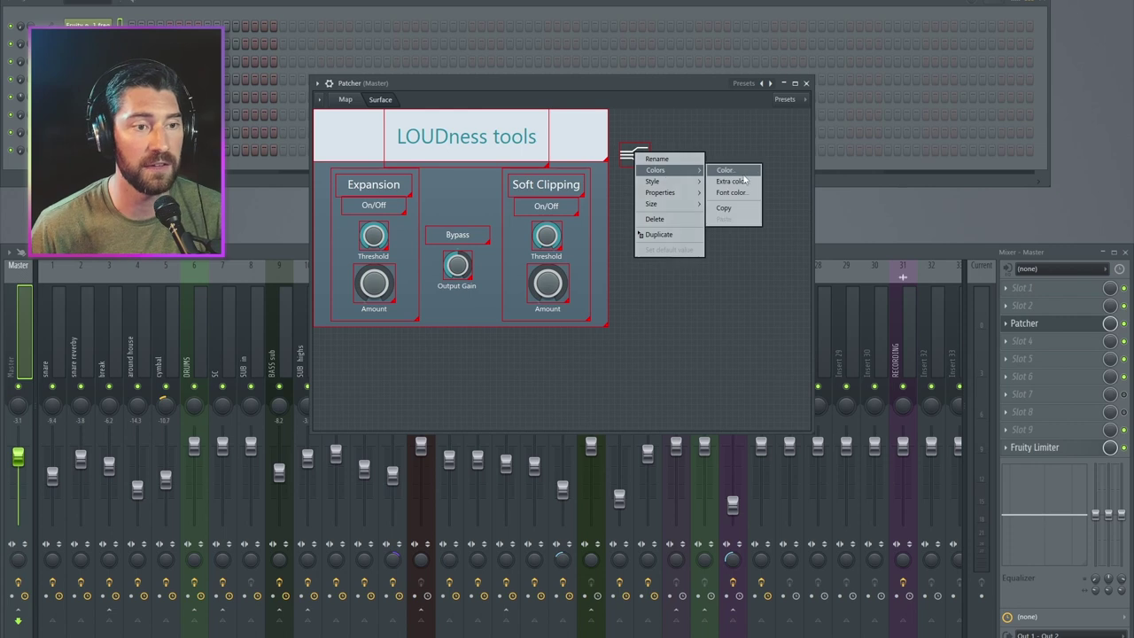
left_click(730, 182)
left_click(881, 357)
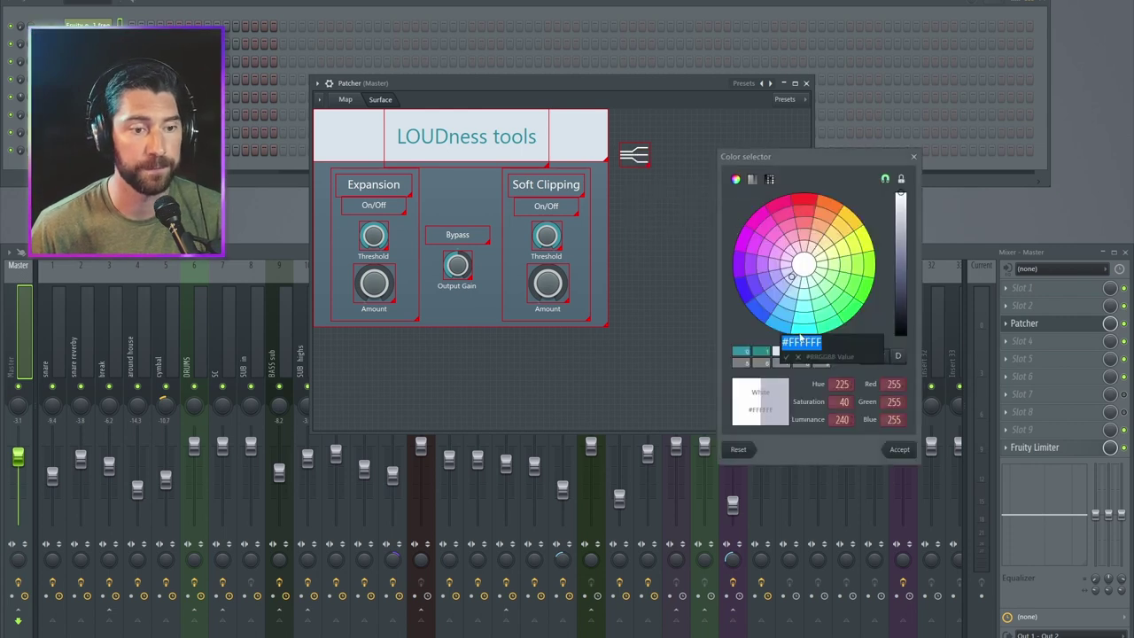
key("Return")
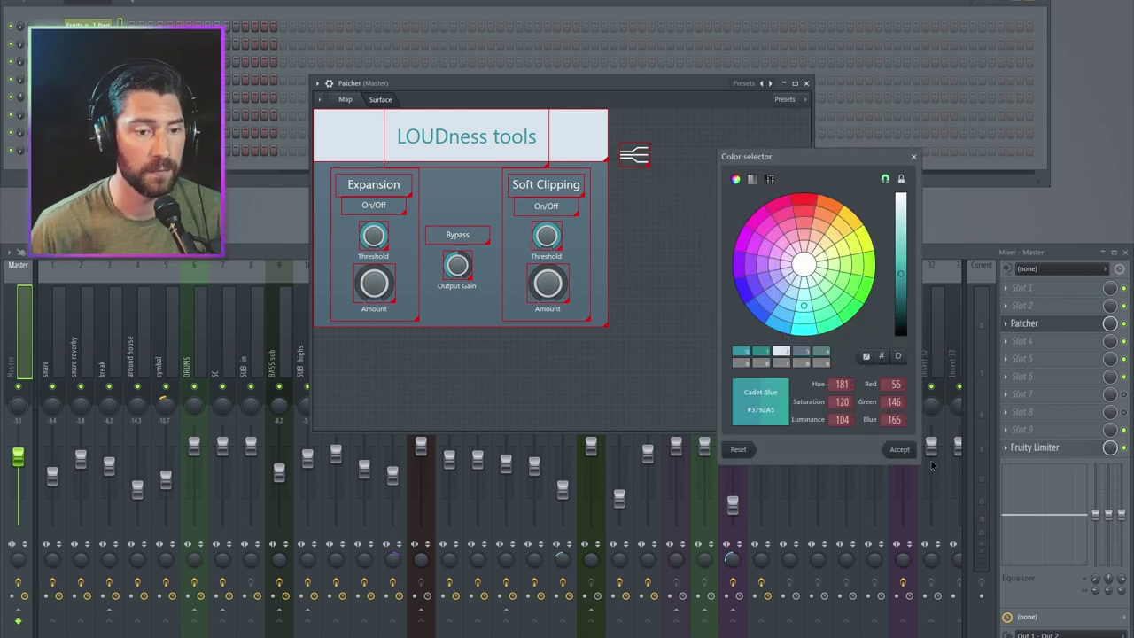
left_click(900, 450)
- Place the glyph button in the header just before the LOUDness tools title and set the surface grid to None
left_click_drag(627, 160, 372, 141)
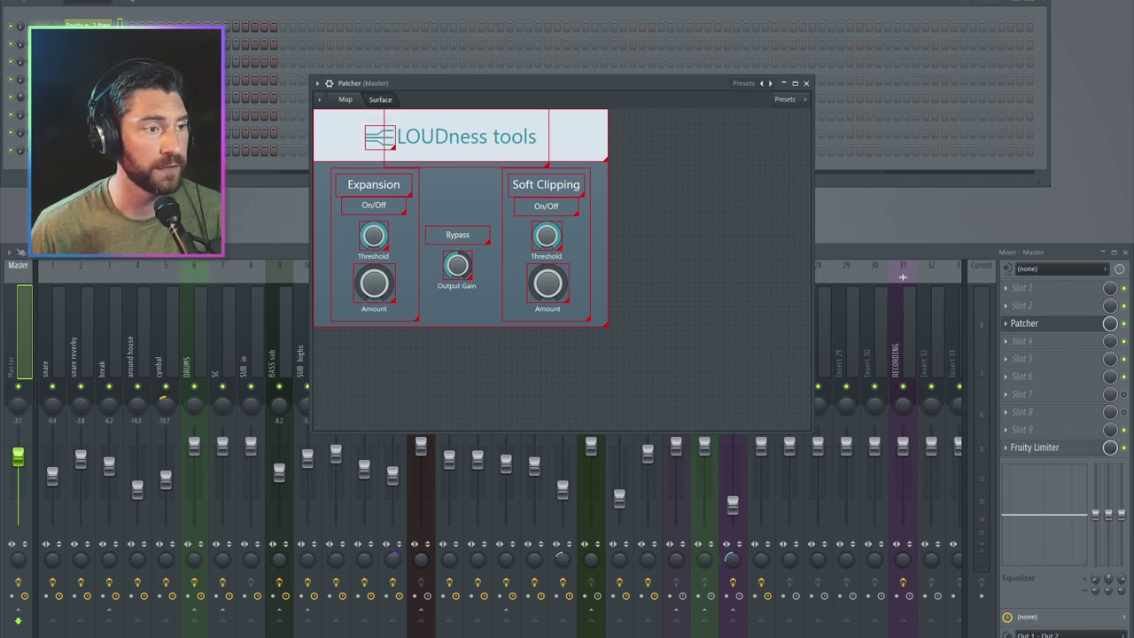
right_click(634, 140)
mouse_move(668, 193)
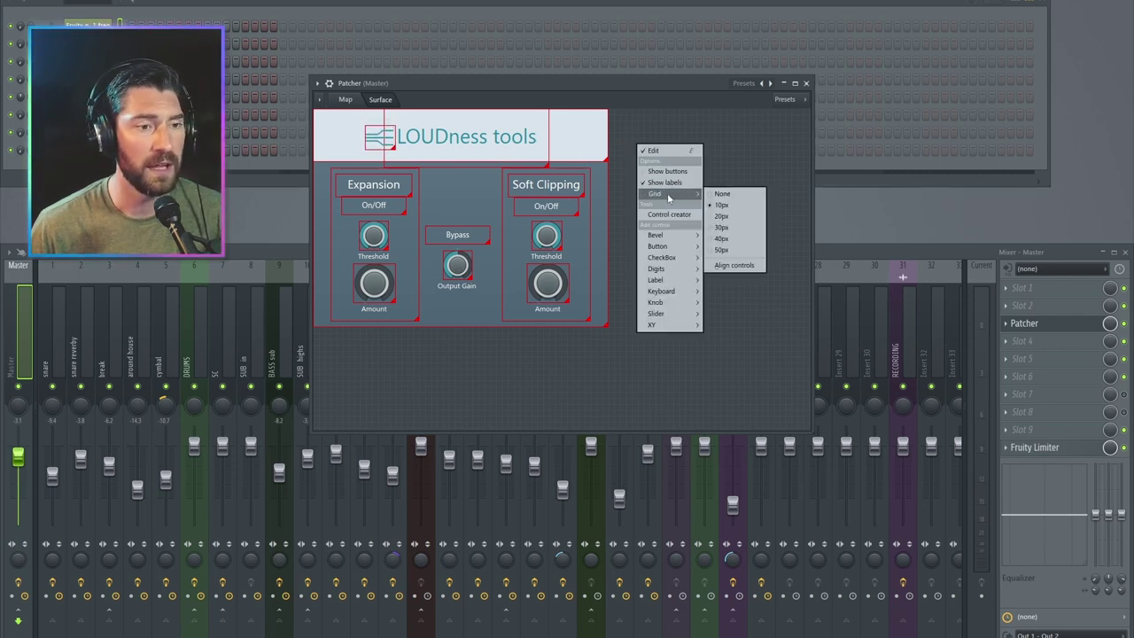
left_click(746, 195)
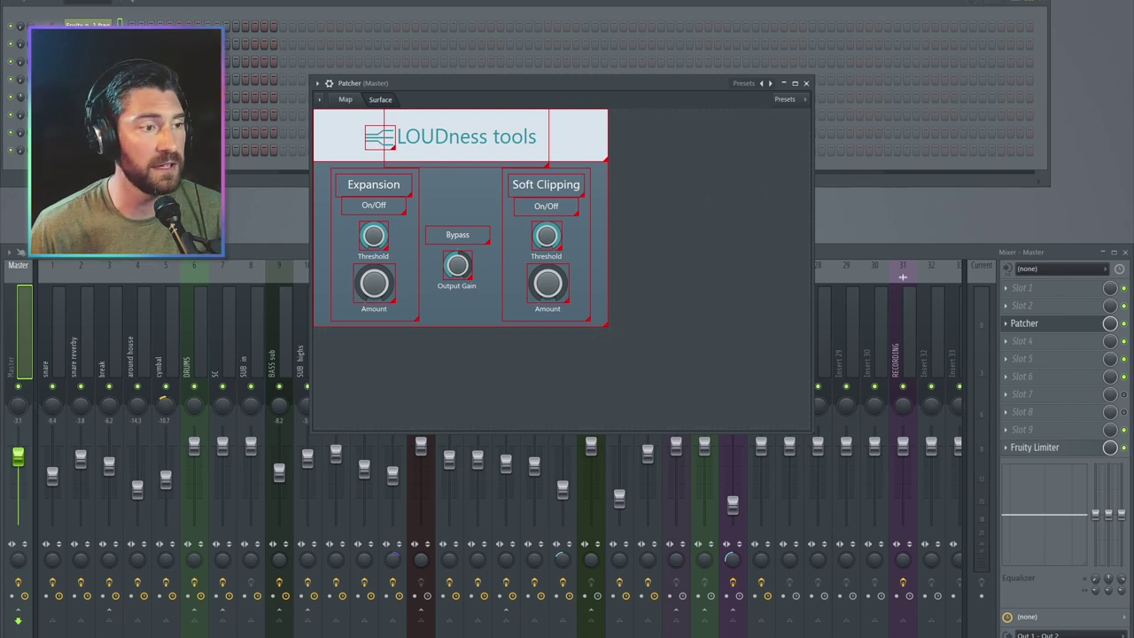
- Switch off surface editing with the header panel in its original place, and shrink the Patcher window to fit the control surface
left_click_drag(586, 146, 745, 162)
left_click_drag(374, 139, 671, 286)
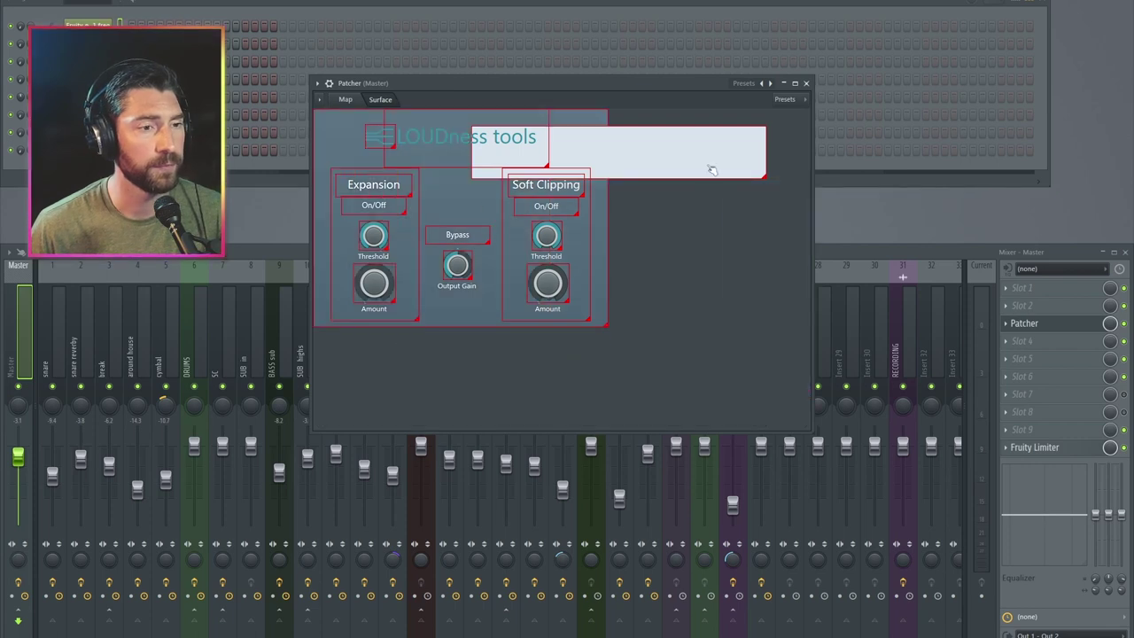
right_click(632, 135)
left_click(645, 140)
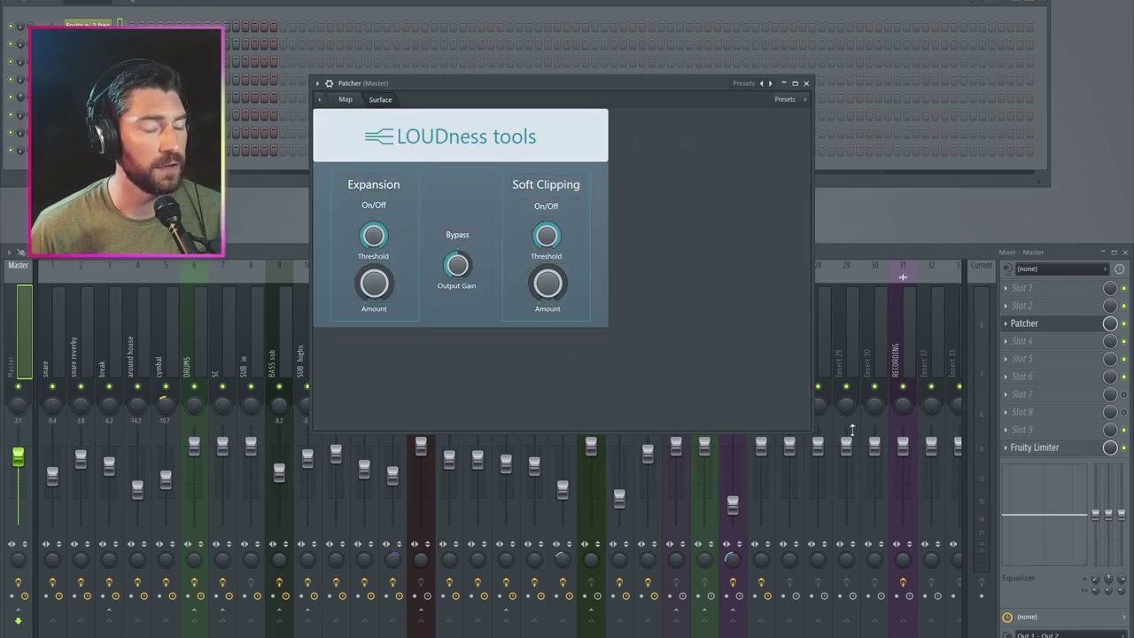
left_click_drag(811, 434, 609, 328)
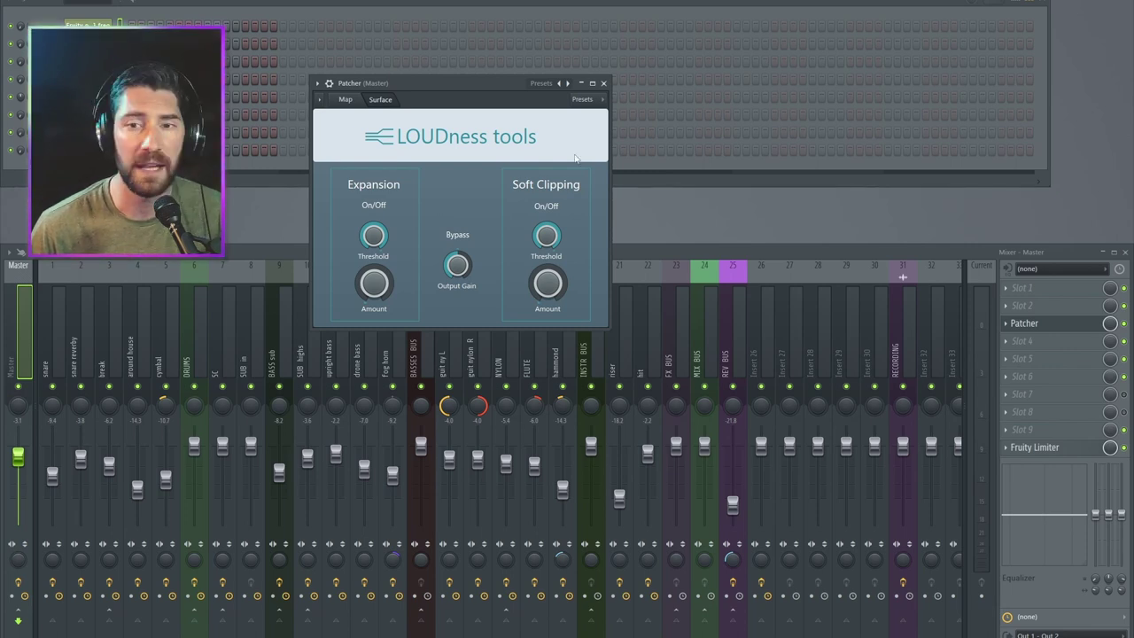
- Enlarge the window, re-enable surface editing, and duplicate the LOUDness tools label into the empty area beside the panel
left_click_drag(611, 328, 770, 419)
right_click(657, 151)
left_click(675, 158)
right_click(475, 136)
left_click_drag(498, 218, 679, 184)
- Change the duplicated label's text to "by KRE"
right_click(649, 176)
left_click(659, 181)
type("by KRE")
key("Return")
- Set the "by KRE" label's font height to 20 and shrink its frame to fit beside the title
right_click(670, 177)
mouse_move(695, 216)
left_click(755, 230)
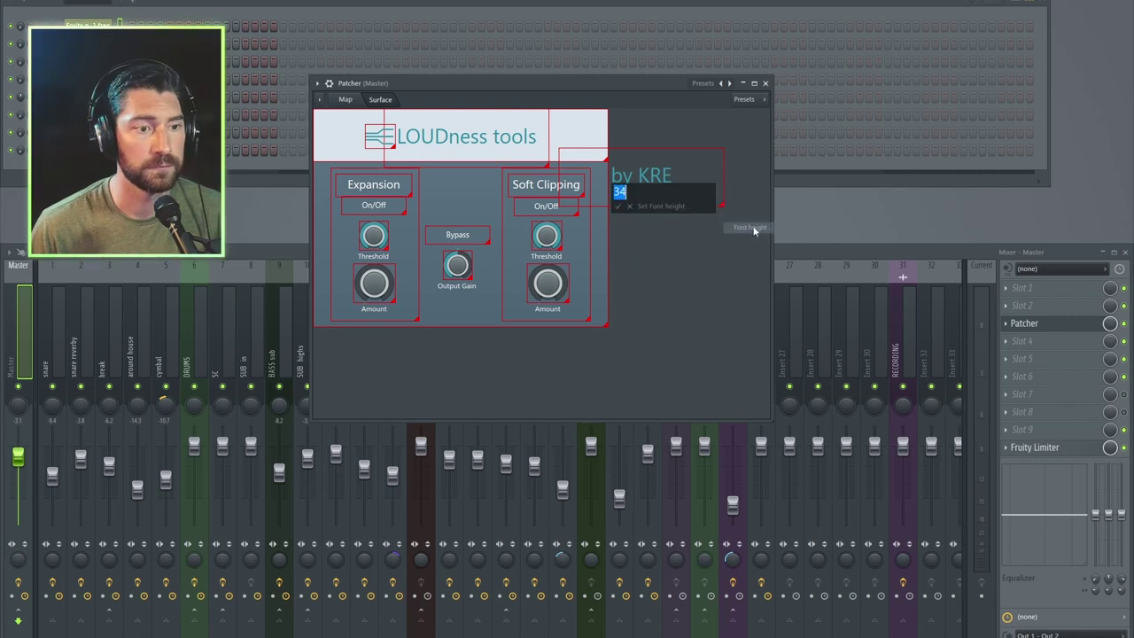
type("20")
key("Return")
left_click_drag(722, 205, 636, 177)
- Move the background and header panels aside, and shift the glyph, title and "by KRE" label together slightly to the left
left_click_drag(597, 163, 723, 219)
left_click_drag(646, 173, 735, 149)
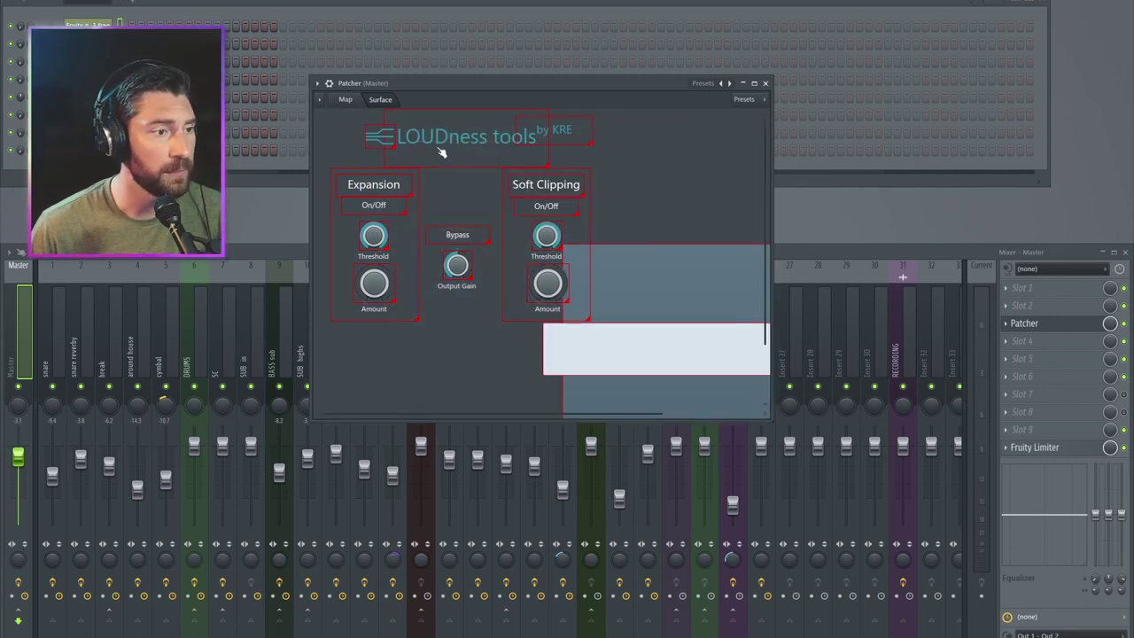
left_click(441, 152)
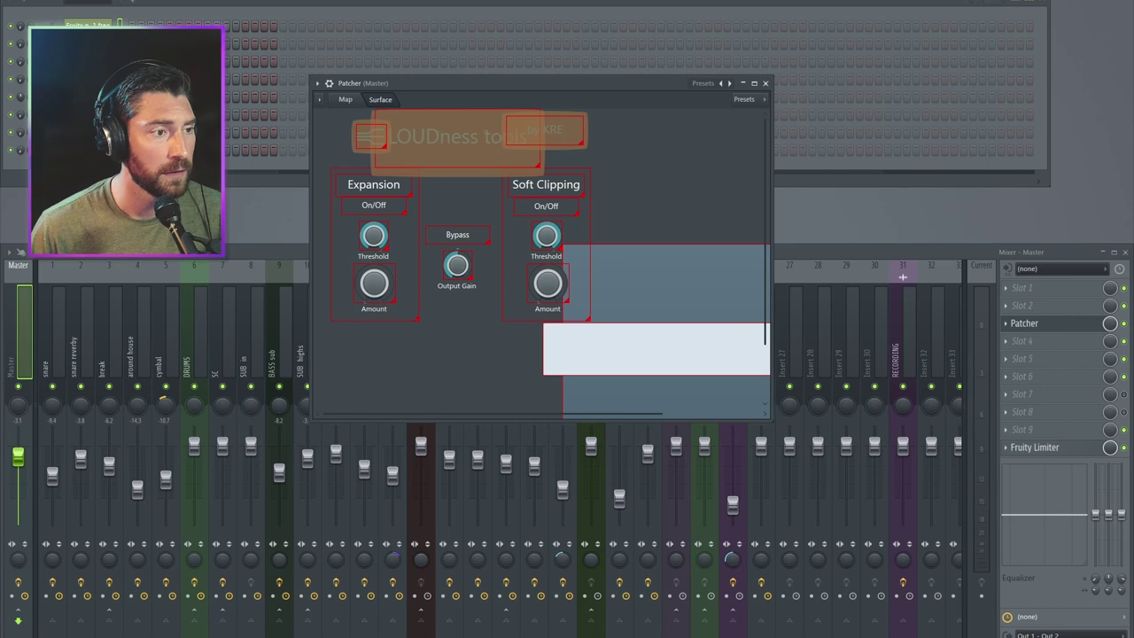
left_click(662, 190)
- Put the background and header panels back behind the controls, switch off editing, and shrink the window to fit the surface
left_click_drag(679, 306, 439, 175)
left_click_drag(698, 363, 469, 148)
right_click(664, 149)
left_click(679, 152)
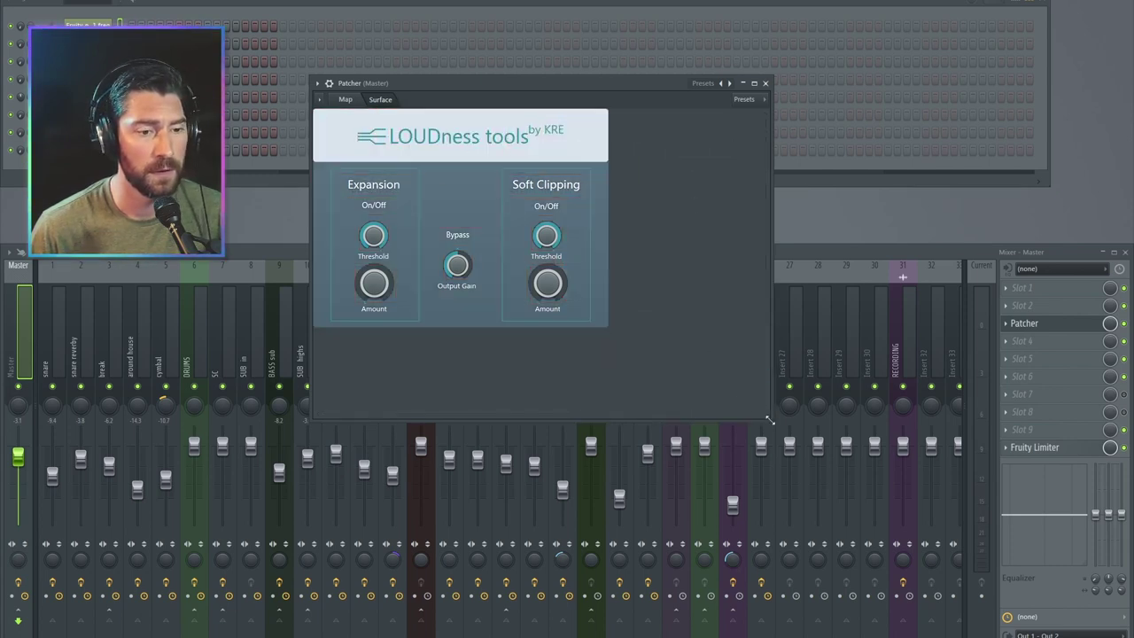
left_click_drag(768, 419, 609, 328)
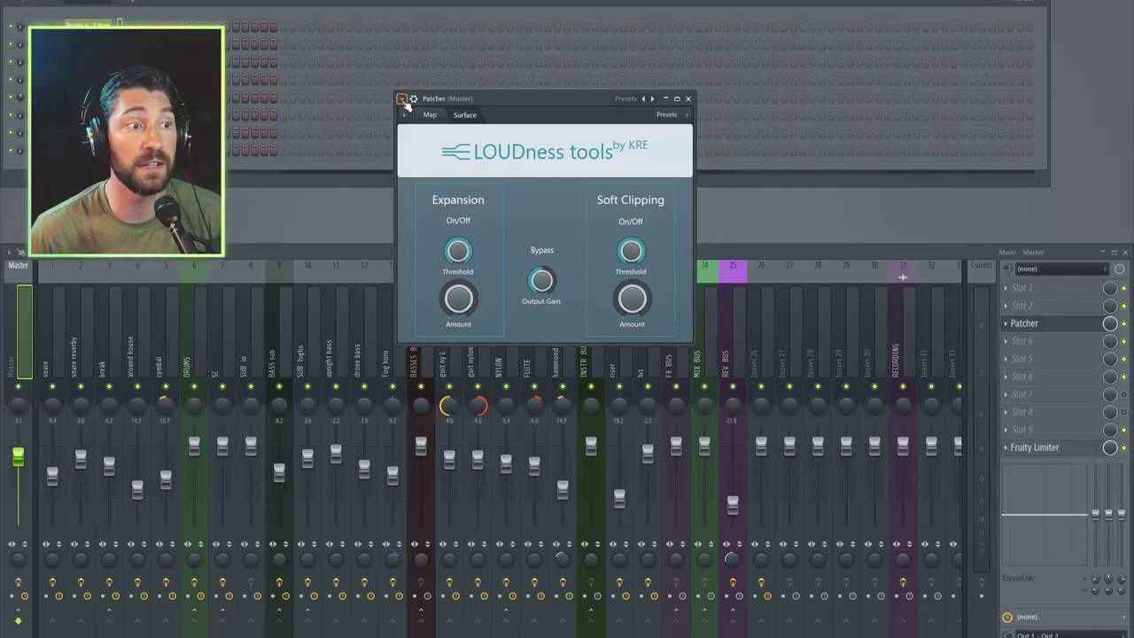
left_click(401, 98)
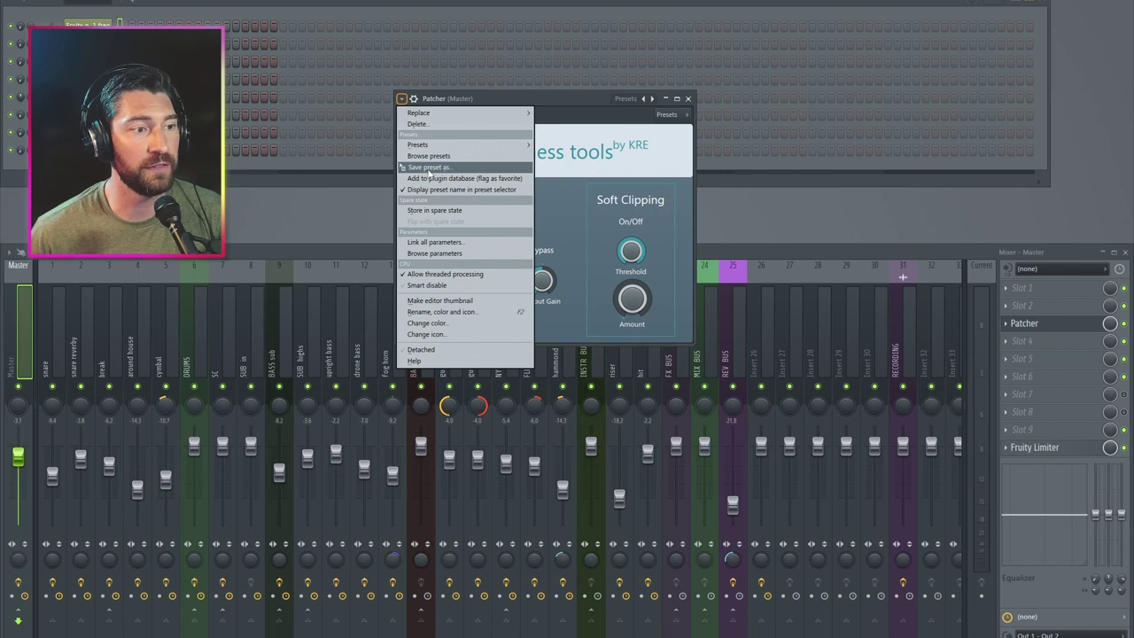
left_click(428, 168)
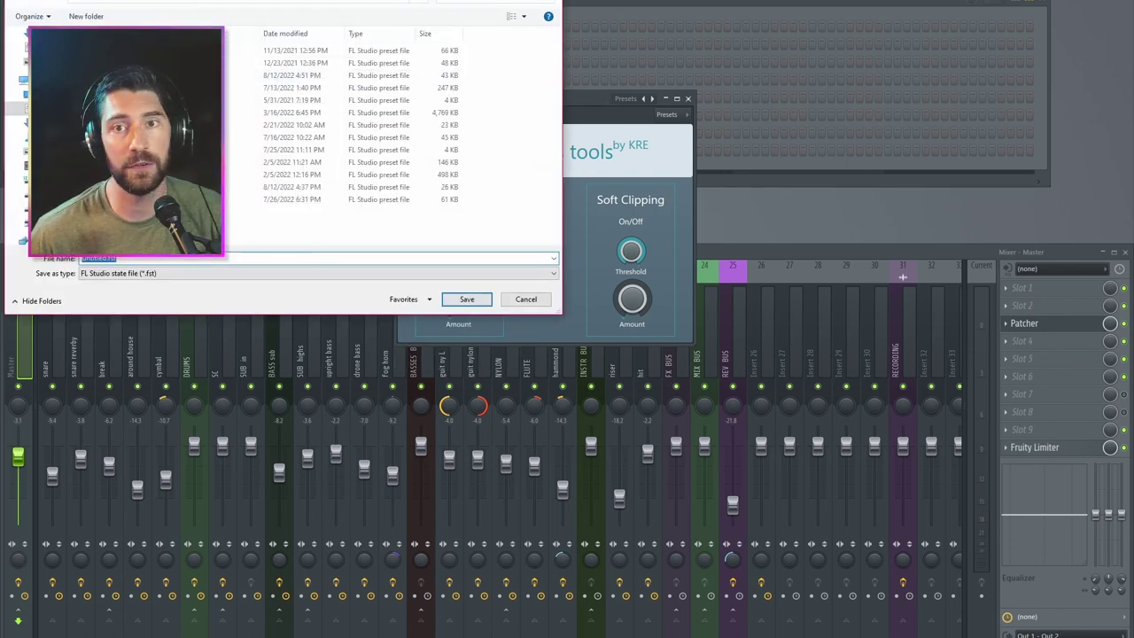
key("Escape")
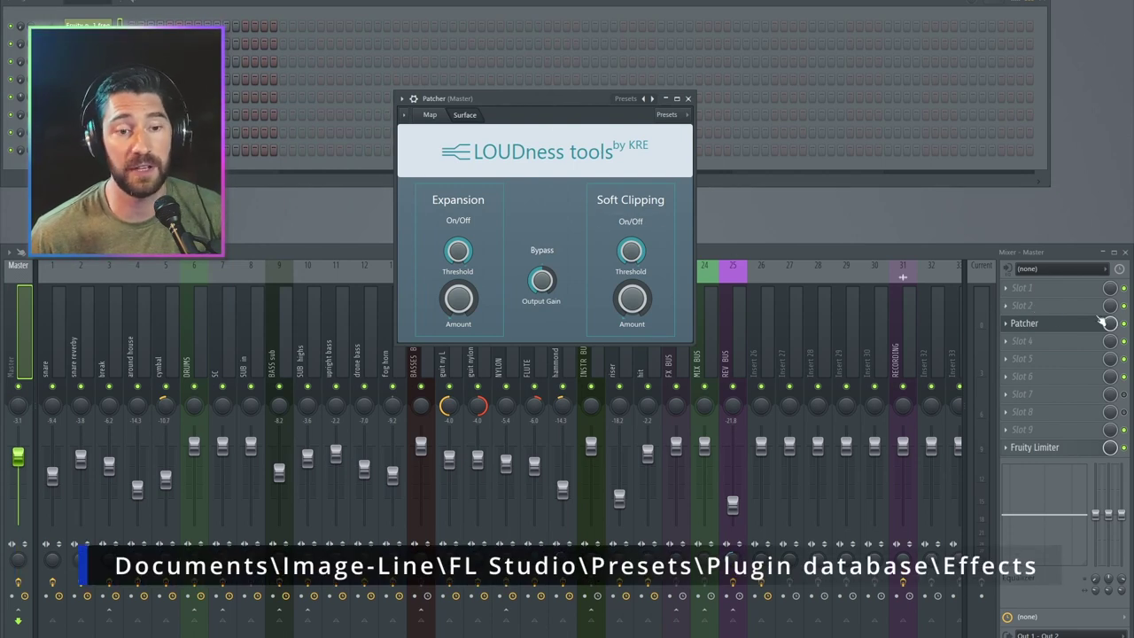
left_click(1041, 309)
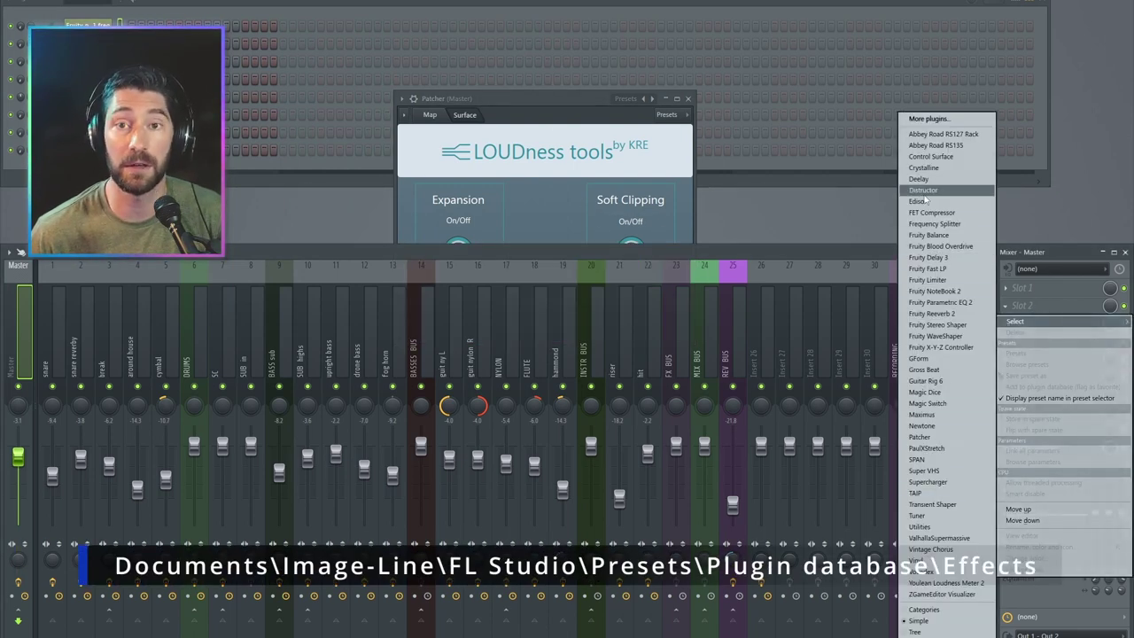
left_click(825, 257)
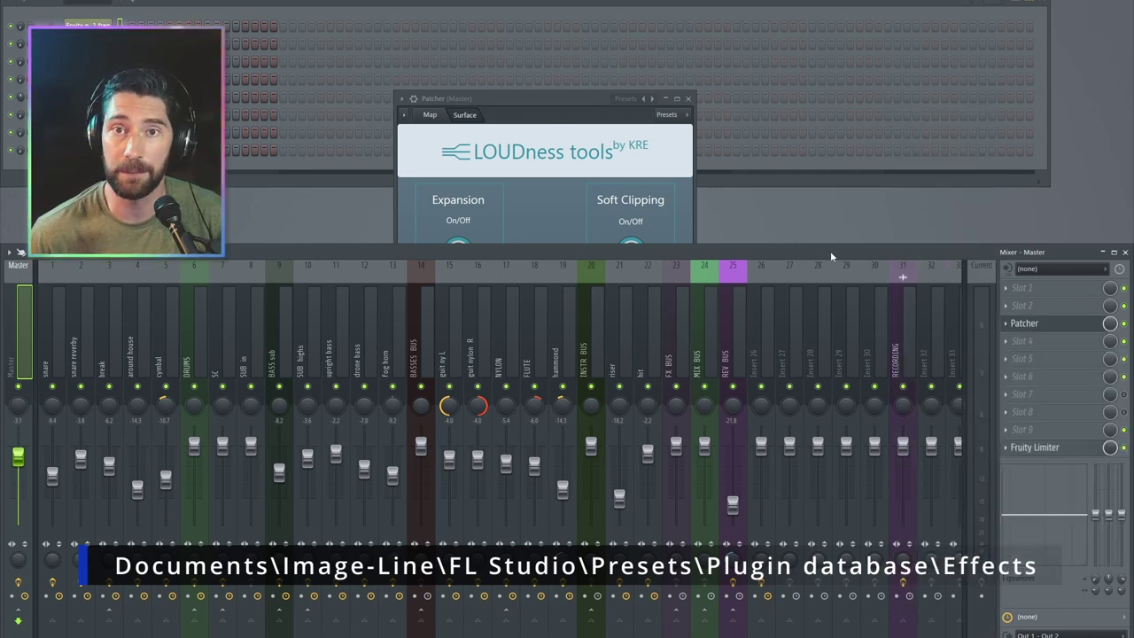
left_click_drag(540, 96, 574, 77)
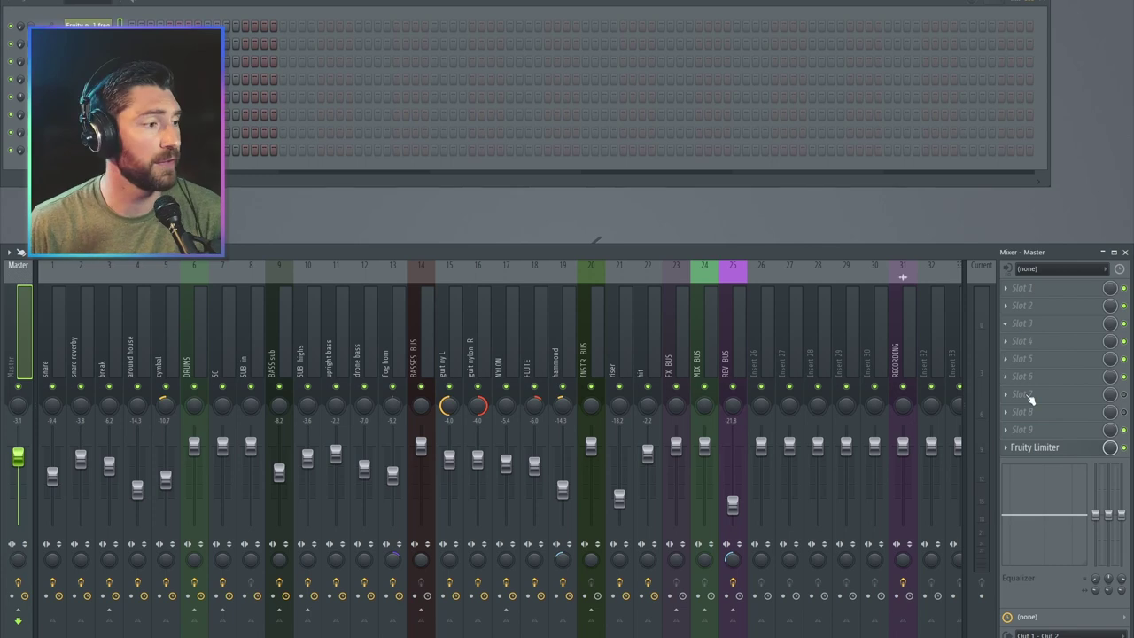
- Load a new Patcher into the master's third effect slot and open and enlarge the Fruity Limiter inside it
left_click(1025, 317)
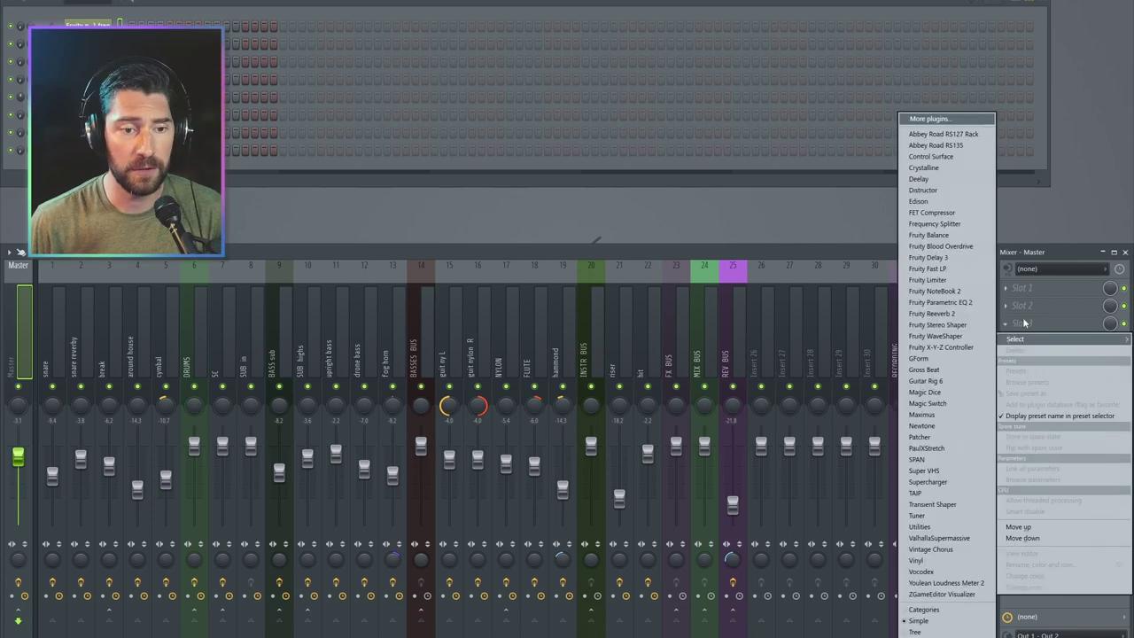
left_click(921, 436)
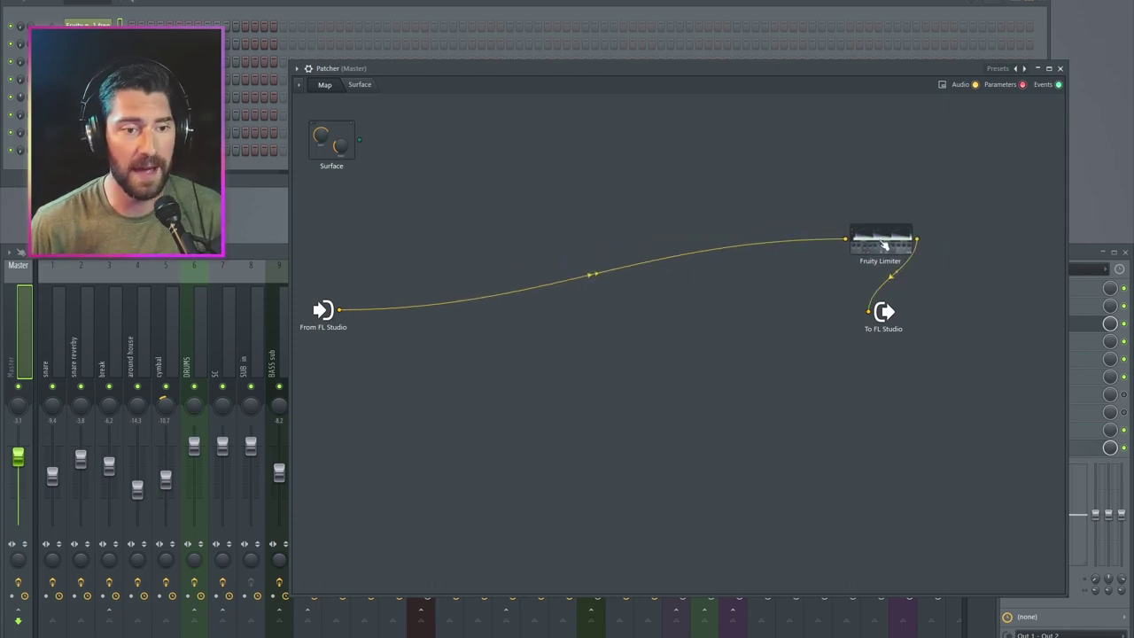
left_click(883, 242)
left_click_drag(640, 227, 1004, 33)
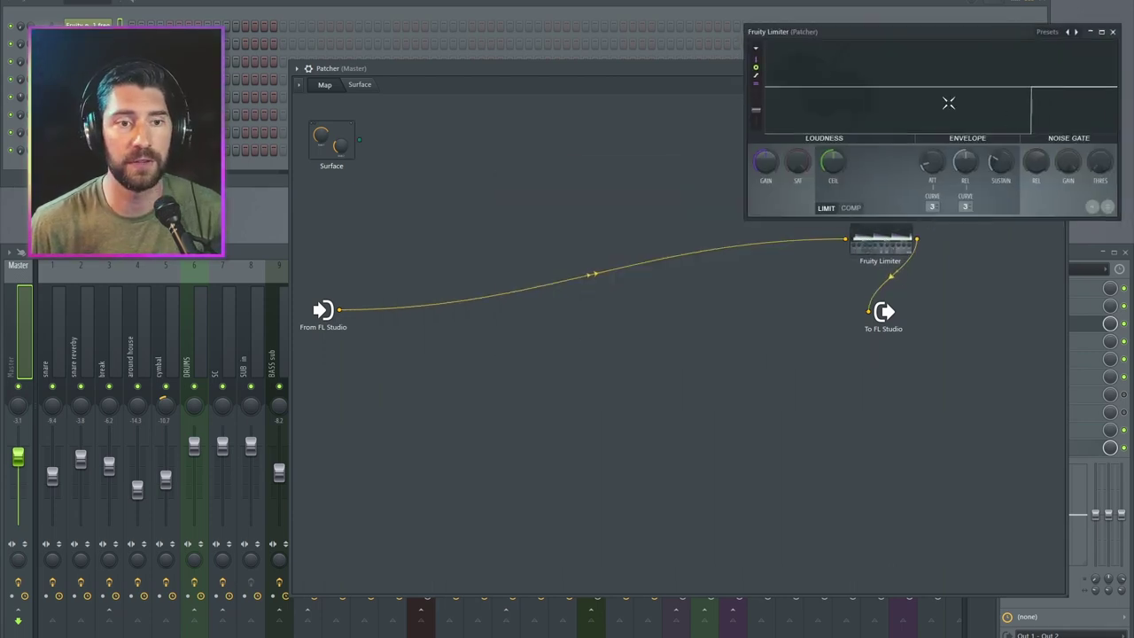
left_click_drag(992, 219, 992, 474)
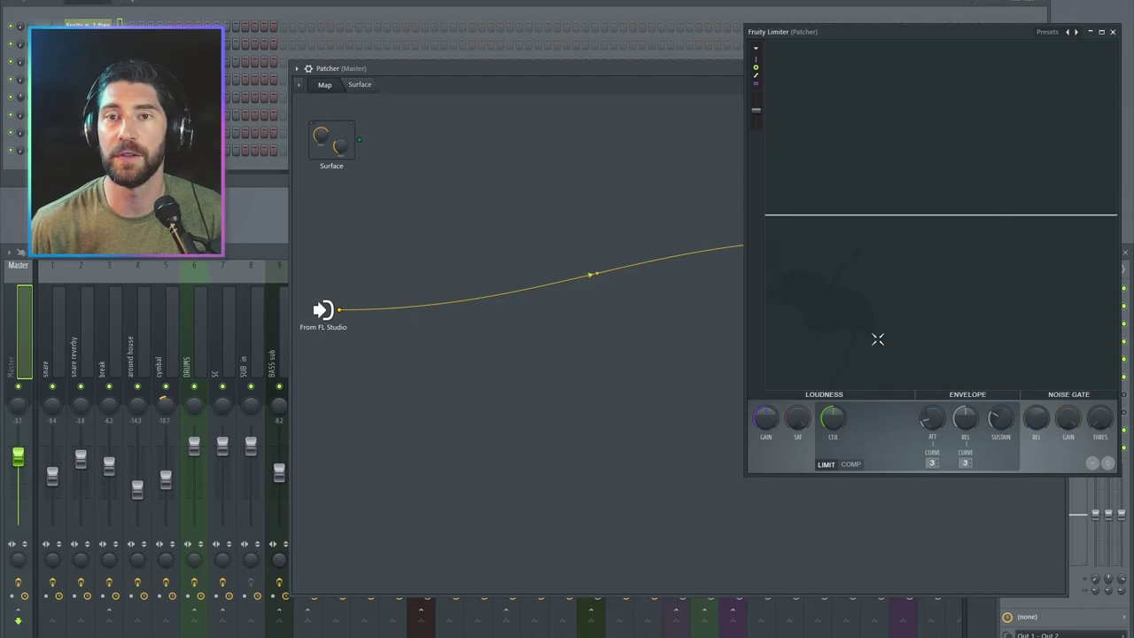
- Nest a second Patcher in the map and load the "KRE LOUDness tools" preset into it
left_click_drag(619, 69, 400, 42)
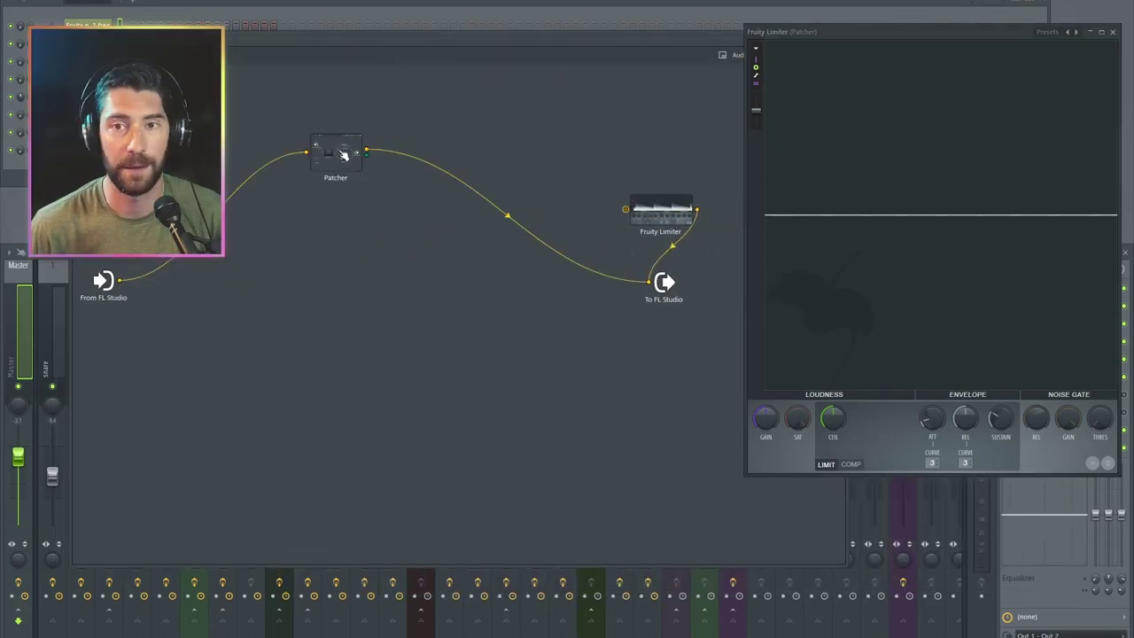
left_click(344, 155)
left_click_drag(450, 177, 383, 177)
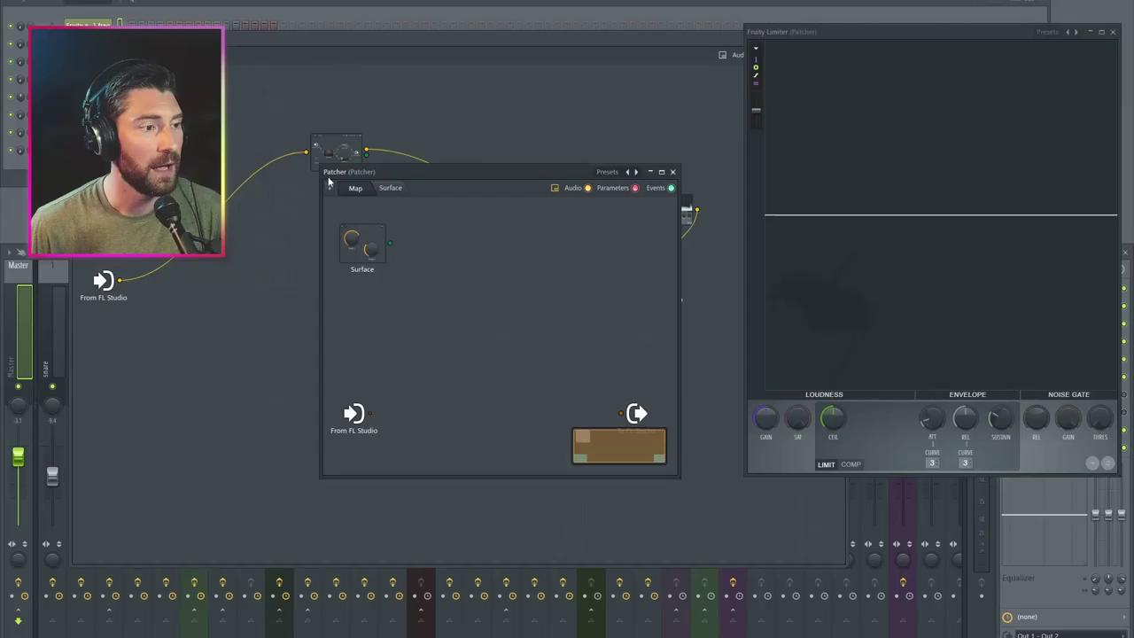
left_click(631, 174)
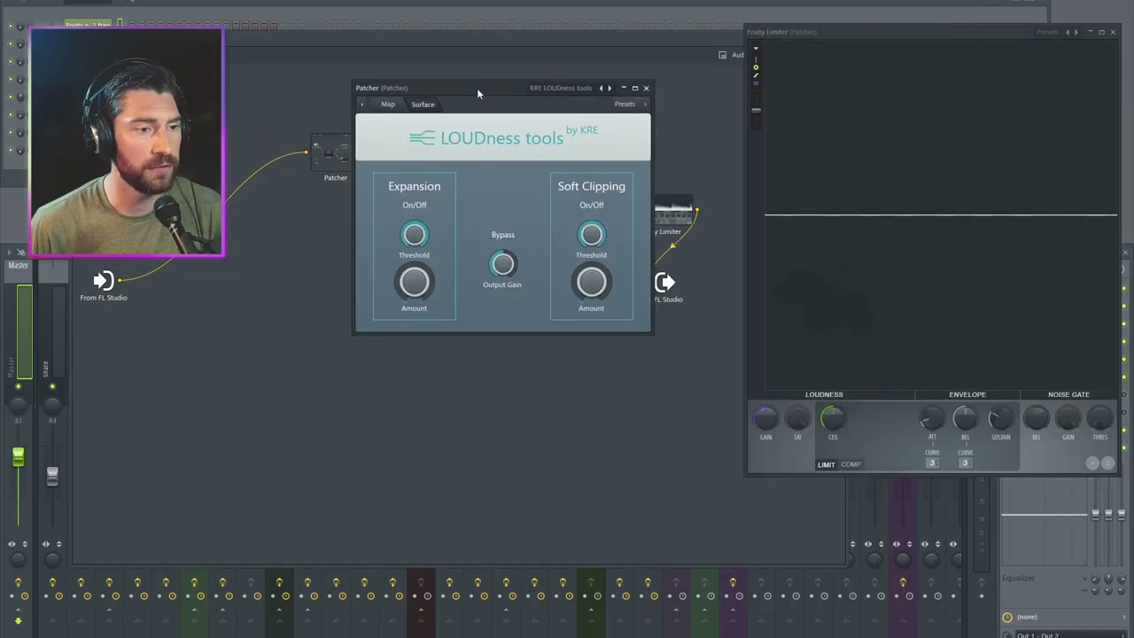
left_click_drag(476, 89, 394, 232)
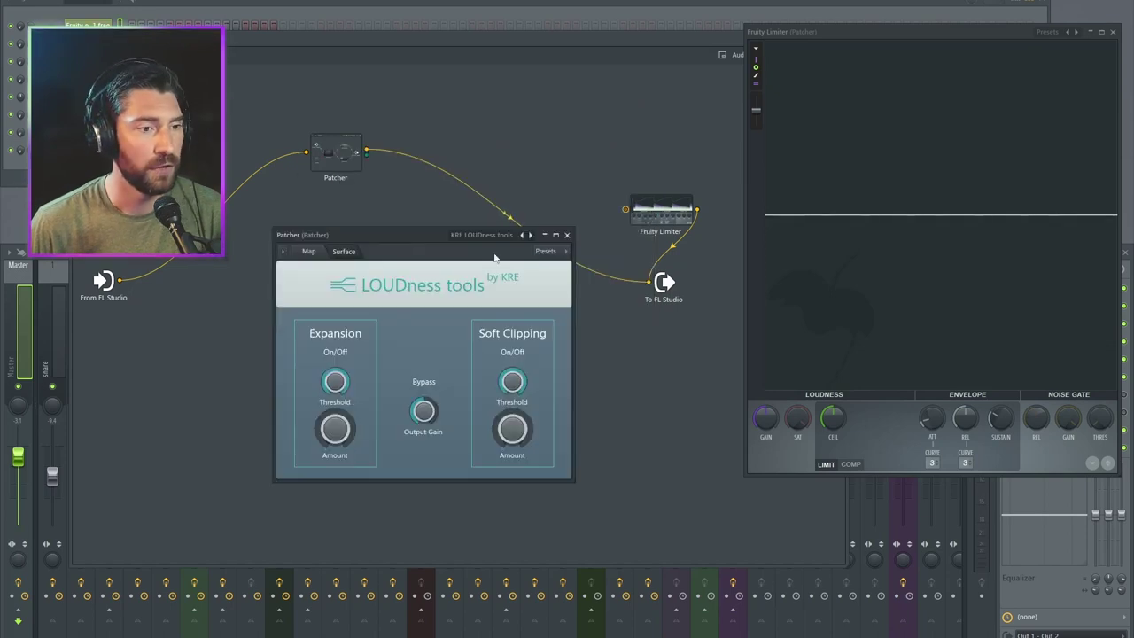
left_click(564, 230)
- Route the nested Patcher through the Fruity Limiter to the output and rename it "Loudness Tools"
left_click_drag(647, 283, 623, 210)
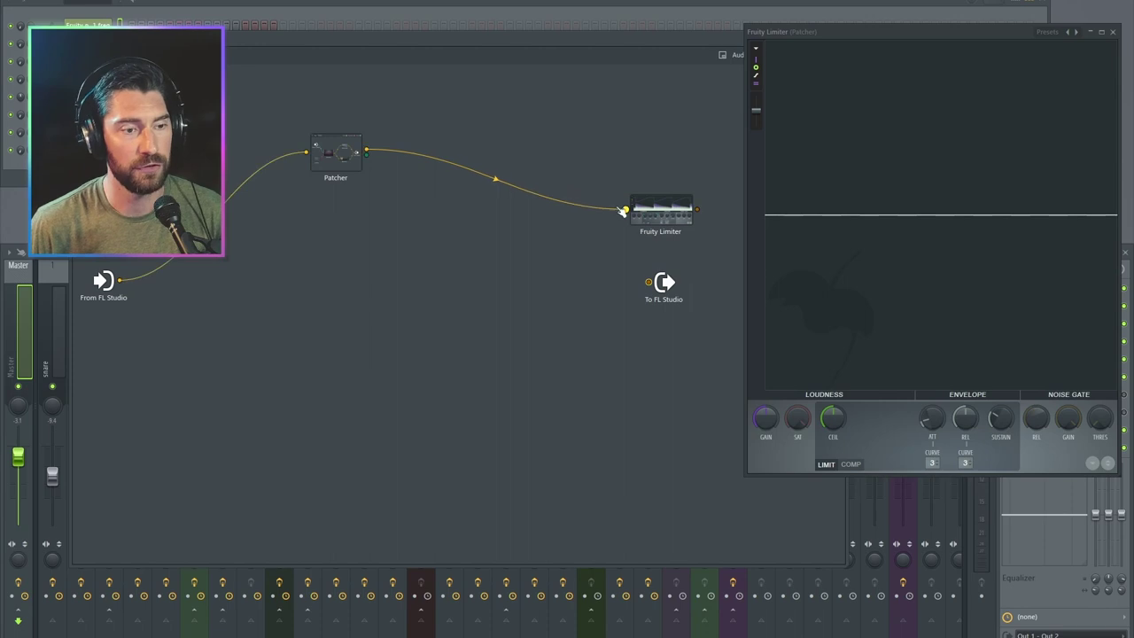
left_click_drag(697, 210, 651, 259)
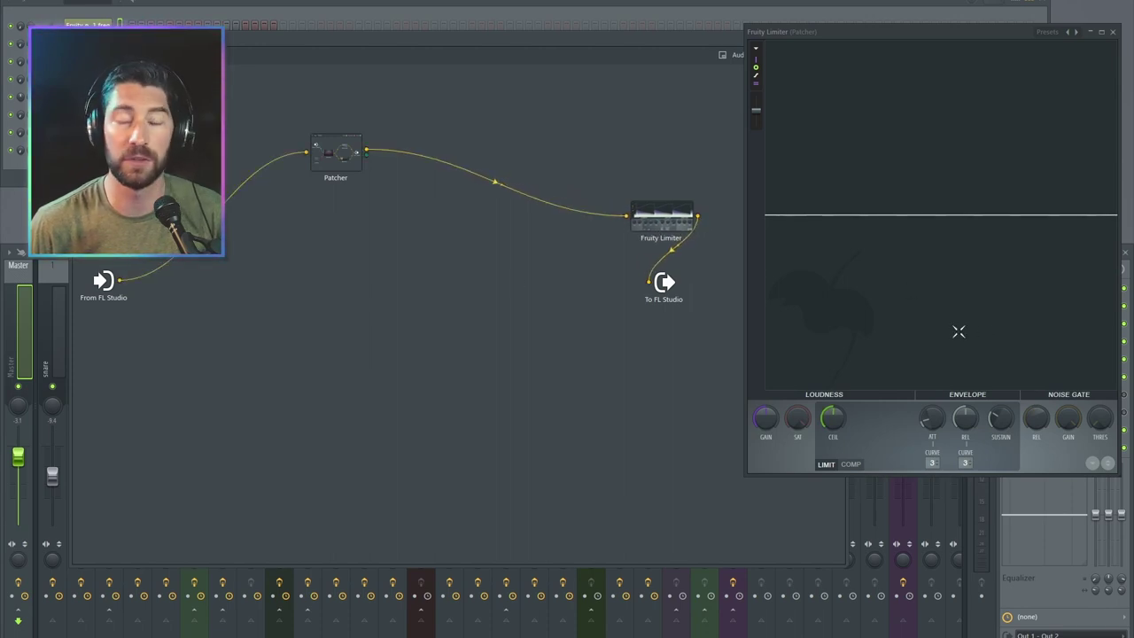
left_click(348, 174)
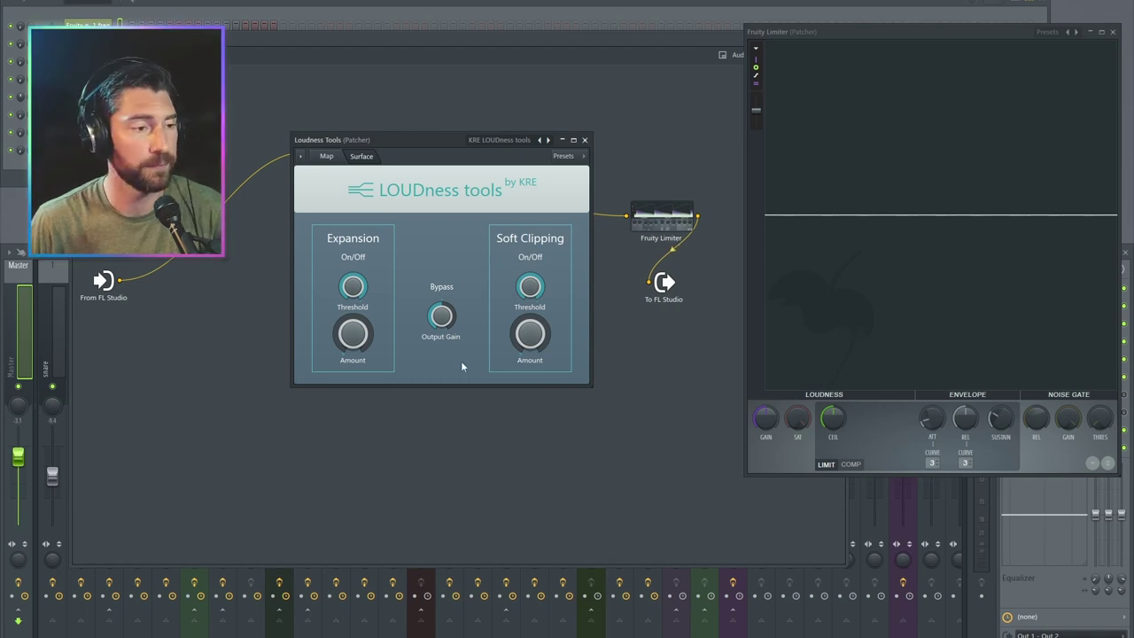
- Play the song through the chain without processing, and again with Expansion switched on and its amount raised, pausing the limiter display each time
key("space")
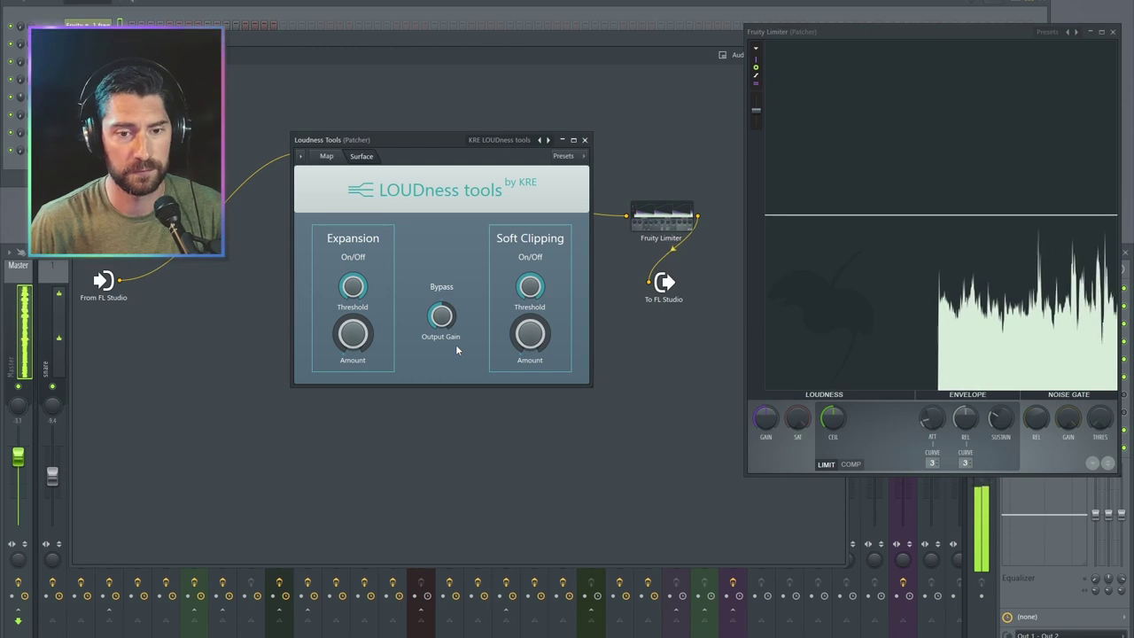
left_click(948, 346)
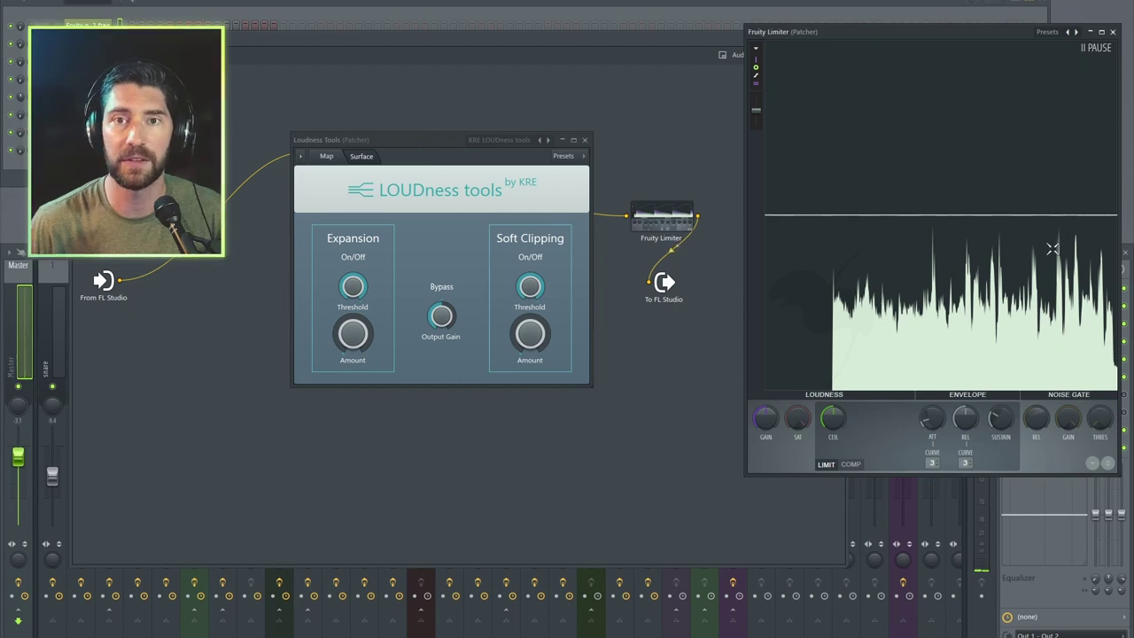
left_click(353, 257)
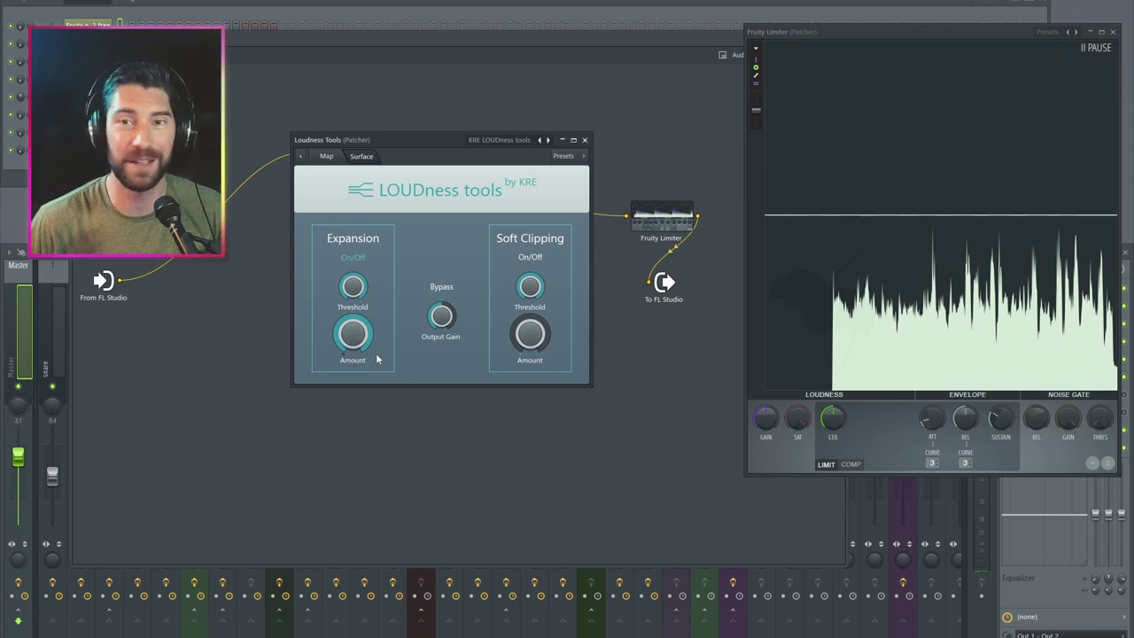
left_click(759, 372)
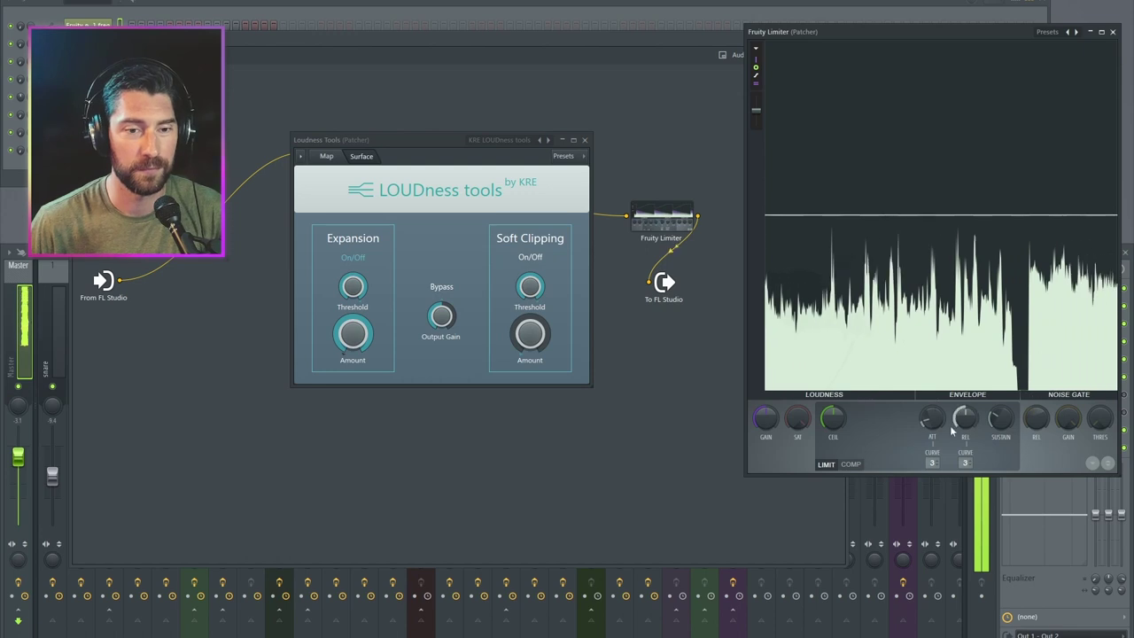
left_click(931, 333)
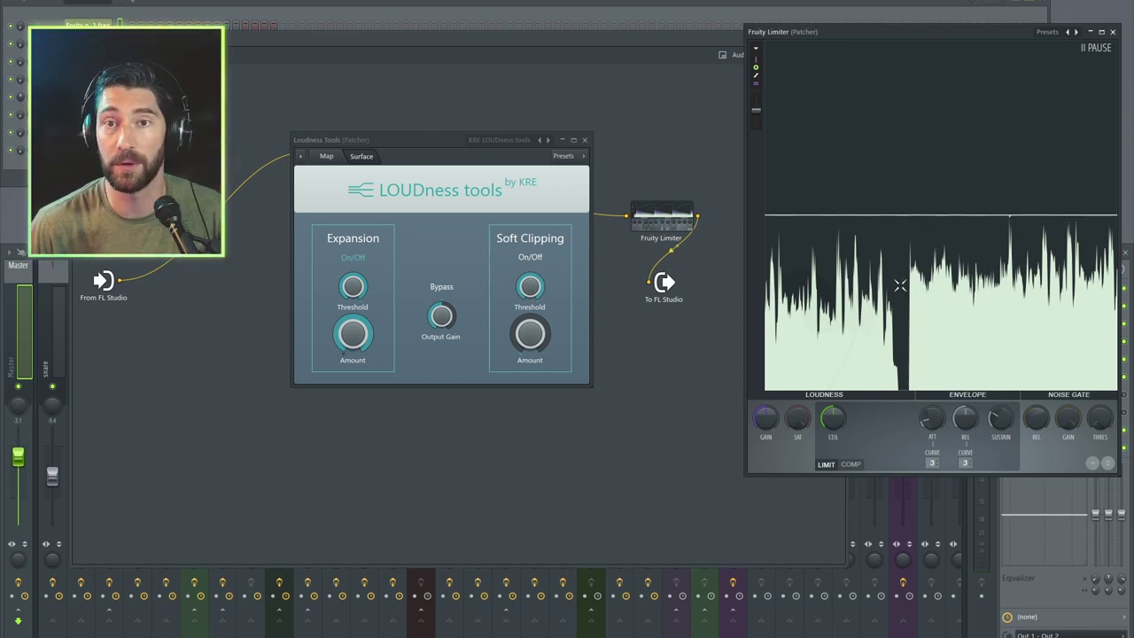
- Compare the waveform during playback with the Expansion amount at minimum and raised, and with Expansion toggled off and on
mouse_move(357, 338)
left_mouse_down()
mouse_move(357, 416)
mouse_move(353, 333)
left_mouse_up()
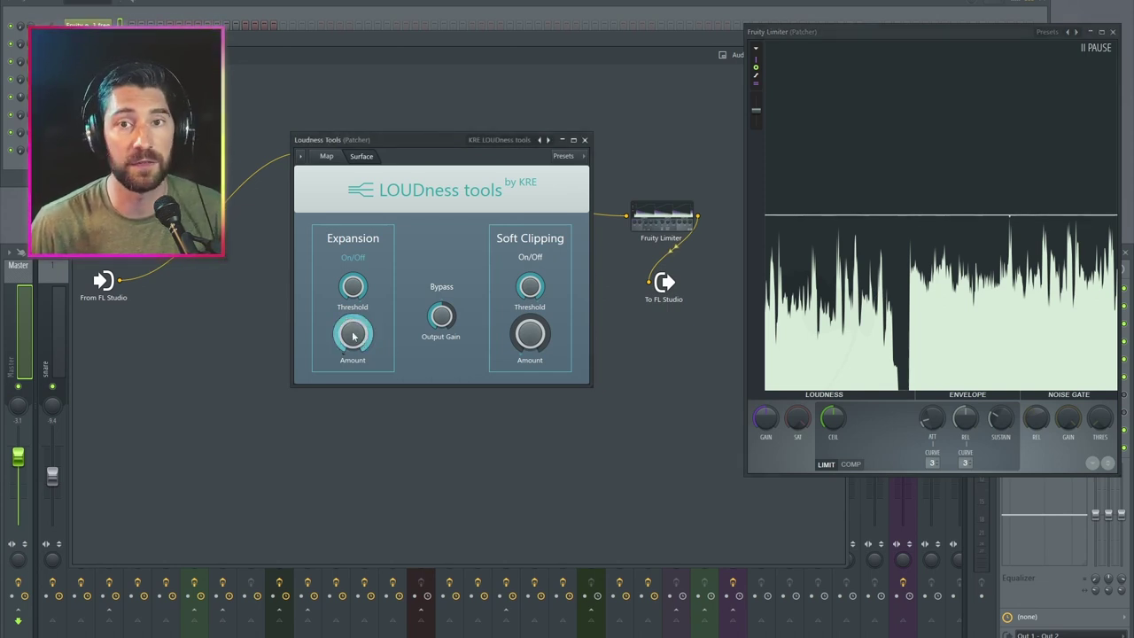
left_click_drag(352, 335, 353, 372)
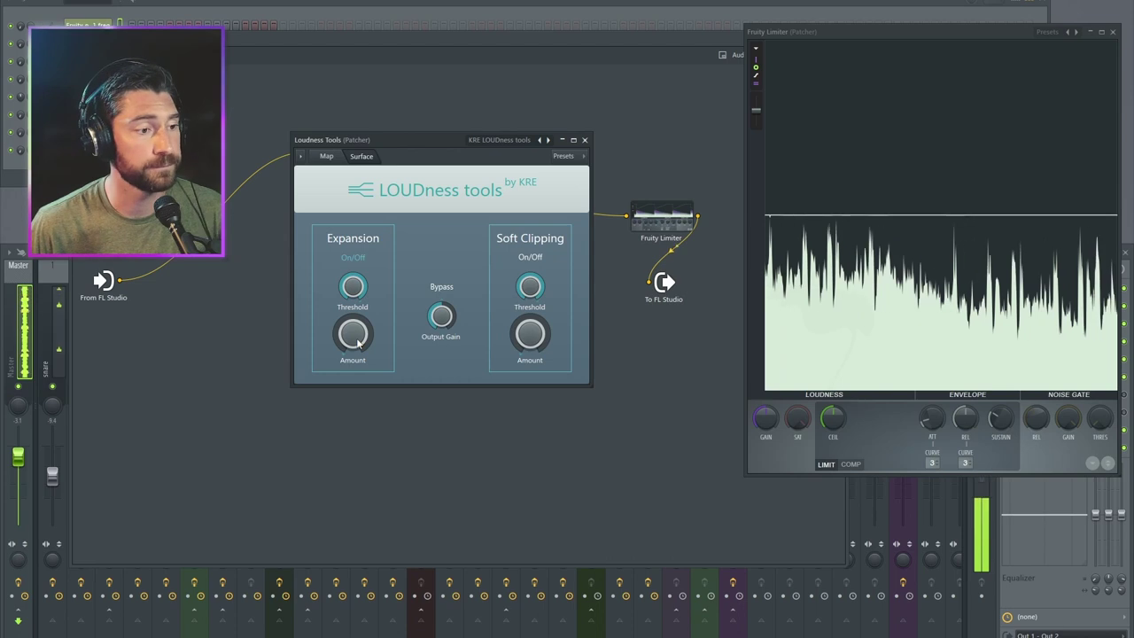
left_click_drag(358, 344, 358, 301)
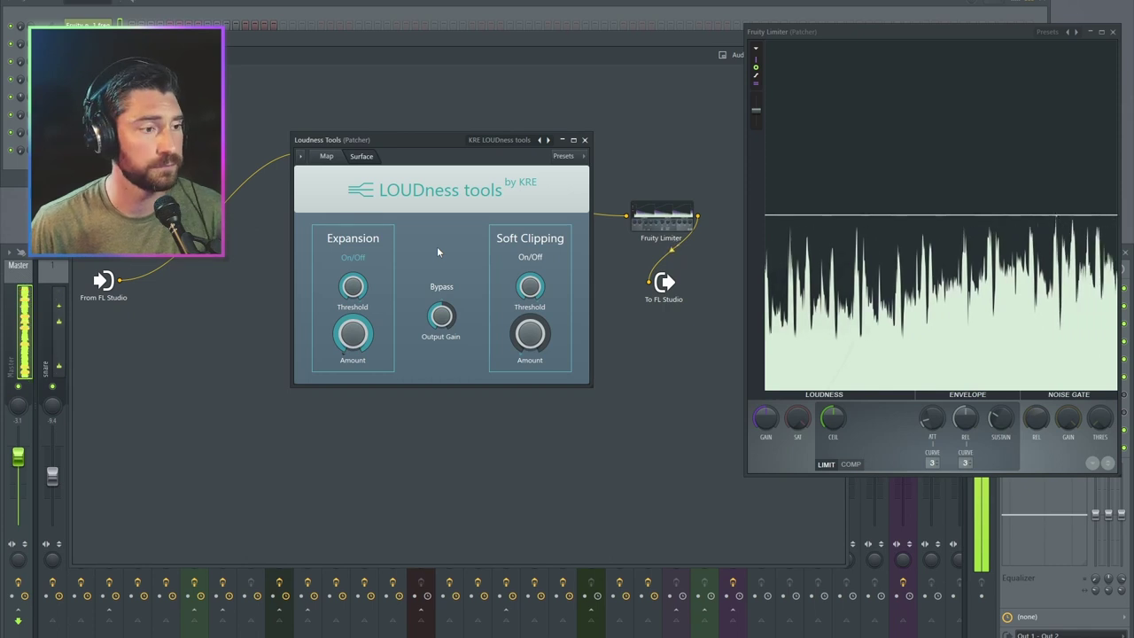
left_click(353, 256)
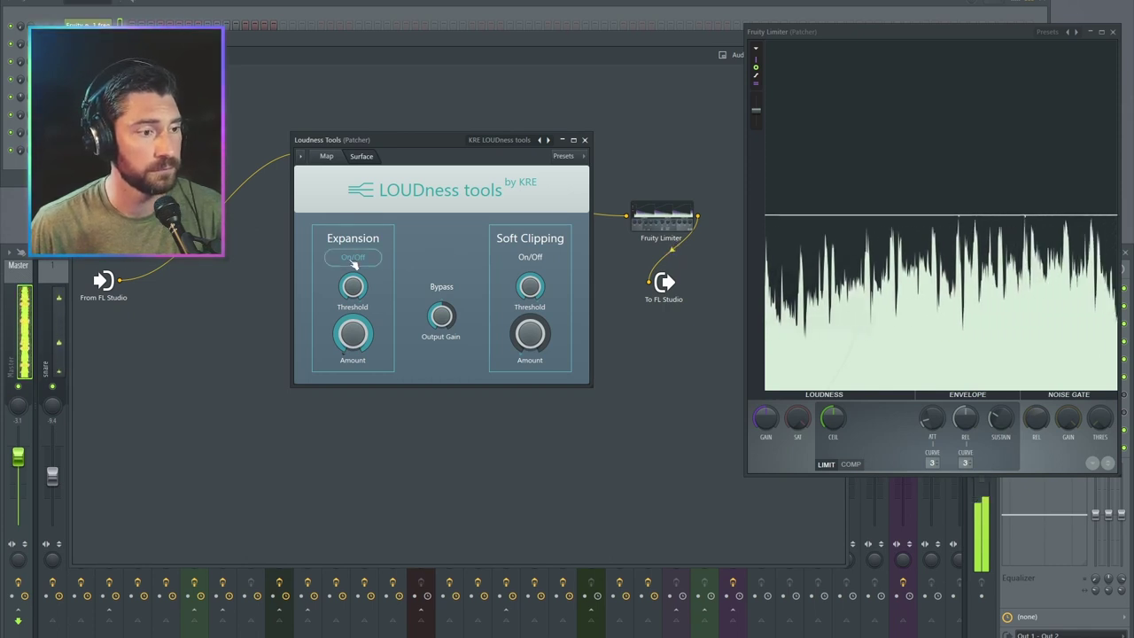
left_click(354, 257)
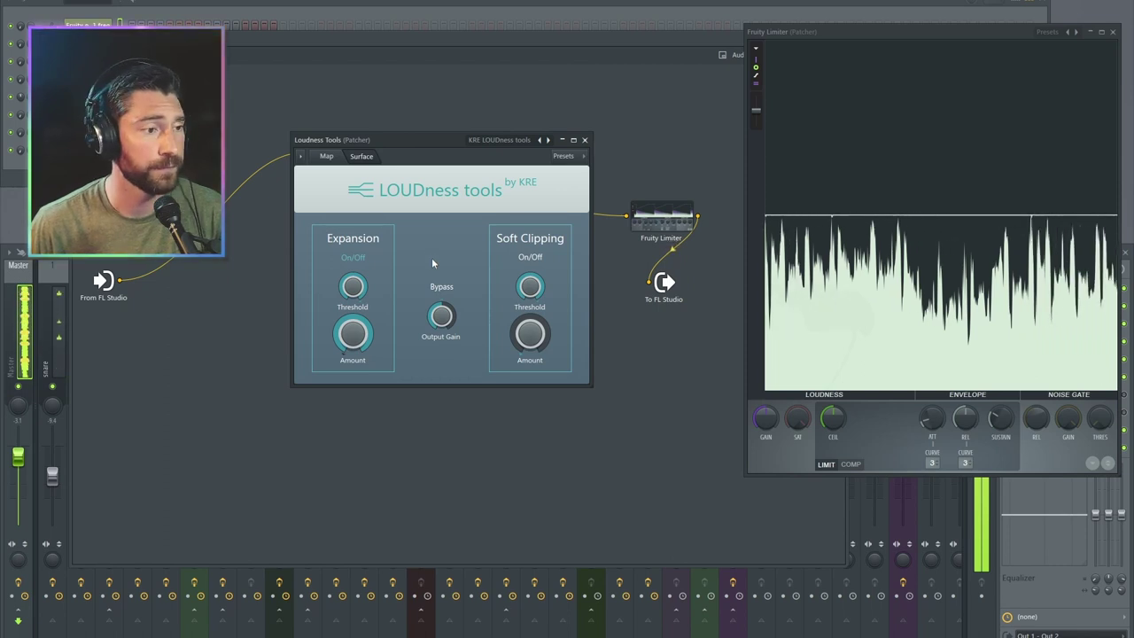
left_click(969, 189)
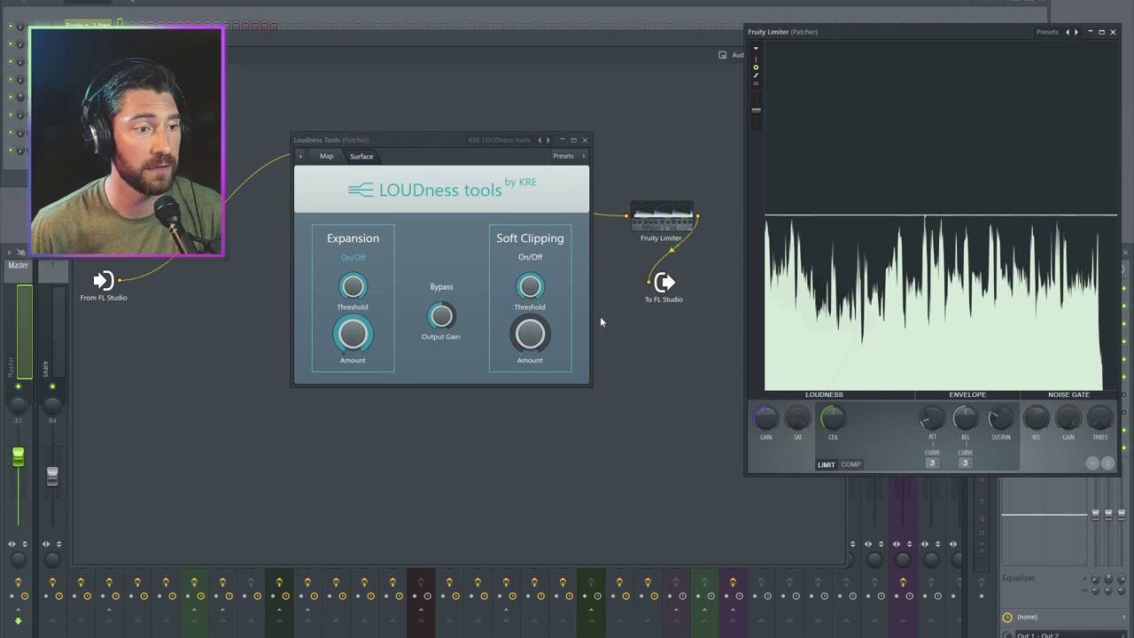
- Switch on Soft Clipping, raise its amount and adjust its threshold while the song plays into the limiter
left_click(549, 258)
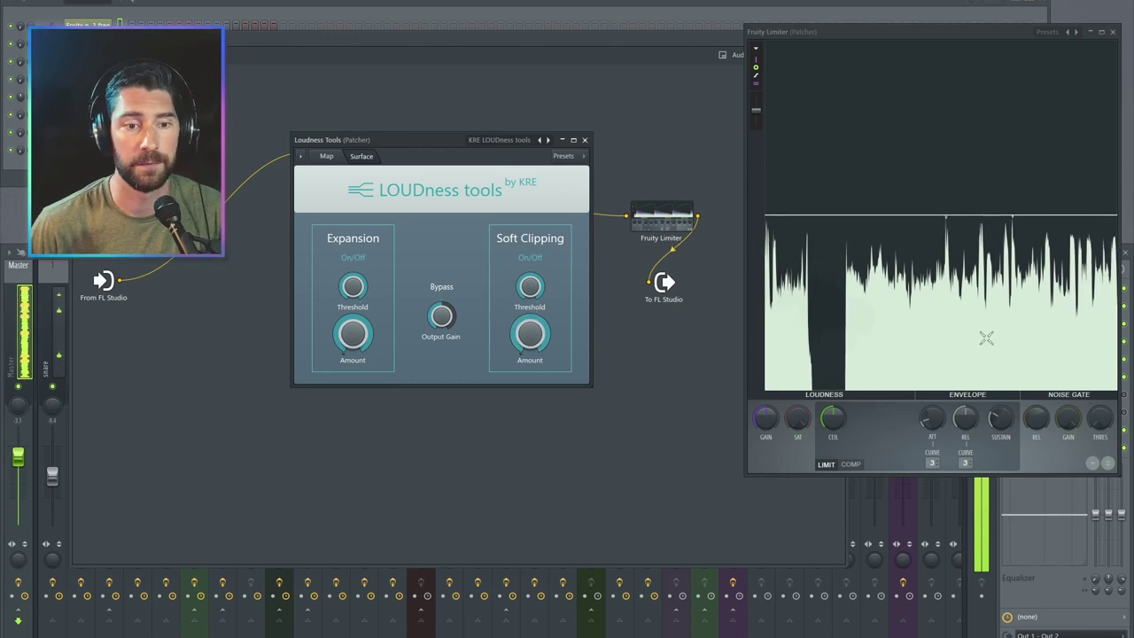
left_click(949, 331)
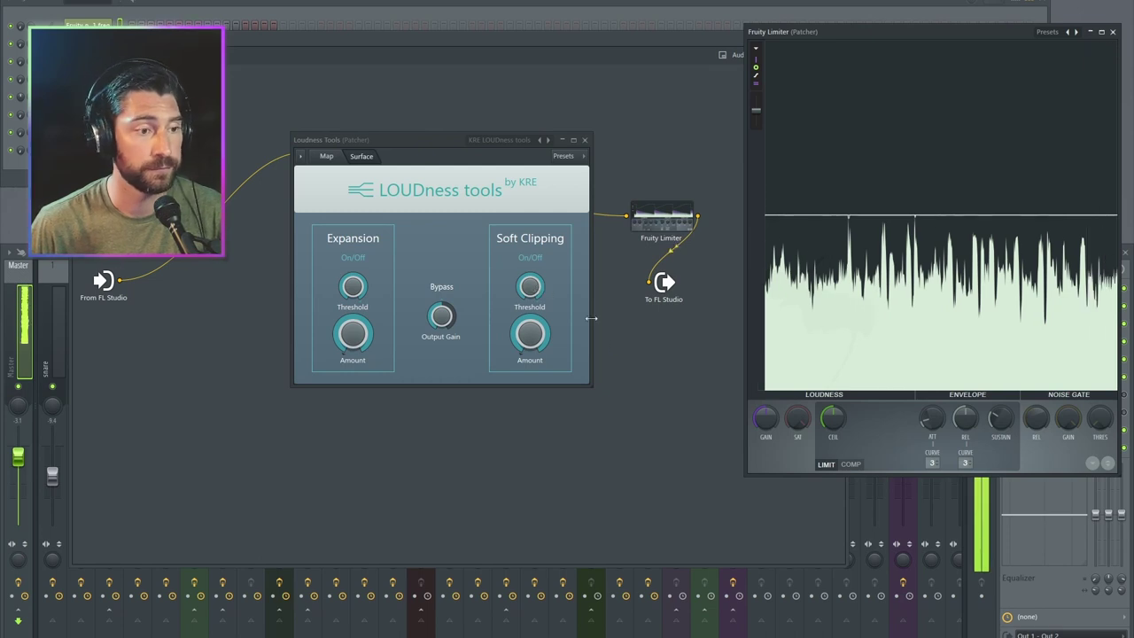
left_click_drag(531, 291, 532, 297)
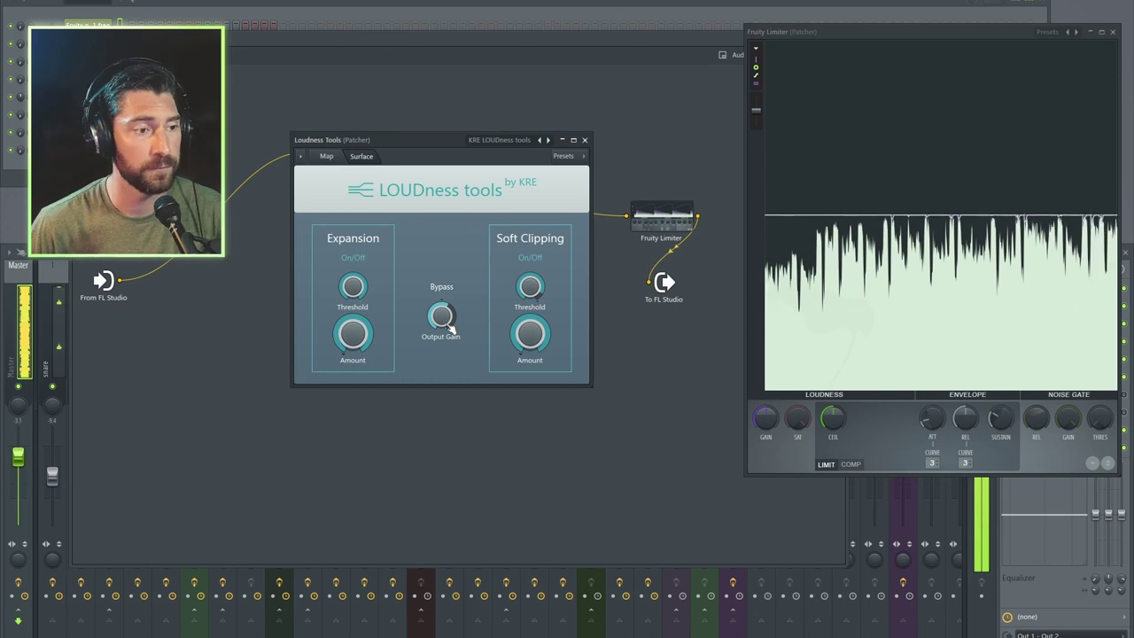
key("space")
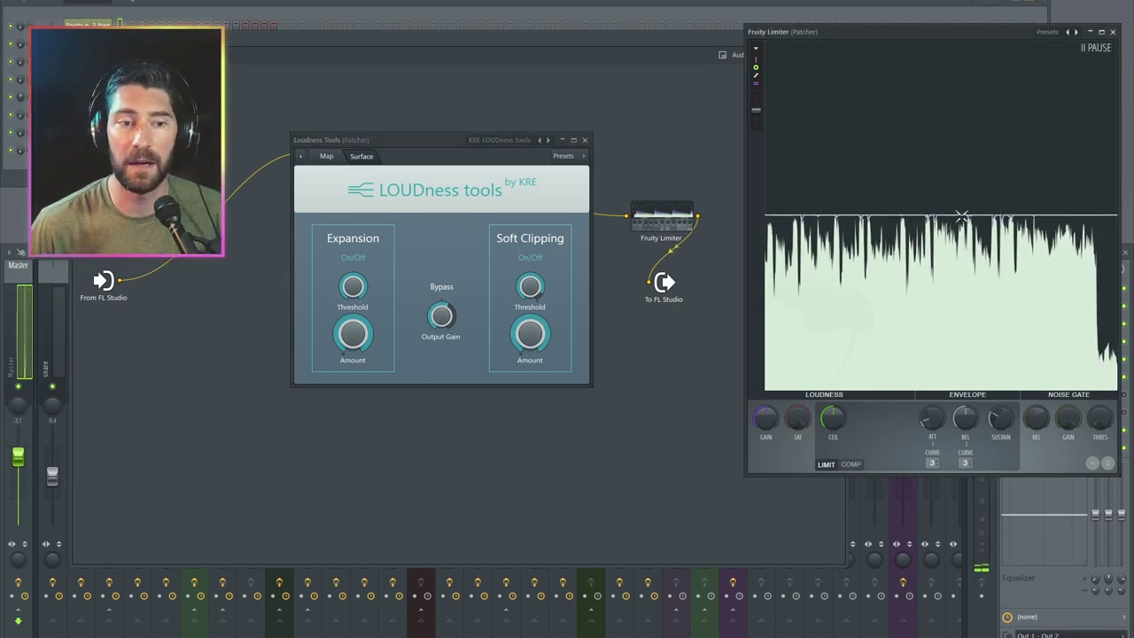
- Toggle the safety option in the Fruity Limiter's settings
left_click(755, 48)
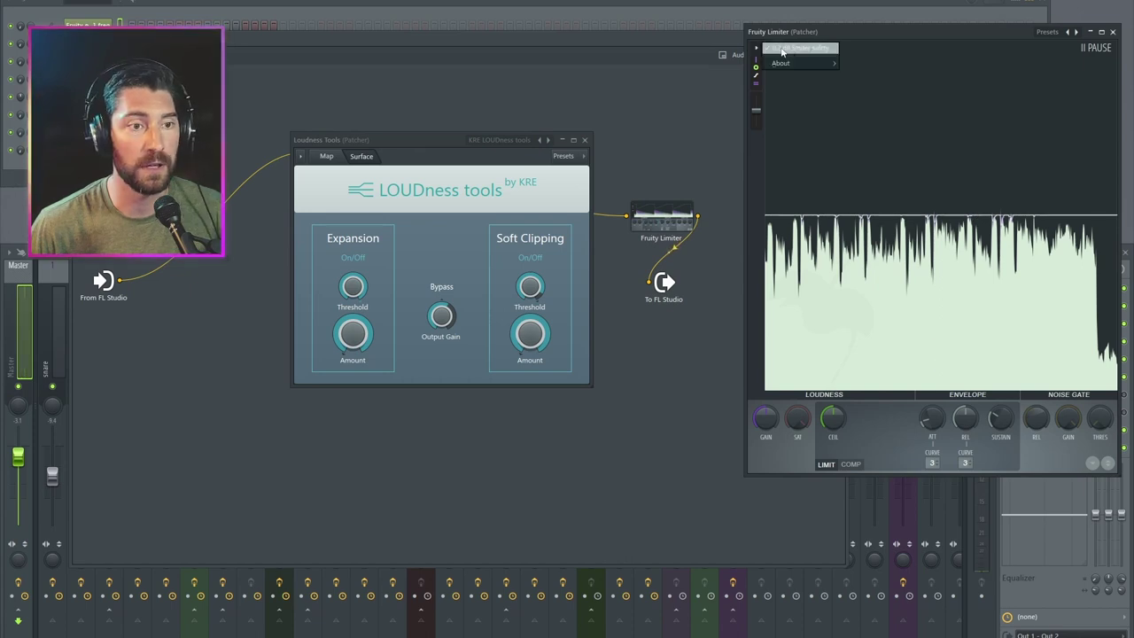
left_click(796, 49)
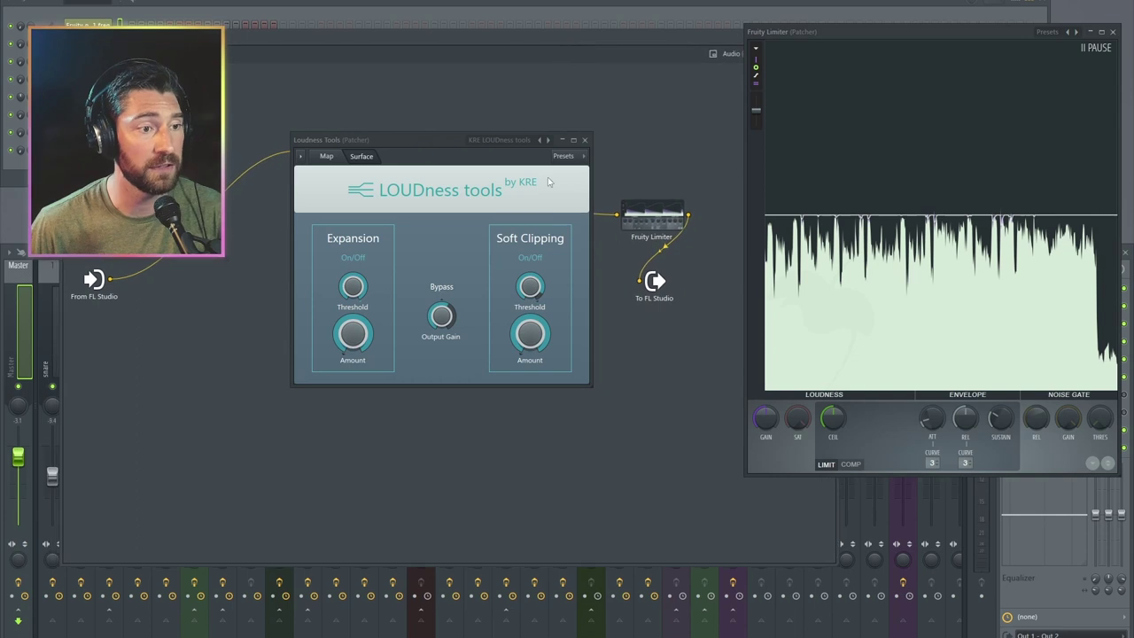
- Insert Youlean Loudness Meter 2 between the Fruity Limiter and the output
left_click_drag(455, 140, 361, 121)
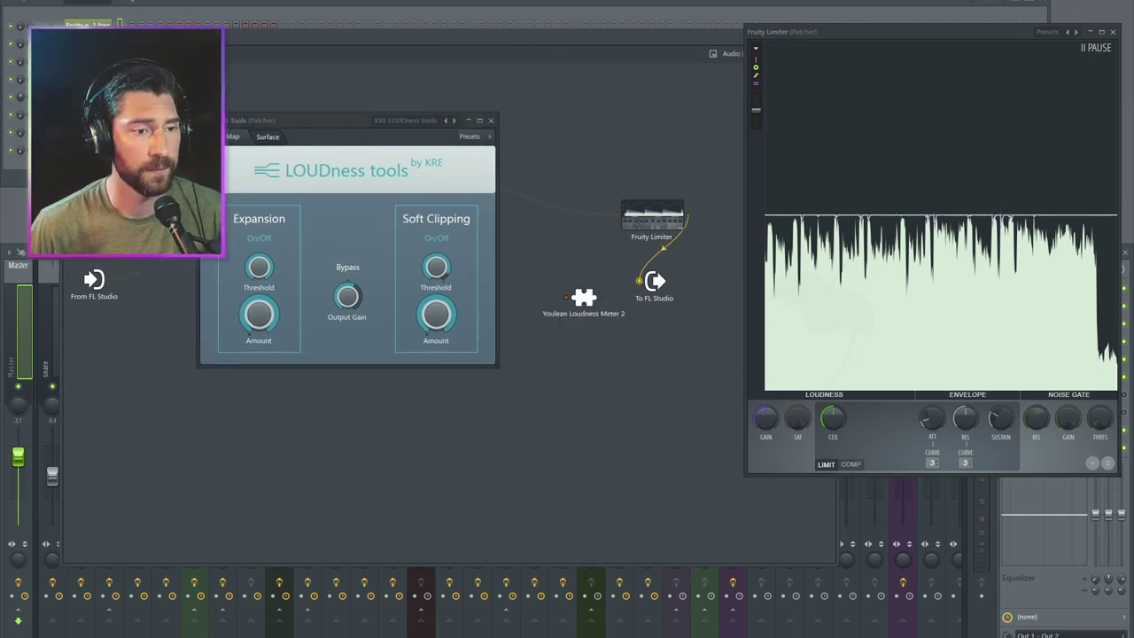
left_click_drag(609, 298, 586, 286)
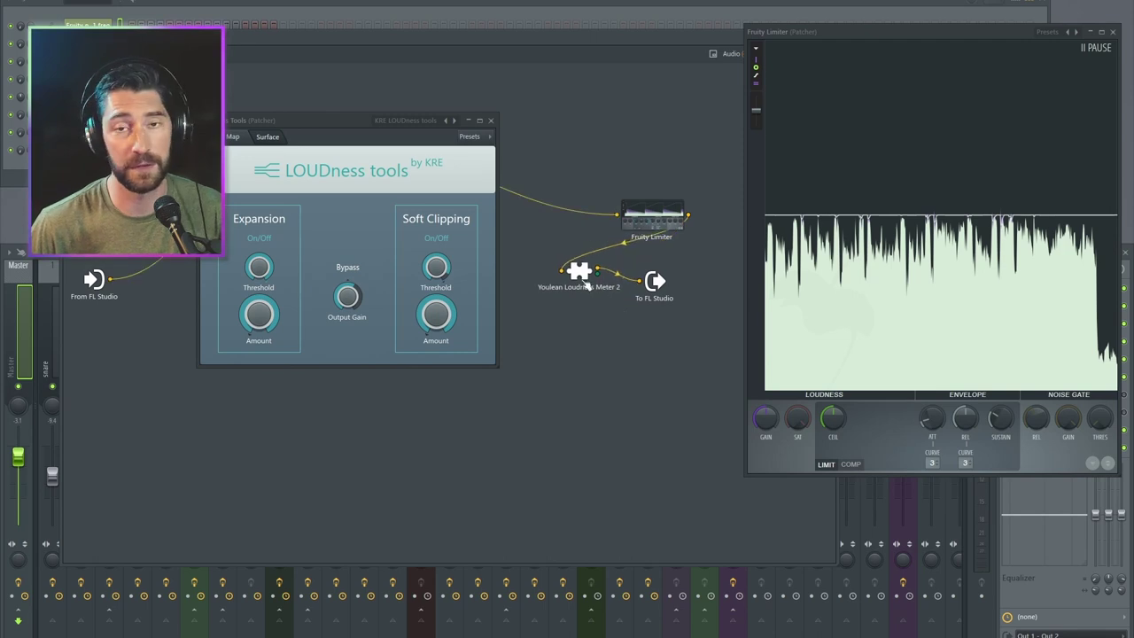
- Open the loudness meter, arrange it beside the Loudness Tools surface, and start playback with Bypass enabled
left_click(577, 271)
left_click_drag(591, 116, 728, 104)
left_click_drag(300, 121, 333, 12)
left_click_drag(635, 106, 615, 105)
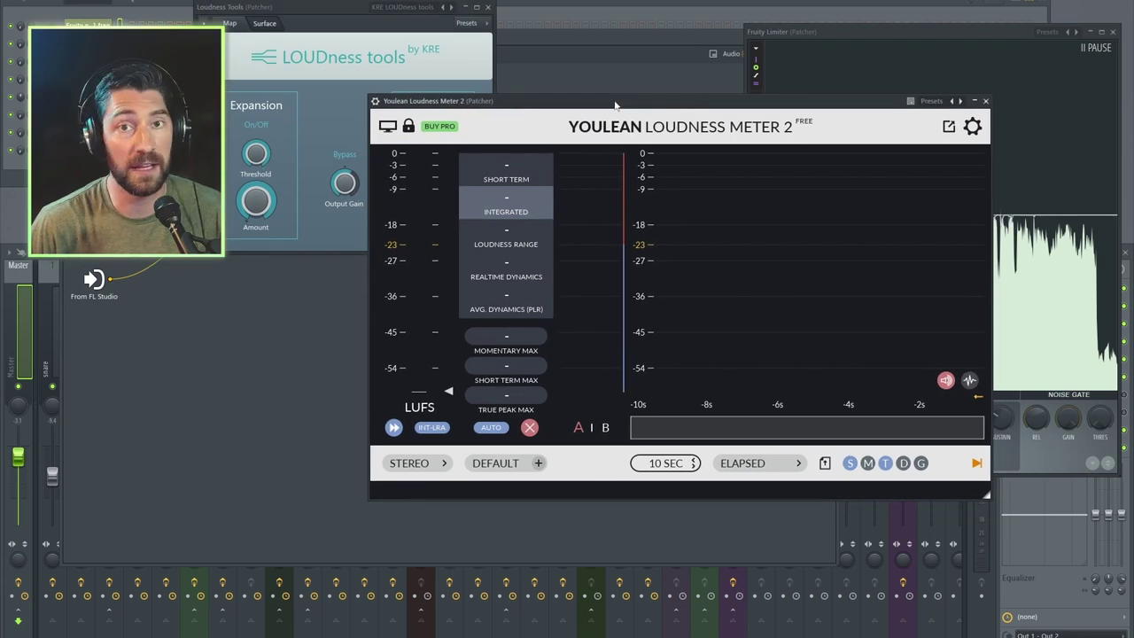
key("space")
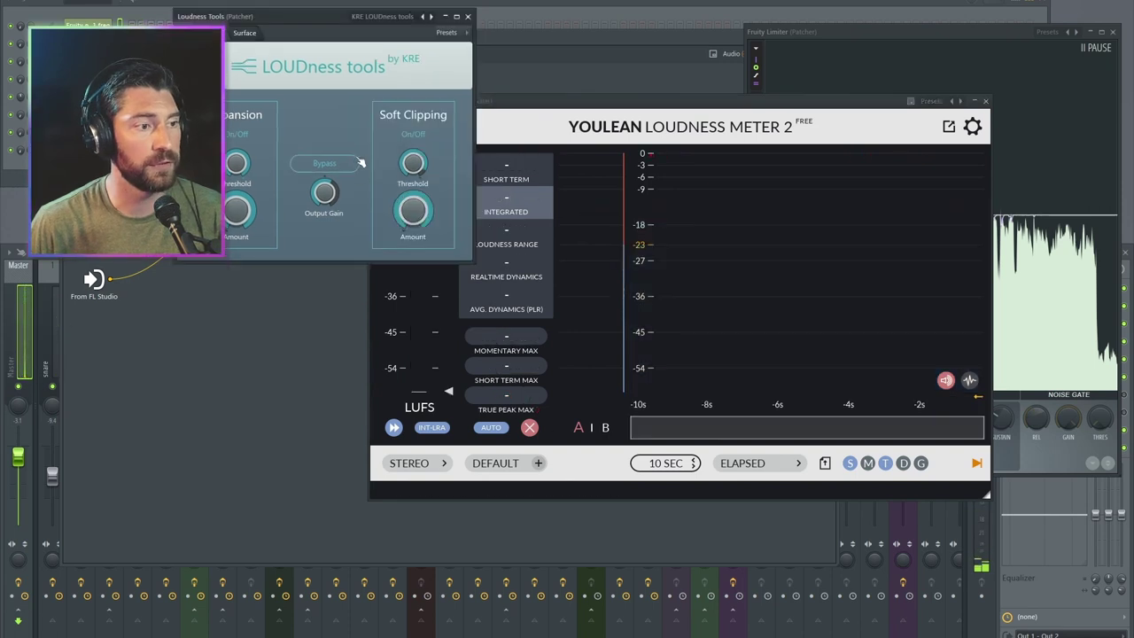
- Play the song with Bypass enabled to measure its loudness, then stop playback and clear the meter
left_click_drag(562, 108, 560, 105)
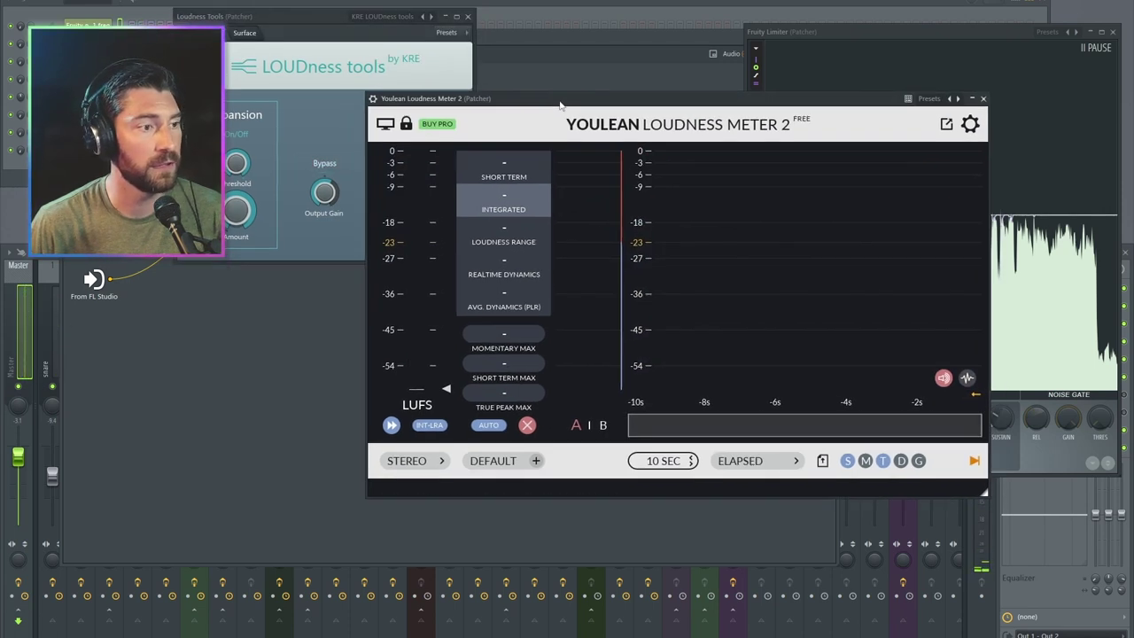
key("space")
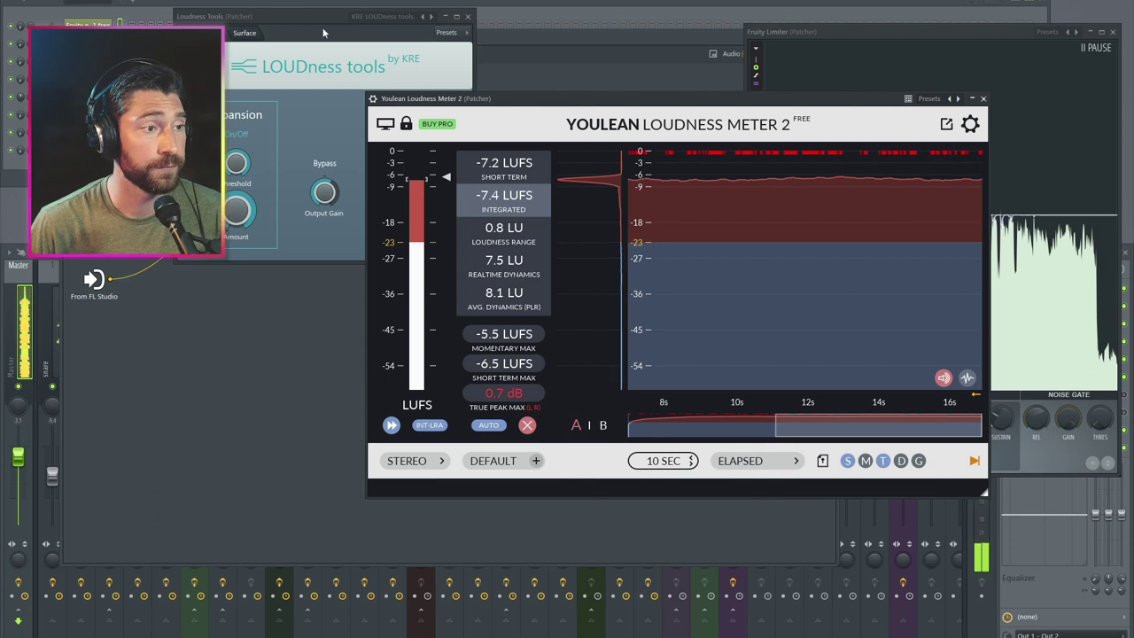
left_click(359, 51)
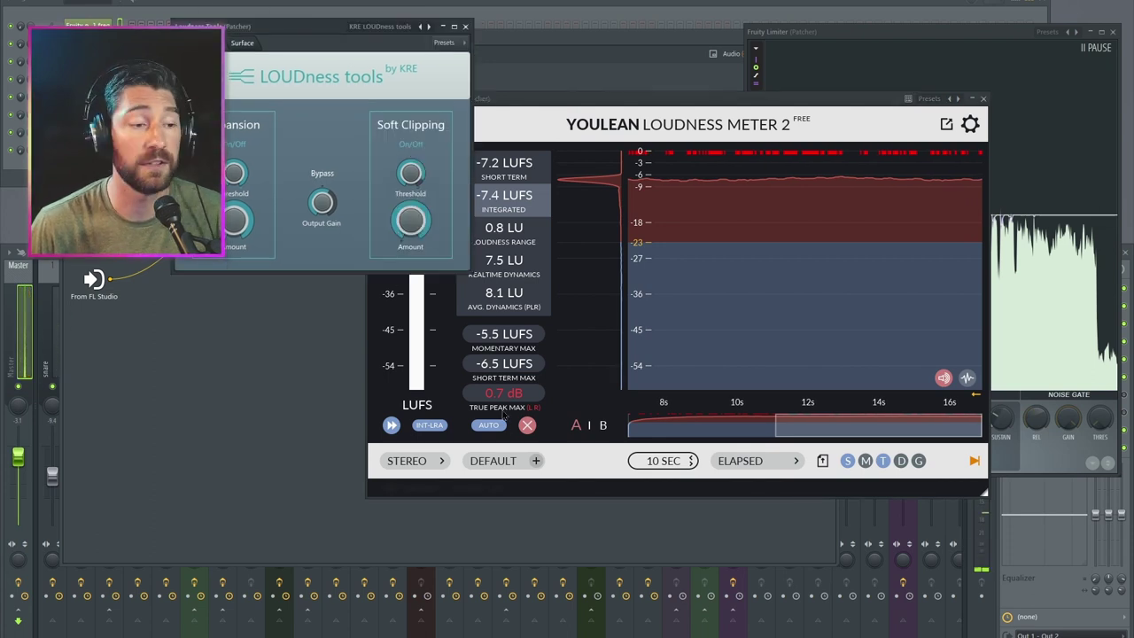
left_click(527, 425)
- Close the Loudness Tools window, feed the standalone Fruity Limiter into the final limiter, and route the FL Studio input through it
left_click_drag(312, 29, 308, 46)
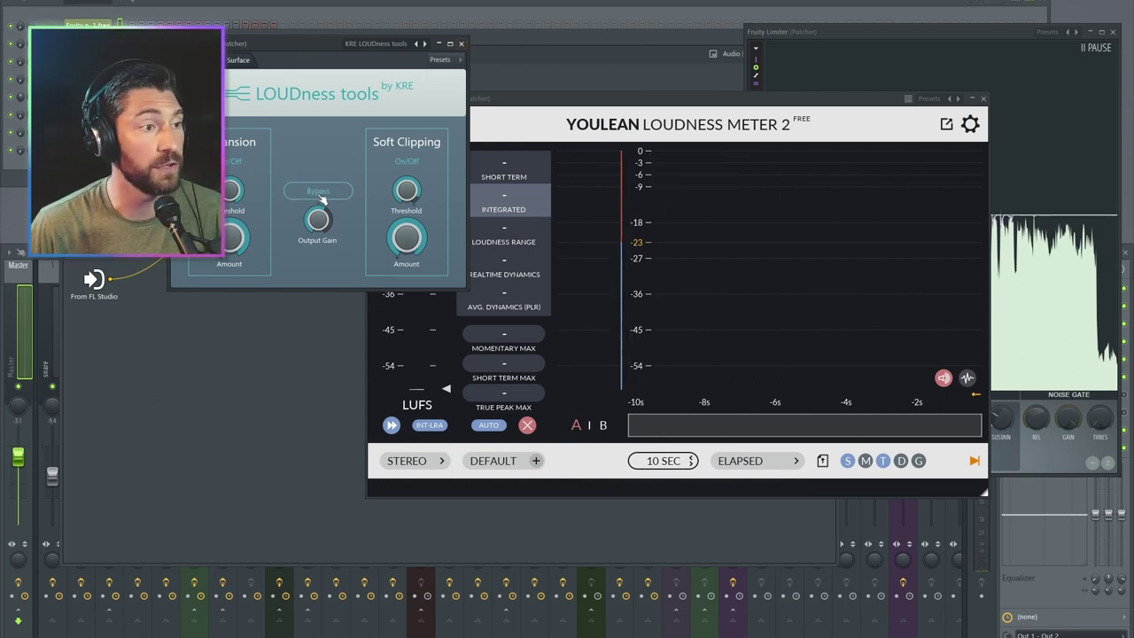
left_click(461, 45)
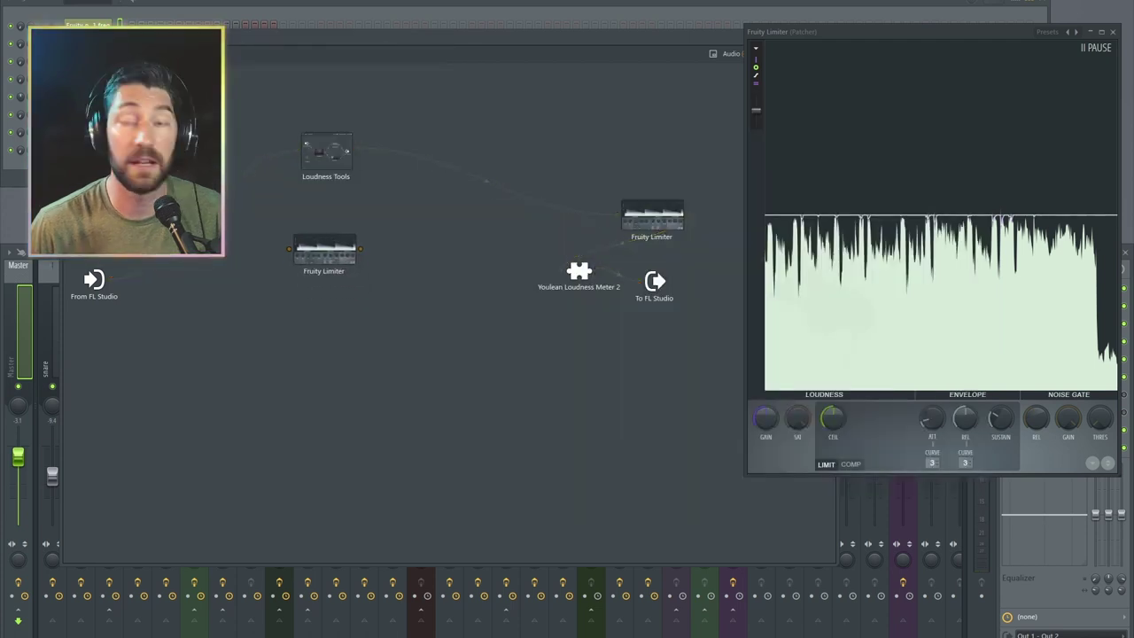
left_click_drag(363, 247, 616, 214)
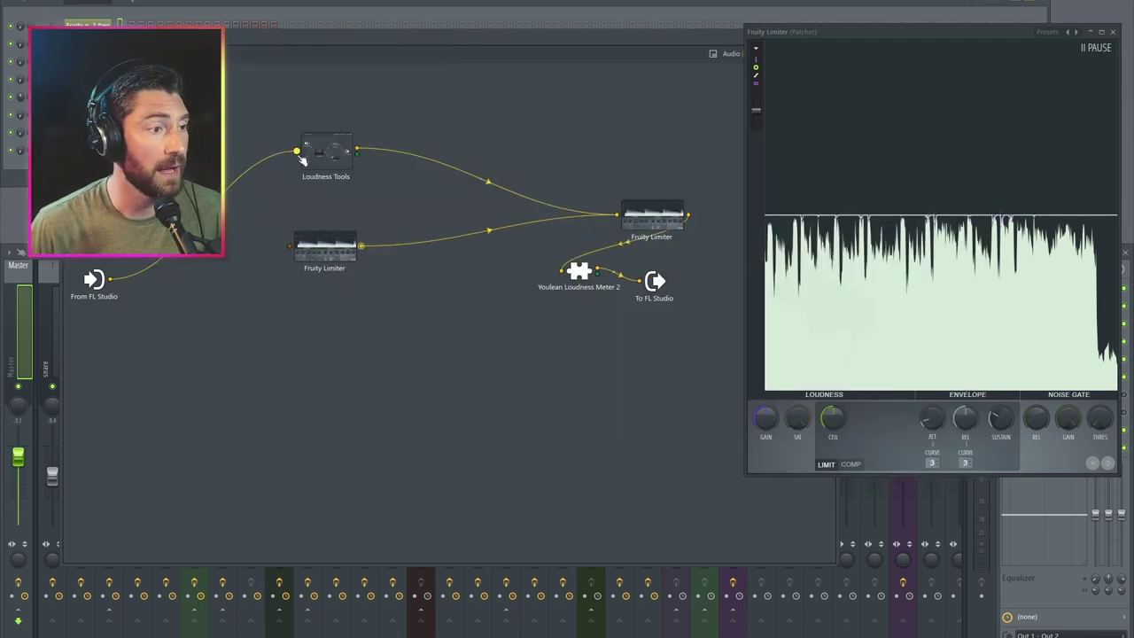
left_click_drag(324, 246, 324, 229)
- Open the loudness meter and the parallel Fruity Limiter, and arrange their windows so both are usable
double_click(578, 272)
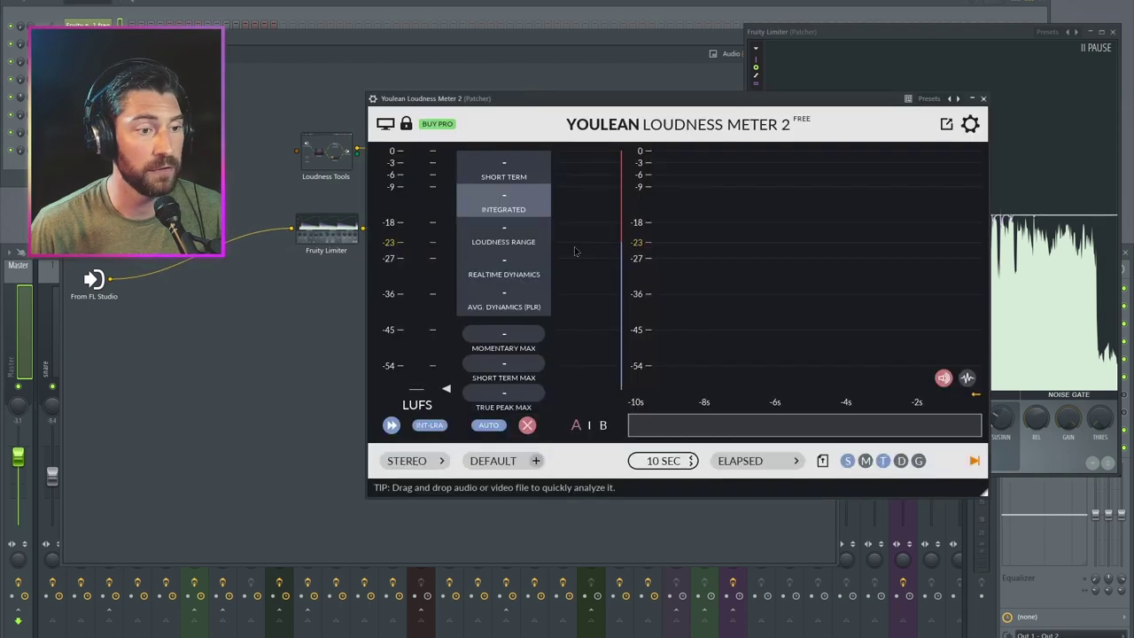
left_click_drag(598, 103, 637, 39)
double_click(330, 231)
left_click_drag(537, 227, 692, 269)
- Use the parallel Fruity Limiter in COMP mode, lowering its threshold and raising its gain while the song plays
left_click(561, 380)
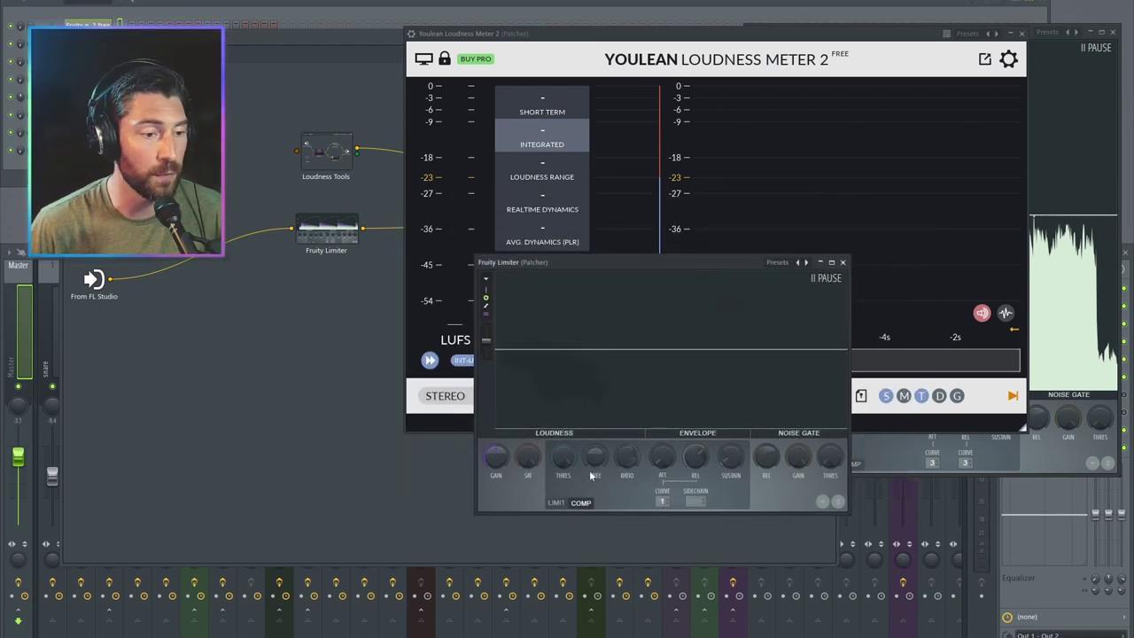
left_click_drag(563, 453, 565, 457)
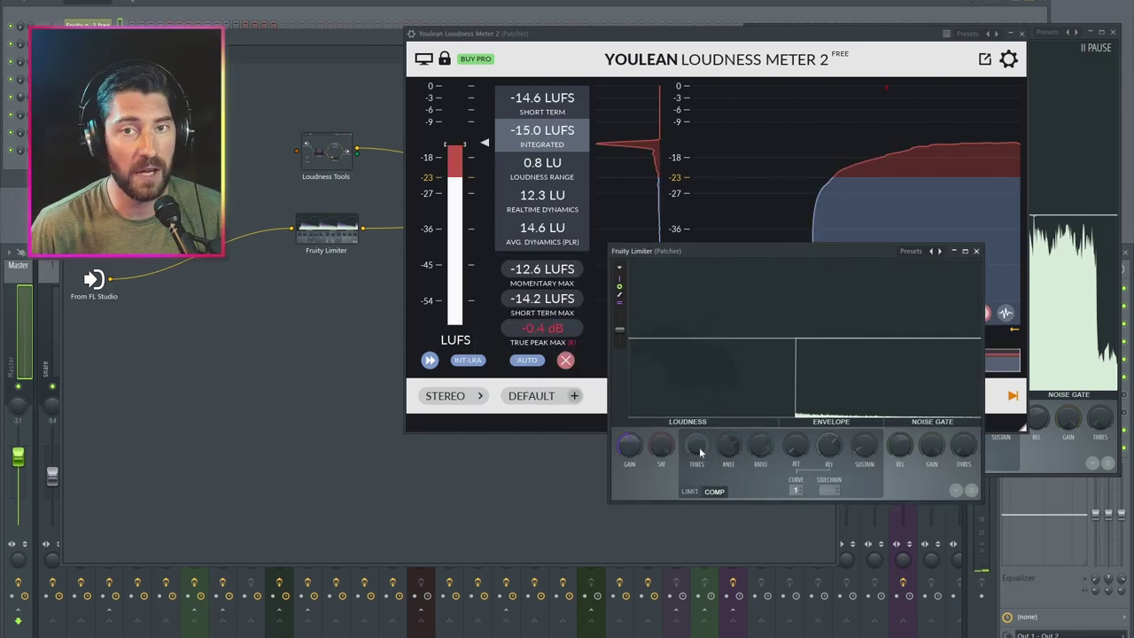
key("space")
left_click_drag(699, 449, 698, 470)
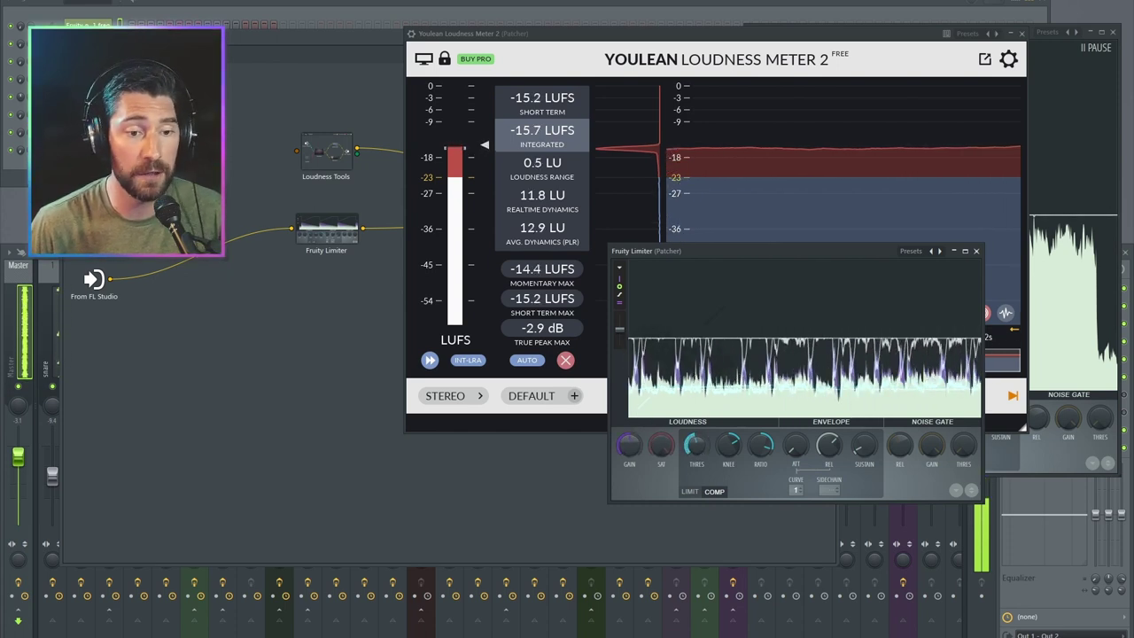
left_click_drag(627, 445, 628, 416)
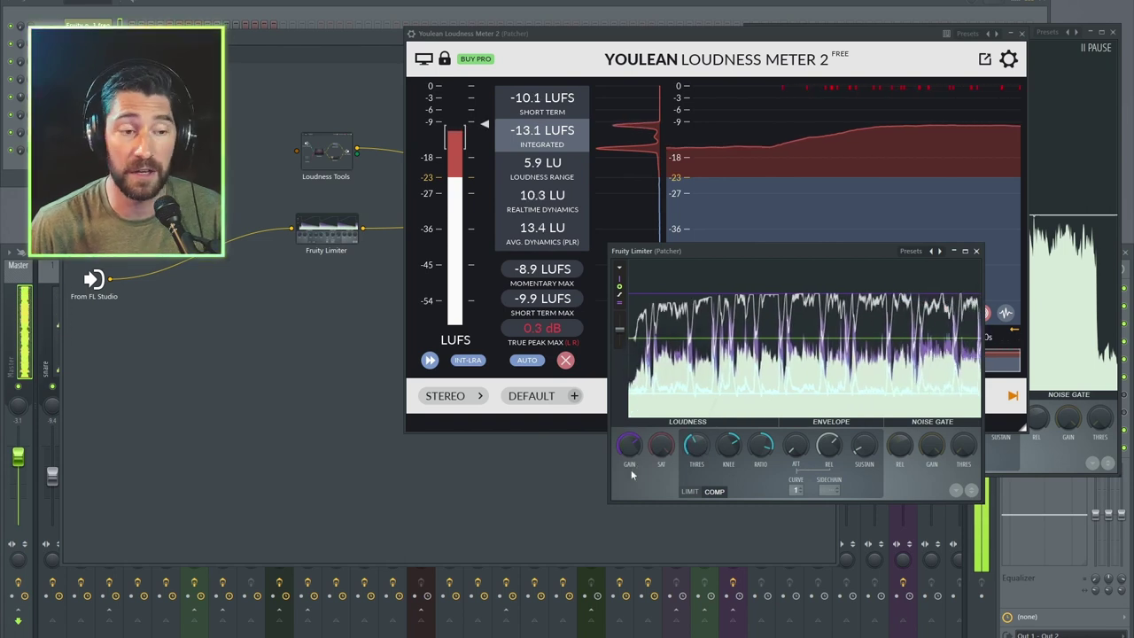
- Clear the loudness measurements, read the integrated loudness, and raise the compressor's gain further
left_click(565, 359)
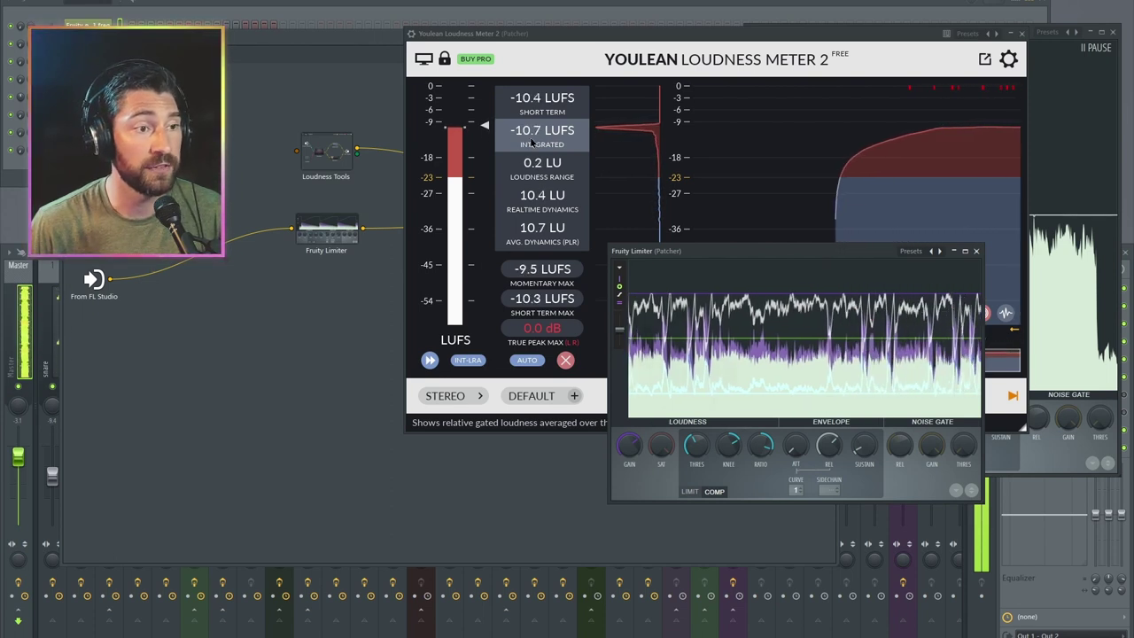
scroll(630, 448, "up", 3)
left_click_drag(631, 448, 630, 418)
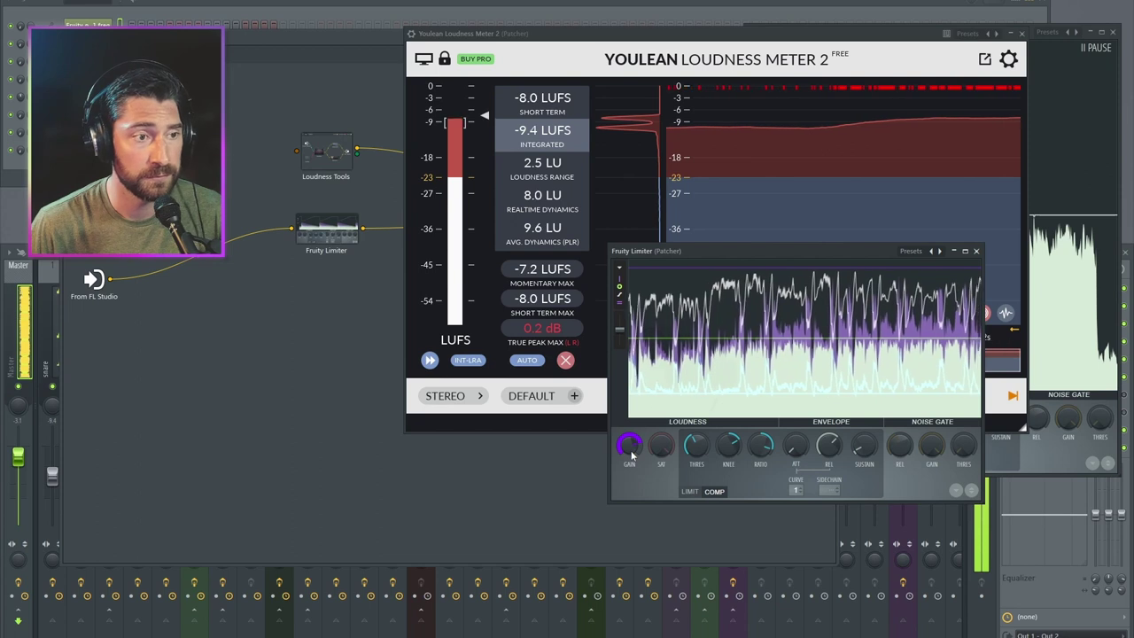
- Clear the meter, measure the compressed song's integrated loudness, and stop playback
left_click(565, 359)
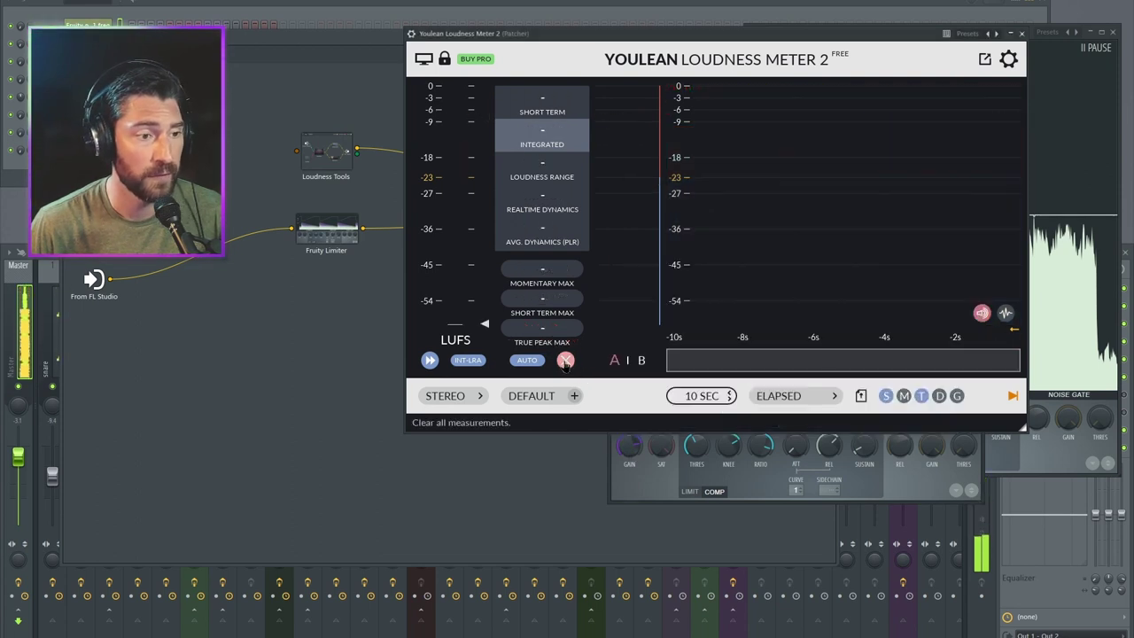
left_click(670, 489)
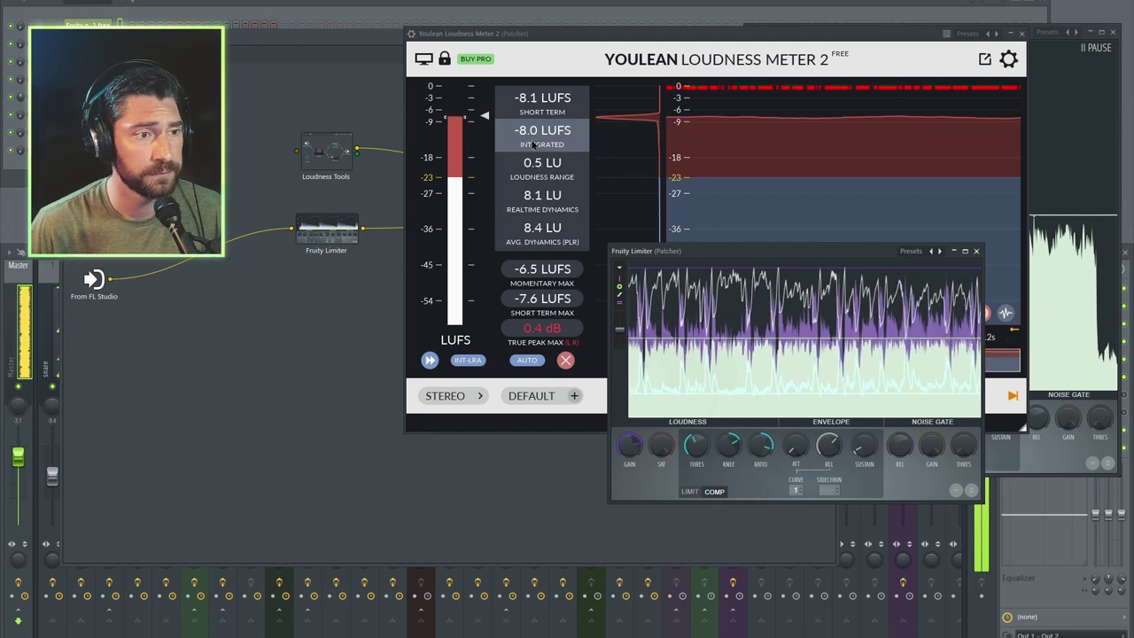
key("space")
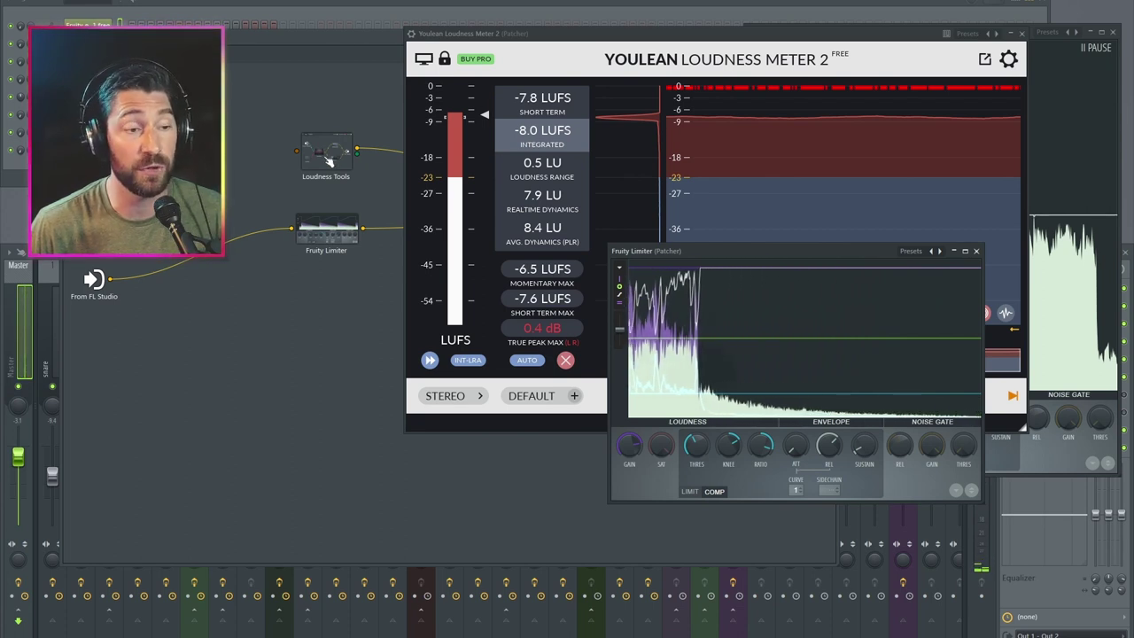
- Close the compressor and meter windows, and compare the song by switching the input between Fruity Limiter and Loudness Tools
left_click(976, 250)
left_click(1021, 34)
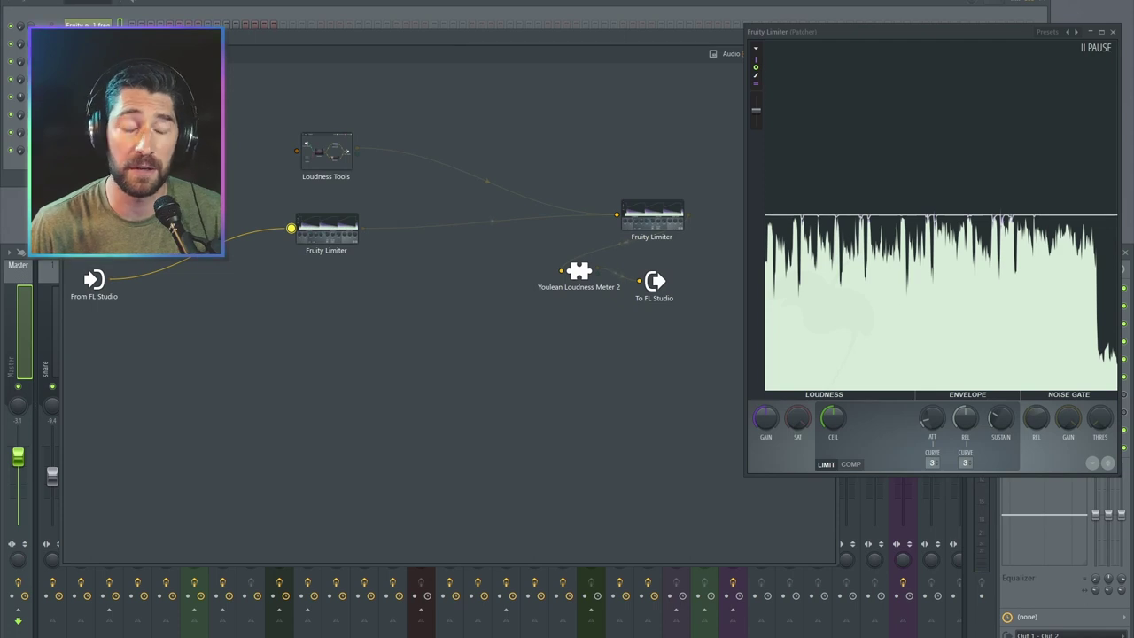
mouse_move(291, 228)
left_mouse_down()
mouse_move(270, 217)
mouse_move(289, 227)
left_mouse_up()
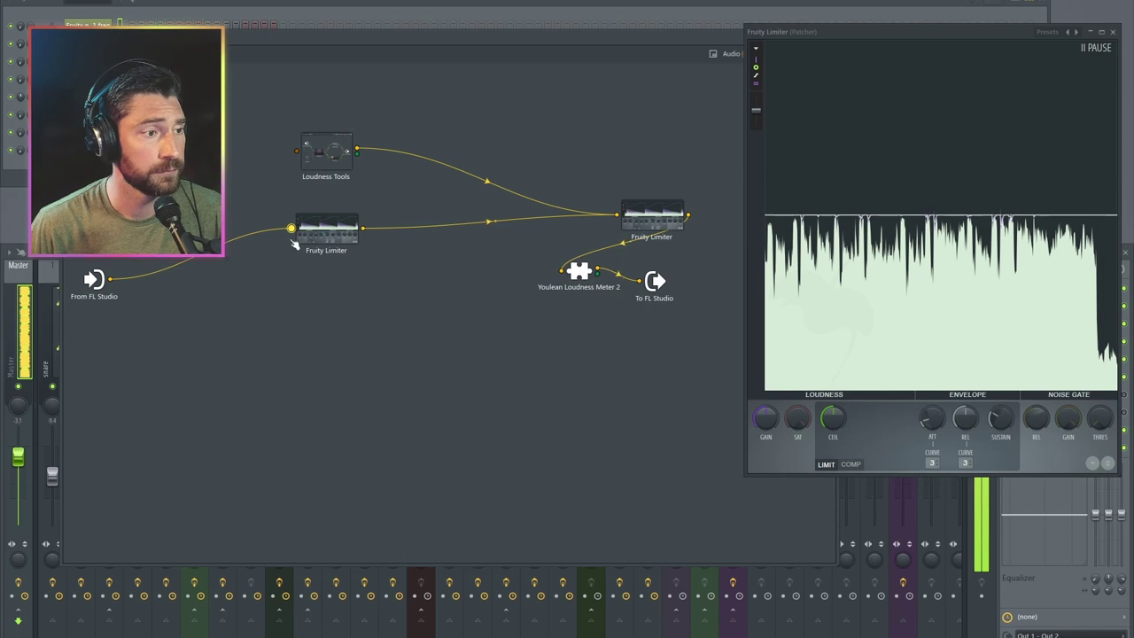
left_click_drag(292, 230, 280, 211)
left_click_drag(296, 151, 296, 150)
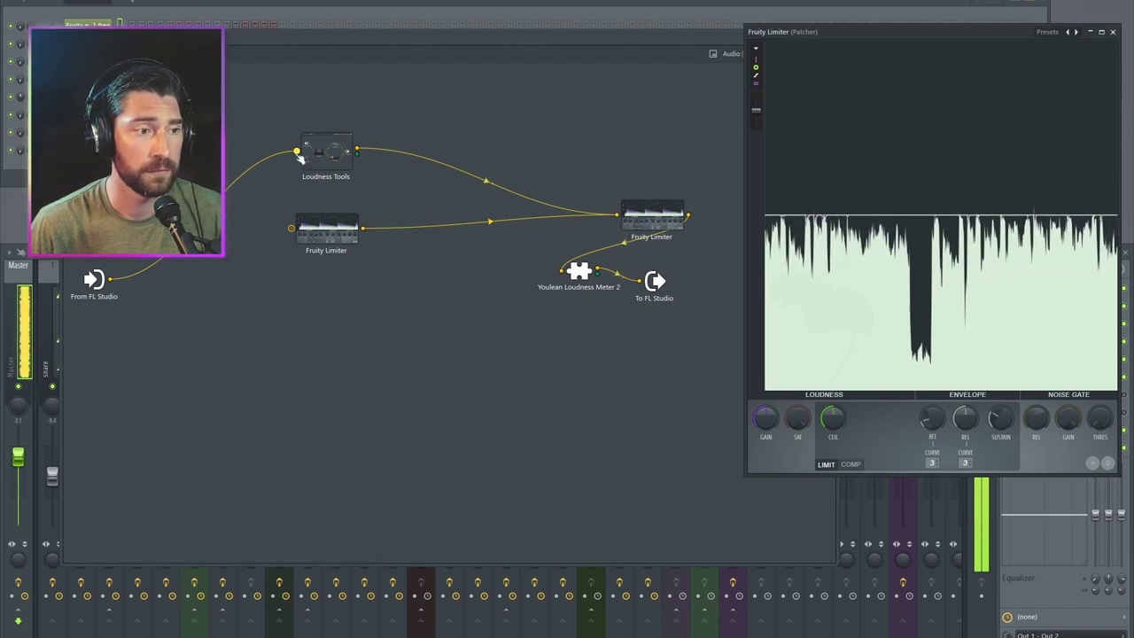
left_click_drag(297, 151, 292, 227)
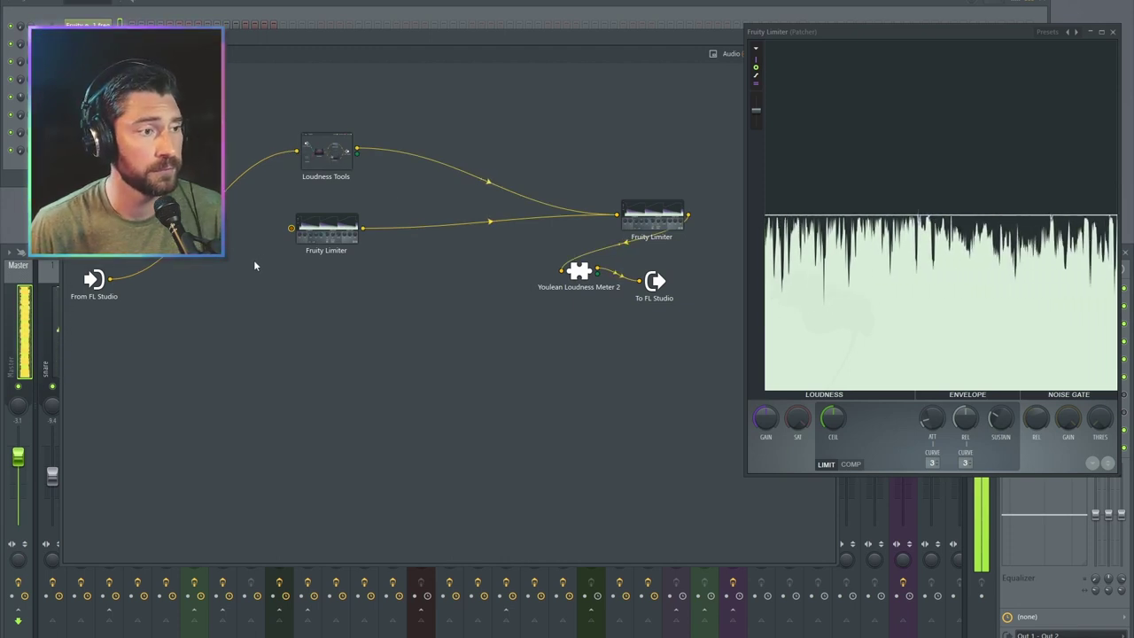
left_click_drag(296, 151, 268, 168)
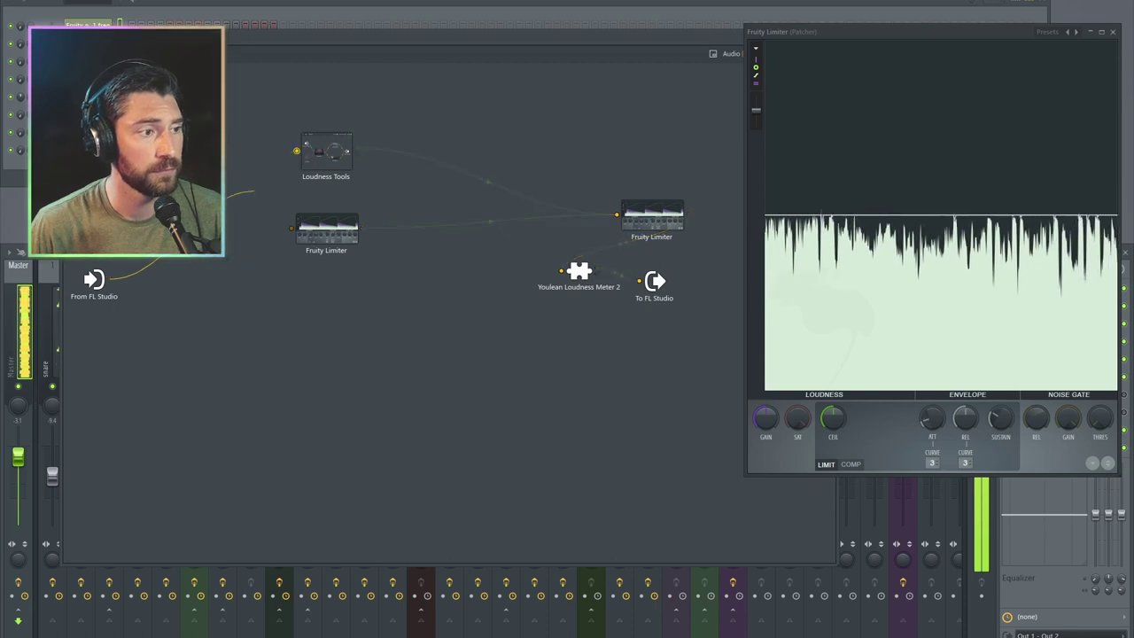
left_click_drag(291, 228, 292, 228)
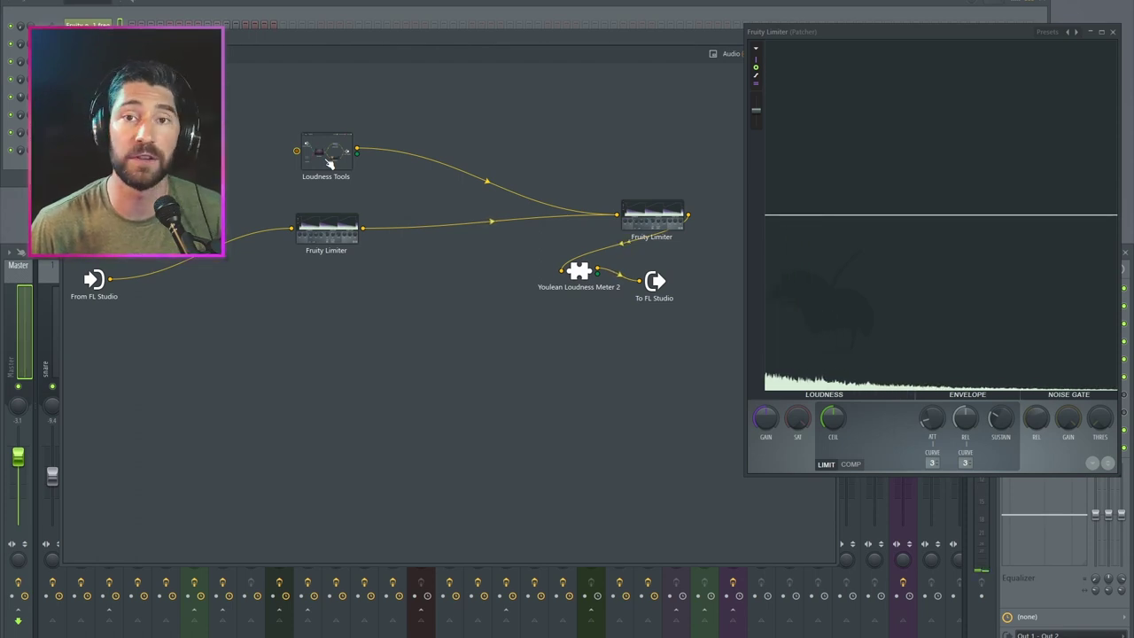
- Disconnect the input from the Fruity Limiter, add Maximus, and wire it between the input and the final limiter
left_click(226, 246)
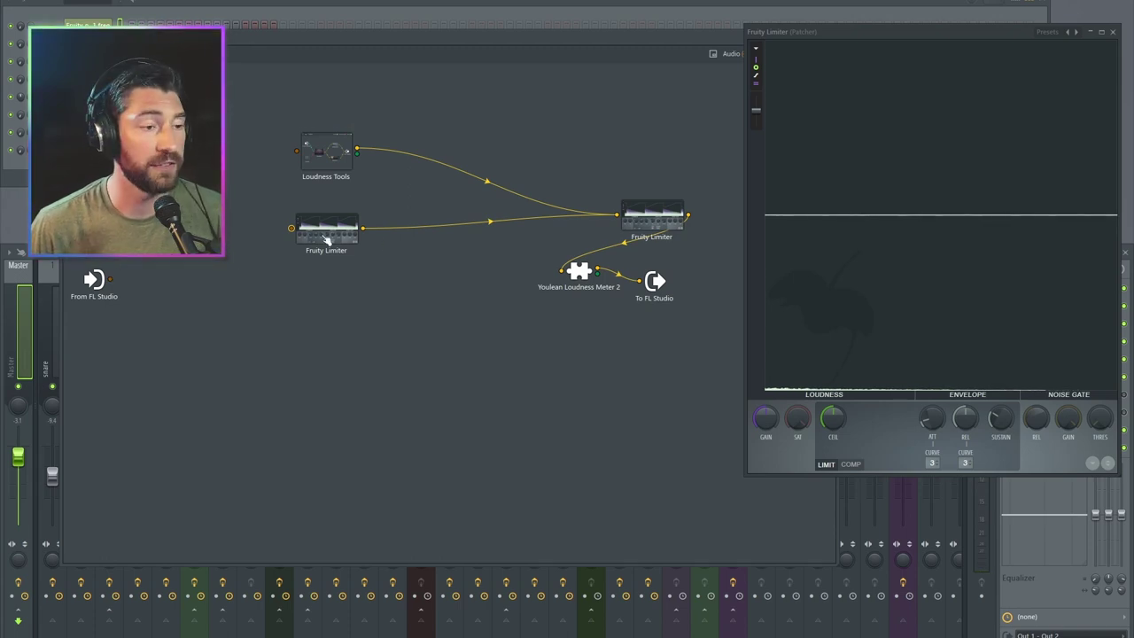
right_click(319, 302)
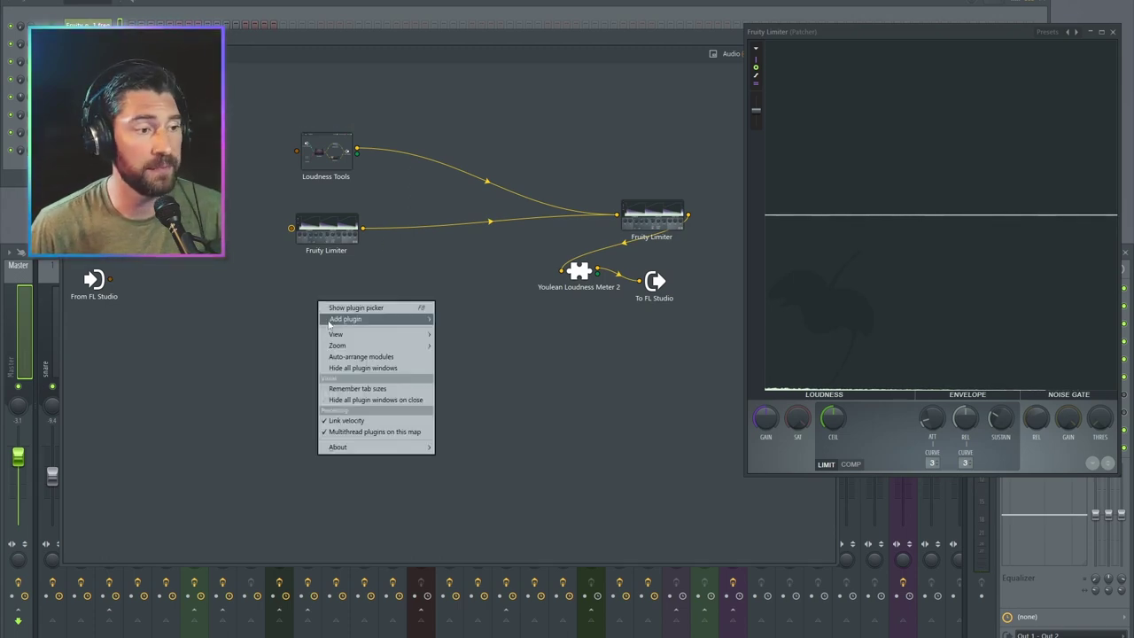
mouse_move(331, 321)
left_click(556, 452)
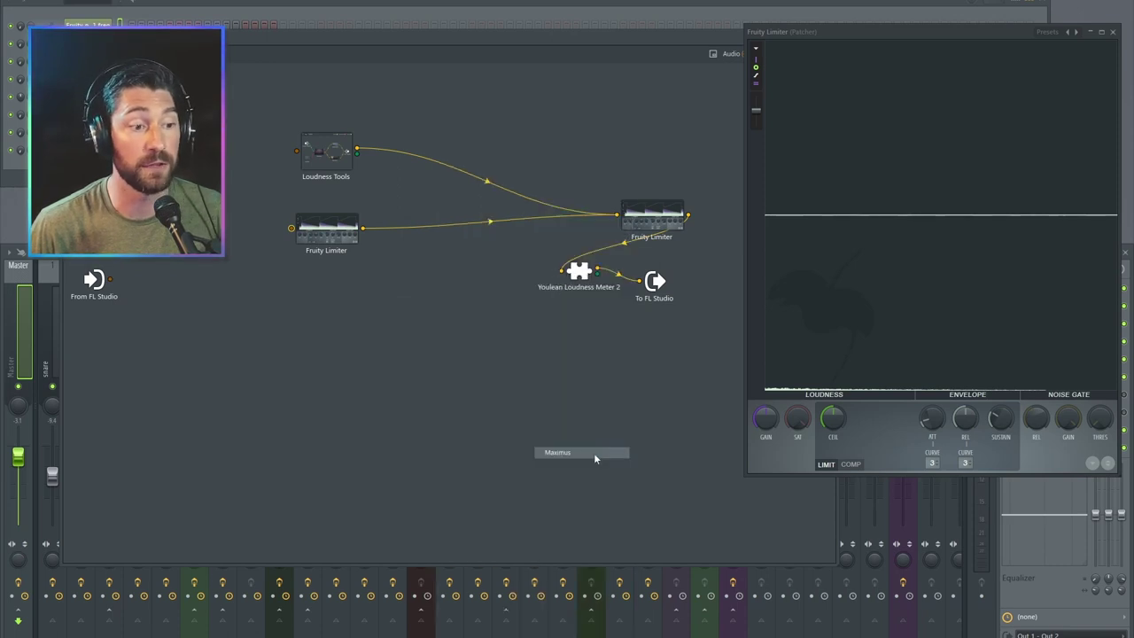
left_click_drag(362, 308, 616, 215)
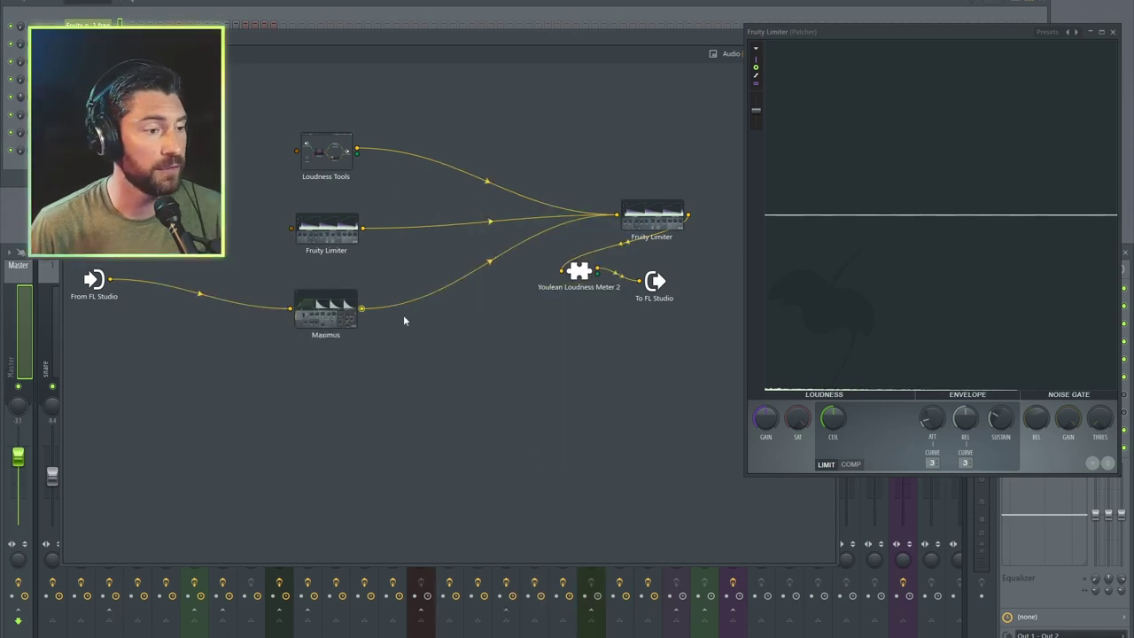
- Open Maximus and the loudness meter, and clear the meter's measurements
double_click(325, 310)
left_click_drag(481, 96, 429, 140)
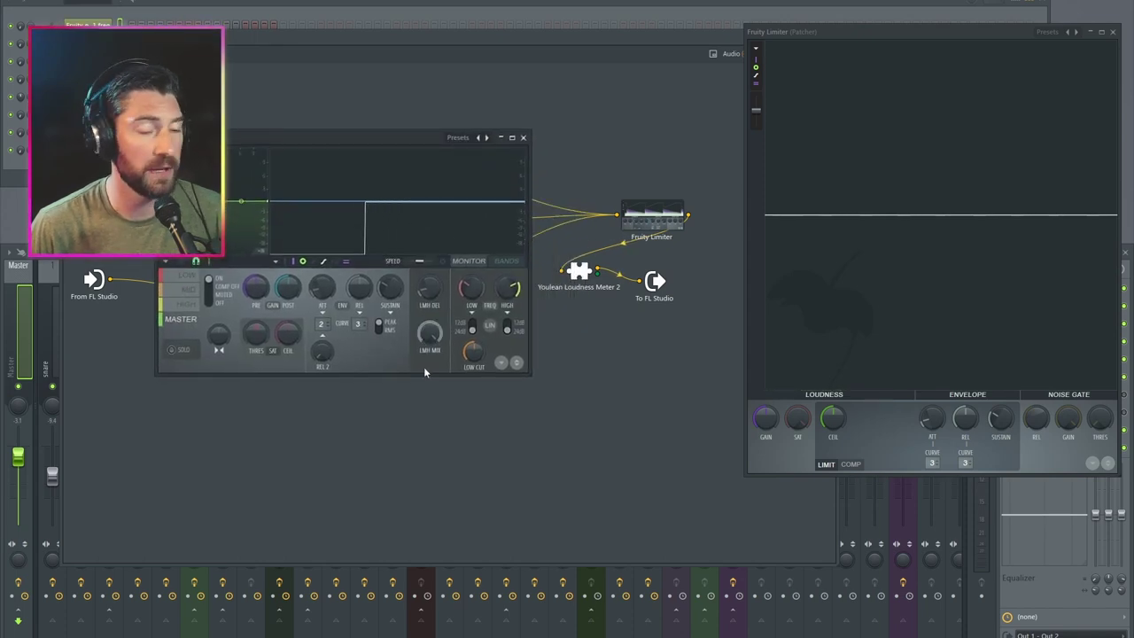
double_click(578, 275)
left_click(565, 359)
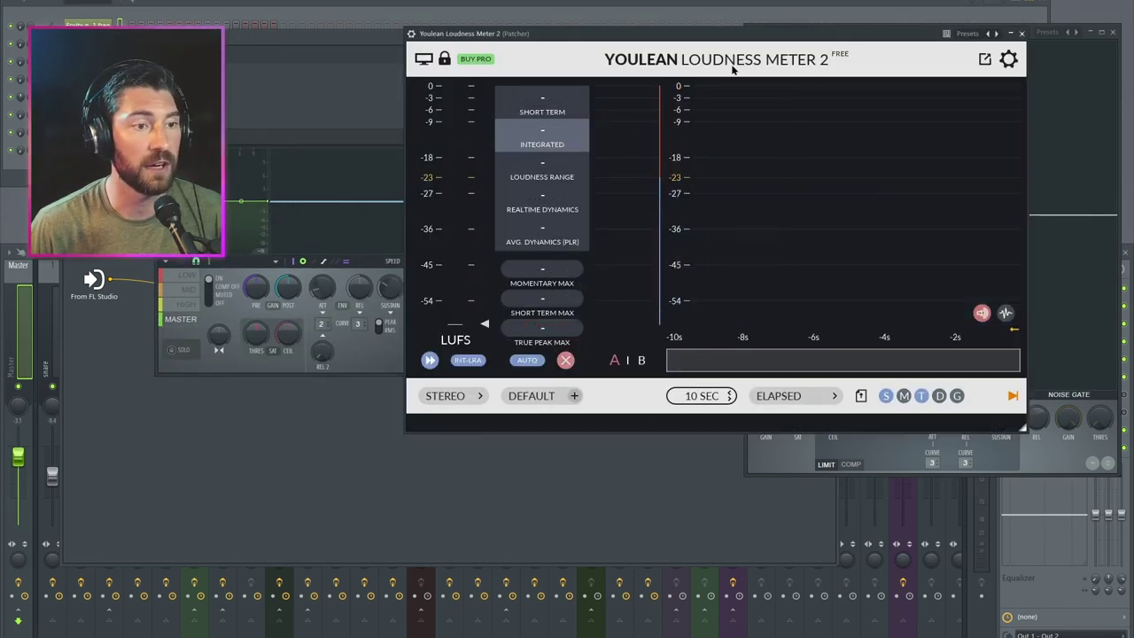
- Load the Max loudness 2 mastering preset in Maximus
left_click_drag(344, 142, 398, 156)
left_click(481, 152)
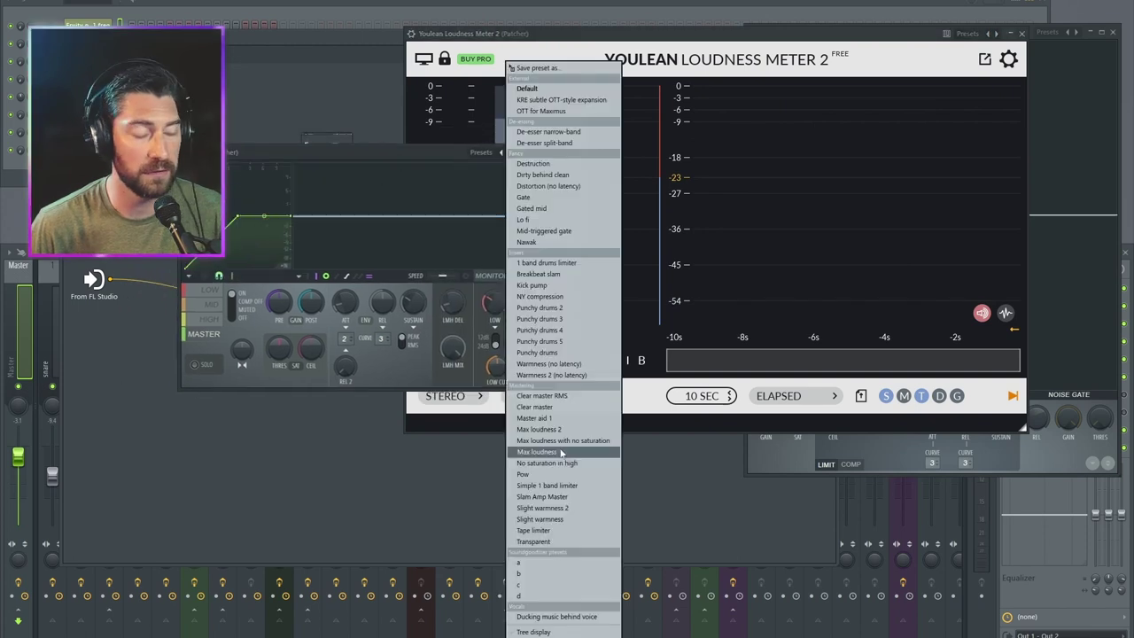
left_click(540, 429)
- Move Maximus clear of the meter readings and play the song to measure its loudness through the preset
left_click_drag(377, 154, 371, 314)
key("space")
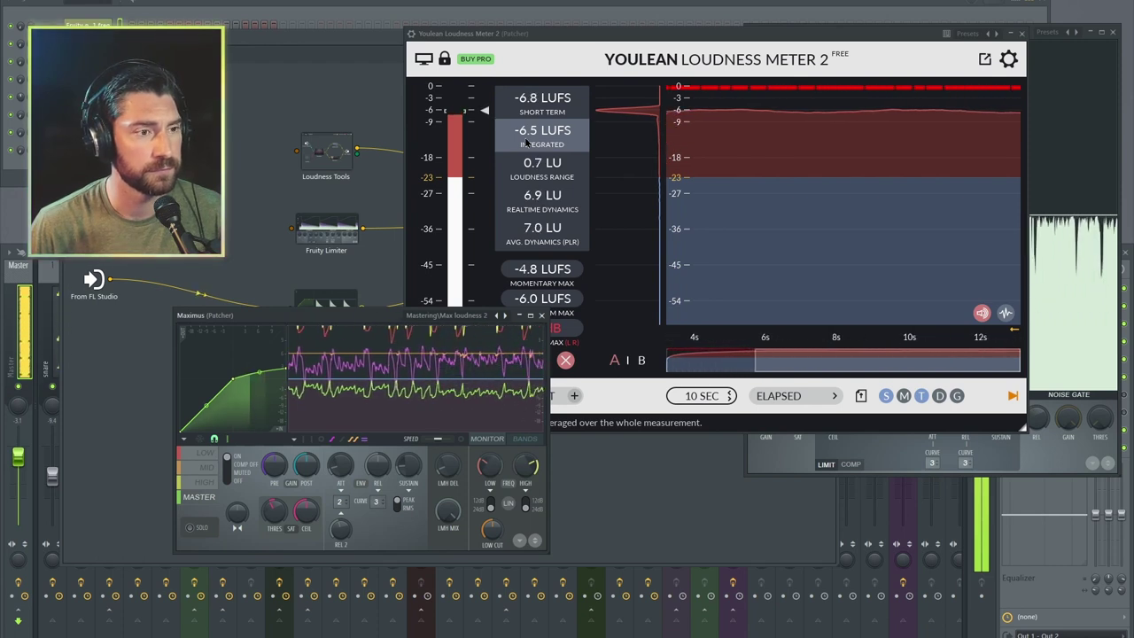
key("space")
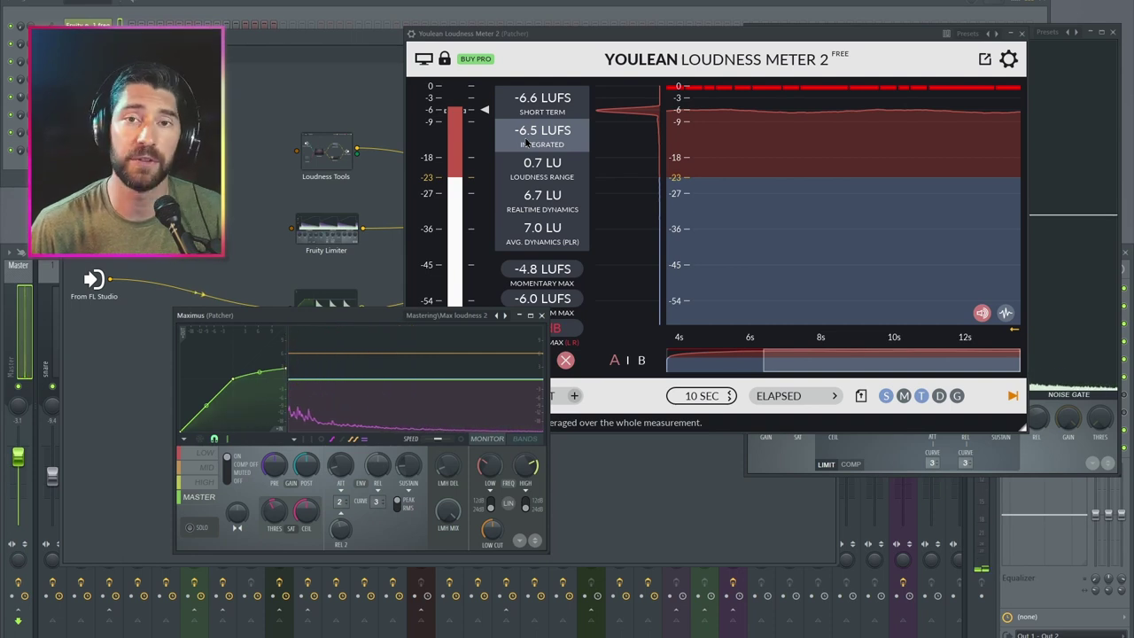
- Move Maximus aside, route the FL Studio input back into Loudness Tools, and play the song to measure its loudness
left_click_drag(383, 317, 475, 315)
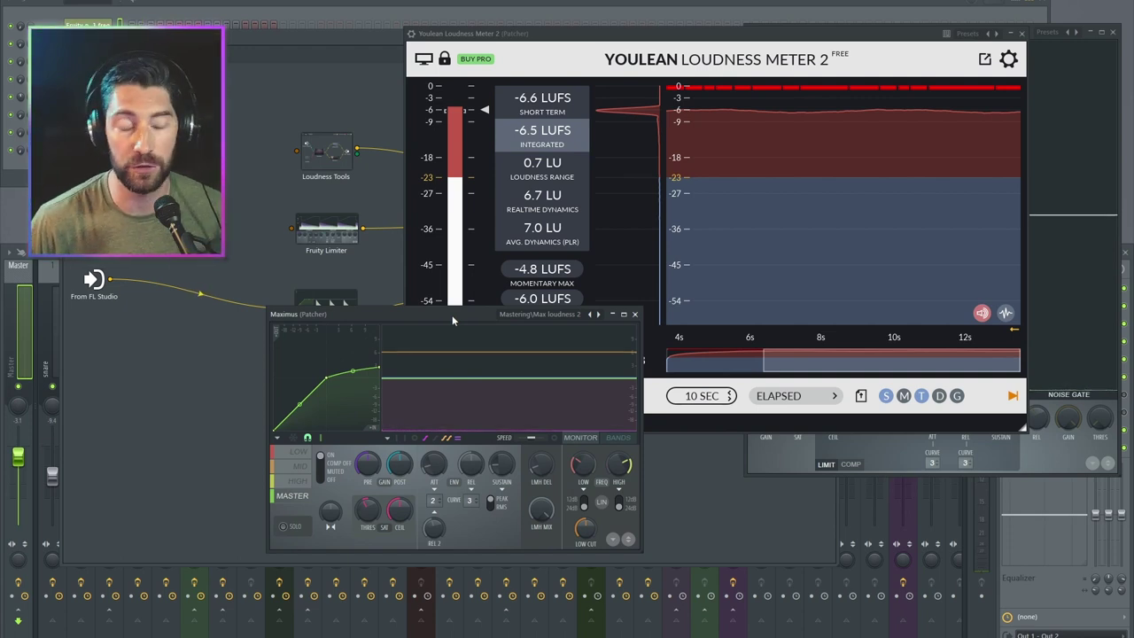
left_click_drag(472, 314, 457, 318)
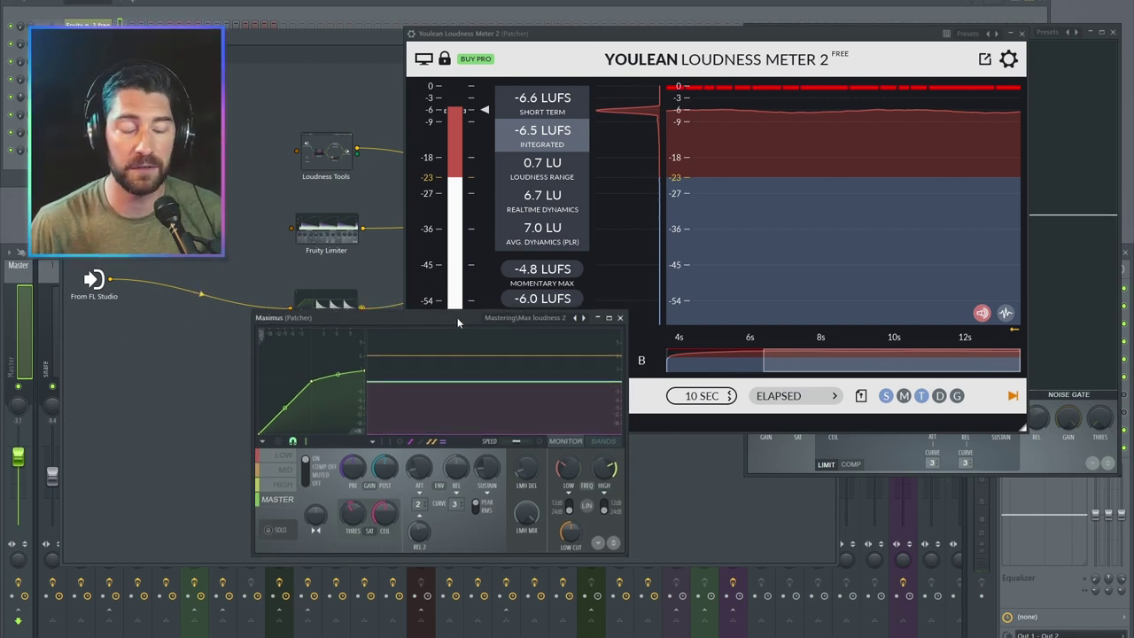
left_click(343, 305)
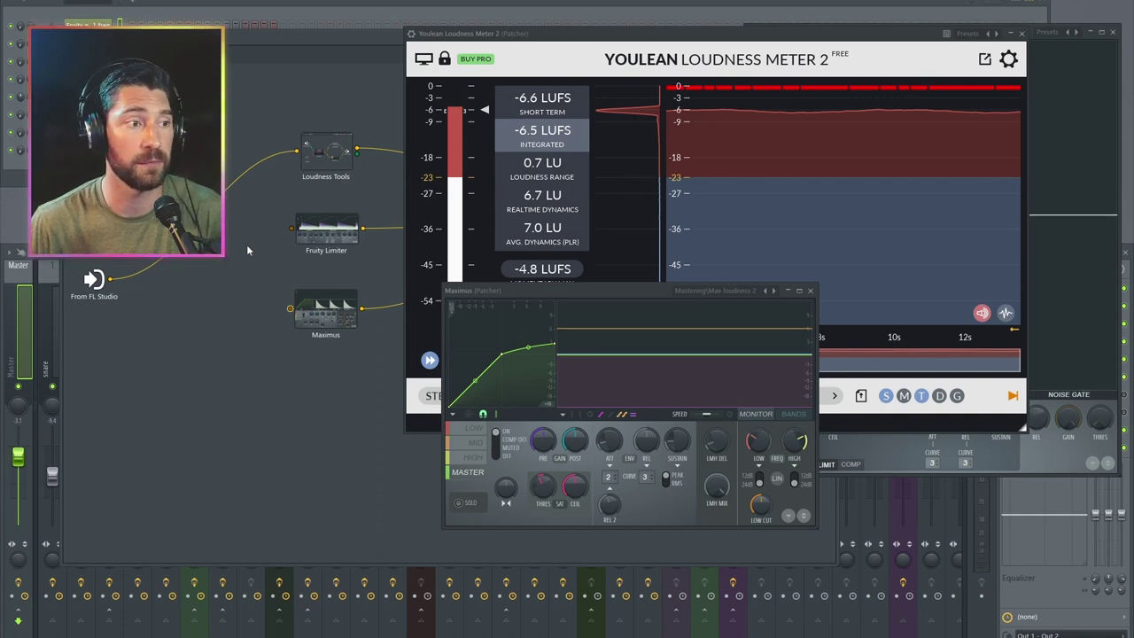
key("space")
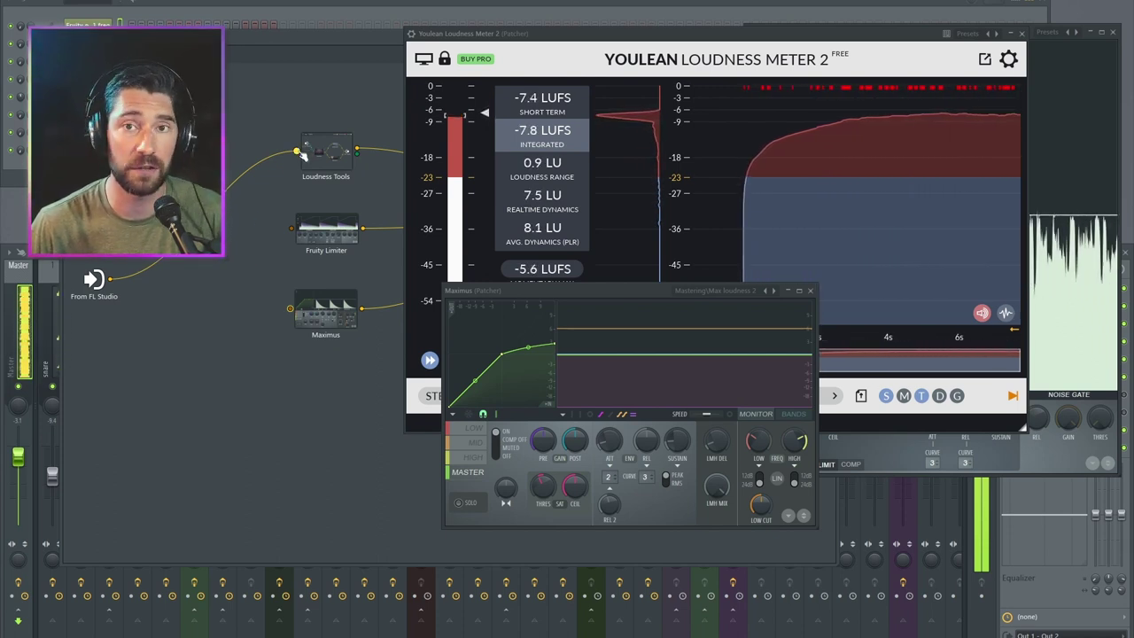
- Route the FL Studio input into Maximus during playback to measure its loudness, and stop the song
left_click_drag(298, 152, 290, 308)
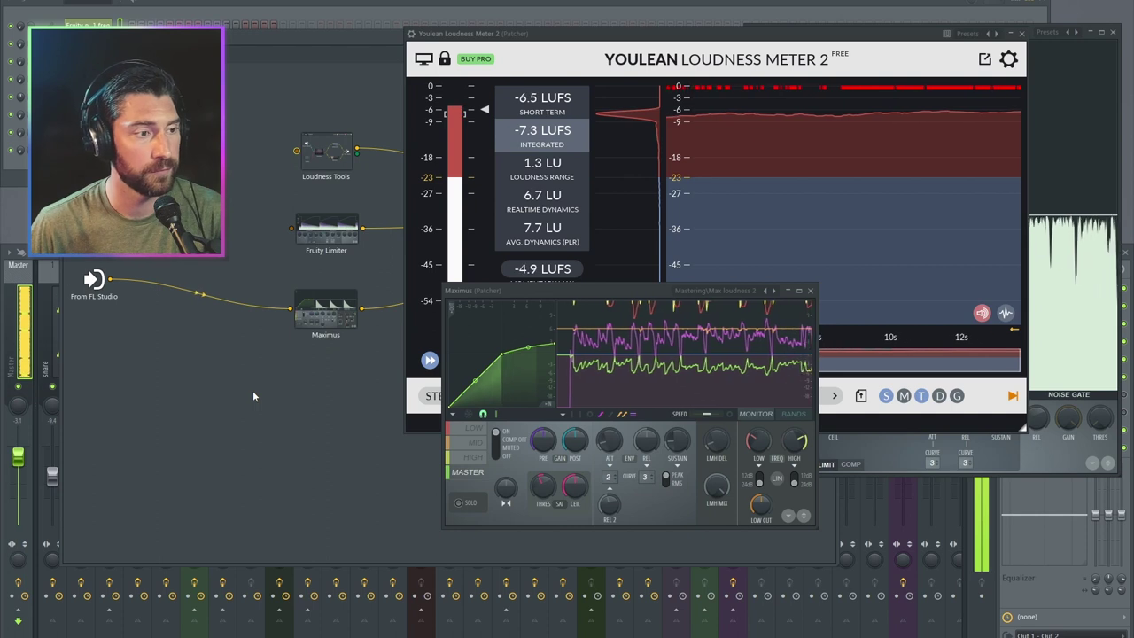
key("space")
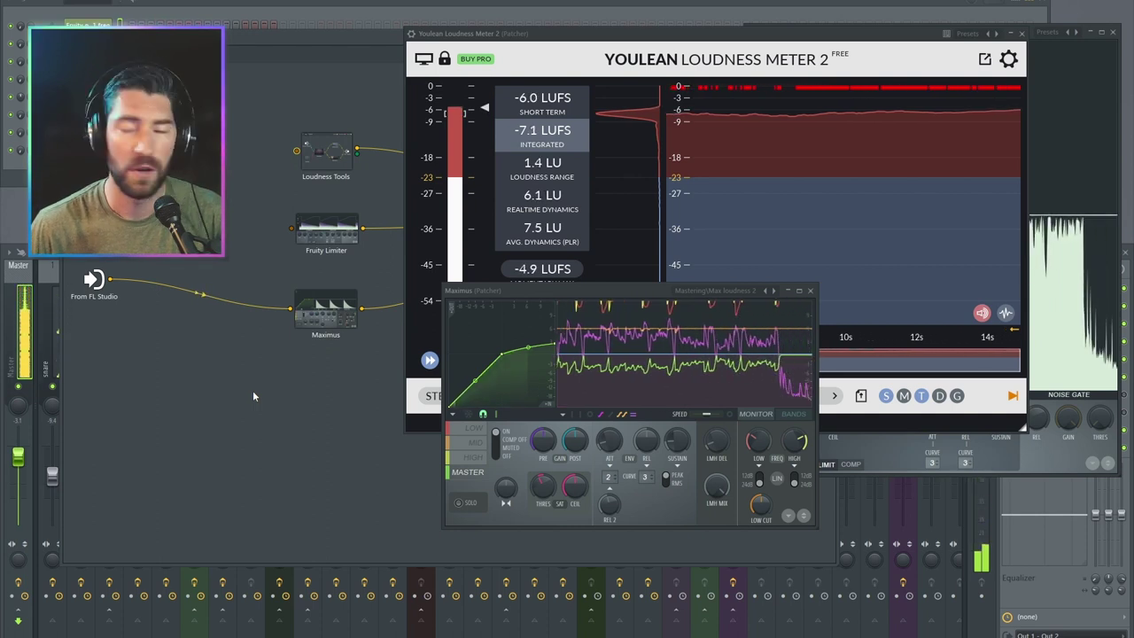
- Load the Clear master mastering preset in Maximus
left_click_drag(638, 290, 513, 273)
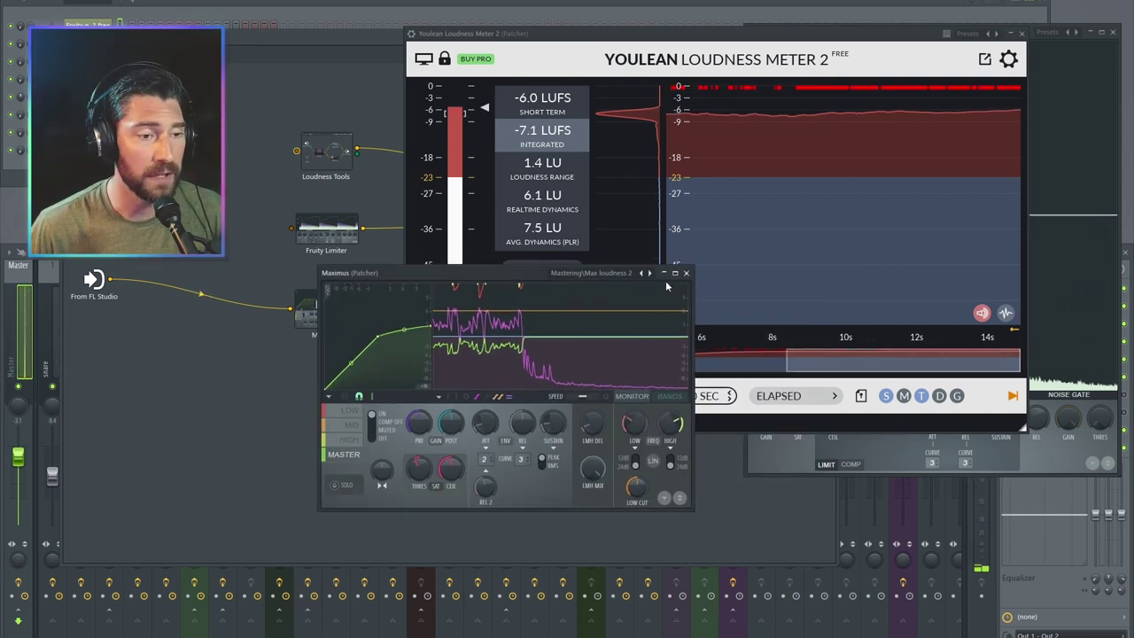
right_click(646, 273)
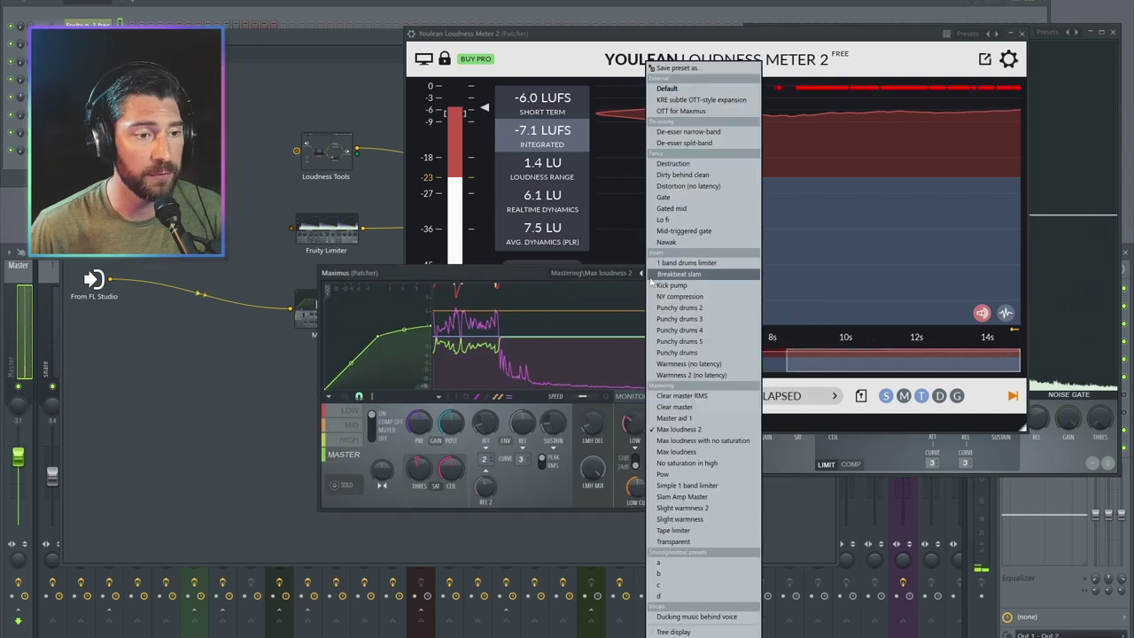
left_click(676, 407)
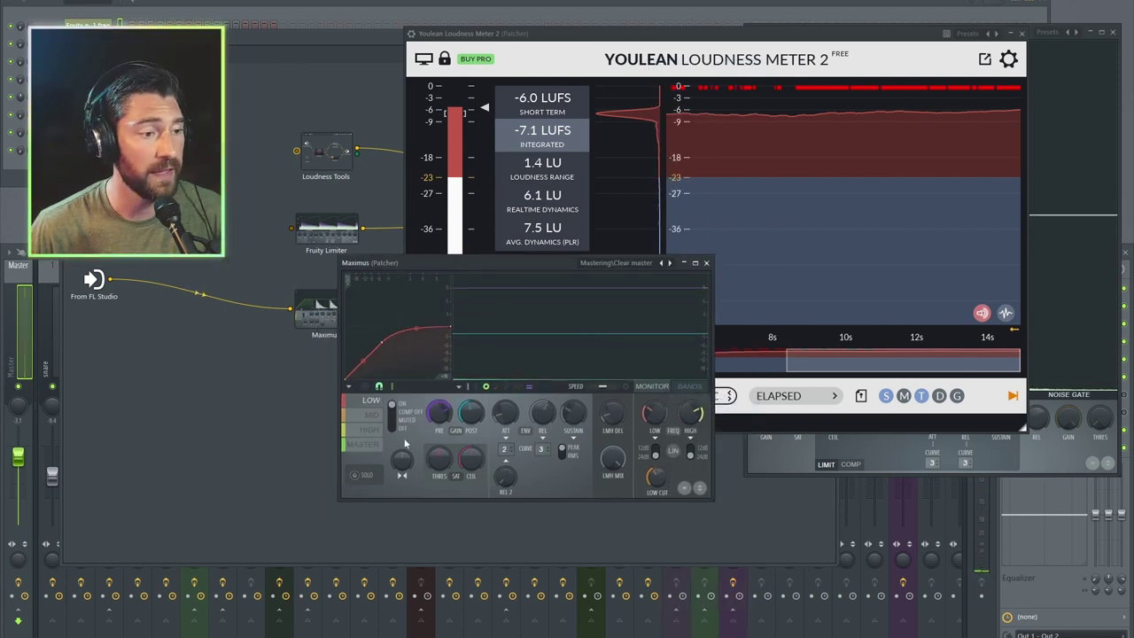
- Move Maximus clear of the meter readings, clear the meter, and play the song to measure the Clear master preset's loudness
left_click_drag(517, 266, 269, 193)
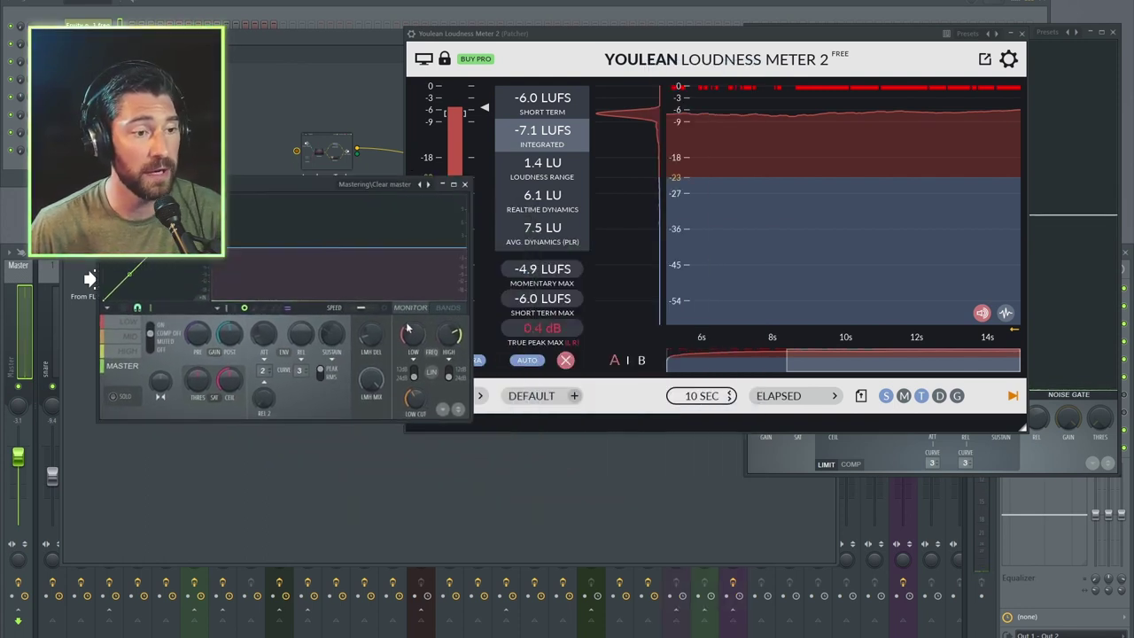
left_click(565, 360)
left_click(311, 190)
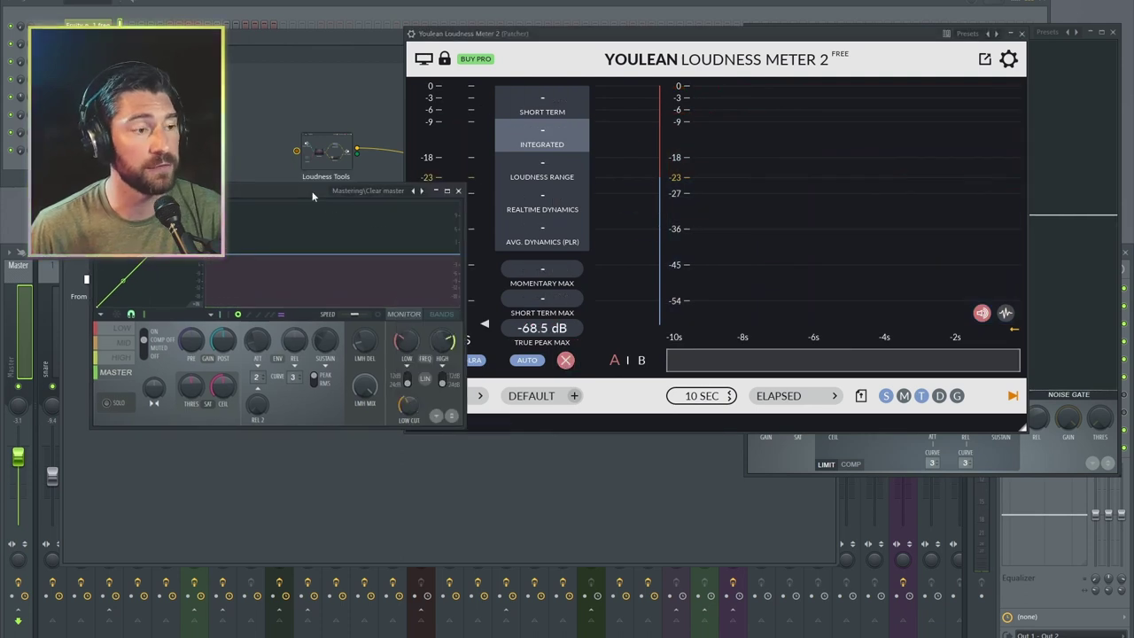
key("space")
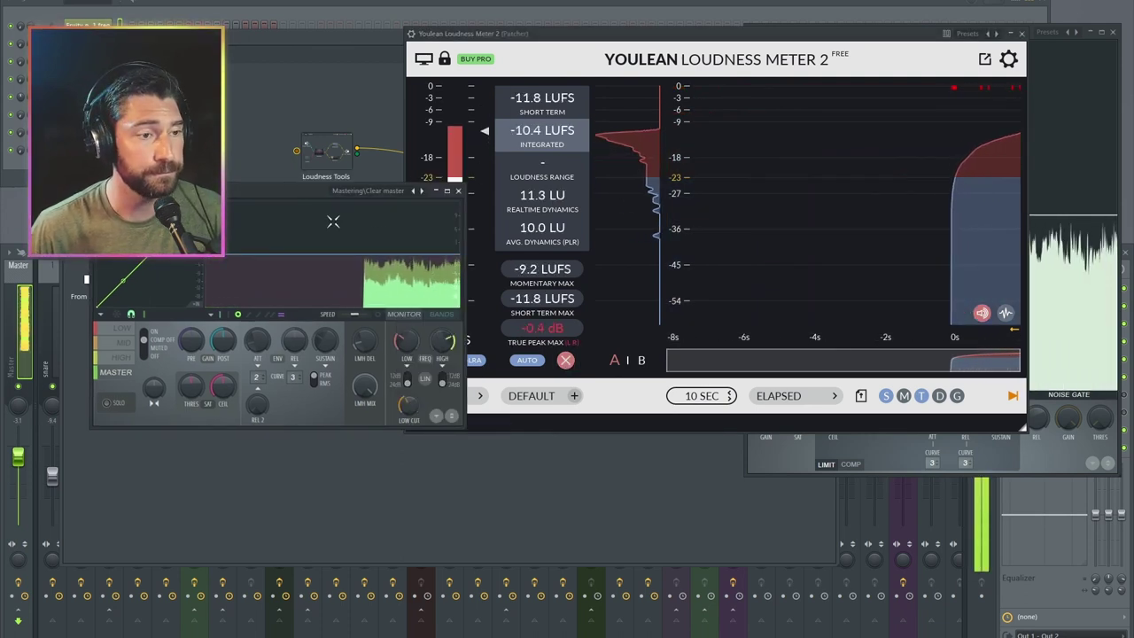
left_click_drag(301, 197, 309, 214)
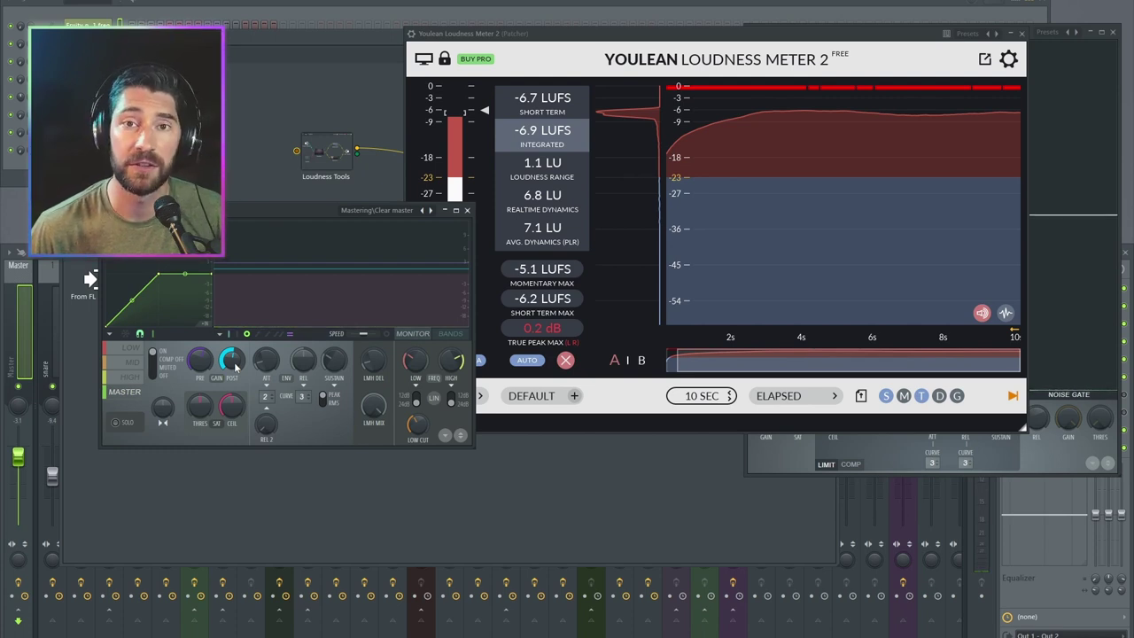
- Close Maximus and the loudness meter, and alternate the FL Studio input between Maximus and Loudness Tools during playback to compare their sound
left_click(467, 211)
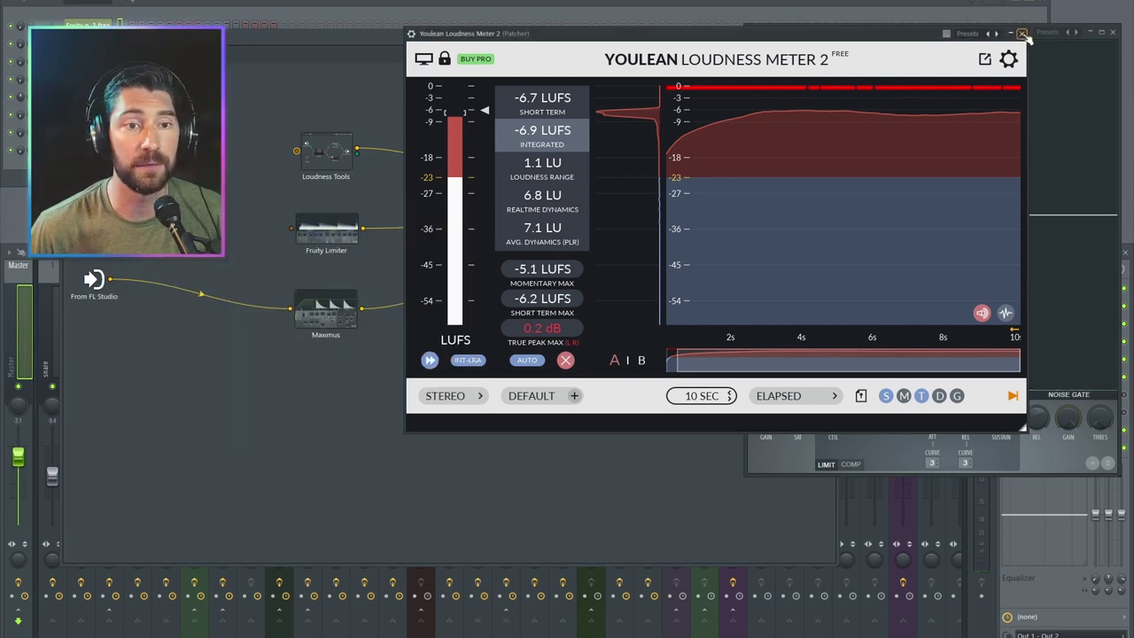
left_click(1022, 34)
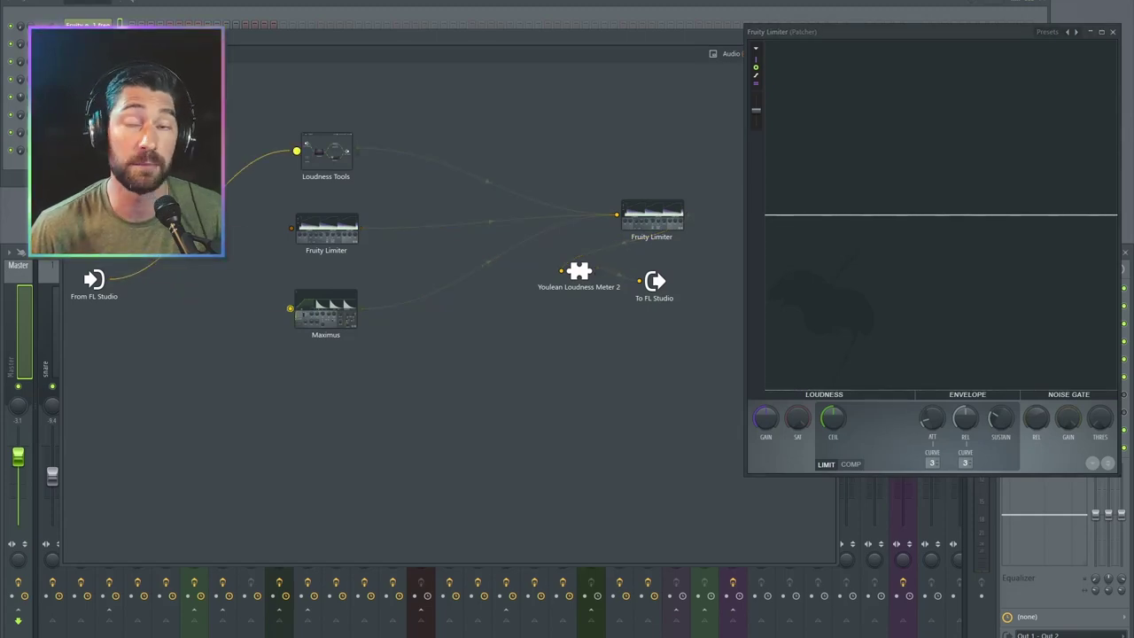
left_click_drag(283, 359, 290, 308)
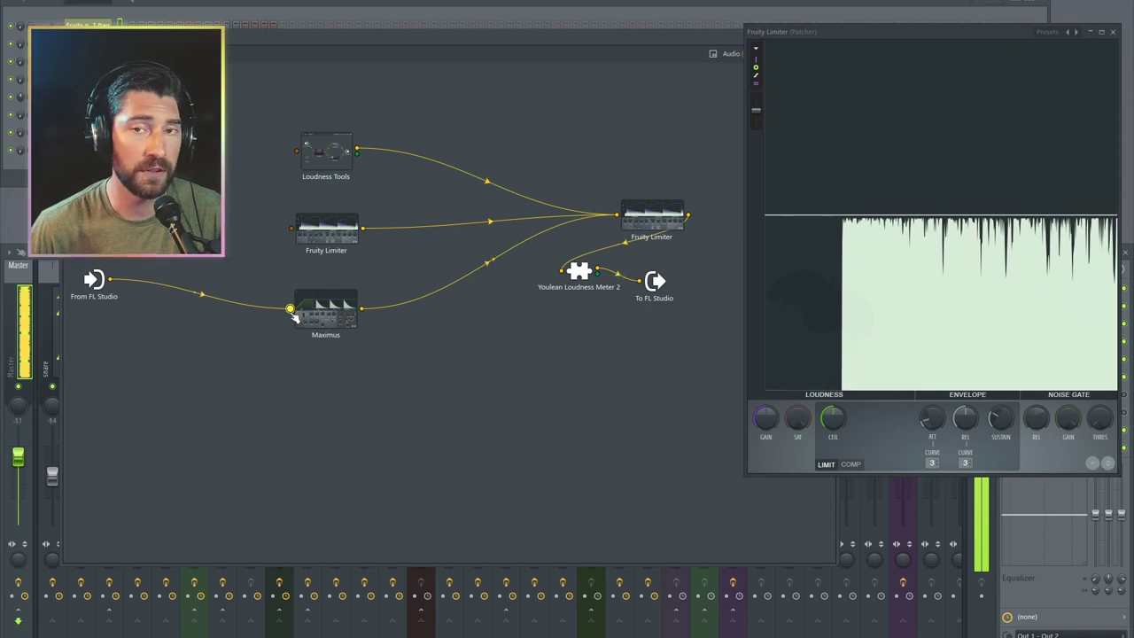
left_click_drag(290, 310, 297, 151)
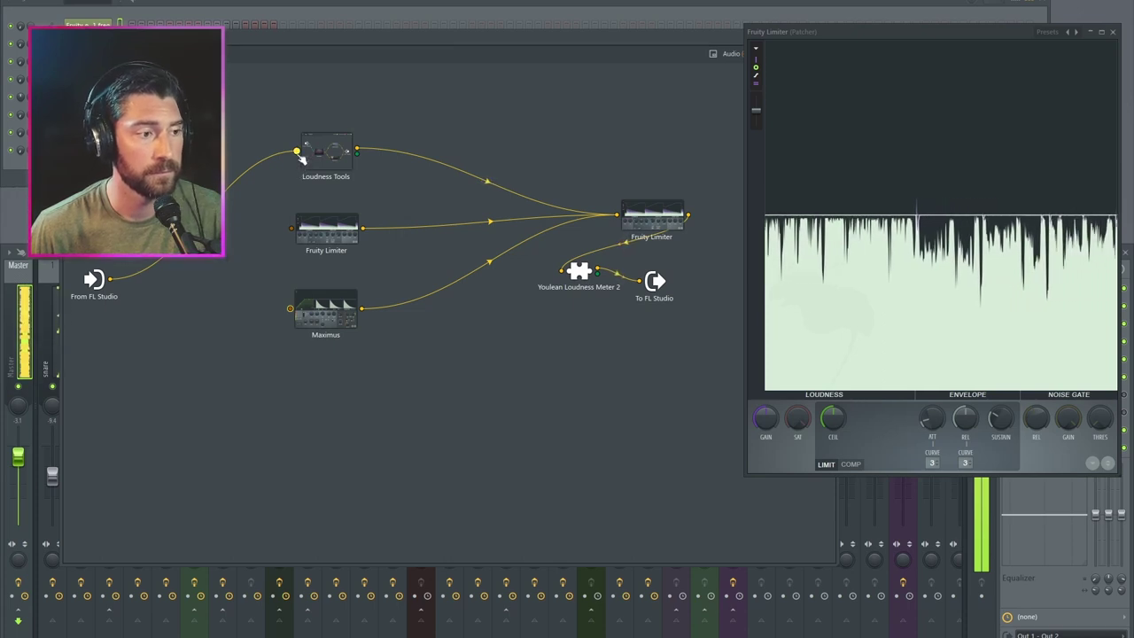
left_click_drag(298, 152, 296, 156)
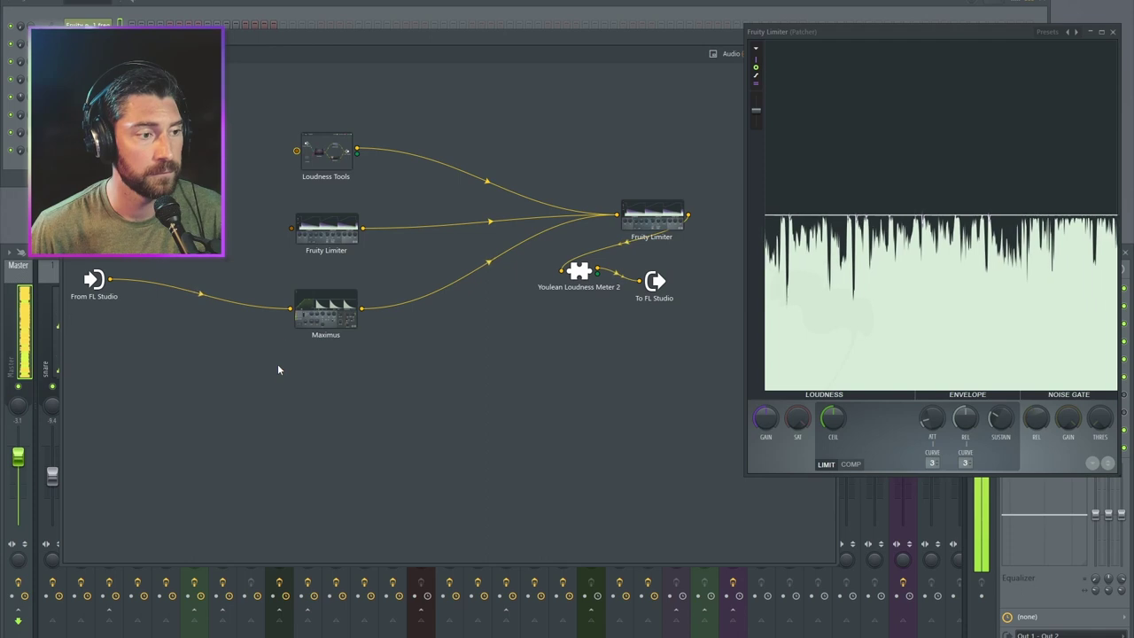
left_click_drag(290, 308, 296, 152)
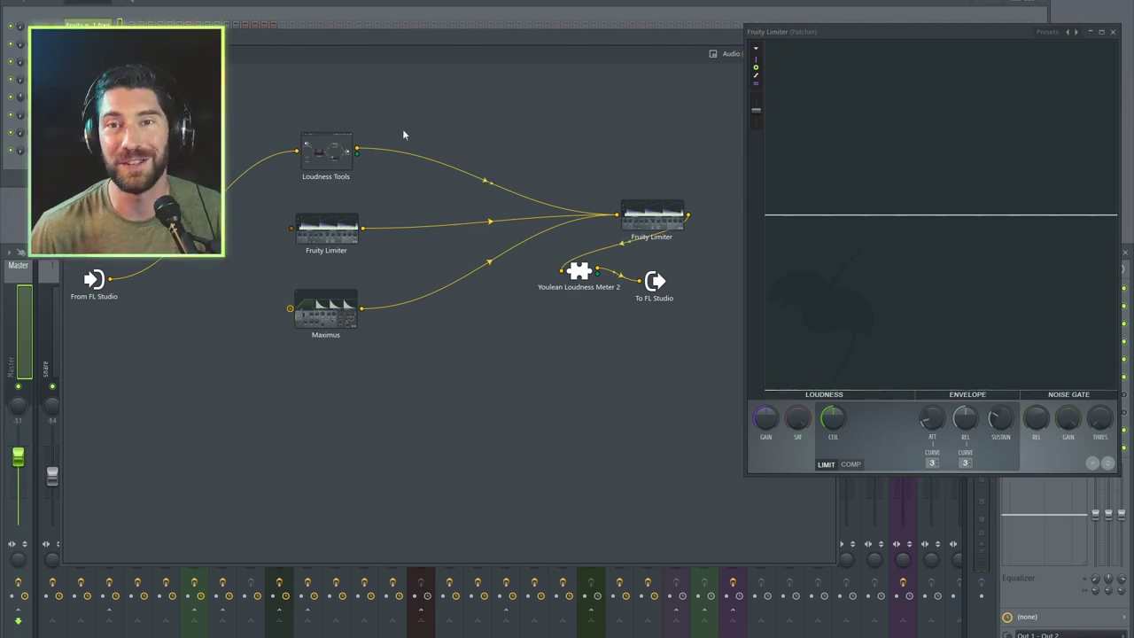
- Delete the Fruity Limiter and Maximus modules below Loudness Tools from the Patcher map
right_click(331, 233)
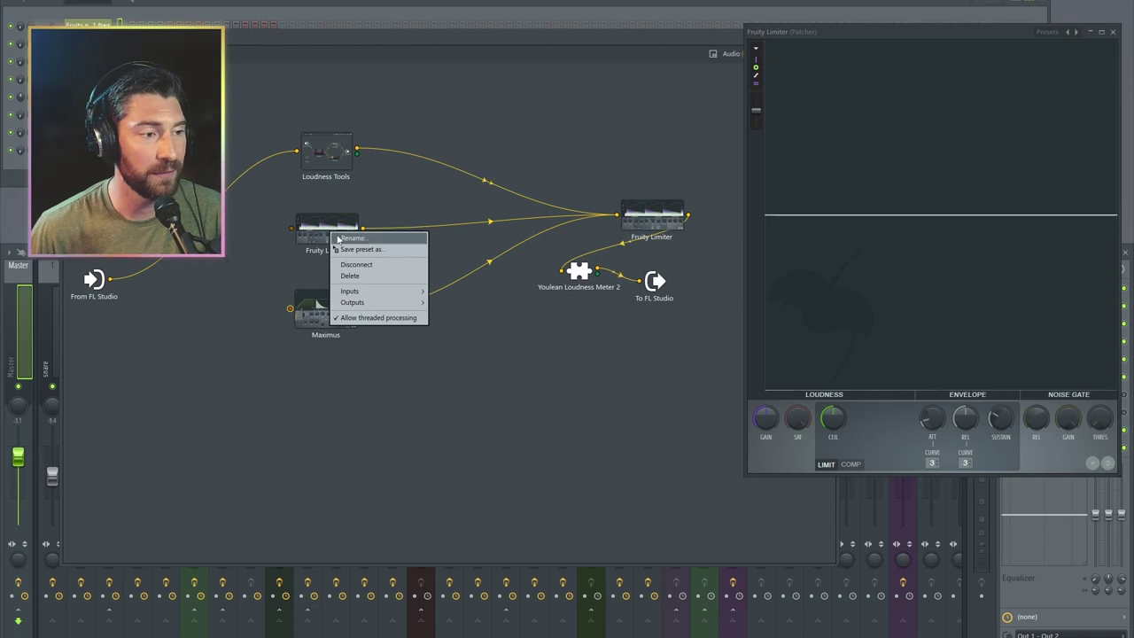
left_click(350, 276)
right_click(316, 317)
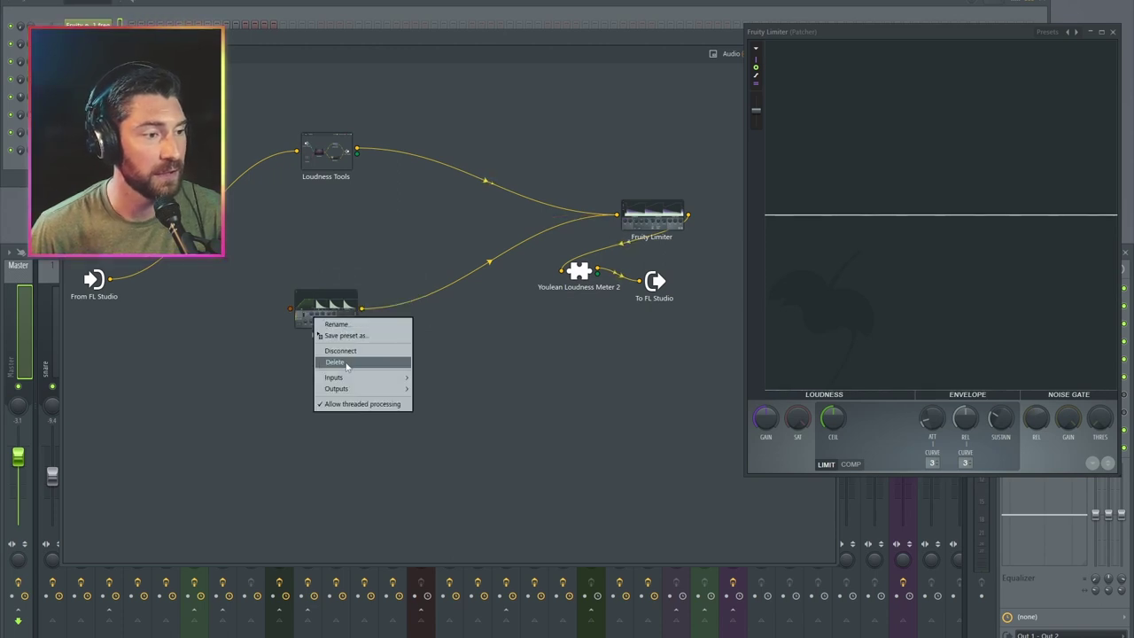
- Insert Maximus between Loudness Tools and the remaining Fruity Limiter, and load its Clear master preset
left_click_drag(468, 138, 462, 181)
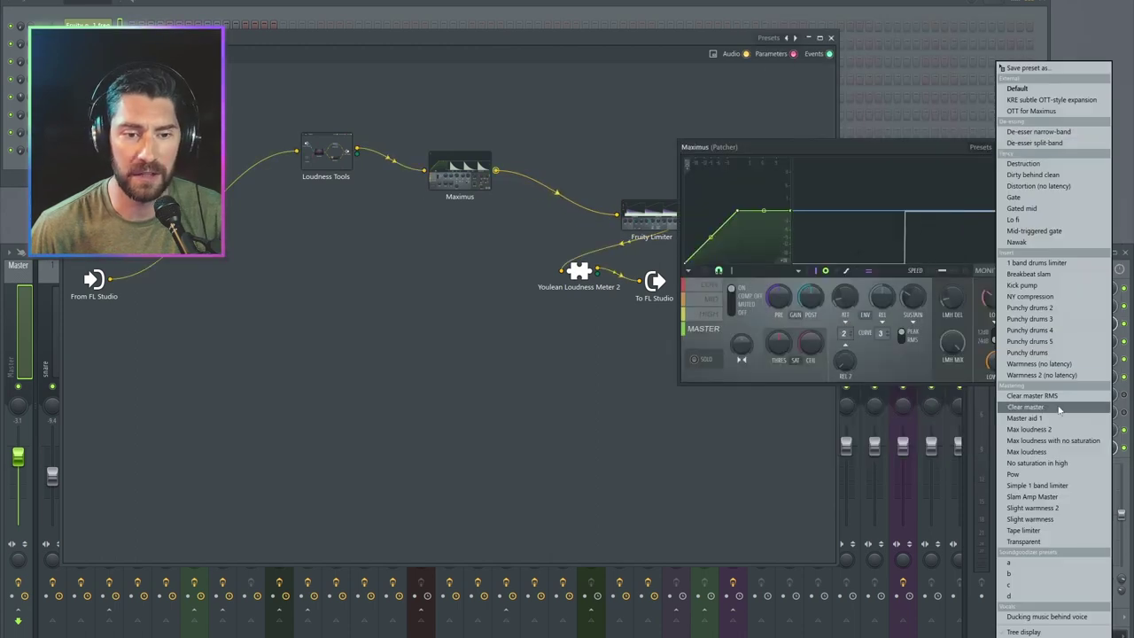
left_click(1012, 403)
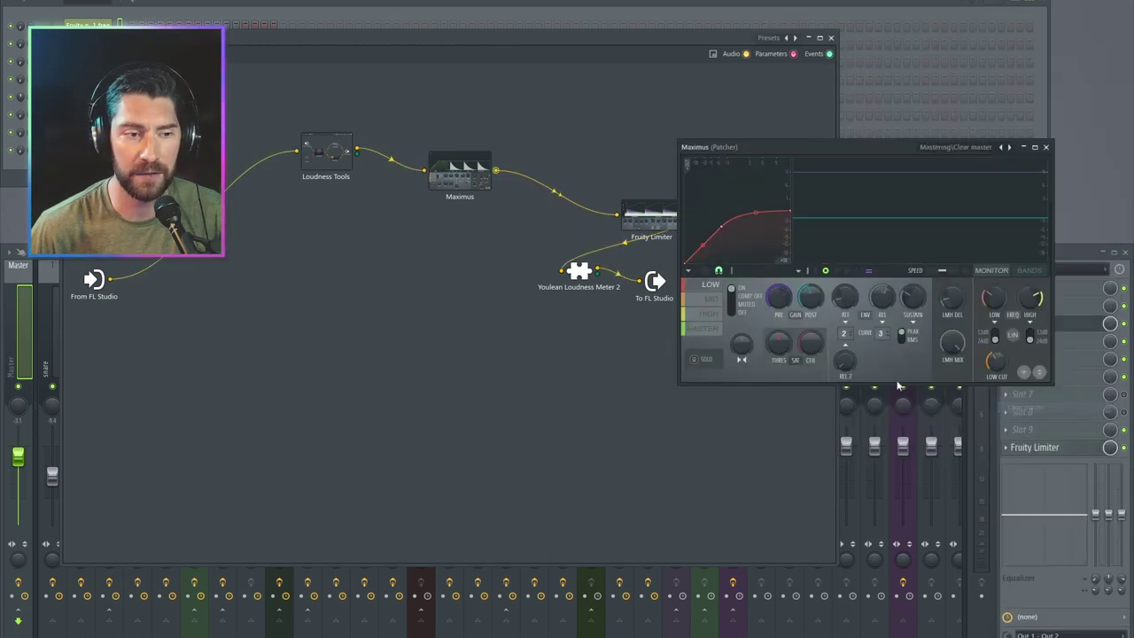
left_click_drag(852, 146, 855, 69)
- Open Loudness Tools and reset its Output Gain
left_click(334, 155)
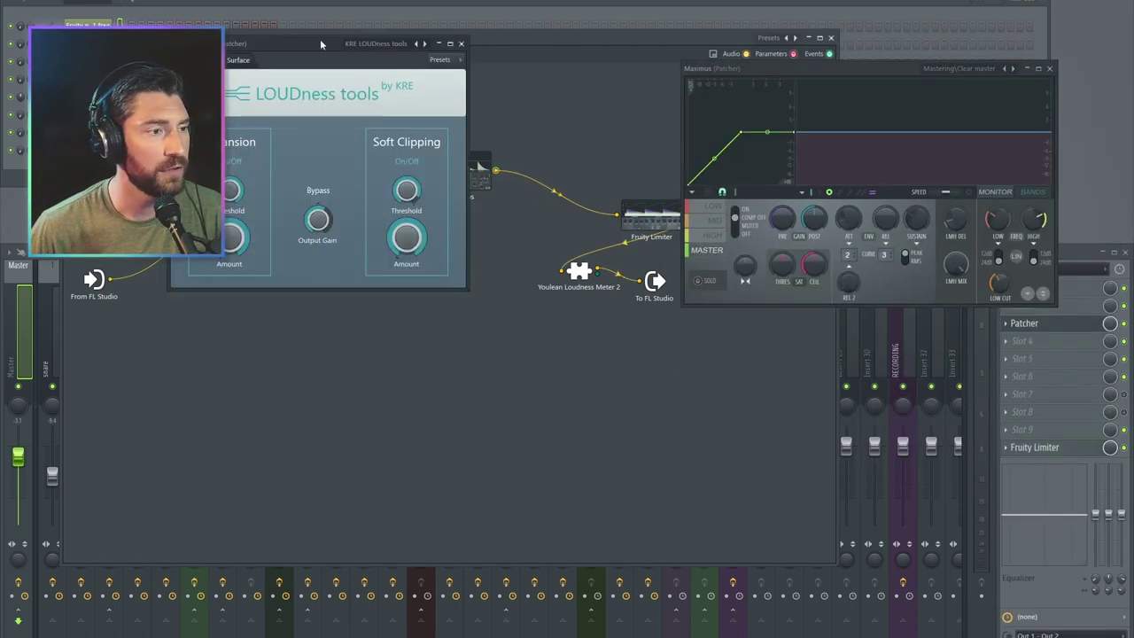
right_click(375, 244)
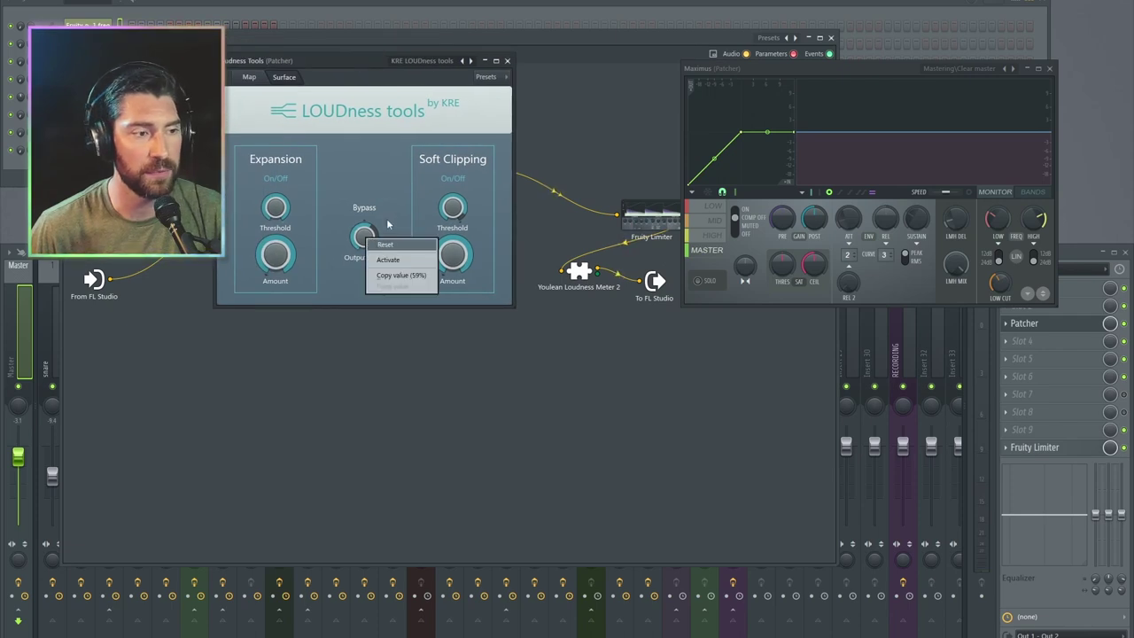
left_click(398, 258)
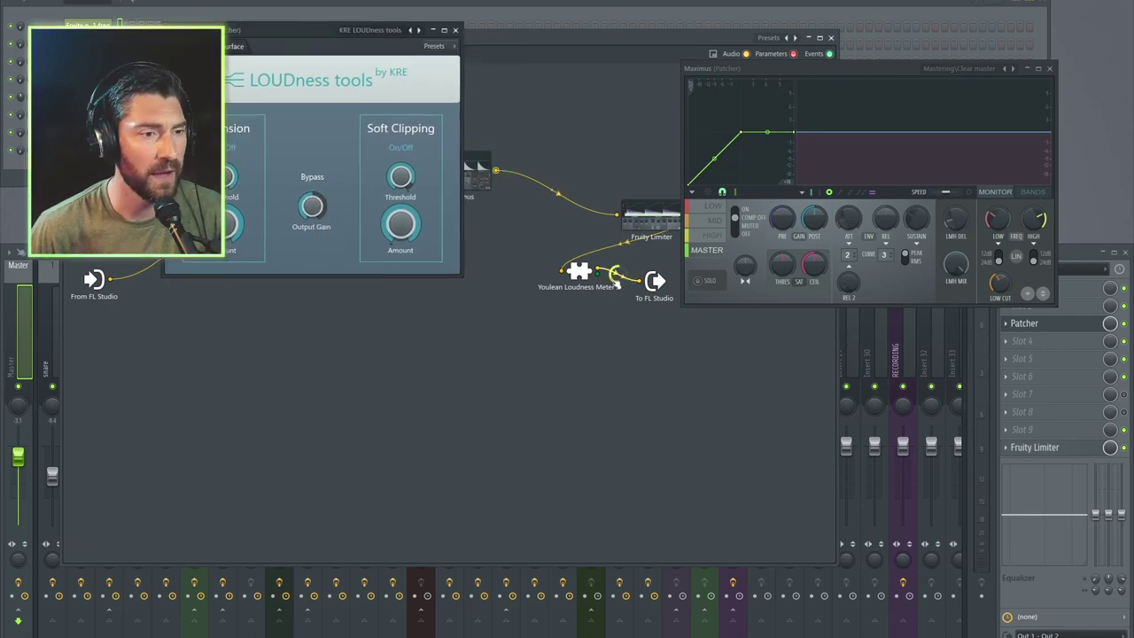
- Open the loudness meter, arrange it with the Loudness Tools and Maximus windows, and clear its measurements
left_click(580, 274)
left_click_drag(703, 36, 642, 210)
left_click_drag(845, 66, 823, 39)
mouse_move(313, 35)
left_mouse_down()
mouse_move(370, 31)
mouse_move(303, 27)
left_mouse_up()
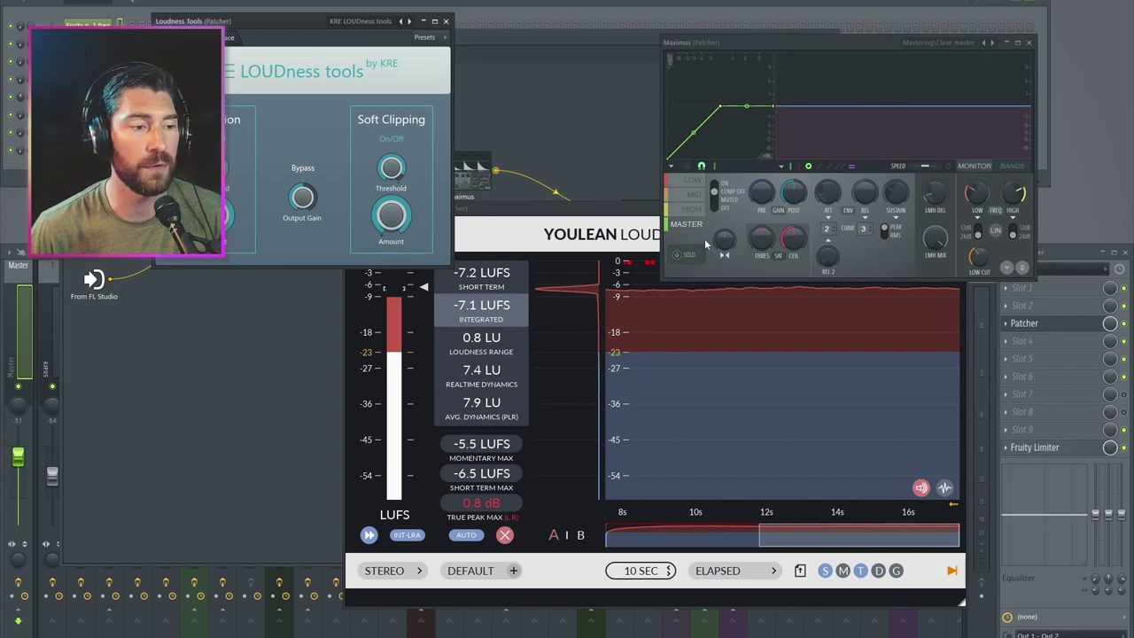
left_click(504, 535)
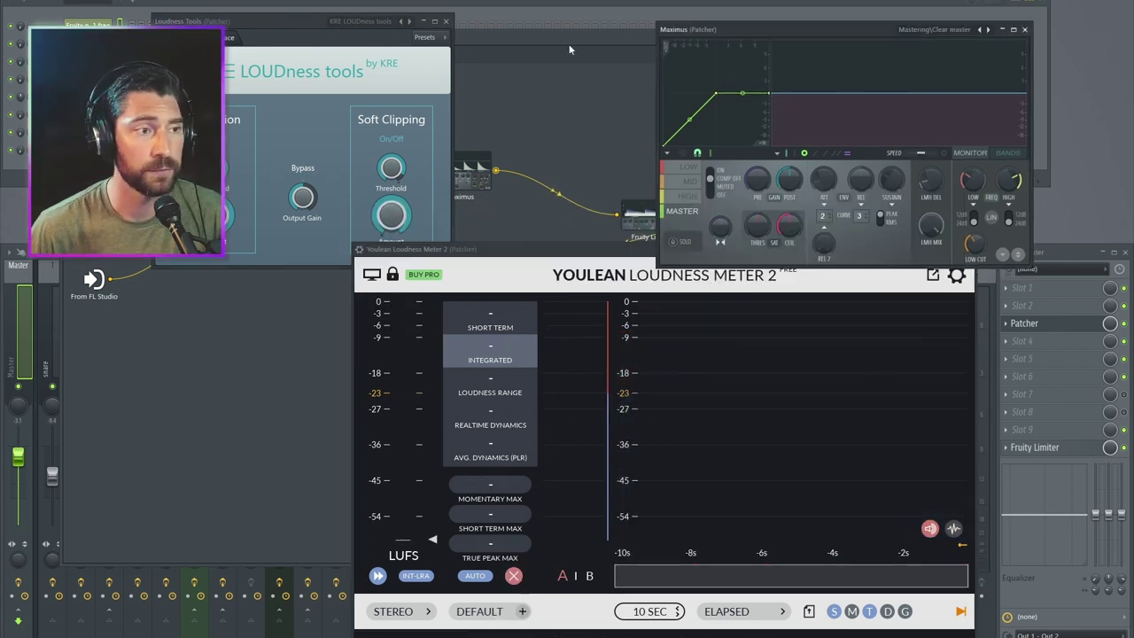
- Play the song to measure Loudness Tools and Maximus combined, adjusting the Soft Clipping threshold and the Maximus post gain
key("space")
left_click_drag(304, 24, 313, 27)
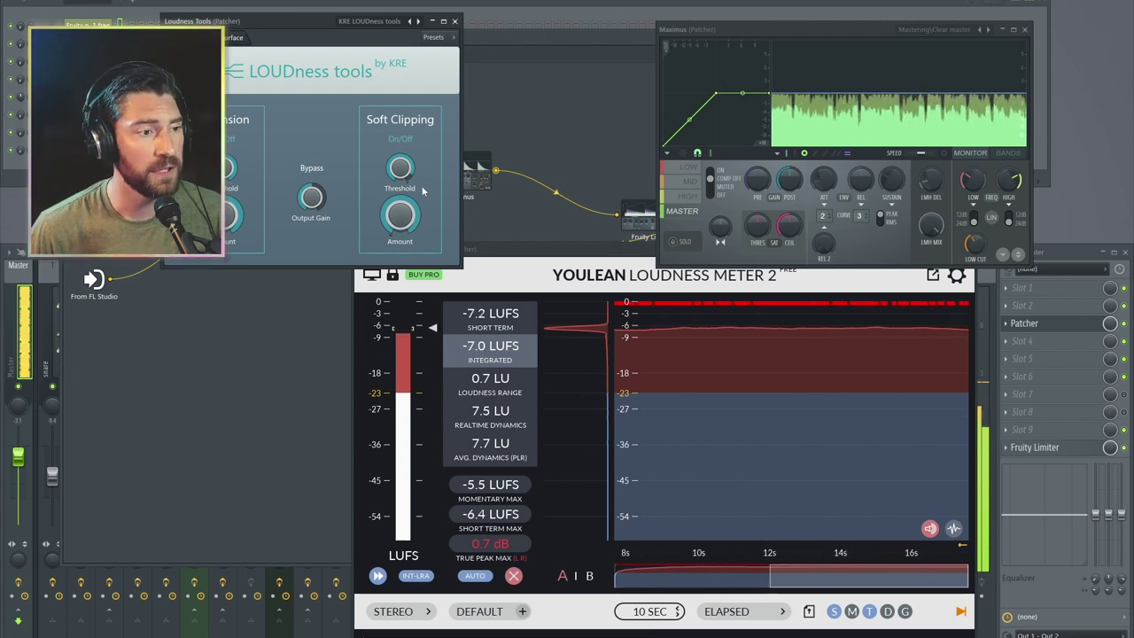
left_click_drag(402, 171, 402, 171)
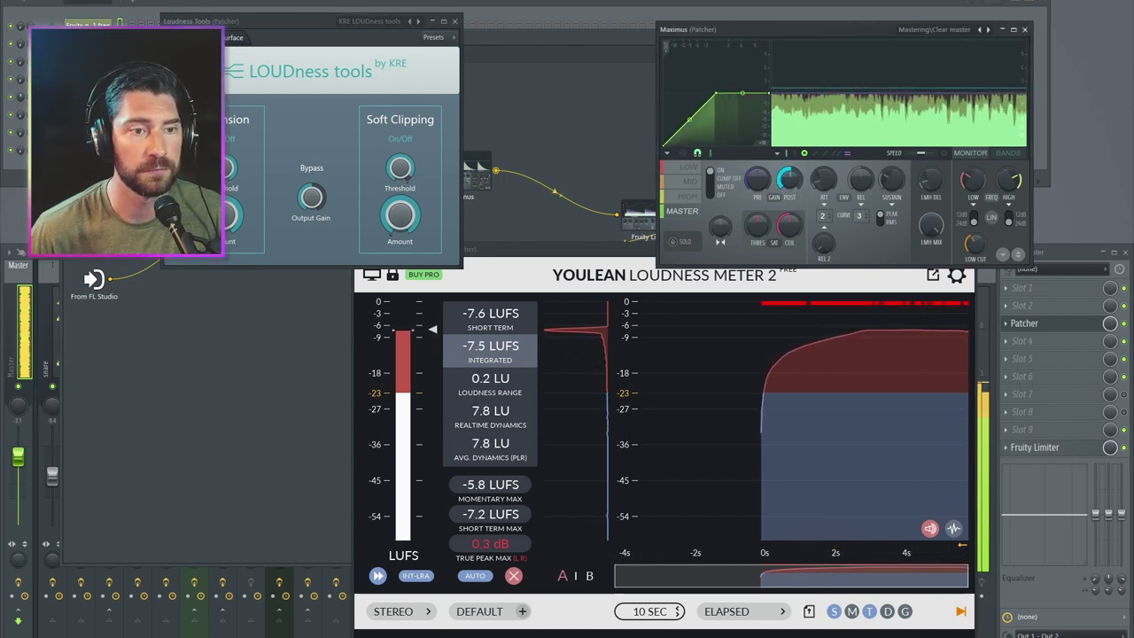
scroll(793, 184, "up", 2)
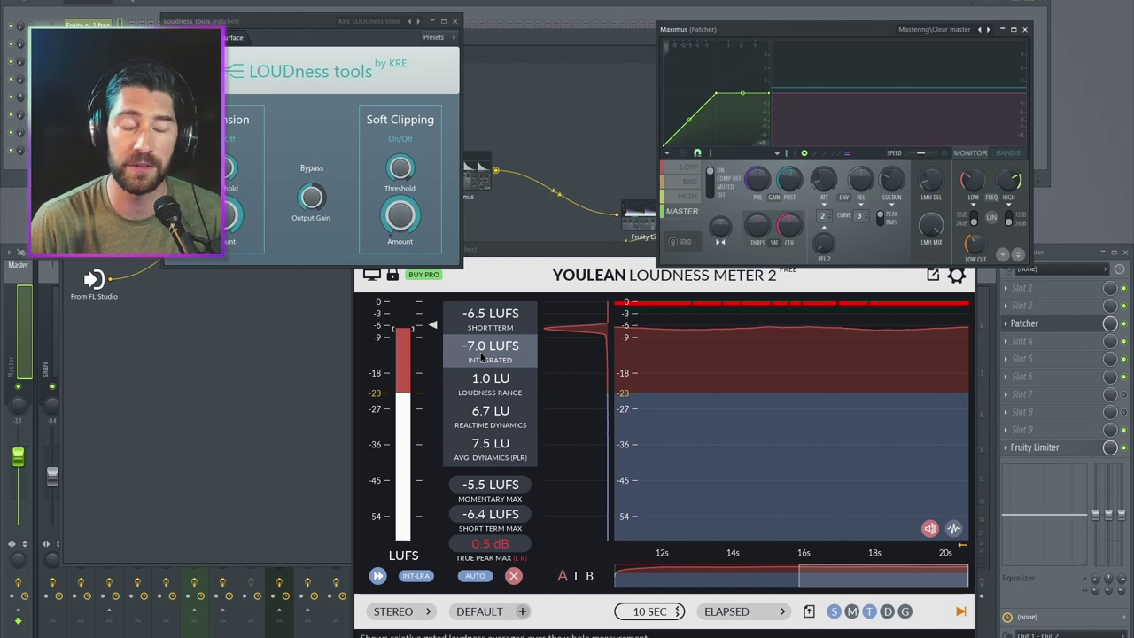
left_click_drag(307, 24, 401, 50)
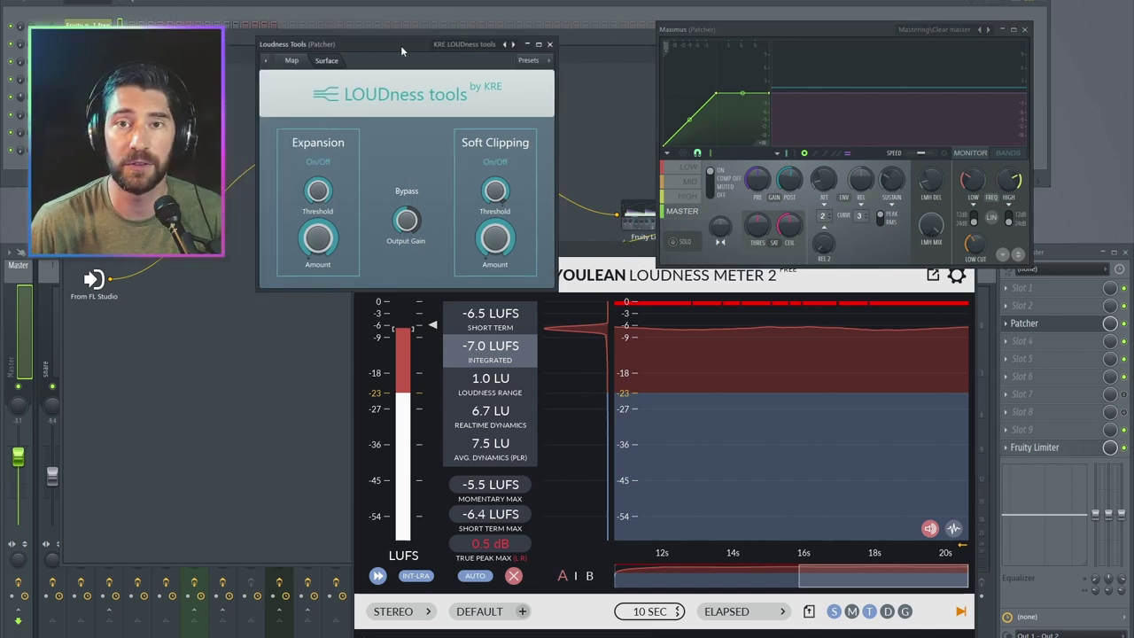